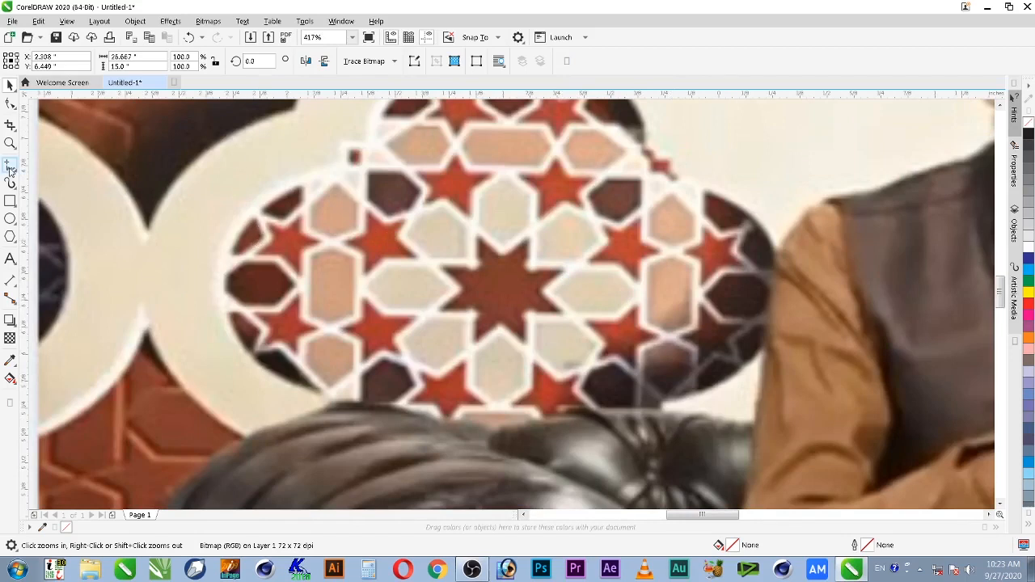
left_click(11, 236)
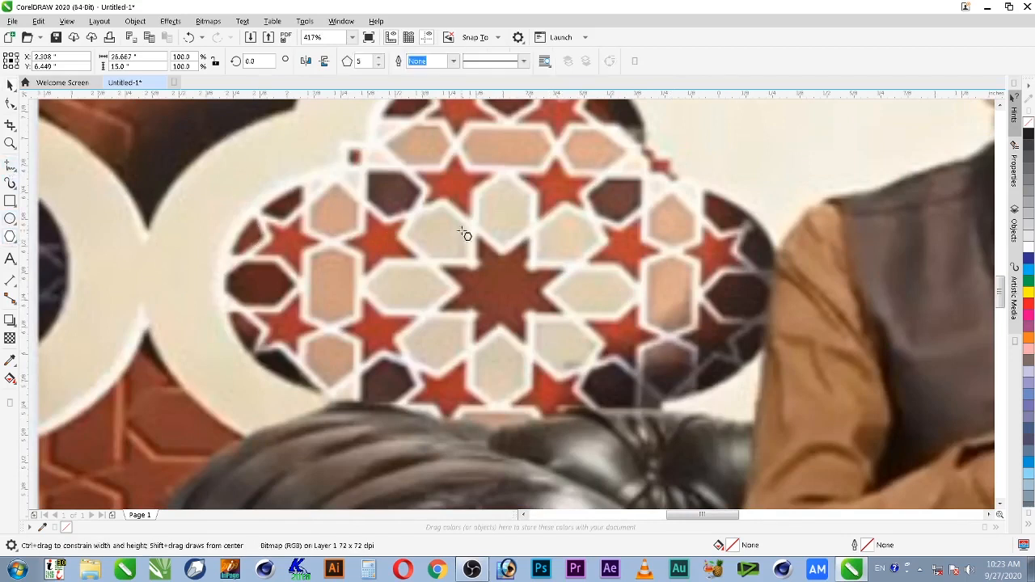
key("F6")
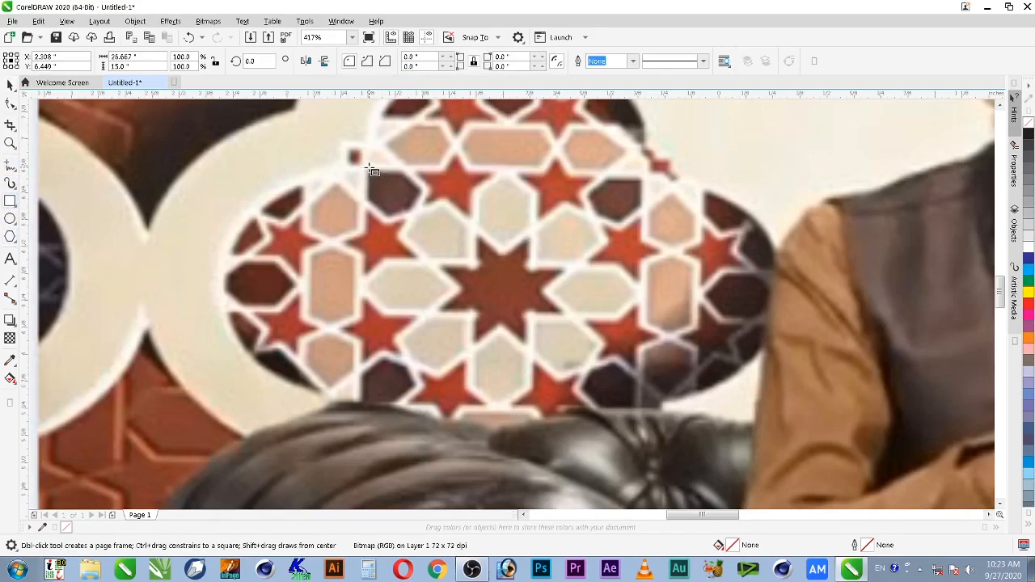
left_click_drag(367, 169, 644, 409)
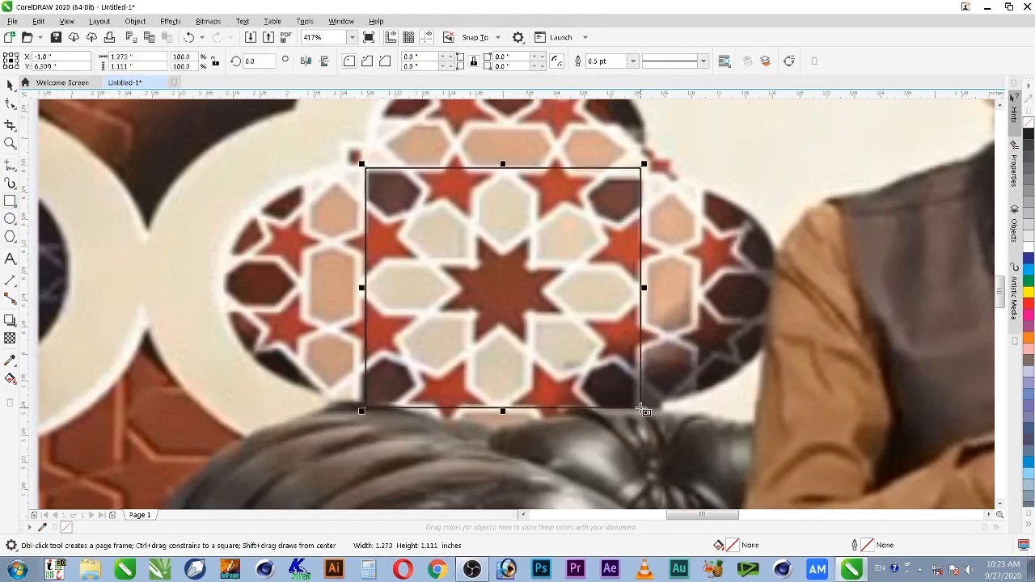
left_click_drag(502, 164, 503, 170)
left_click_drag(502, 411, 502, 410)
key("ctrl+z")
key("ctrl+z")
key("ctrl+z")
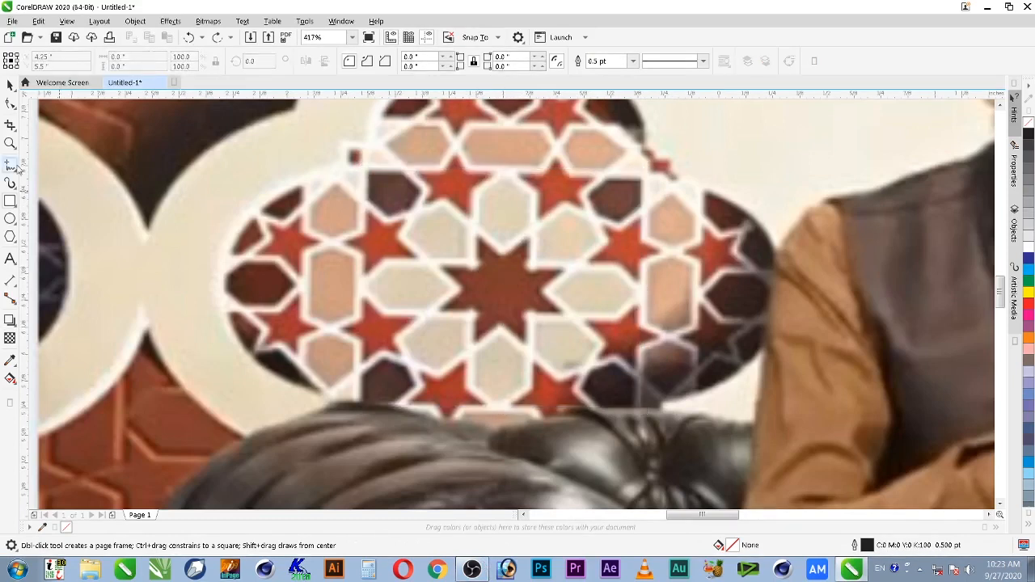
Draw a square about 1.281 inches wide over the photo's central star pattern.
mouse_move(364, 170)
left_mouse_down()
mouse_move(558, 351)
mouse_move(640, 410)
mouse_move(643, 444)
mouse_move(643, 420)
left_mouse_up()
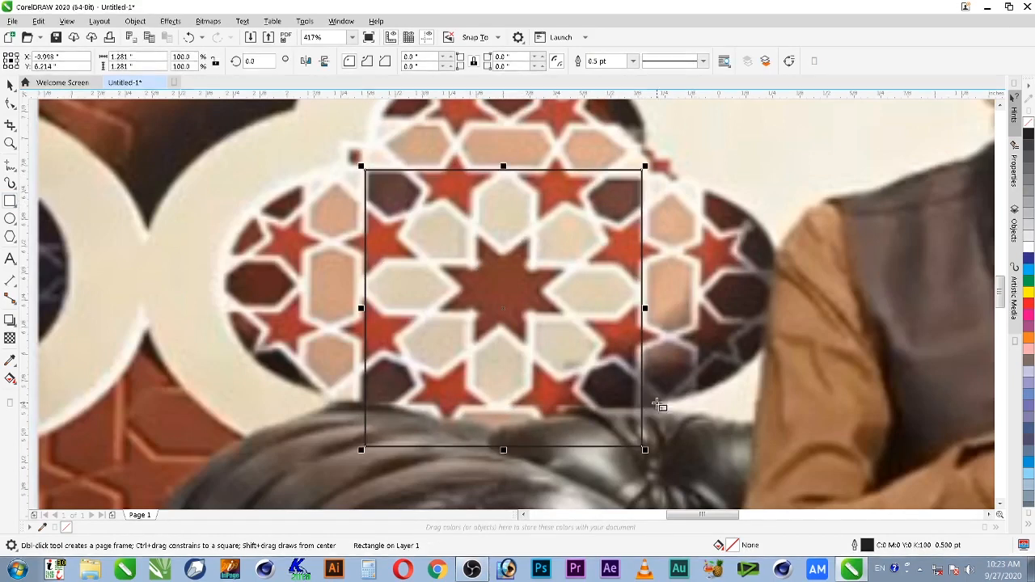
key("space")
Set the background photo's height to 18 inches, trying 16 and 20 inches first, to fit the pattern to the square.
left_click(695, 243)
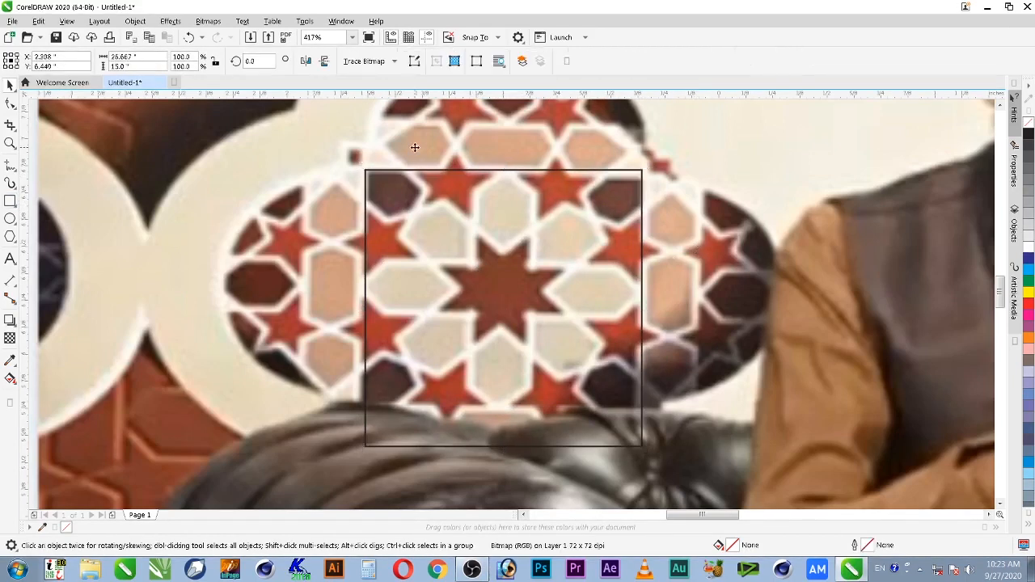
double_click(129, 67)
type("16")
key("Return")
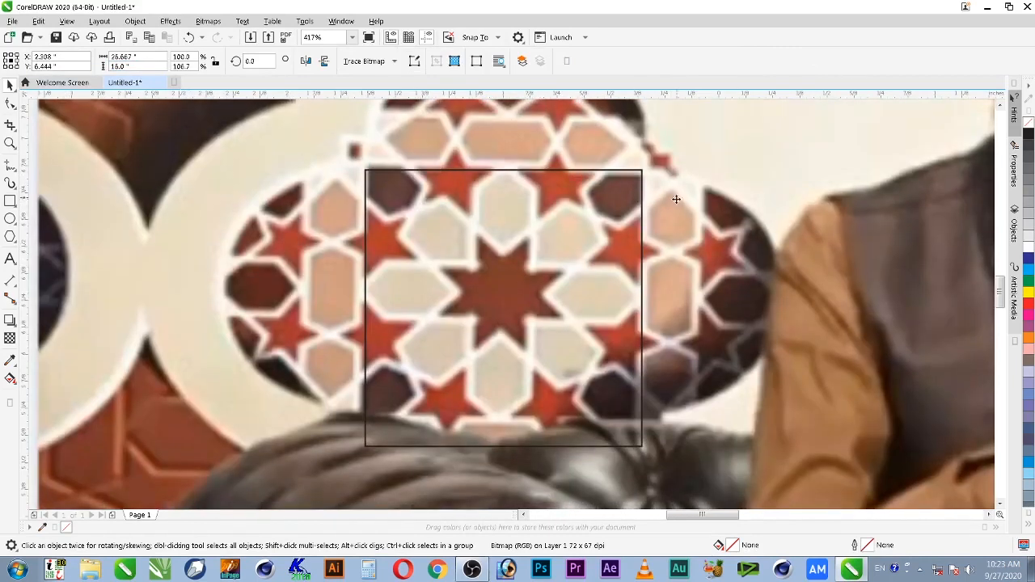
type("20")
key("Return")
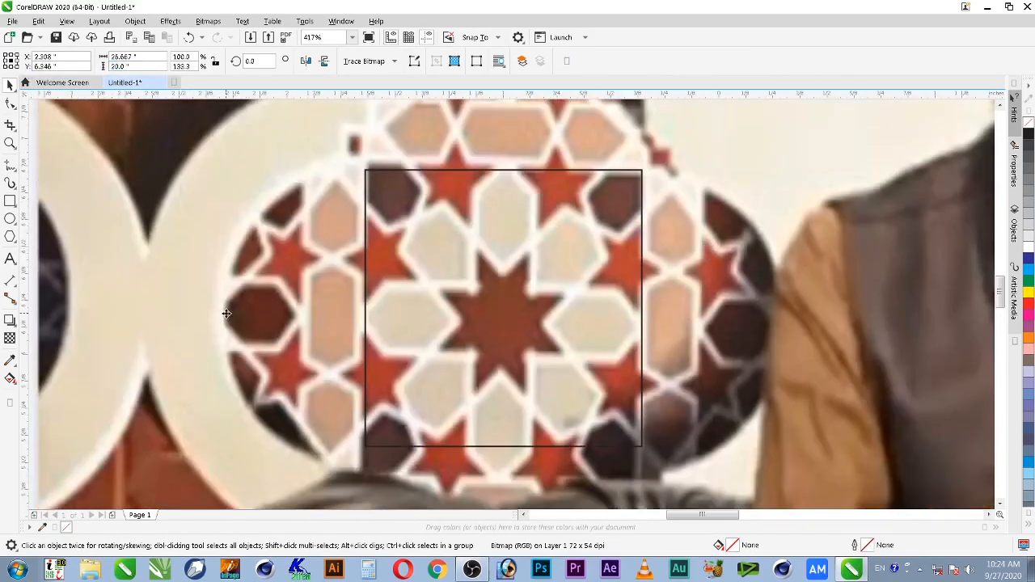
left_click(141, 66)
type("18")
key("Return")
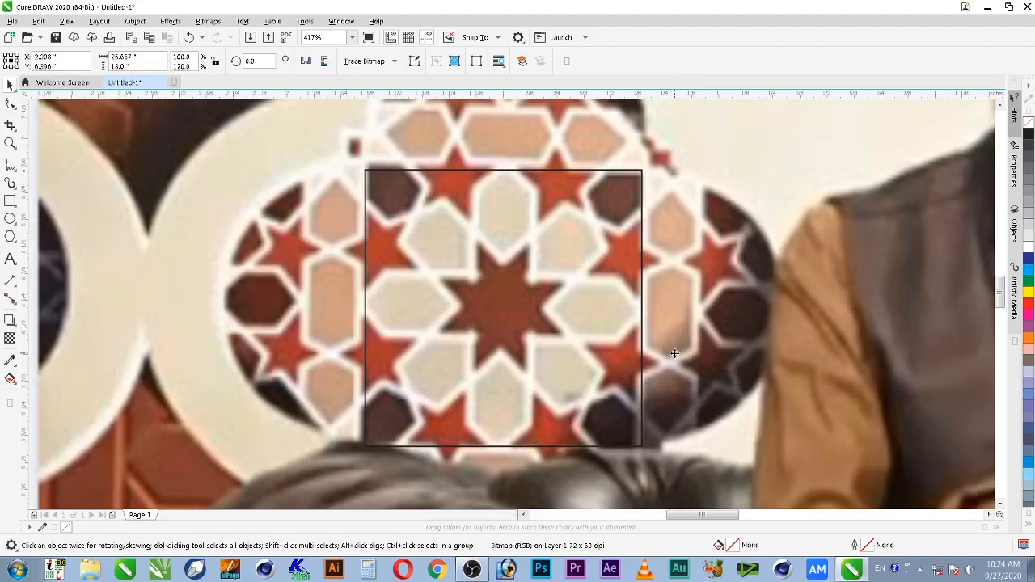
Draw a horizontal freehand line about 2.284 inches long across the square, extending beyond both of its sides.
left_click(544, 268)
left_click(595, 276)
left_click(608, 199)
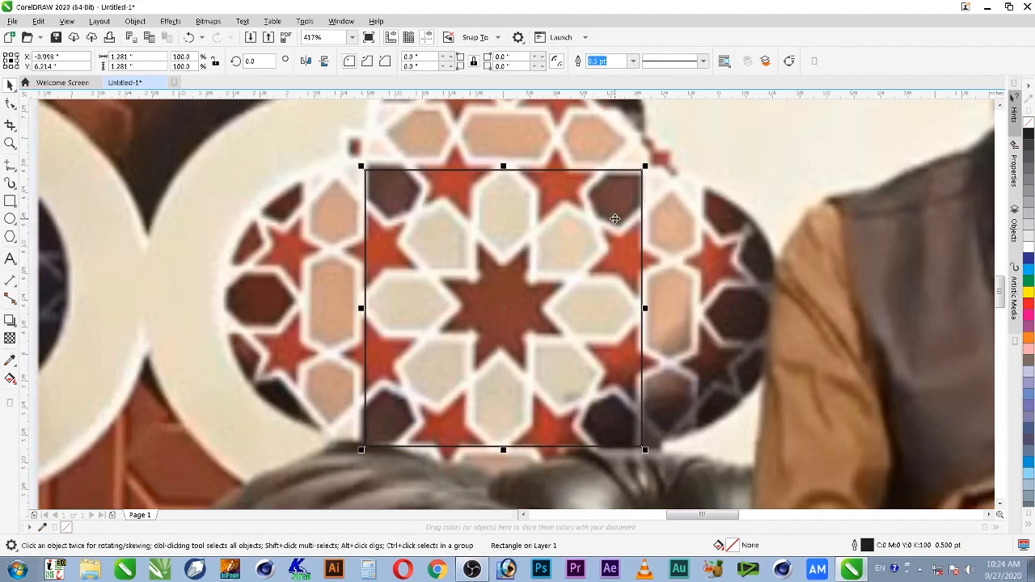
key("F2")
left_click_drag(668, 147, 344, 465)
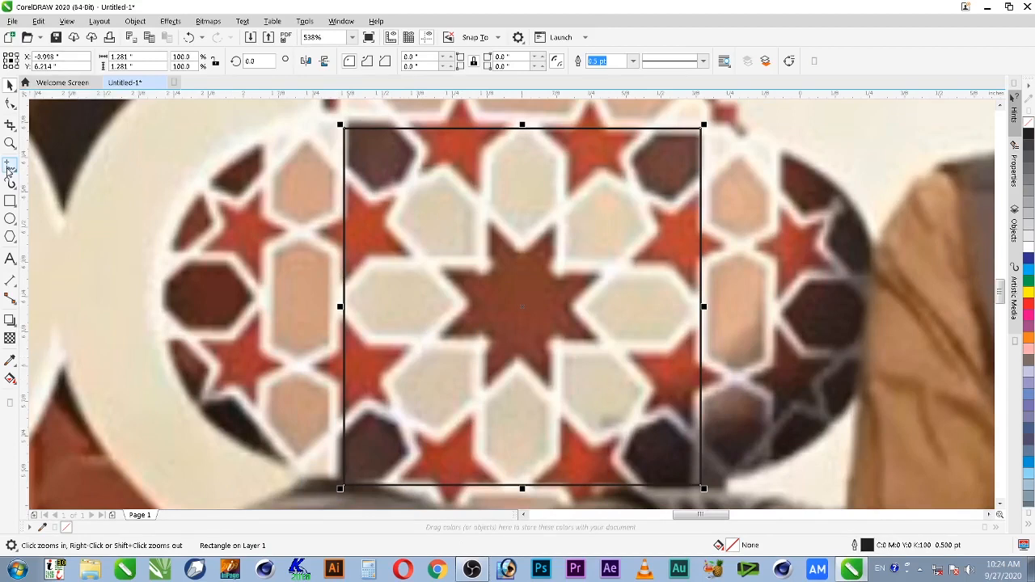
left_click(10, 167)
left_click(218, 212)
left_click(605, 212)
left_click(605, 212)
left_click(863, 212)
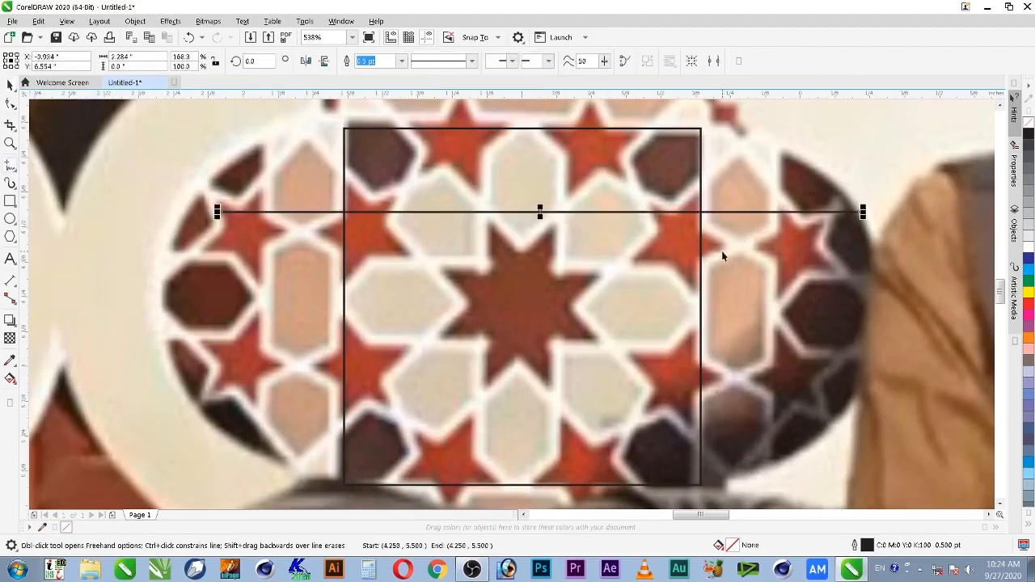
Apply a uniform transparency of 50 to the background photo and lock it.
left_click(10, 339)
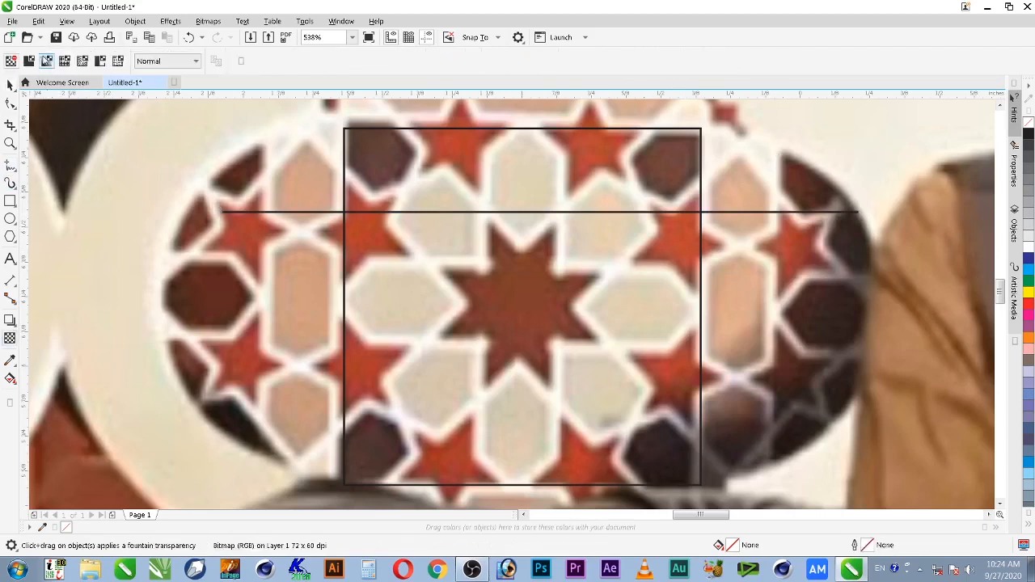
left_click(28, 61)
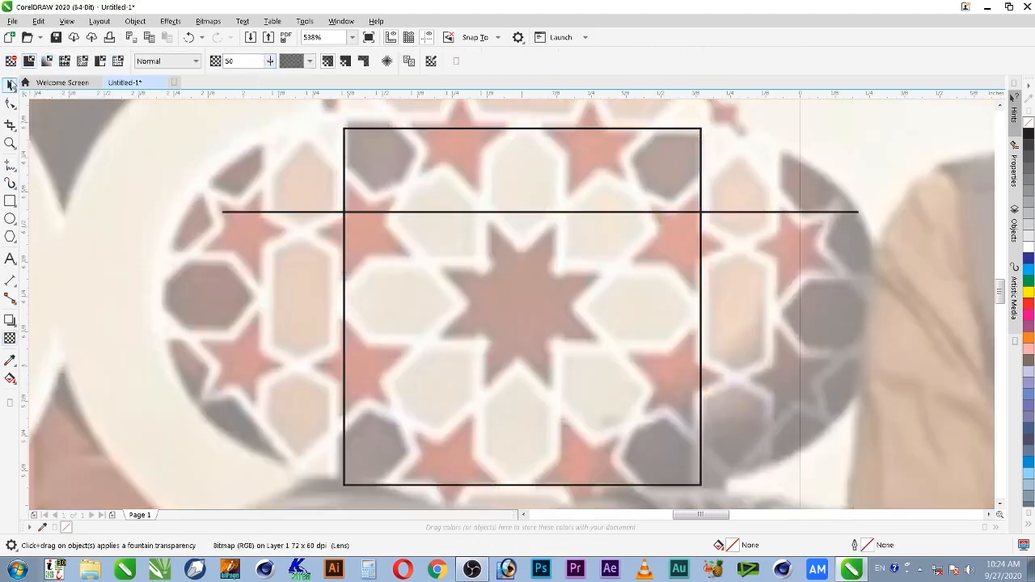
left_click(10, 84)
right_click(167, 192)
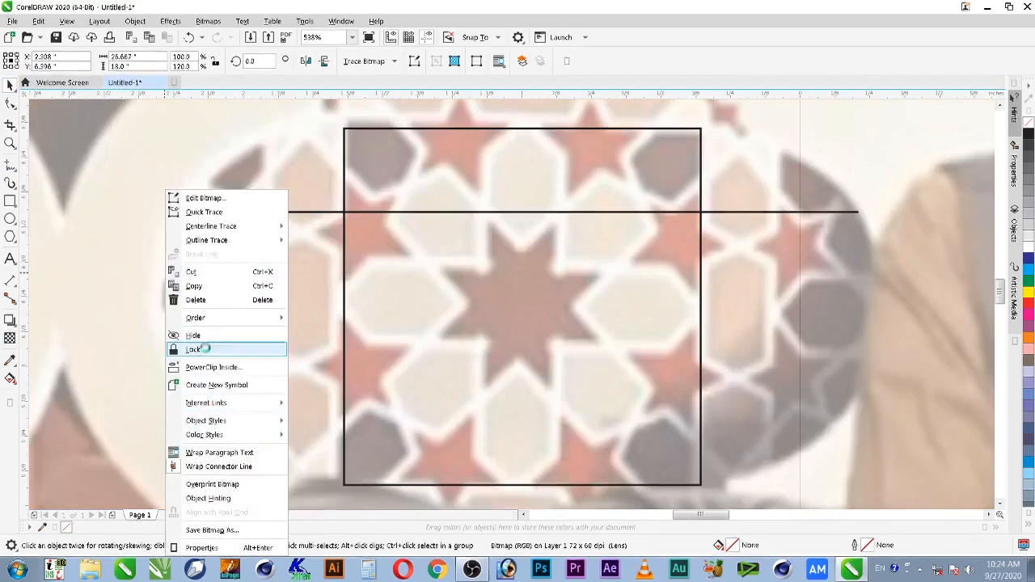
left_click(203, 349)
Align the horizontal line with the square's centre both horizontally and vertically.
left_click(309, 213)
left_click(356, 233, "shift")
key("c")
key("e")
left_click(724, 324)
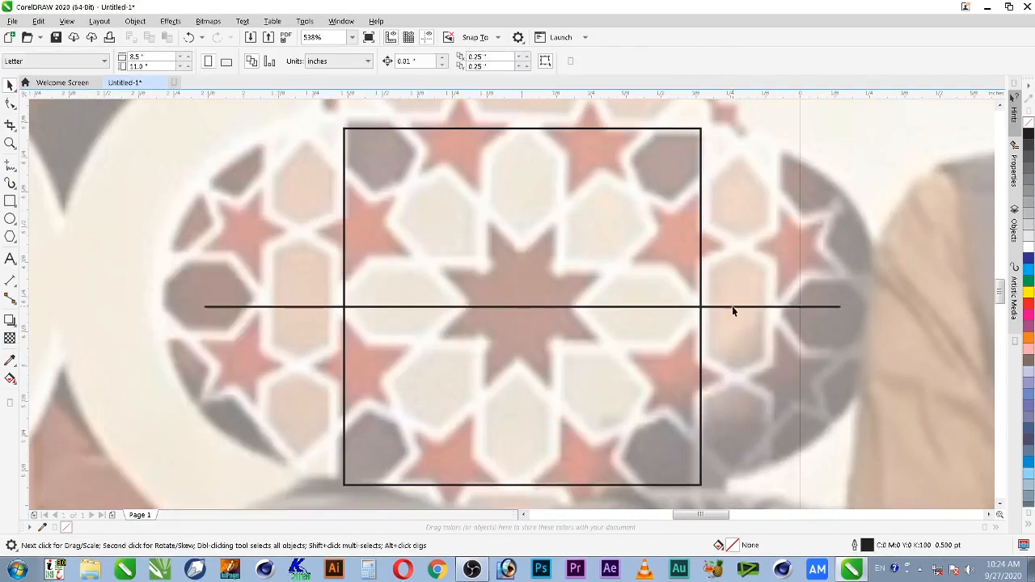
Create rotated copies of the horizontal line about its centre to form a vertical line and two 45-degree diagonals.
left_click(740, 306)
scroll(741, 306, "down", 3)
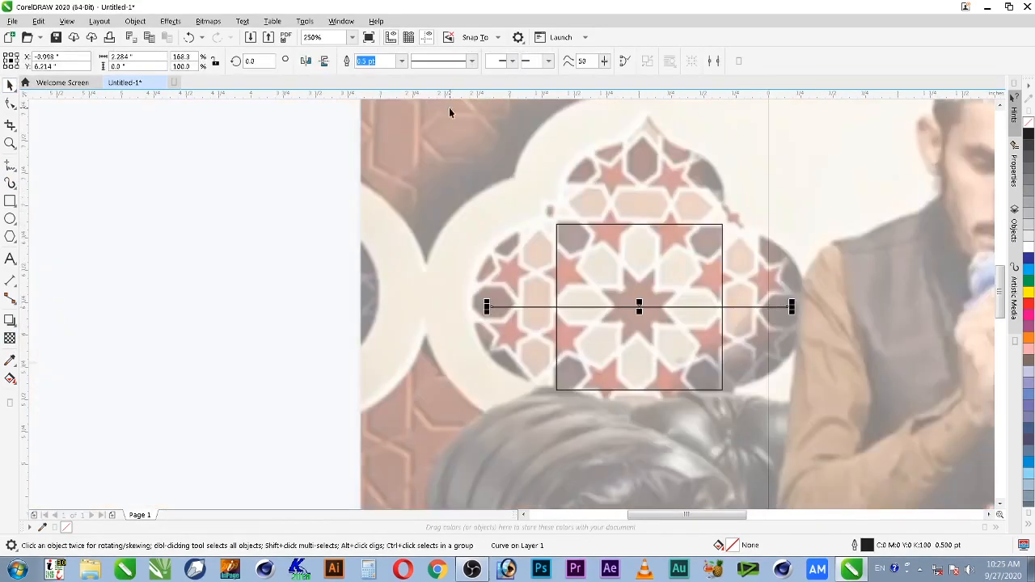
left_click(486, 41)
left_click(471, 104)
left_click(621, 5)
left_click(723, 335, "shift")
scroll(740, 337, "up", 3)
left_click(779, 326)
left_click(785, 305)
left_click(785, 305)
left_click_drag(862, 306, 519, 238)
left_click_drag(509, 198, 625, 426)
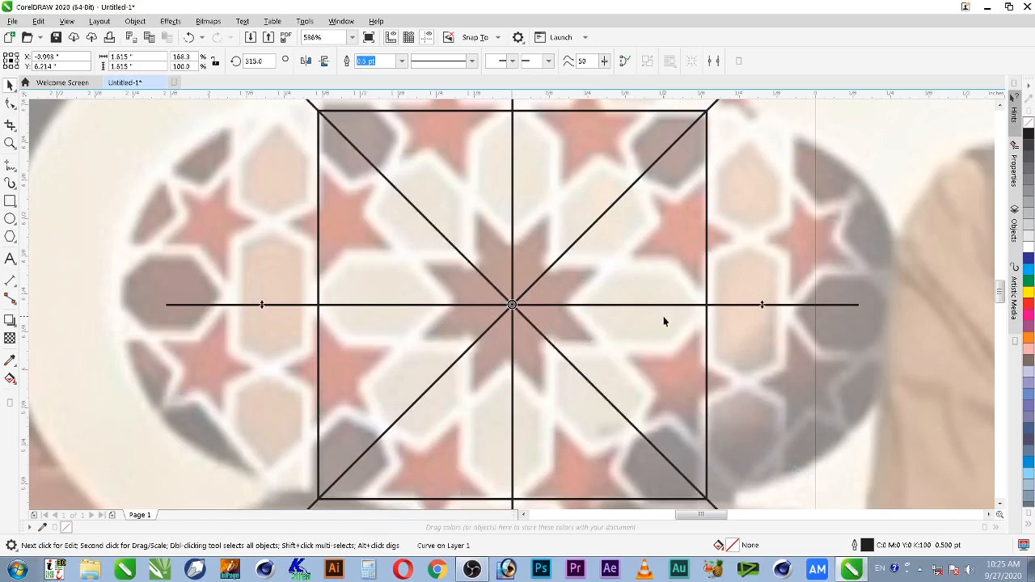
left_click(474, 233)
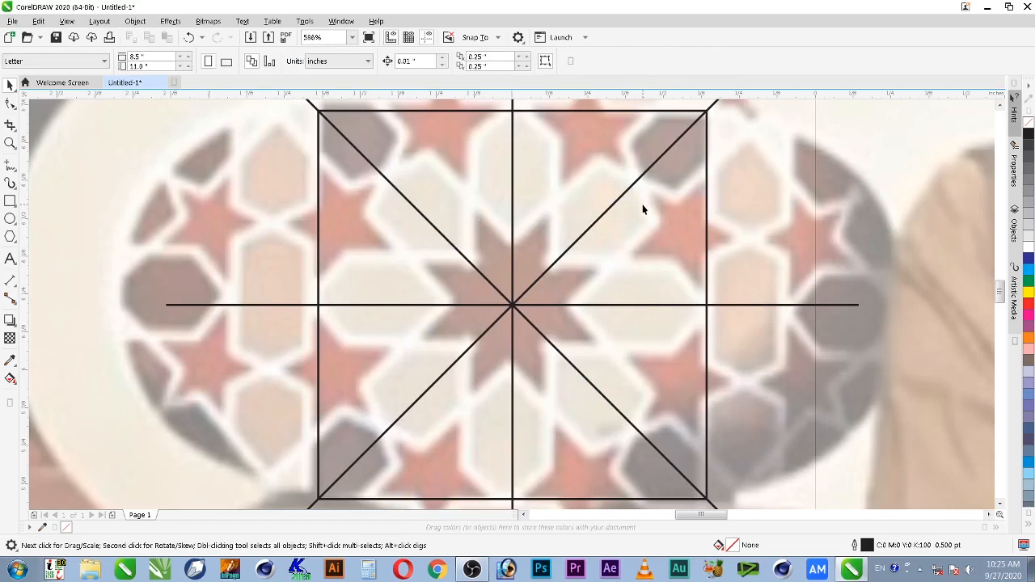
Draw a second square beside the pattern, using the 1.281-inch width copied from the central square.
left_click(319, 206)
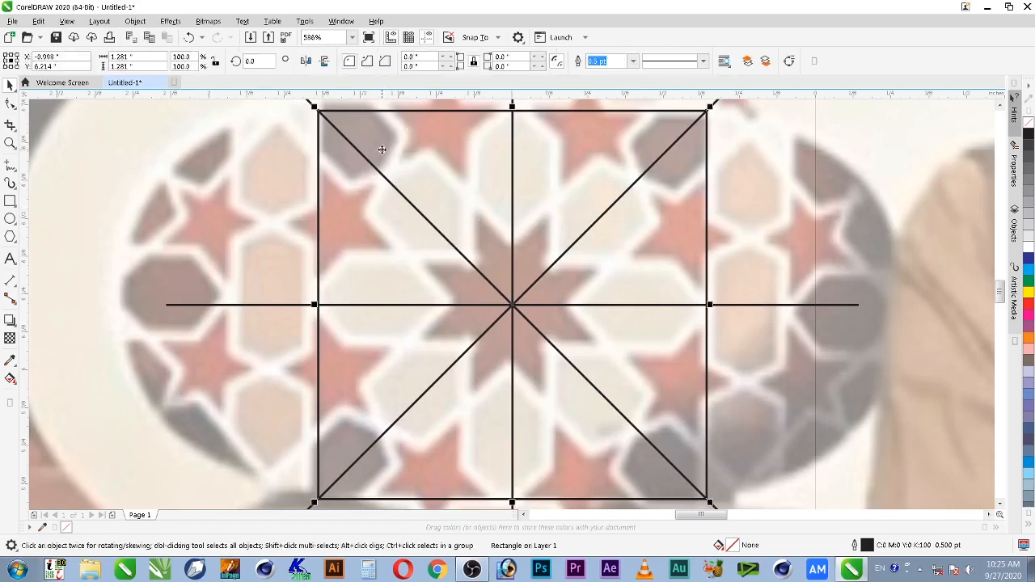
left_click_drag(135, 57, 86, 58)
right_click(121, 56)
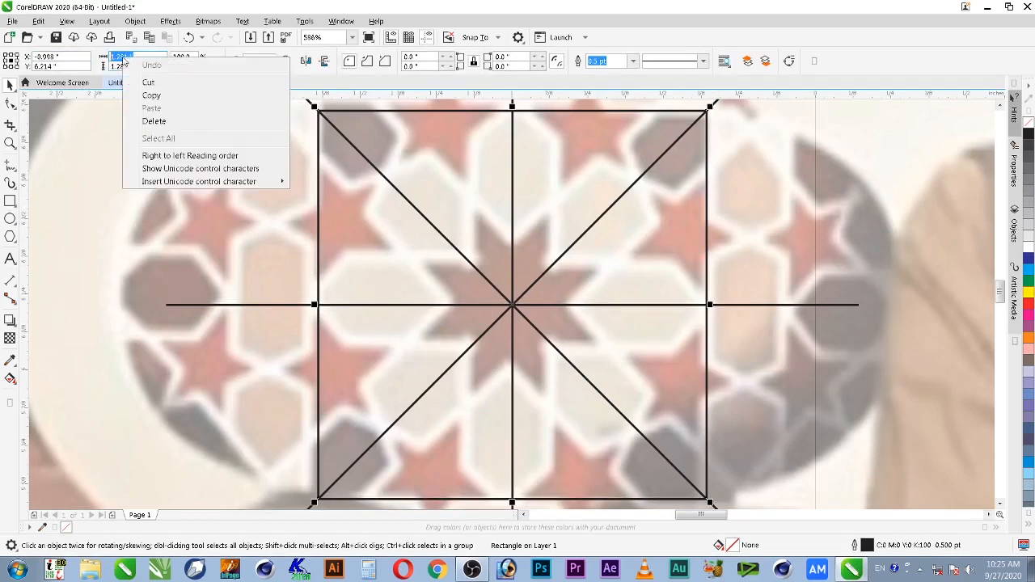
left_click(151, 95)
left_click(125, 136)
left_click(11, 201)
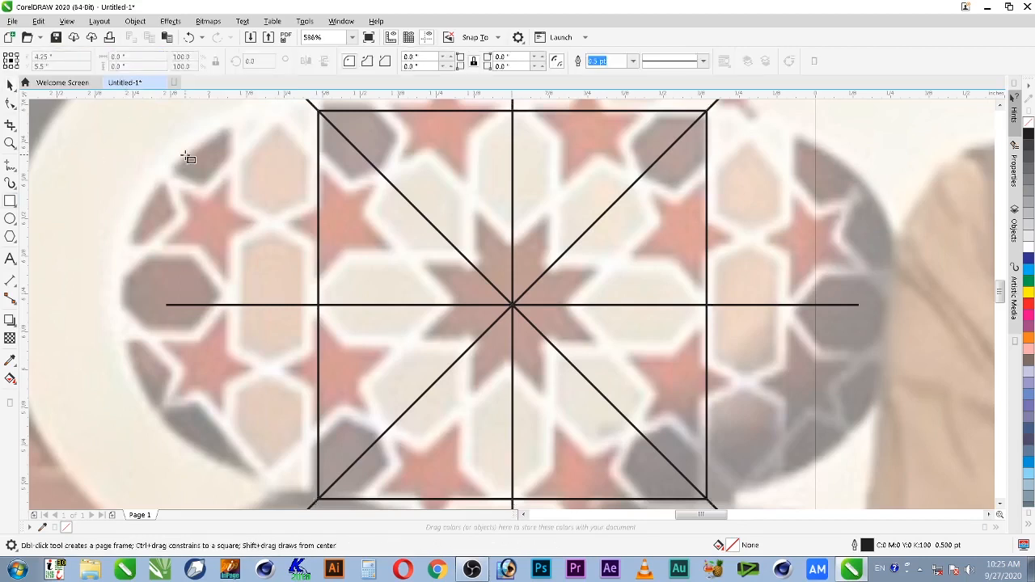
left_click_drag(185, 157, 280, 251)
left_click_drag(158, 55, 90, 78)
key("ctrl+v")
key("Tab")
key("Return")
key("space")
Round the new square's corners fully into a circle and centre it on the original square.
left_click(11, 104)
left_click_drag(38, 399, 491, 404)
key("space")
left_click(318, 378, "shift")
key("e")
key("c")
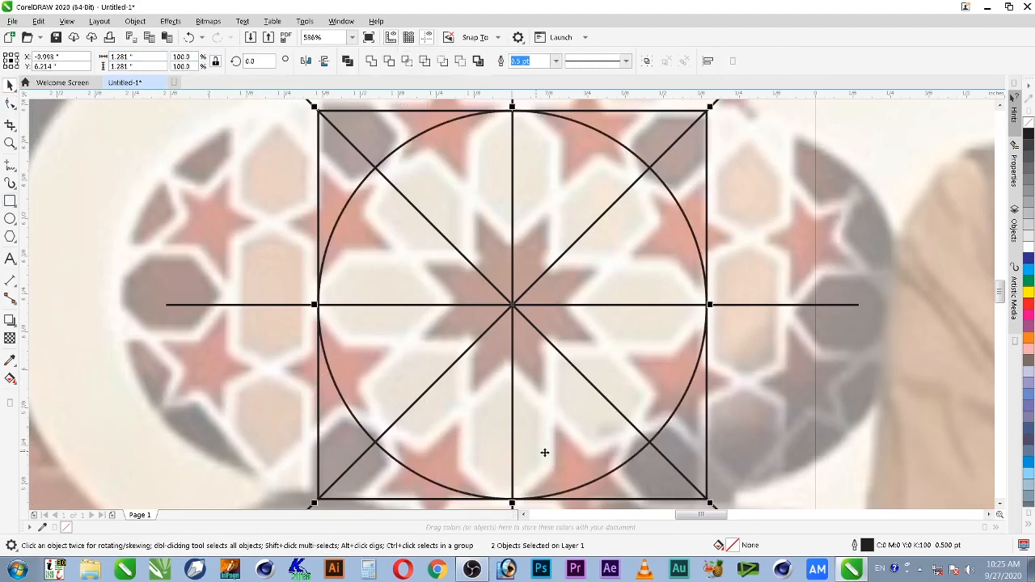
key("Escape")
Place copies of the circle to its left as two tangent circles side by side and group the pair.
left_click(322, 335)
scroll(330, 346, "down", 1)
key("F2")
left_click_drag(162, 199, 642, 466)
key("Escape")
left_click(692, 299)
left_click_drag(700, 313, 321, 316)
right_click(321, 316)
left_click(419, 290, "shift")
left_click_drag(430, 289, 316, 292)
right_click(316, 292)
key("ctrl+g")
Centre the grouped circle pair horizontally on the square so the two circles touch at its centre.
left_click(330, 262)
key("Delete")
left_click(333, 271)
left_click(683, 216, "shift")
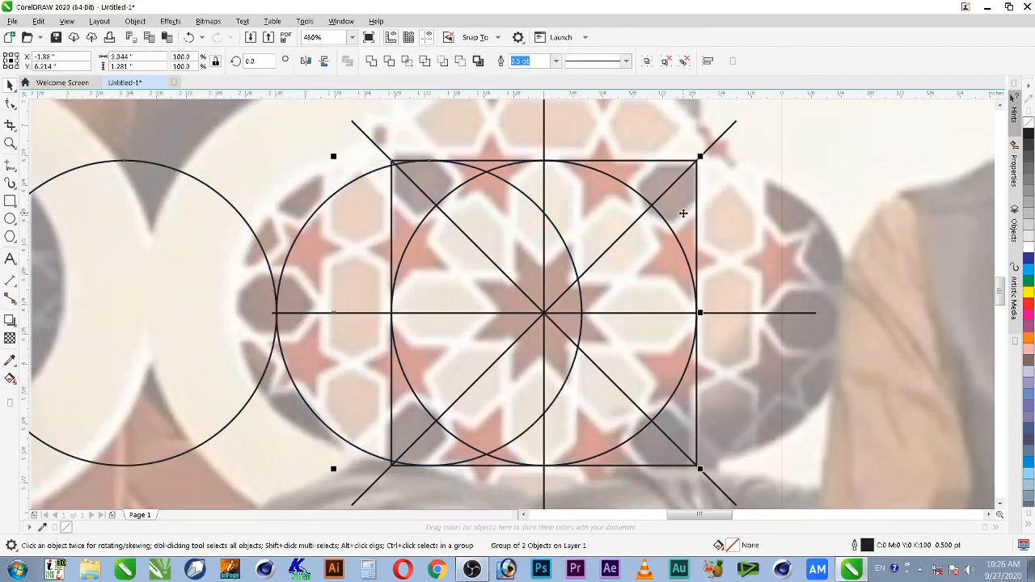
key("c")
key("Escape")
Create a copy of the circle pair rotated 90 degrees about the square's centre.
left_click(751, 204)
left_click(753, 204)
left_click_drag(854, 153, 724, 458)
key("Escape")
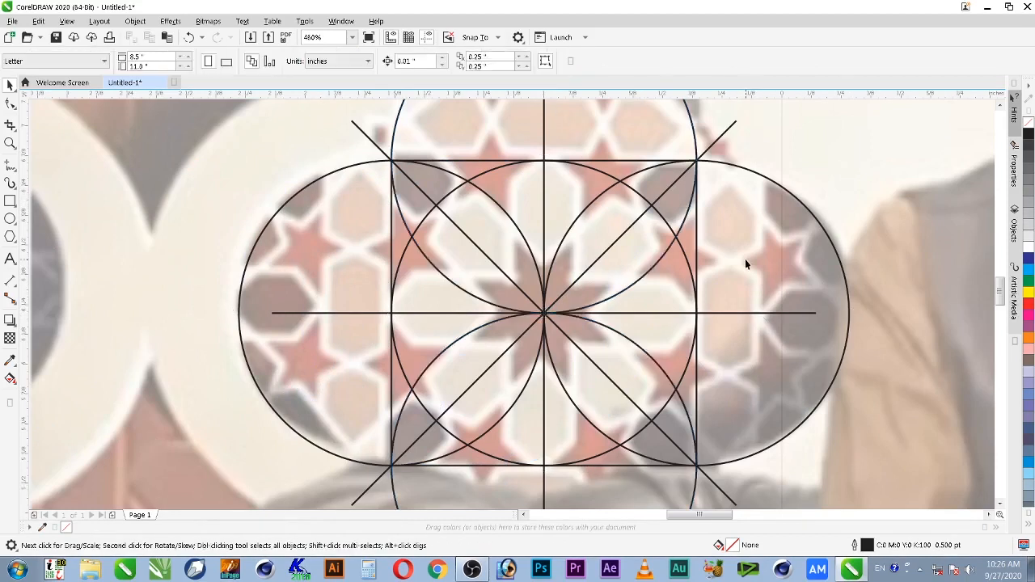
Draw a slanted line about 1.195 inches tall from the upper-left circle crossing to the midpoint of the square's bottom edge.
scroll(745, 259, "down", 2)
key("F2")
left_click_drag(503, 186, 791, 421)
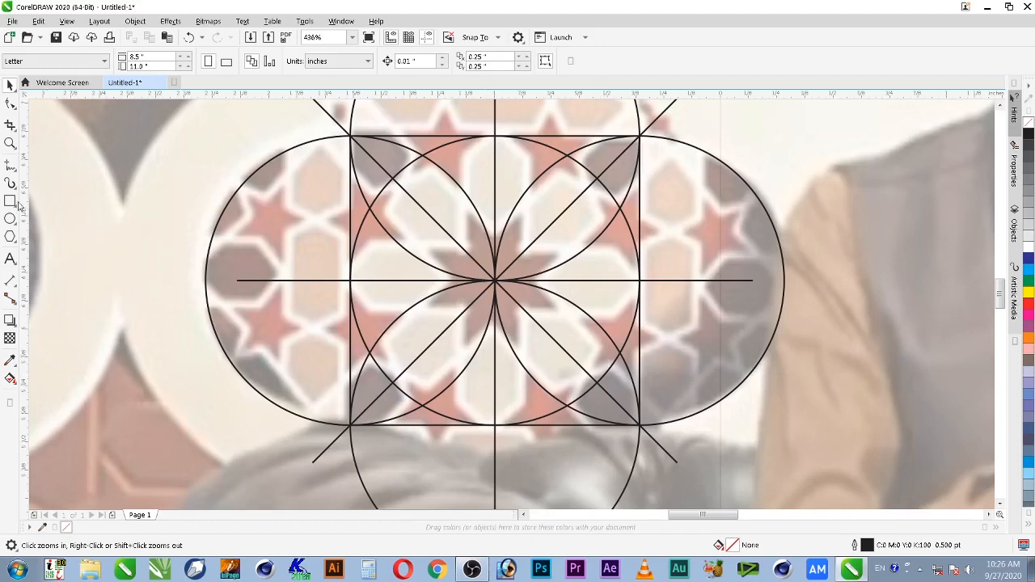
left_click(10, 167)
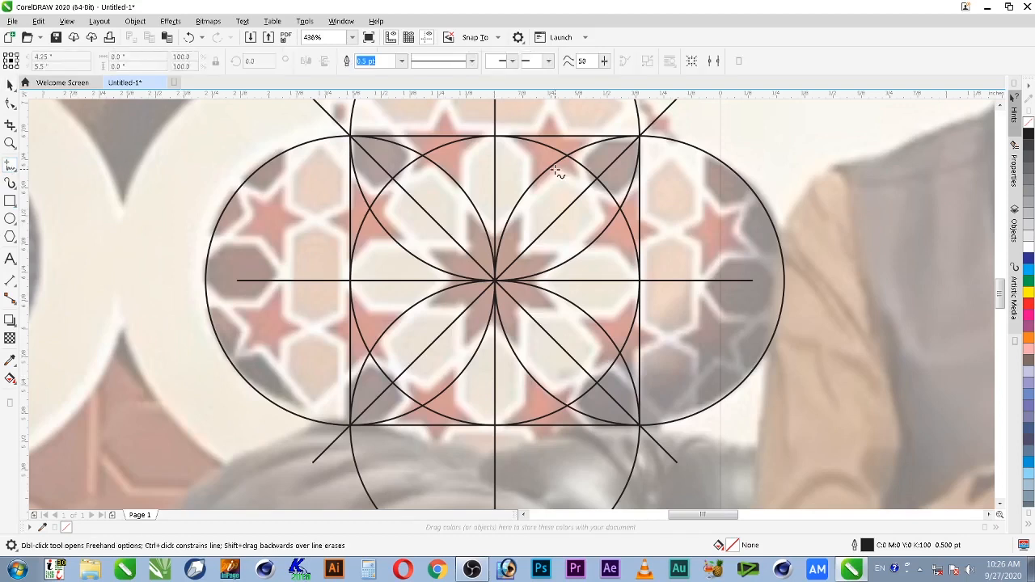
left_click(421, 151)
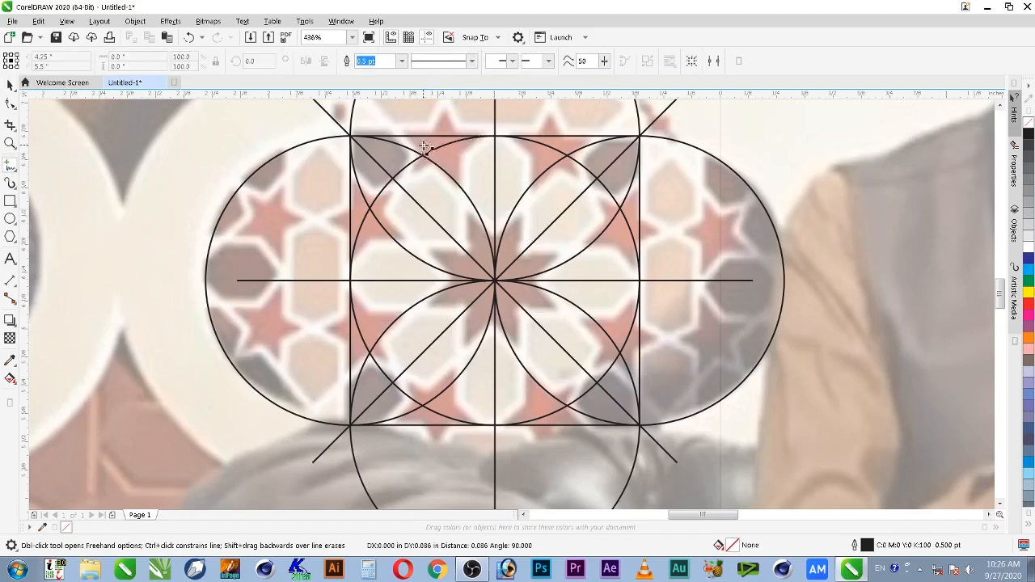
left_click(495, 424)
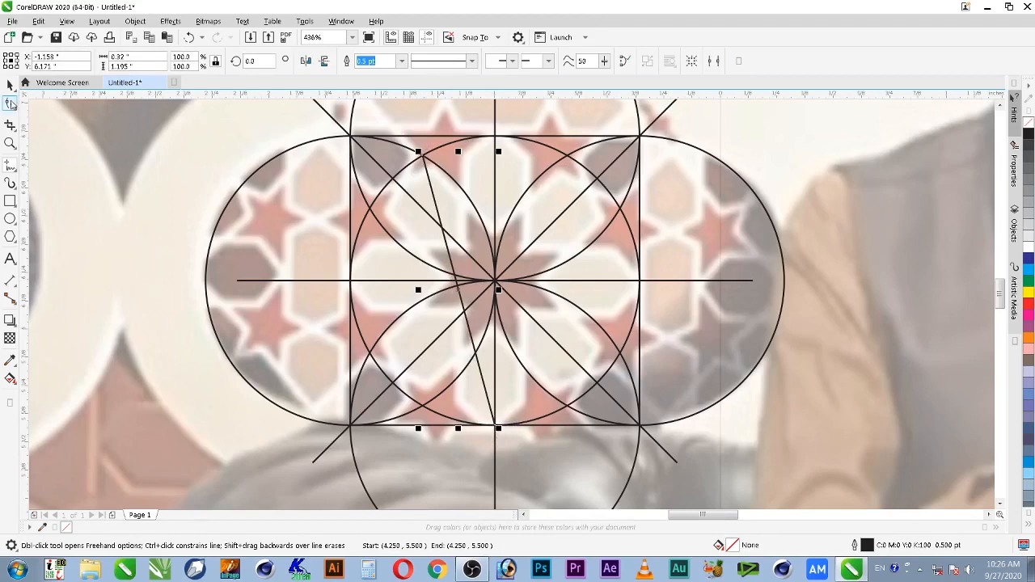
Extend the slanted line's upper end to the square's top edge.
left_click(11, 104)
key("F2")
left_click_drag(366, 129, 494, 134)
key("F3")
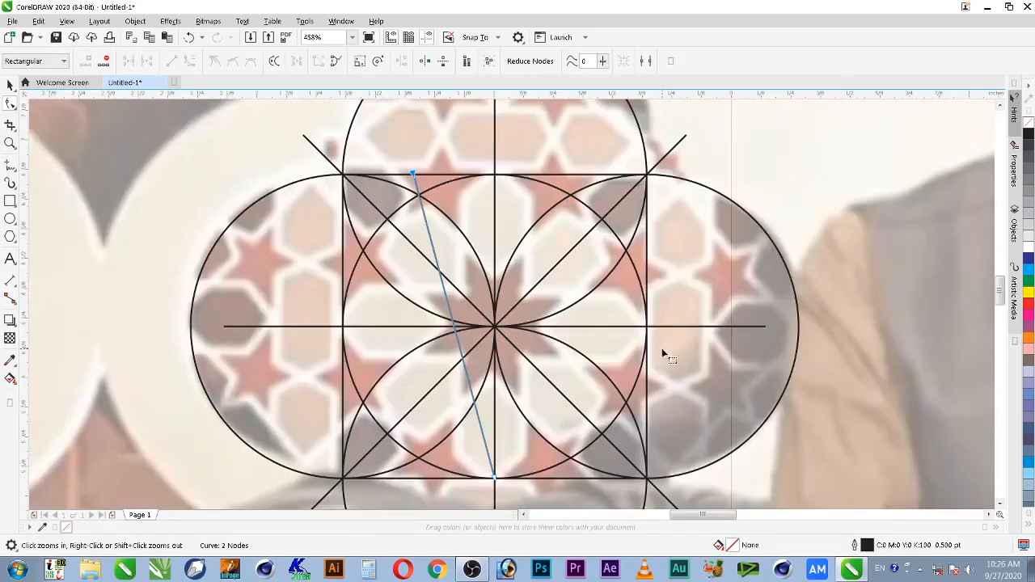
Add a mirrored copy of the slanted line across the vertical axis and group the two lines into a V shape.
key("space")
left_click_drag(409, 326, 578, 328)
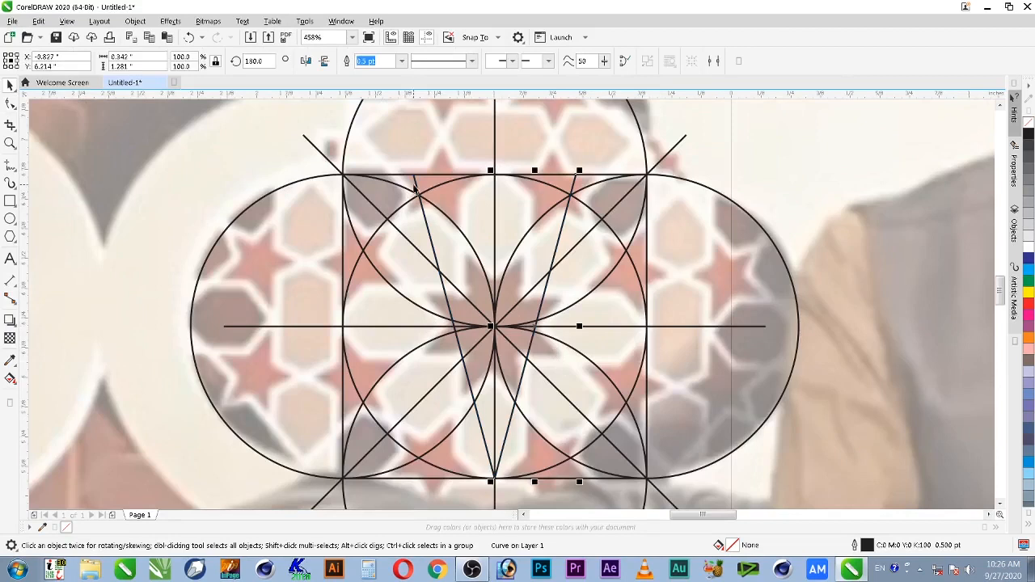
left_click(418, 186, "shift")
right_click(415, 187)
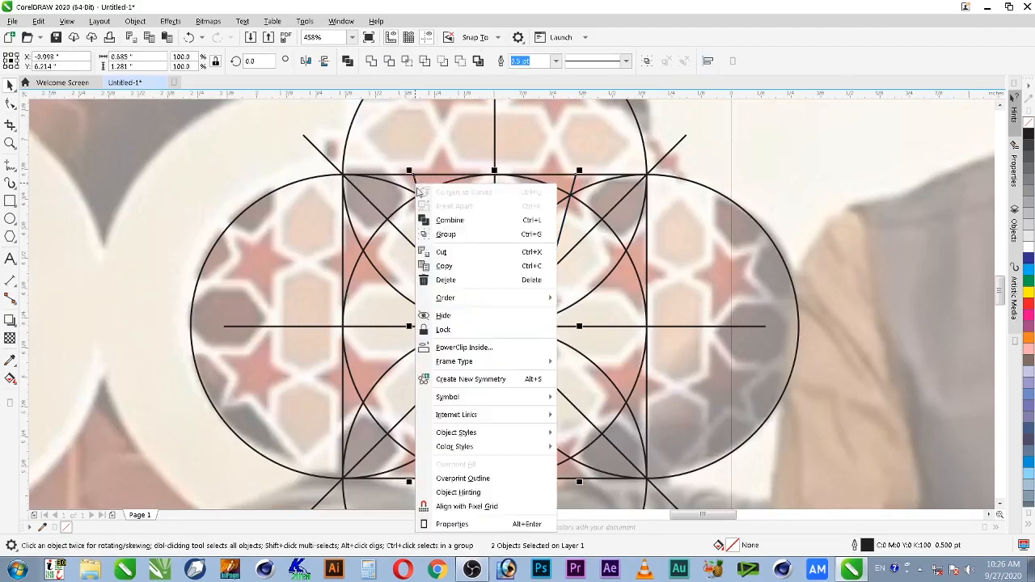
left_click(450, 235)
Copy the V-shaped group rotated 180 degrees, and copy both V groups rotated 90 degrees about the square's centre.
left_click(408, 173)
mouse_move(582, 166)
left_mouse_down()
mouse_move(596, 277)
mouse_move(465, 446)
mouse_move(436, 438)
left_mouse_up()
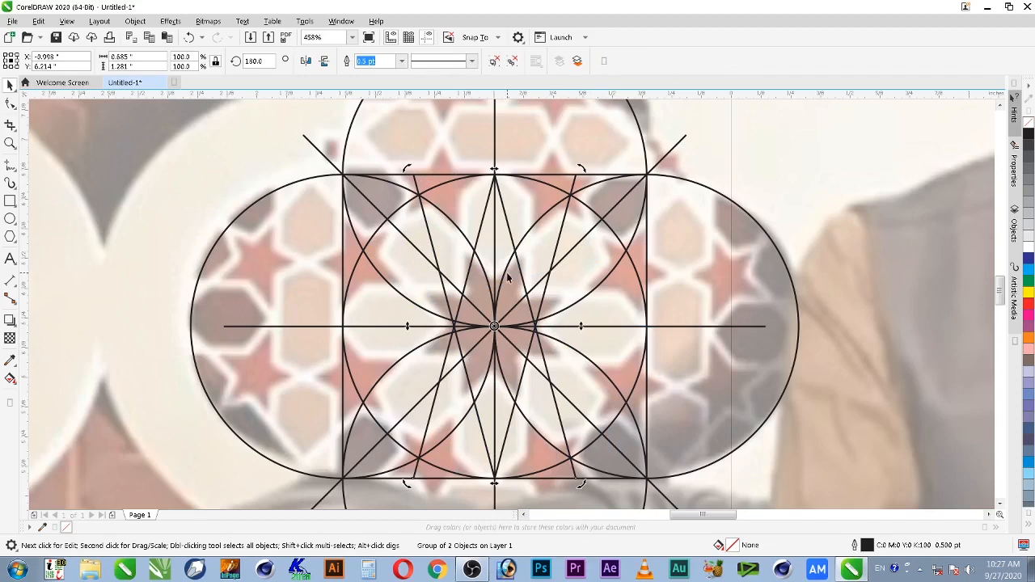
left_click(501, 469)
left_click(578, 476, "shift")
left_click(576, 473)
left_click_drag(582, 170, 639, 428)
right_click(639, 429)
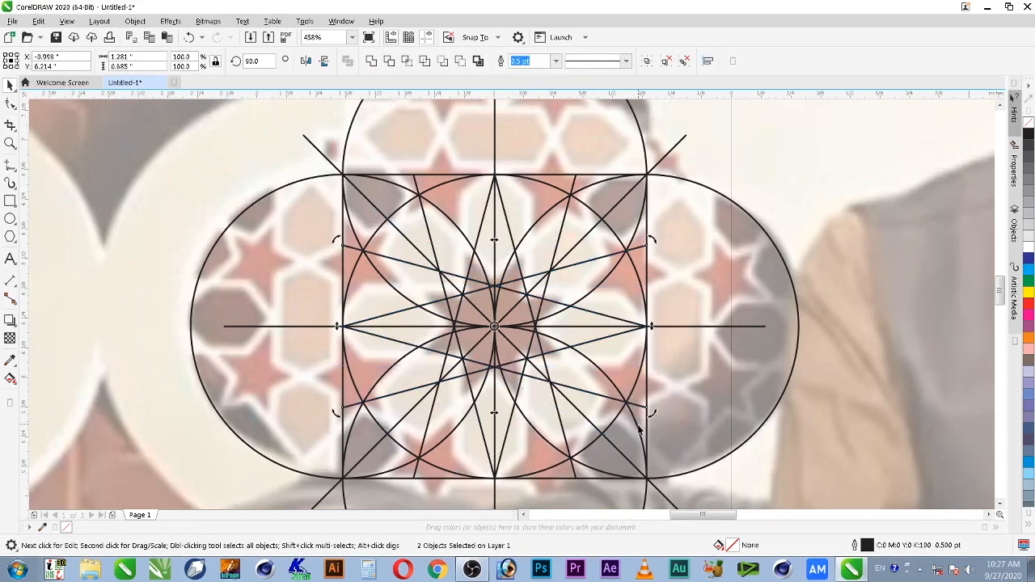
left_click(672, 450)
scroll(672, 450, "down", 2)
key("F2")
left_click_drag(440, 272, 712, 494)
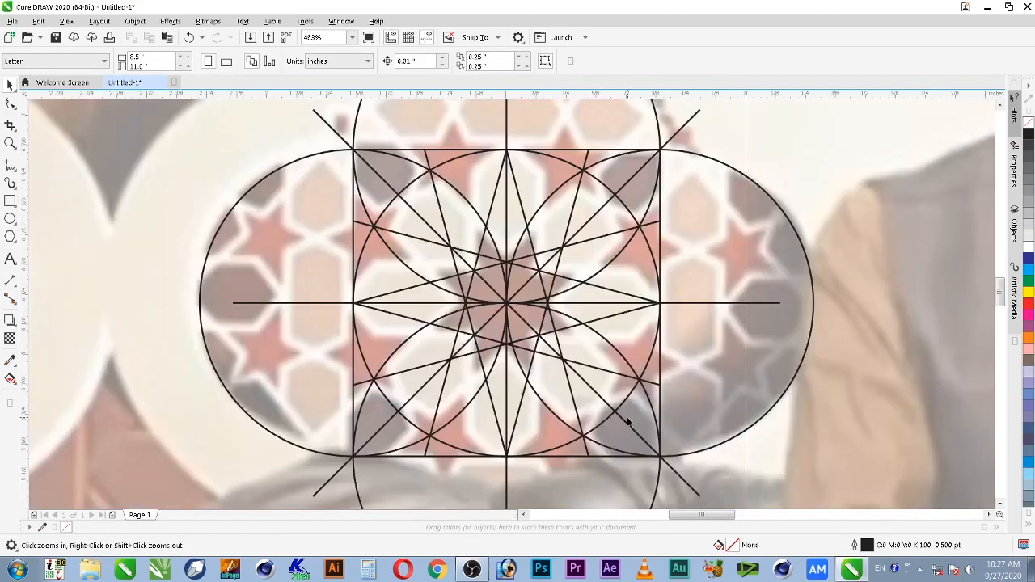
Add a small text note reading "its done" beside the pattern and delete it.
left_click(10, 259)
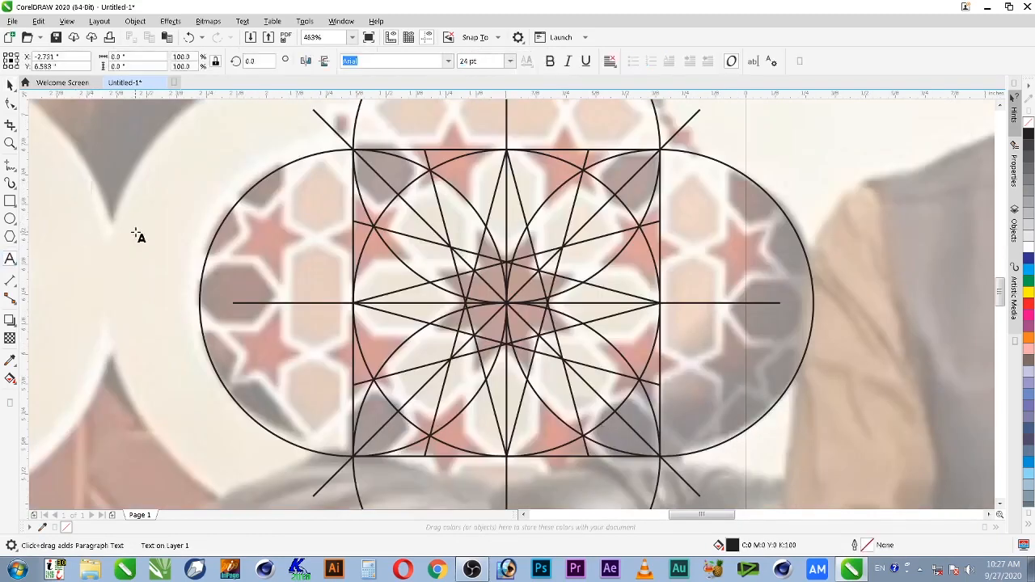
type("its done")
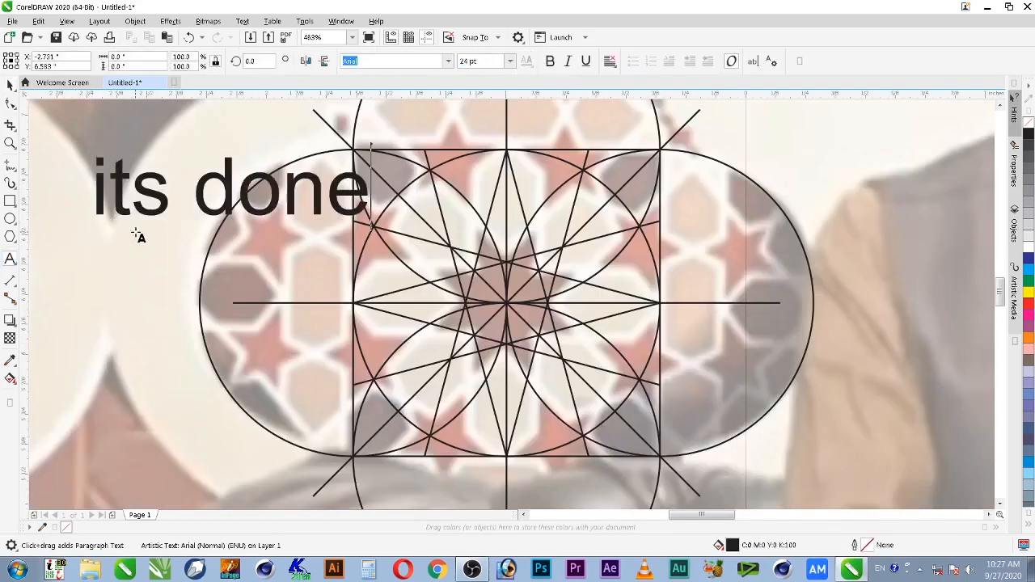
key("ctrl+space")
left_click_drag(369, 218, 148, 187)
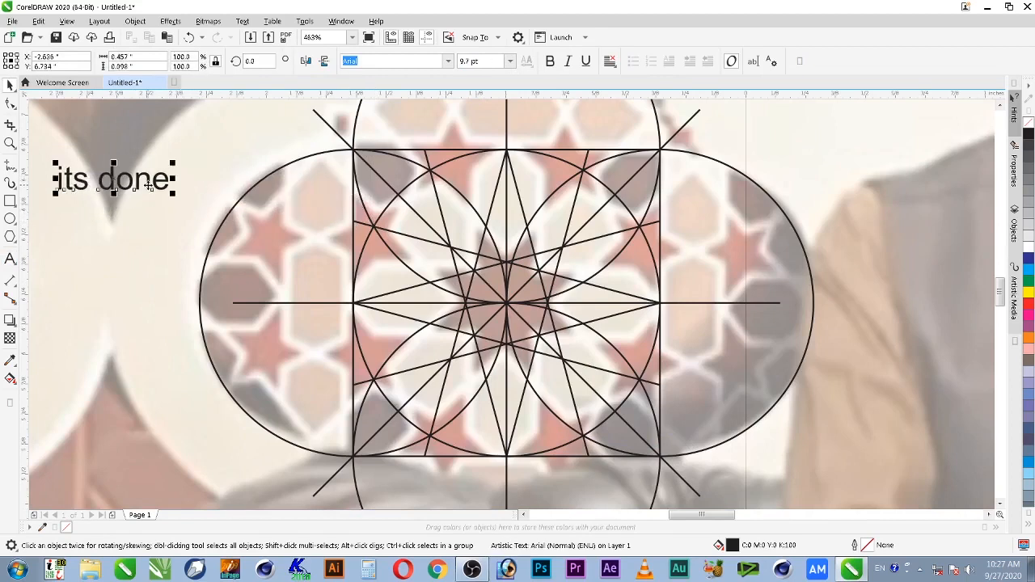
key("Delete")
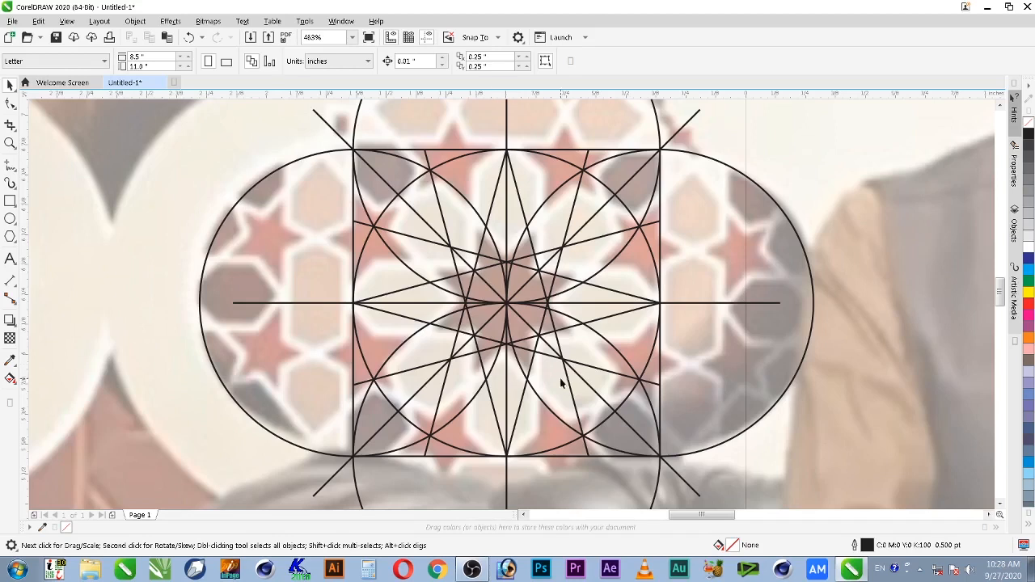
Set the default outline colour for new freehand curves to red (C0 M100 Y100 K0).
left_click(10, 167)
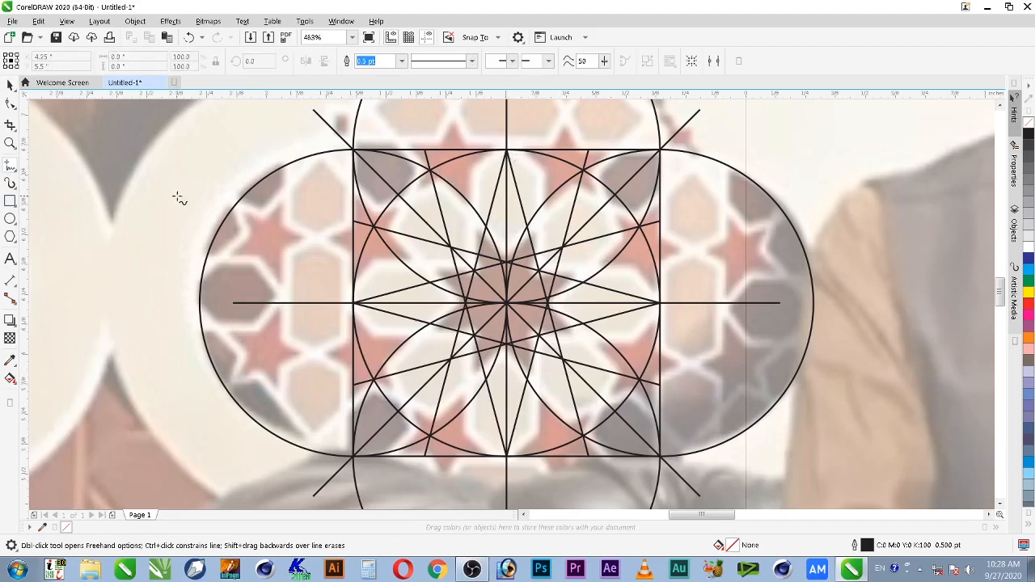
left_click(1030, 308)
left_click(537, 356)
left_click_drag(162, 203, 138, 273)
key("ctrl+z")
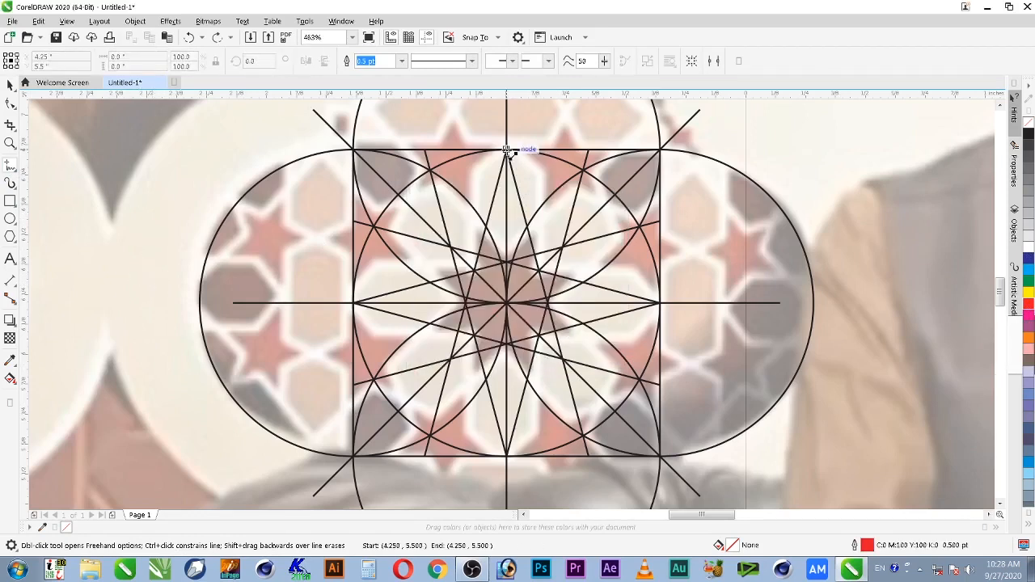
Draw a closed, tilted red square about 1.11 inches wide through four points where the slanted guides cross the circles.
left_click(375, 229)
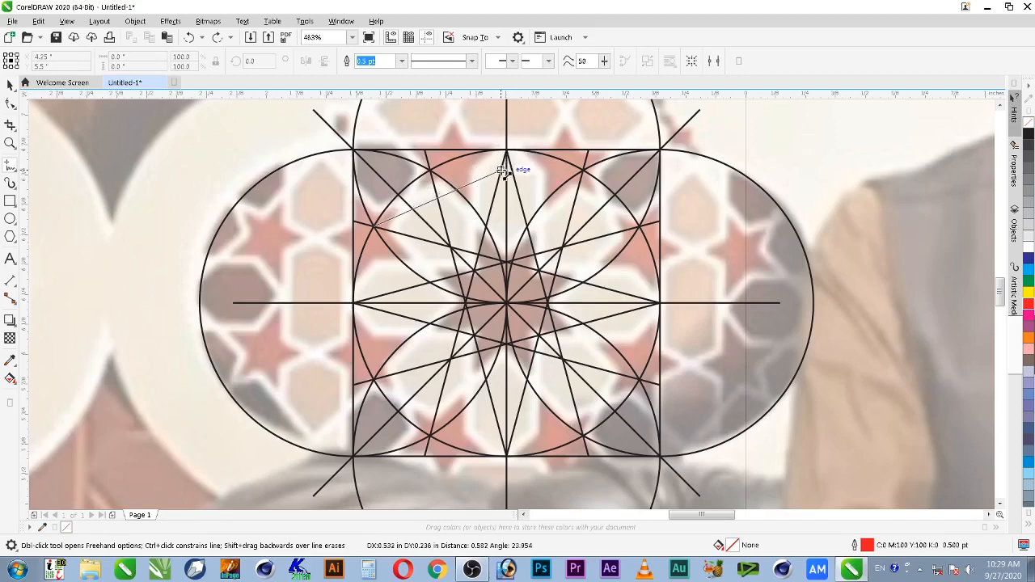
left_click(584, 172)
left_click(584, 172)
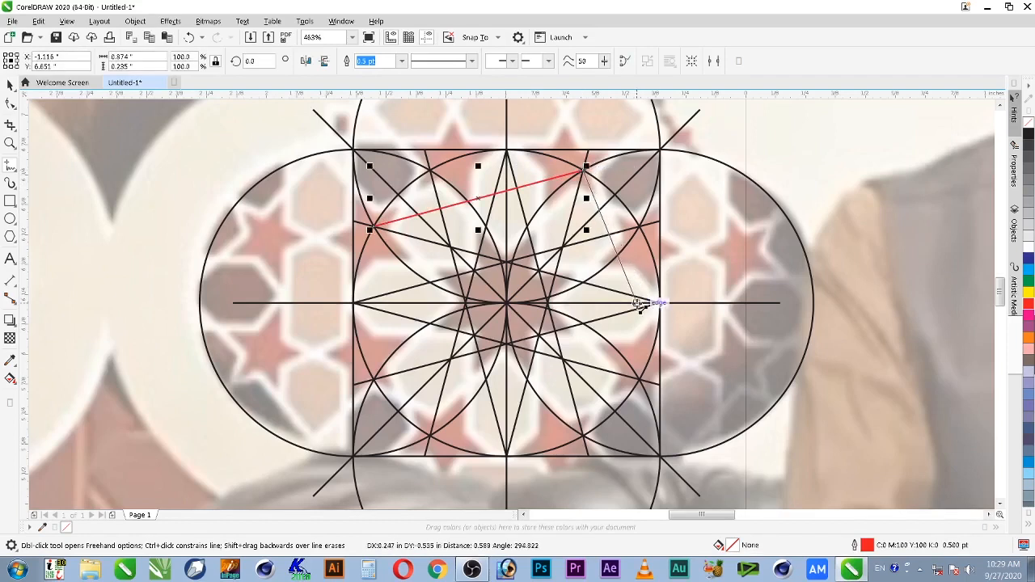
left_click(639, 380)
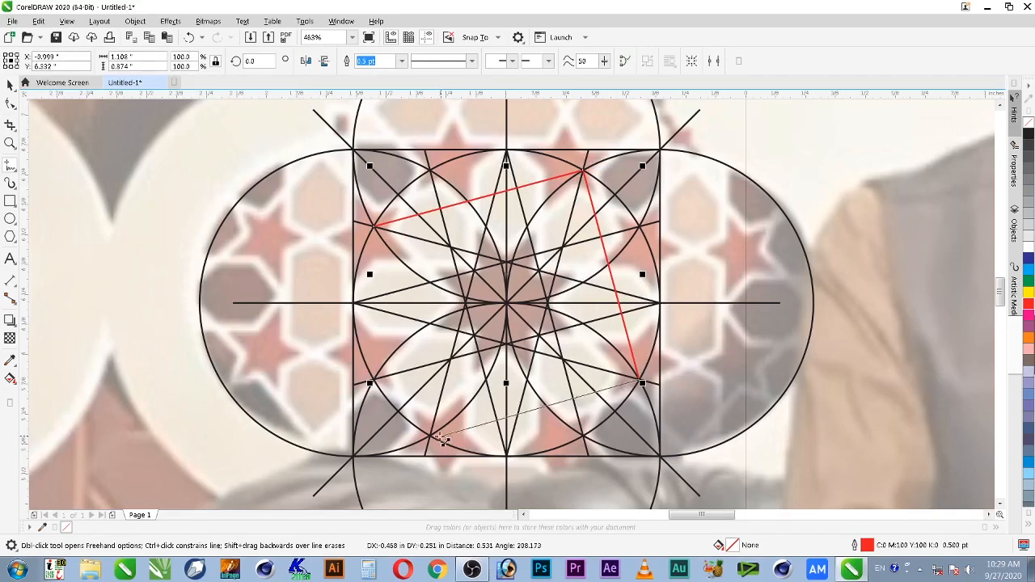
left_click(431, 431)
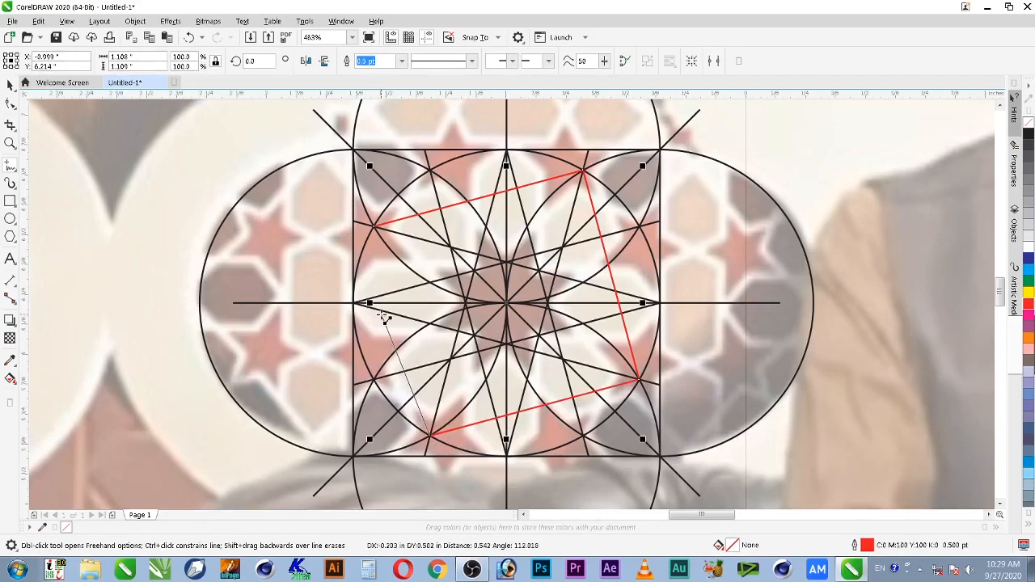
left_click(375, 233)
Add two copies of the red square, each rotated a further 30 degrees clockwise about the pattern's centre, forming a twelve-pointed star.
key("space")
left_click(590, 195)
left_click_drag(643, 166, 672, 265)
right_click(672, 265)
left_click(612, 328)
left_click_drag(367, 165, 477, 151)
right_click(477, 151)
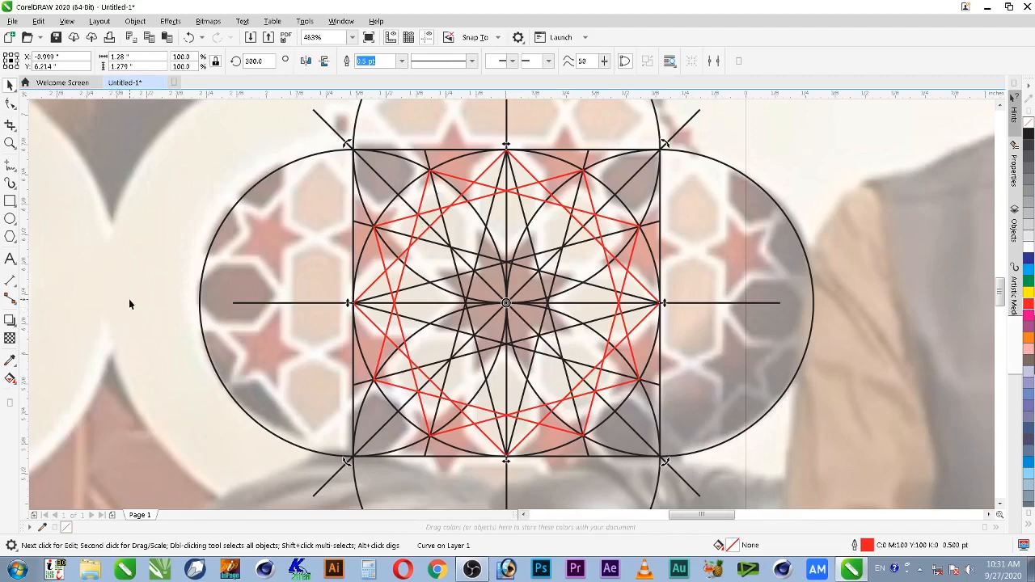
right_click(1029, 281)
key("ctrl+z")
left_click(10, 165)
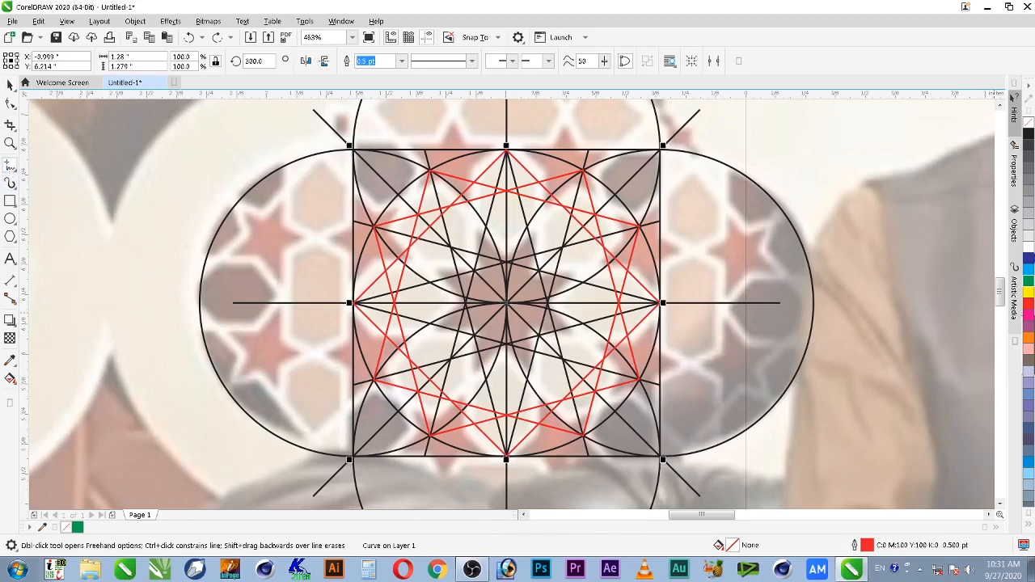
right_click(1030, 283)
key("ctrl+z")
With nothing selected, set the default outline colour for new freehand curves to green (C100 M0 Y100 K0).
left_click(10, 86)
left_click(79, 137)
left_click(10, 166)
right_click(1030, 284)
left_click(537, 356)
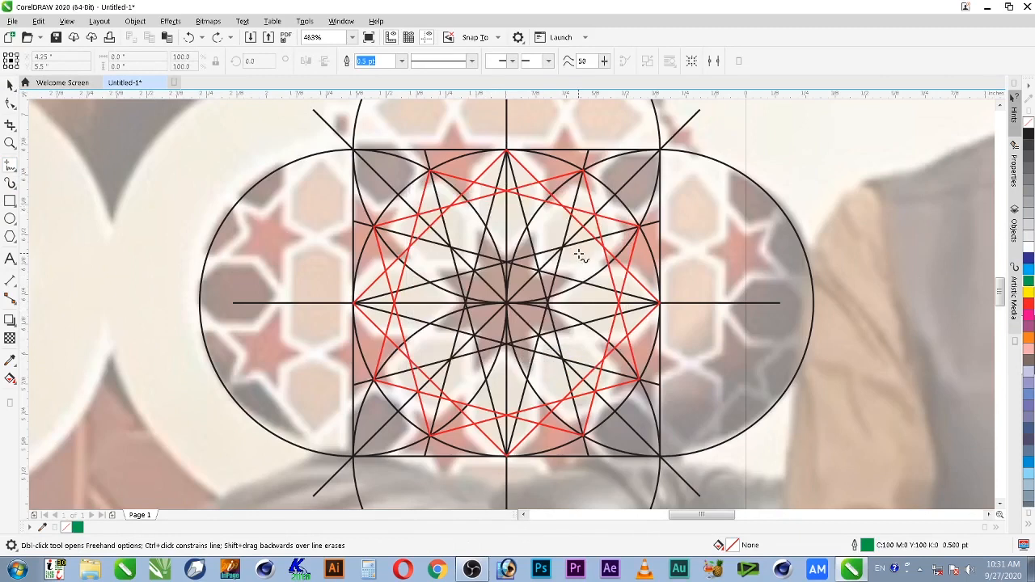
Draw a closed green petal about 0.27 by 0.47 inches from the square's top midpoint down to the inner star crossing.
left_click(506, 152)
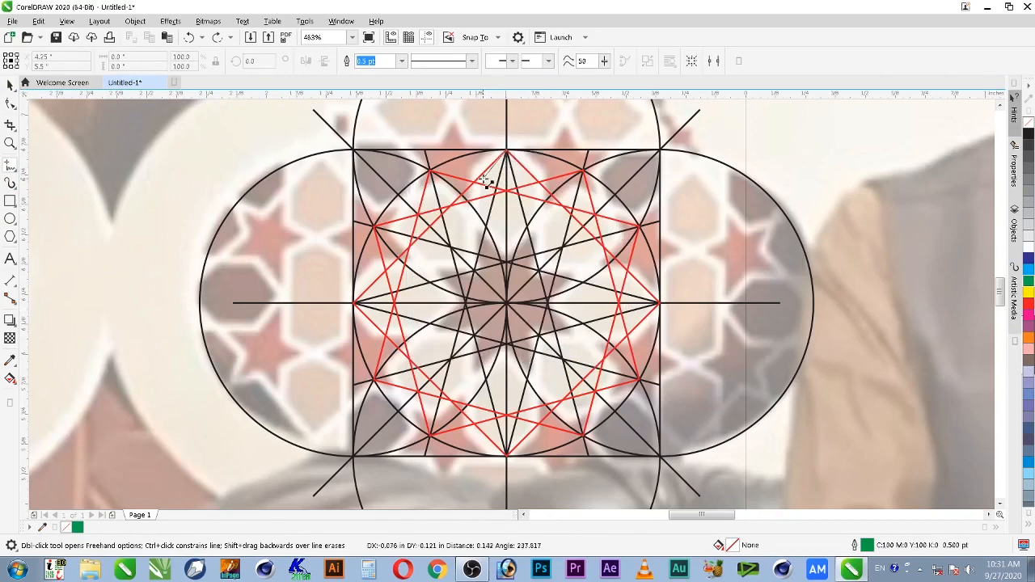
left_click(472, 183)
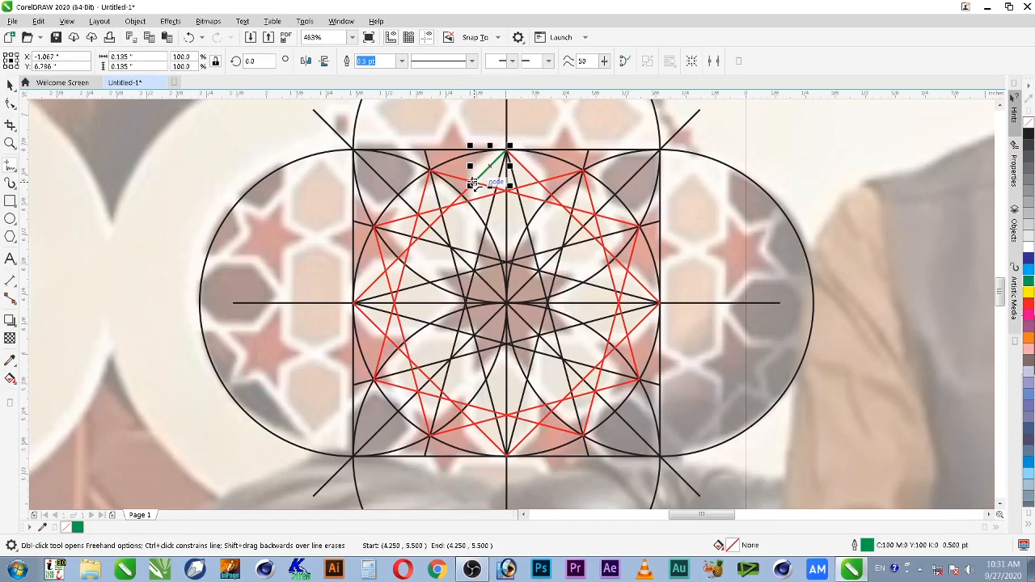
left_click(488, 232)
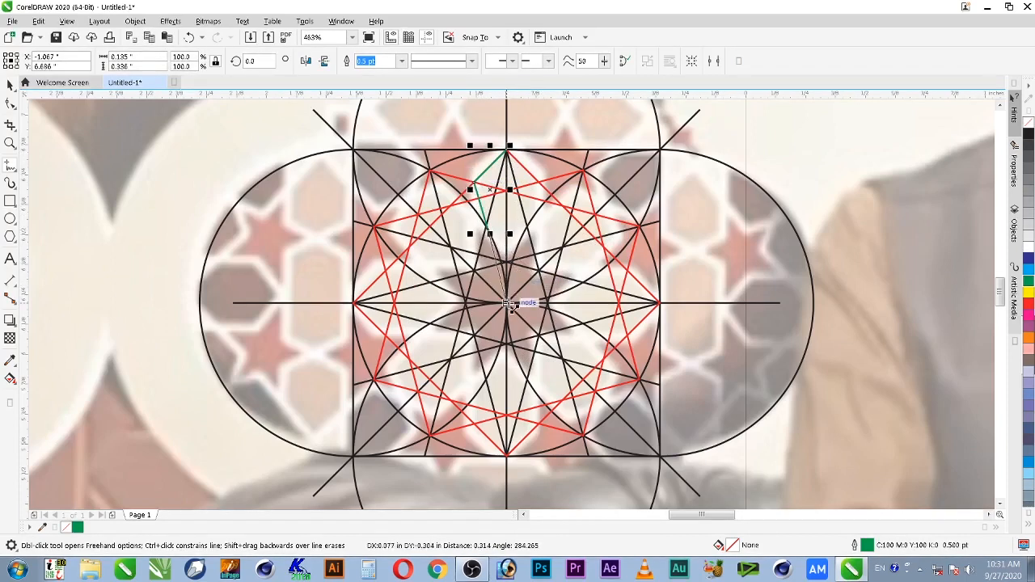
left_click(507, 263)
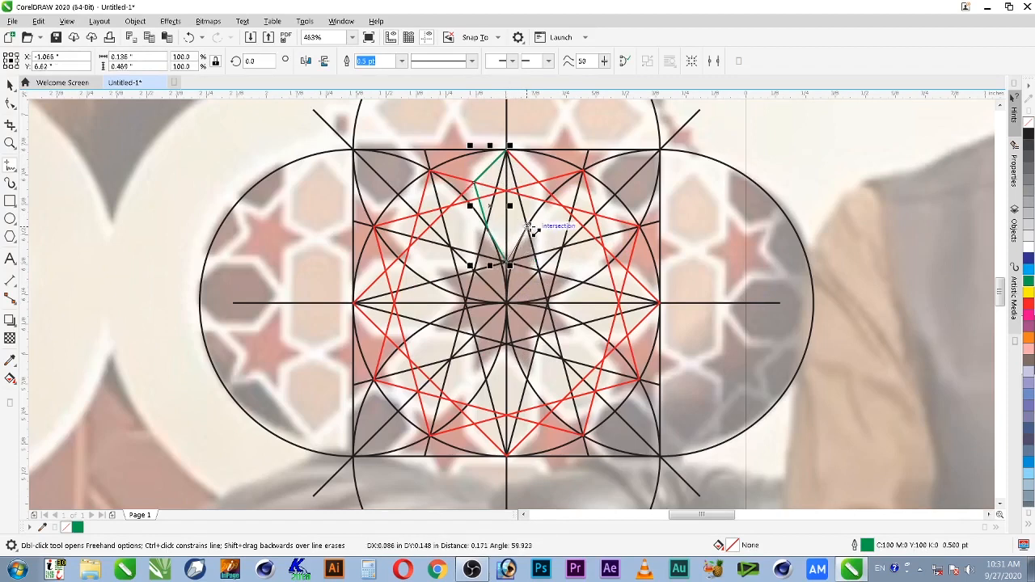
left_click(540, 186)
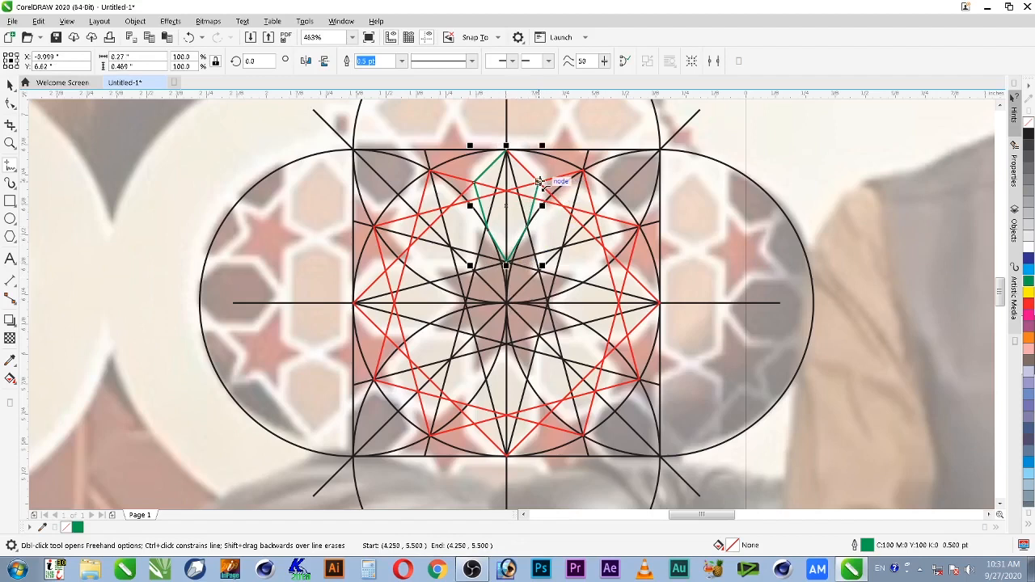
left_click(508, 149)
Add a vertically mirrored copy of the green petal and move its tip to the midpoint of the square's bottom edge.
key("space")
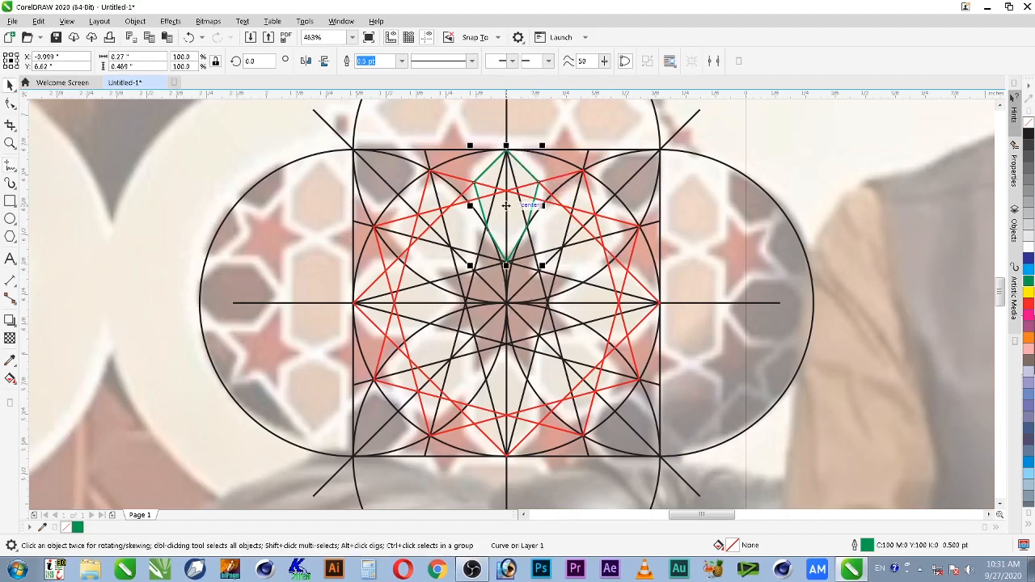
left_click_drag(506, 147, 500, 277)
left_click_drag(508, 373, 514, 457)
key("ctrl+z")
left_click_drag(507, 373, 509, 459)
Copy the opposite pair of petals rotated 45 degrees clockwise about the centre, repeating the copy to make eight petals.
left_click(539, 200, "shift")
left_click(538, 195)
left_click_drag(546, 147, 645, 221)
key("ctrl+r")
key("ctrl+r")
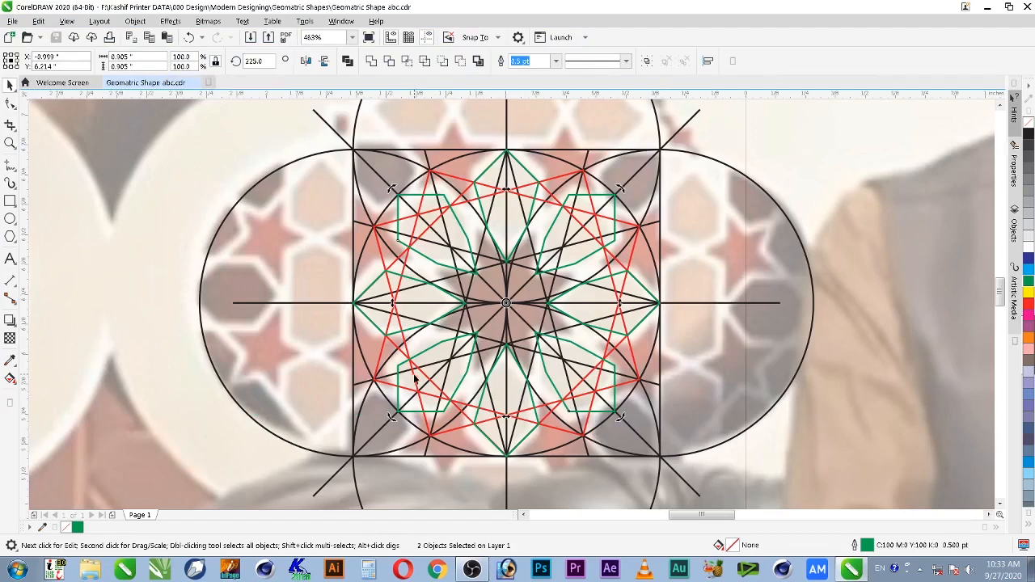
Place a copy of the black square on the blank area to the left of the reference photo, keeping it horizontally level.
scroll(418, 369, "down", 2)
key("F2")
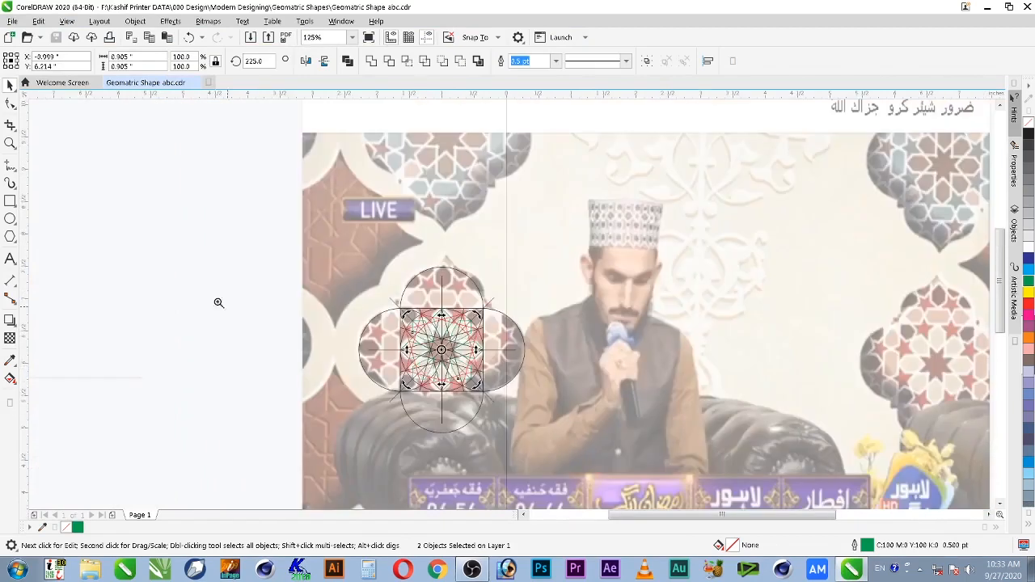
left_click_drag(121, 256, 611, 464)
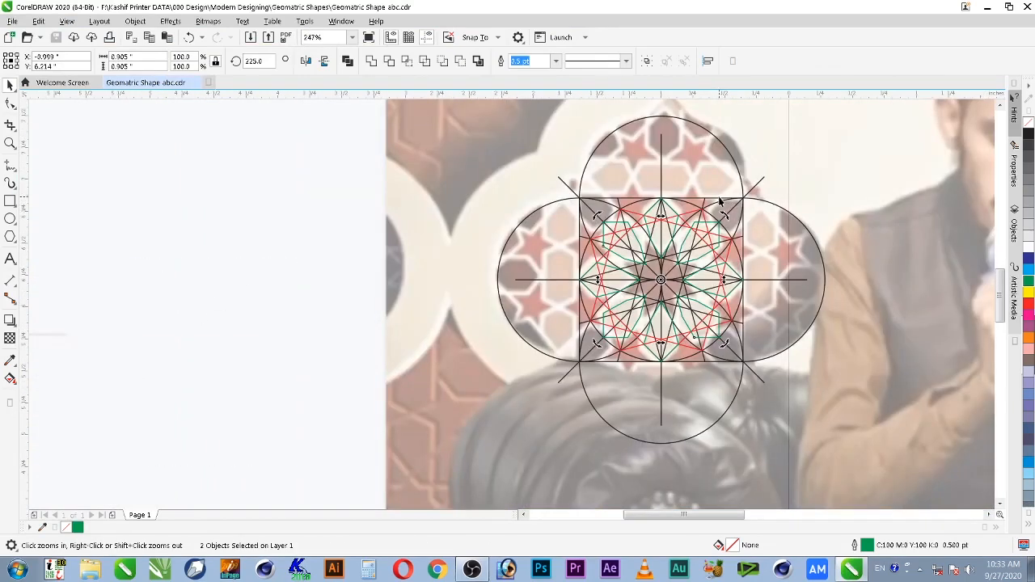
key("ctrl+g")
left_click(719, 198)
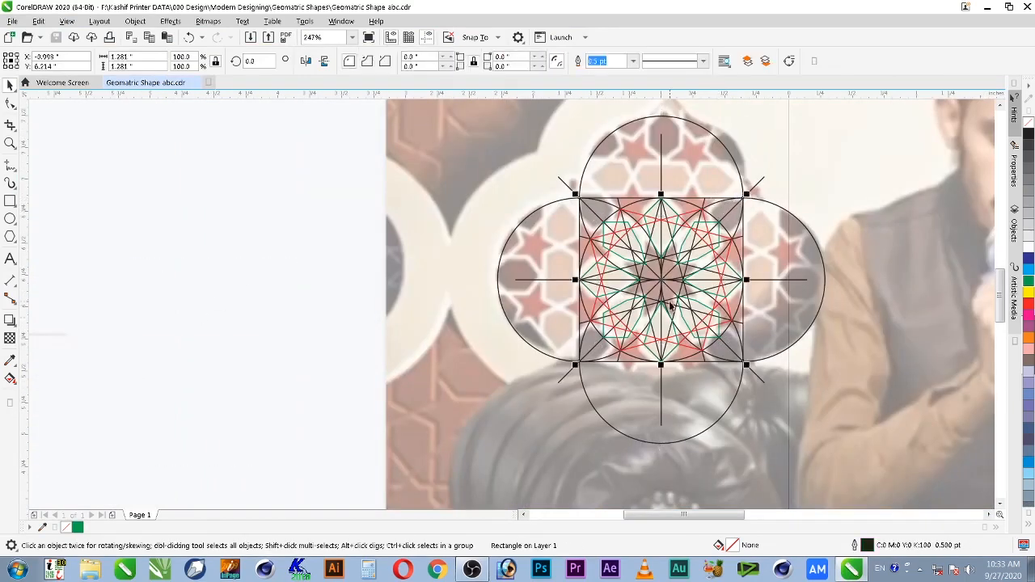
left_click_drag(662, 279, 171, 279)
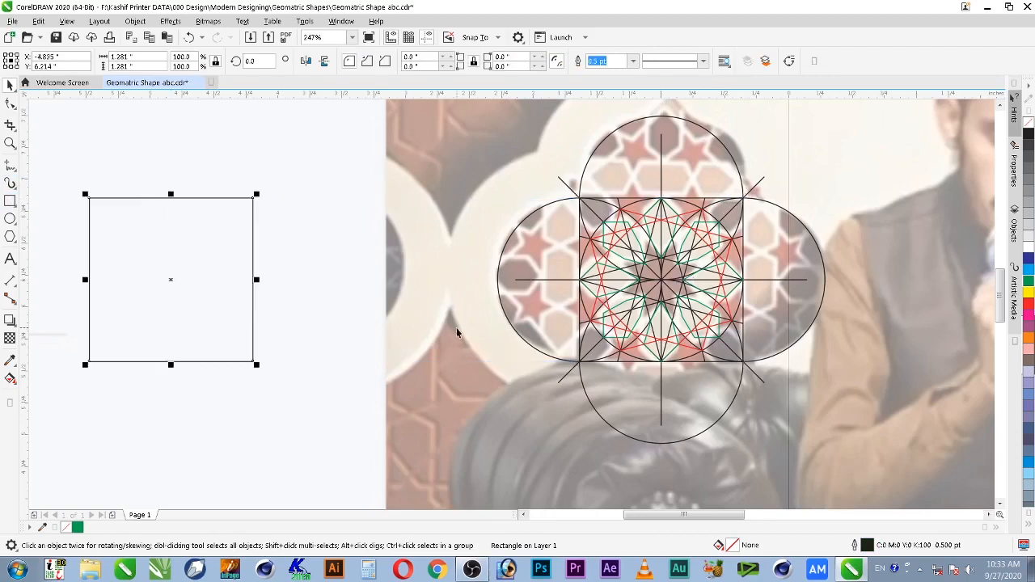
Select all eight green petals and place a copy of them inside the square beside the photo.
left_click(628, 223)
key("z")
left_click(635, 210)
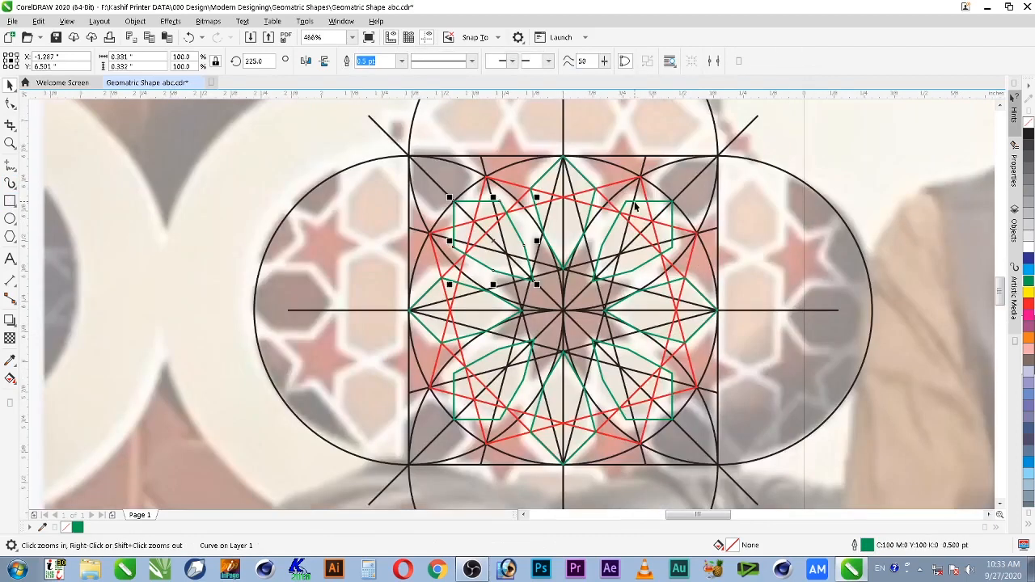
left_click(580, 175, "shift")
left_click(673, 211, "shift")
left_click(706, 300, "shift")
left_click(673, 381, "shift")
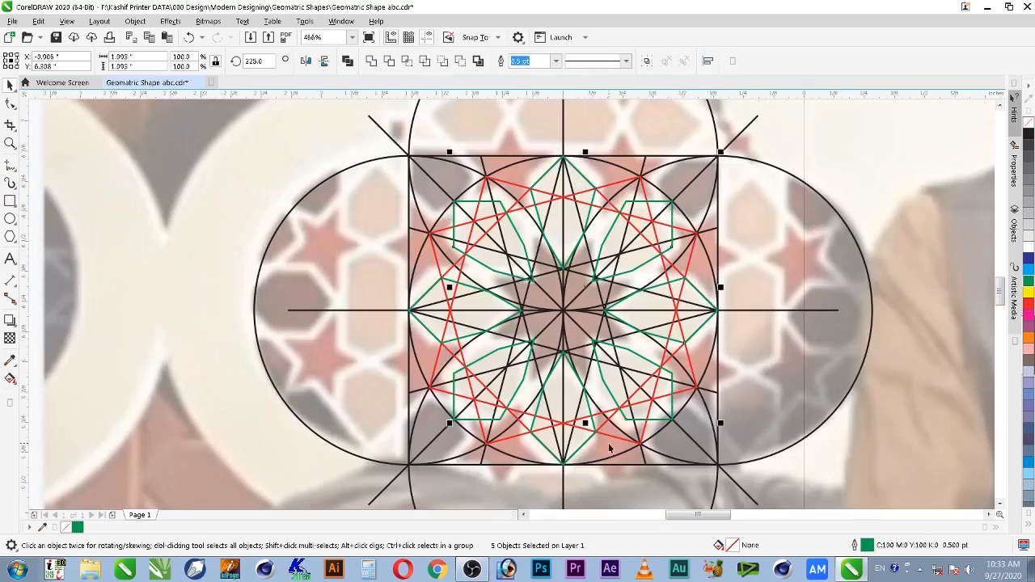
left_click(594, 435, "shift")
left_click(501, 422, "shift")
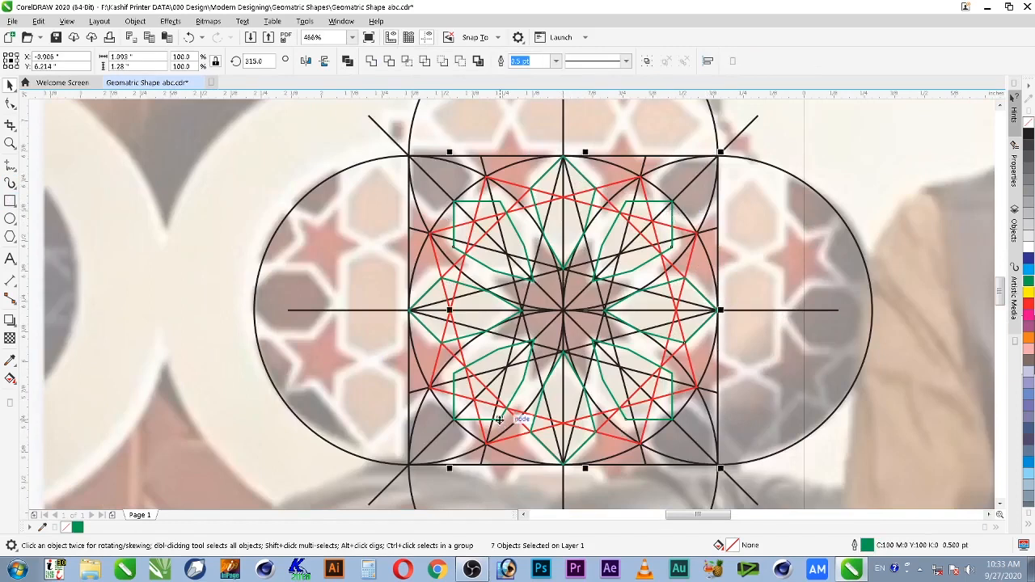
left_click(456, 343, "shift")
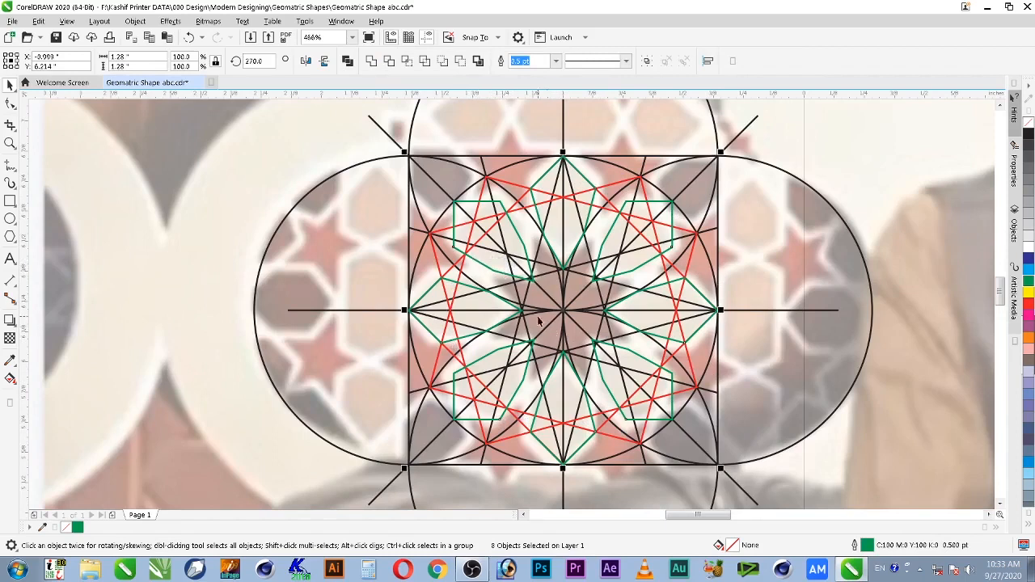
key("ctrl+d")
Compare the petals copied into the clean square with the traced pattern on the reference photo.
scroll(574, 346, "down", 1)
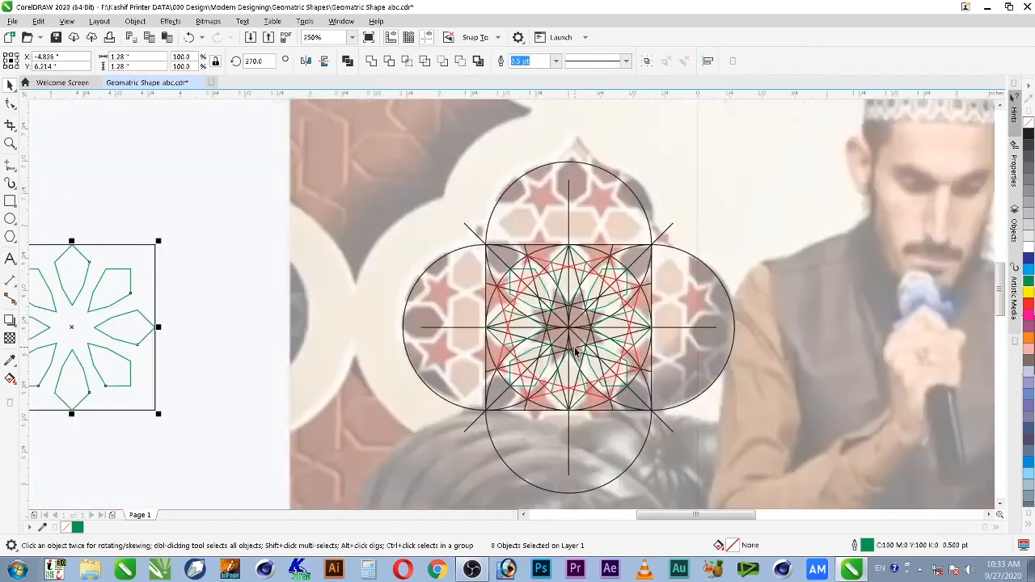
scroll(409, 302, "down", 1)
key("F2")
left_click_drag(158, 240, 734, 455)
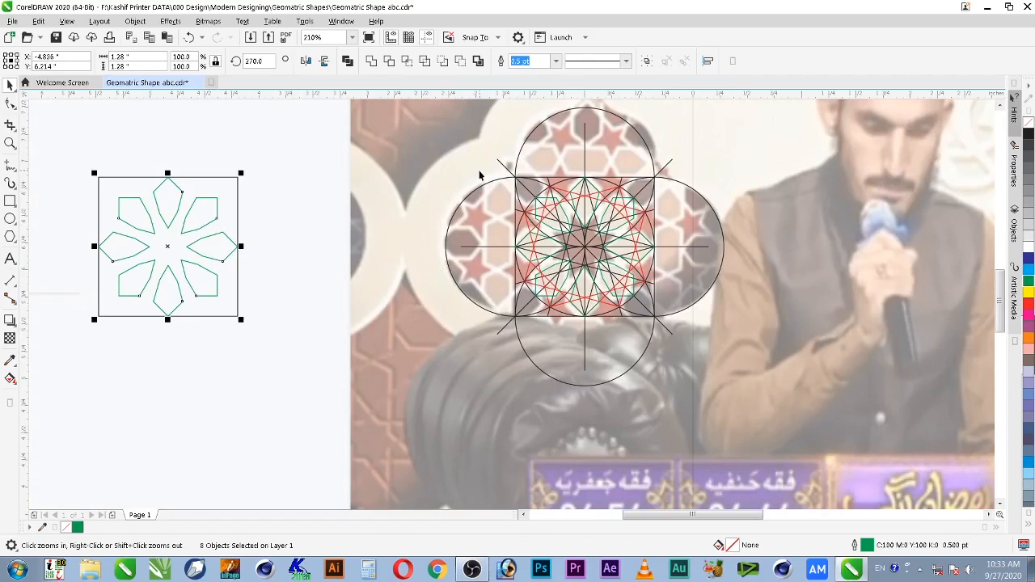
left_click(359, 232)
key("F2")
left_click_drag(472, 143, 710, 369)
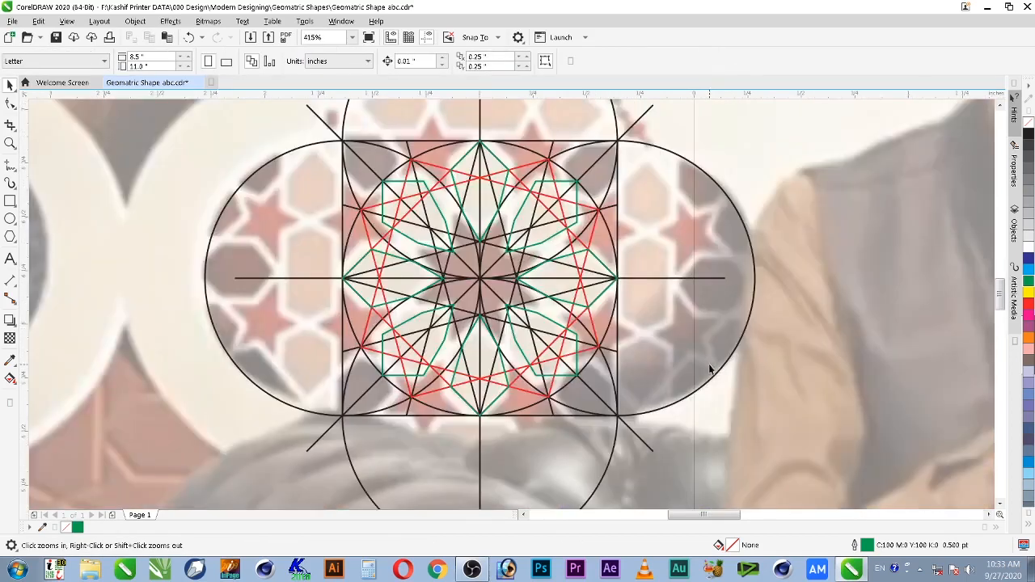
right_click(453, 222)
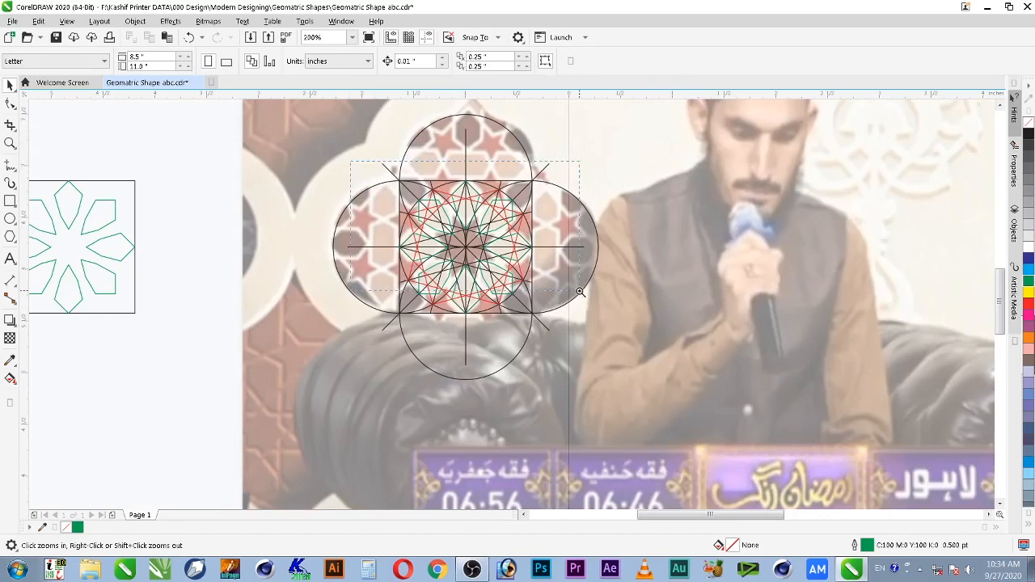
left_click_drag(580, 291, 589, 293)
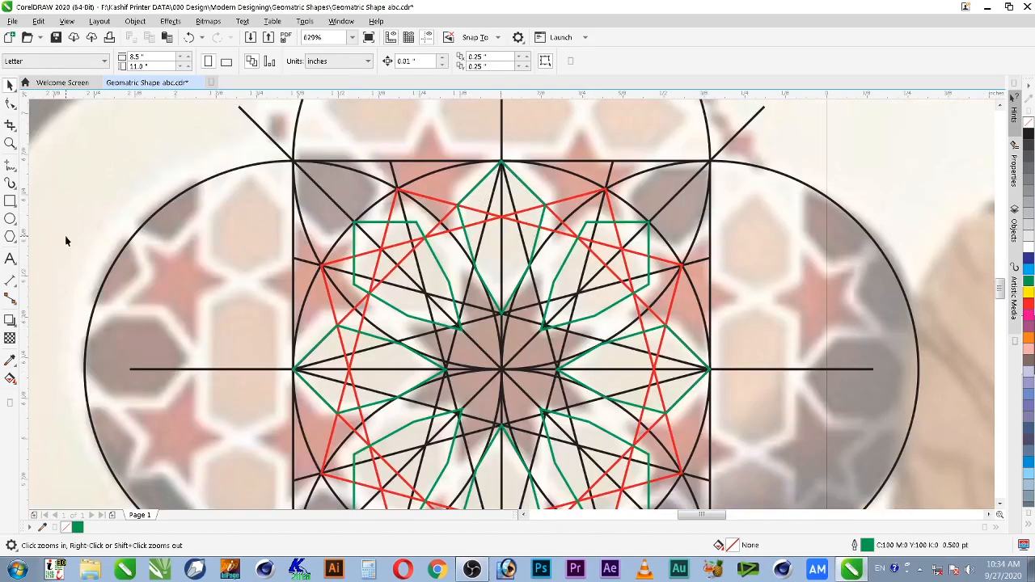
Trace a closed four-sided shape in the square's top-left corner through the guide intersections and the petal tip, outlined in blue (C:100 M:100 Y:0 K:0).
left_click(9, 164)
left_click(355, 220)
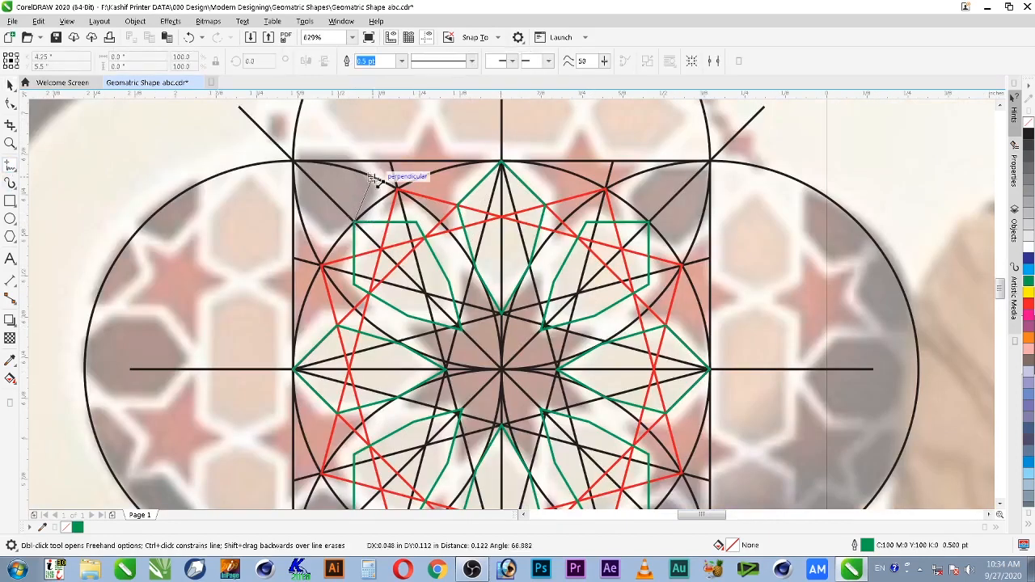
double_click(392, 162)
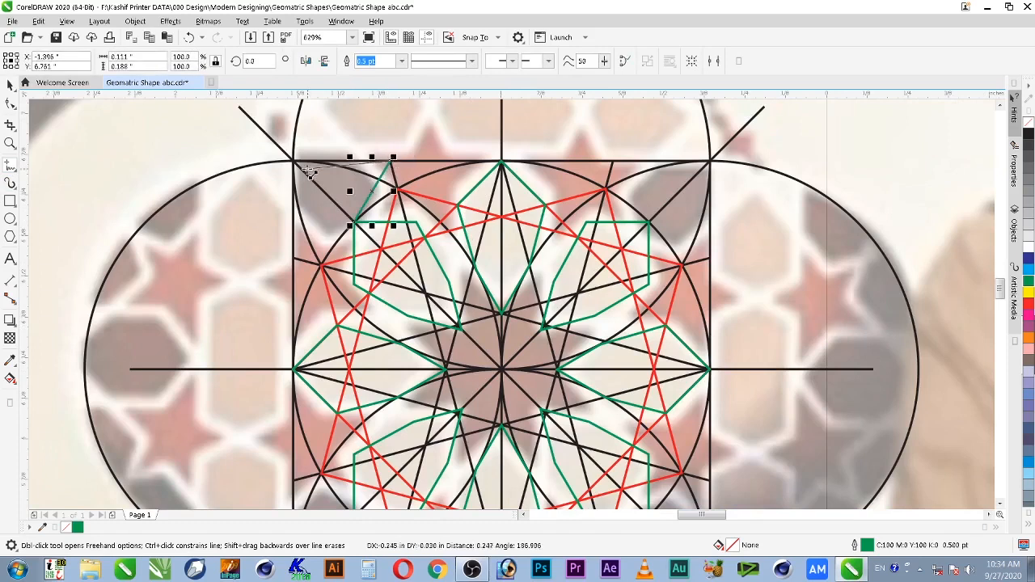
double_click(293, 162)
double_click(292, 259)
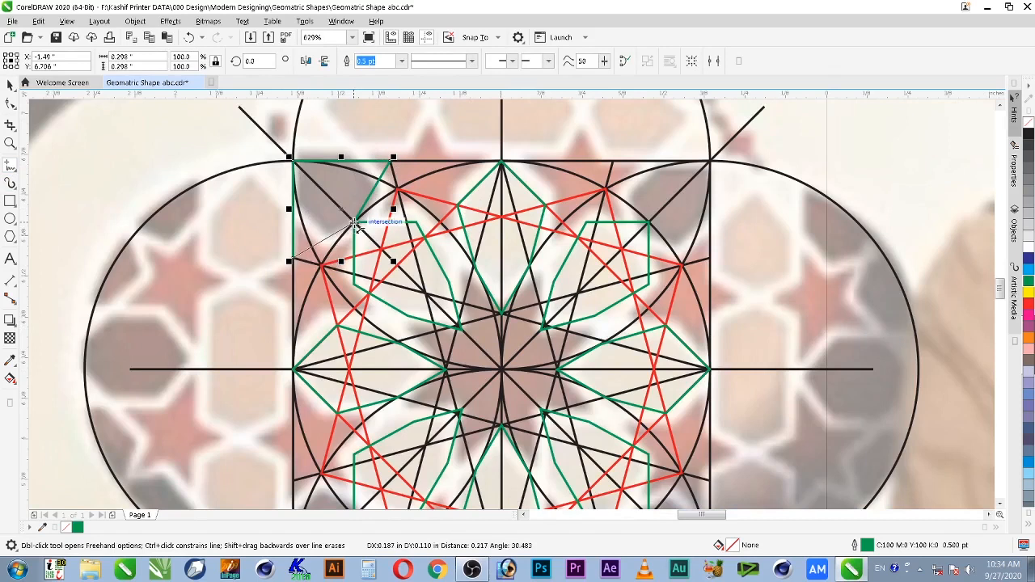
double_click(355, 222)
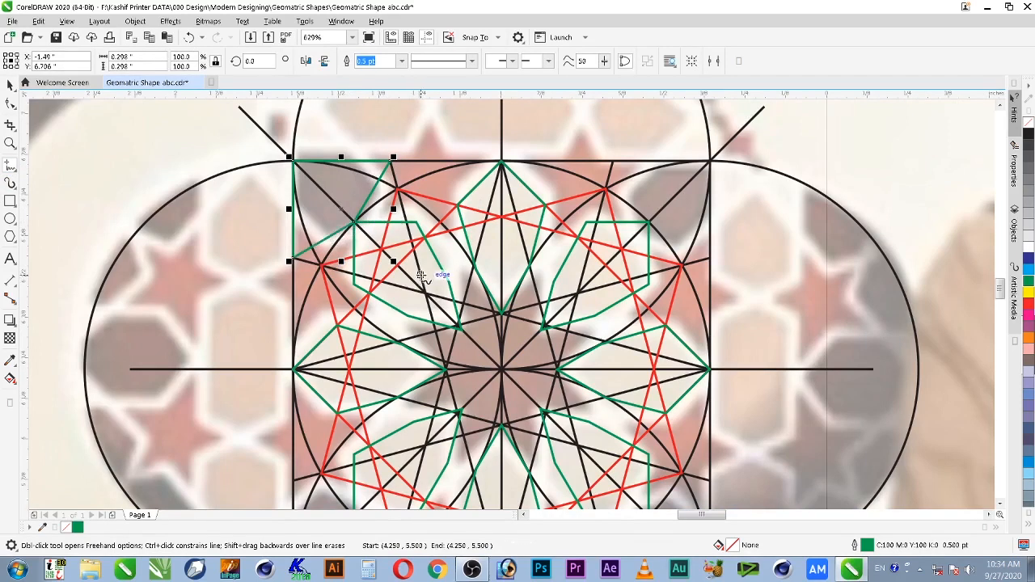
left_click(354, 222)
left_click(391, 160)
left_click(391, 159)
left_click(293, 161)
left_click(293, 258)
left_click(354, 221)
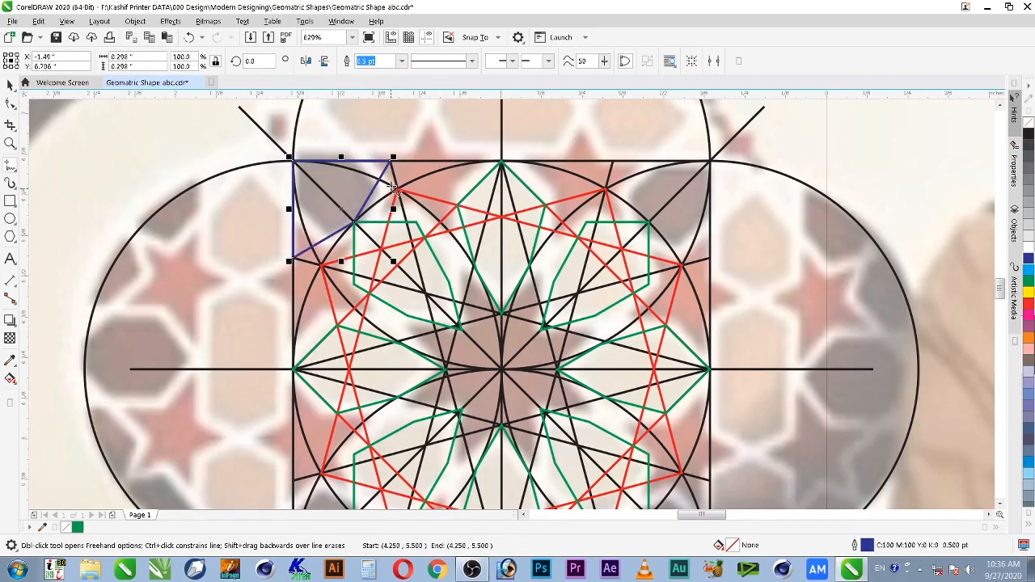
Draw the adjoining blue four-sided shape to the midpoint of the square's top edge, moving its inner corner outward onto the guide circle.
left_click(502, 161)
left_click(417, 221)
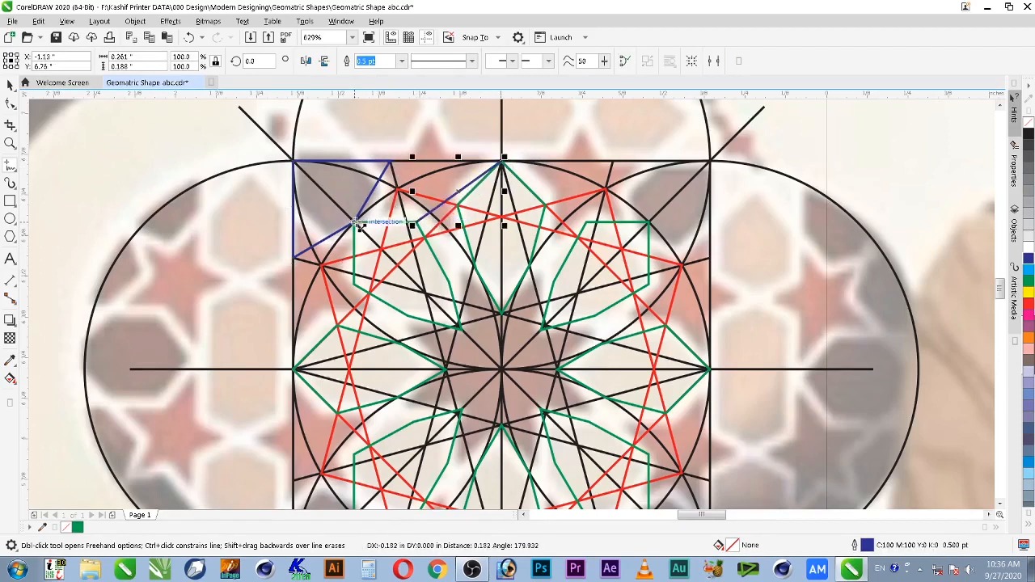
left_click(391, 161)
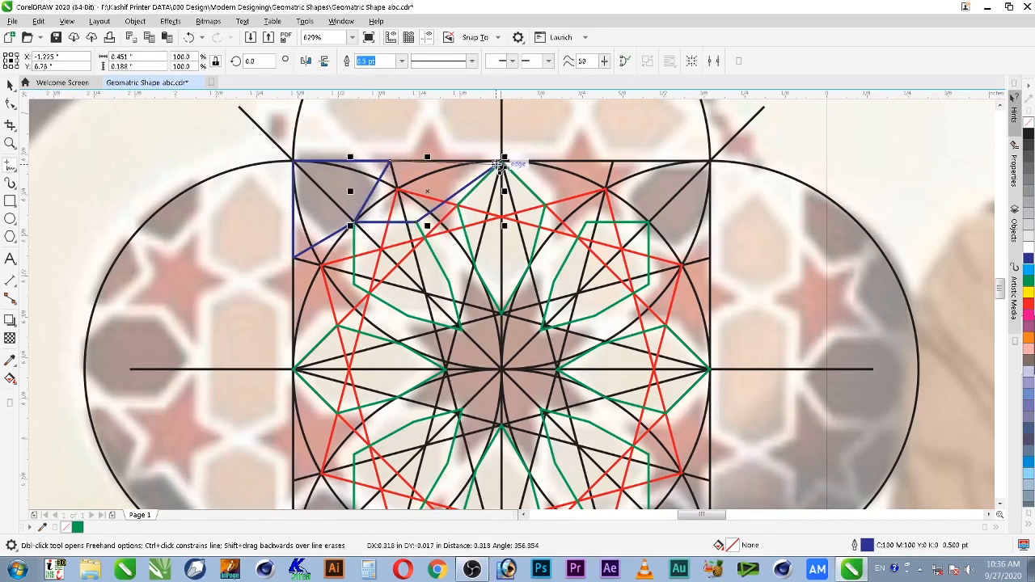
left_click(502, 162)
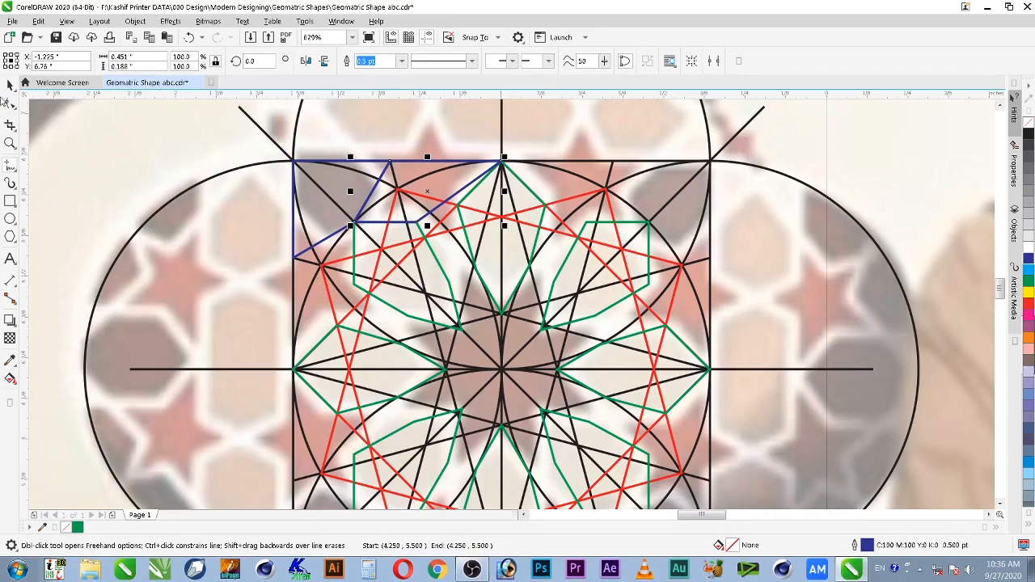
left_click(10, 104)
left_click_drag(418, 226, 443, 225)
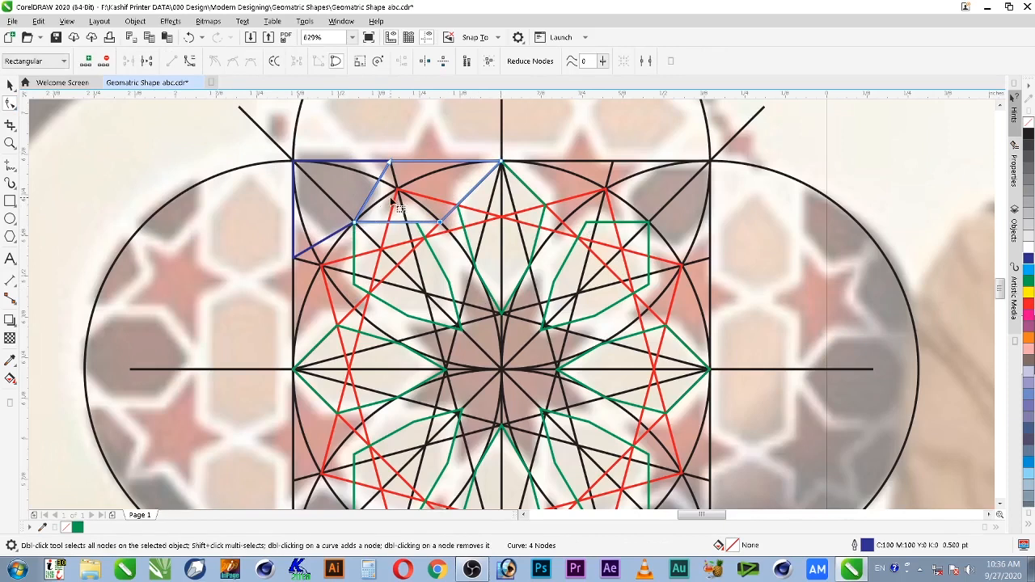
key("space")
left_click_drag(351, 192, 542, 259)
right_click(542, 259)
key("ctrl+z")
Select both blue shapes and add a horizontally mirrored copy on the other half of the square's top edge.
left_click(330, 182, "shift")
left_click_drag(290, 211, 589, 234)
right_click(588, 234)
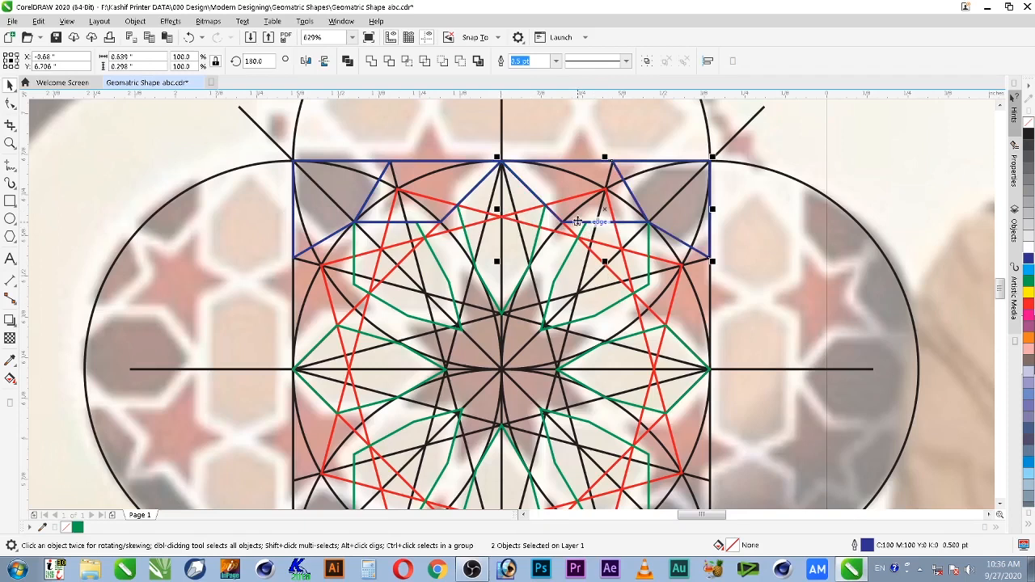
left_click(321, 207)
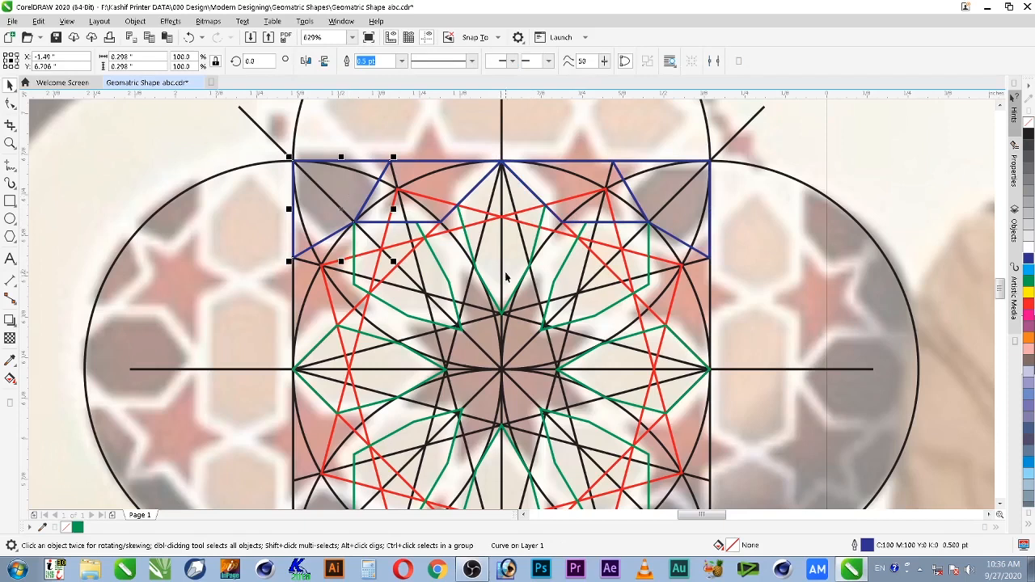
left_click(531, 282)
Select the four blue shapes along the top edge and place a copy of them in the clean square beside the photo.
scroll(531, 283, "down", 1)
key("F2")
left_click_drag(341, 205, 705, 457)
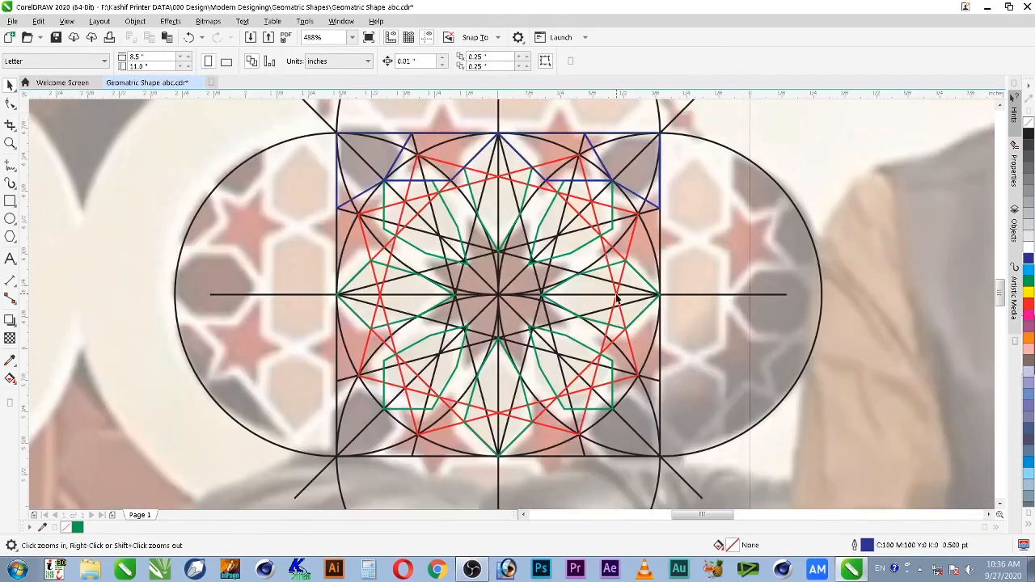
left_click(352, 152)
left_click(543, 154, "shift")
left_click(643, 169, "shift")
key("F4")
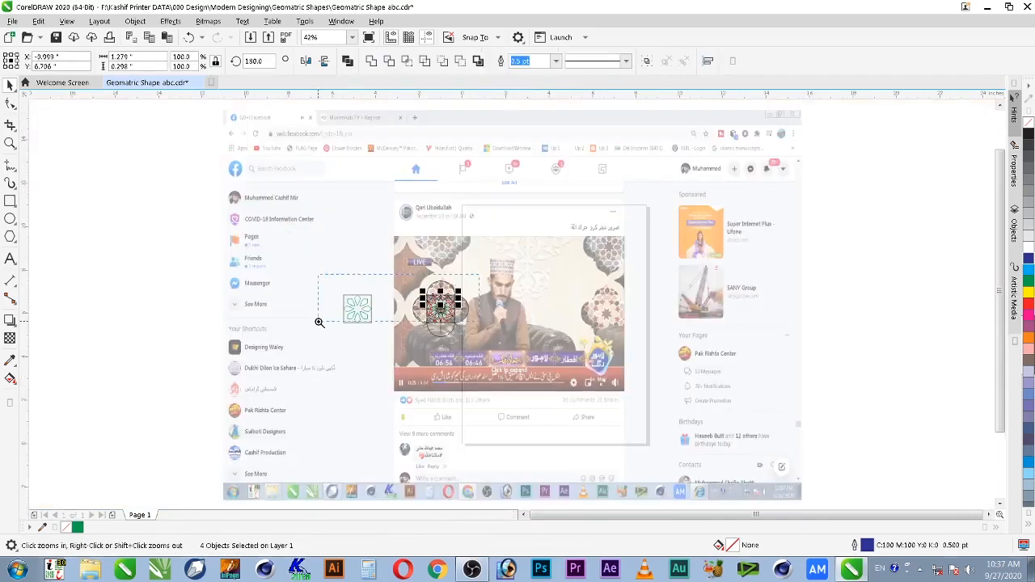
scroll(375, 294, "up", 4)
left_click_drag(686, 305, 199, 306)
left_click(376, 274)
Add a vertically mirrored copy of the clean square's four blue shapes and align it with the square's bottom edge.
key("F2")
left_click_drag(381, 260, 120, 499)
left_click(420, 158)
left_click(487, 165, "shift")
left_click(581, 164, "shift")
left_click(659, 166, "shift")
left_click_drag(539, 143, 543, 247)
right_click(543, 247)
left_click(662, 426, "shift")
key("b")
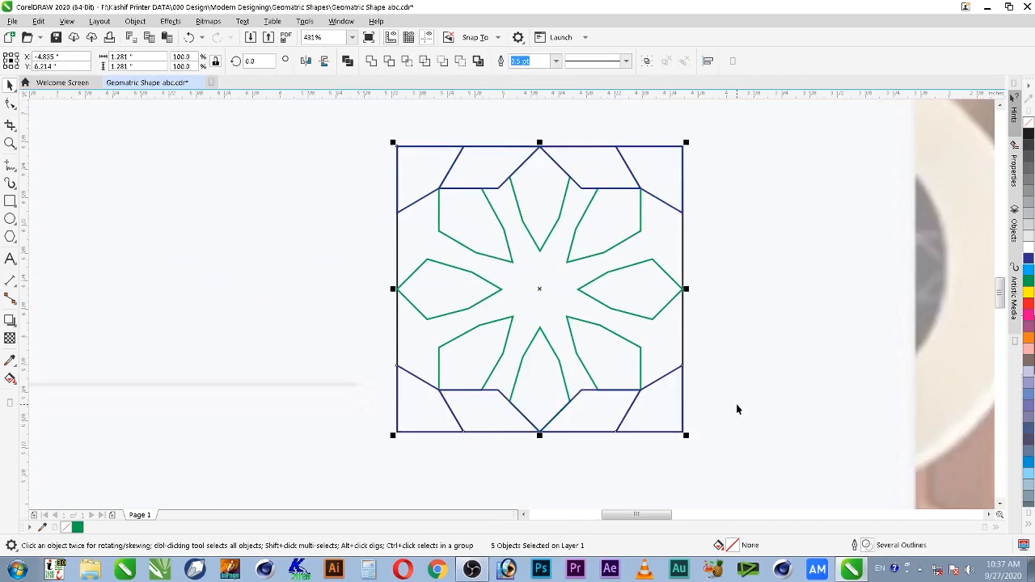
left_click(725, 278)
left_click(673, 191)
left_click(595, 166, "shift")
left_click(497, 165, "shift")
left_click(424, 170, "shift")
left_click(444, 413, "shift")
left_click(492, 424, "shift")
left_click(664, 423, "shift")
left_click(664, 411)
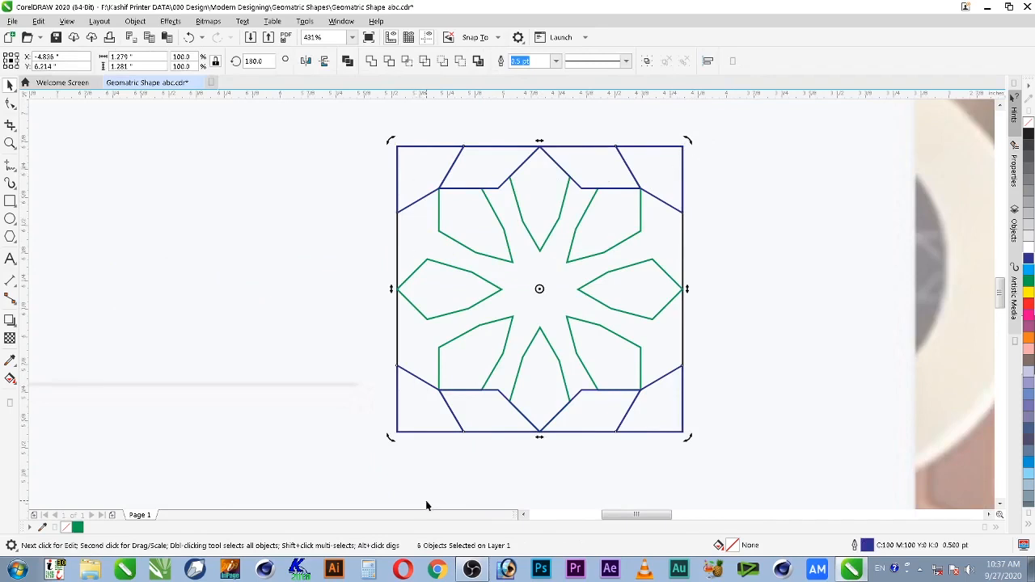
Select the four blue edge shapes between the corners and add a copy rotated 90 degrees to fill the square's two vertical sides.
left_click(615, 413)
left_click(478, 423)
left_click(483, 175, "shift")
left_click(483, 174)
left_click_drag(648, 140, 710, 395)
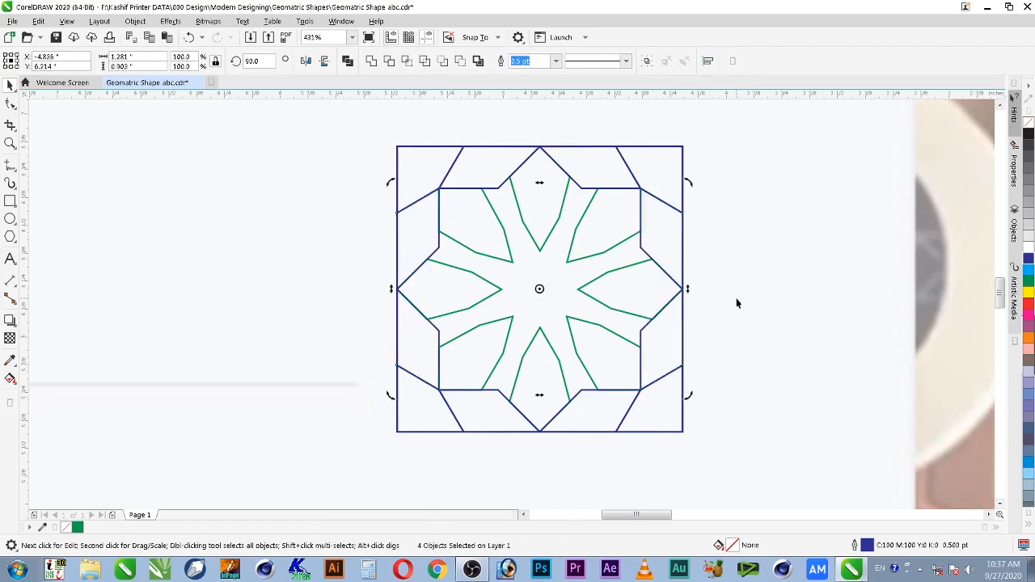
left_click(737, 300)
Set the default outline colour for new objects to magenta (C:0 M:100 Y:0 K:0).
scroll(748, 322, "down", 1)
key("F2")
left_click_drag(513, 216, 776, 405)
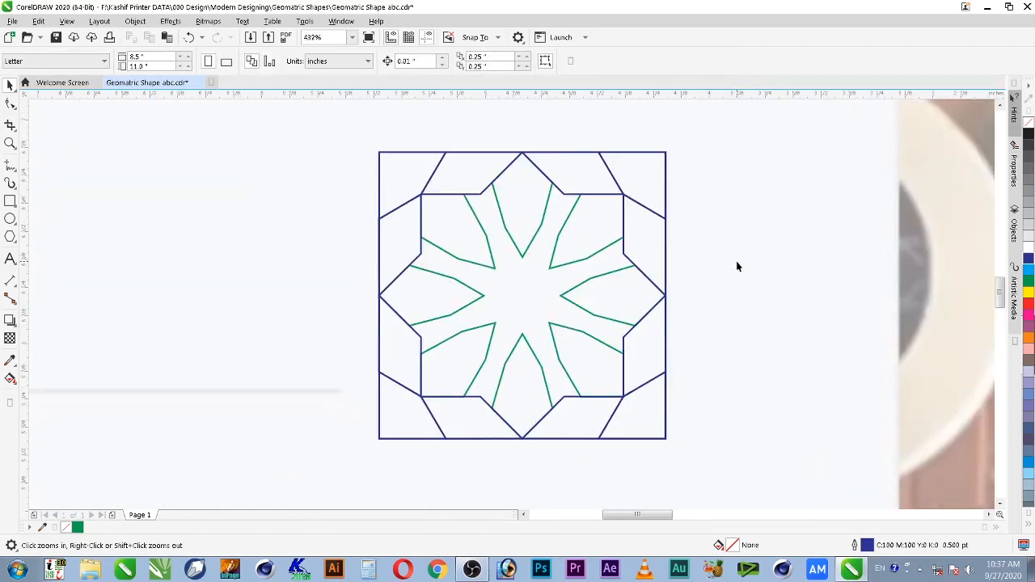
scroll(730, 262, "down", 4)
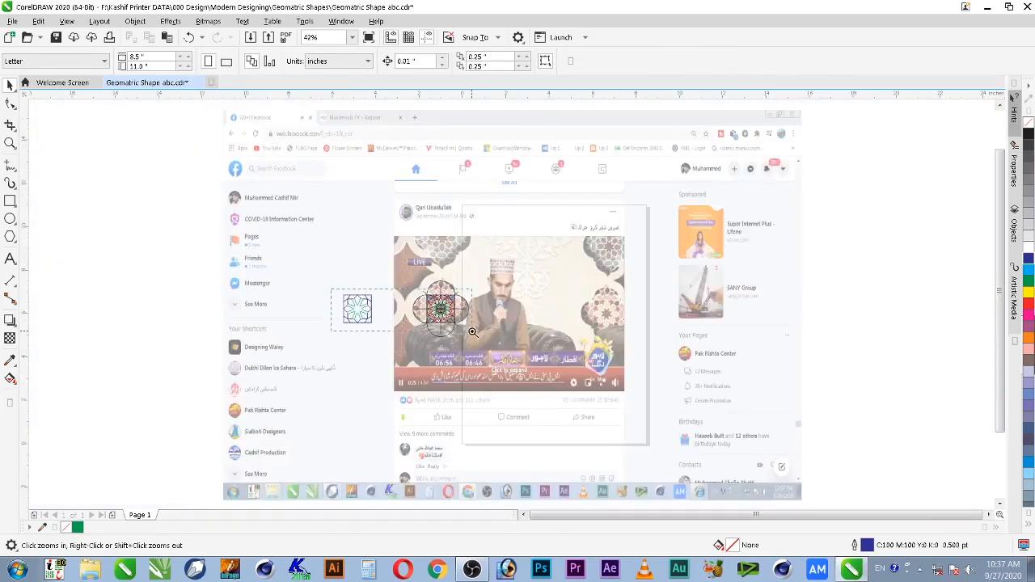
left_click_drag(472, 332, 473, 333)
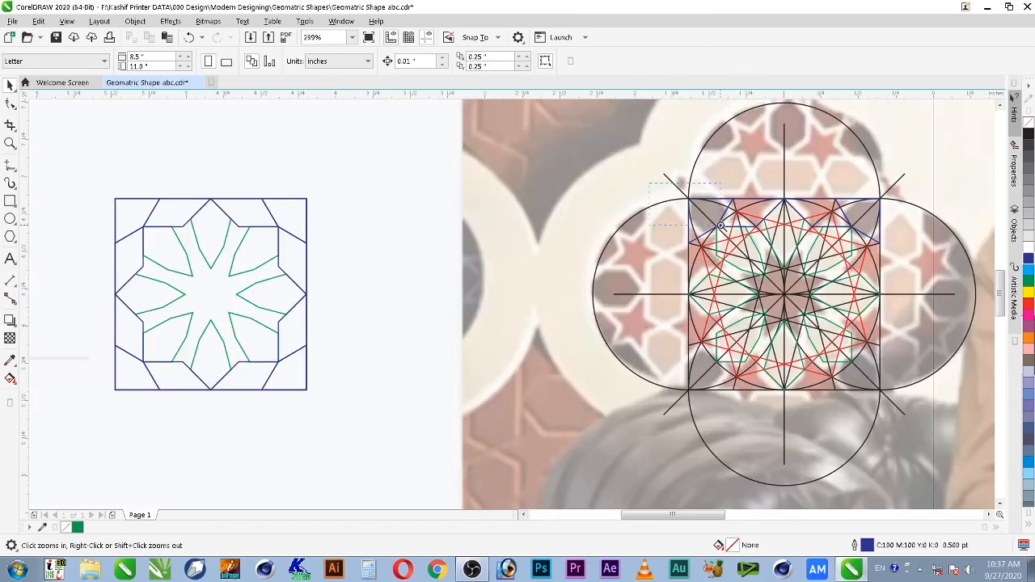
left_click_drag(923, 434, 923, 434)
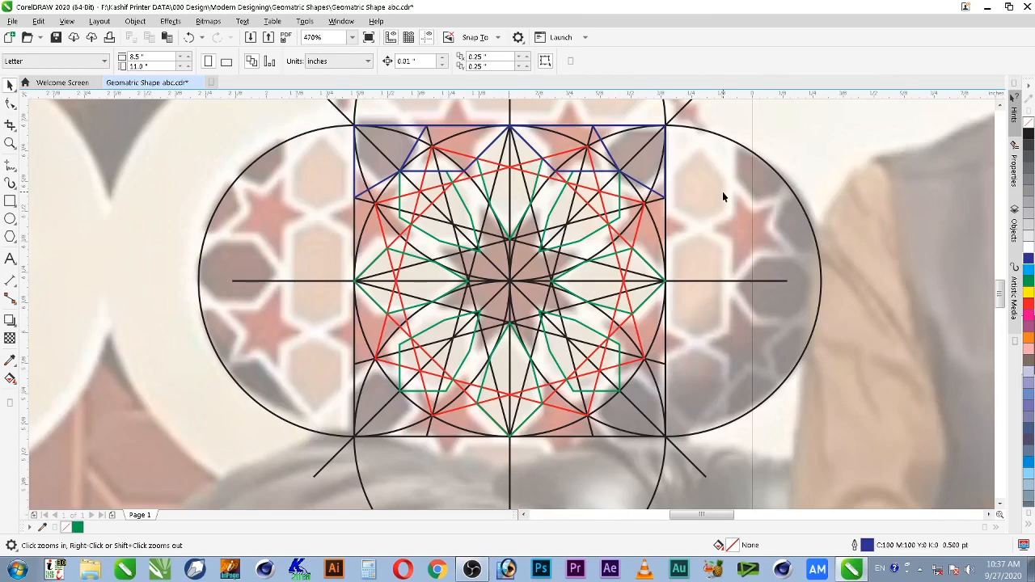
left_click_drag(332, 133, 724, 391)
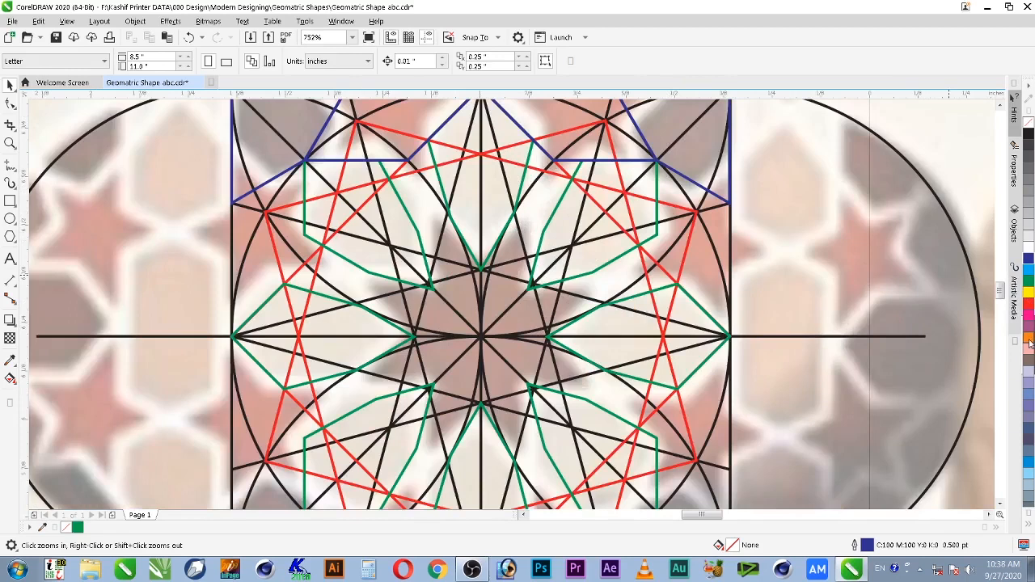
right_click(1030, 315)
left_click(536, 358)
Trace one closed five-sided magenta ray of the central star, above left of the centre, through the guide intersections and the square's centre.
left_click(10, 165)
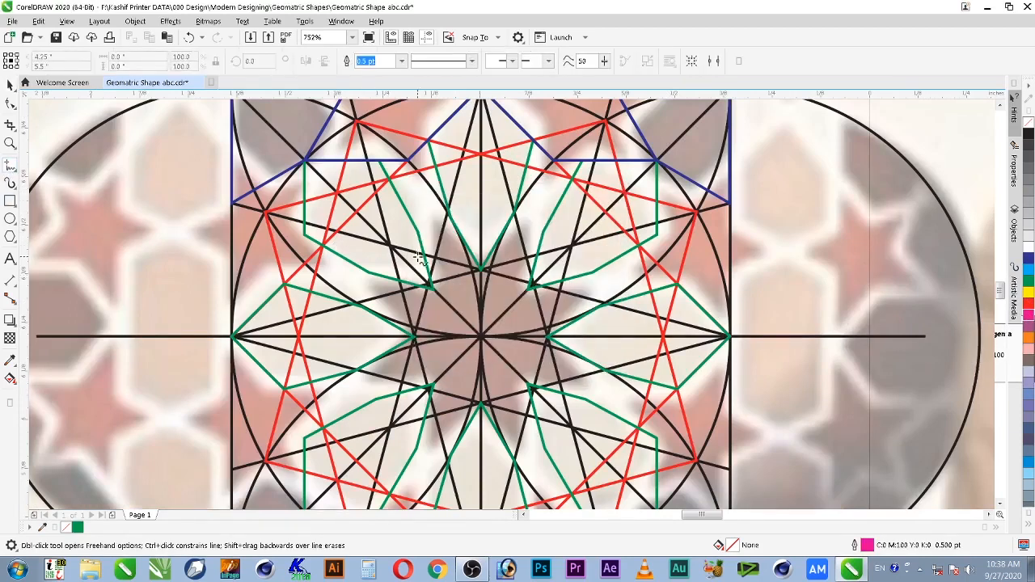
left_click(450, 216)
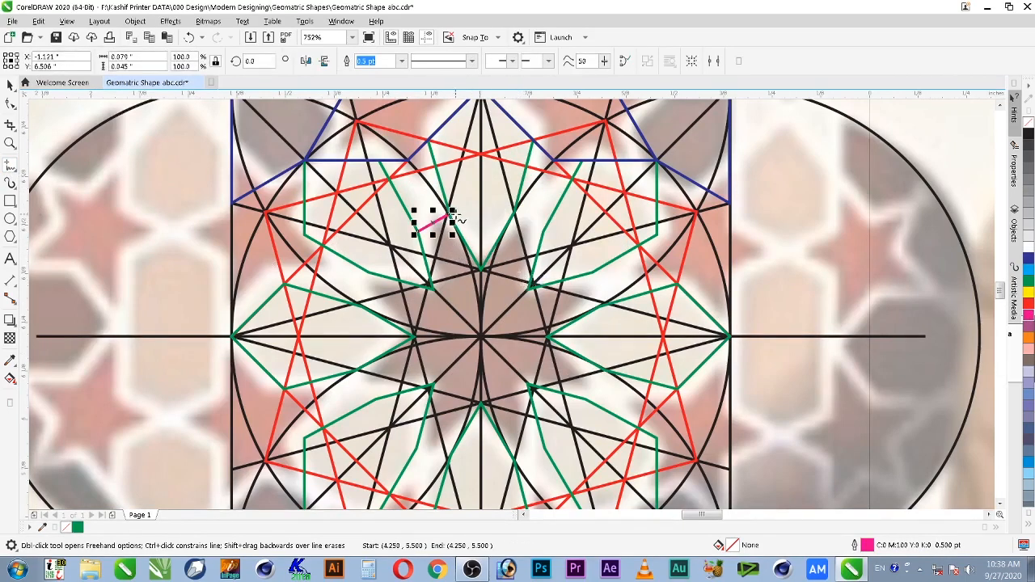
left_click(451, 214)
left_click(481, 269)
left_click(481, 270)
left_click(481, 337)
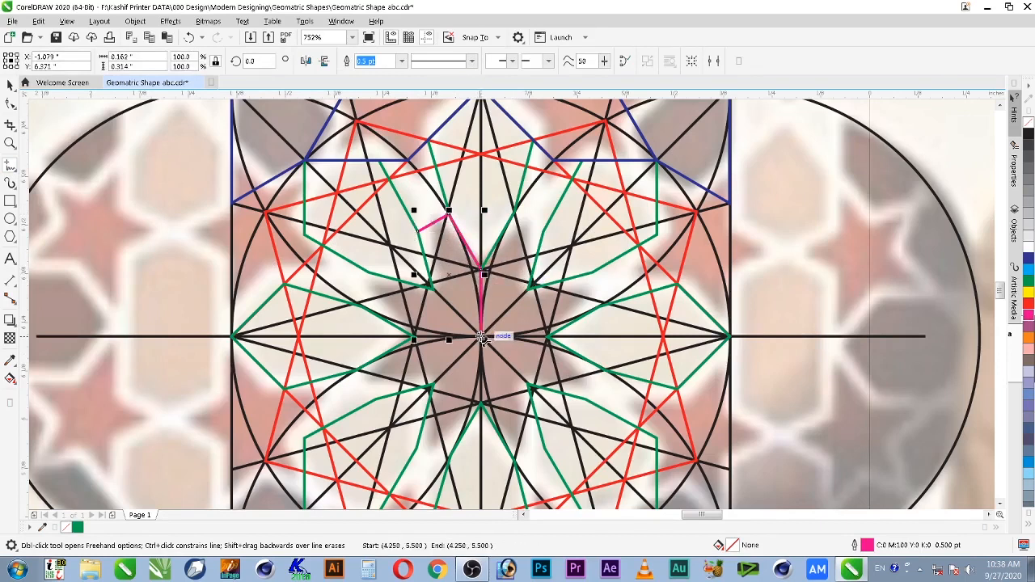
left_click(428, 284)
left_click(418, 232)
key("space")
Add a horizontally mirrored copy of the magenta ray and a vertically mirrored copy of the pair, making four rays.
left_click_drag(414, 276, 507, 295)
right_click(507, 294)
left_click(448, 244, "shift")
left_click_drag(480, 210, 482, 463)
right_click(482, 462)
Add a copy of the four magenta rays rotated 90 degrees about the centre to complete the eight-rayed star.
left_click(463, 291)
left_click_drag(548, 209, 606, 407)
right_click(606, 407)
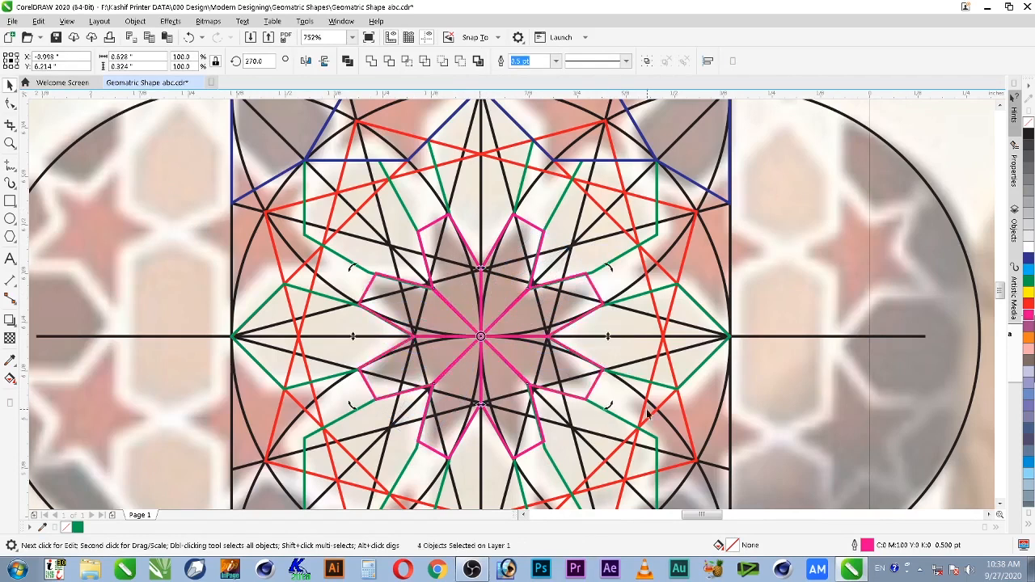
Select all eight magenta rays and place a copy of them at the centre of the clean square beside the photo.
left_click(455, 257, "shift")
left_click(521, 414, "shift")
scroll(460, 402, "down", 2)
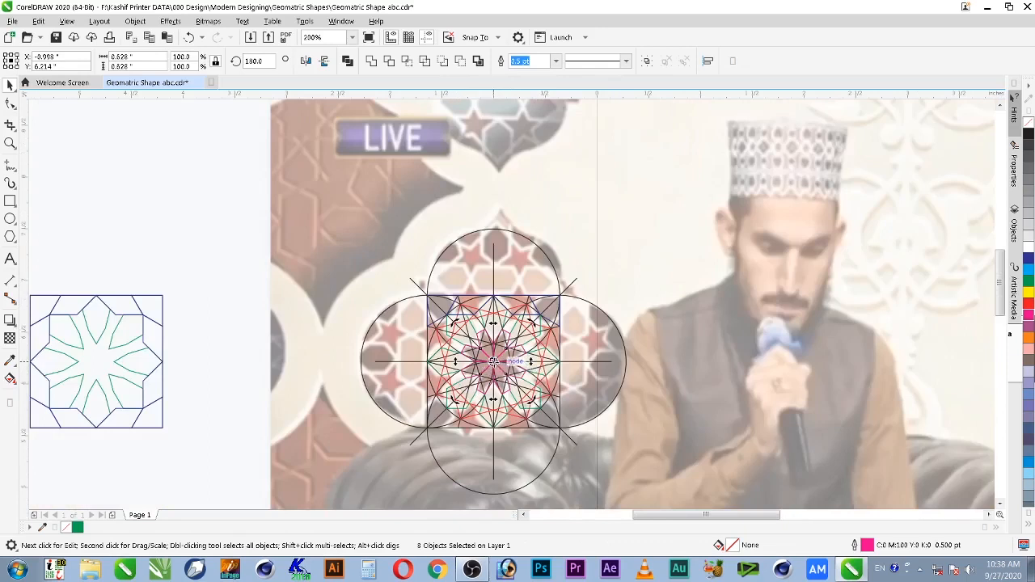
left_click(493, 364)
left_click_drag(493, 366, 96, 362)
scroll(221, 325, "down", 1)
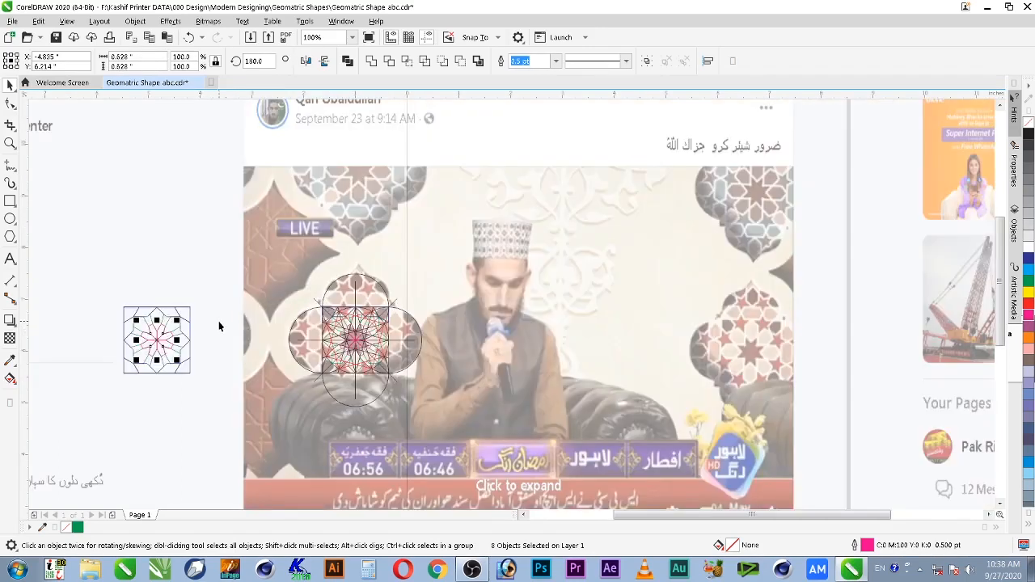
key("F2")
left_click_drag(109, 289, 216, 377)
left_click(711, 354)
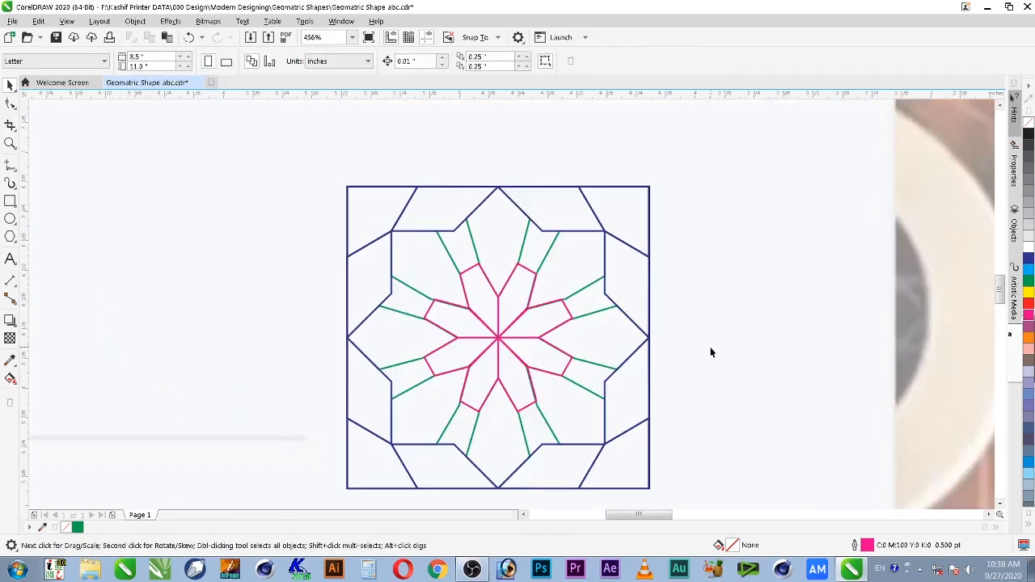
scroll(711, 352, "down", 2)
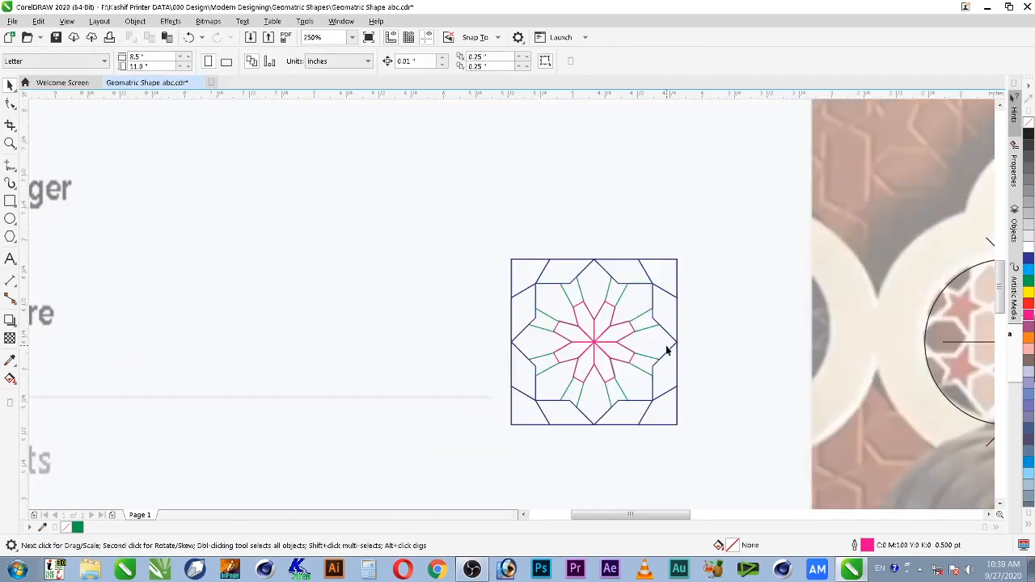
key("F2")
key("F4")
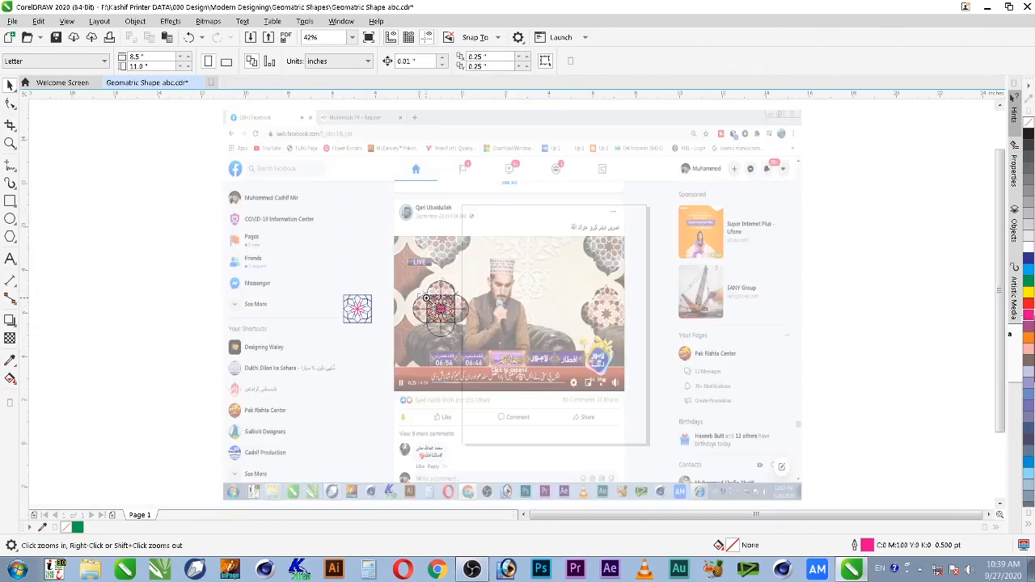
Set the default outline colour for new graphic objects to light orange (C0 M40 Y80 K0).
left_click_drag(426, 299, 486, 332)
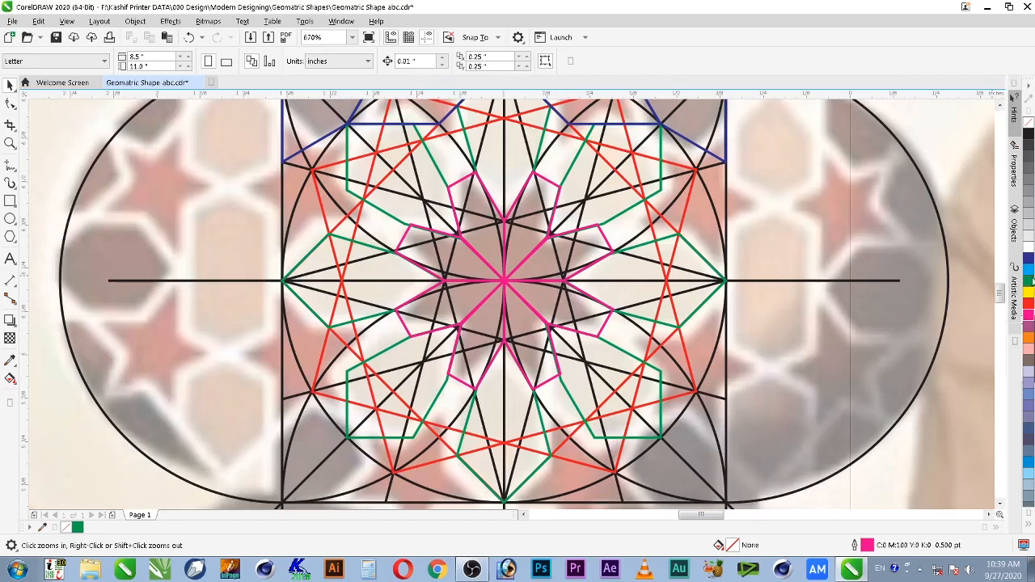
left_click(1029, 298)
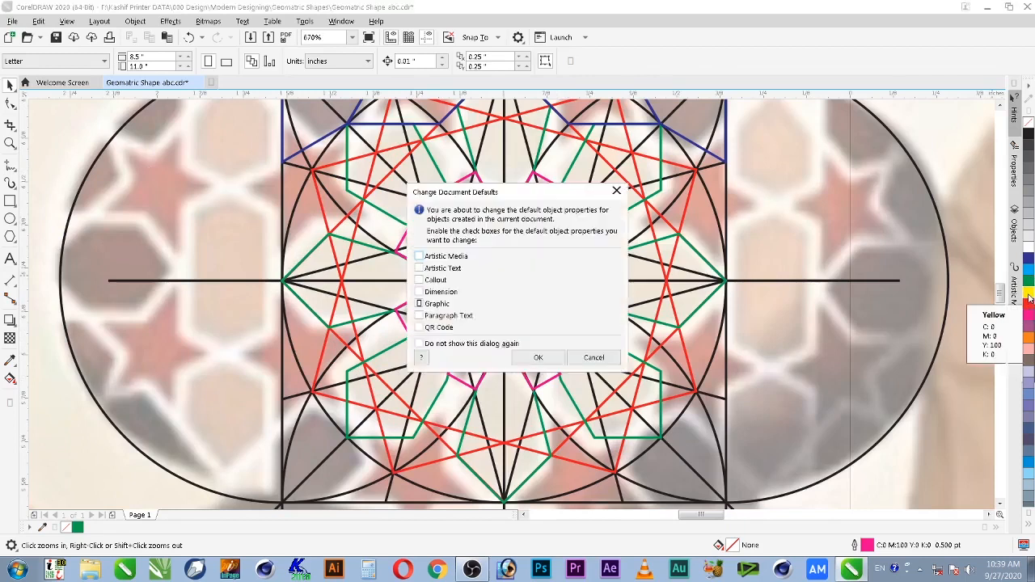
left_click(539, 358)
double_click(868, 543)
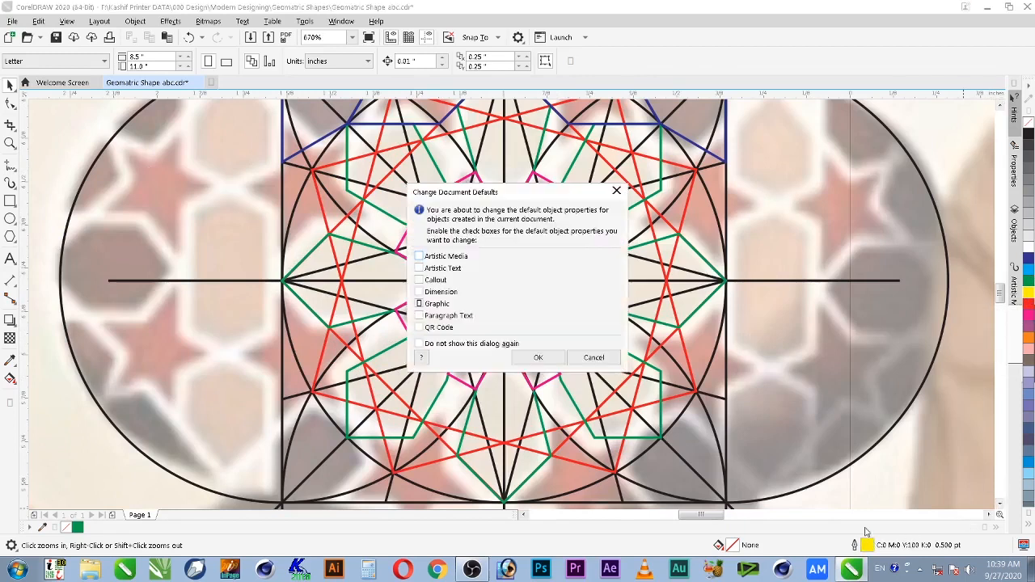
left_click(553, 356)
left_click(420, 220)
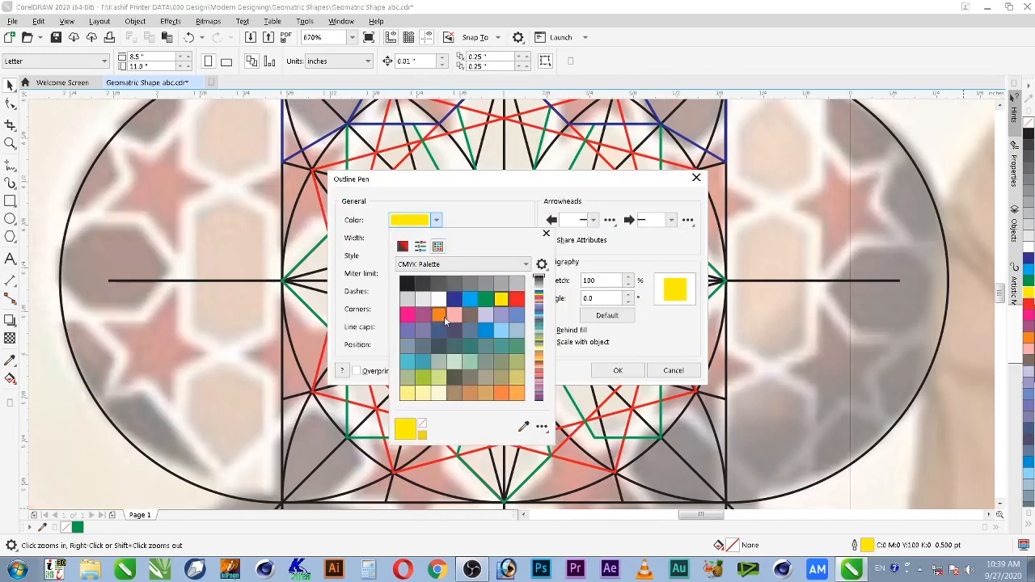
left_click(511, 398)
left_click(617, 370)
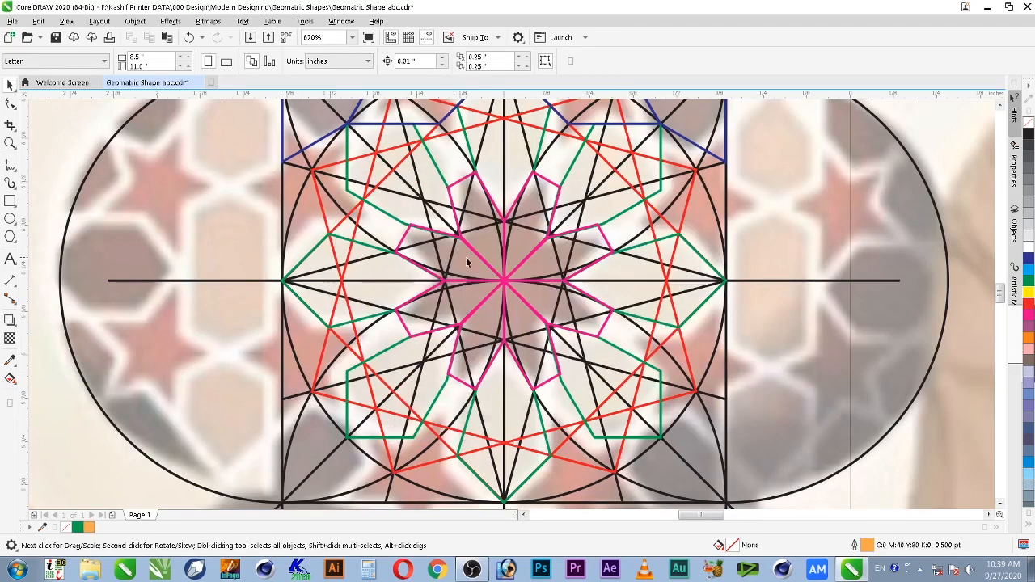
Draw two connected orange freehand segments along the blue edge, joining the upper ends of the two green petal lines left of the vertical axis.
left_click(11, 183)
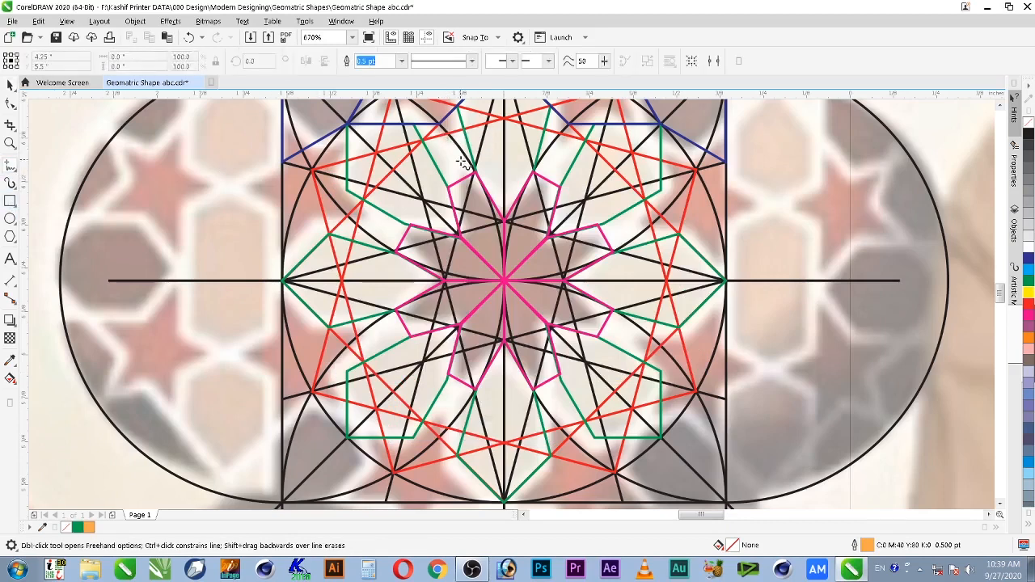
left_click(414, 123)
left_click(443, 125)
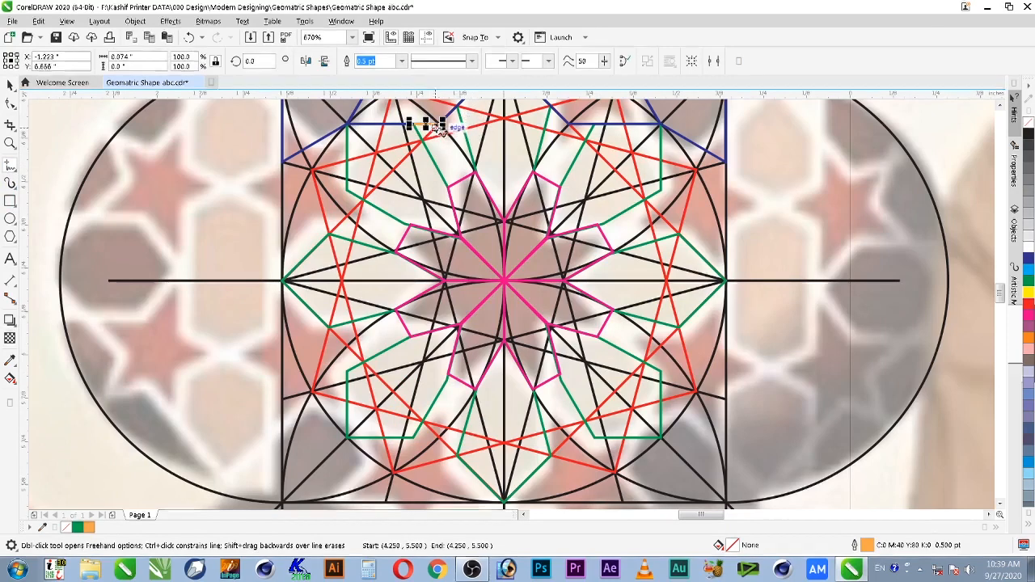
left_click(444, 125)
left_click(460, 106)
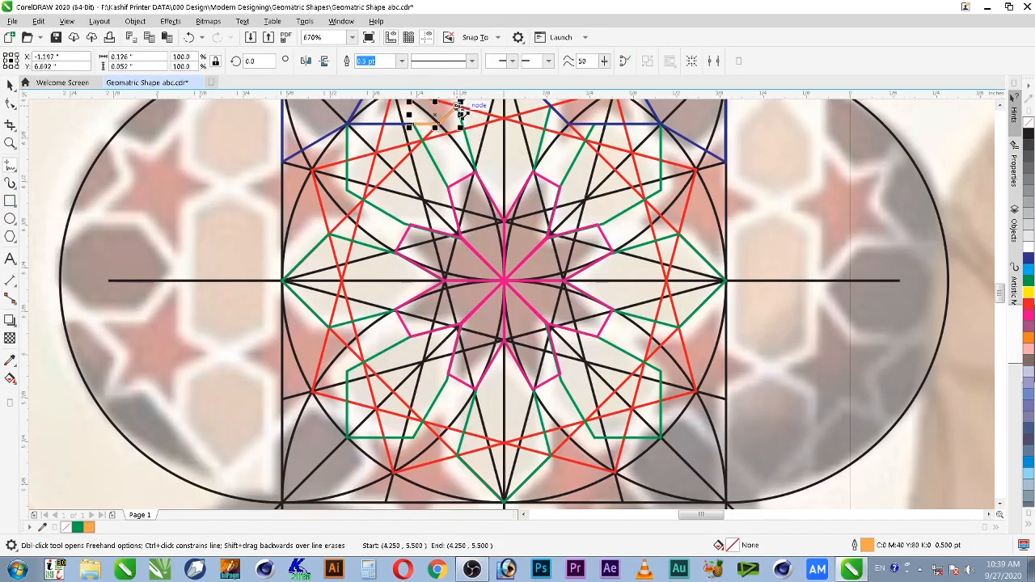
left_click(478, 175)
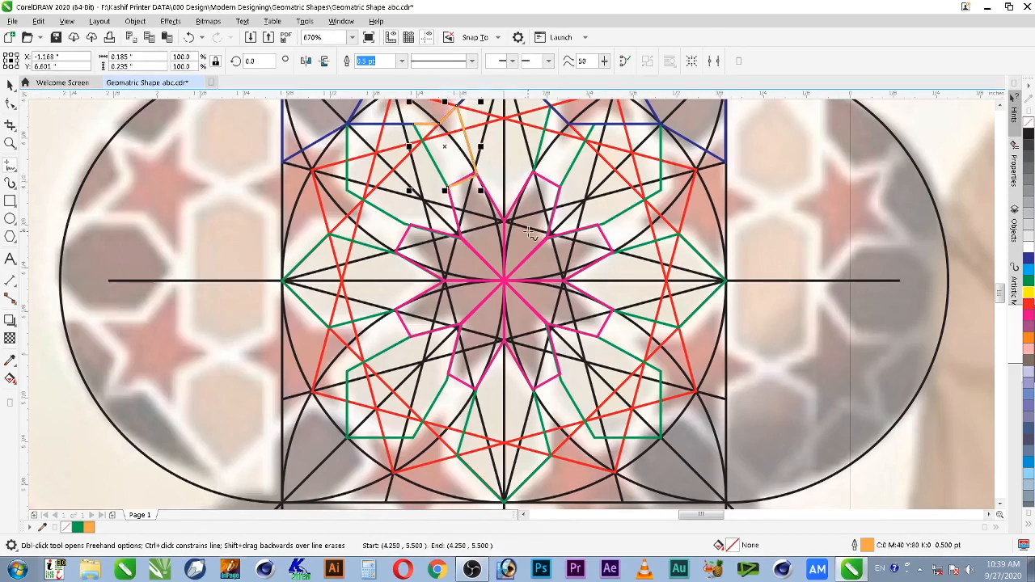
key("F2")
left_click_drag(401, 208, 554, 70)
key("ctrl+z")
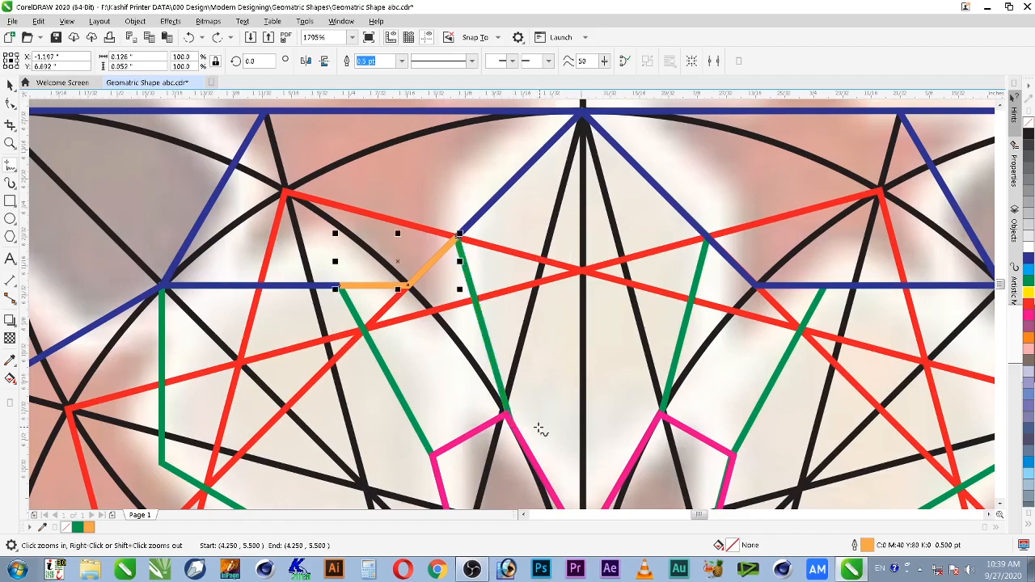
Complete the closed orange shape down the left green line, across the magenta ray's end and back up along the right green line.
left_click(339, 286)
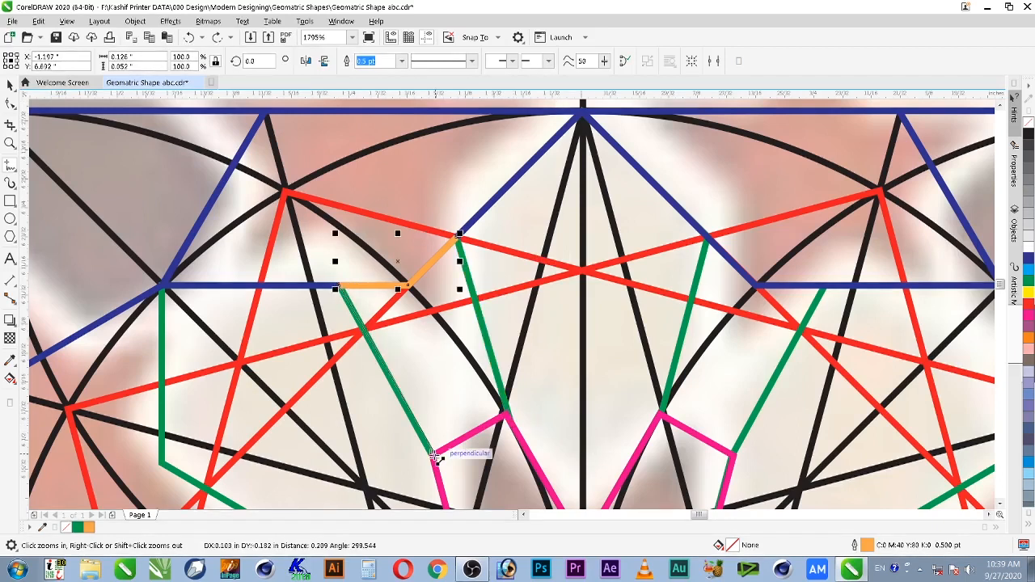
left_click(433, 452)
key("Escape")
key("ctrl+z")
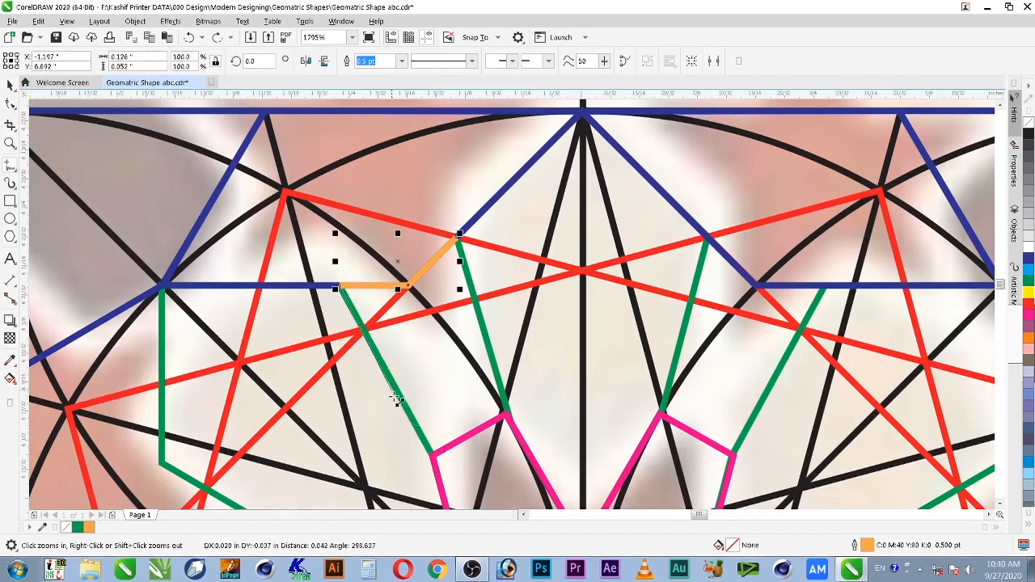
left_click(434, 454)
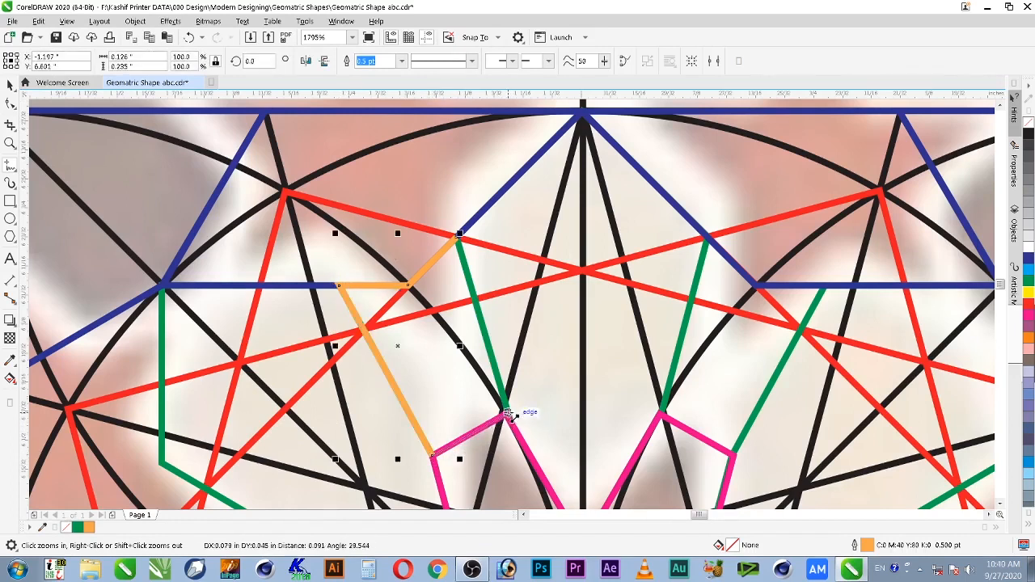
left_click(506, 415)
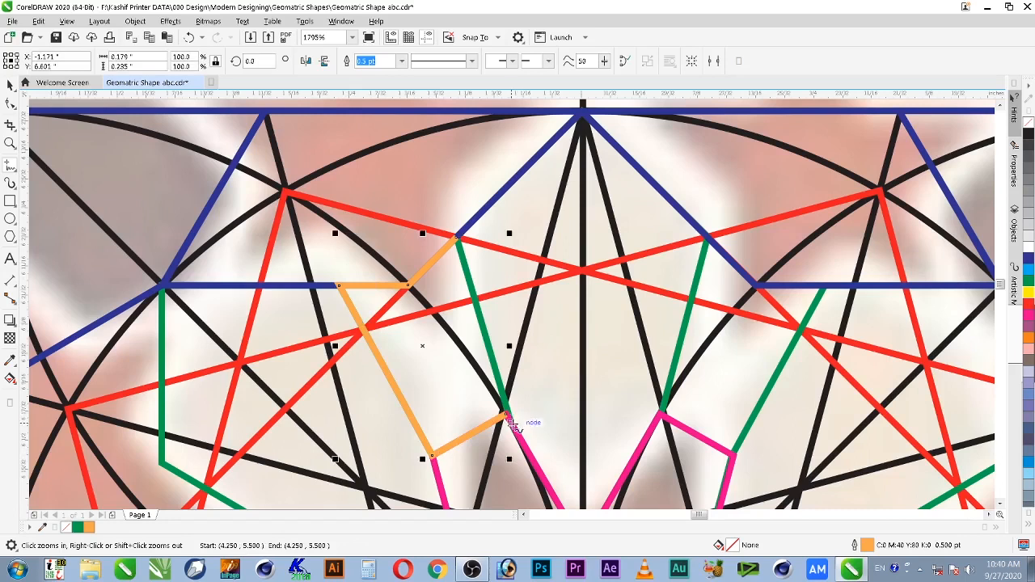
left_click(457, 236)
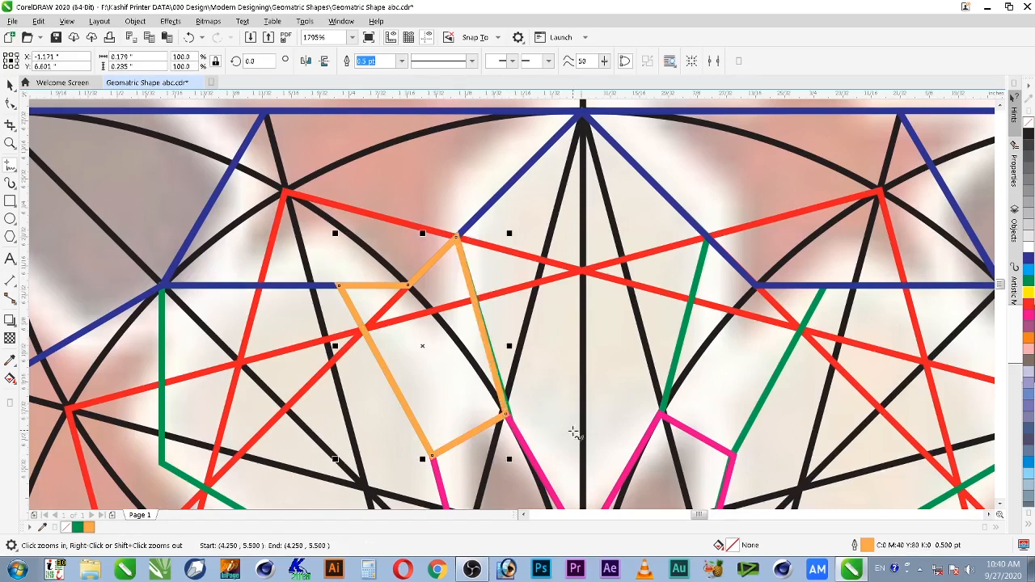
Move the orange shape's lower-right corner node onto the junction of the magenta ray and the green petal line.
left_click_drag(571, 388, 482, 447)
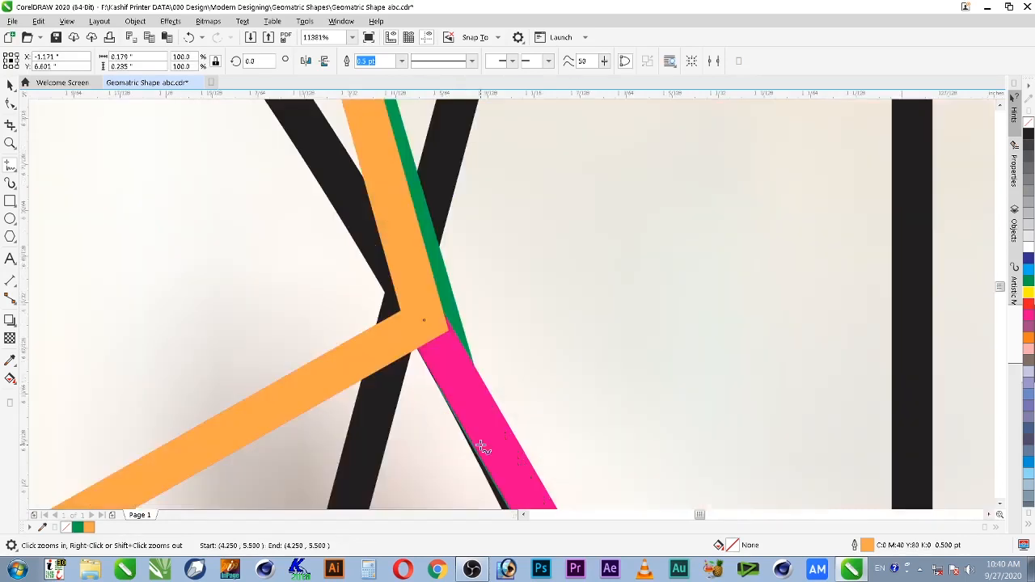
left_click(16, 108)
left_click(465, 378)
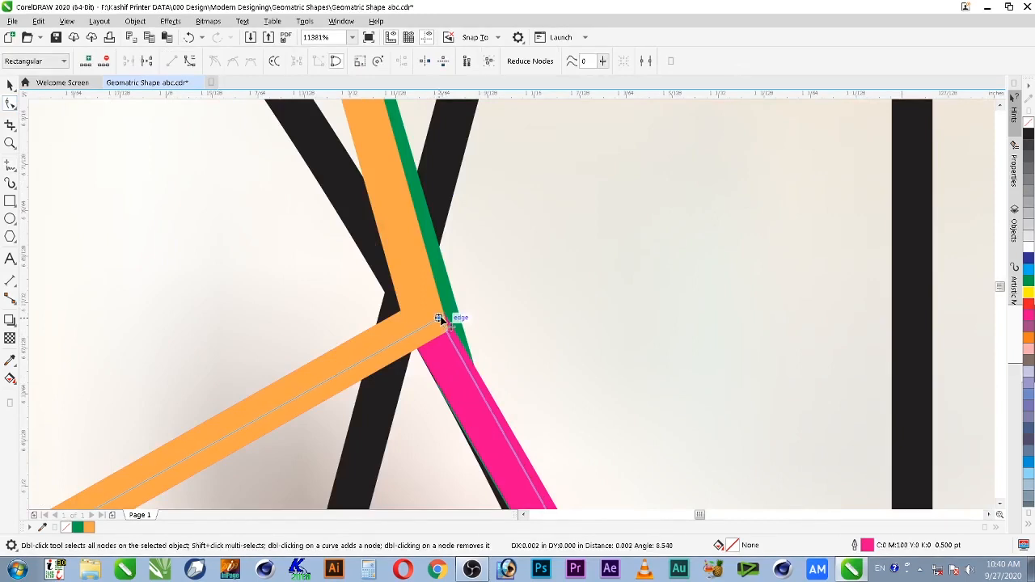
left_click_drag(439, 319, 480, 355)
key("ctrl+z")
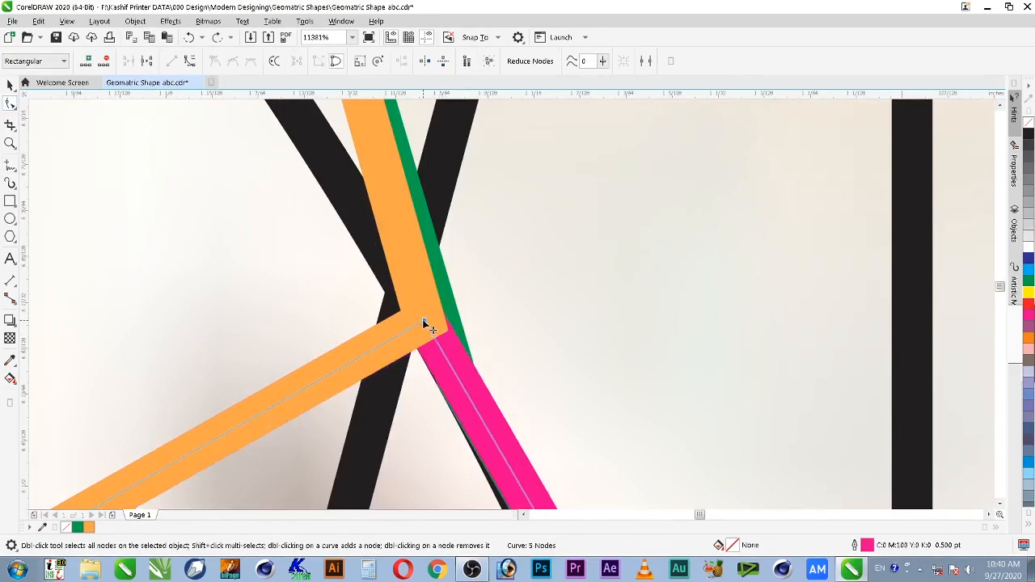
left_click_drag(430, 331, 456, 378)
left_click(435, 337)
left_click_drag(426, 326, 459, 377)
scroll(519, 412, "down", 4)
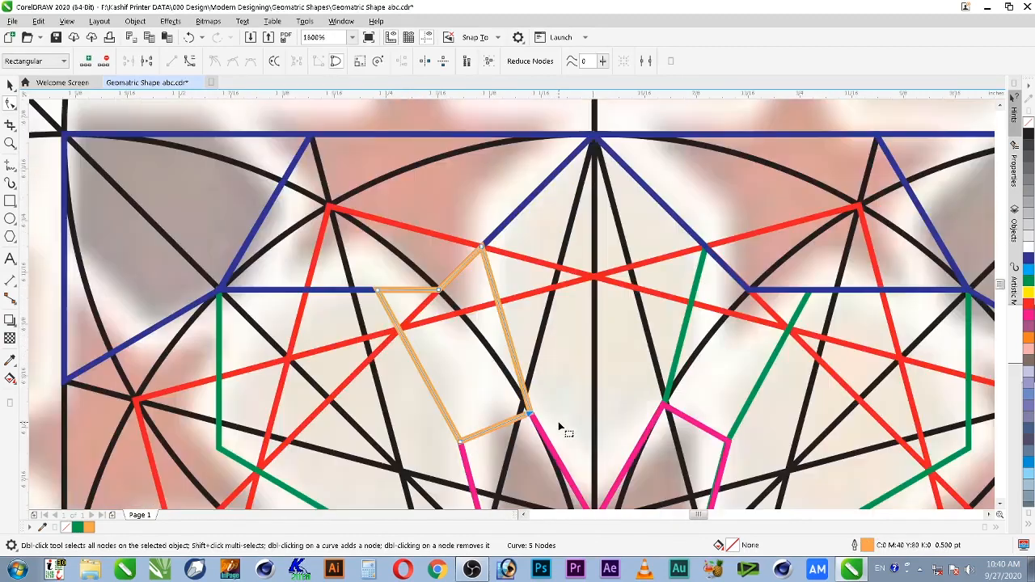
scroll(558, 421, "down", 4)
scroll(500, 404, "up", 4)
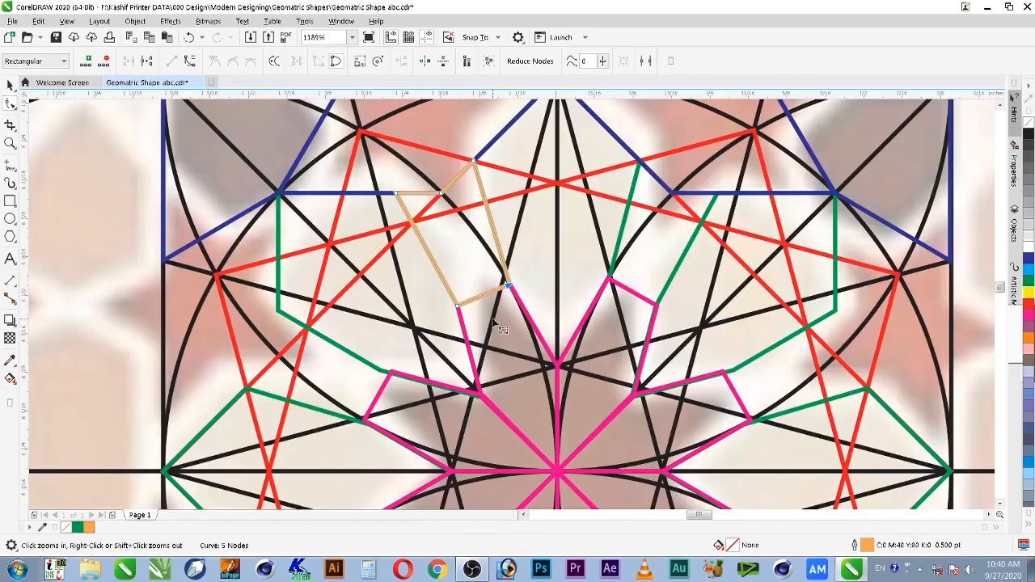
Delete the magenta rays of the central star in the construction over the photo.
key("space")
left_click(605, 332)
key("Delete")
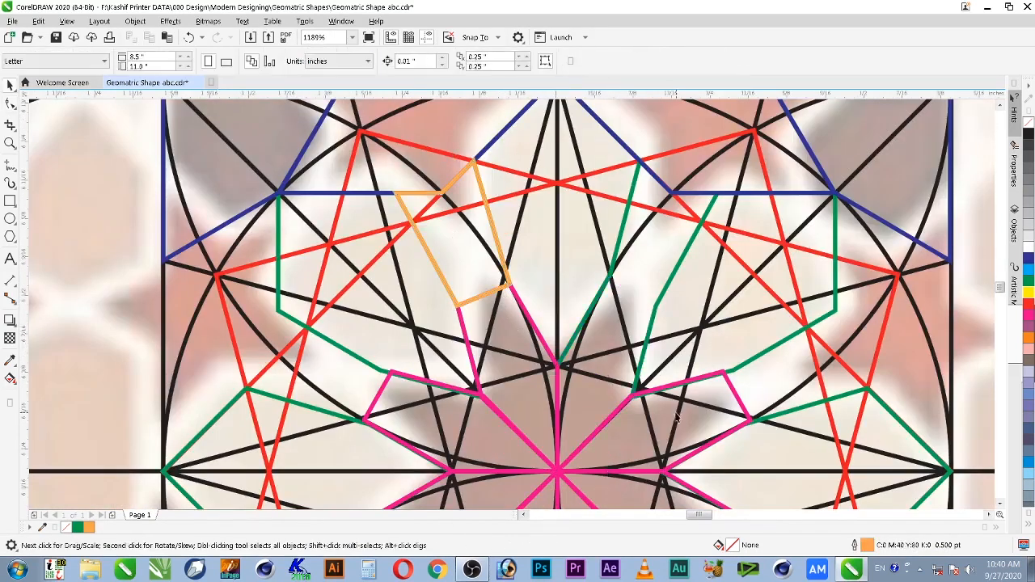
left_click(676, 415)
key("Delete")
left_click(628, 484)
key("Delete")
left_click(518, 450)
key("Delete")
left_click(527, 423)
key("Delete")
left_click(511, 474)
left_click(524, 492)
key("Delete")
left_click(567, 495)
key("Delete")
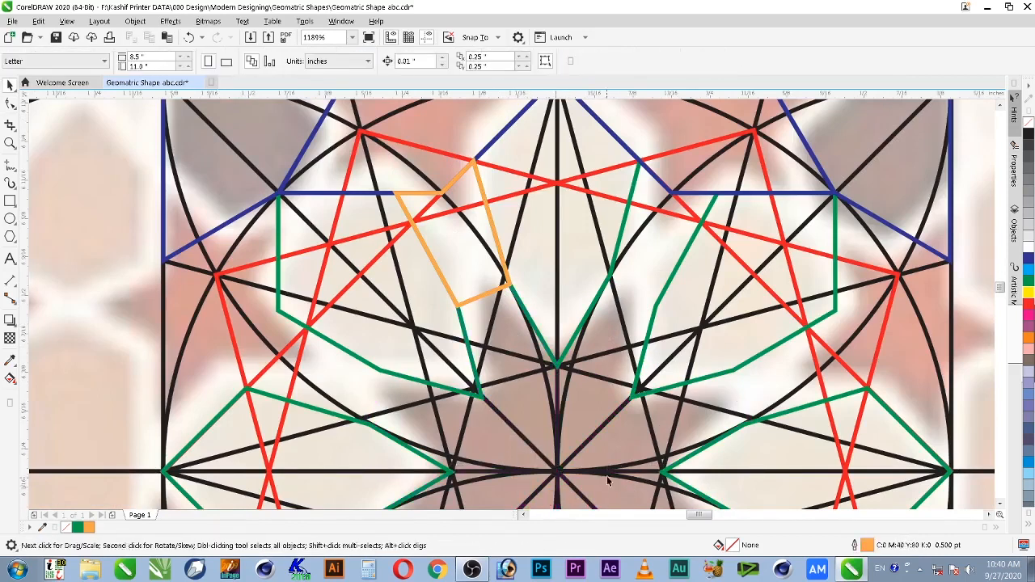
Undo the last deletions to bring back the magenta ray joined to the orange shape.
key("ctrl+z")
key("ctrl+z")
key("ctrl+z")
key("ctrl+z")
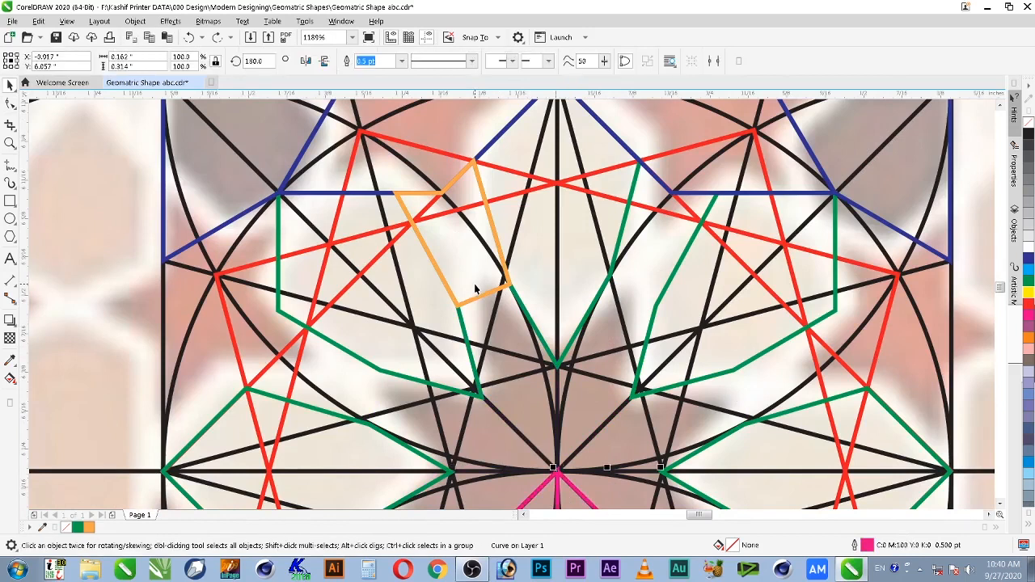
key("ctrl+shift+z")
key("ctrl+shift+z")
key("ctrl+shift+z")
key("ctrl+shift+z")
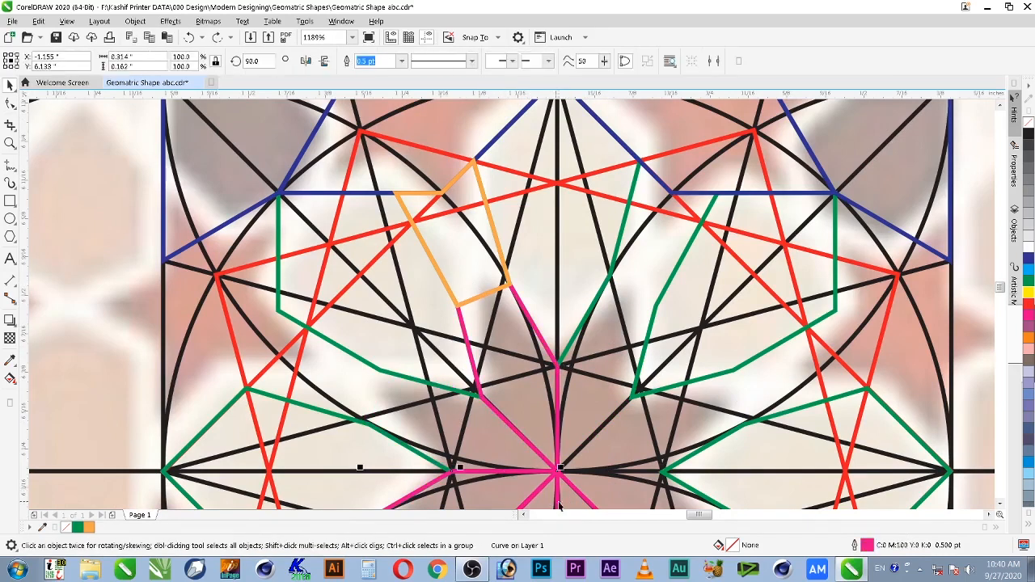
Select the magenta ray with its orange shape and add a horizontally mirrored copy across the vertical axis.
left_click(512, 338)
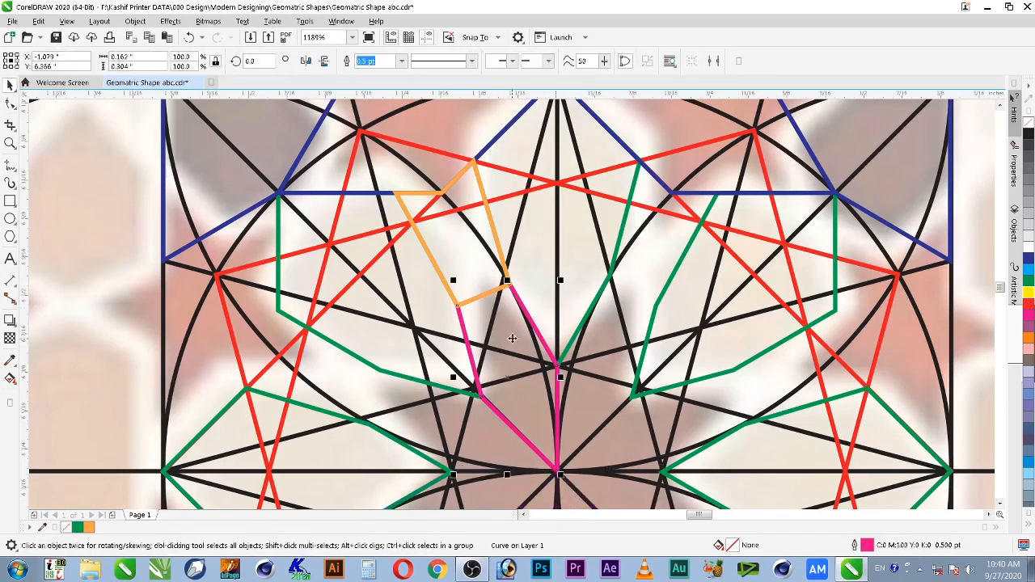
left_click(478, 270, "shift")
left_click_drag(392, 318, 660, 364)
right_click(659, 364)
Add the original ray and orange shape to the selection and make a vertically mirrored copy below the centre.
left_click(510, 325, "shift")
left_click(462, 277, "shift")
key("F4")
key("F2")
left_click_drag(394, 278, 483, 364)
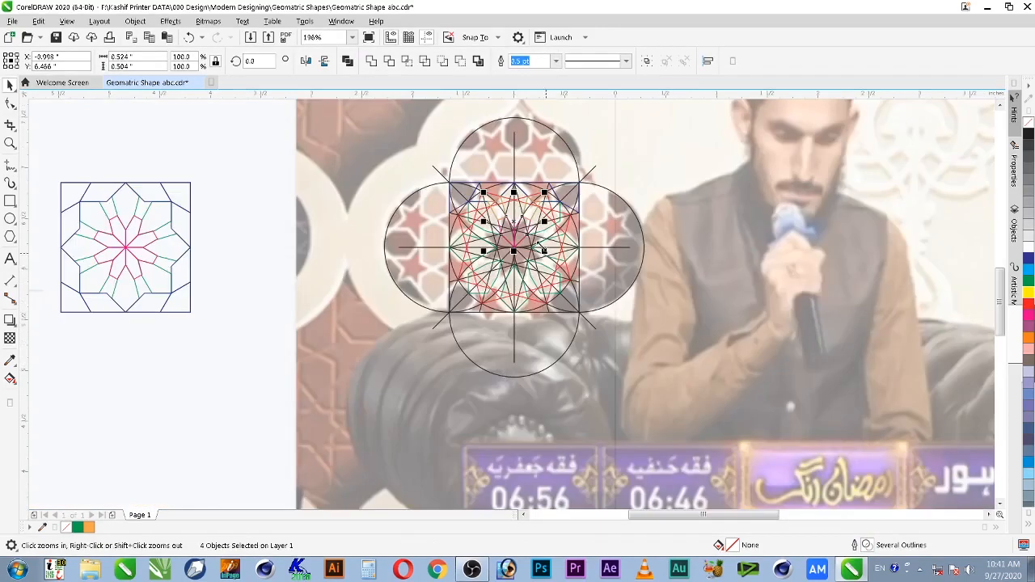
left_click_drag(515, 203, 515, 254)
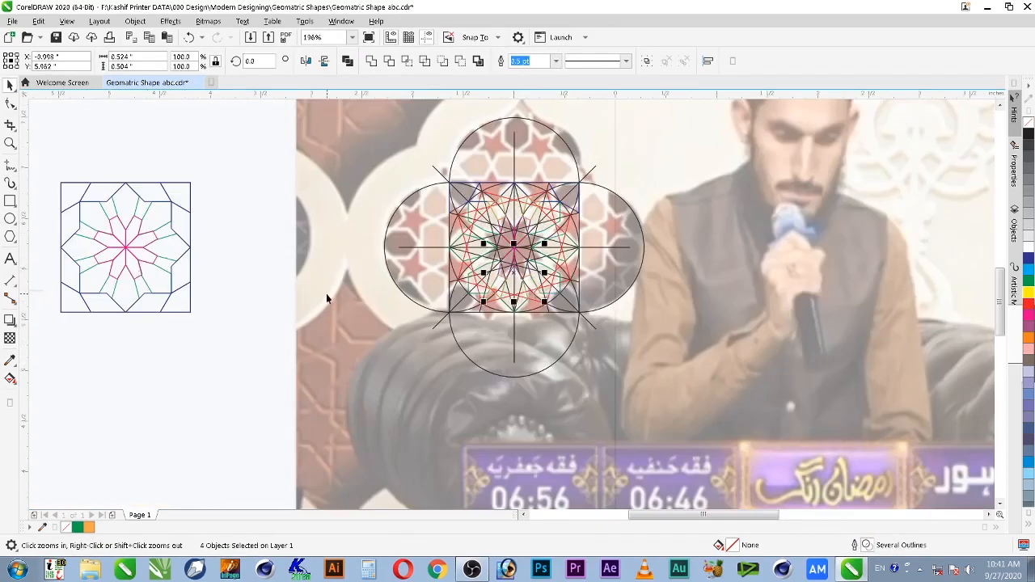
Select all four orange-and-magenta pairs in the construction and place them beside the clean square.
left_click_drag(450, 178, 590, 263)
left_click(513, 385, "shift")
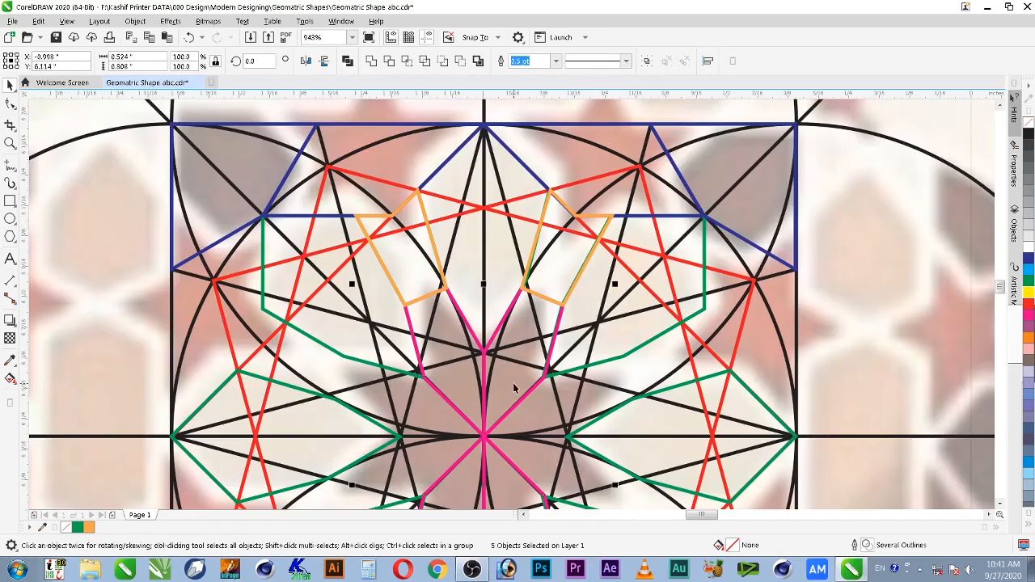
left_click(441, 275, "shift")
key("F4")
key("F2")
left_click_drag(326, 281, 498, 354)
left_click_drag(668, 249, 342, 252)
Delete the old magenta star rays inside the clean square.
key("F2")
left_click_drag(87, 143, 447, 364)
left_click(421, 283)
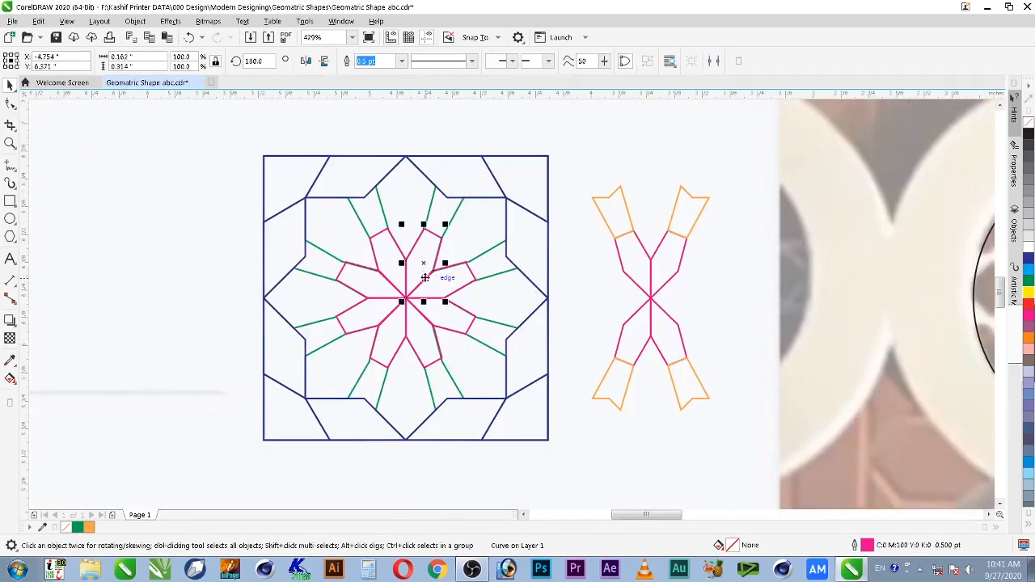
key("Delete")
left_click(405, 280)
key("Delete")
left_click(388, 298)
key("Delete")
left_click(385, 316)
key("Delete")
key("Delete")
left_click(441, 322)
key("Delete")
left_click(453, 279)
key("Delete")
Centre the four orange-and-magenta pairs in the clean square and add a copy rotated 90 degrees about the centre.
left_click_drag(739, 175, 578, 415)
left_click_drag(651, 300, 406, 300)
left_click(441, 236)
left_click_drag(472, 181, 523, 363)
left_click(649, 300)
Edit the nodes of the green petals in the clean square so their edges align with the orange and magenta shapes.
key("z")
left_click_drag(582, 203, 202, 316)
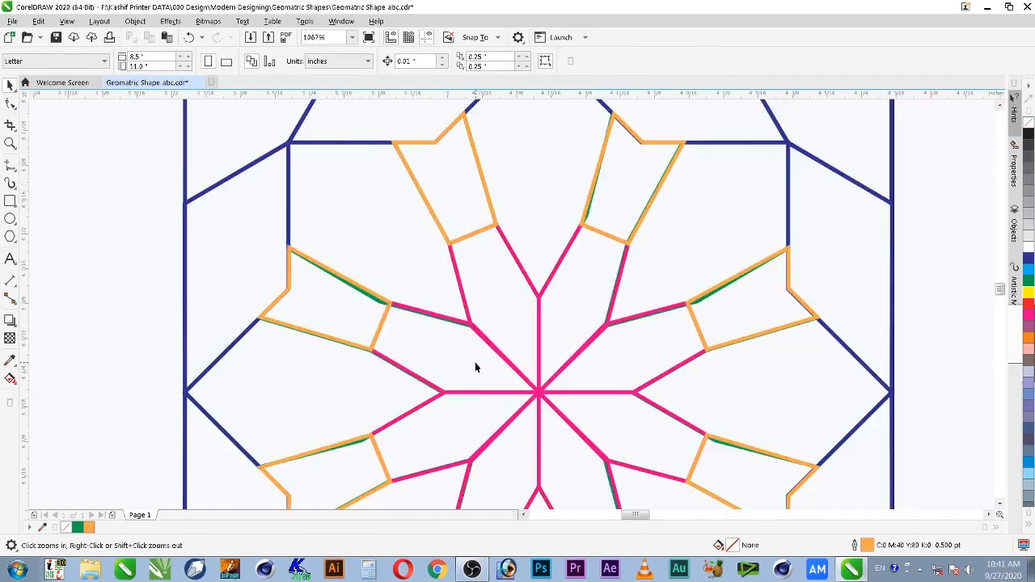
left_click_drag(186, 214, 860, 448)
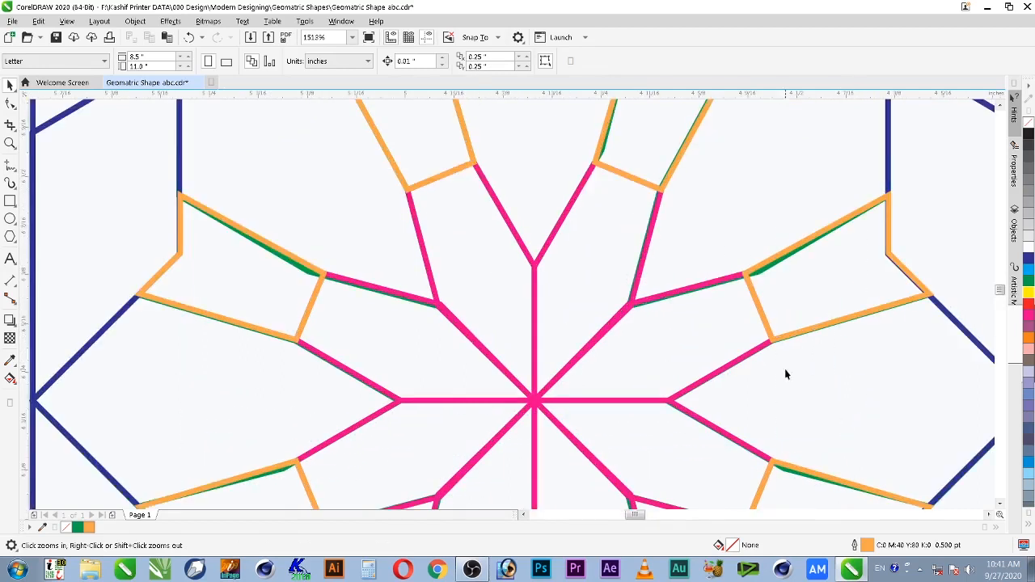
left_click(9, 104)
left_click(609, 152)
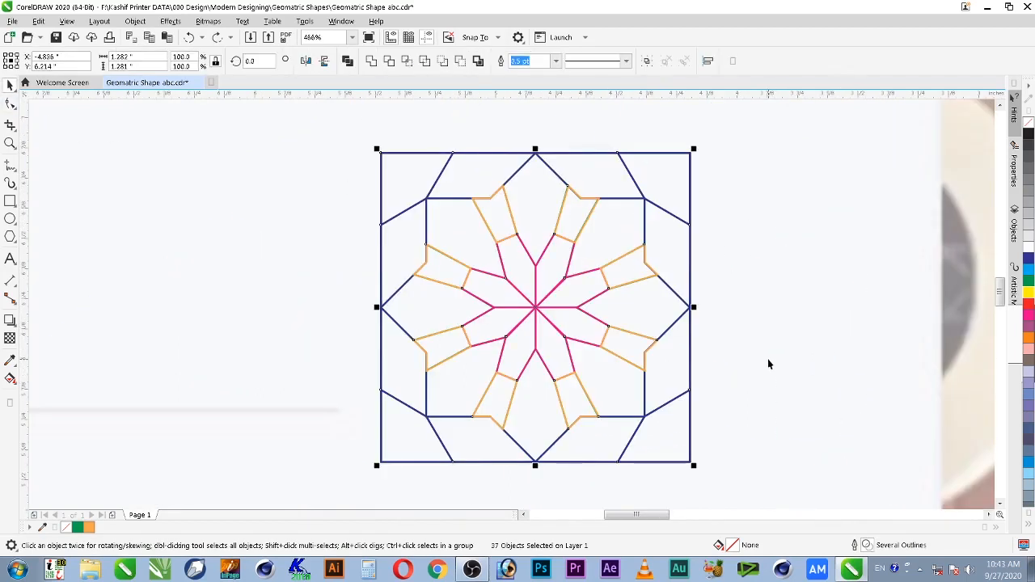
Fill the clean pattern's outer square with 10% black and send it to the back.
left_click(780, 317)
left_click(674, 212)
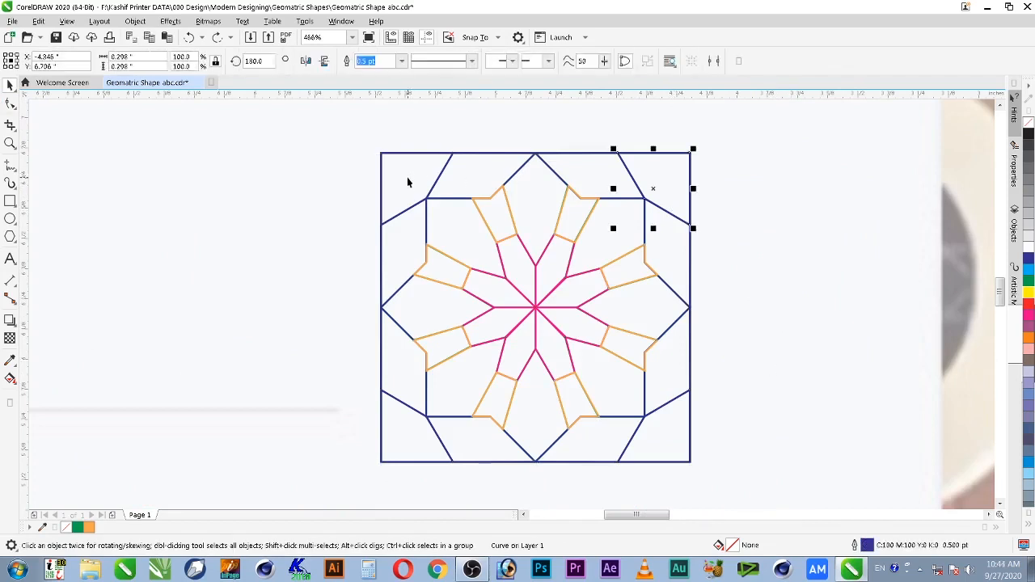
left_click(717, 195)
left_click(592, 153)
left_click(597, 153)
left_click(601, 154)
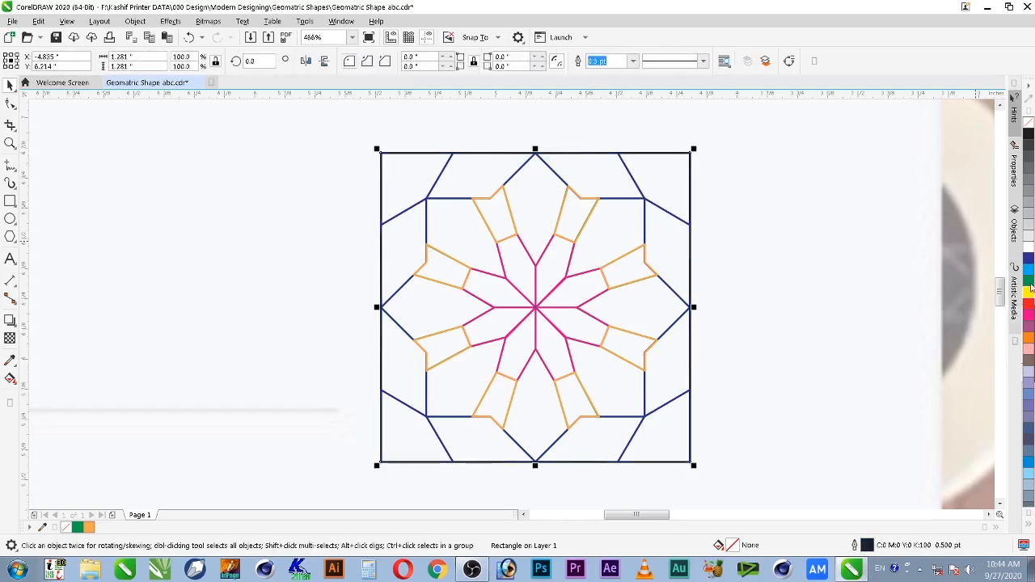
left_click(1029, 236)
key("shift+Page_Down")
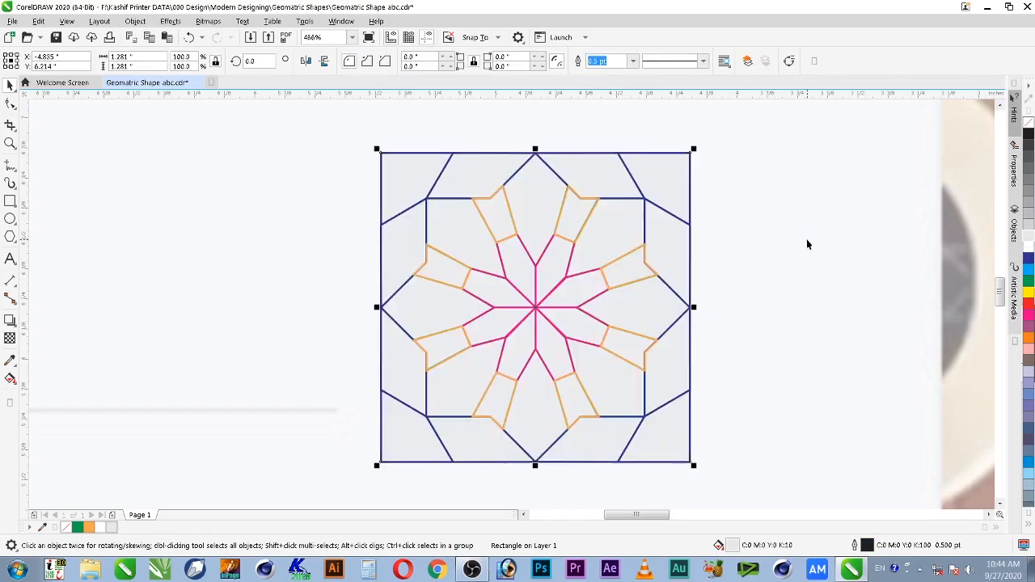
Remove the outline of the four corner shapes in the clean square and fill them with red.
left_click(719, 179)
left_click(674, 178)
left_click(423, 186, "shift")
right_click(1028, 120)
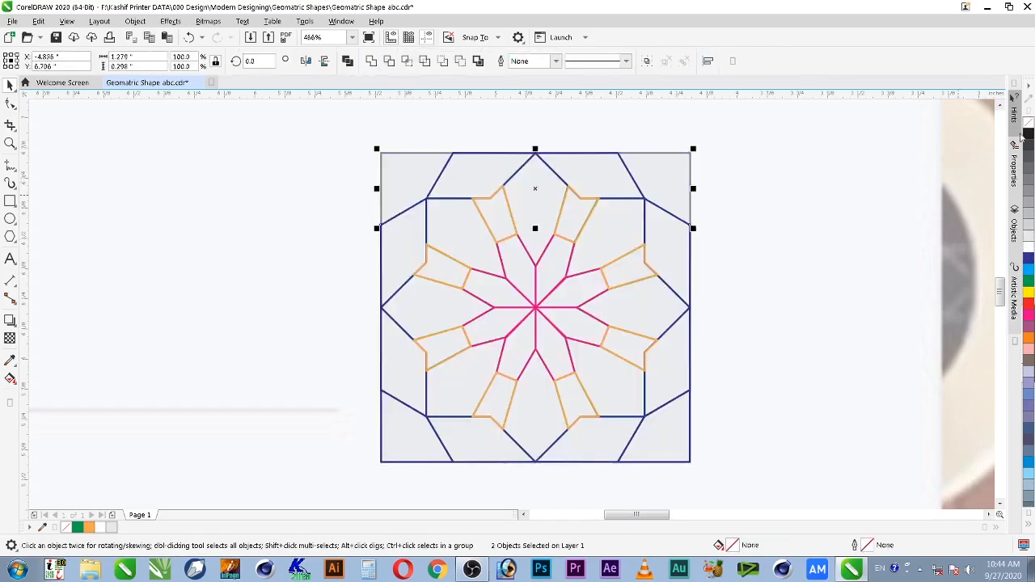
left_click(668, 440, "shift")
left_click(397, 446, "shift")
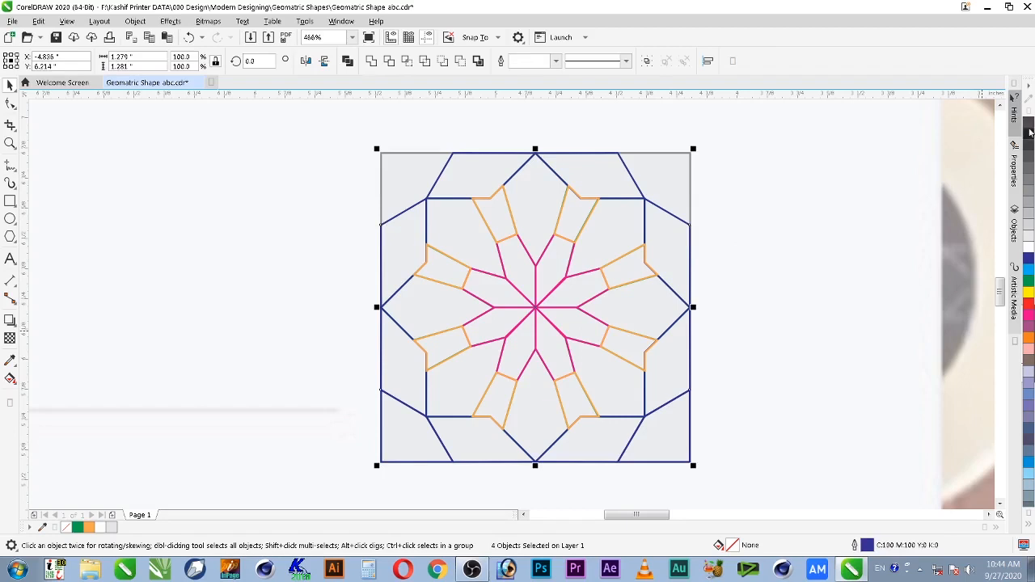
right_click(1029, 123)
left_click(1029, 309)
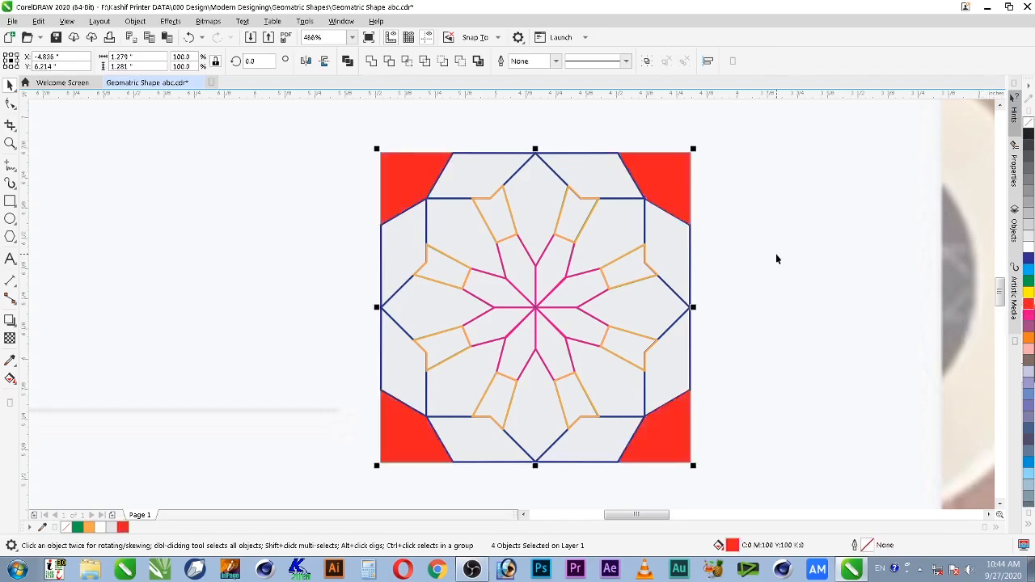
Unlock the reference photo and remove its transparency so its full colours can be compared with the pattern.
key("F4")
key("F2")
left_click_drag(316, 264, 491, 356)
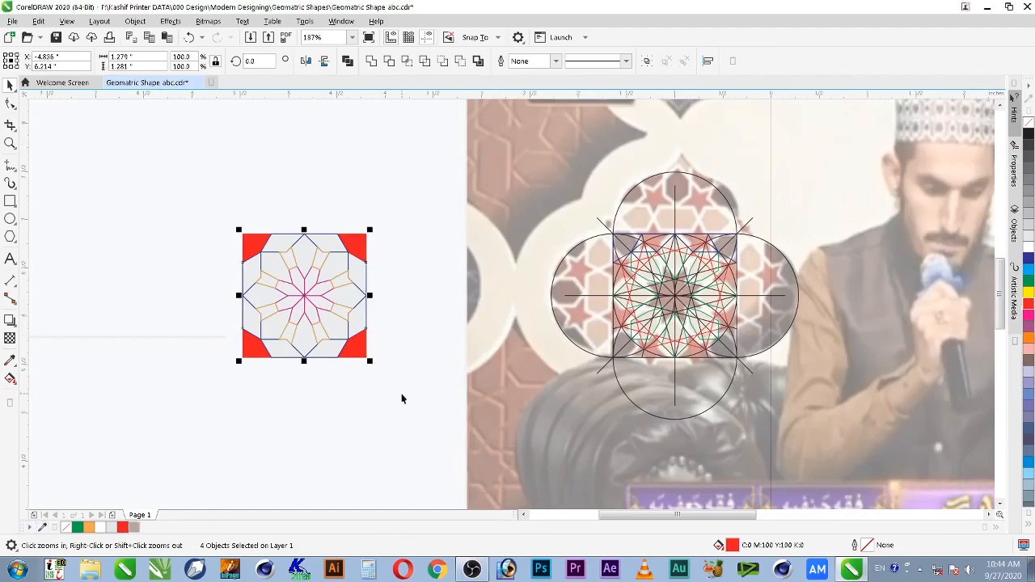
left_click(399, 260)
right_click(490, 455)
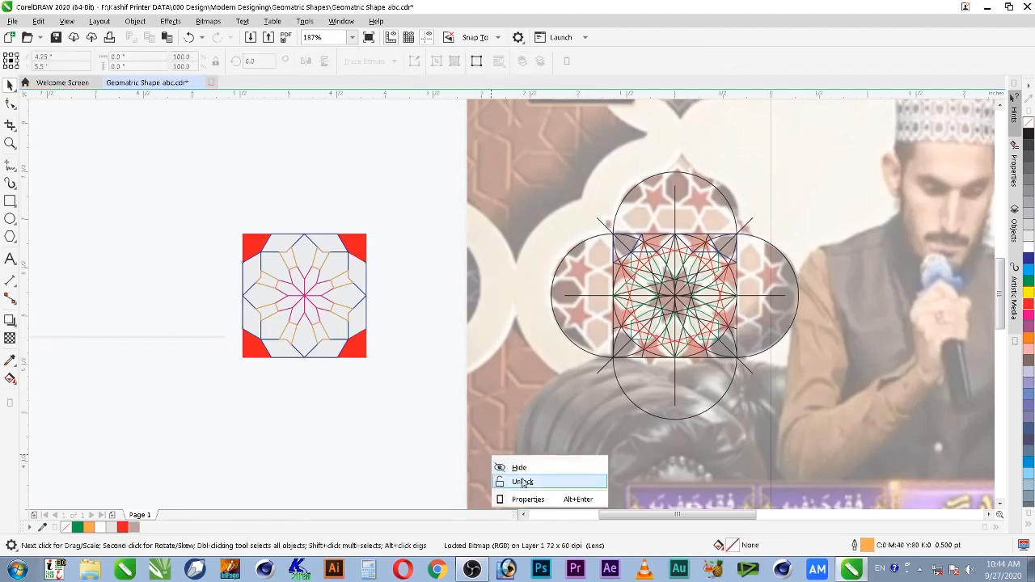
left_click(400, 453)
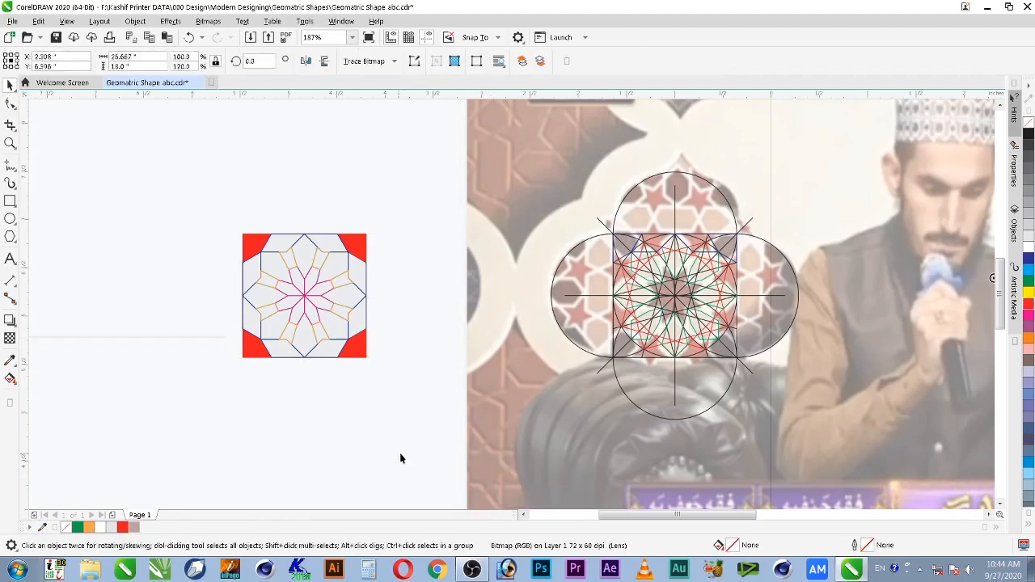
left_click(11, 338)
left_click(11, 62)
left_click(10, 84)
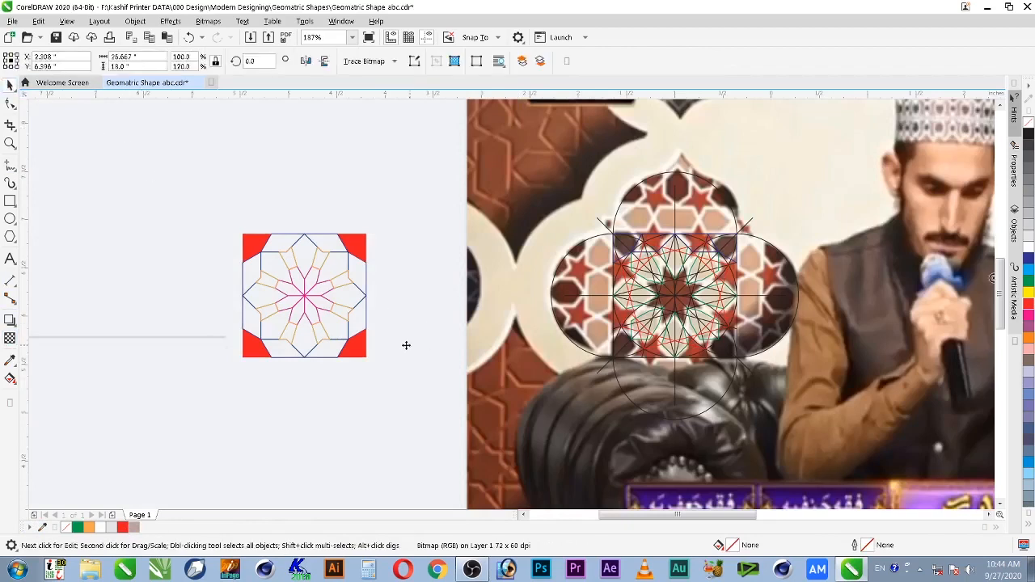
Edit the four corner shapes' uniform fill in the CMYK model to C0 M70 Y100 K50.
left_click(360, 245)
left_click(254, 245, "shift")
left_click(255, 352, "shift")
left_click(351, 350, "shift")
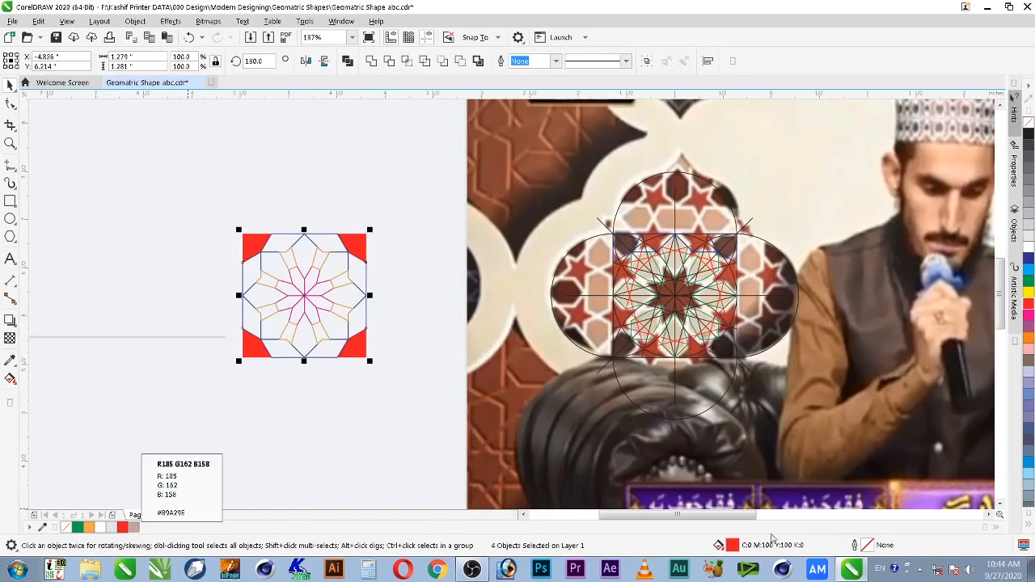
double_click(732, 546)
left_click_drag(491, 95, 223, 128)
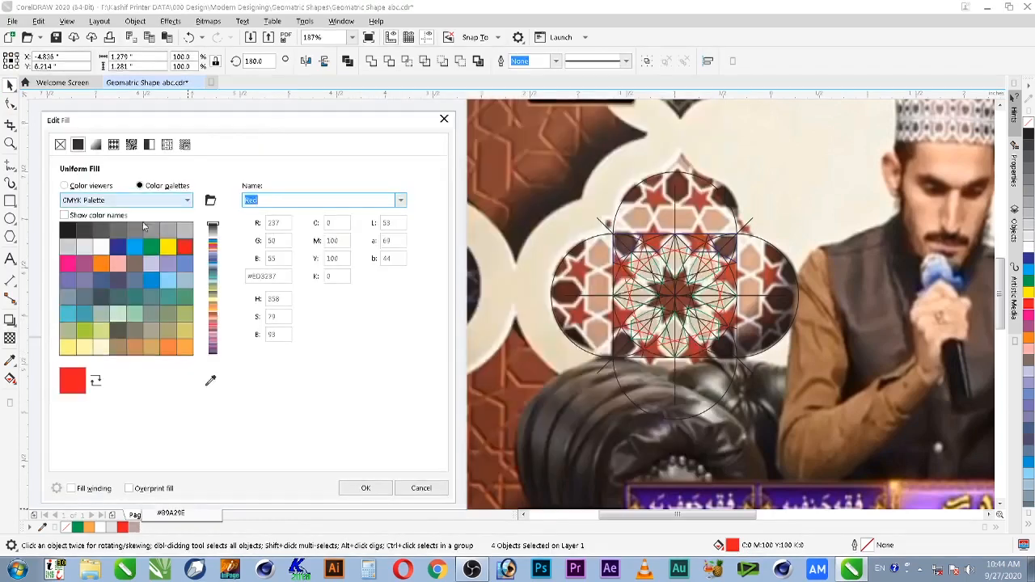
left_click(85, 185)
left_click(328, 257)
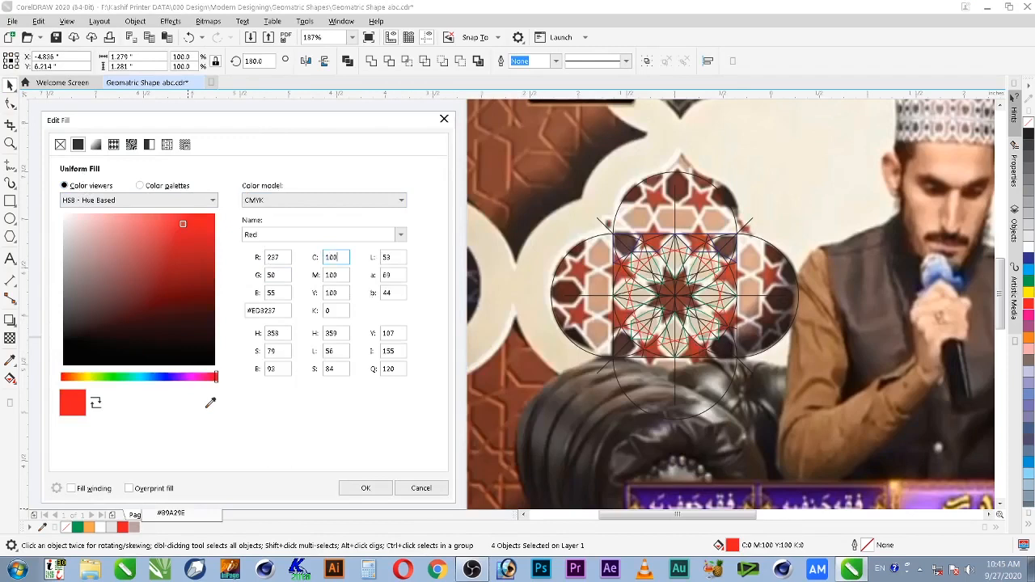
key("Tab")
key("Tab")
key("shift+Tab")
type("70")
key("Tab")
key("Tab")
type("50")
key("shift+Tab")
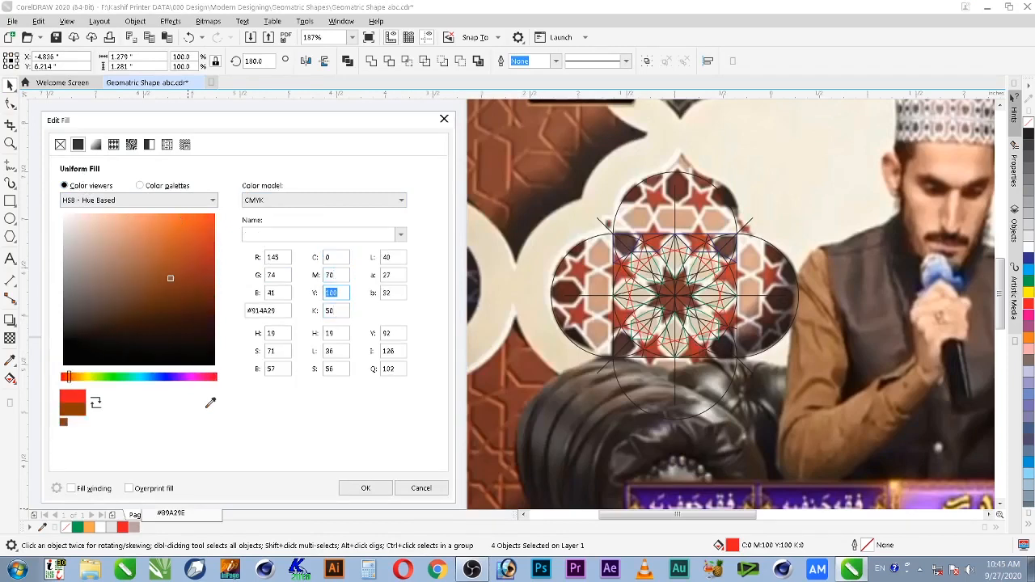
Darken the corner shapes' fill to C30 M80 Y100 K60 and apply it.
key("shift+Tab")
key("shift+Tab")
type("30")
key("Tab")
key("Tab")
key("Tab")
key("shift+Tab")
key("Tab")
key("Return")
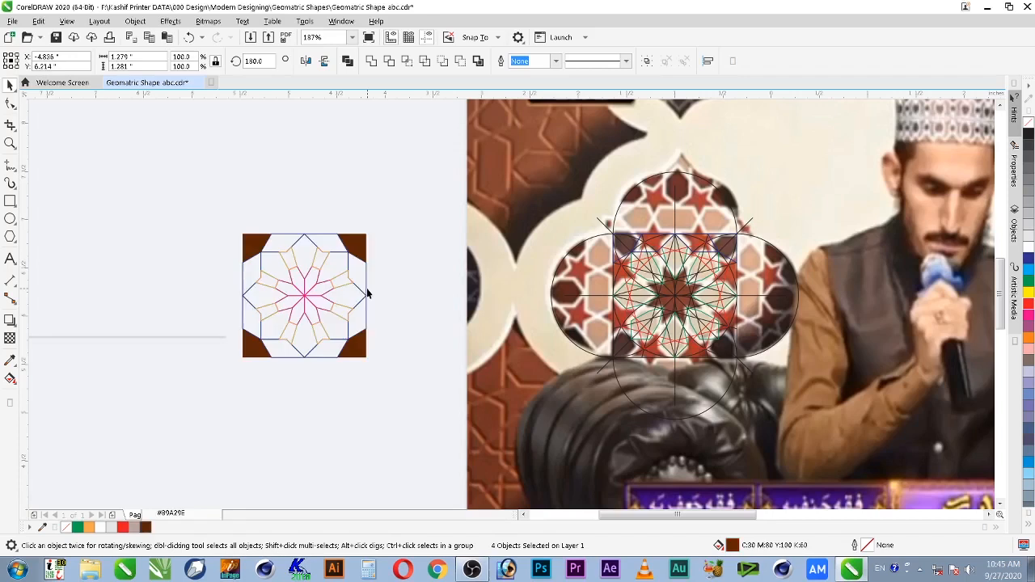
Remove the outline of the eight dark-blue shapes along the clean square's edges and fill them with cyan.
left_click(381, 225)
key("F2")
left_click_drag(218, 218, 239, 230)
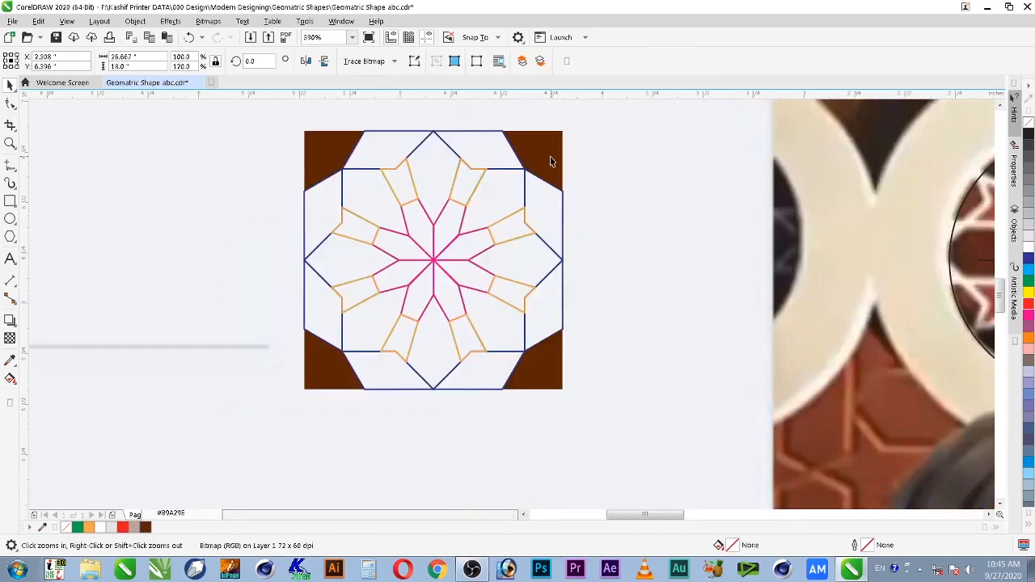
right_click(502, 220)
left_click_drag(337, 143, 938, 381)
left_click(271, 185)
left_click(188, 184, "shift")
left_click(189, 372, "shift")
left_click(259, 370, "shift")
left_click(325, 315, "shift")
left_click(316, 238, "shift")
left_click(141, 243, "shift")
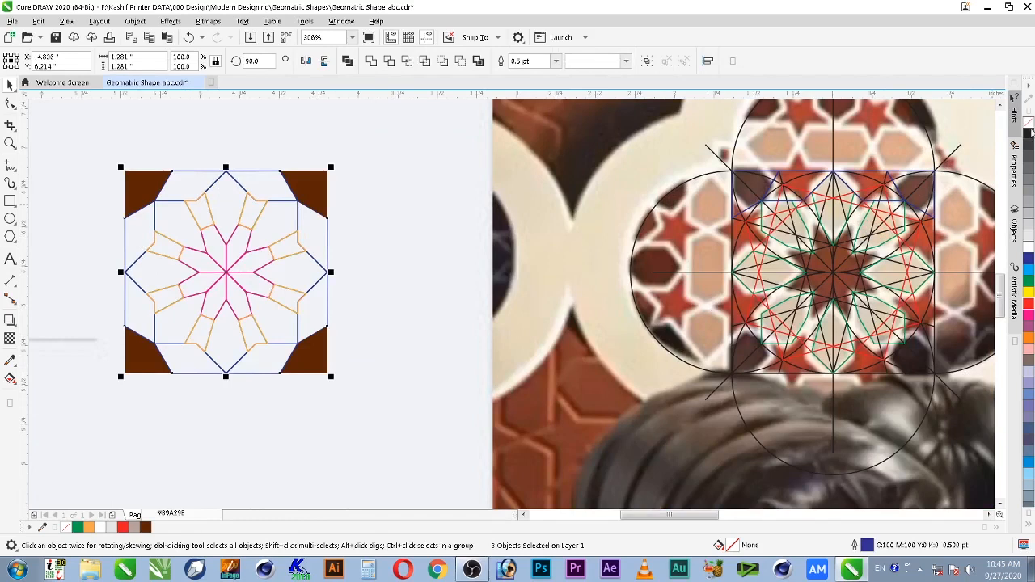
right_click(1029, 123)
left_click(1029, 275)
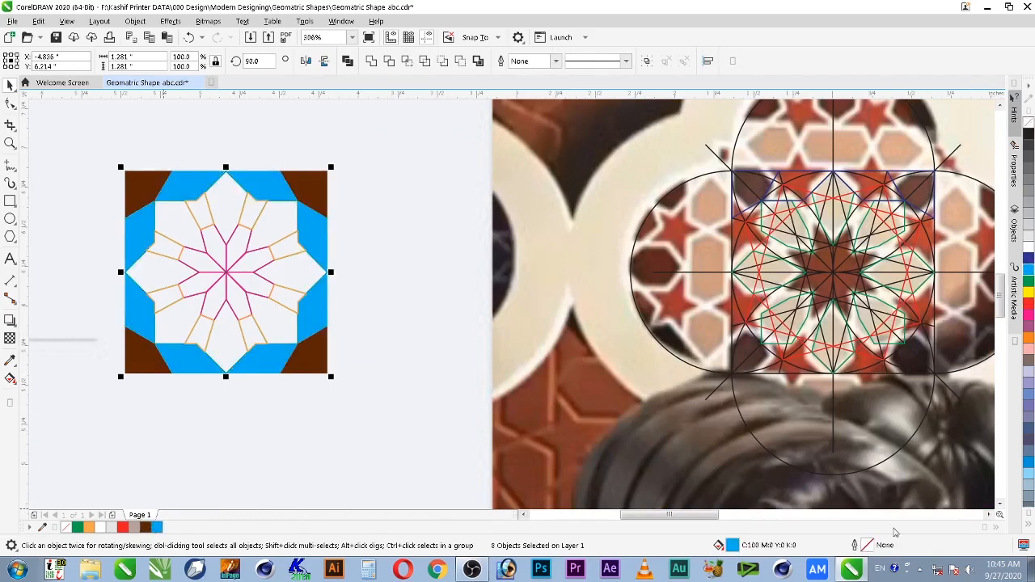
Change the eight edge shapes' uniform fill to C0 M80 Y100 K30.
double_click(732, 546)
left_click(350, 156)
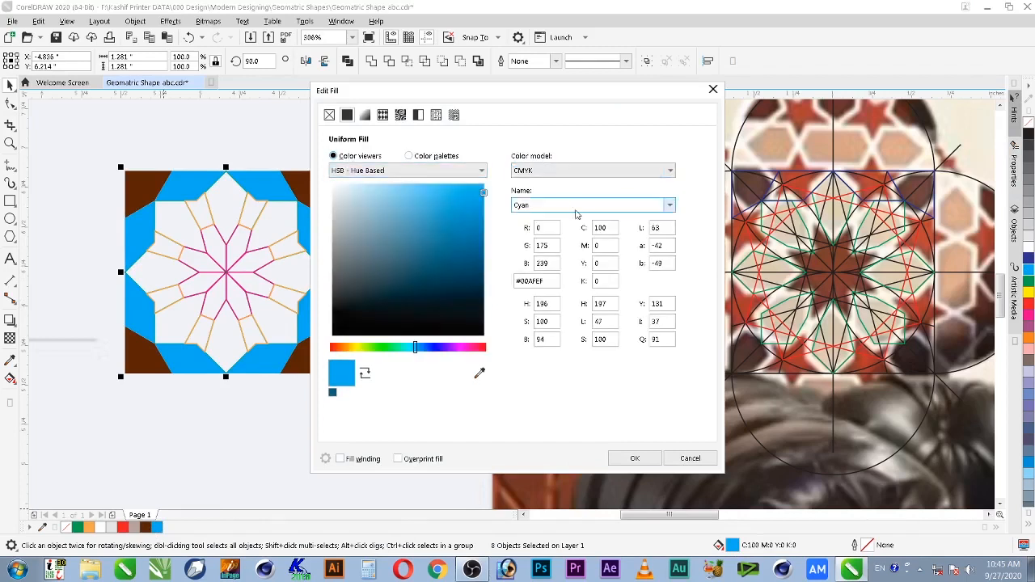
type("0")
key("Tab")
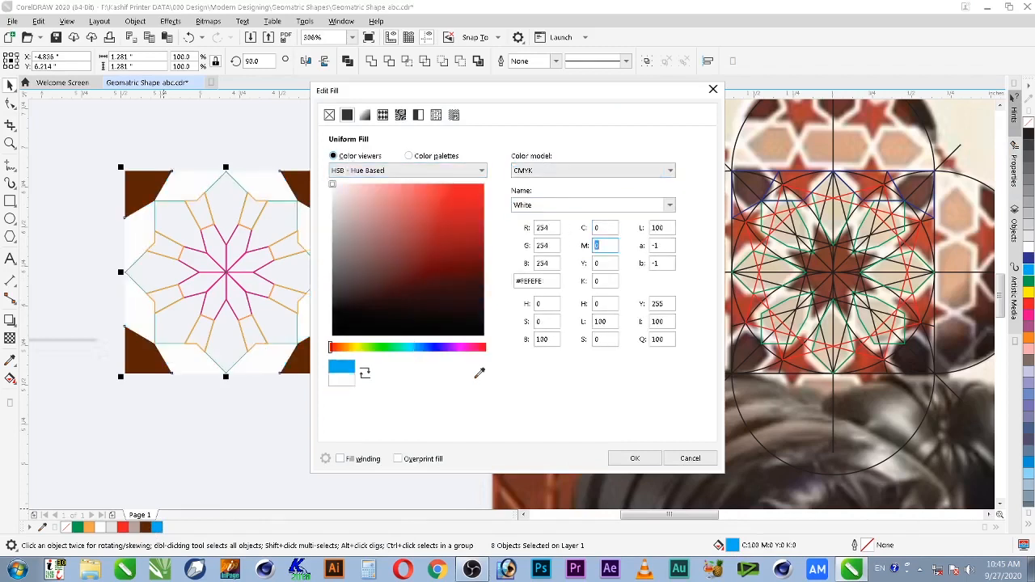
type("80")
key("Tab")
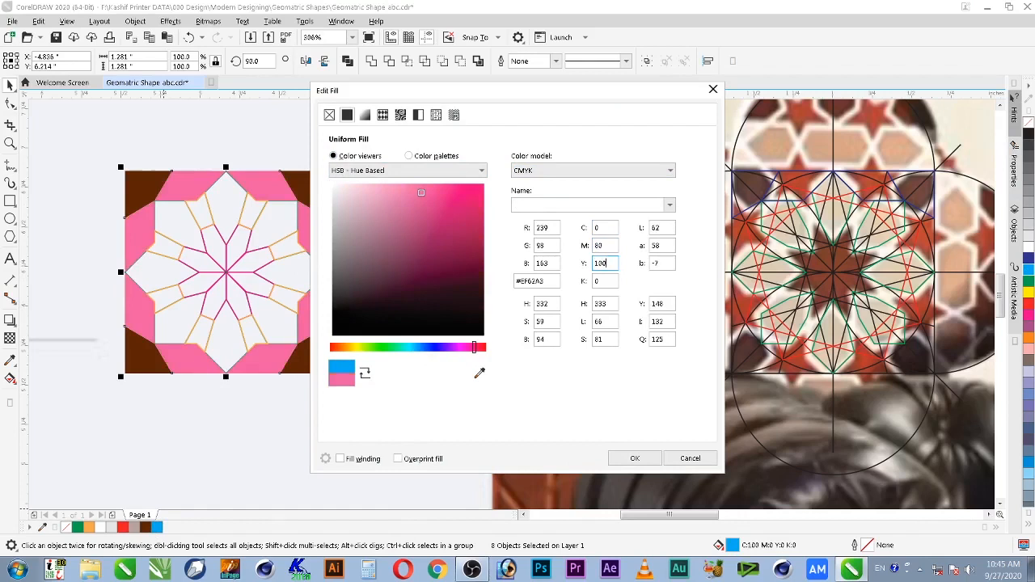
type("100")
key("Tab")
type("30")
key("Tab")
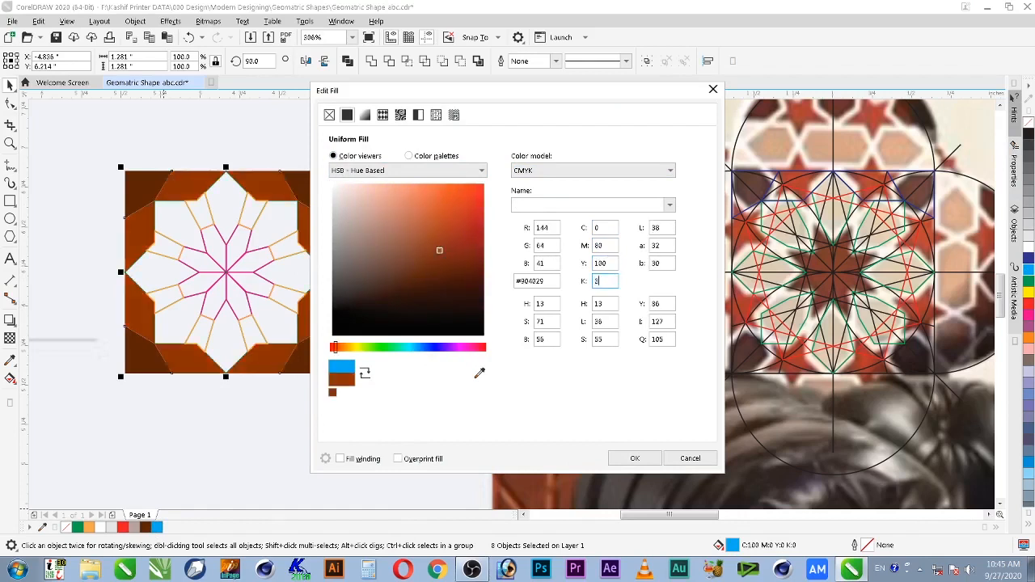
key("Return")
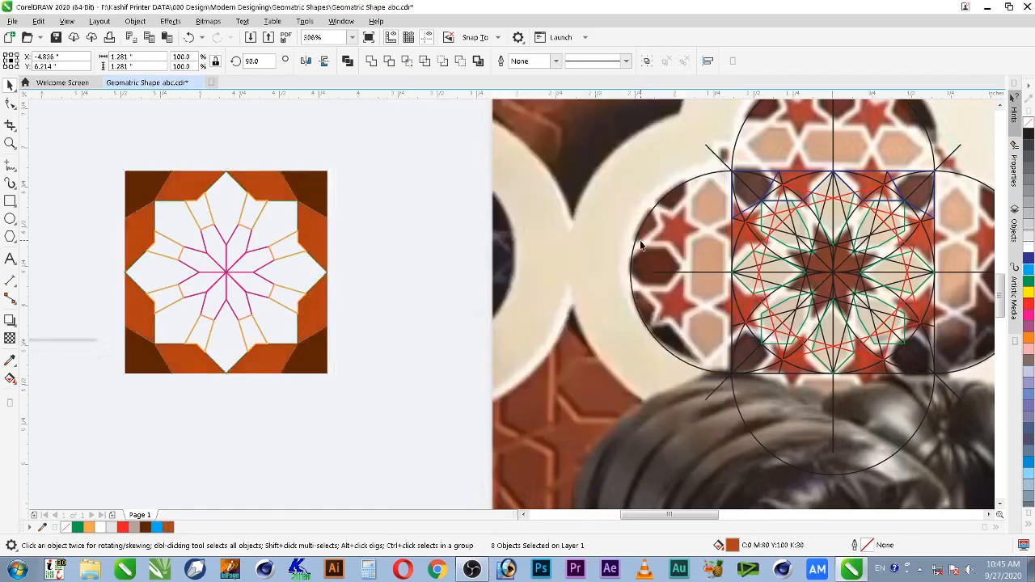
Select all eight petals in the clean square and give them a uniform fill.
left_click(220, 203)
left_click(277, 227, "shift")
left_click(293, 272, "shift")
left_click(277, 322, "shift")
left_click(232, 343, "shift")
left_click(174, 318, "shift")
left_click(163, 283, "shift")
left_click(165, 242, "shift")
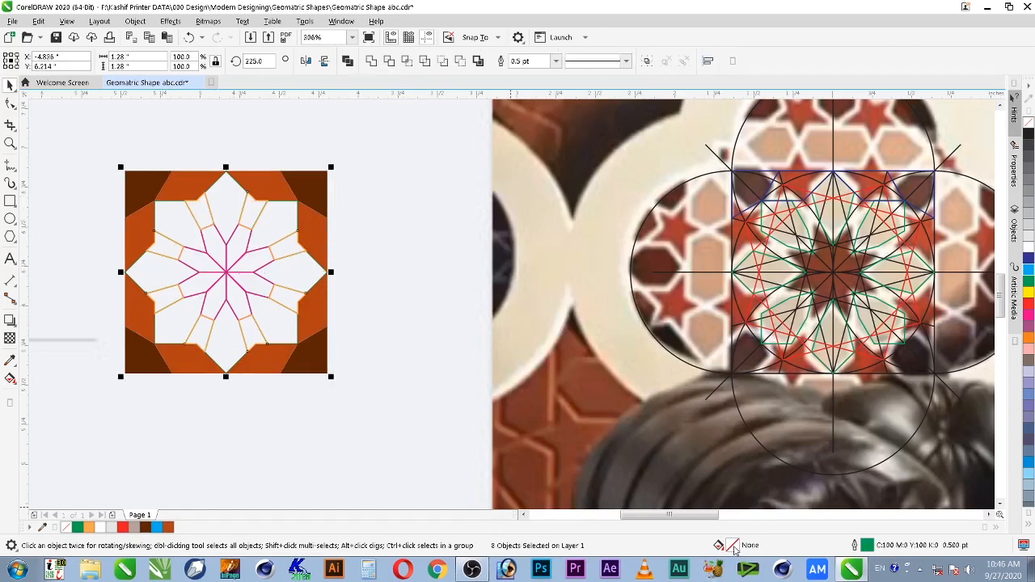
double_click(732, 546)
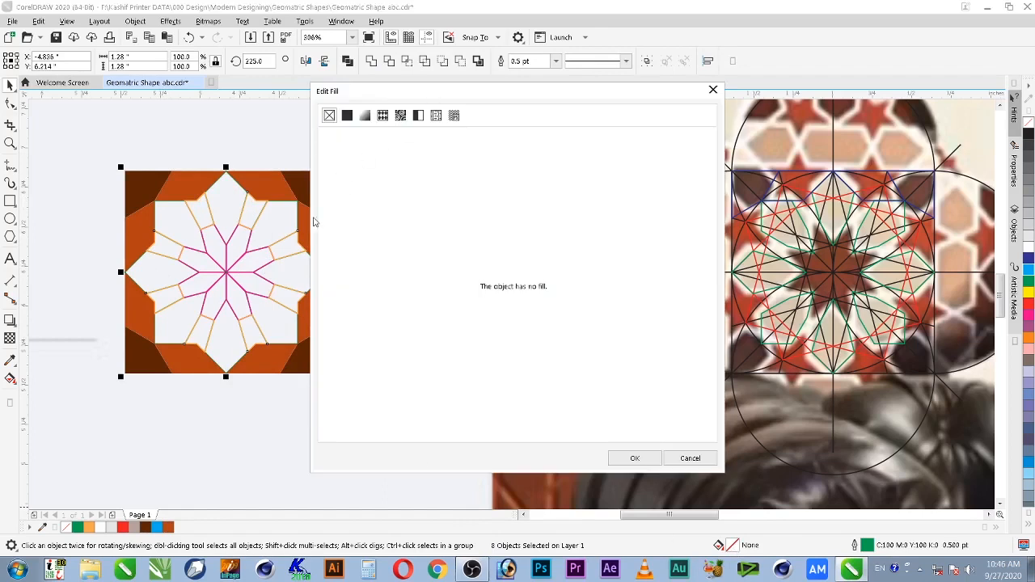
left_click_drag(432, 92, 232, 267)
left_click(147, 288)
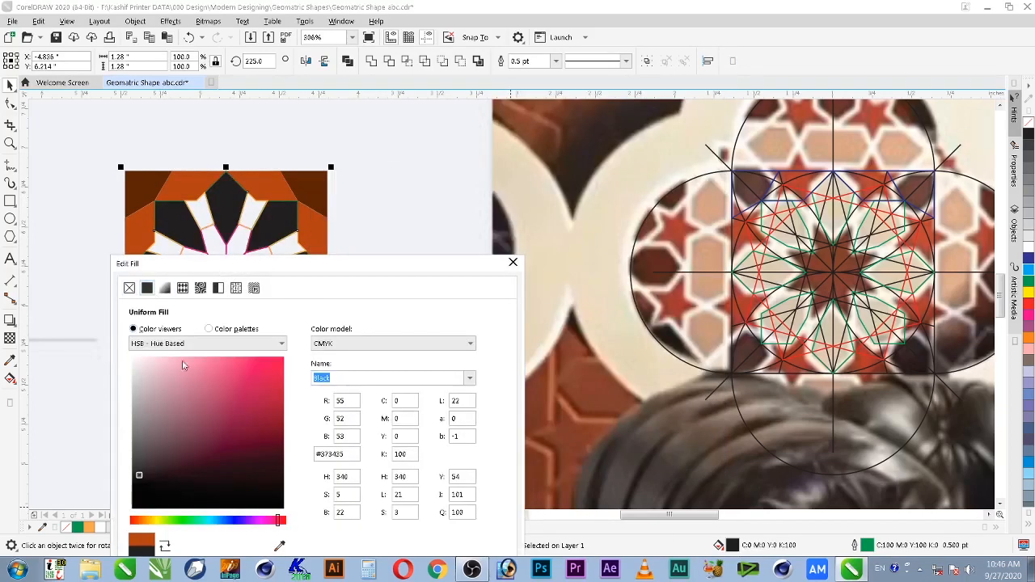
Set the petals' fill to C10 M10 Y50 K0.
left_click(396, 401)
type("10")
key("Tab")
type("10")
key("Tab")
key("shift+Tab")
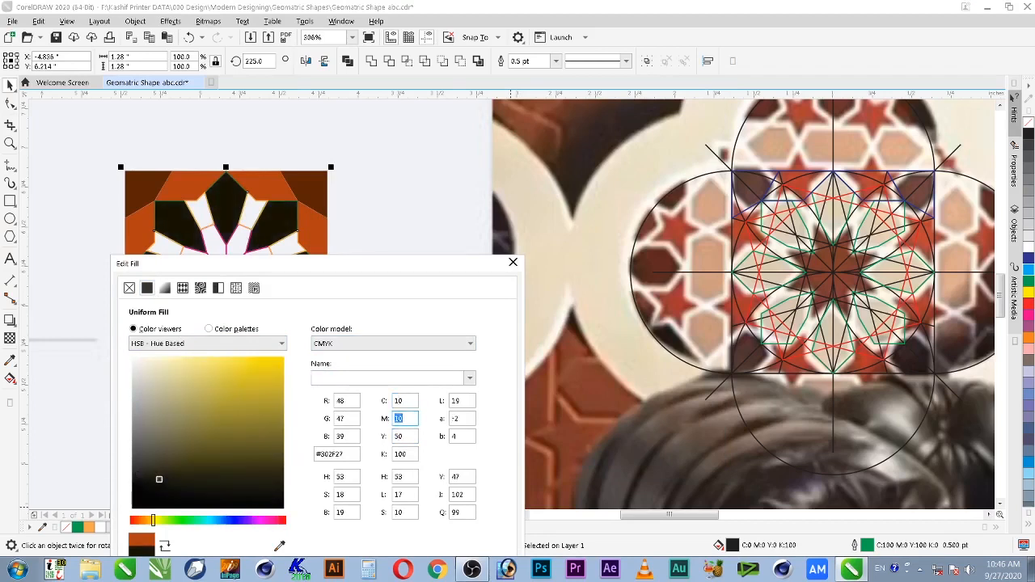
key("Tab")
key("Tab")
type("0")
key("shift+Tab")
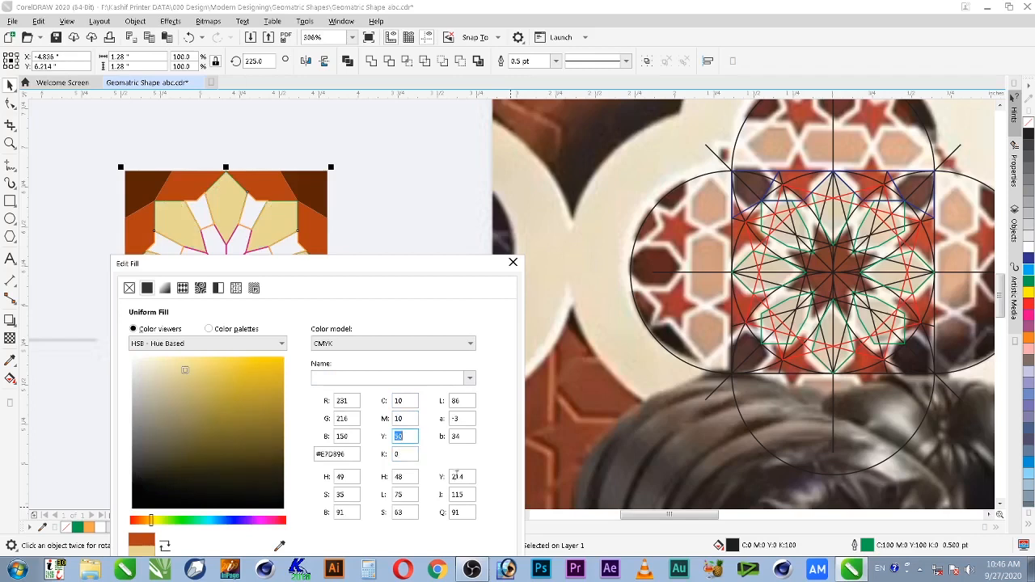
Set the yellow value of the petals' fill to 30, apply it and remove the petals' green outline.
left_click_drag(409, 265, 649, 141)
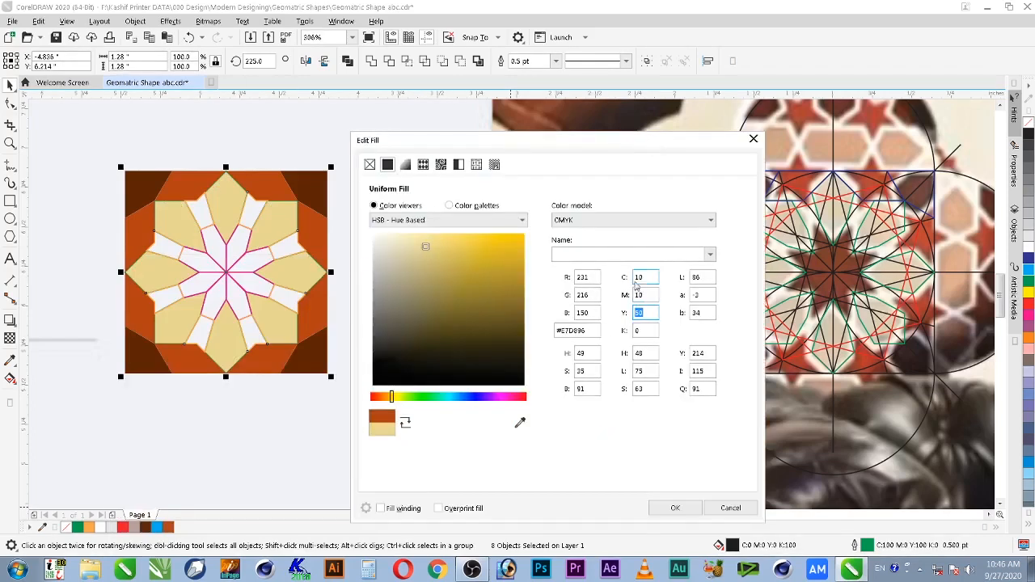
type("30")
key("Tab")
key("shift+Tab")
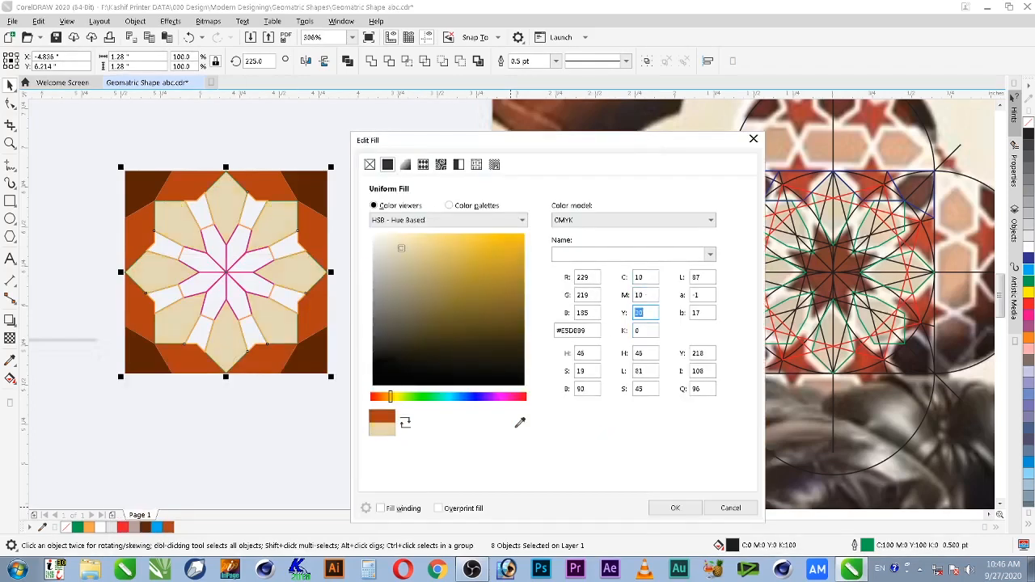
key("Return")
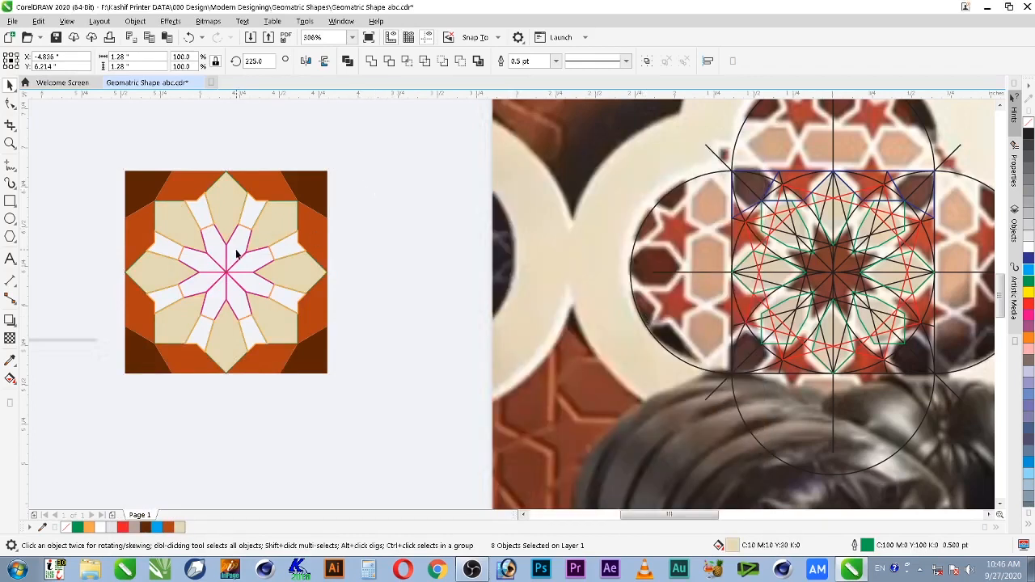
right_click(1029, 122)
Select the eight orange-outlined connecting shapes and copy the fill of the orange-brown edge shapes onto them.
left_click(203, 212)
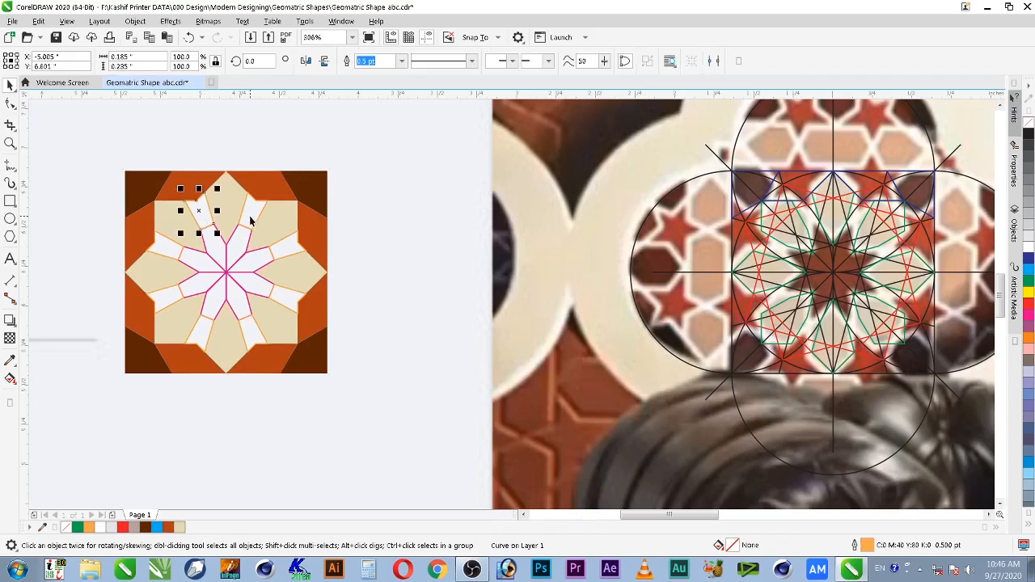
left_click(250, 219, "shift")
left_click(279, 250, "shift")
left_click(285, 298, "shift")
left_click(255, 338, "shift")
left_click(202, 331, "shift")
left_click(167, 300, "shift")
left_click(170, 247, "shift")
left_click(200, 213, "shift")
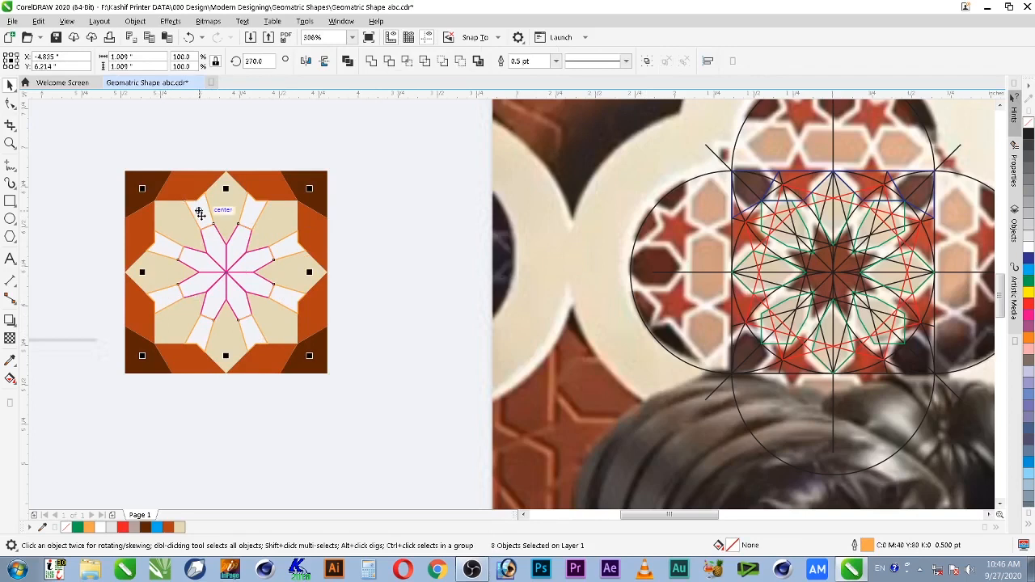
key("alt+e")
key("m")
left_click(404, 270)
left_click(527, 304)
left_click(295, 179)
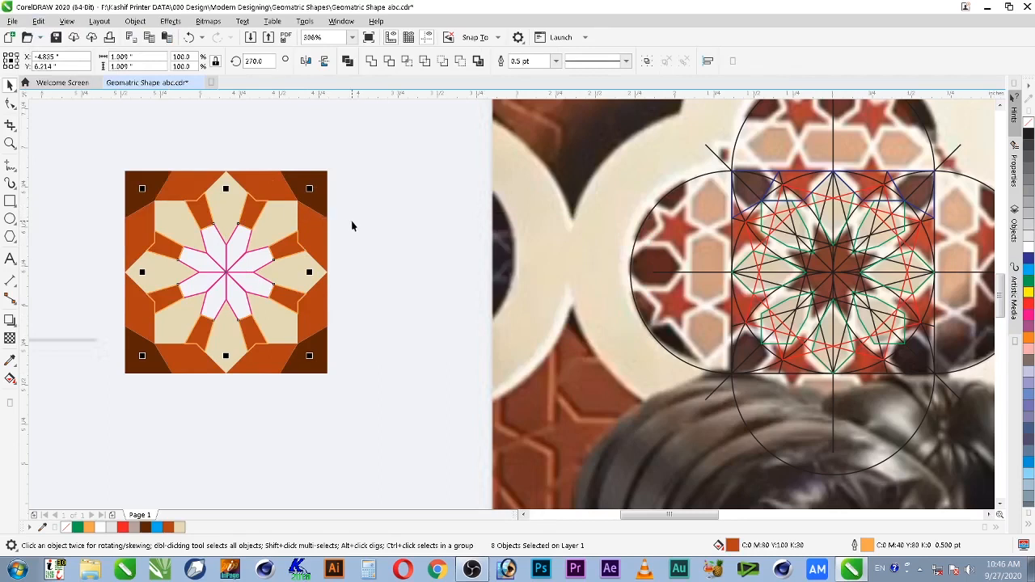
Copy the dark brown fill of a corner shape onto the eight connecting shapes.
key("alt+e")
key("m")
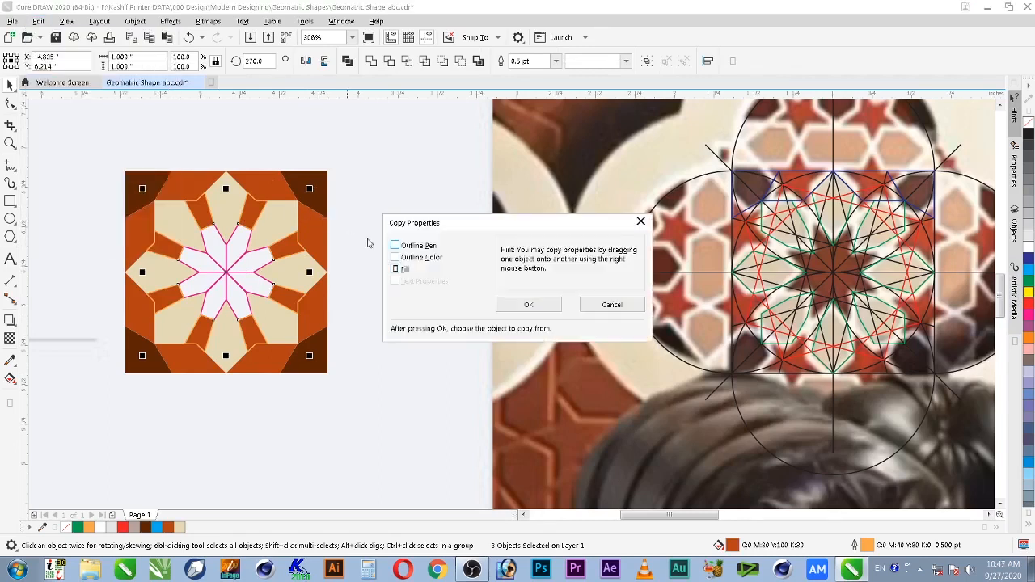
left_click(526, 302)
left_click(327, 191)
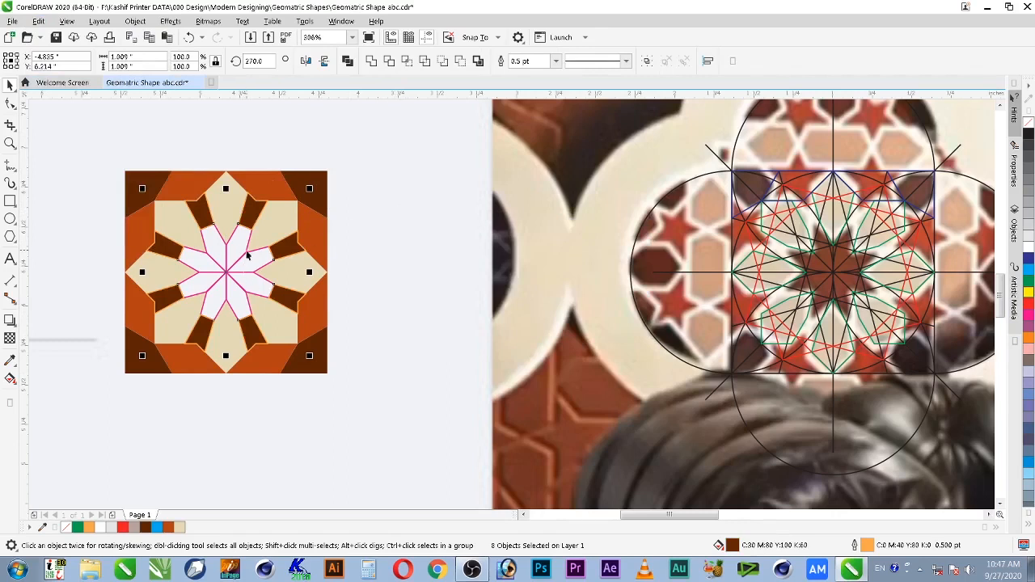
Select the eight magenta star rays at the centre and remove their outline.
left_click(224, 278)
left_click(217, 292, "shift")
left_click(235, 298, "shift")
left_click(260, 285, "shift")
left_click(260, 262, "shift")
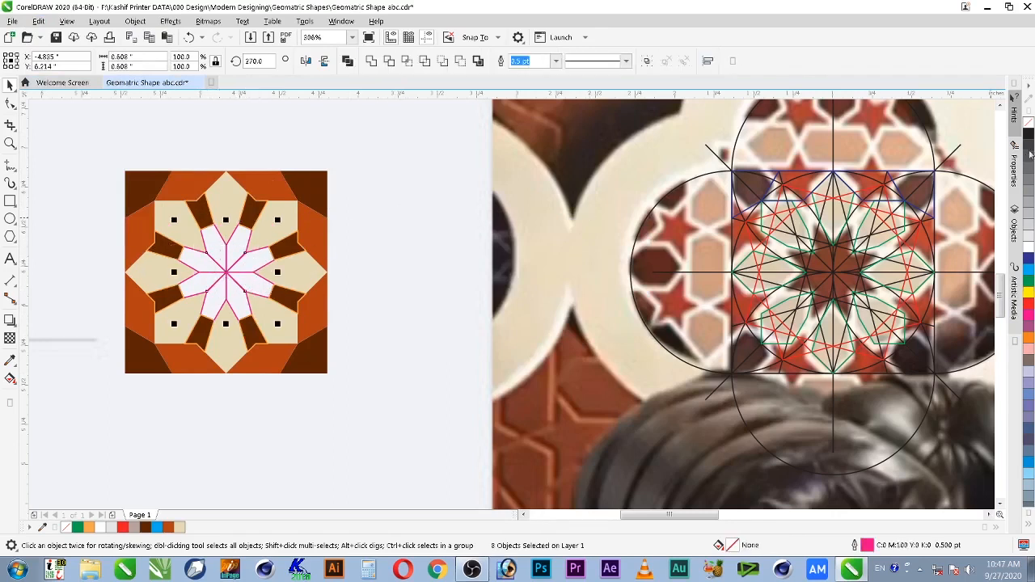
right_click(1029, 123)
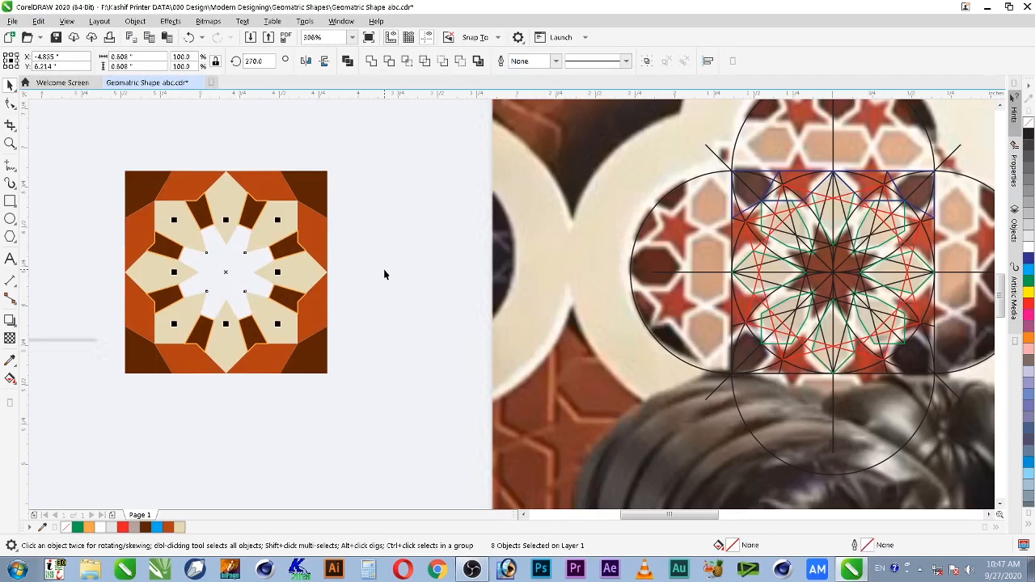
Copy the orange-brown fill of an edge shape onto the eight star rays at the centre.
key("ctrl+shift+a")
left_click(529, 305)
left_click(269, 188)
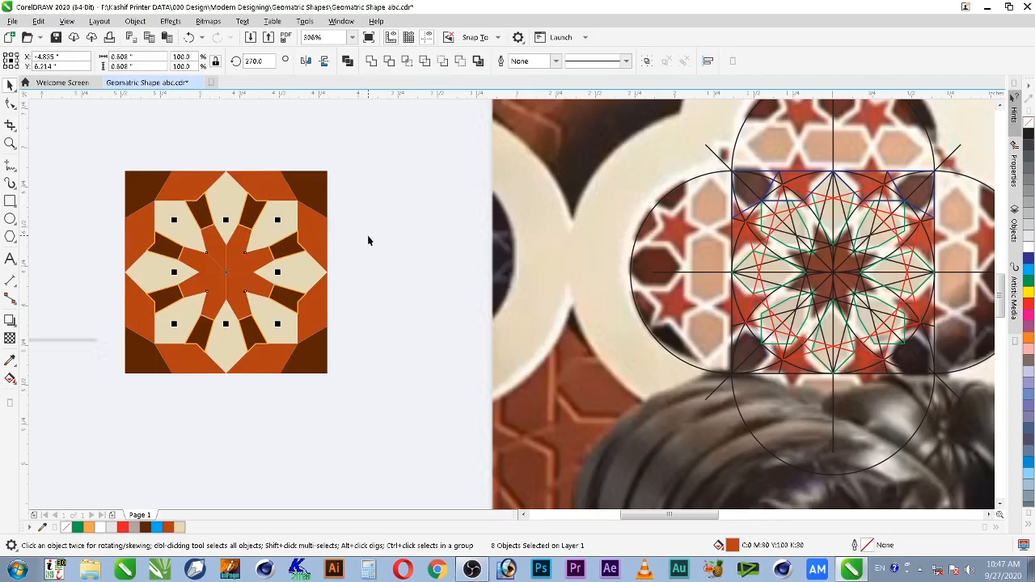
left_click(379, 165)
Select the complete coloured square and move it away from the reference photo onto the empty page area.
scroll(377, 223, "down", 2)
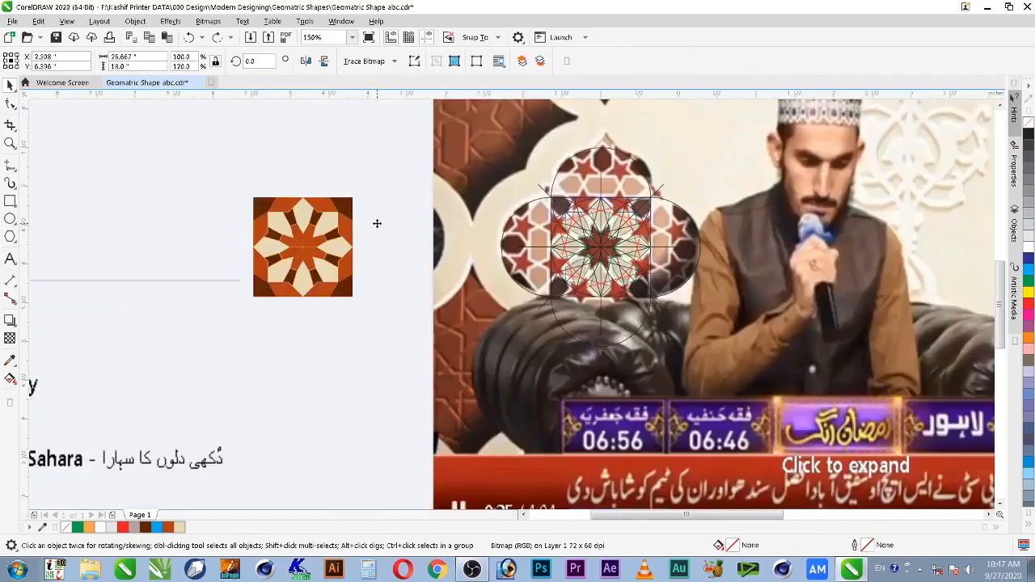
scroll(377, 223, "down", 2)
left_click_drag(82, 187, 373, 273)
left_click_drag(343, 237, 58, 238)
key("shift+F2")
scroll(593, 257, "down", 2)
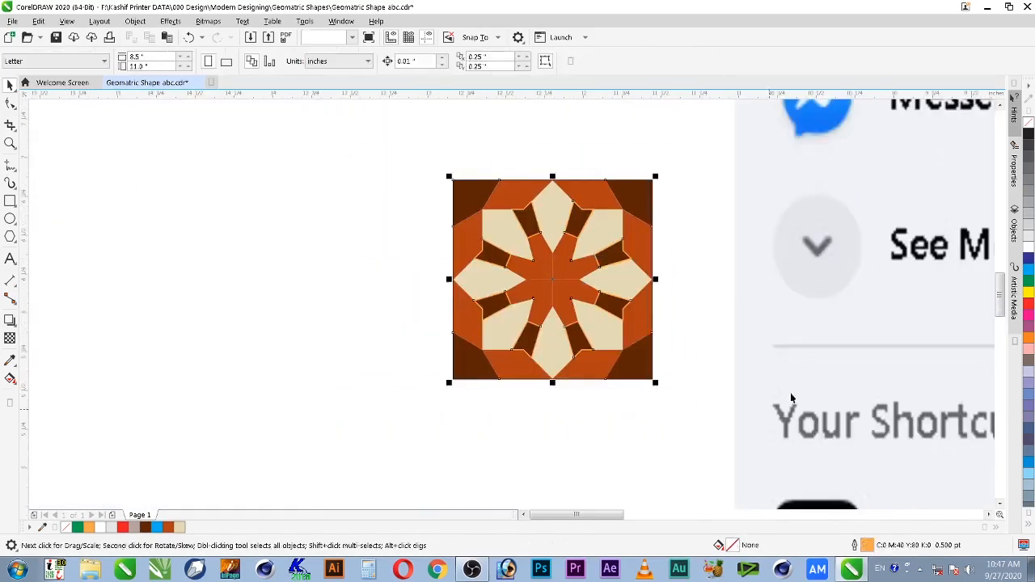
left_click(581, 128)
Break apart the contour of the eight connecting shapes and select the dark brown curve behind the pink inner shapes.
left_click_drag(394, 144, 624, 300)
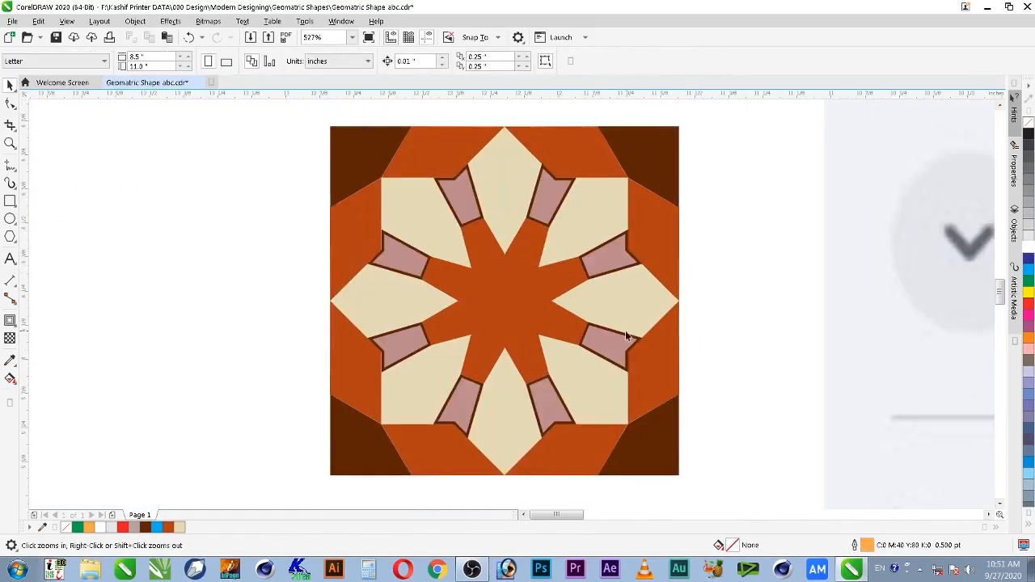
left_click(609, 347)
right_click(610, 346)
left_click(639, 353)
left_click(610, 348)
left_click(613, 343, "alt")
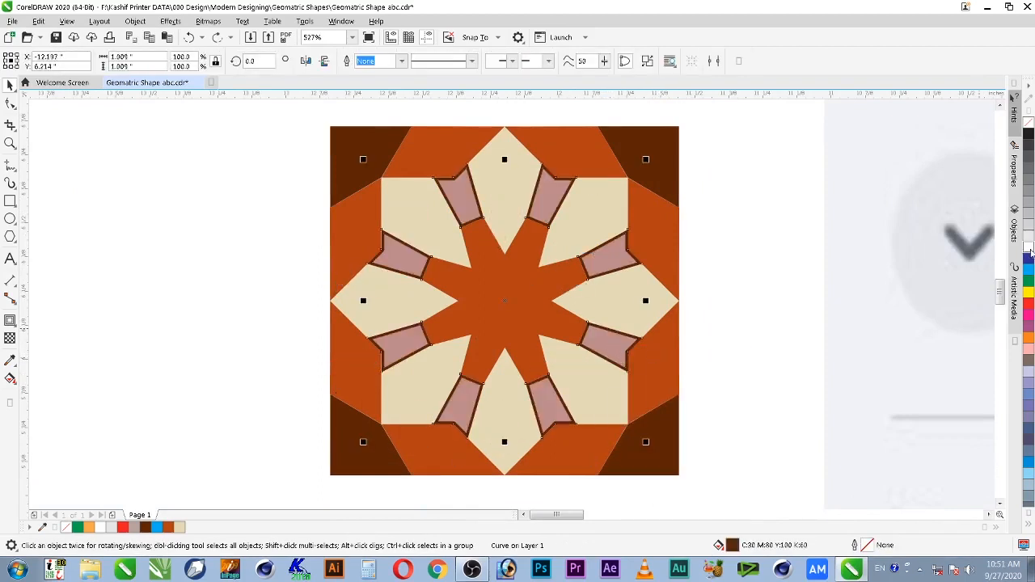
Try white on the dark brown border curve, undo it and fill the pink inner connecting shapes white instead.
left_click(1028, 247)
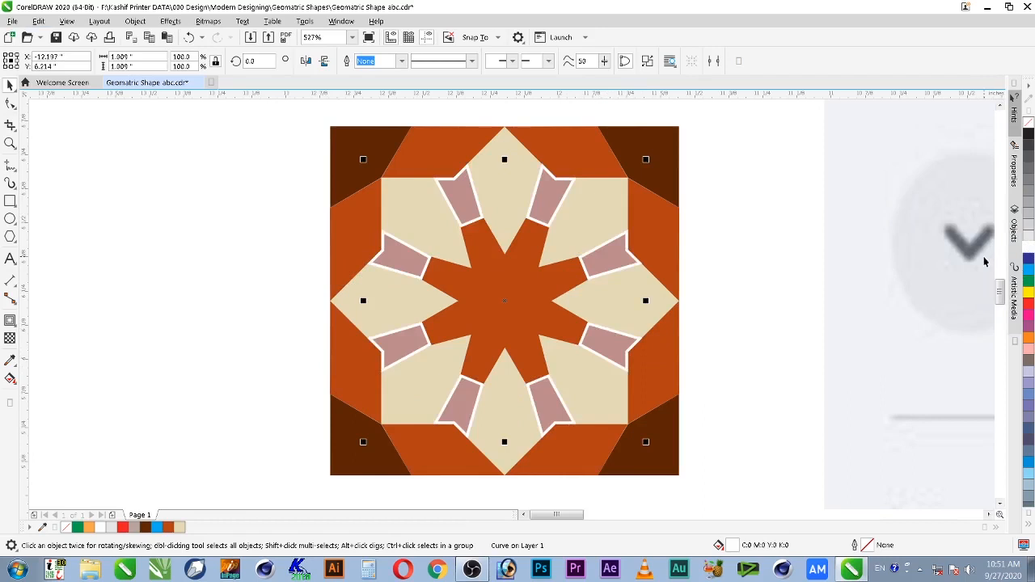
key("ctrl+shift+a")
left_click(529, 305)
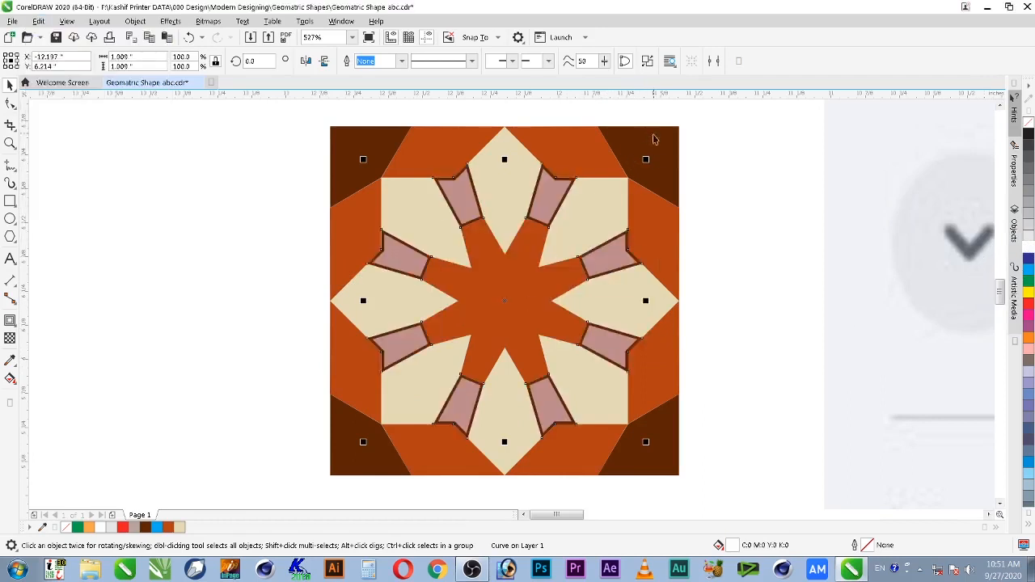
left_click(606, 263)
left_click(289, 304)
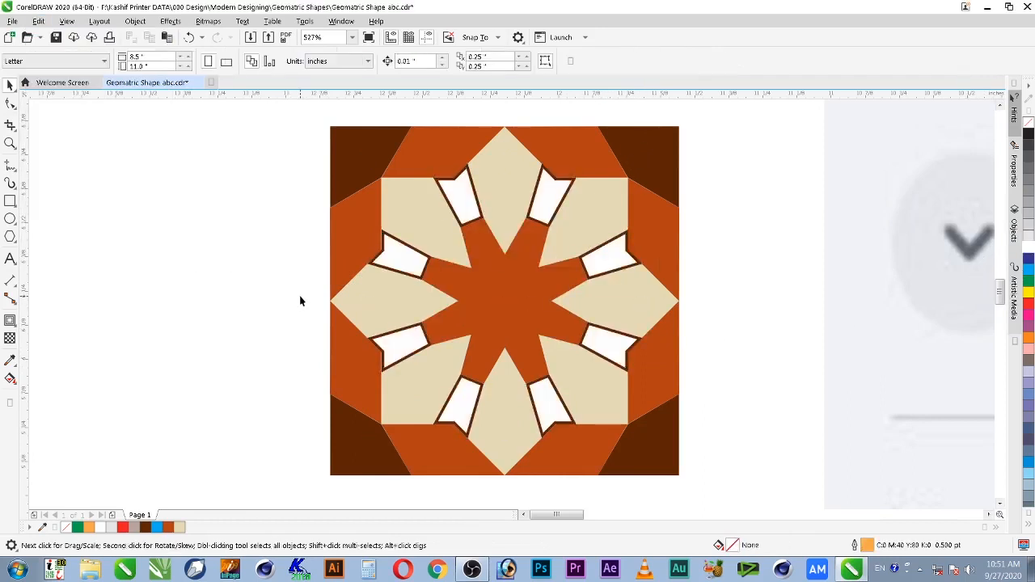
Select the eight cream petals and weld them into one curve.
left_click(430, 223)
left_click(502, 204, "shift")
left_click(601, 212, "shift")
left_click(624, 297, "shift")
left_click(585, 398, "shift")
left_click(499, 423, "shift")
left_click(422, 380, "shift")
left_click(393, 303, "shift")
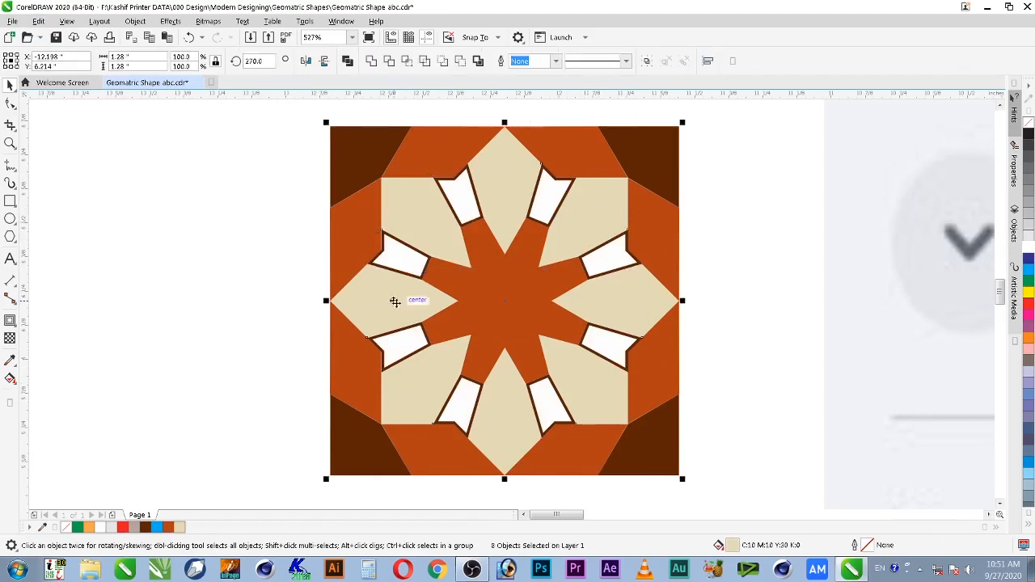
left_click(372, 61)
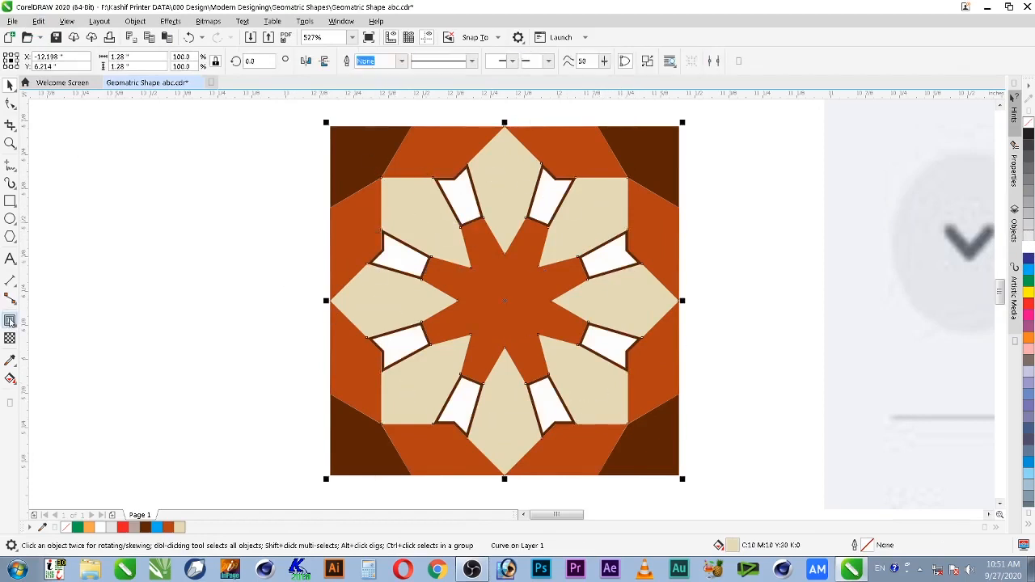
Add a one-step inside contour with a 0.01" offset to the welded petals and break the contour apart.
left_click(10, 320)
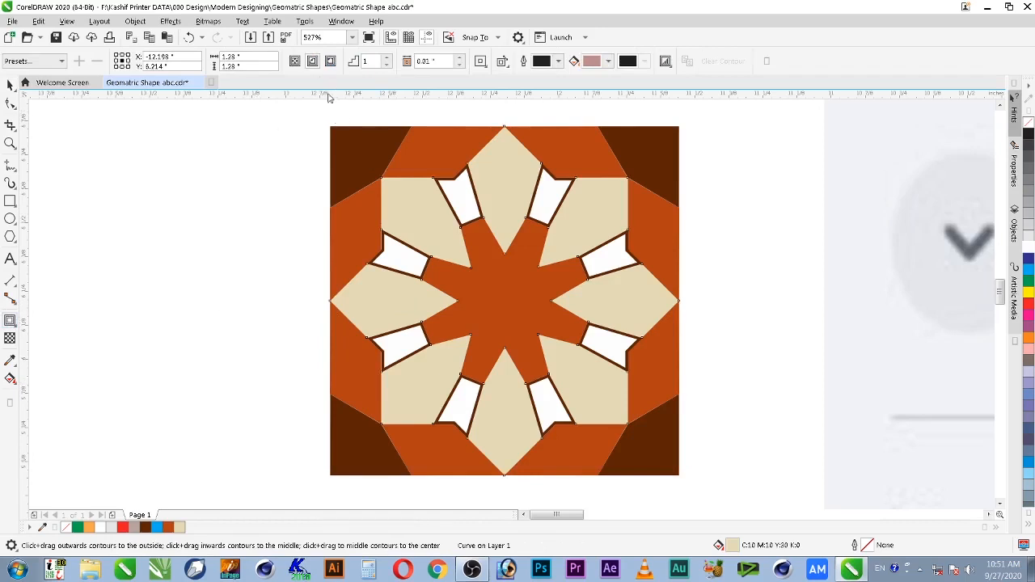
left_click(313, 61)
key("space")
right_click(517, 188)
left_click(566, 195)
Fill the inner petal contour cream and copy the dark brown fill of a corner shape onto the outer petal curve.
left_click(180, 528)
key("Tab")
key("alt+e")
key("m")
key("f")
left_click(550, 308)
left_click(661, 155)
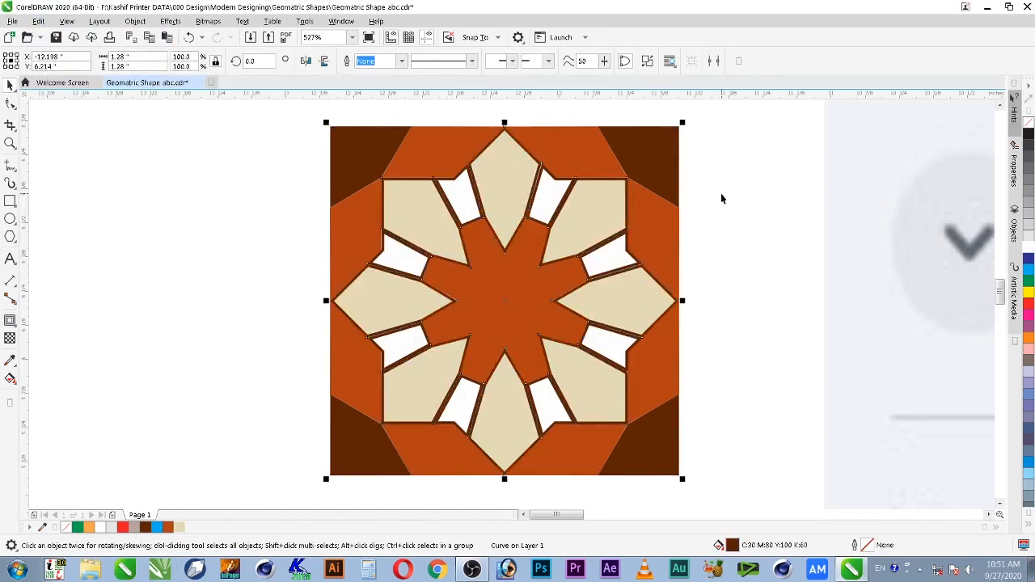
left_click(737, 277)
Fill the background square behind the star with dark brown (C30 M80 Y100 K60).
key("F2")
left_click_drag(597, 182, 623, 342)
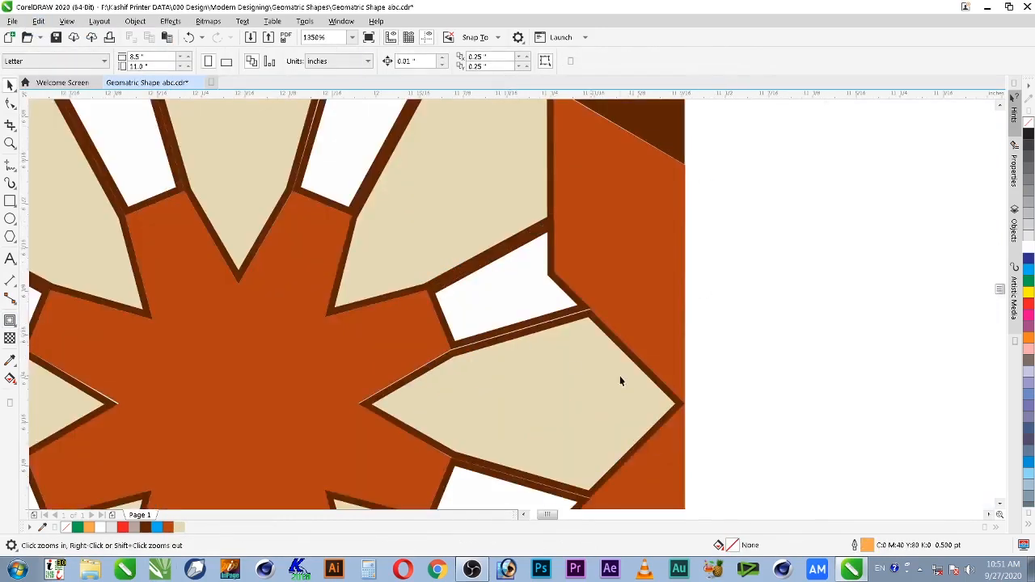
left_click(532, 334)
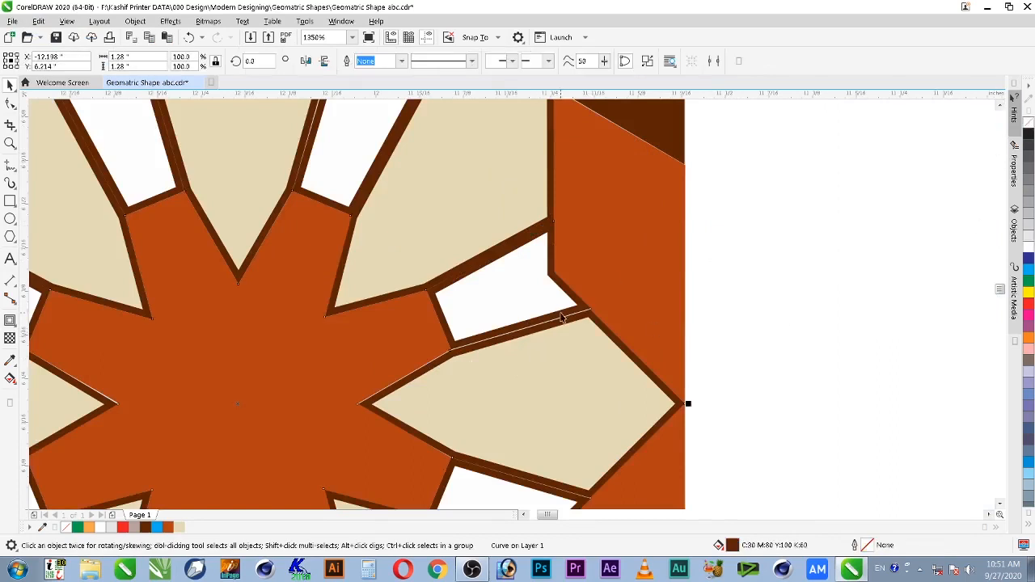
left_click(832, 166)
scroll(688, 243, "down", 2)
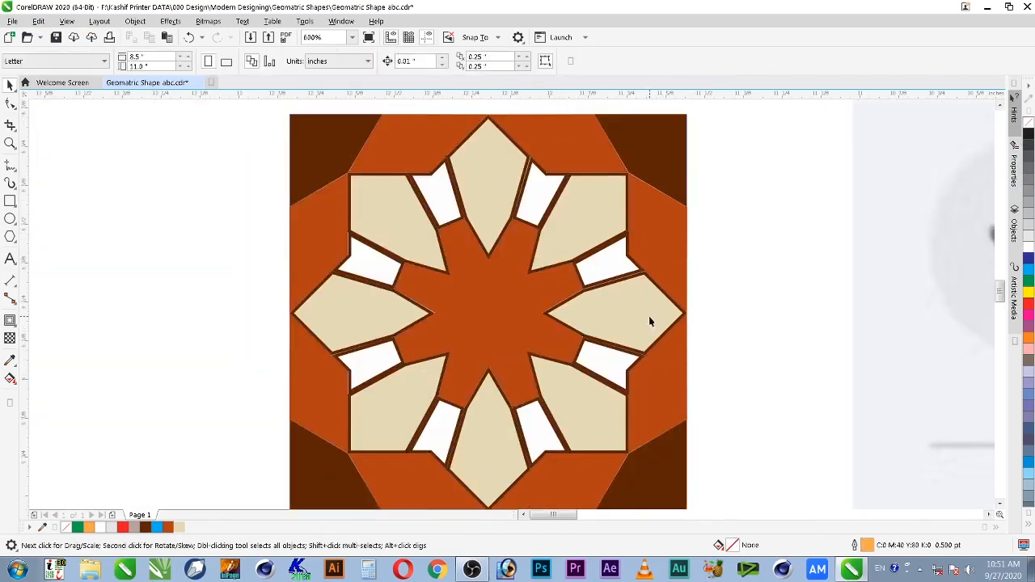
scroll(534, 314, "down", 2)
left_click(538, 301)
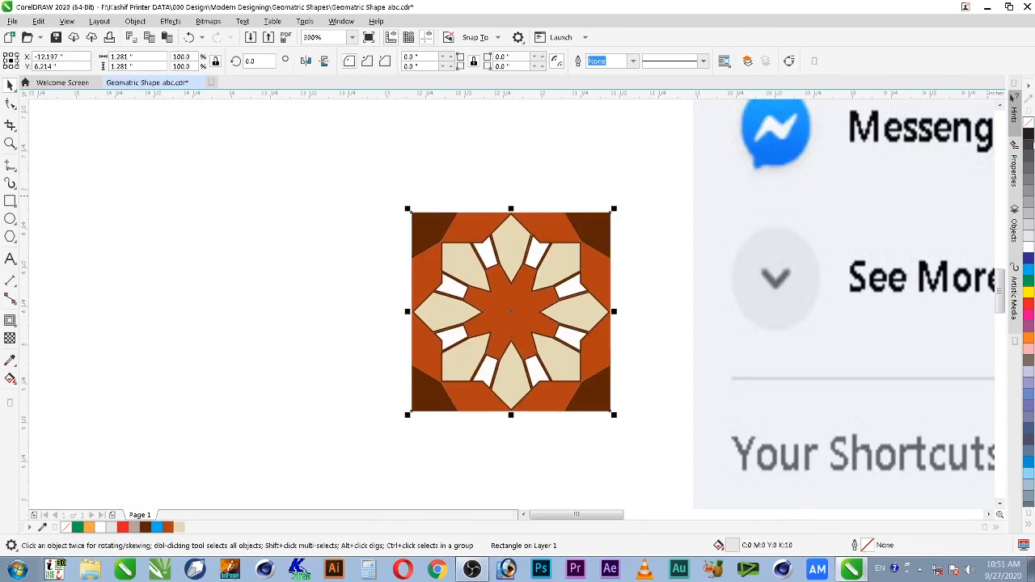
left_click(147, 526)
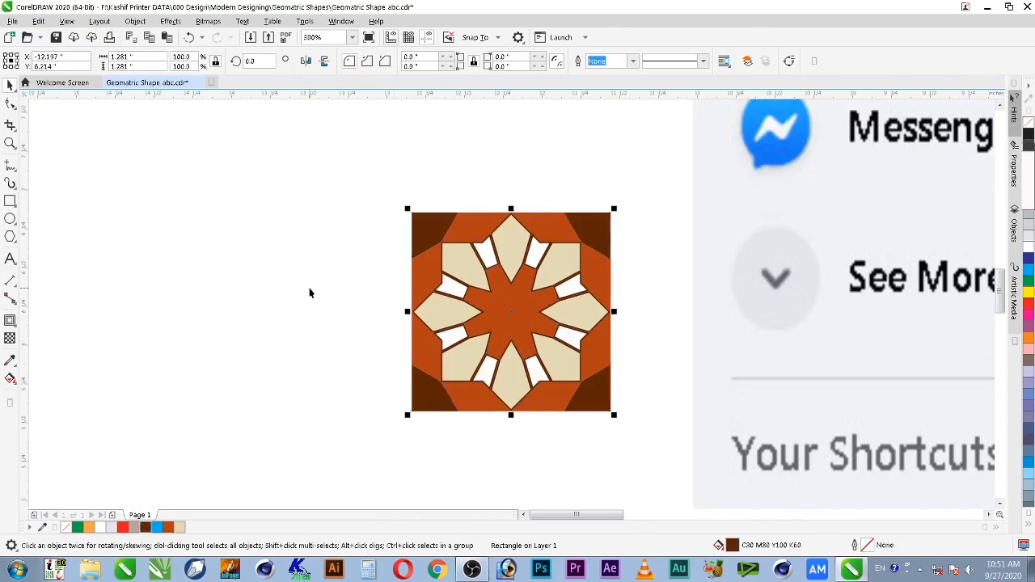
Select the joined orange-brown edge shapes and undo their sideways move.
key("F2")
left_click_drag(315, 217, 621, 377)
scroll(620, 394, "down", 3)
scroll(740, 489, "up", 1)
left_click(668, 248)
left_click(622, 263)
left_click(564, 203)
left_click(419, 300)
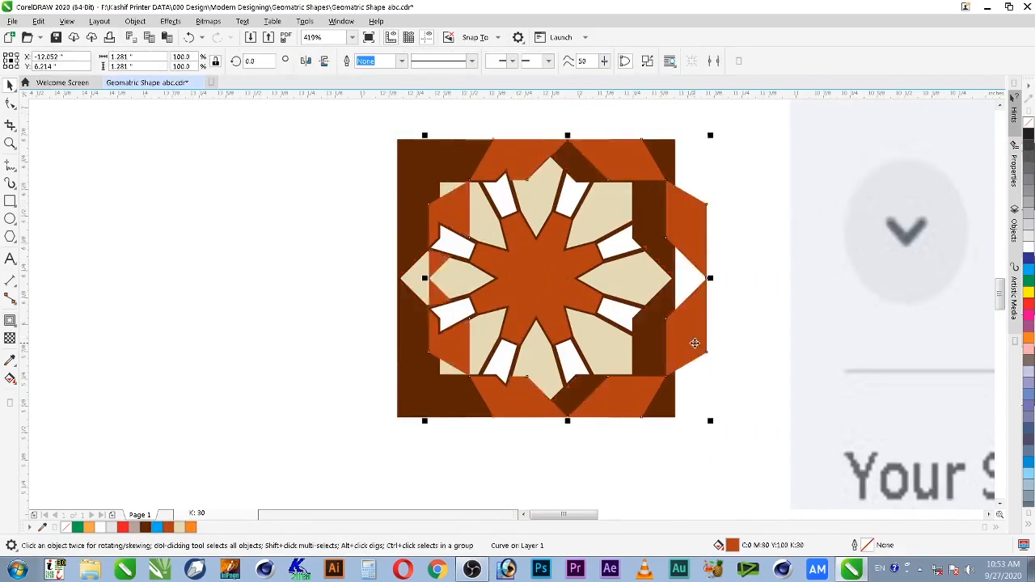
key("ctrl+z")
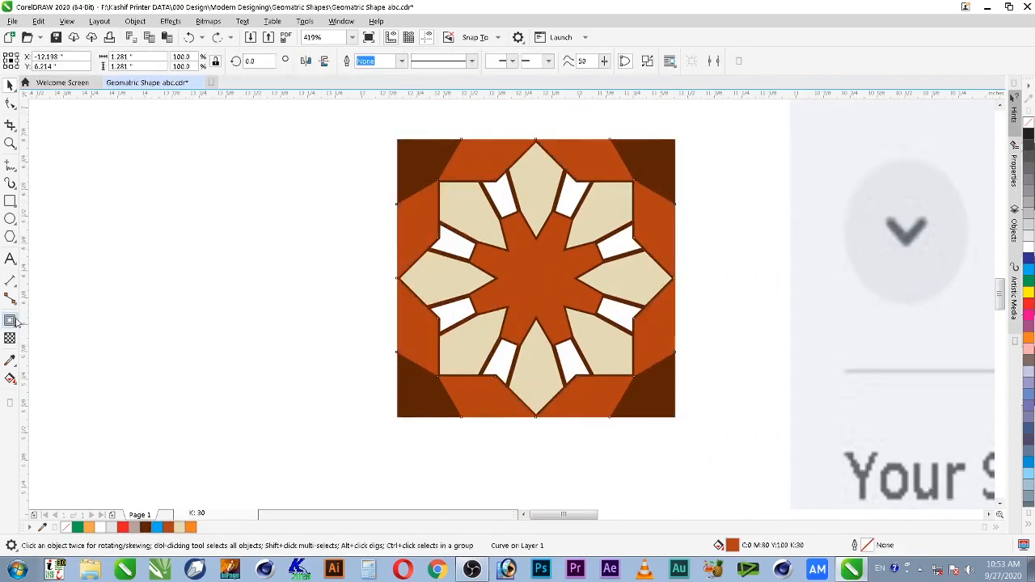
Add an inside contour to the orange-brown edge shapes and break the contour apart.
left_click(11, 321)
left_click_drag(396, 279, 685, 281)
key("space")
right_click(683, 224)
left_click(697, 234)
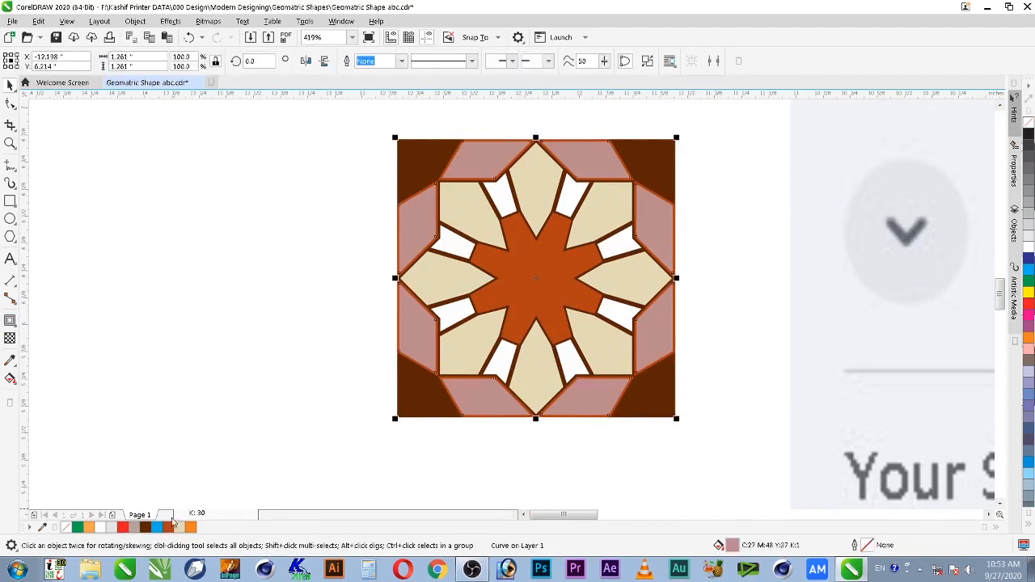
Fill the inner edge contour orange-brown and copy the corner shape's dark brown fill onto the outer edge curve.
left_click(172, 525)
key("alt+e")
key("m")
left_click(499, 309)
left_click(671, 174)
left_click(703, 180)
Select all shapes of the tile, group them and remove the group's outline.
left_click_drag(722, 125, 286, 458)
key("ctrl+g")
right_click(1030, 124)
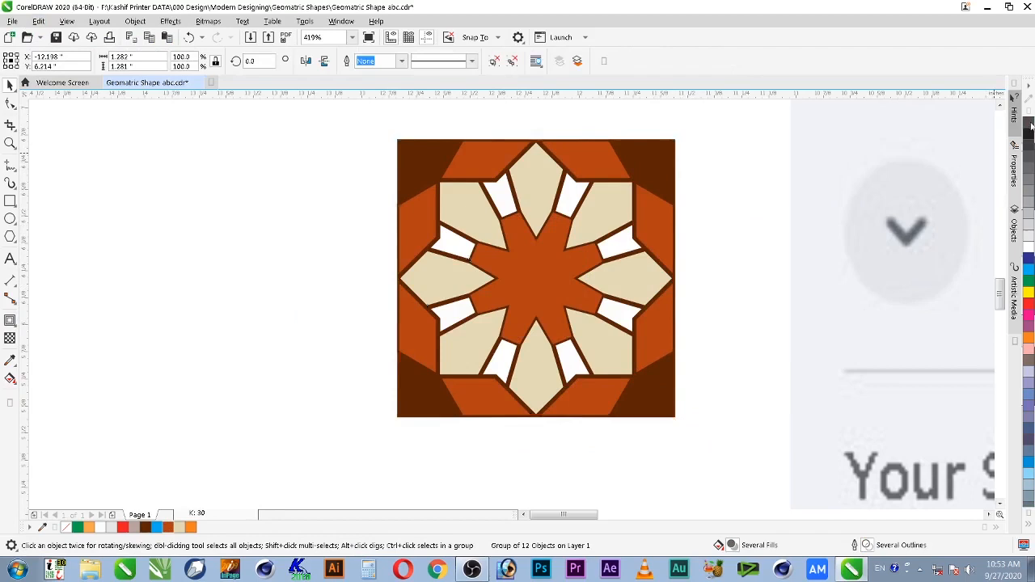
Duplicate the grouped tile edge to edge beside itself and repeat the copy until the row holds nine tiles.
scroll(670, 209, "down", 1)
left_click_drag(678, 243, 518, 251)
right_click(517, 251)
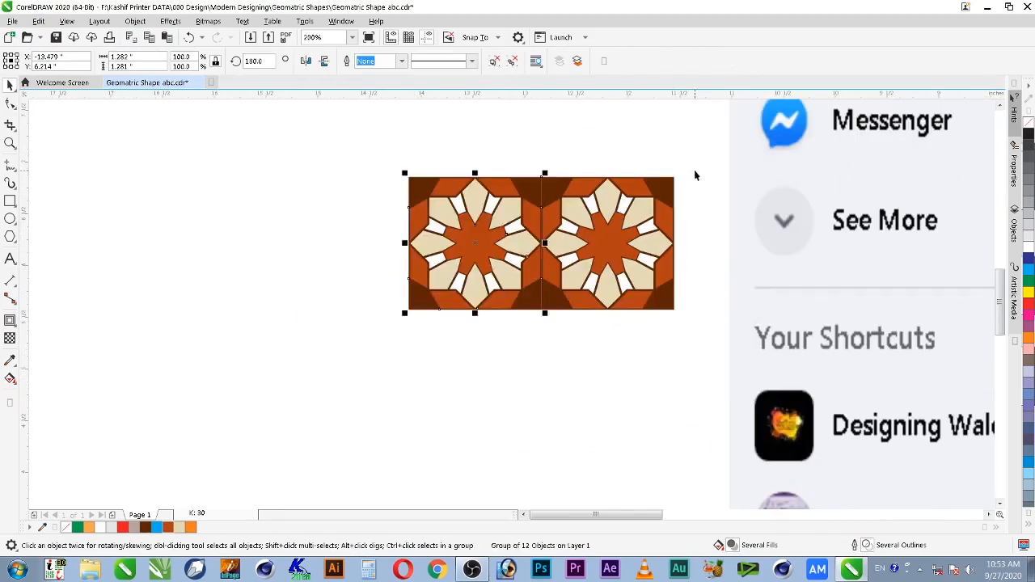
key("ctrl+r")
key("ctrl+r")
key("ctrl+r")
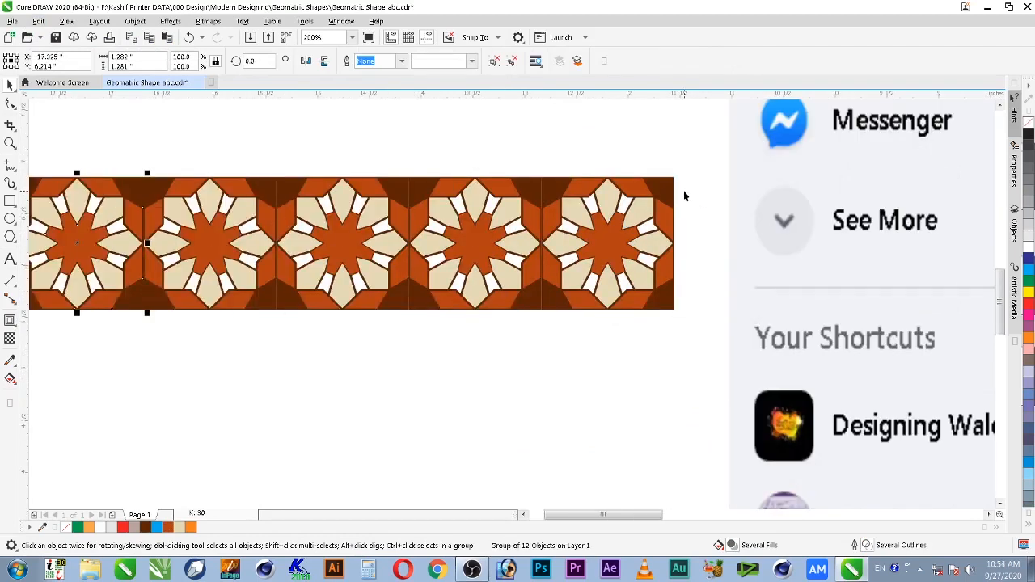
scroll(714, 192, "down", 1)
key("ctrl+r")
key("ctrl+r")
key("ctrl+r")
key("ctrl+r")
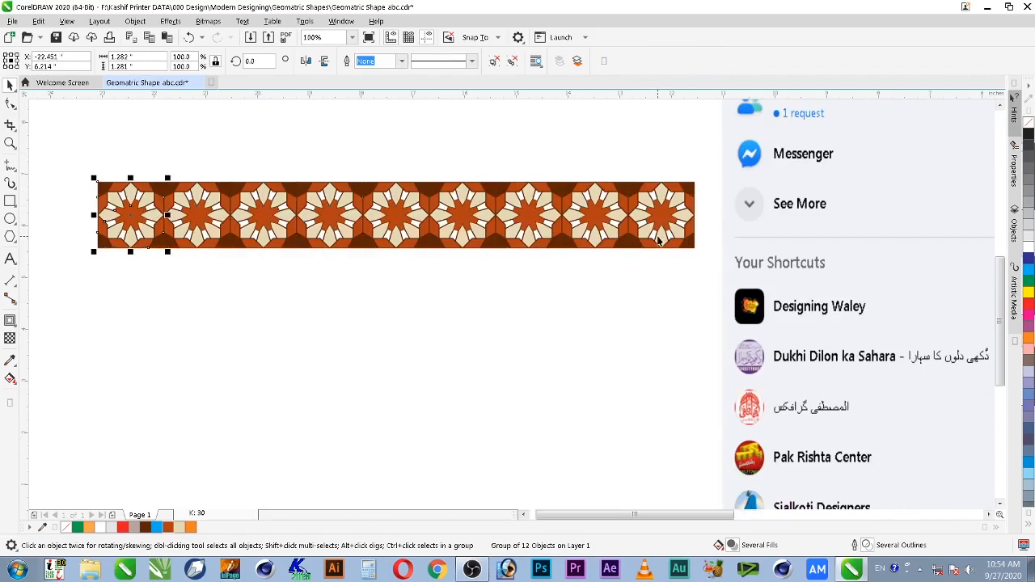
Select the row of nine tiles and place a duplicate directly below it, edge to edge.
scroll(657, 241, "down", 1)
left_click_drag(322, 124, 700, 275)
right_click(525, 260)
left_click_drag(526, 205, 525, 259)
Repeat the row duplication downward until the pattern has eight rows.
key("F2")
left_click_drag(327, 227, 741, 285)
key("ctrl+r")
key("ctrl+r")
key("ctrl+r")
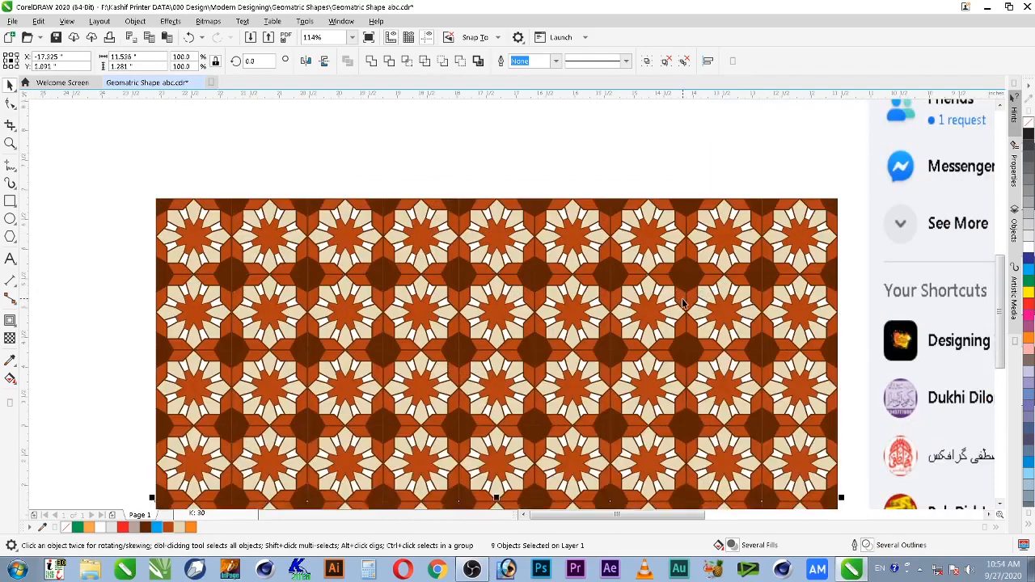
scroll(684, 304, "down", 2)
key("ctrl+r")
key("ctrl+r")
key("F4")
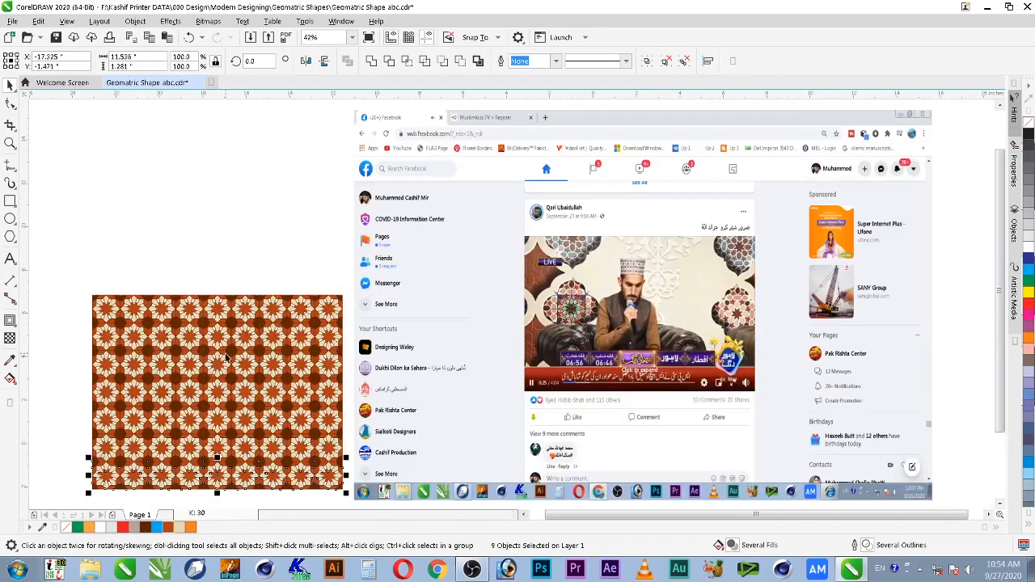
key("ctrl+r")
Examine the repeated pattern closely, checking the joints between neighbouring tiles for gaps.
key("F4")
scroll(110, 288, "down", 2)
key("F2")
left_click_drag(82, 276, 228, 395)
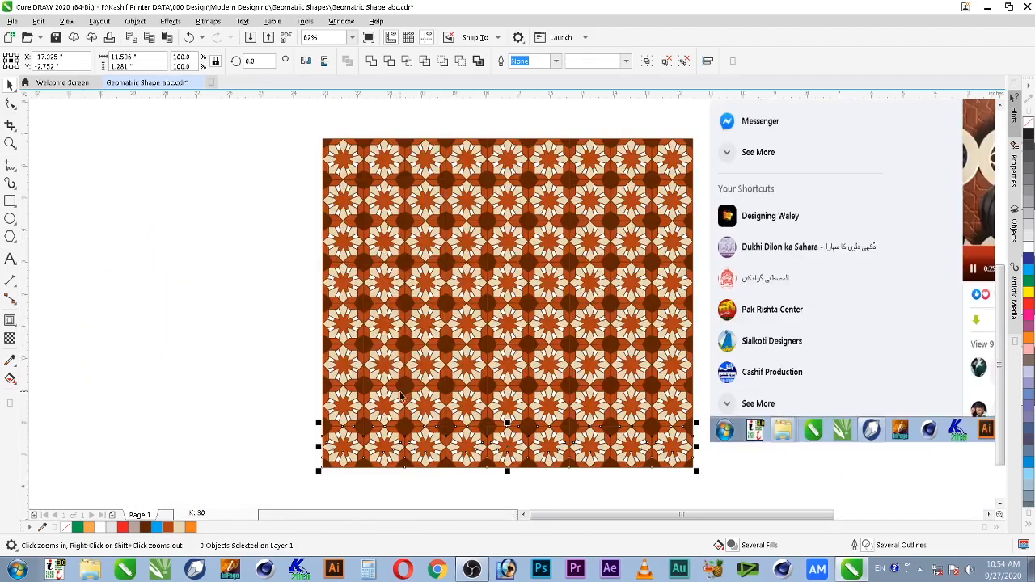
key("F2")
left_click_drag(492, 180, 669, 272)
key("F2")
left_click_drag(395, 222, 537, 323)
key("F2")
left_click_drag(397, 266, 584, 397)
key("F4")
key("F2")
left_click_drag(189, 271, 450, 405)
key("F2")
left_click_drag(234, 204, 441, 369)
key("F2")
left_click_drag(292, 287, 449, 382)
scroll(451, 382, "down", 2)
key("F2")
left_click_drag(194, 334, 340, 407)
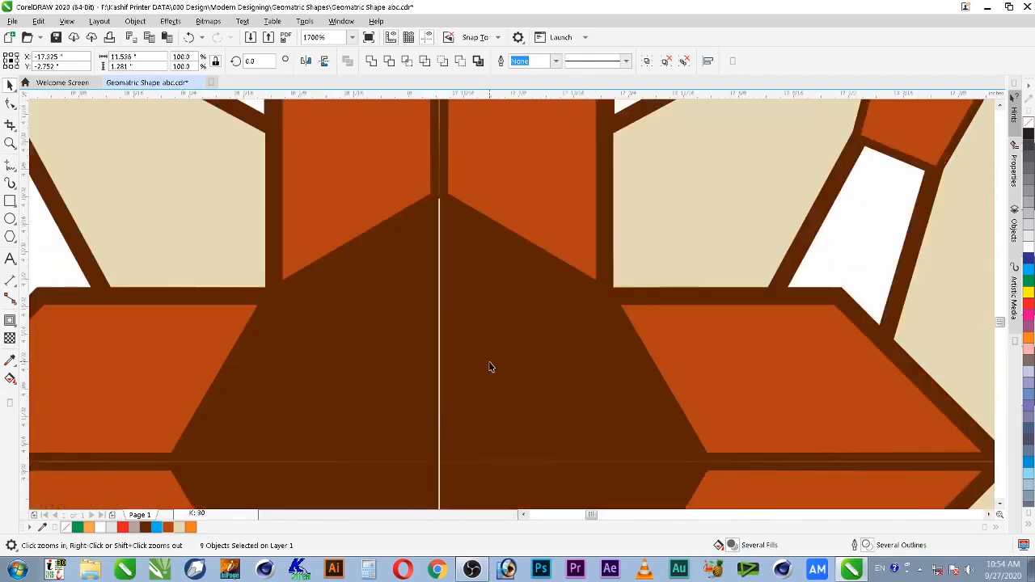
Select all 72 tiles and give them a dark brown 0.5 pt outline to close the gaps at their joints.
scroll(489, 367, "down", 8)
left_click_drag(578, 446, 695, 502)
key("F2")
left_click_drag(471, 309, 531, 335)
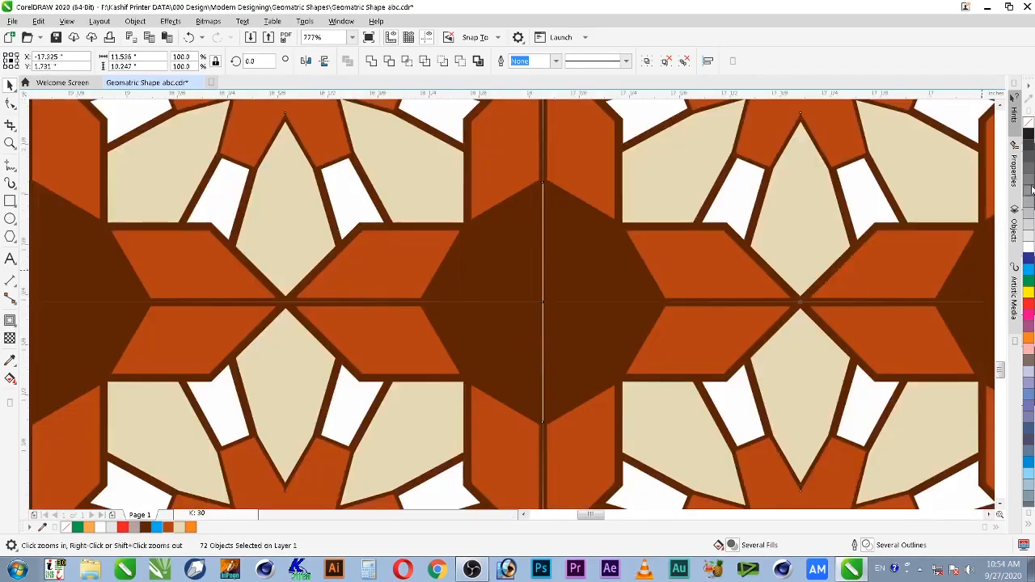
right_click(145, 528)
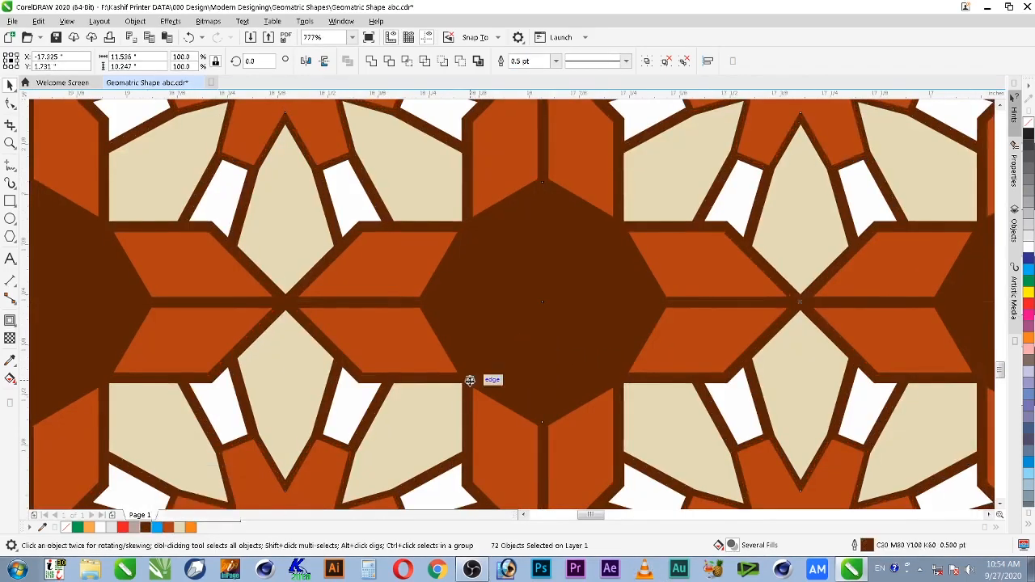
Move the complete tile pattern up beside the reference screenshot and save the file.
key("F4")
key("F2")
left_click_drag(186, 316, 286, 394)
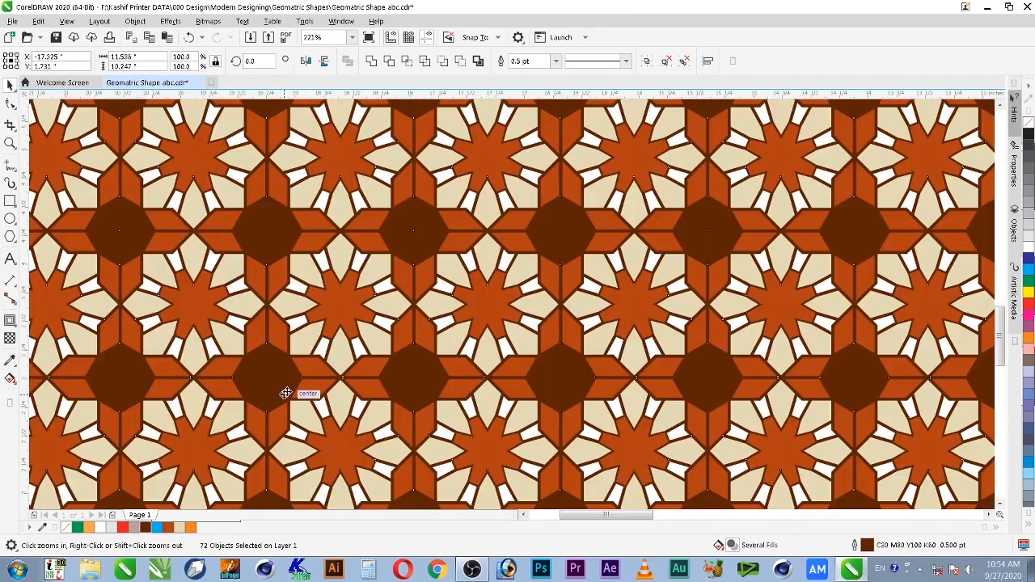
key("Escape")
key("F4")
left_click_drag(329, 332, 323, 149)
key("ctrl+s")
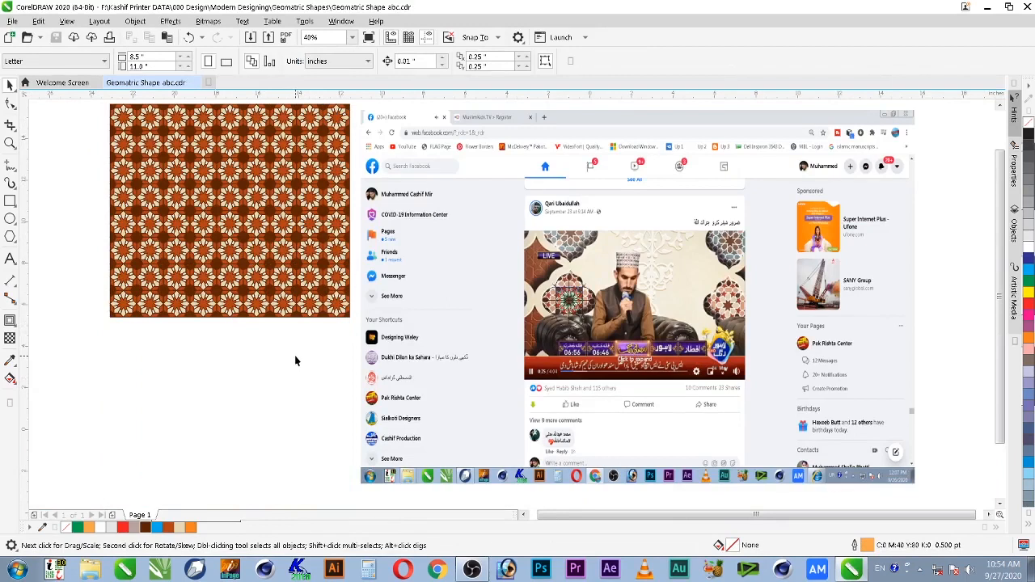
Duplicate the complete pattern below itself and delete 71 of the copy's tiles, keeping a single tile.
left_click(293, 149)
mouse_move(325, 115)
left_mouse_down()
mouse_move(330, 329)
mouse_move(316, 328)
mouse_move(357, 369)
left_mouse_up()
right_click(330, 329)
key("ctrl+u")
left_click_drag(101, 329, 412, 483)
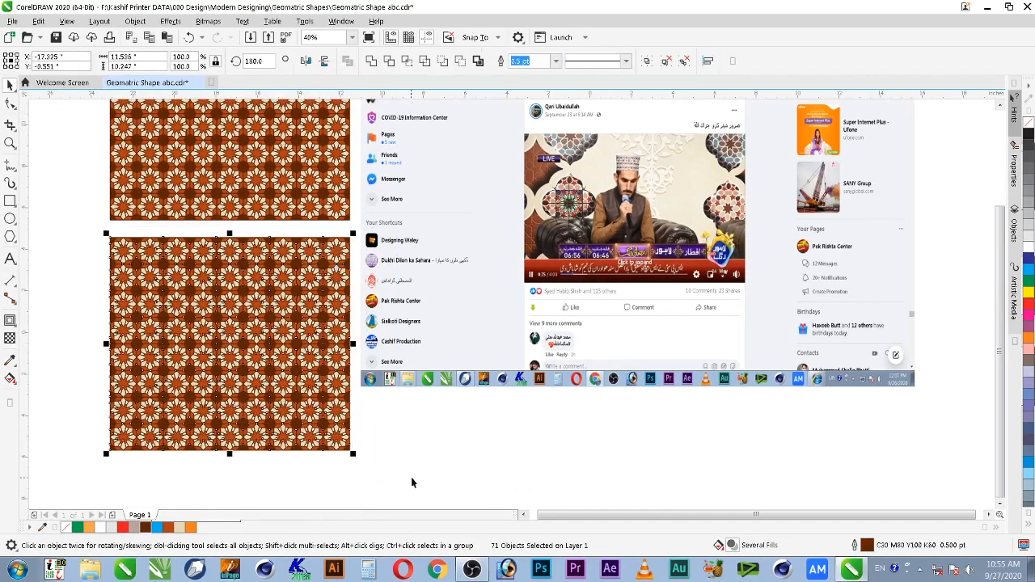
key("Delete")
Move the single remaining tile up next to the reference photo.
key("F2")
left_click_drag(292, 269, 667, 135)
left_click_drag(104, 391, 202, 472)
left_click_drag(165, 440, 603, 172)
Ungroup the single tile into its separate shapes.
key("F2")
left_click_drag(530, 115, 850, 281)
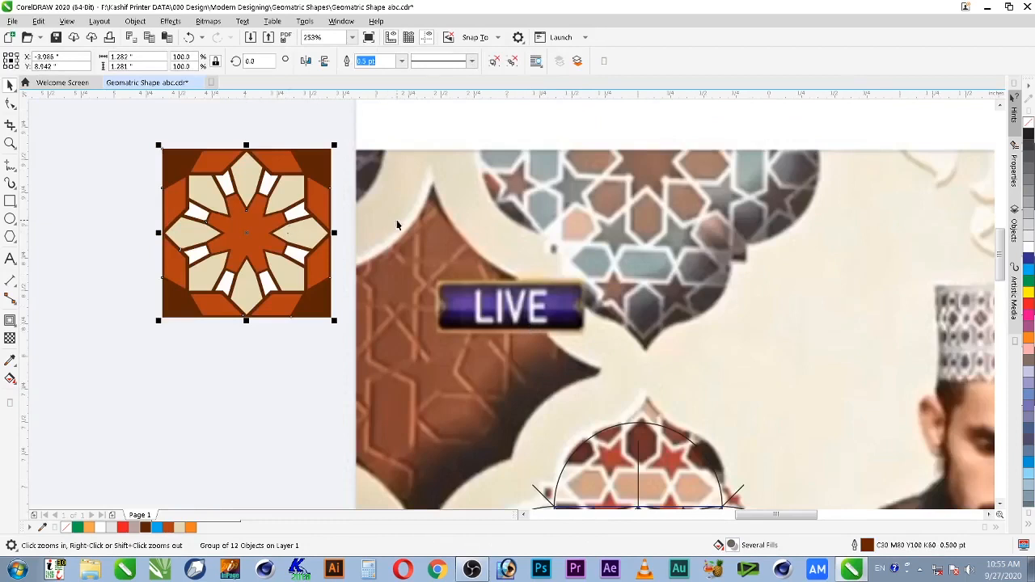
left_click(177, 168, "ctrl")
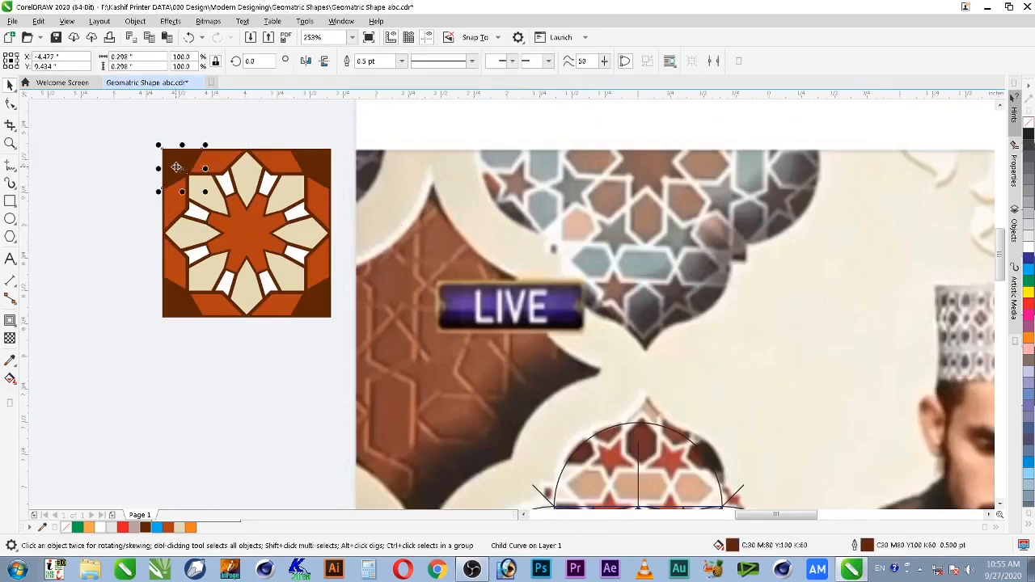
left_click(320, 164)
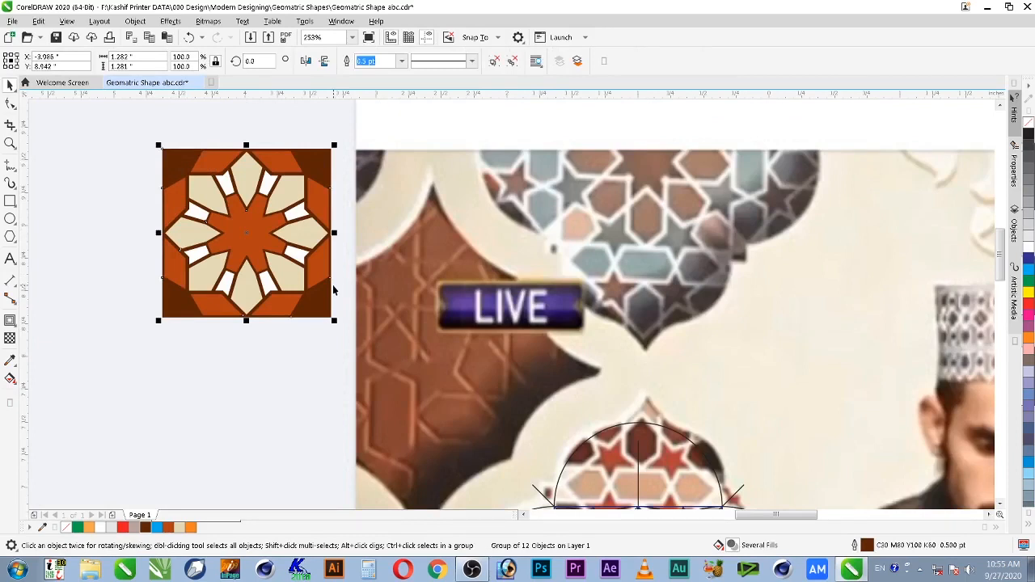
key("ctrl+u")
key("Escape")
Select the tile's four dark brown corner shapes and fill them with Orange.
left_click(316, 166)
left_click(176, 158, "shift")
left_click(182, 299, "shift")
left_click(315, 306, "shift")
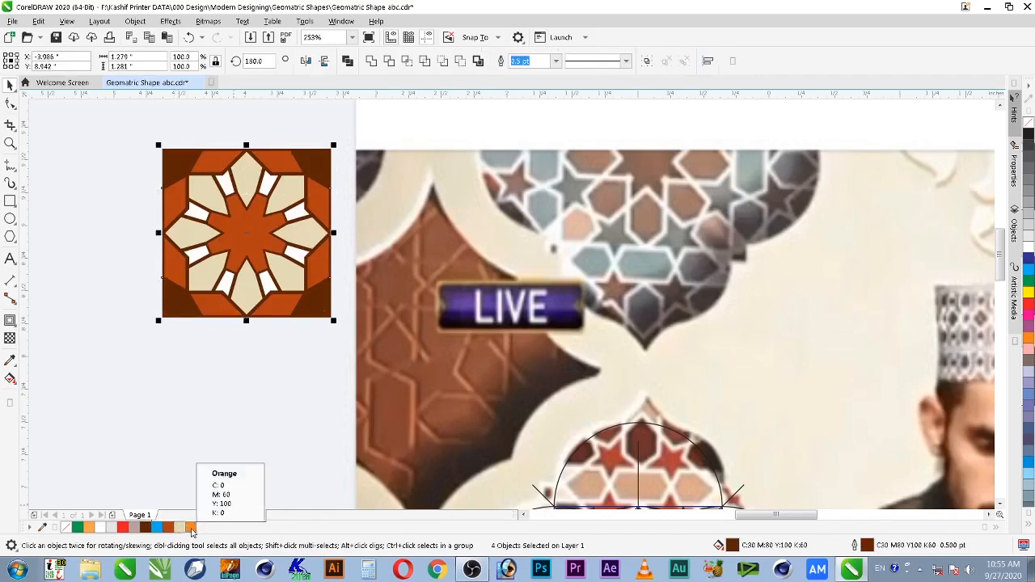
left_click(191, 527)
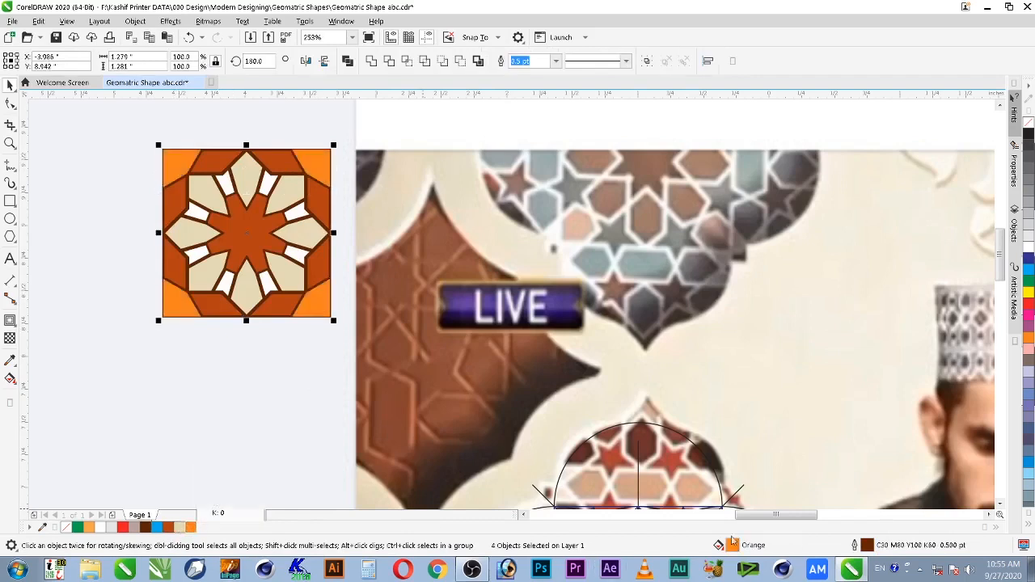
Set the four corner shapes' uniform fill to C0 M30 Y70 K0.
double_click(733, 545)
left_click(332, 155)
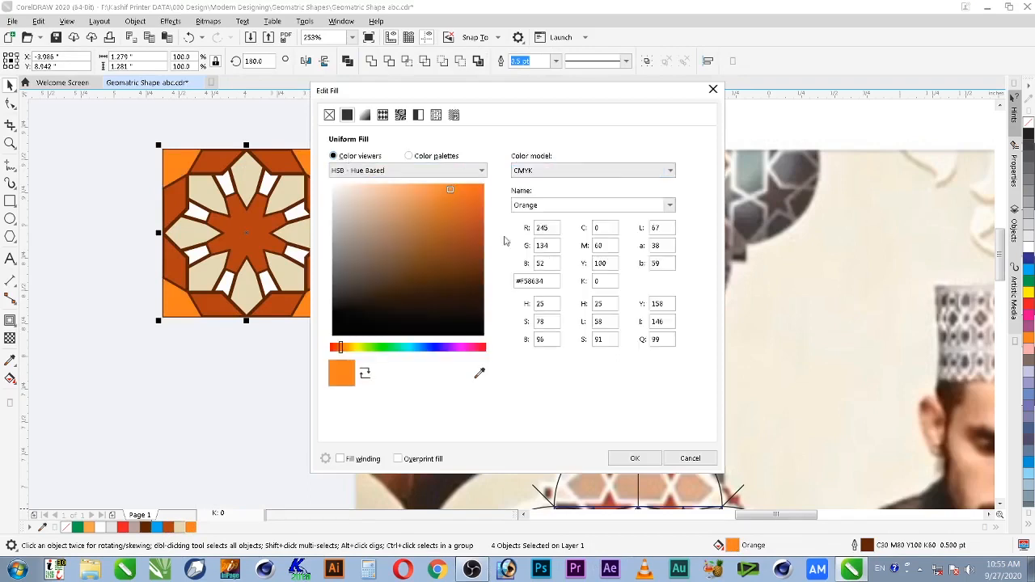
left_click_drag(608, 246, 582, 266)
double_click(600, 264)
type("70")
key("Tab")
key("shift+Tab")
key("shift+Tab")
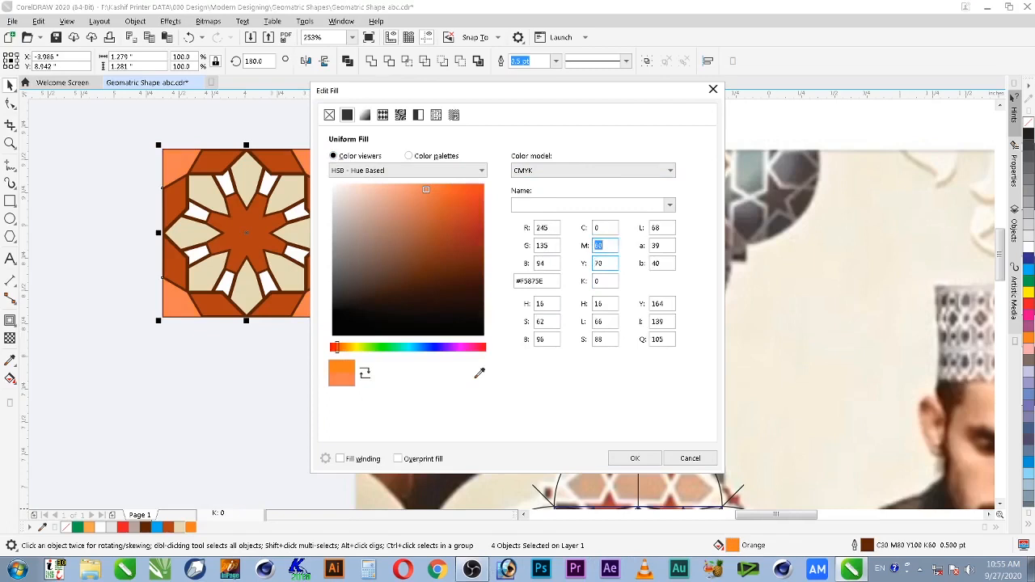
type("30")
key("Tab")
key("shift+Tab")
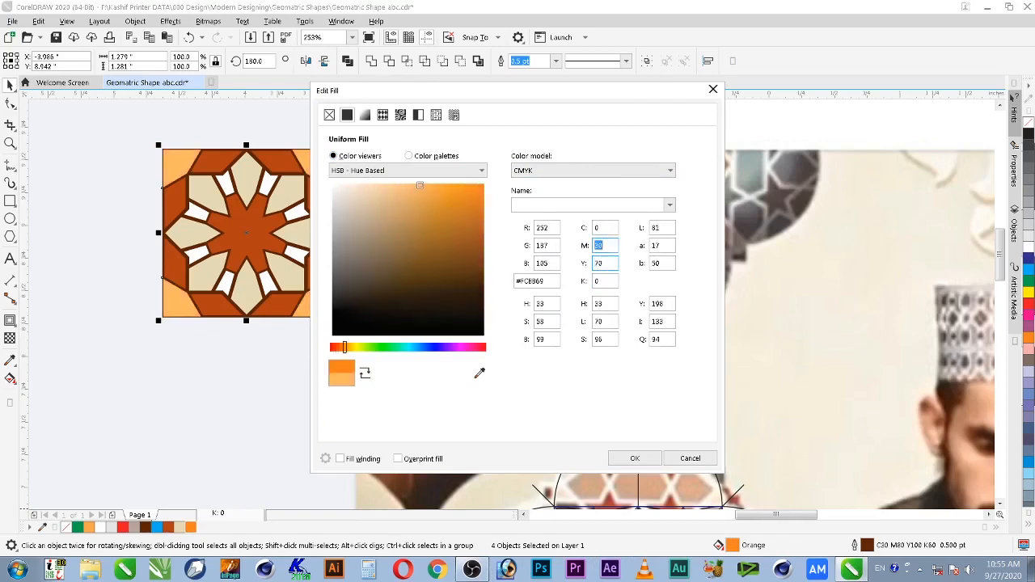
key("Return")
Lighten the four corner shapes' fill to a peach of C0 M20 Y40 K0.
double_click(734, 546)
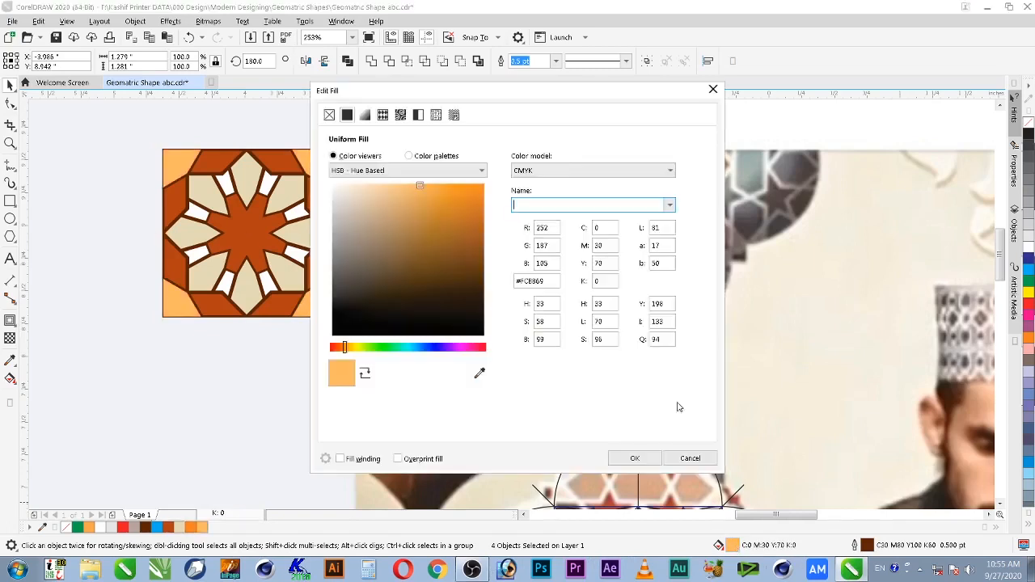
double_click(598, 245)
type("20")
key("Tab")
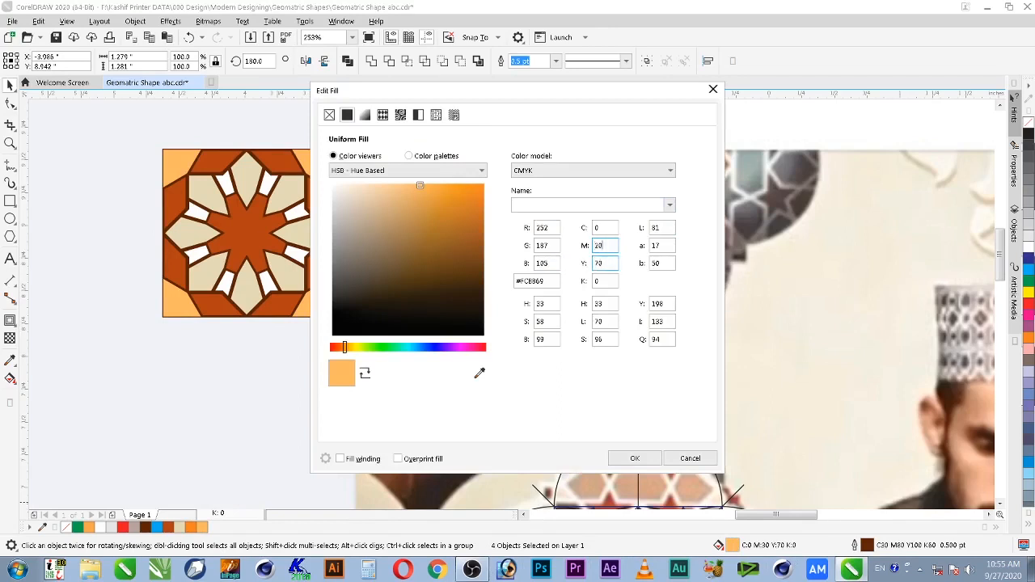
type("40")
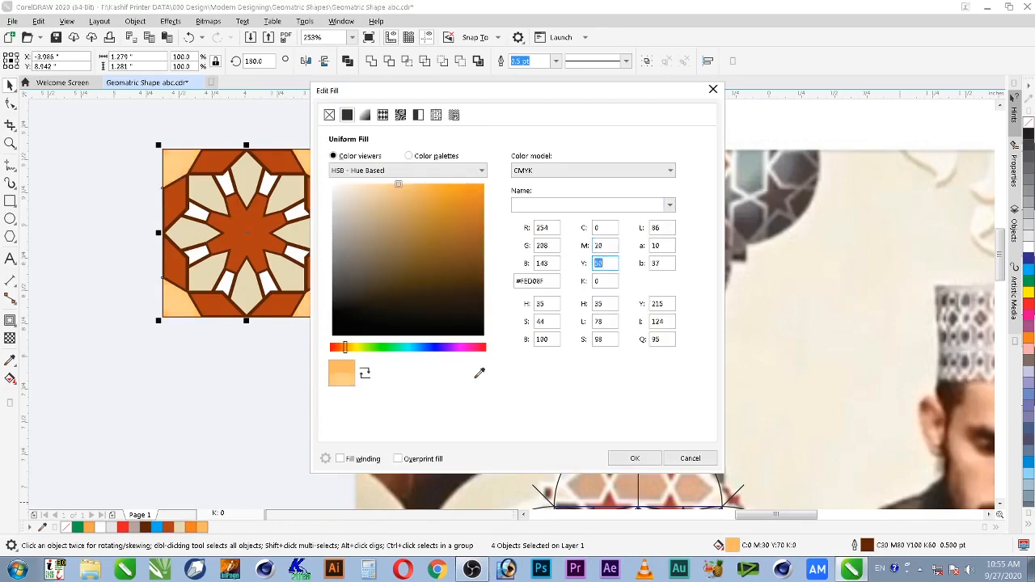
key("Tab")
key("Return")
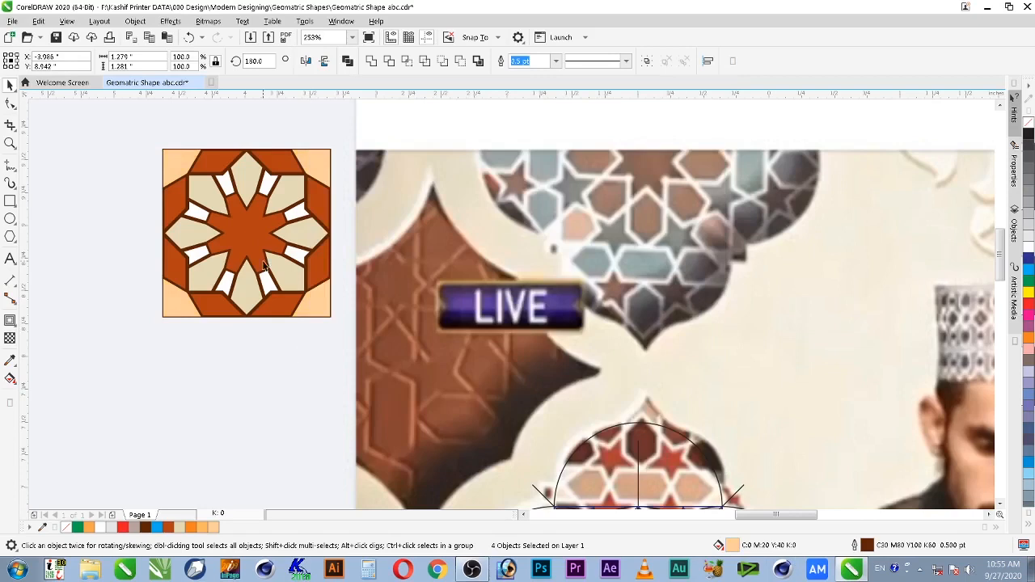
Select the rust-coloured outer band shapes and set their uniform fill to cyan 50 and magenta 0.
left_click(208, 159)
left_click_drag(277, 163, 283, 179)
key("ctrl+z")
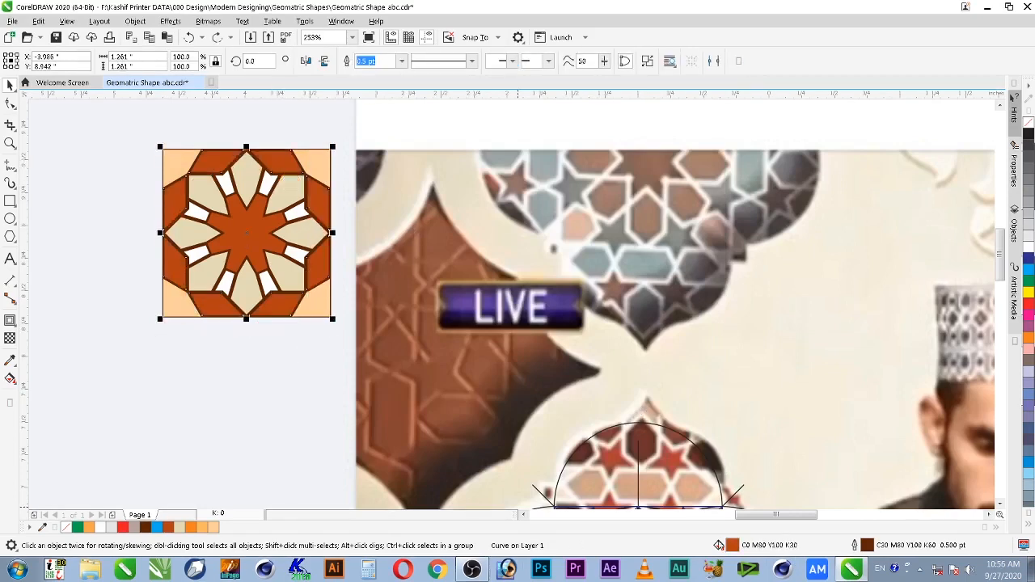
double_click(732, 546)
left_click_drag(513, 96, 289, 213)
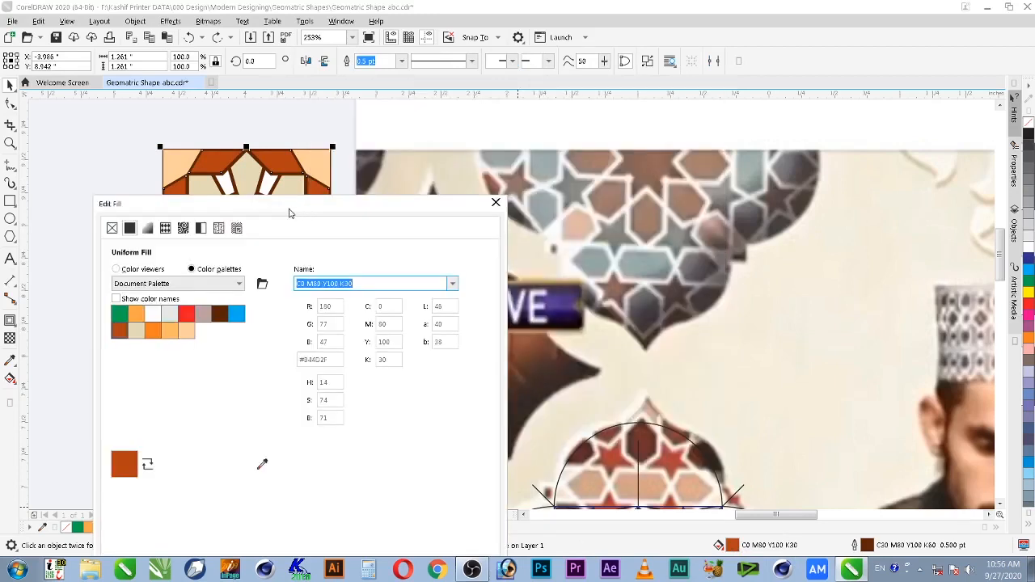
left_click(391, 307)
left_click(394, 341)
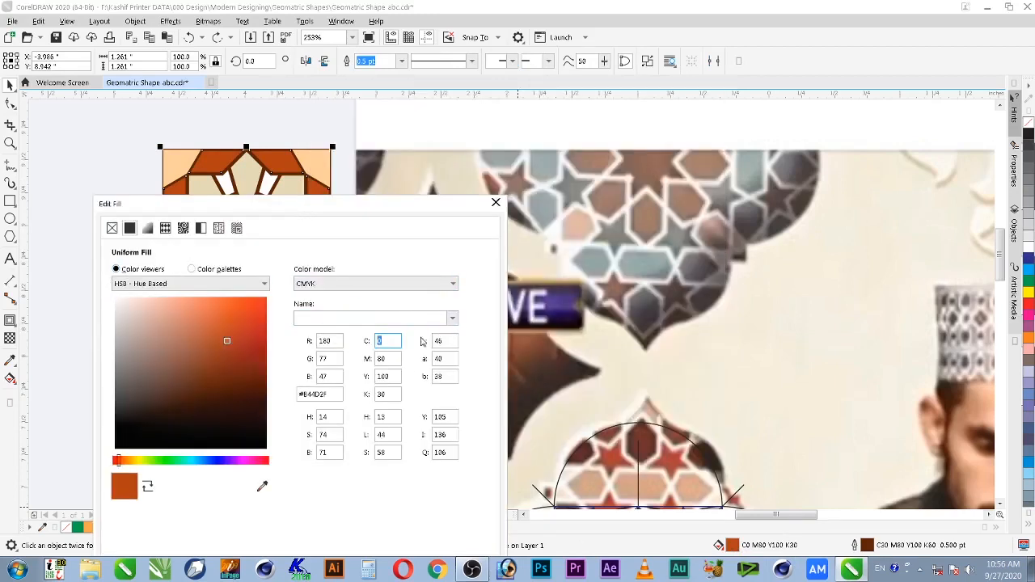
type("50")
key("Tab")
type("0")
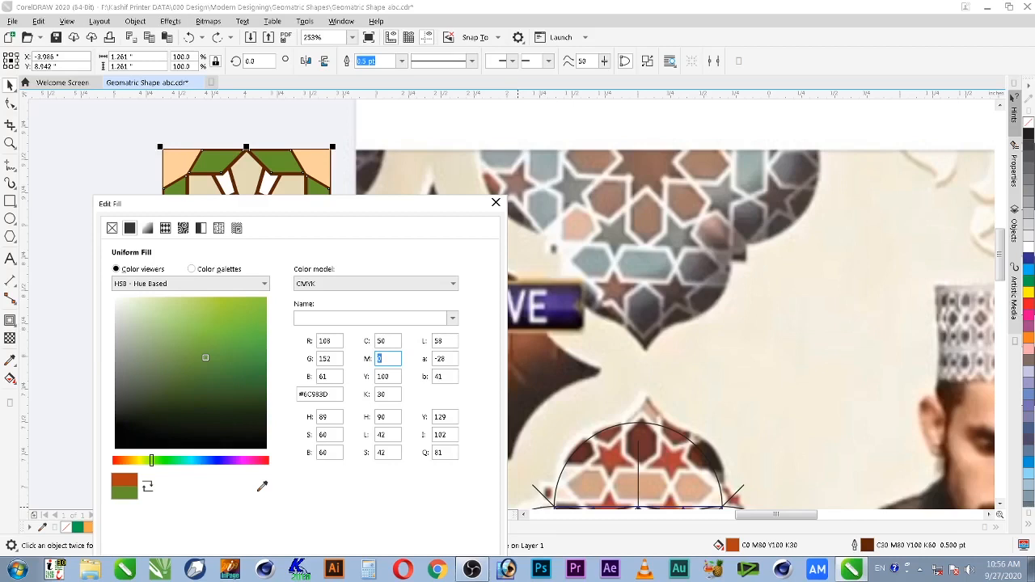
Set the outer band fill to magenta 30, yellow 0 and black 70.
key("Tab")
key("shift+Tab")
type("30")
key("Tab")
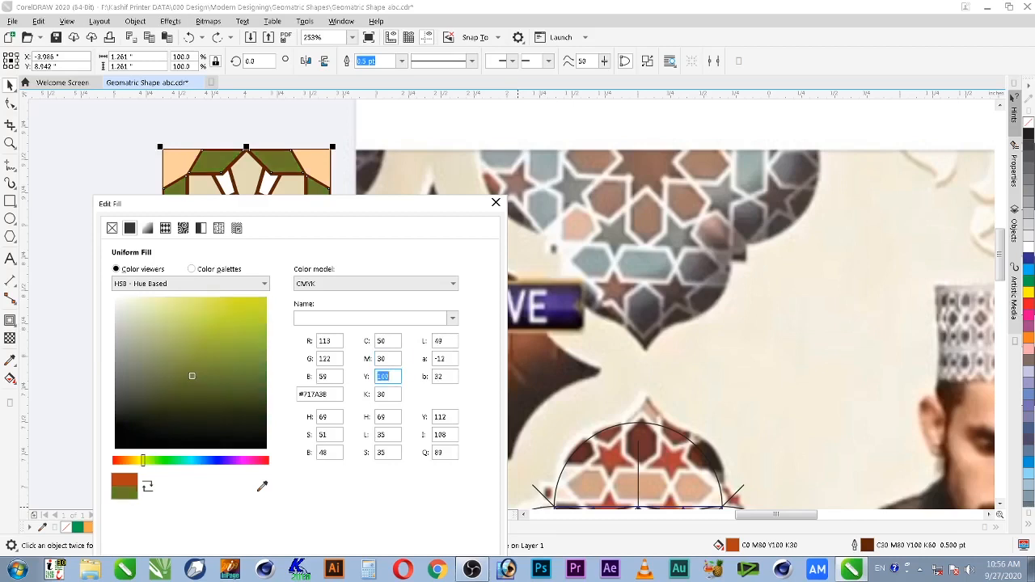
type("0")
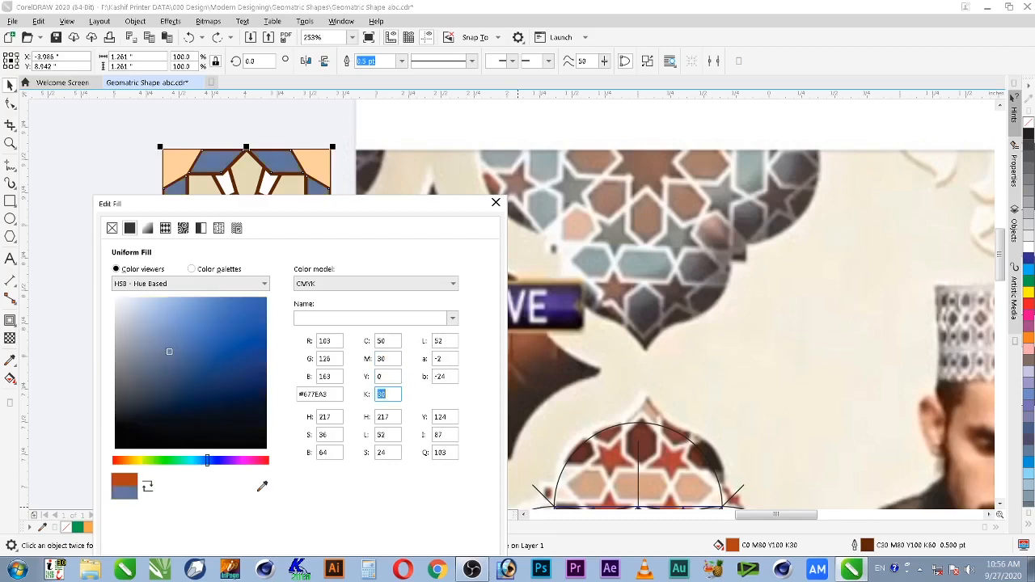
key("Tab")
type("70")
Reduce the outer band fill to cyan 30 and magenta 10.
key("shift+Tab")
key("shift+Tab")
key("shift+Tab")
type("30")
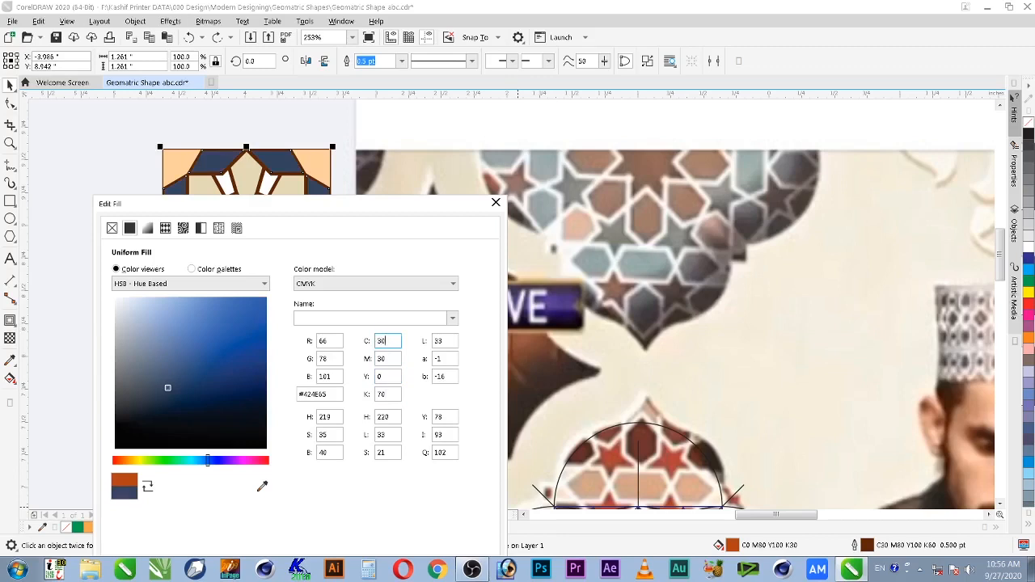
key("Tab")
type("10")
key("Tab")
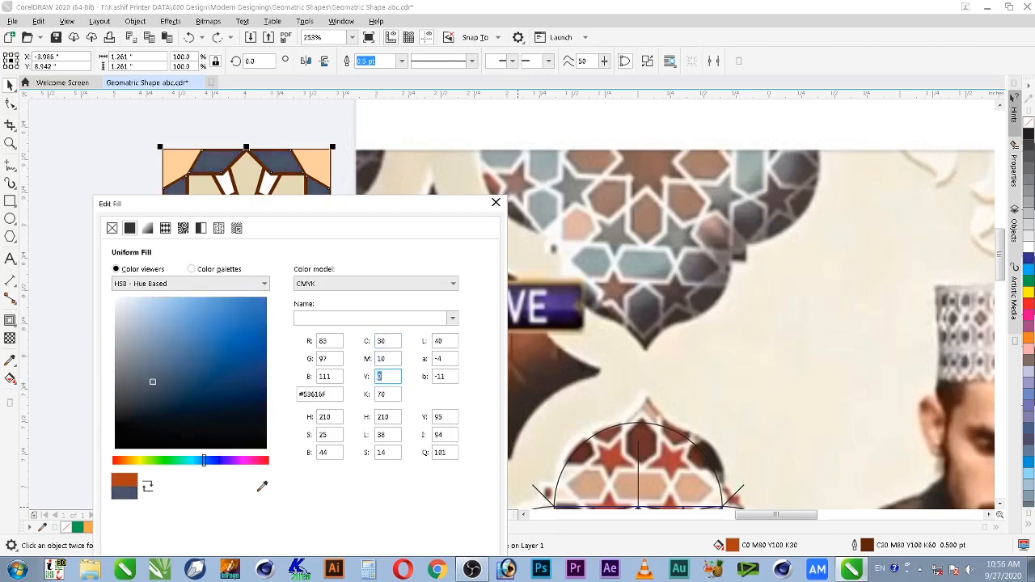
Set the outer band fill to magenta 0 and black 50.
key("Tab")
key("shift+Tab")
key("shift+Tab")
type("0")
key("Tab")
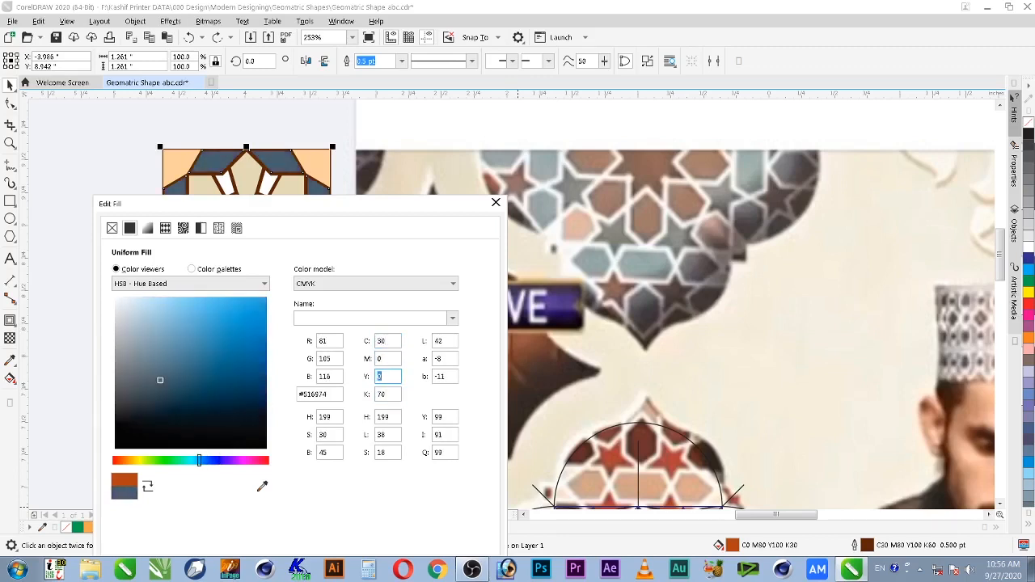
key("Tab")
key("shift+Tab")
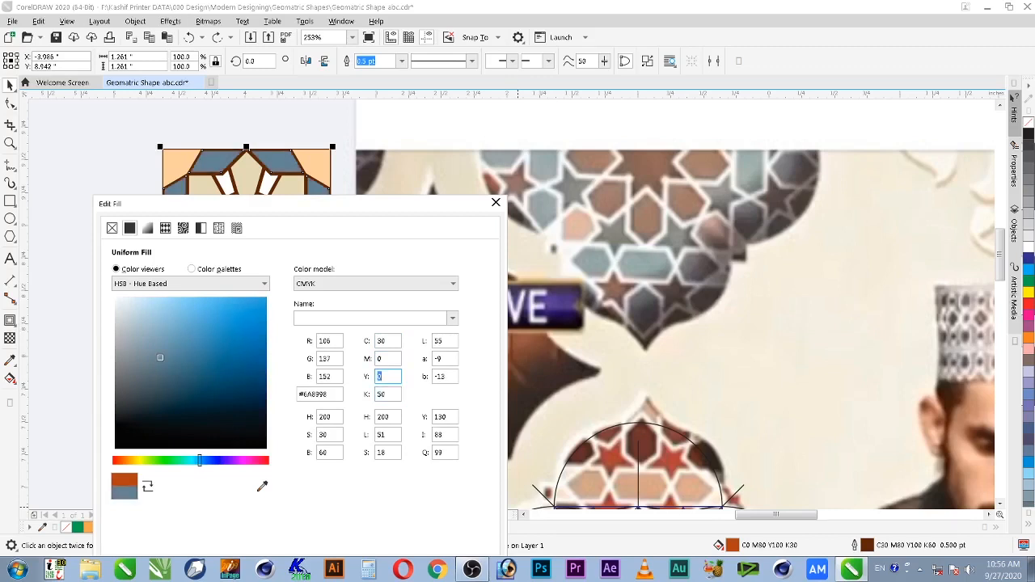
Set the outer band fill's yellow to 20 and apply the teal colour C30 M0 Y20 K50.
type("30")
key("Tab")
key("shift+Tab")
type("20")
key("Tab")
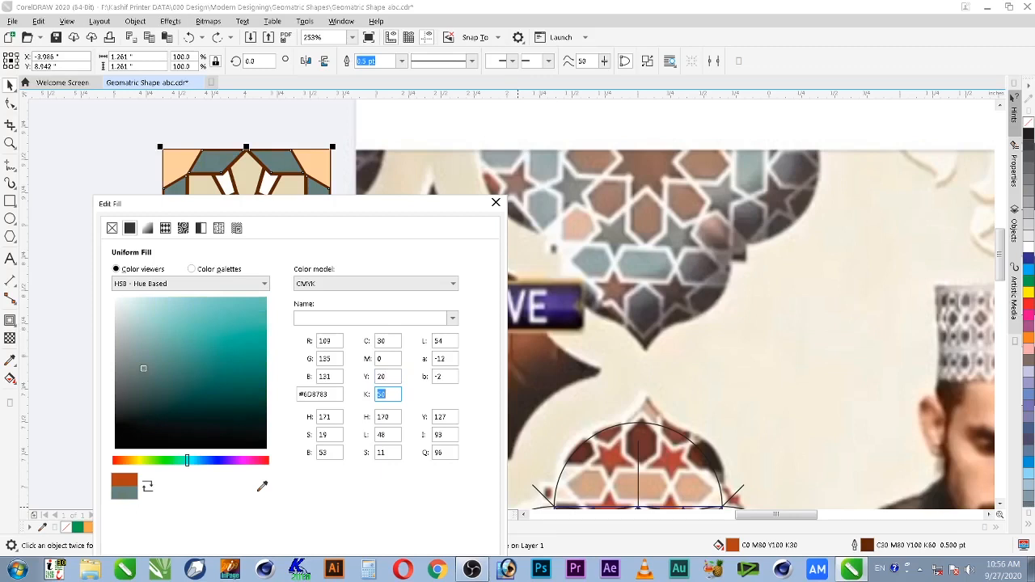
key("shift+Tab")
key("Return")
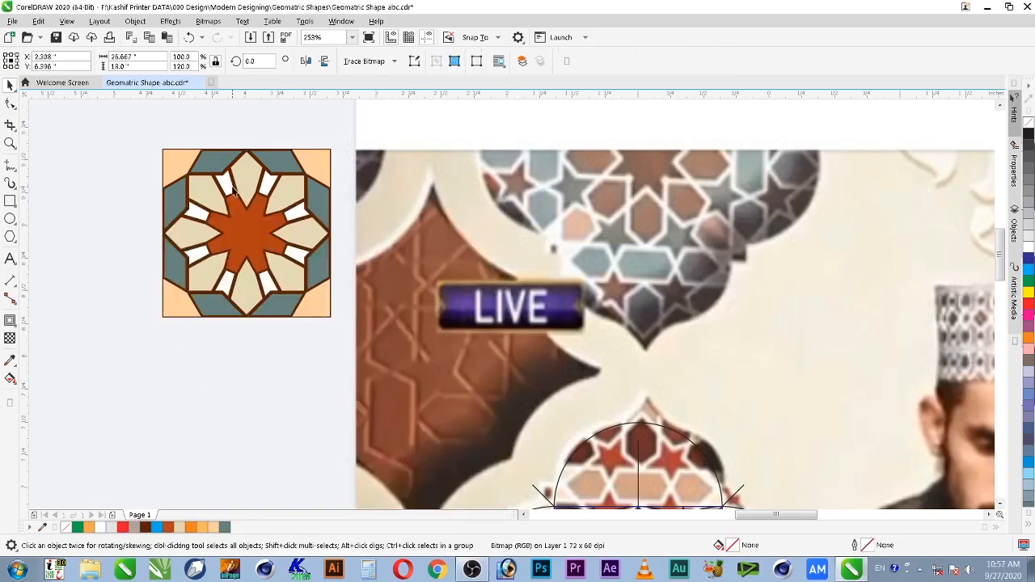
Recolour the dark brown border shape behind the teal outer band shapes white.
key("z")
left_click_drag(127, 127, 377, 245)
key("space")
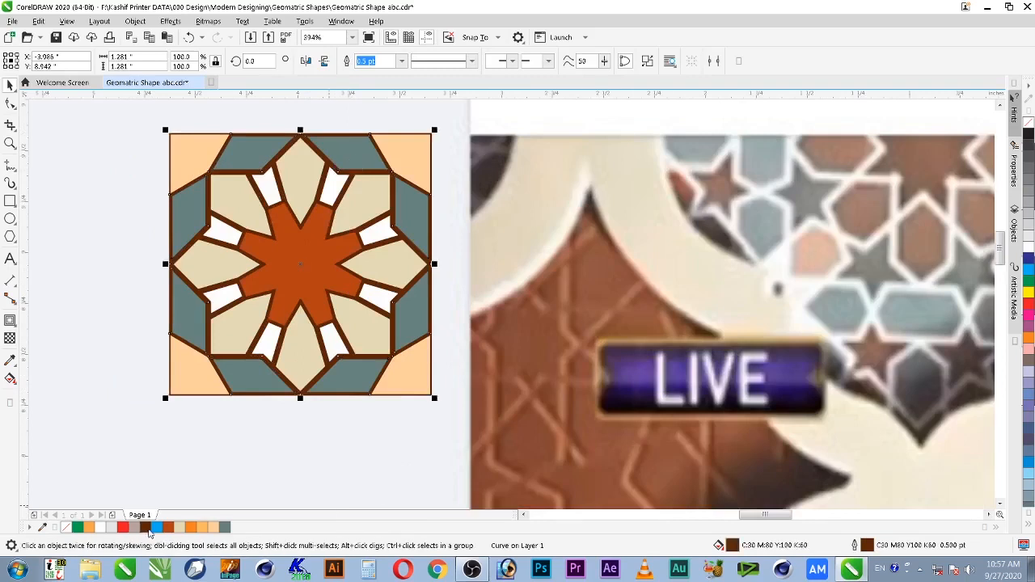
right_click(100, 528)
Select the brown backing rectangle behind the tile and make its fill and outline white.
left_click(202, 159)
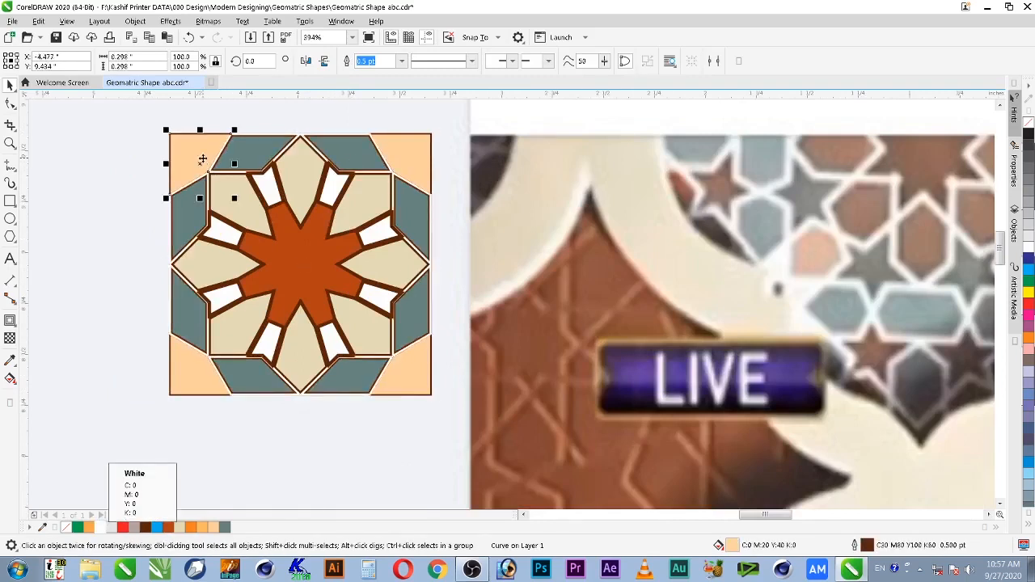
left_click(208, 154, "alt")
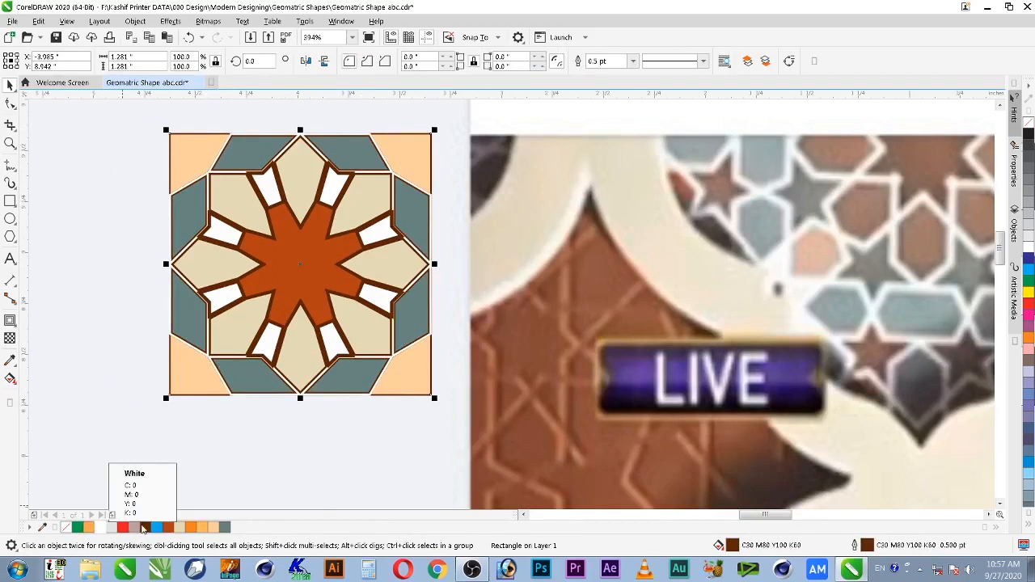
double_click(101, 527)
key("Escape")
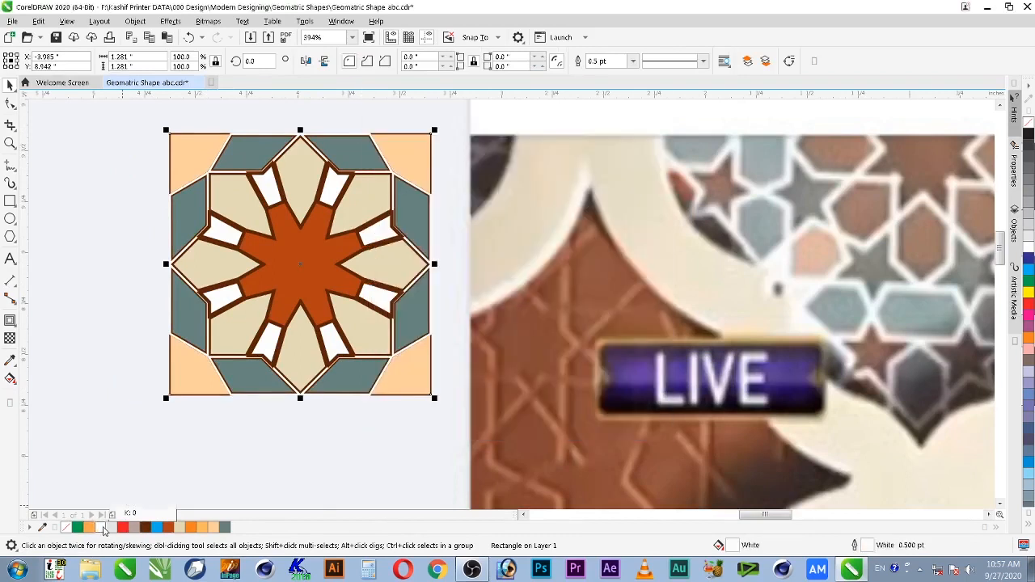
left_click(136, 275)
left_click_drag(186, 180, 179, 240)
key("ctrl+z")
right_click(191, 149)
left_click(182, 160)
left_click(185, 148)
left_click_drag(185, 147, 178, 177)
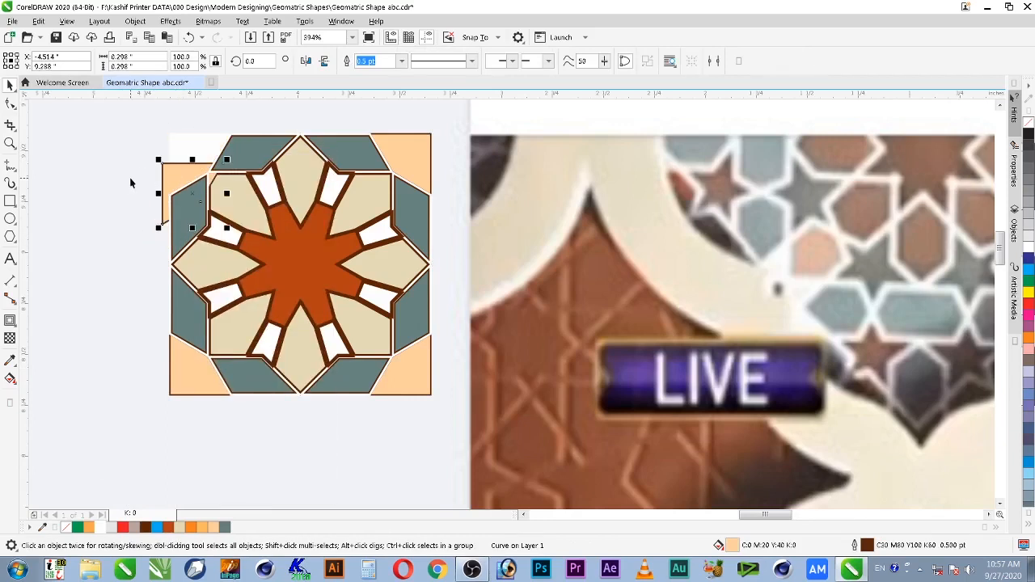
key("ctrl+z")
Replace the dark brown outline of the upper-left peach corner shape with a light one.
key("F2")
left_click_drag(156, 120, 280, 228)
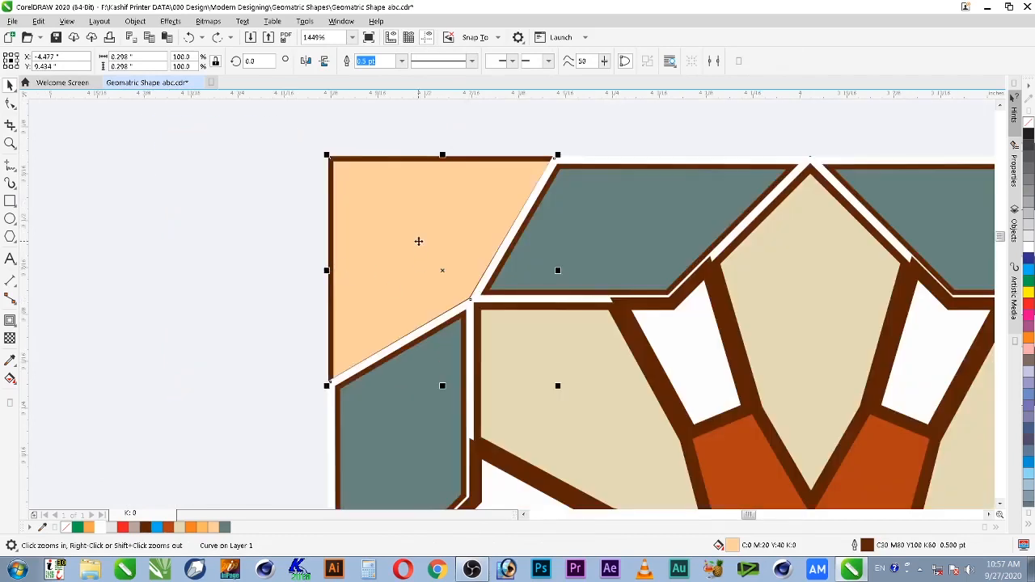
left_click_drag(495, 202, 430, 178)
key("ctrl+z")
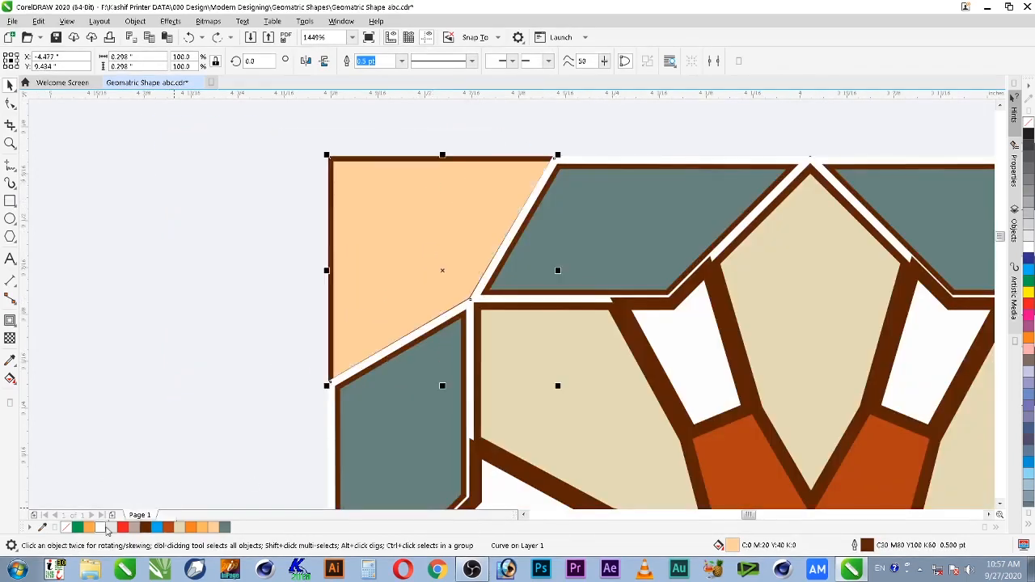
right_click(109, 526)
Select the peach corner shapes around the tile and give them the same light outline.
scroll(207, 350, "down", 2)
key("F4")
key("F2")
left_click_drag(469, 221, 597, 290)
left_click(428, 220, "shift")
left_click(432, 363, "shift")
left_click(298, 365, "shift")
right_click(110, 526)
Make the fill and outline of the brown inner border shape around the small white pieces white.
key("F2")
left_click_drag(233, 166, 925, 451)
key("Escape")
left_click_drag(233, 216, 261, 228)
key("ctrl+z")
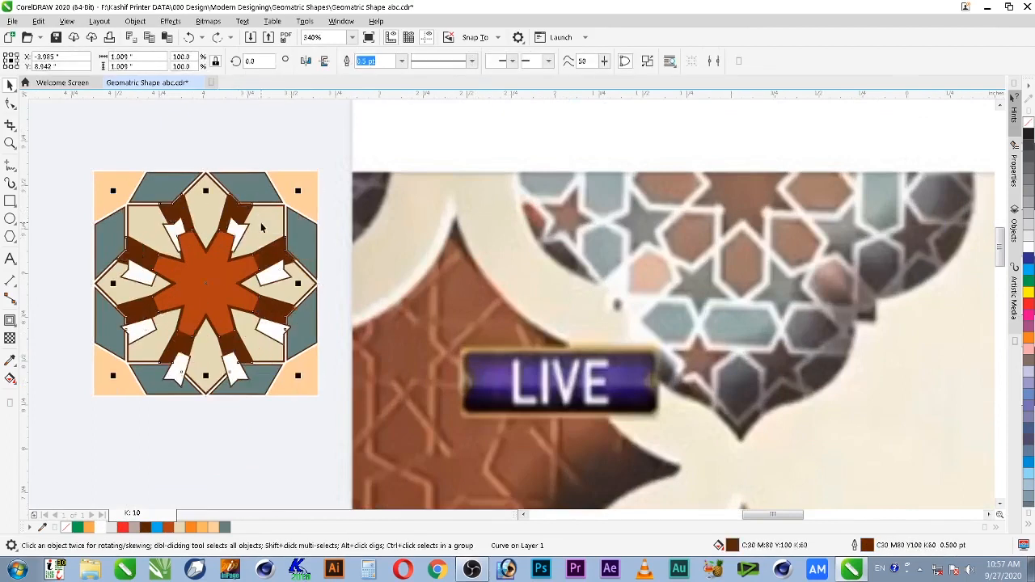
key("ctrl+z")
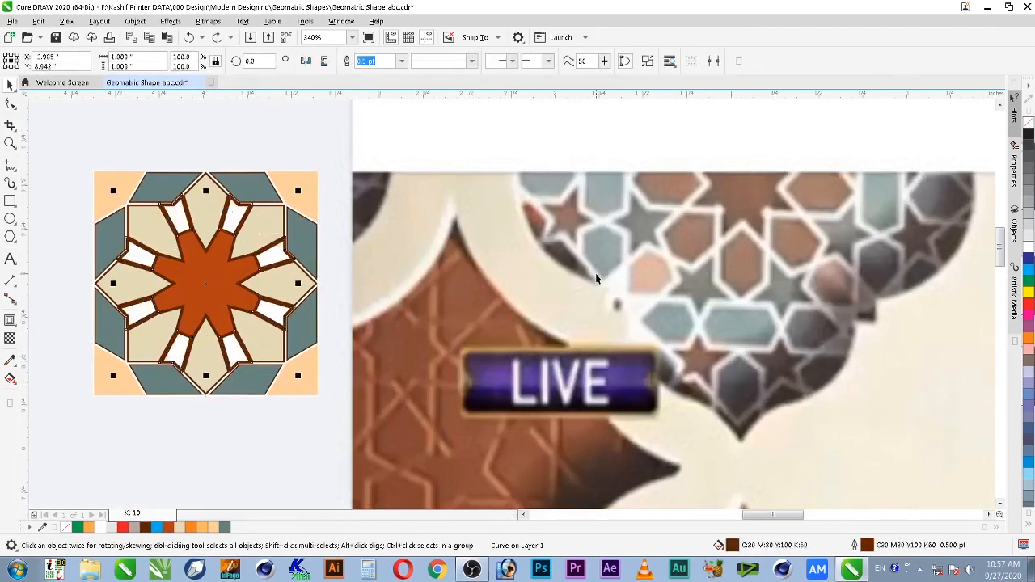
left_click(101, 529)
right_click(101, 529)
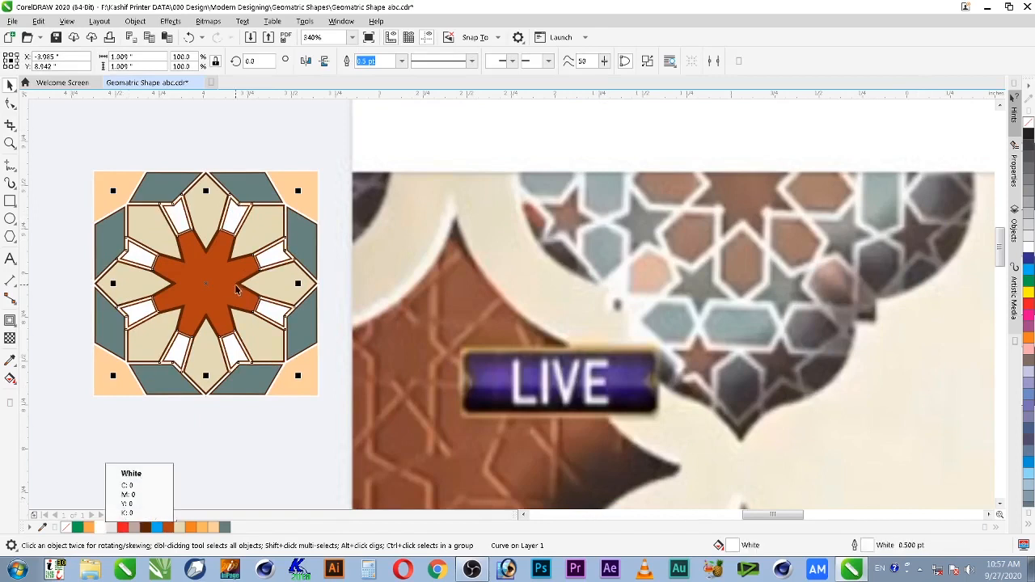
Give the beige petals around the central star a white outline.
left_click(236, 218)
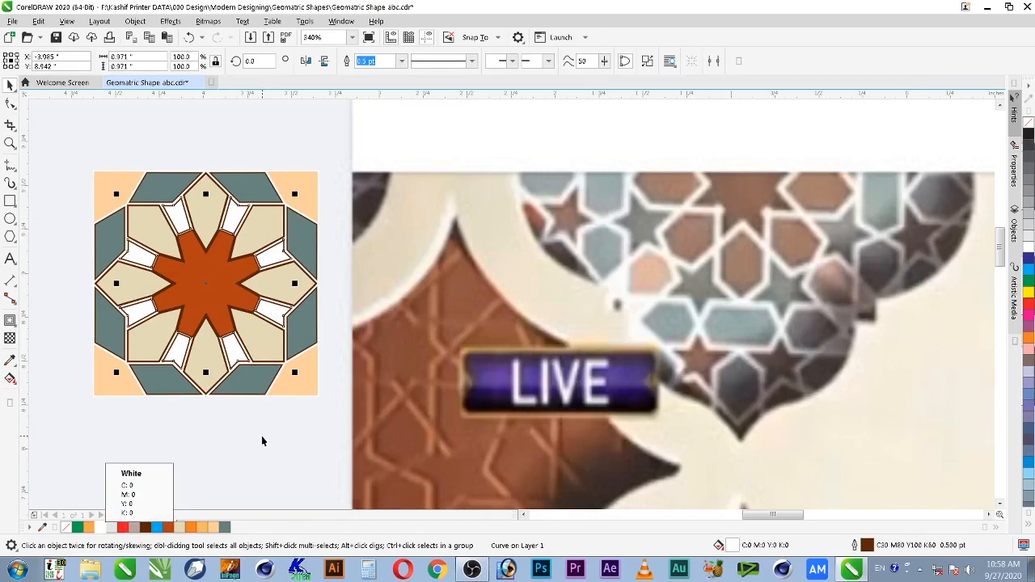
left_click(214, 203)
left_click_drag(267, 229, 280, 245)
key("ctrl+z")
right_click(100, 527)
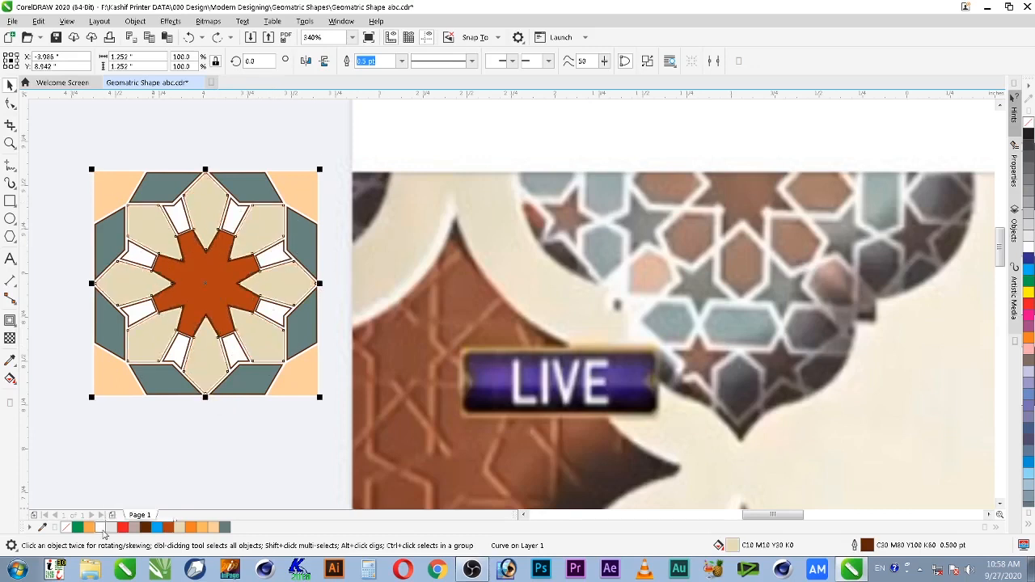
Move the beige petals aside and make the fill and outline of the dark brown shape behind them white.
left_click(203, 203, "alt")
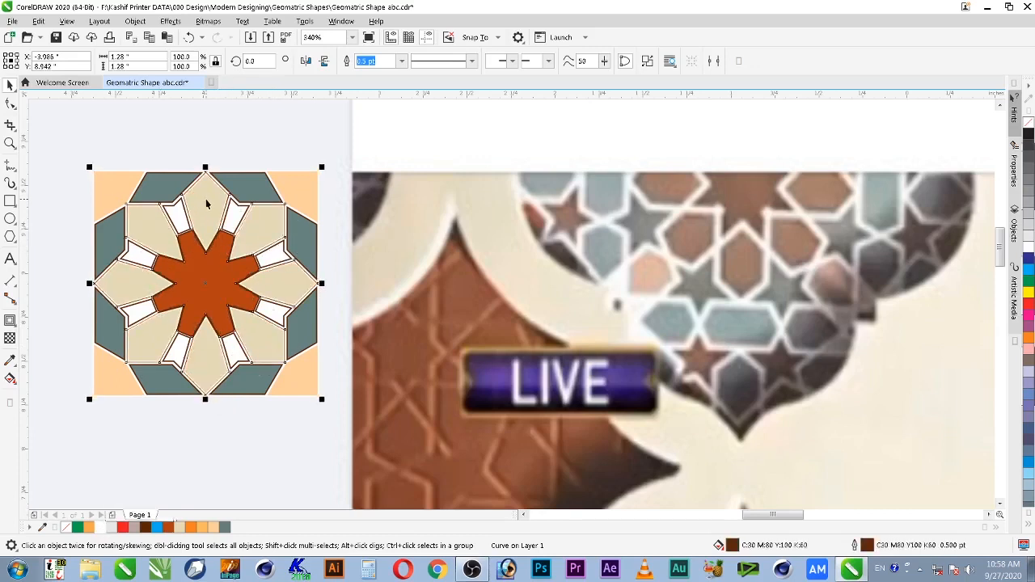
left_click_drag(208, 203, 224, 251)
left_click(209, 201)
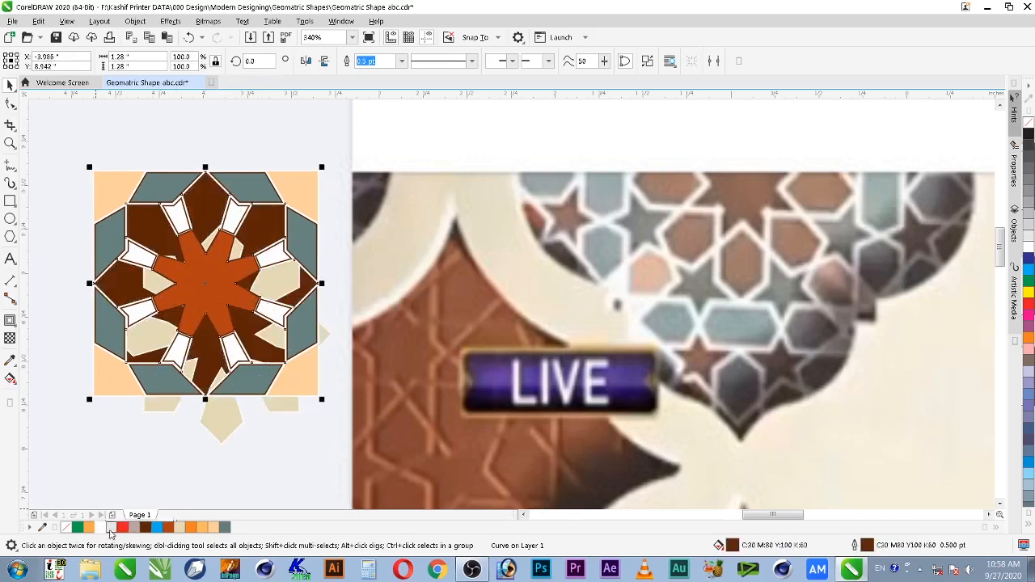
right_click(100, 527)
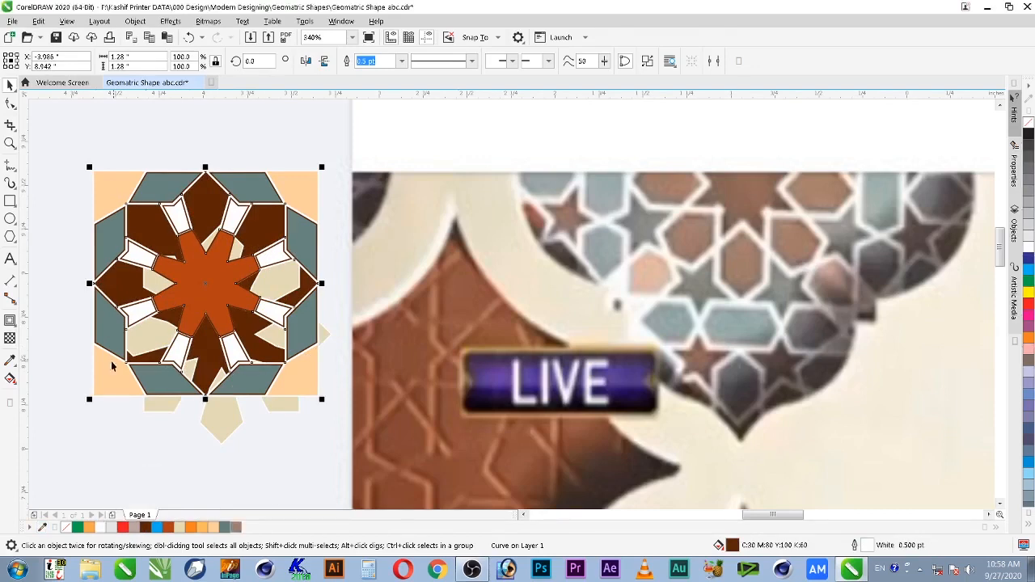
left_click(235, 527)
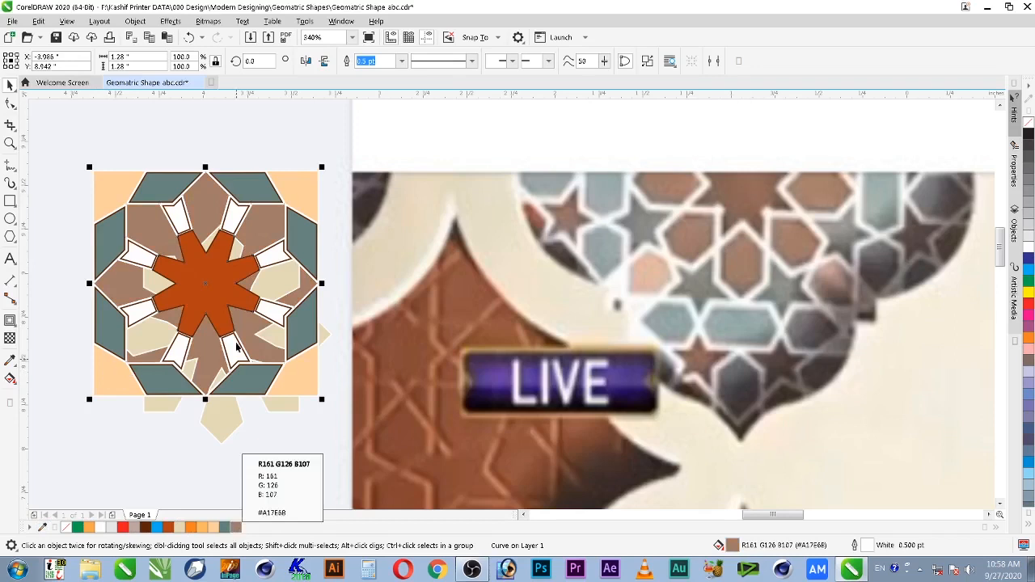
left_click(100, 527)
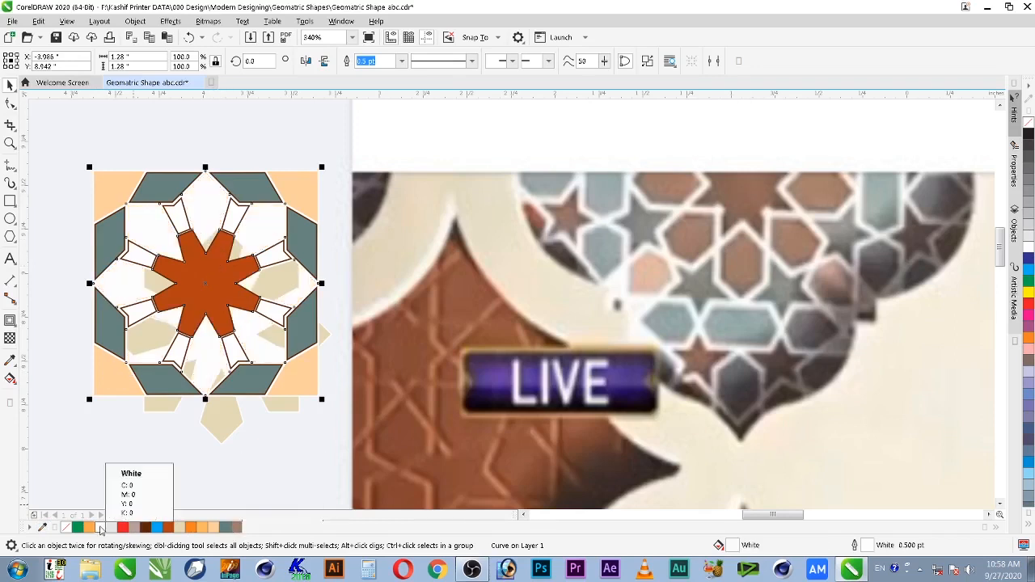
Return the petals to their place around the central star and fill them with brown R161 G126 B107.
left_click(279, 295, "shift")
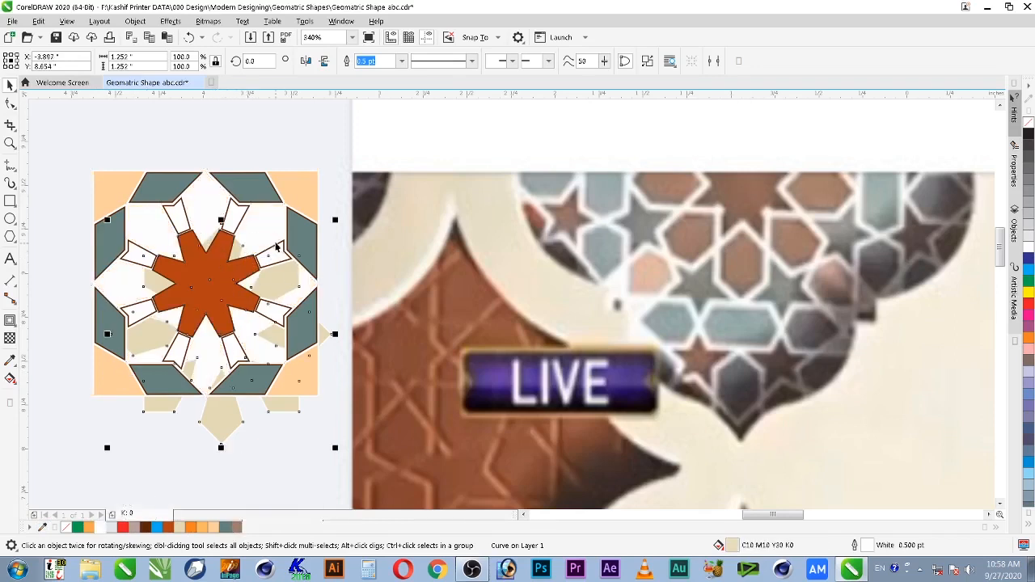
key("ctrl+l")
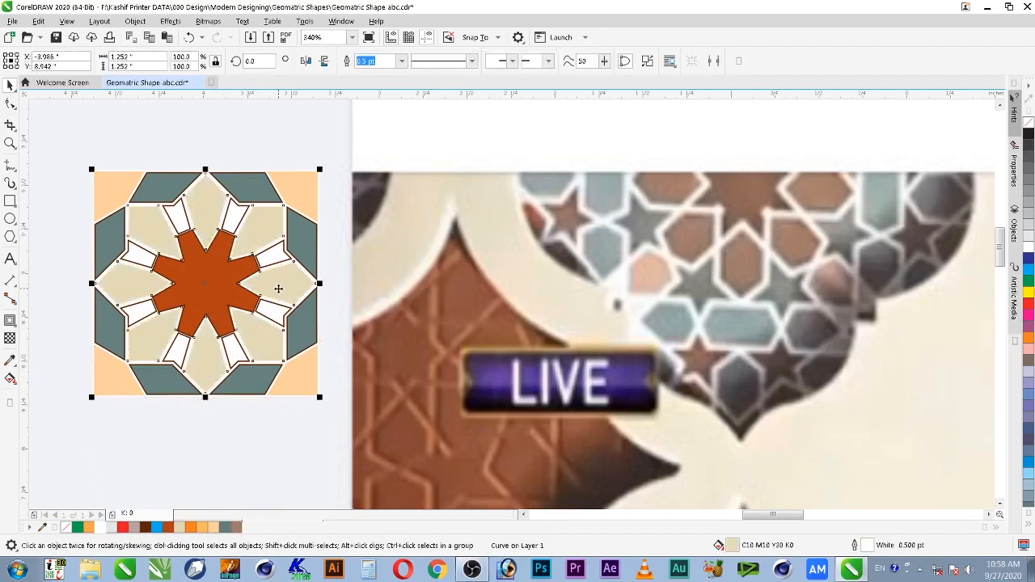
left_click(234, 527)
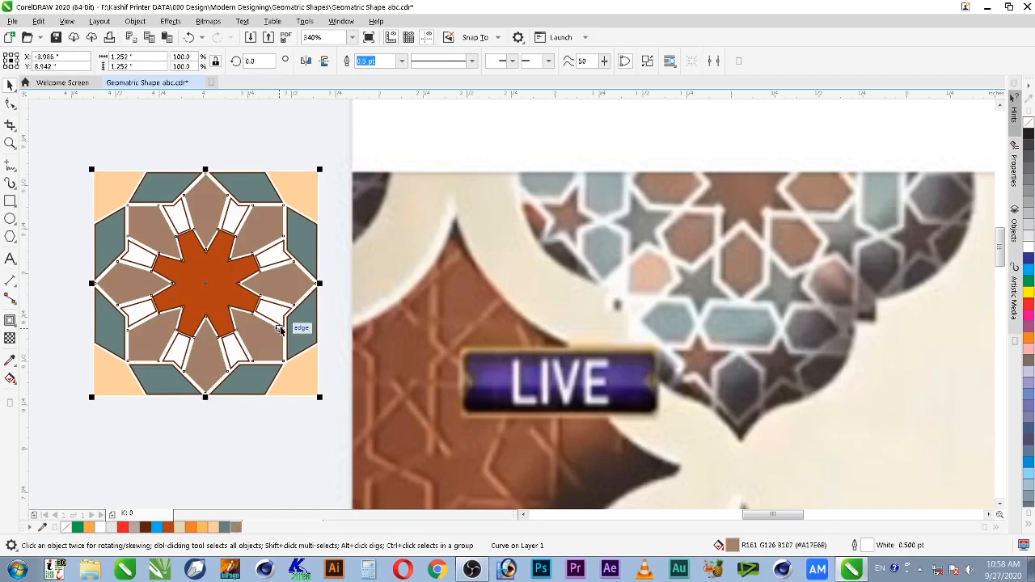
Give the teal outer shapes a white outline and set their fill to grey #848788.
left_click(269, 371)
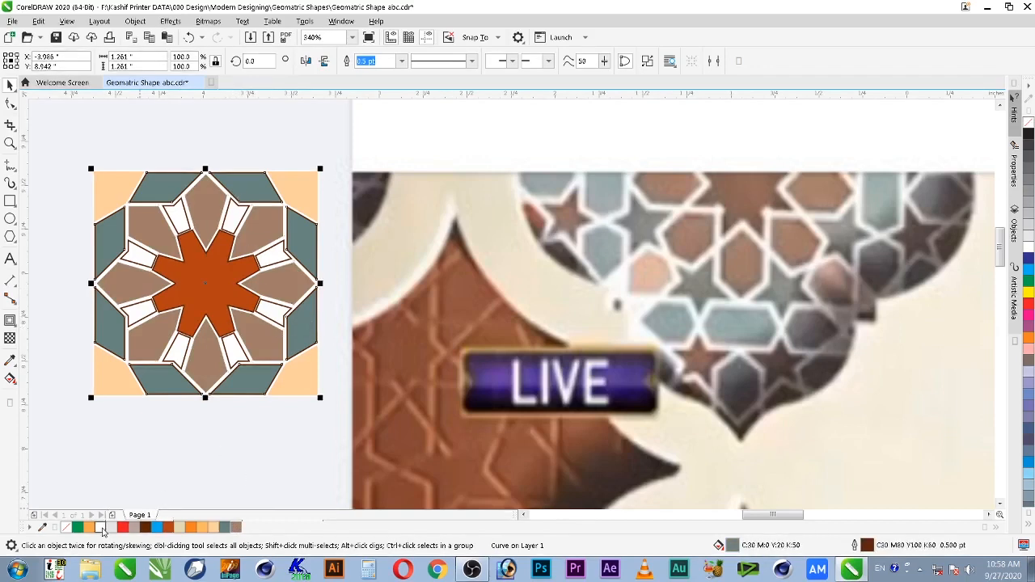
right_click(101, 528)
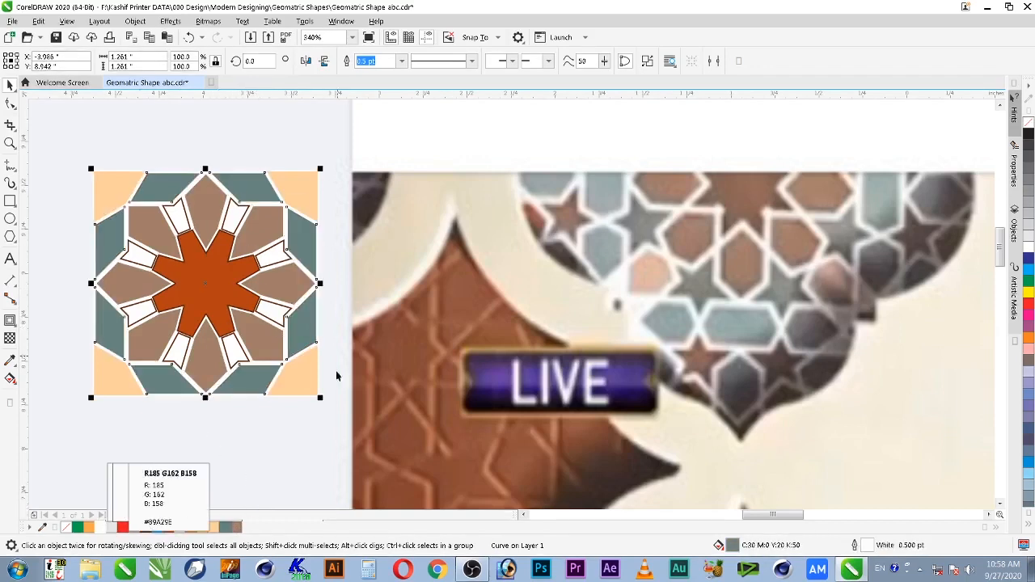
double_click(735, 546)
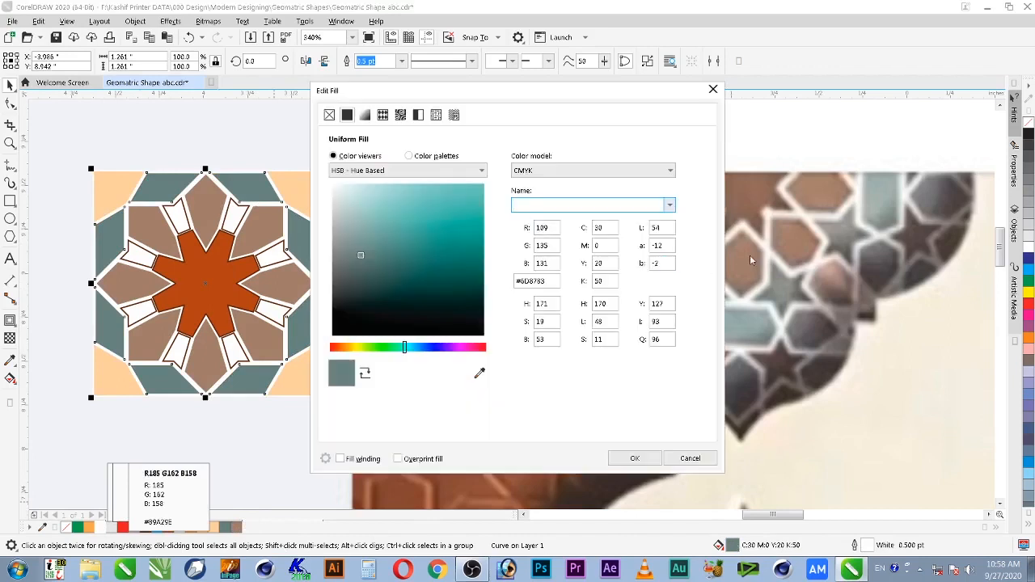
left_click(342, 255)
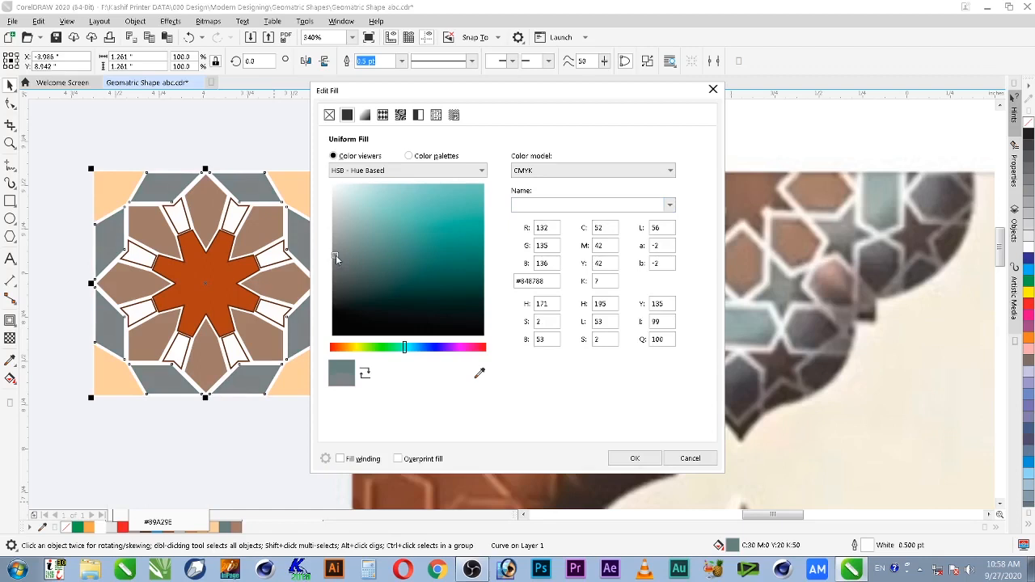
left_click(627, 459)
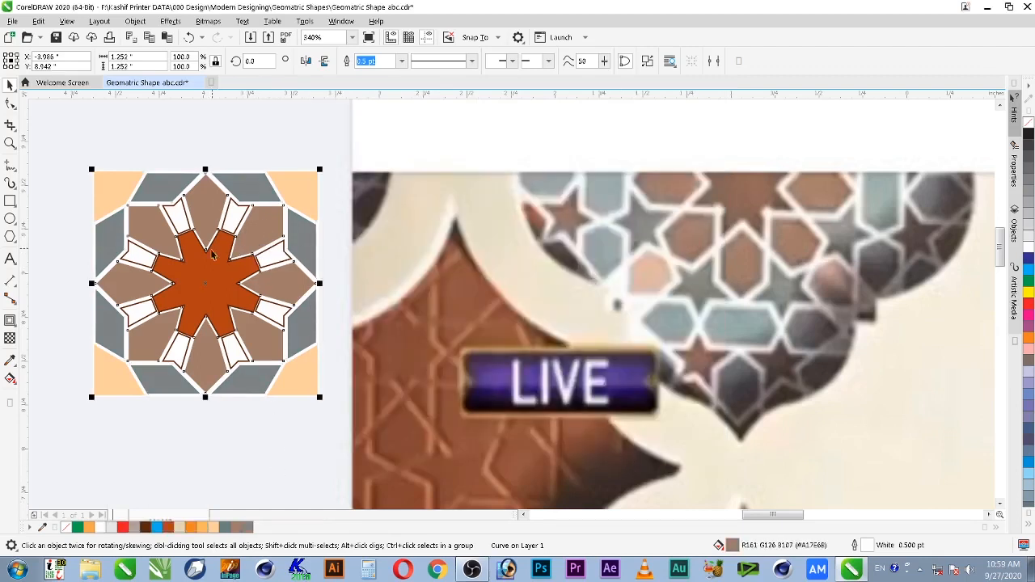
Give the central star a darker brown fill and white outline, and the small pieces around it an R148 G169 B164 fill and white outline.
left_click(215, 278)
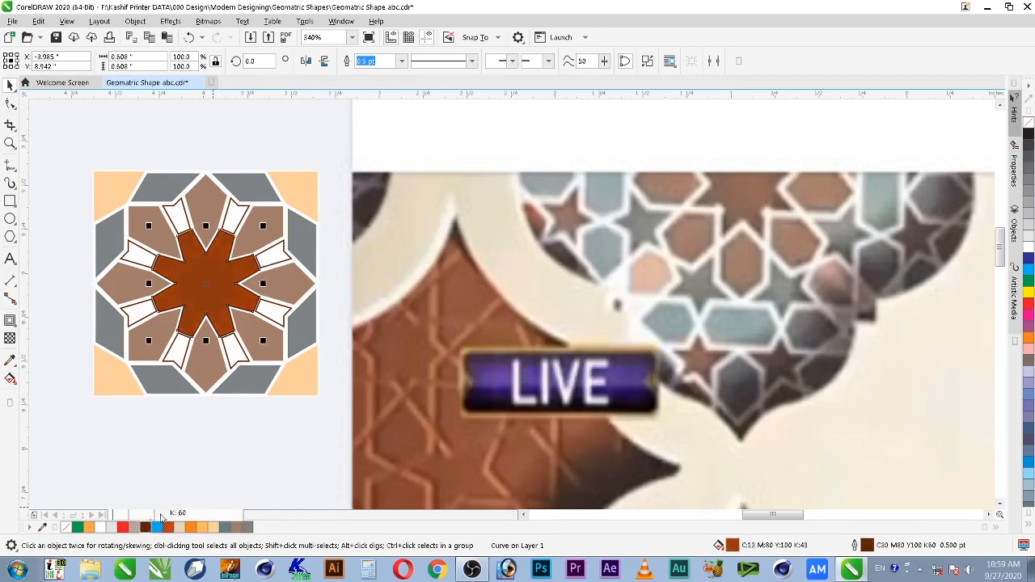
left_click(149, 528)
left_click(233, 225)
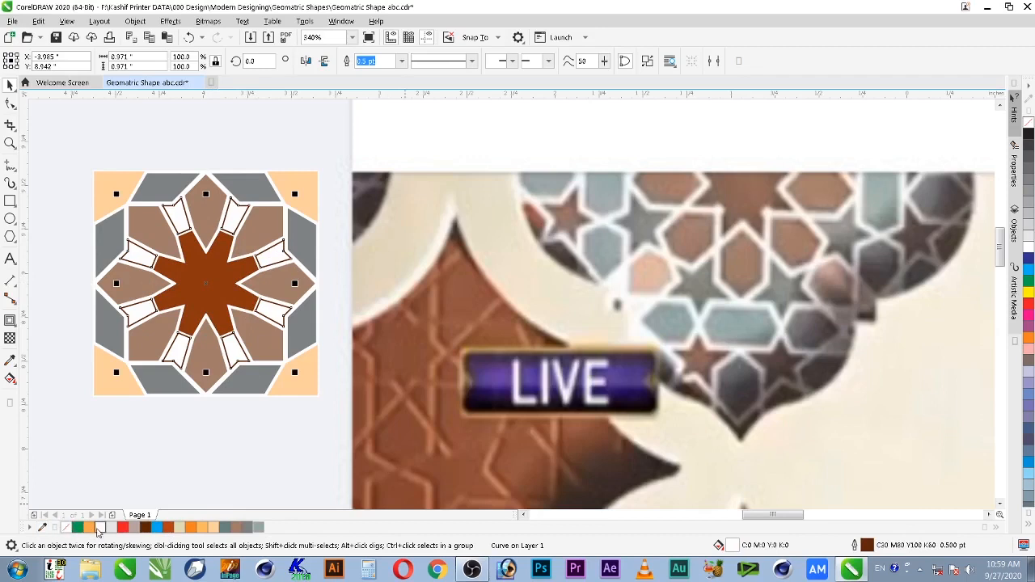
right_click(90, 527)
left_click(233, 528)
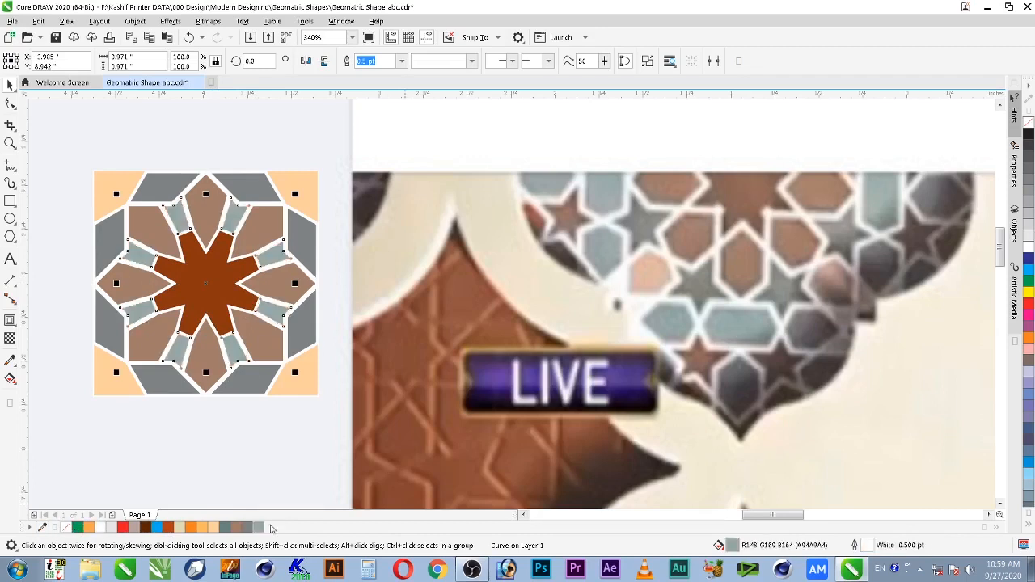
left_click(279, 428)
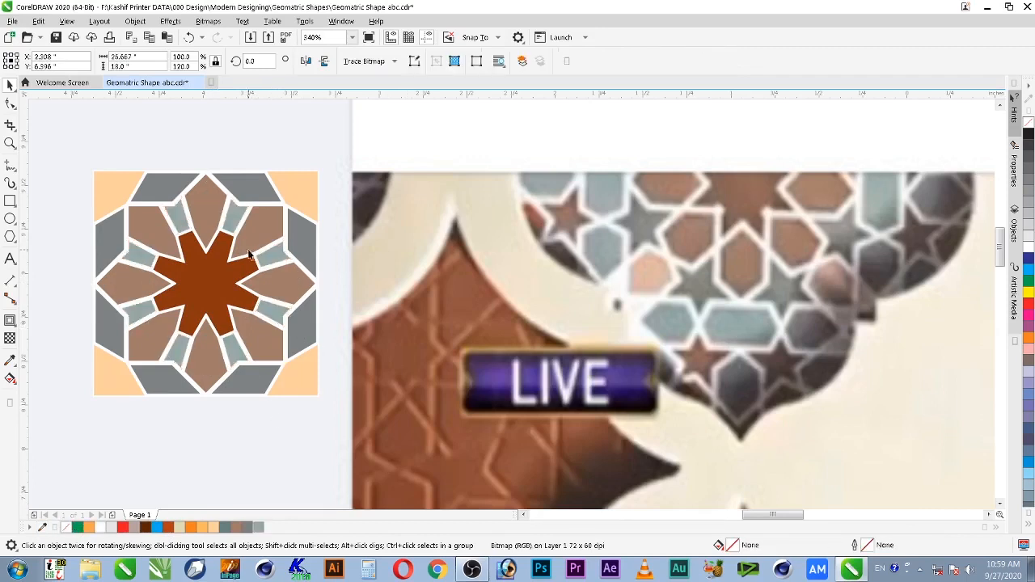
Set the central star's fill to a muted brown, C46 M63 Y67 K34.
left_click(218, 271)
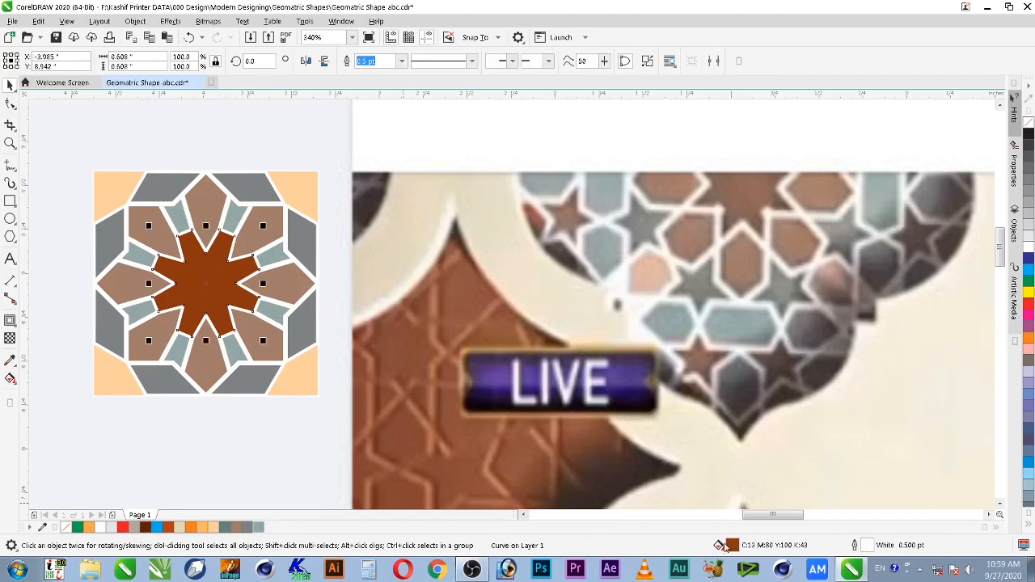
double_click(732, 545)
mouse_move(377, 253)
left_mouse_down()
mouse_move(348, 252)
mouse_move(386, 281)
mouse_move(385, 269)
left_mouse_up()
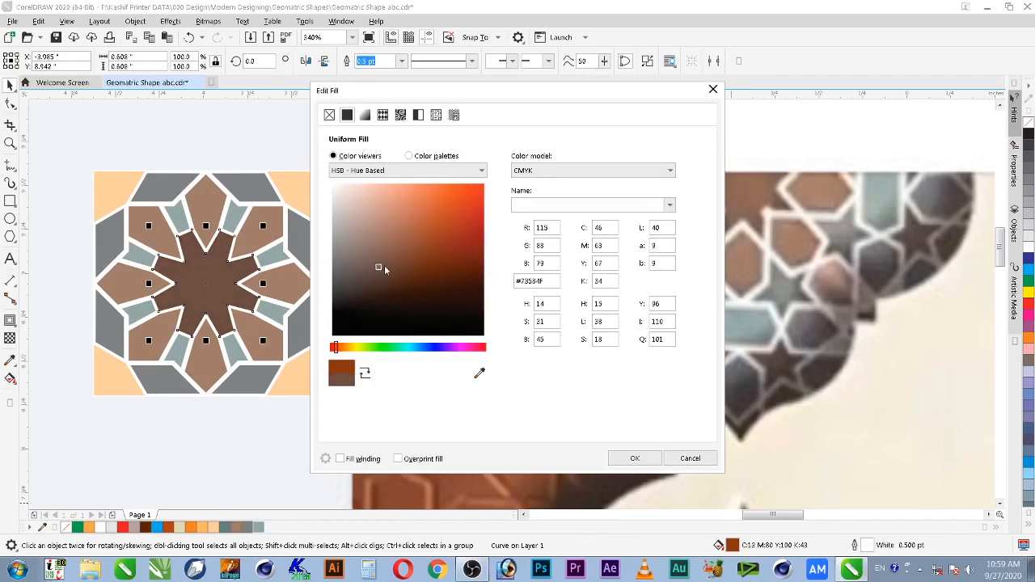
left_click(638, 460)
Move the recoloured tile below the orange-brown pattern, group it and align its right edge with the pattern.
scroll(222, 249, "down", 2)
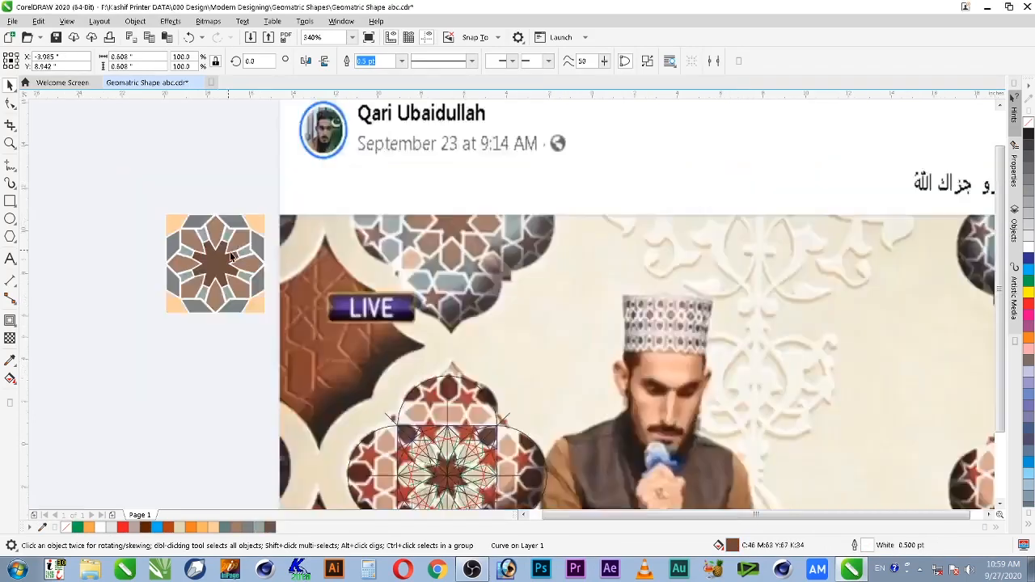
scroll(231, 257, "down", 3)
left_click(309, 390)
left_click_drag(412, 324, 309, 379)
key("F2")
left_click_drag(91, 310, 435, 431)
key("ctrl+g")
left_click(754, 198, "shift")
key("r")
key("Escape")
left_click(723, 325)
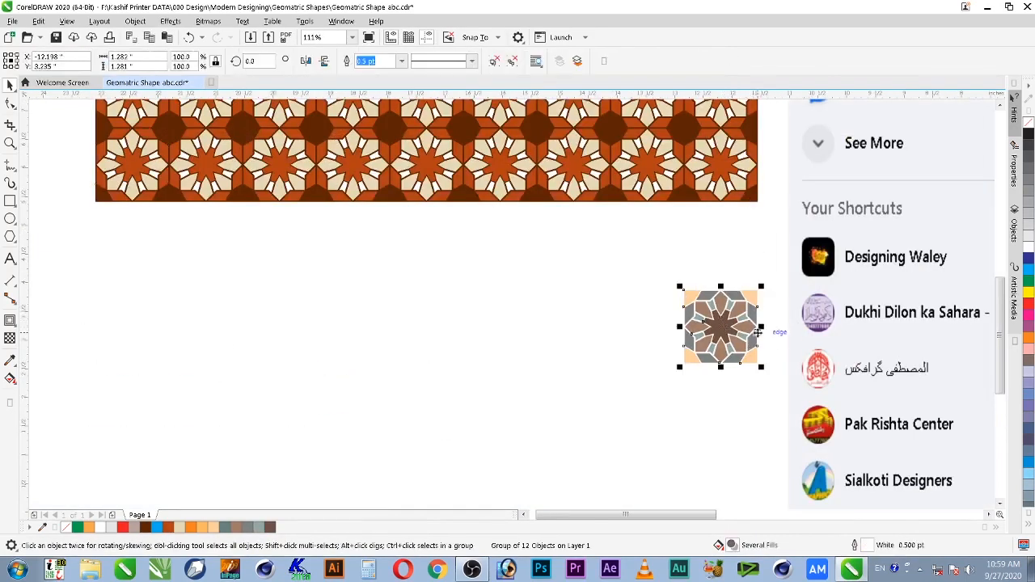
Copy the grey fill of the outer shapes to the central star inside the grouped tile.
key("F2")
left_click_drag(628, 399, 831, 139)
left_click(506, 395, "ctrl")
key("alt+e")
key("m")
left_click(528, 304)
left_click(522, 346)
left_click(390, 412)
Change the central star's fill inside the group to a muted reddish brown.
left_click(496, 398, "ctrl")
double_click(733, 546)
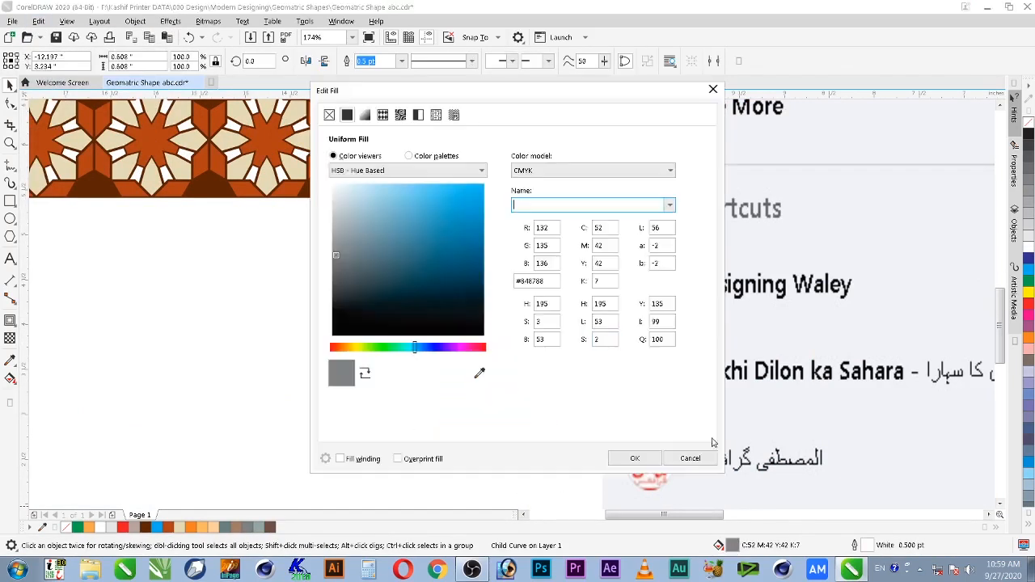
left_click_drag(474, 350, 486, 347)
left_click(355, 259)
left_click(635, 459)
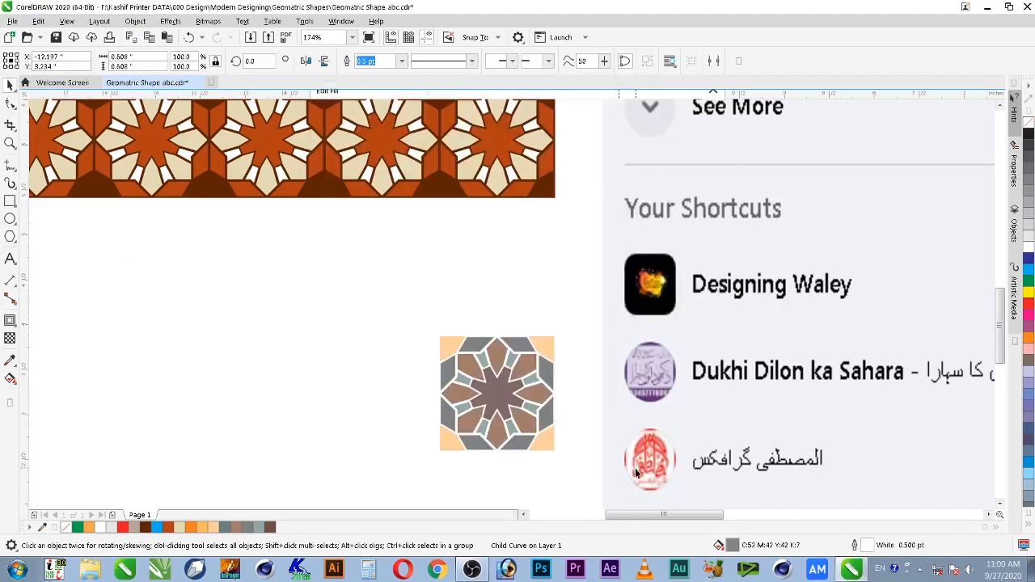
Try placing a copy of the tile edge to edge on its left side and examine the seam.
left_click(474, 399)
left_click_drag(459, 394, 324, 393)
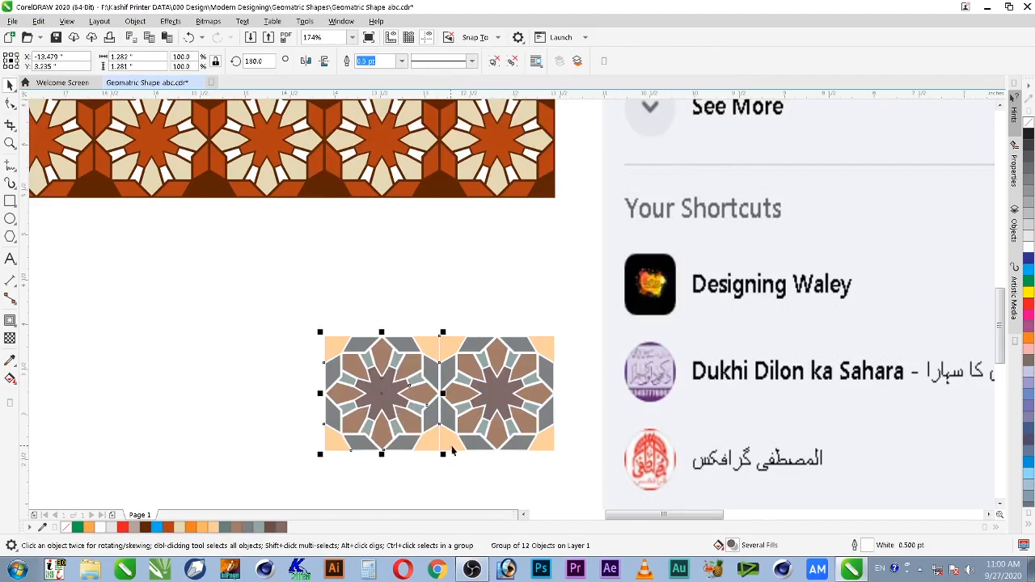
key("F4")
key("F2")
left_click_drag(293, 348, 318, 382)
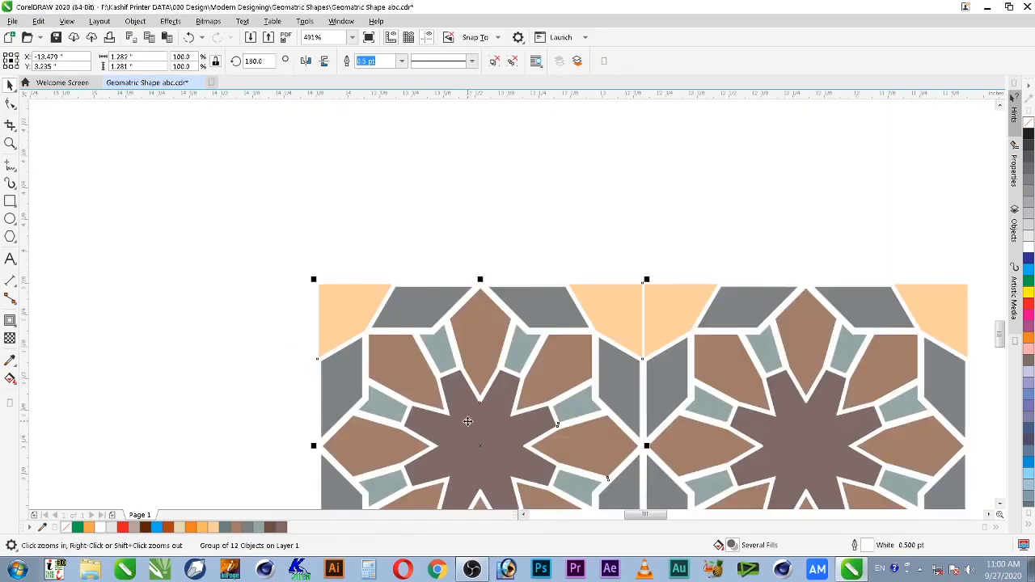
left_click(414, 242)
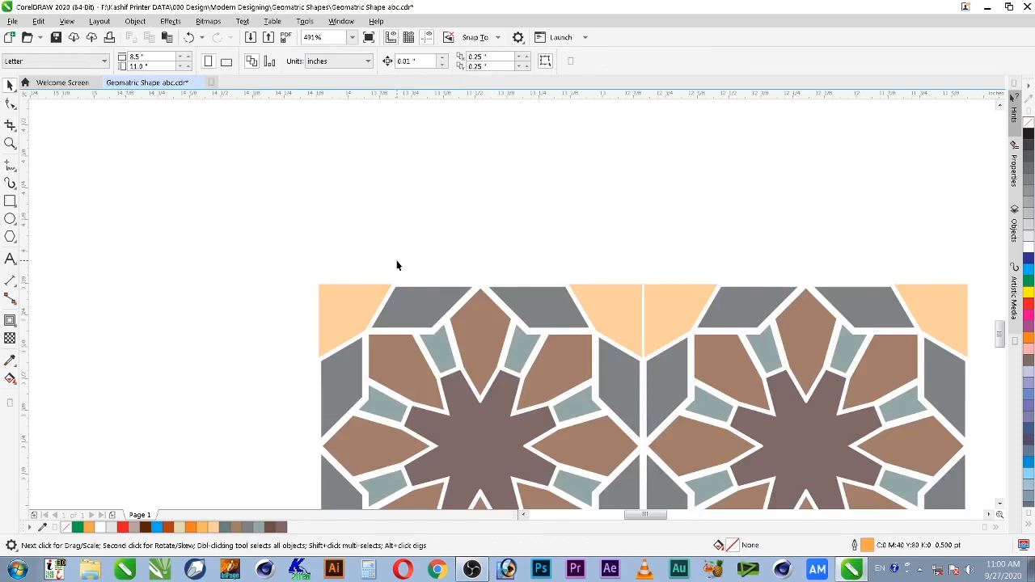
key("ctrl+z")
Try moving the upper-left peach corner shape away from the rest of the tile.
left_click(518, 273)
key("F2")
left_click_drag(628, 270, 718, 337)
left_click_drag(637, 308, 380, 288)
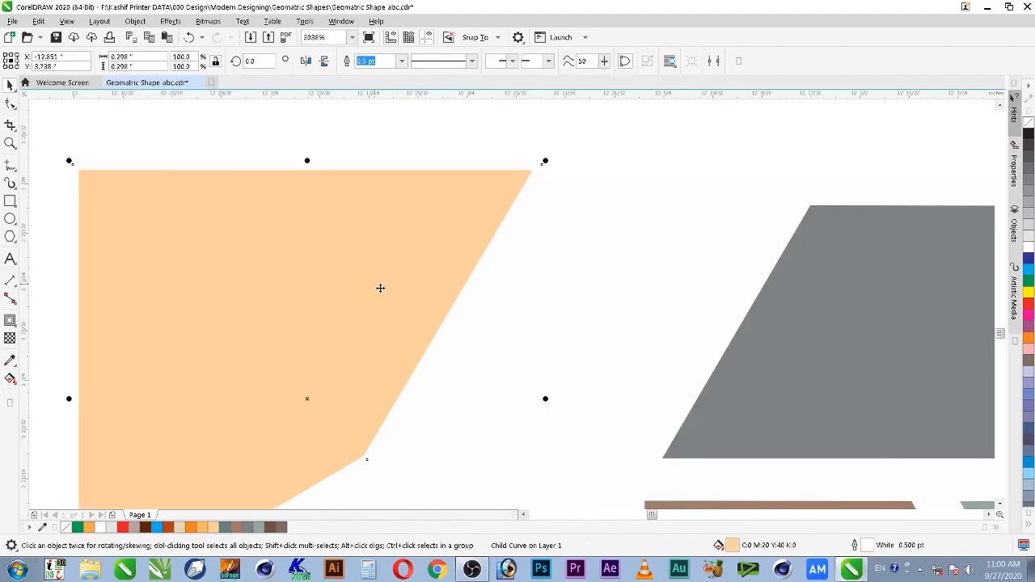
left_click(609, 299, "ctrl")
scroll(593, 343, "down", 8)
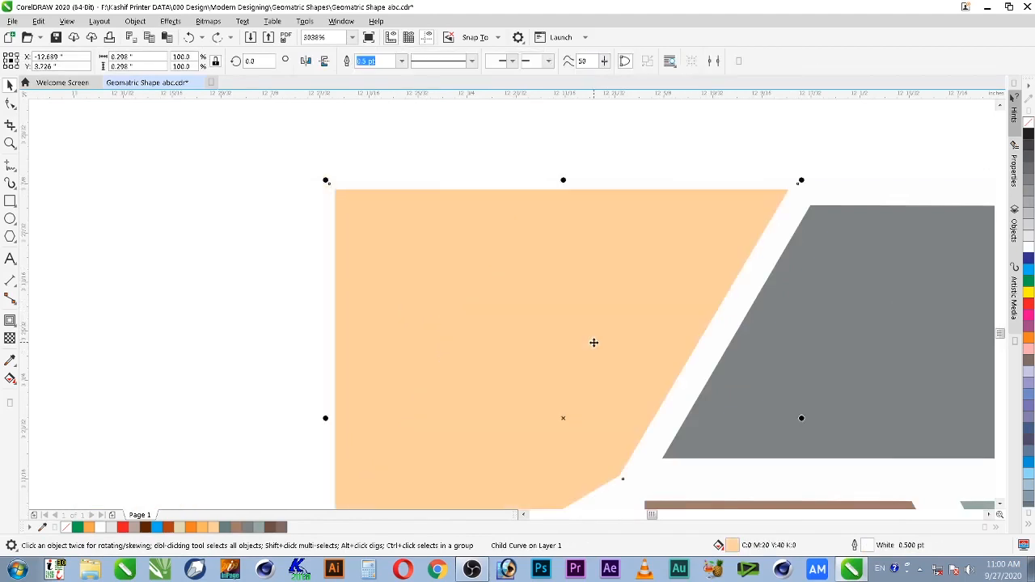
Select the whole grouped tile and place a copy edge to edge on its left side.
left_click_drag(544, 310, 739, 485)
left_click(692, 404)
left_click(696, 326, "ctrl")
left_click(693, 320)
left_click(693, 316, "ctrl")
key("Escape")
left_click(694, 330)
left_click_drag(705, 374, 535, 377)
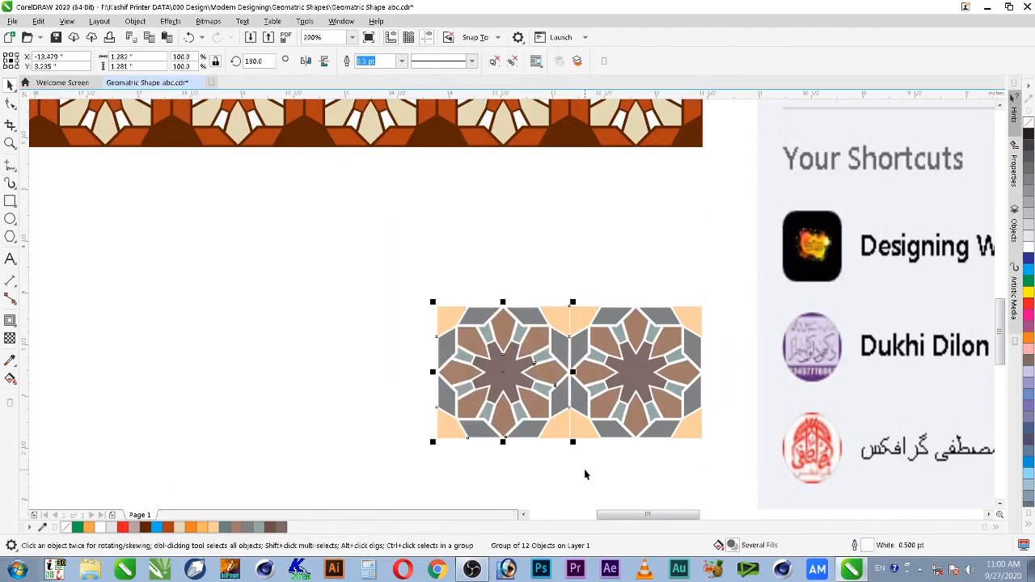
Repeat the tile duplication seven more times towards the left to form a row of nine tiles.
key("ctrl+r")
key("ctrl+r")
key("ctrl+r")
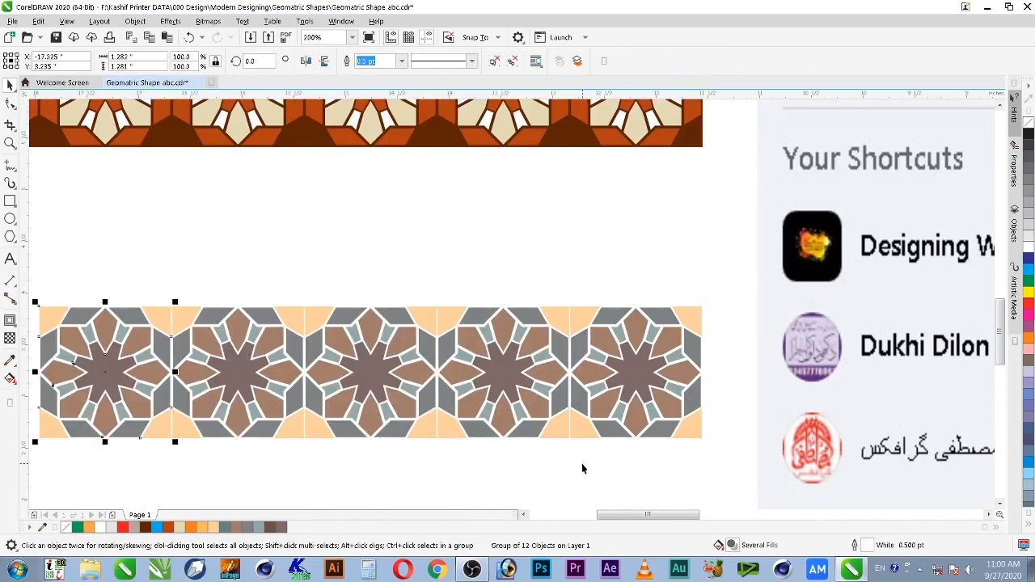
scroll(582, 463, "down", 2)
key("ctrl+r")
key("ctrl+r")
key("ctrl+r")
key("ctrl+r")
Select the nine-tile row and duplicate it edge to edge downward until the pattern has eight rows.
scroll(461, 452, "down", 1)
left_click_drag(174, 394, 558, 472)
left_click_drag(402, 416, 406, 468)
scroll(488, 485, "down", 1)
key("F2")
left_click_drag(312, 402, 586, 468)
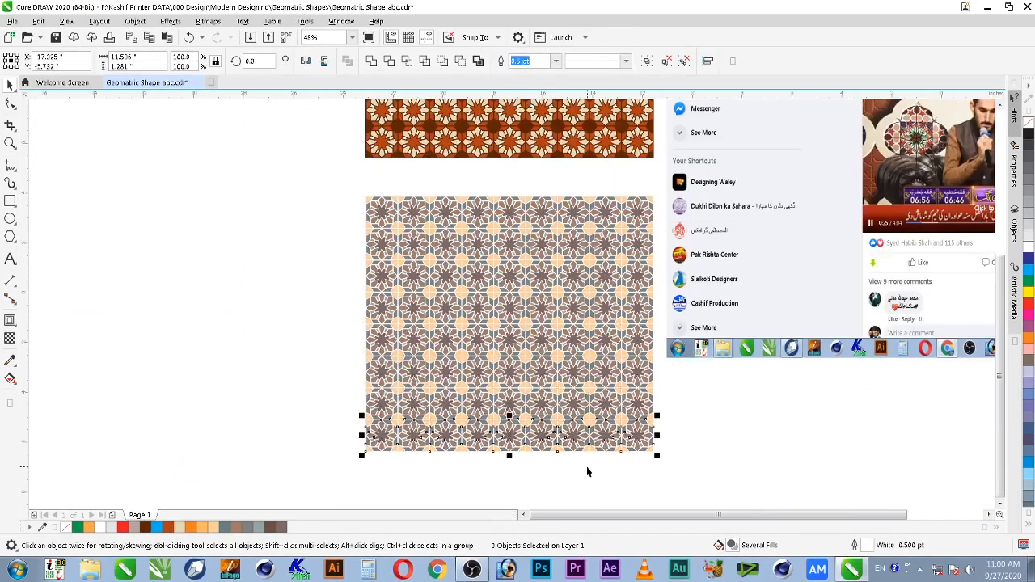
Group all tiles of the recoloured pattern and move the group to the left of the orange-brown pattern.
scroll(587, 467, "down", 1)
left_click(586, 468)
left_click_drag(640, 481, 640, 481)
left_click_drag(605, 445, 449, 289)
Align the top edges of the recoloured pattern and the orange-brown pattern.
key("F2")
left_click_drag(416, 153, 556, 244)
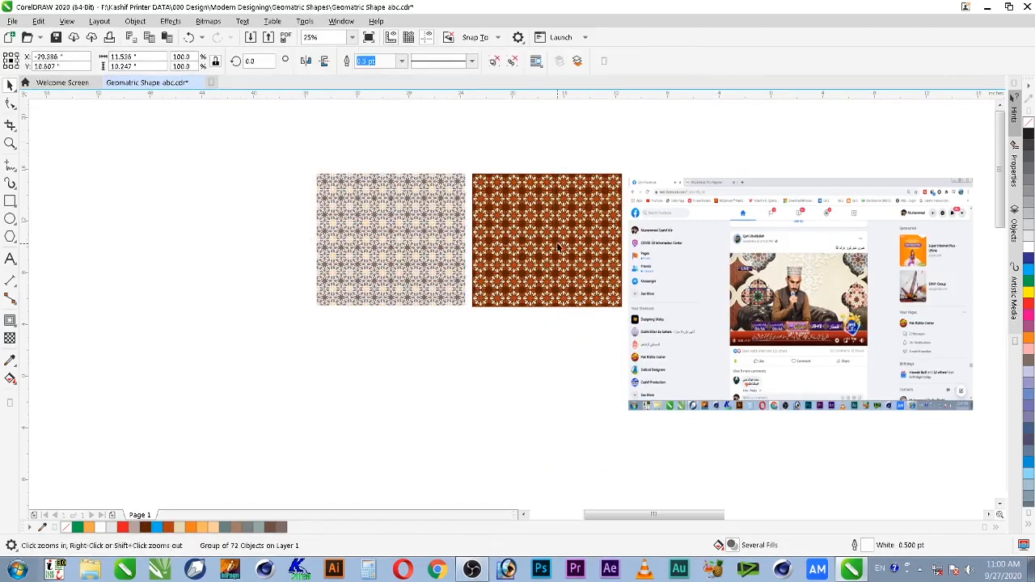
left_click(454, 201, "shift")
key("t")
key("Escape")
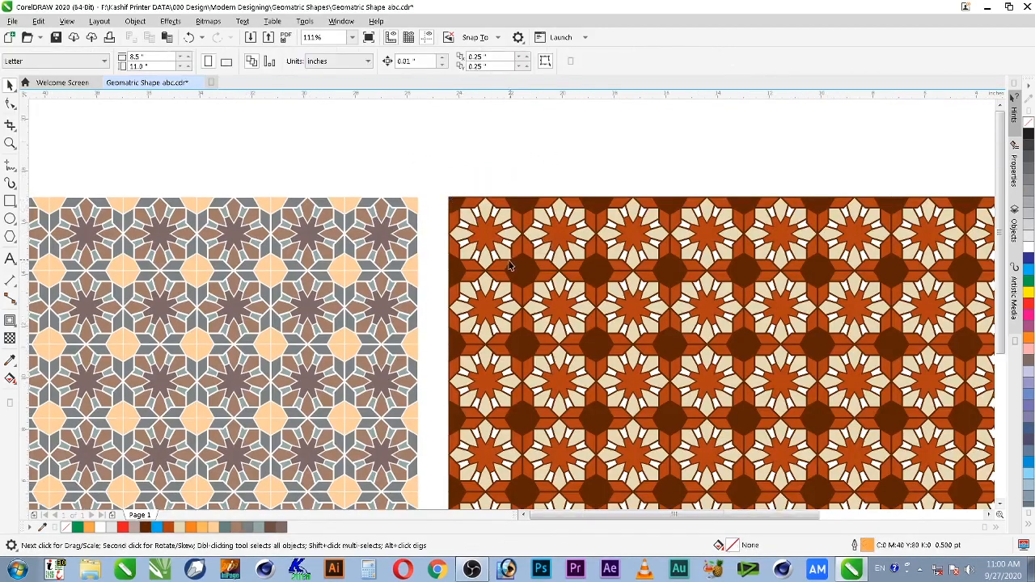
Copy a neighbouring grey piece's fill onto the star centre at the right end of the recoloured pattern's upper row.
scroll(511, 289, "down", 1)
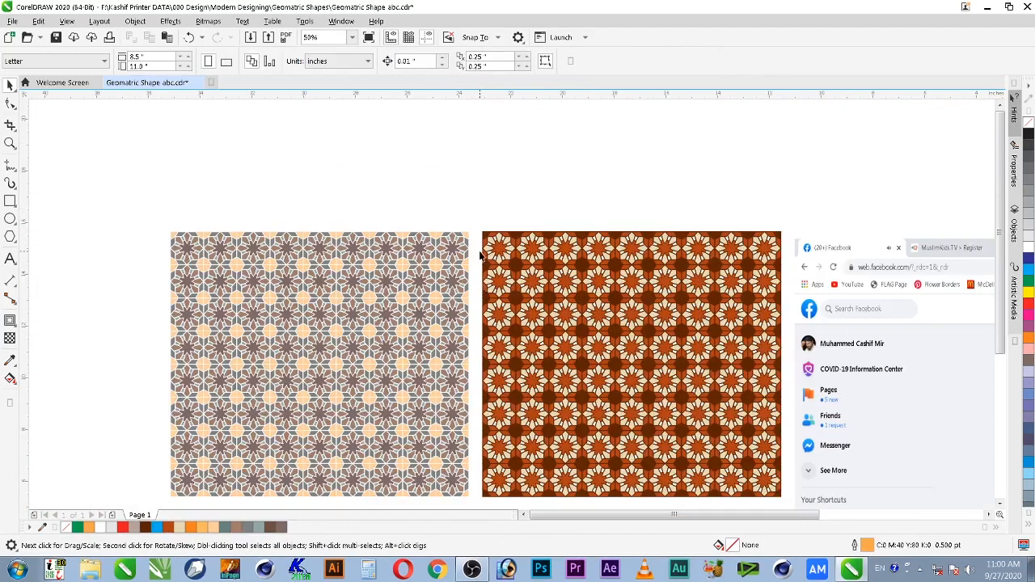
key("z")
left_click_drag(381, 215, 524, 313)
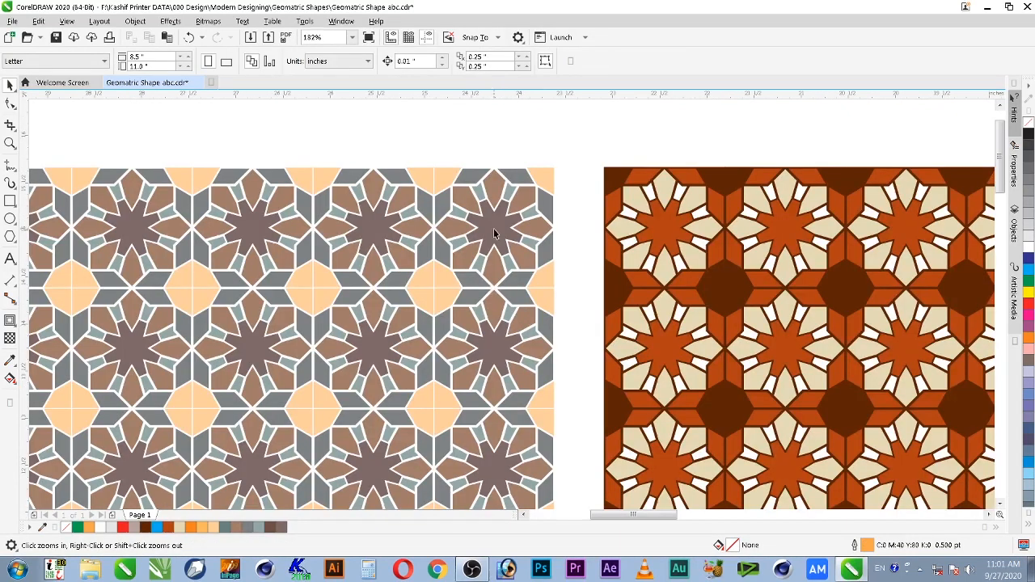
left_click(495, 234, "ctrl")
left_click(494, 234, "ctrl")
key("alt+e")
key("m")
left_click(540, 309)
left_click(511, 179)
Repeat the grey fill on the next three star centres leftward in the upper row of the recoloured pattern.
left_click(374, 226, "ctrl")
left_click(375, 226, "ctrl")
key("ctrl+r")
left_click(259, 226, "ctrl")
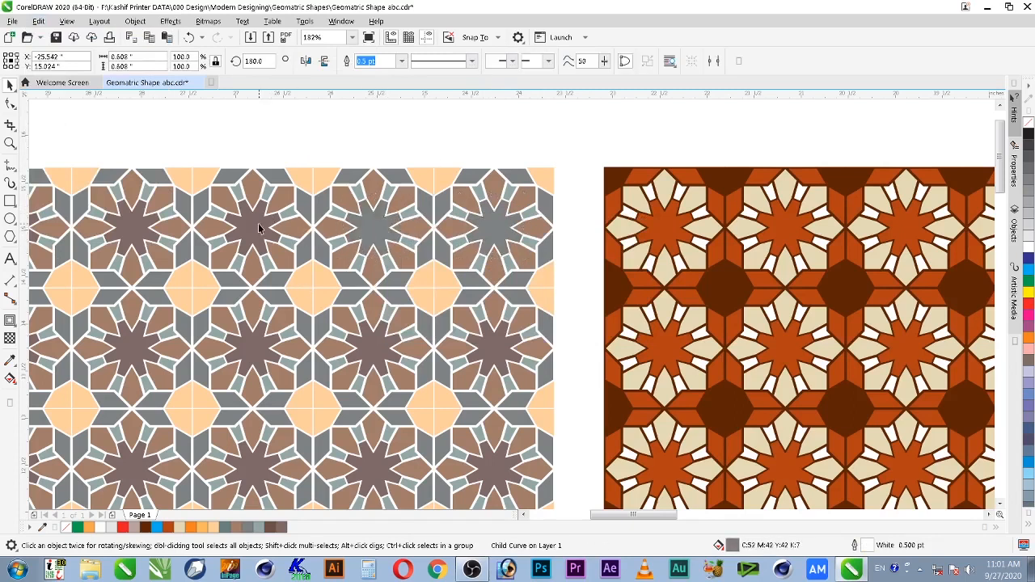
key("ctrl+r")
left_click(147, 229, "ctrl")
key("ctrl+r")
Apply the same grey fill to the remaining five star centres at the left end of the upper row.
scroll(284, 329, "down", 1)
key("F2")
left_click_drag(274, 214, 97, 349)
left_click(726, 279, "ctrl")
key("ctrl+r")
left_click(590, 283, "ctrl")
key("ctrl+r")
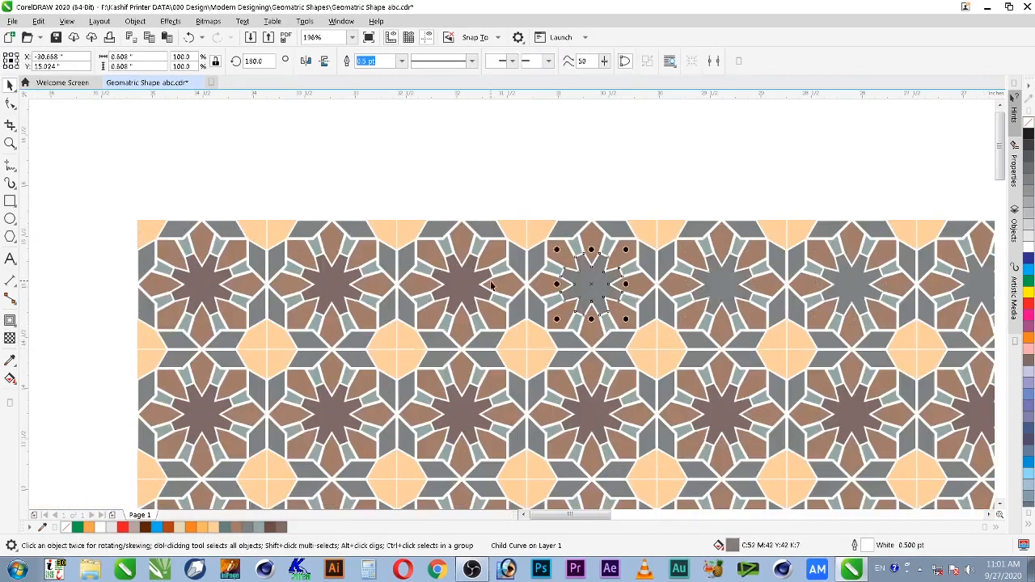
left_click(461, 284, "ctrl")
key("ctrl+r")
left_click(333, 282, "ctrl")
key("ctrl+r")
left_click(186, 274, "ctrl")
key("ctrl+r")
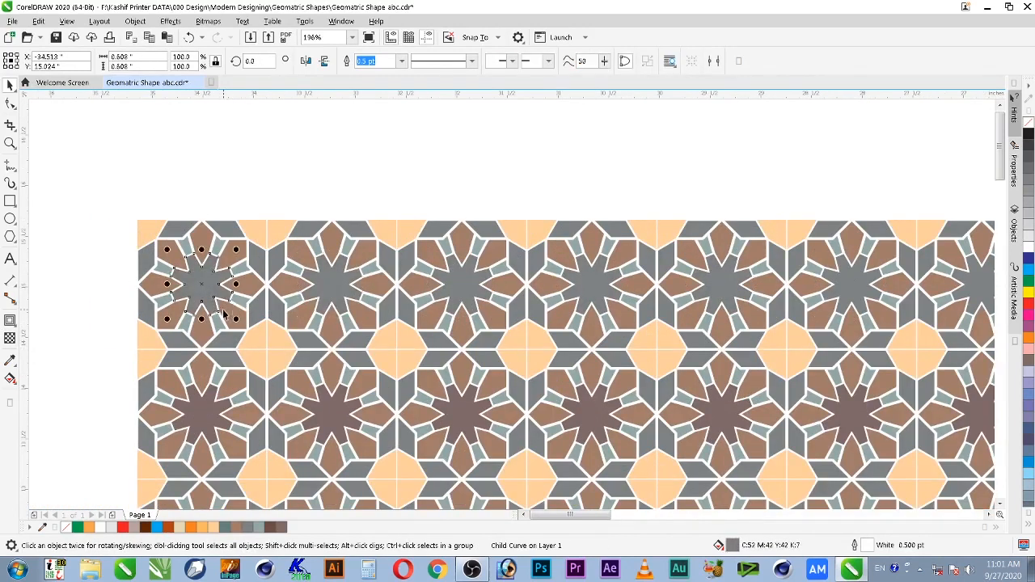
Delete the seven lower rows of the recoloured pattern, keeping only the row with grey star centres.
key("F4")
left_click(236, 179)
left_click(45, 353)
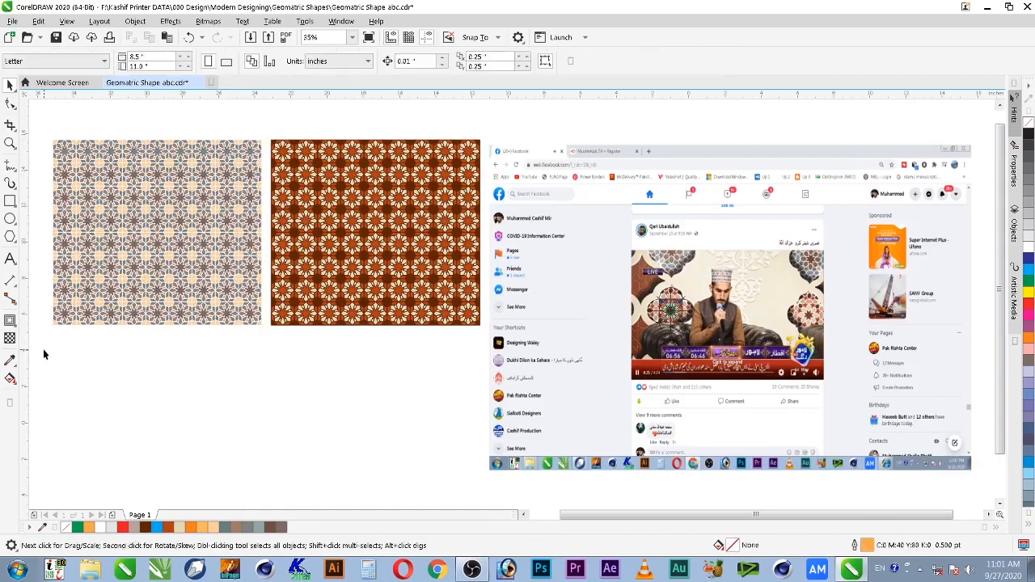
left_click_drag(271, 170, 268, 222)
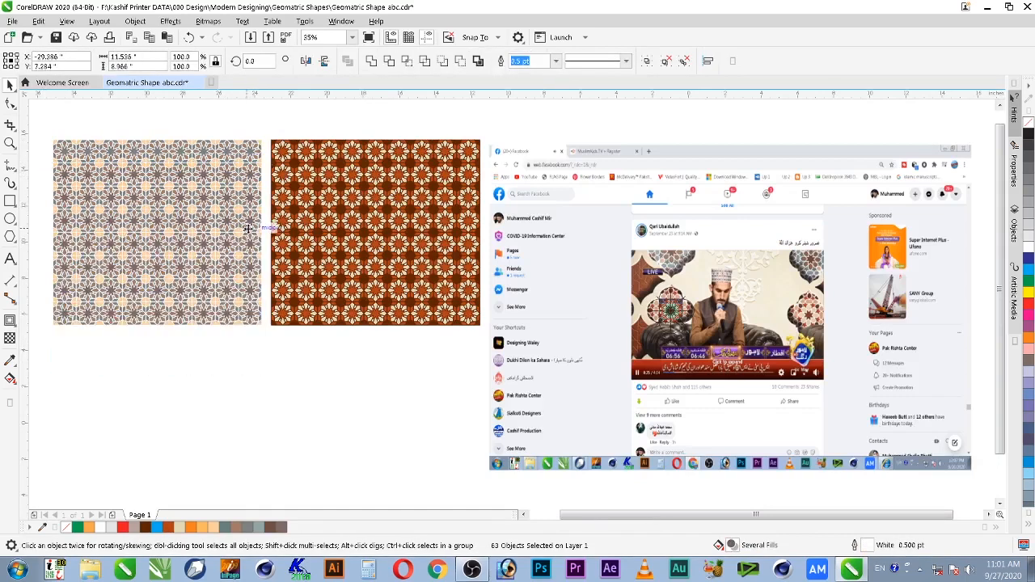
key("Delete")
Duplicate the nine-tile row with grey star centres edge to edge downward until the pattern has eight rows.
key("F2")
left_click_drag(297, 126, 12, 249)
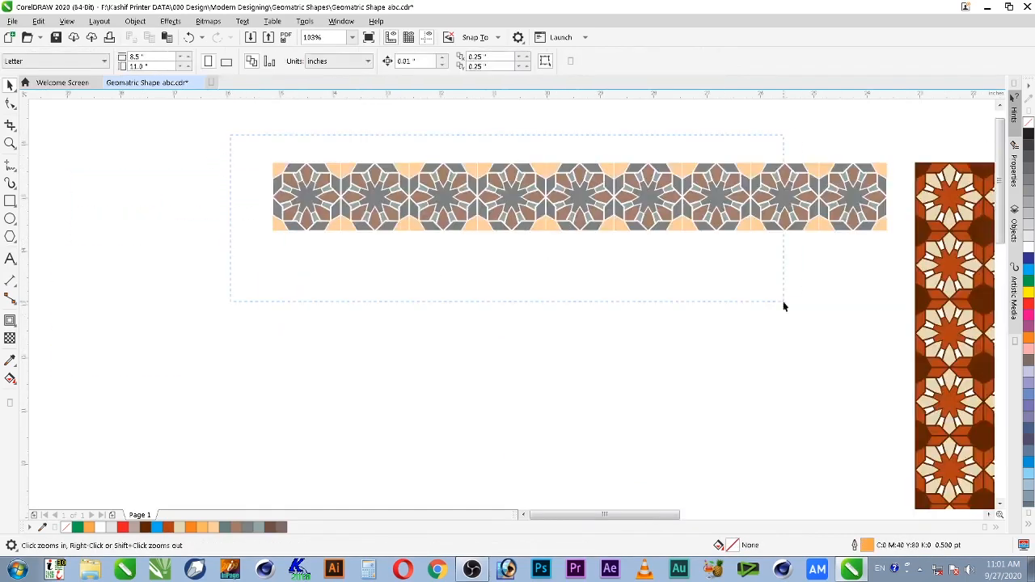
left_click_drag(783, 307, 917, 287)
left_click(584, 171)
left_click_drag(208, 136, 906, 277)
left_click_drag(582, 158, 586, 267)
right_click(586, 267)
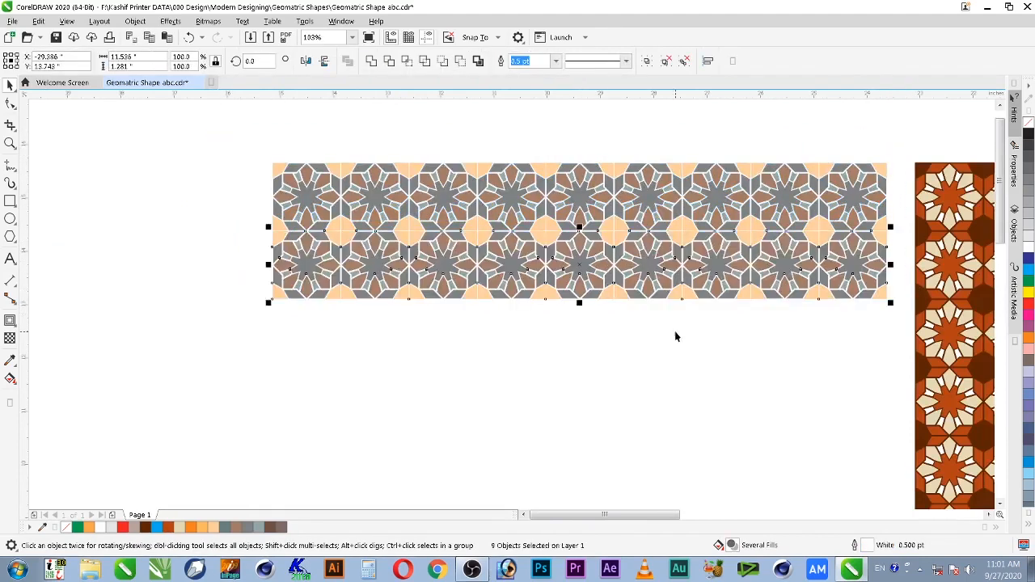
key("F3")
key("ctrl+r")
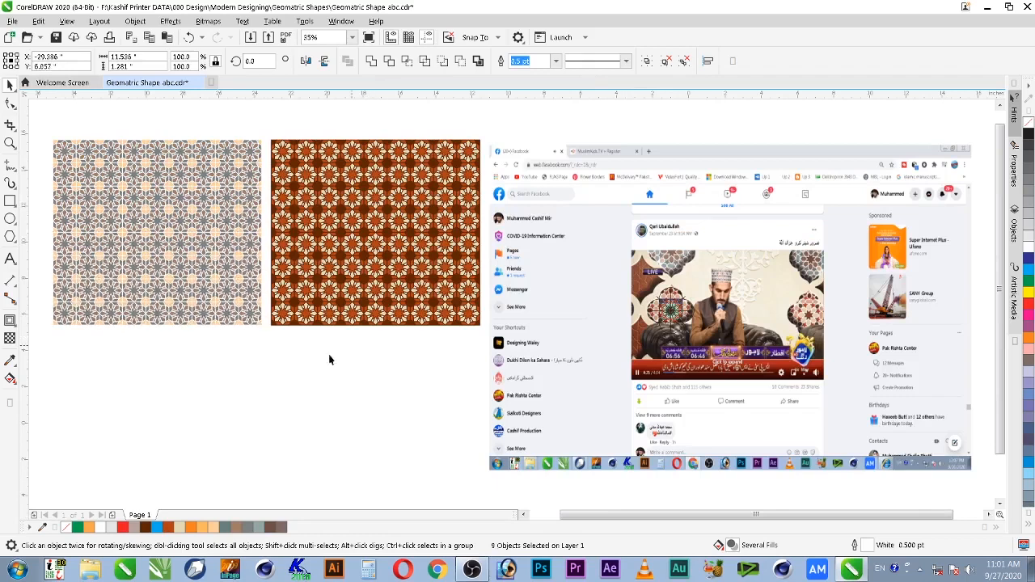
left_click(315, 364)
Examine the grey-brown pattern, the orange-brown pattern and the star medallion in the reference photo up close.
left_click_drag(85, 159, 241, 306)
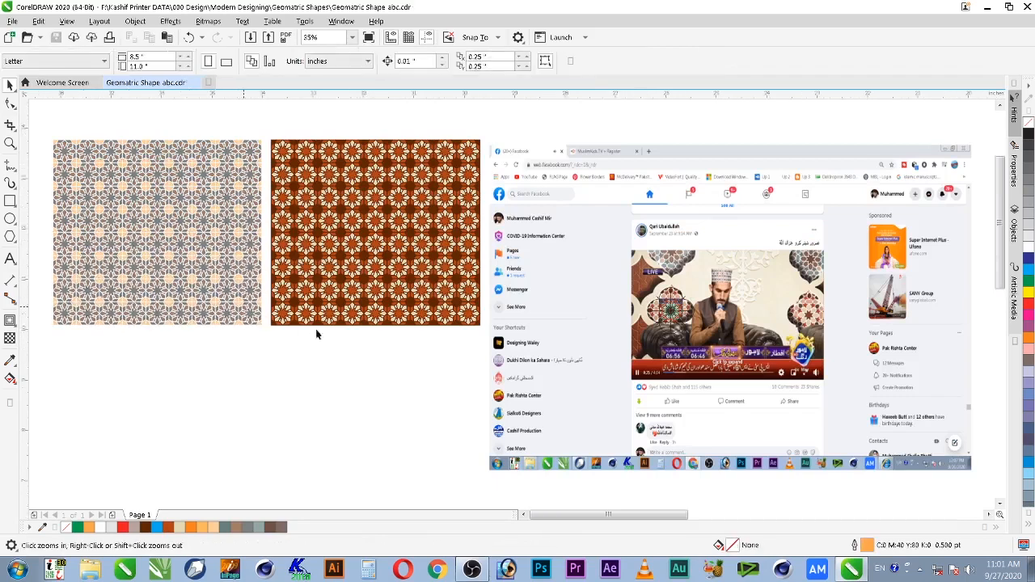
left_click(578, 416)
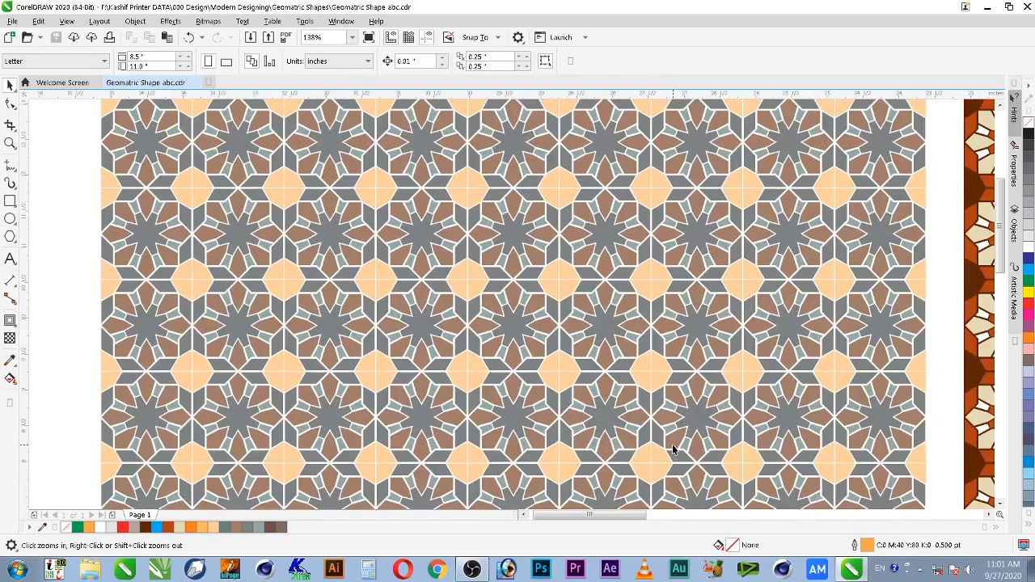
key("F4")
left_click(435, 293)
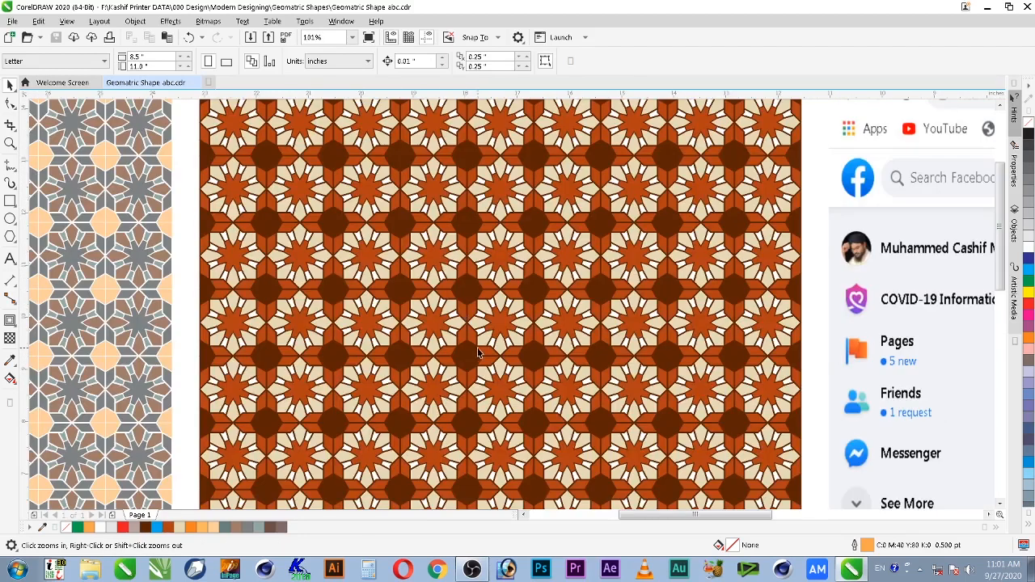
key("F4")
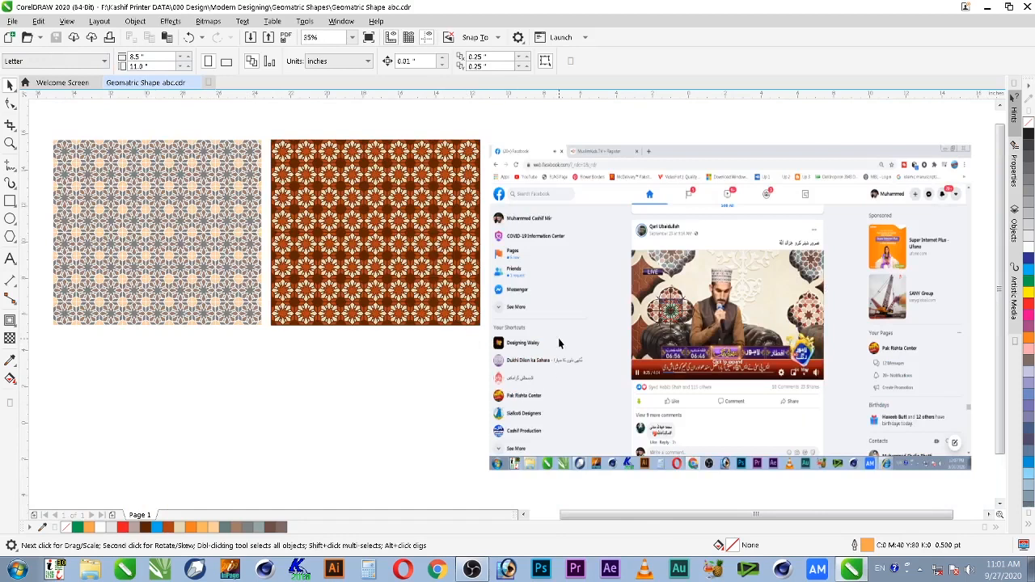
key("z")
left_click_drag(621, 282, 714, 363)
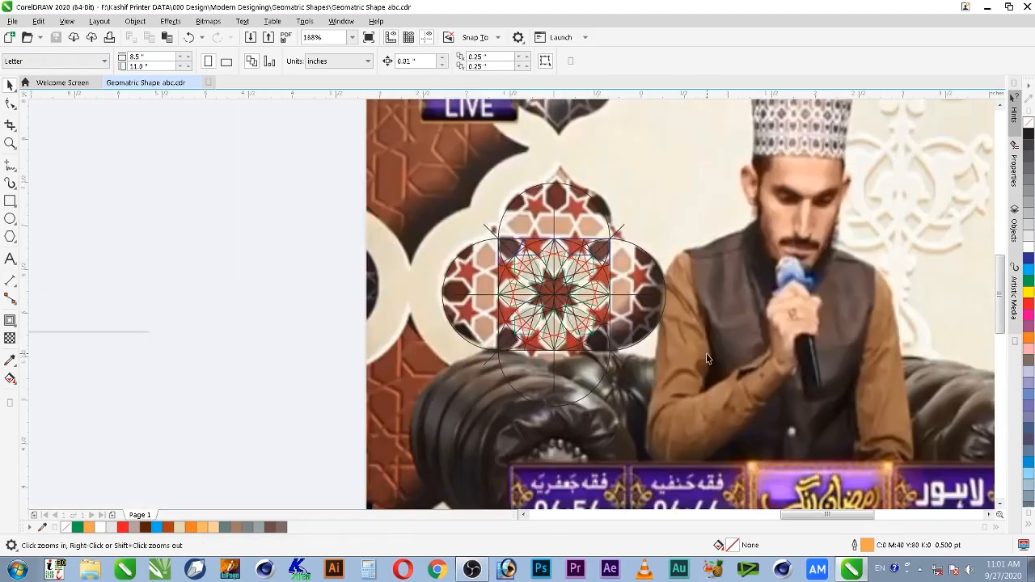
key("F4")
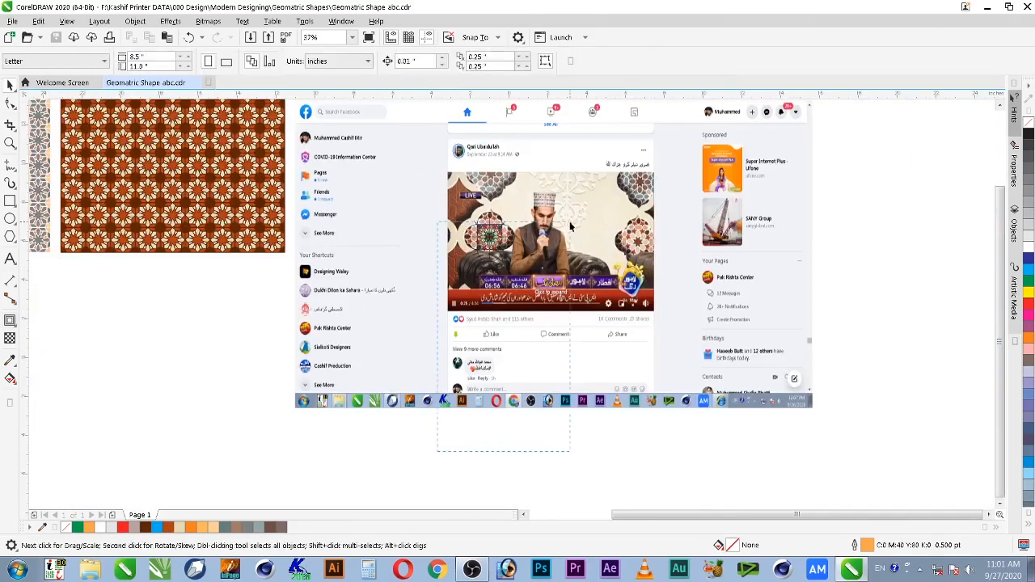
Move the complete construction drawing off the reference photo to the empty area below the orange-brown pattern.
left_click_drag(570, 225, 567, 196)
left_click_drag(489, 237, 164, 392)
key("F2")
left_click_drag(97, 353, 233, 432)
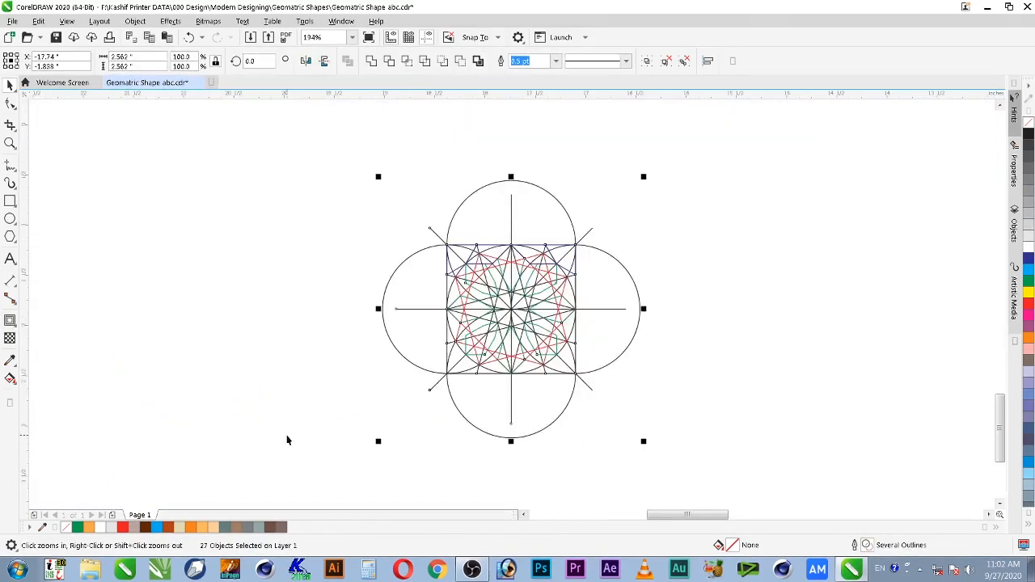
Delete all red, green and blue lines from the construction drawing, keeping only its black circles and guide lines.
left_click_drag(683, 225, 385, 402)
left_click(659, 259)
left_click(527, 149)
key("Delete")
left_click(550, 150)
key("Delete")
left_click(549, 193)
key("Delete")
left_click(536, 185)
key("Delete")
left_click(549, 212)
key("Delete")
left_click(484, 175)
key("Delete")
left_click(487, 178)
key("Delete")
left_click(445, 162)
key("Delete")
left_click(376, 159)
key("Delete")
left_click(364, 192)
key("Delete")
left_click(367, 276)
key("Delete")
left_click(424, 331)
key("Delete")
left_click(448, 356)
key("Delete")
left_click(496, 351)
key("Delete")
left_click(552, 324)
key("Delete")
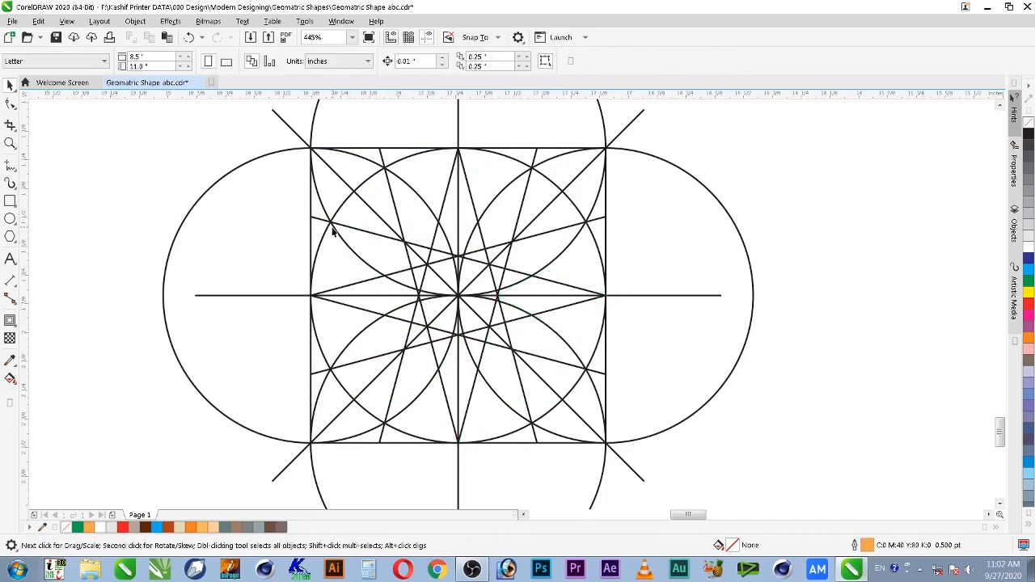
Set the default outline colour to red and draw connected lines from the square's lower left-edge point via its upper edge to the centre.
left_click(10, 166)
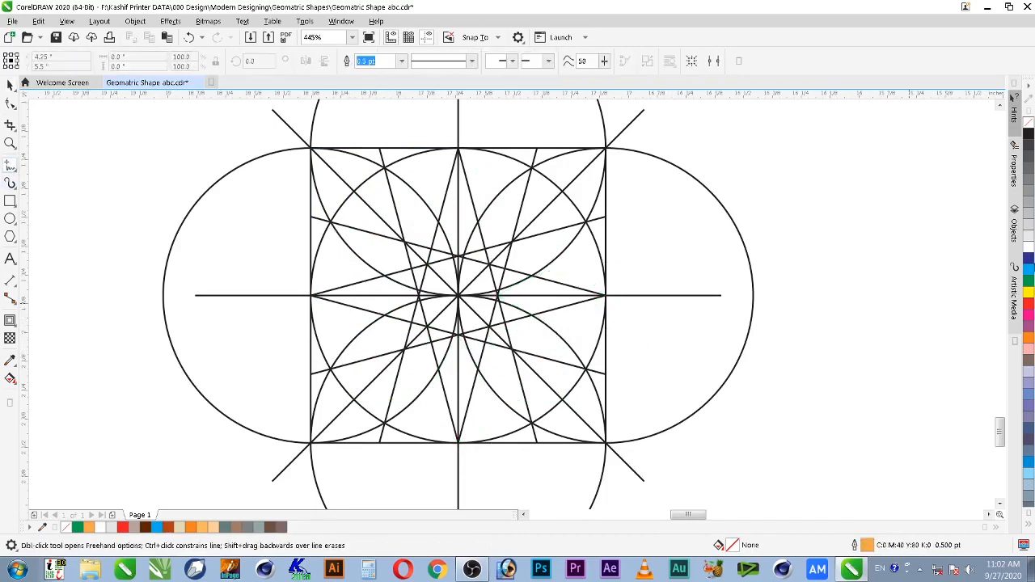
right_click(1029, 309)
left_click(534, 356)
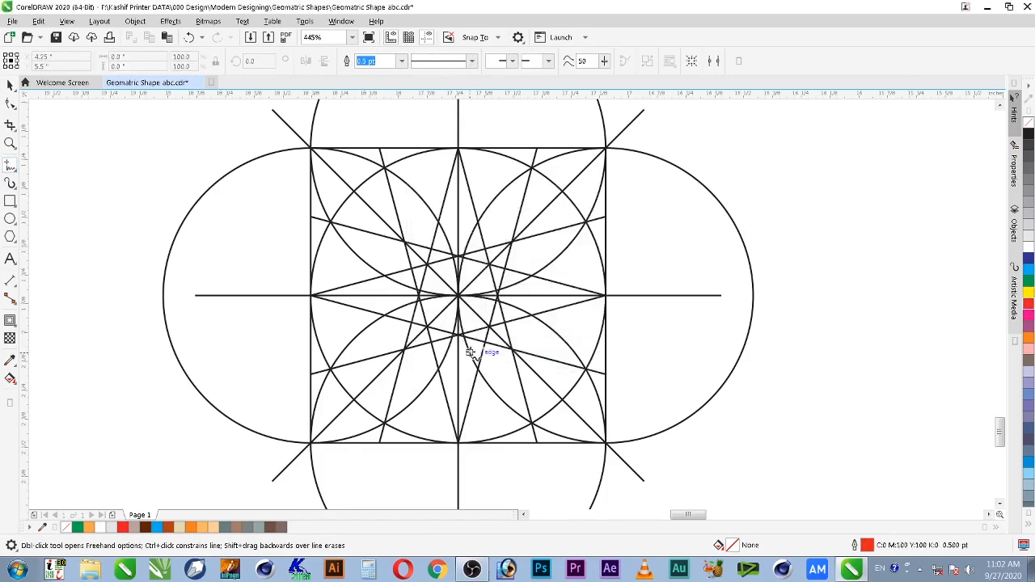
left_click(312, 375)
left_click(380, 148)
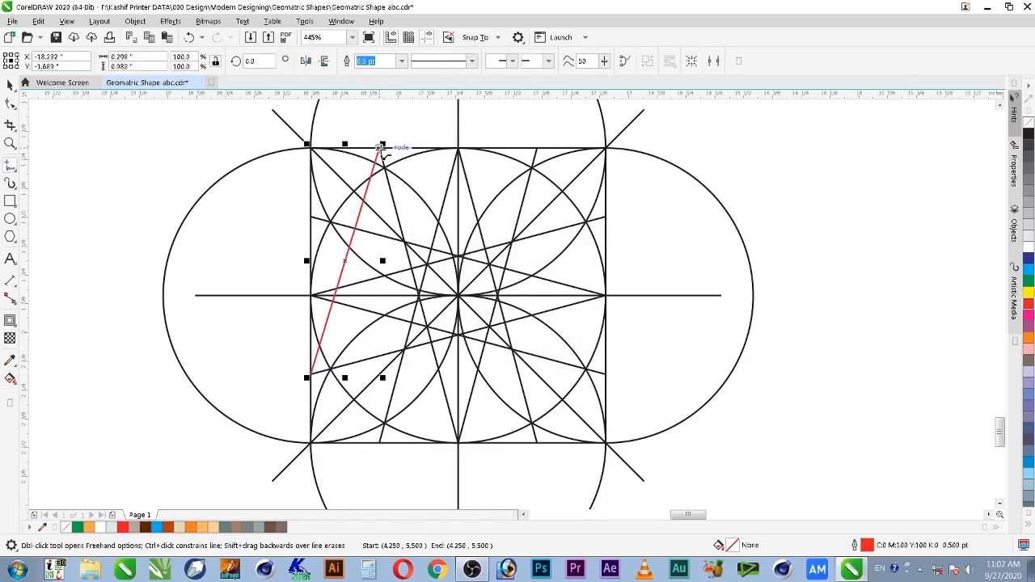
left_click(458, 296)
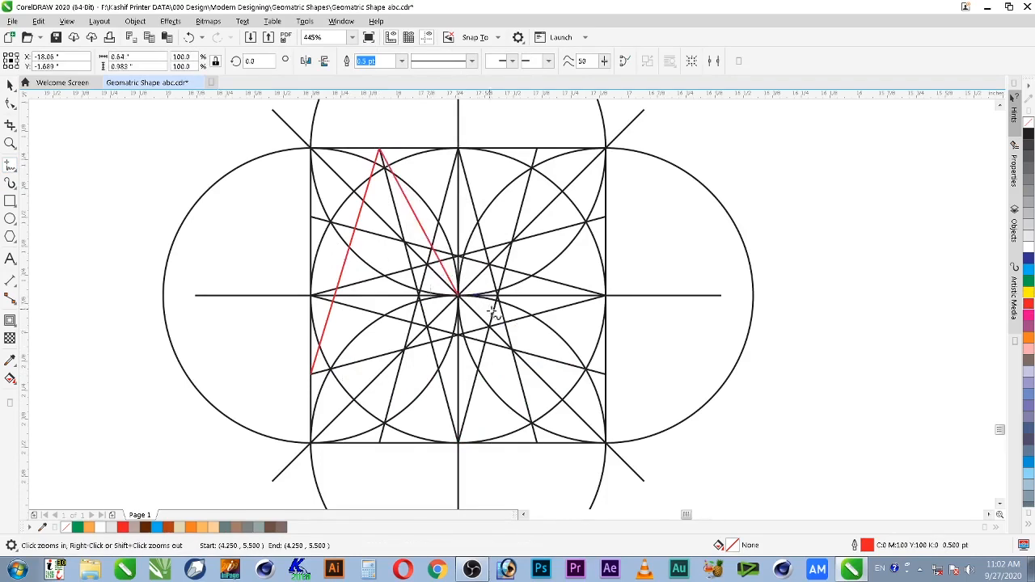
Continue the red line from the centre to the right-hand point on the square's upper edge and down to its lower right-edge point.
scroll(600, 344, "up", 5)
scroll(605, 346, "down", 7)
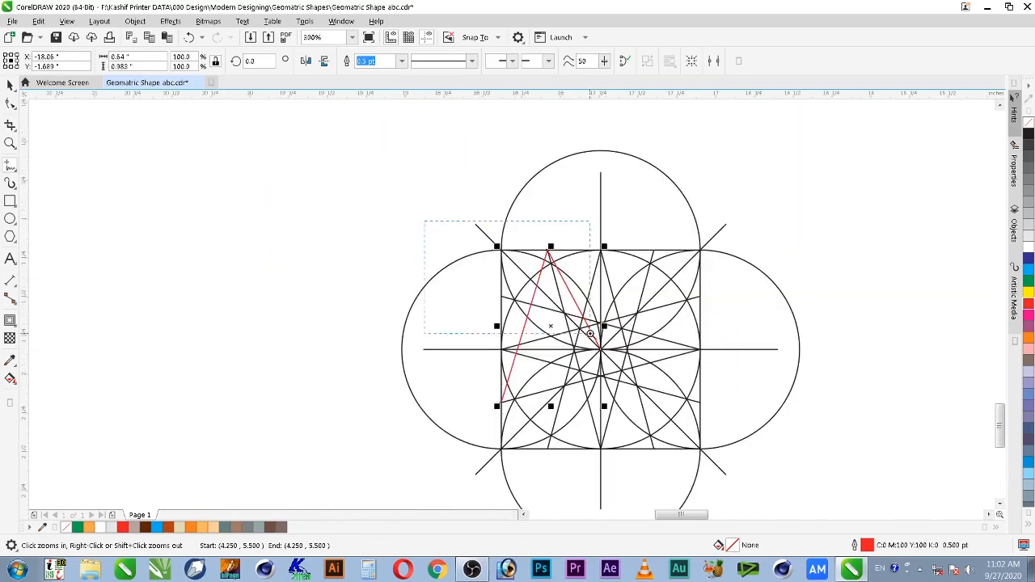
scroll(590, 334, "up", 8)
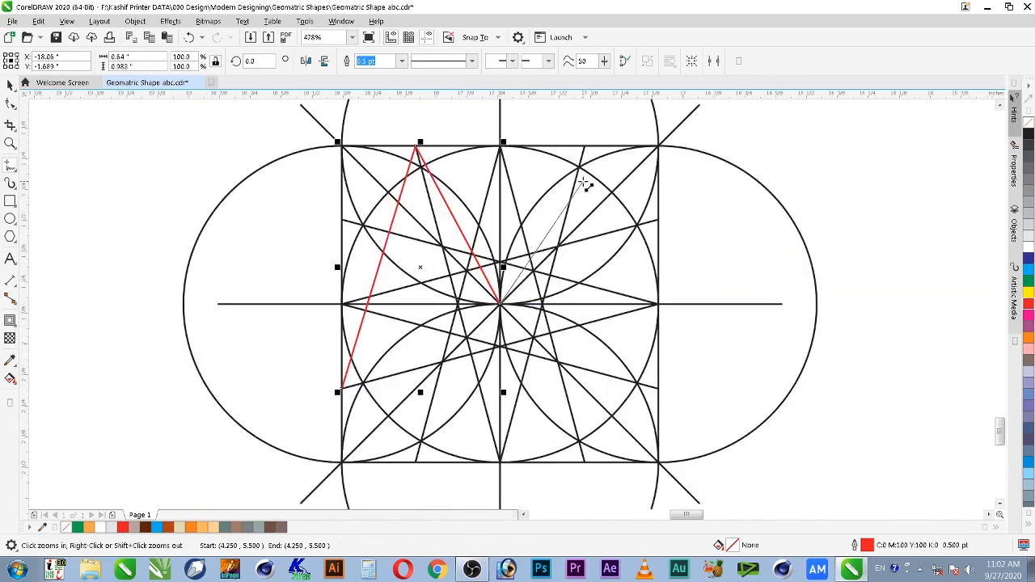
left_click(588, 144)
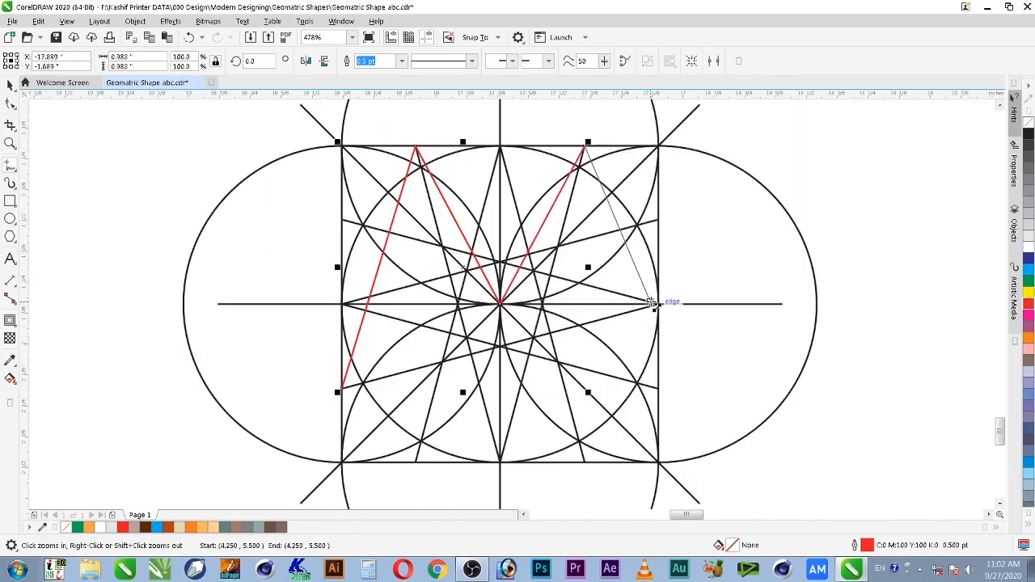
left_click(659, 389)
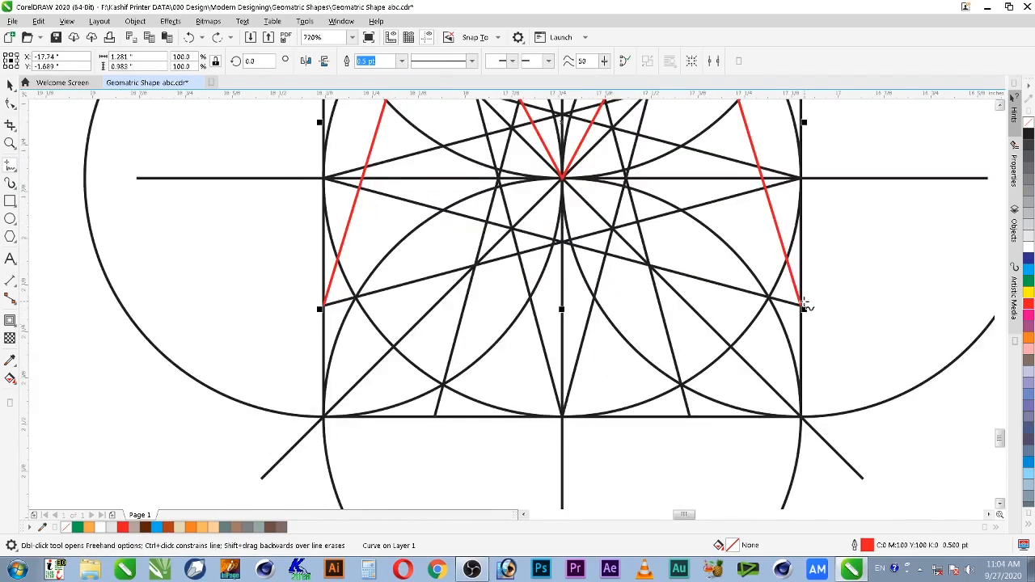
Close the red shape through the midpoint of the square's lower edge back to its starting point on the left edge.
left_click(803, 304)
left_click(562, 417)
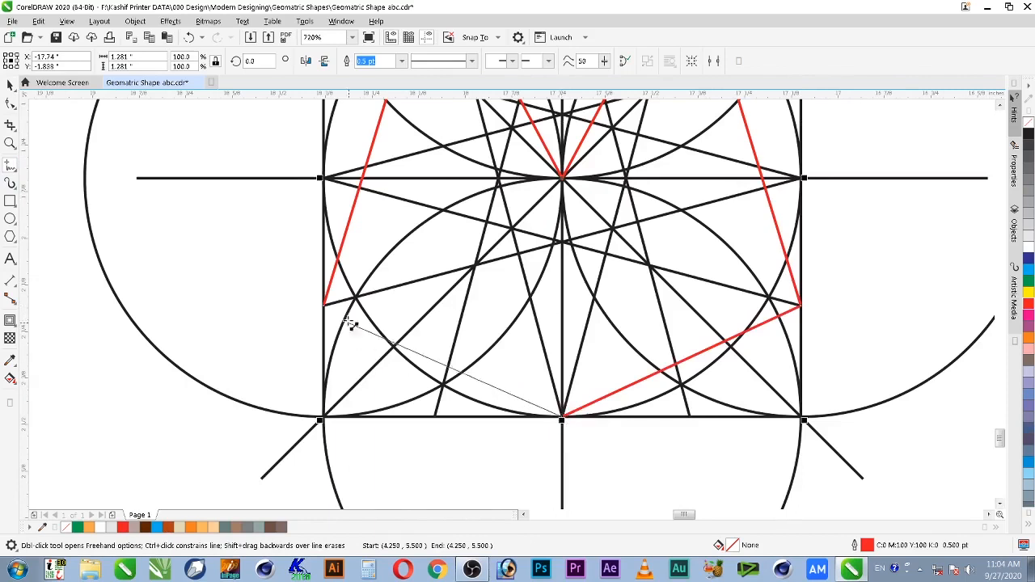
left_click(325, 304)
key("space")
scroll(442, 398, "down", 2)
scroll(510, 397, "down", 2)
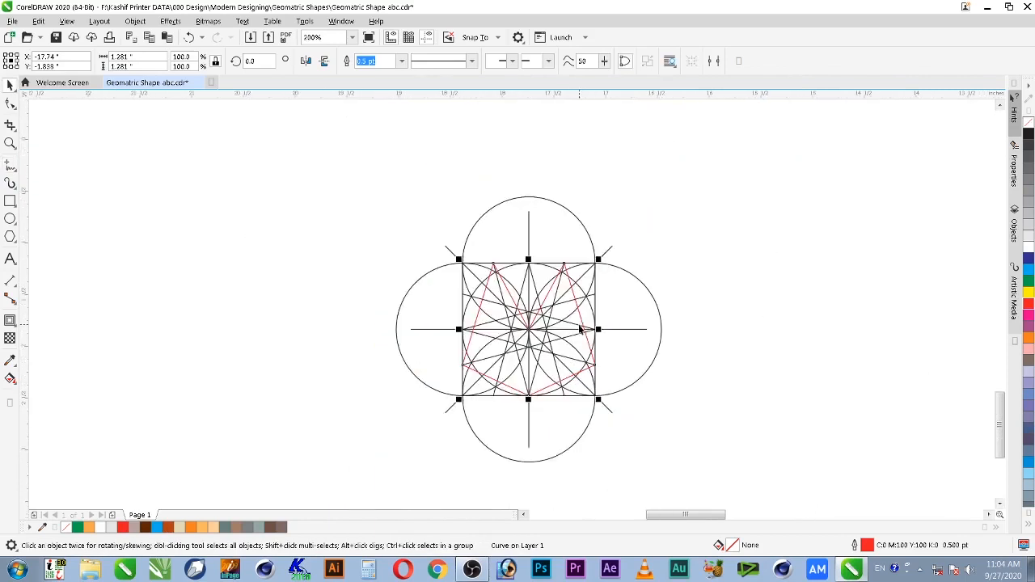
Place a copy of the red shape left of the construction drawing and group it with a vertically mirrored duplicate.
left_click_drag(583, 325, 285, 349)
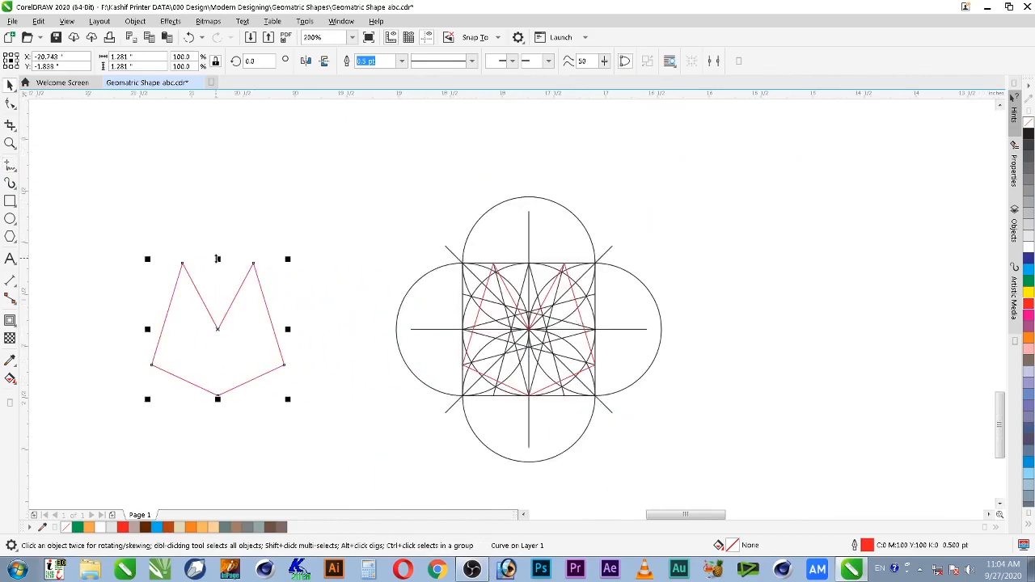
left_click_drag(207, 300, 193, 361)
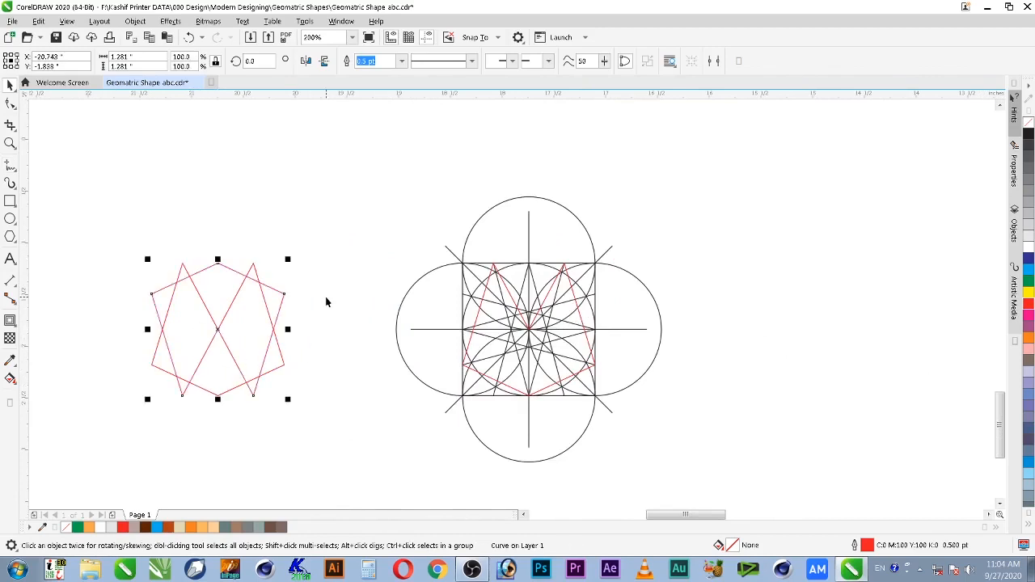
left_click_drag(319, 233, 109, 429)
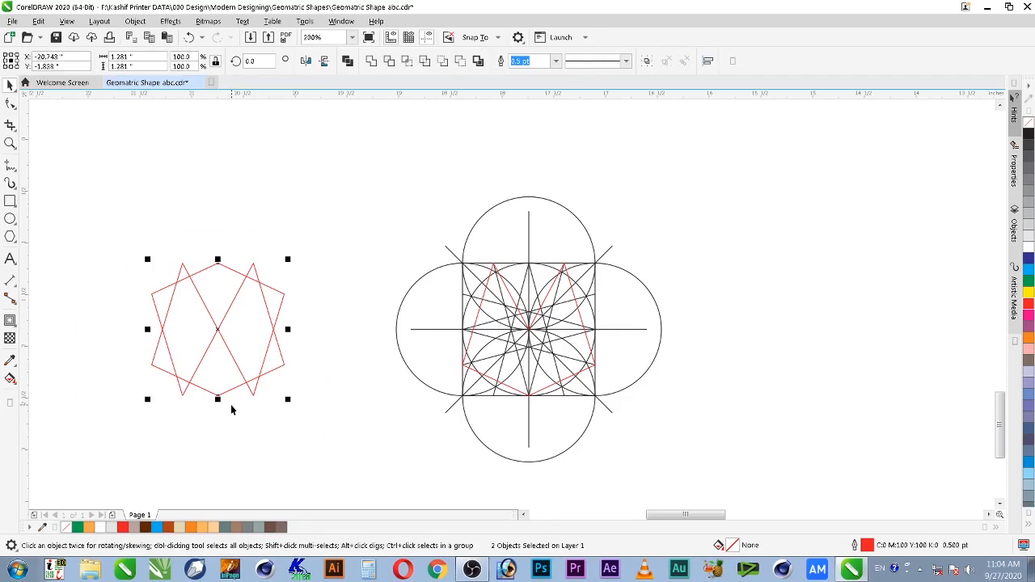
key("ctrl+g")
Duplicate the grouped red tile edge to edge to form a row of eight tiles.
scroll(236, 406, "down", 2)
key("F2")
left_click_drag(377, 333, 134, 424)
left_click_drag(576, 155, 913, 514)
scroll(827, 386, "down", 1)
left_click_drag(790, 359, 930, 182)
left_click_drag(638, 375, 657, 220)
right_click(657, 220)
key("ctrl+r")
key("ctrl+r")
key("ctrl+r")
key("ctrl+r")
key("ctrl+r")
key("ctrl+r")
Select the eight-tile red row and duplicate it edge to edge to form five rows.
left_click_drag(780, 165, 101, 323)
left_click_drag(529, 231, 528, 184)
left_click_drag(481, 131, 472, 196)
key("ctrl+r")
key("ctrl+r")
key("ctrl+r")
left_click(742, 340)
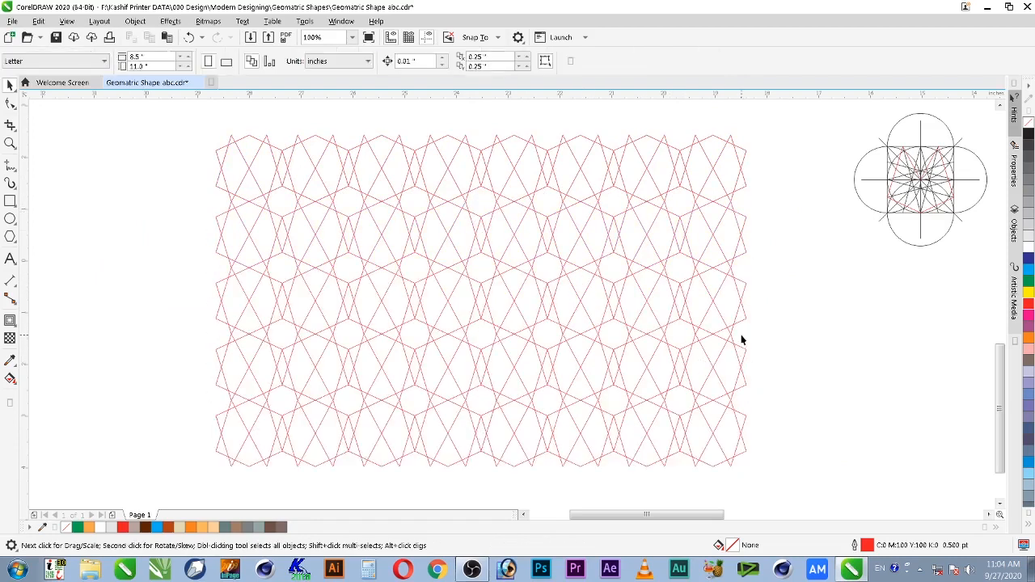
Select all tiles of the red line pattern and move them to the left of the grey-brown pattern.
left_click_drag(581, 439, 261, 488)
scroll(261, 488, "down", 2)
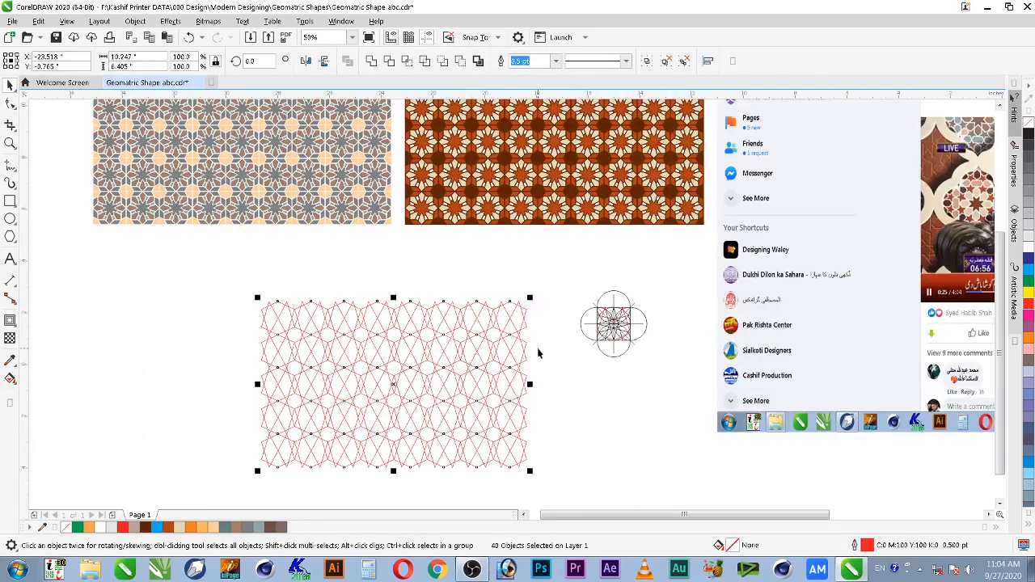
left_click_drag(520, 327, 312, 331)
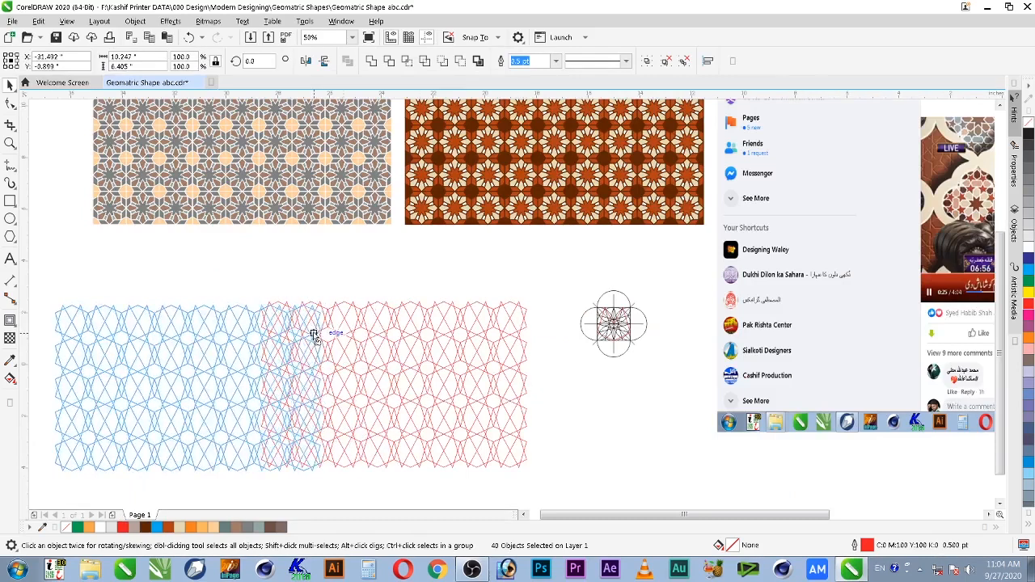
scroll(294, 420, "down", 1)
left_click_drag(294, 421, 166, 259)
key("z")
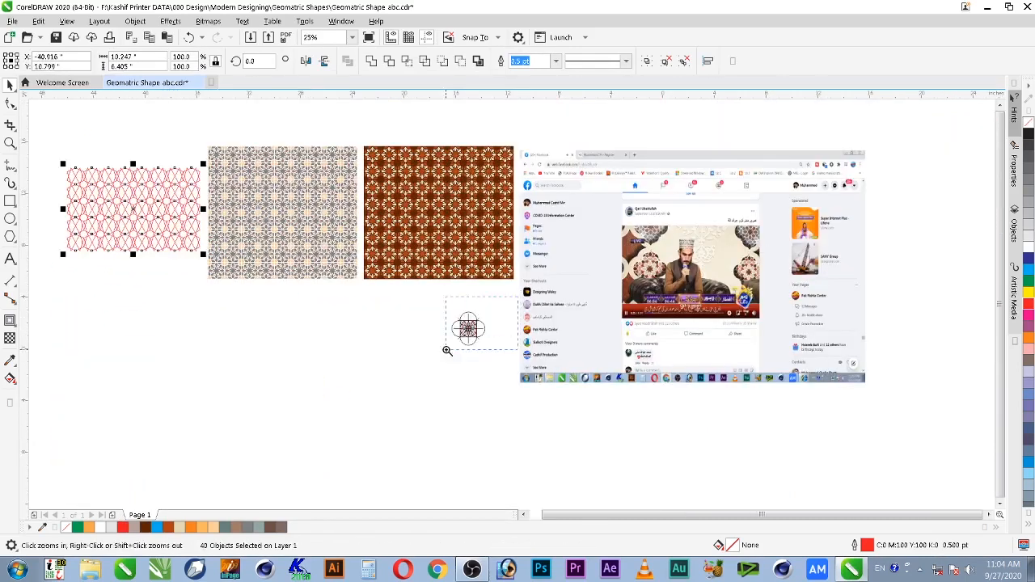
Delete the red outline shape from the circle-and-square construction drawing.
scroll(449, 330, "up", 2)
scroll(580, 339, "up", 2)
left_click(603, 280)
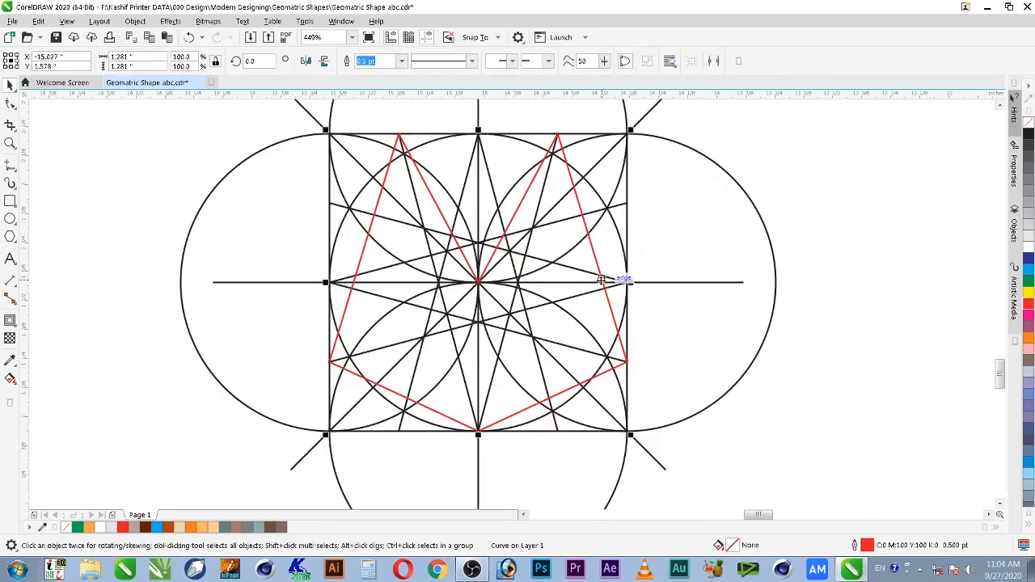
key("Delete")
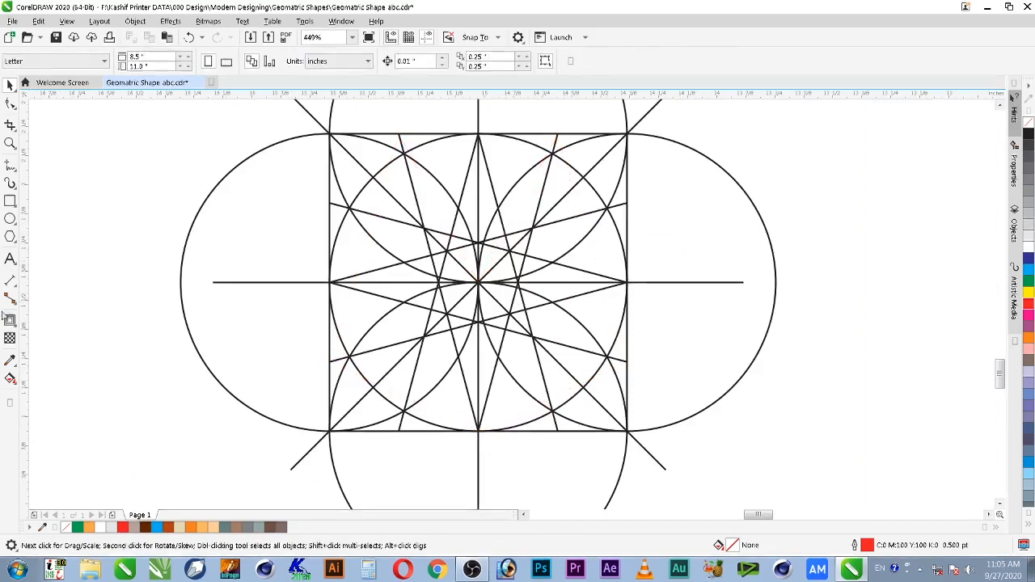
Draw a red freehand polyline from the upper-left diagonal-circle intersection around the square's upper-left corner, through the inner star node, to the left edge's midpoint.
left_click(9, 165)
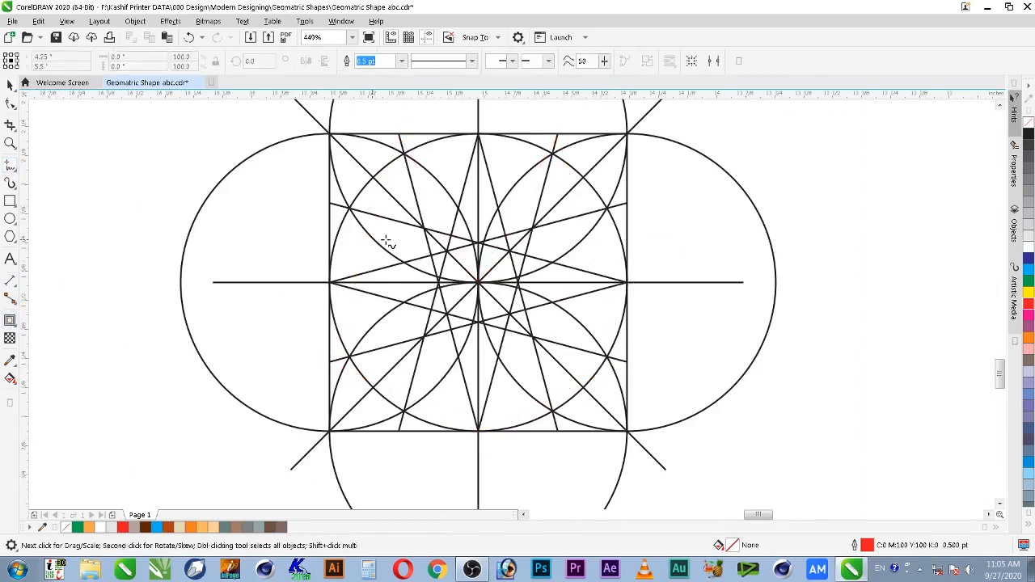
left_click(374, 176)
left_click(402, 134)
double_click(329, 135)
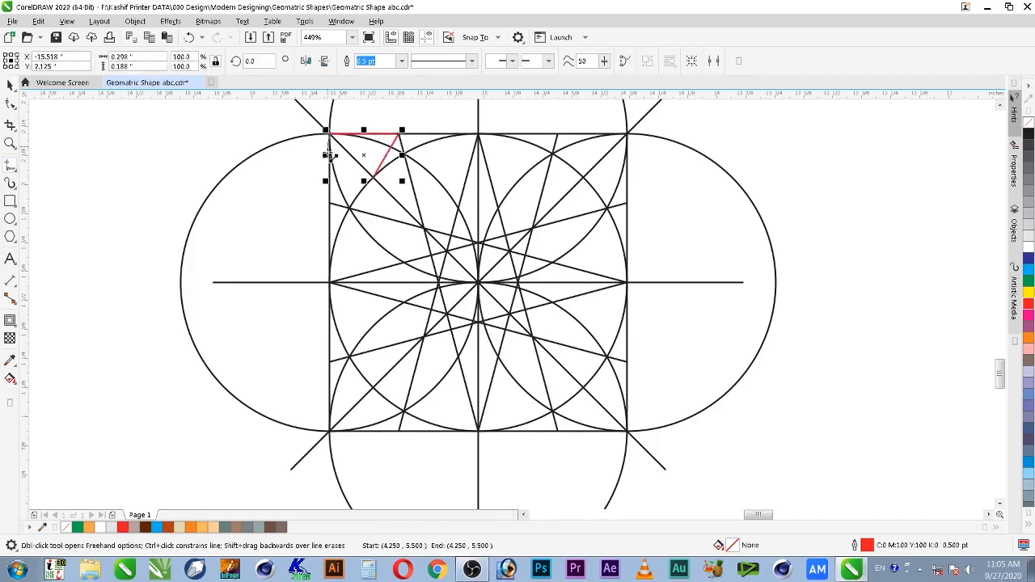
left_click(330, 203)
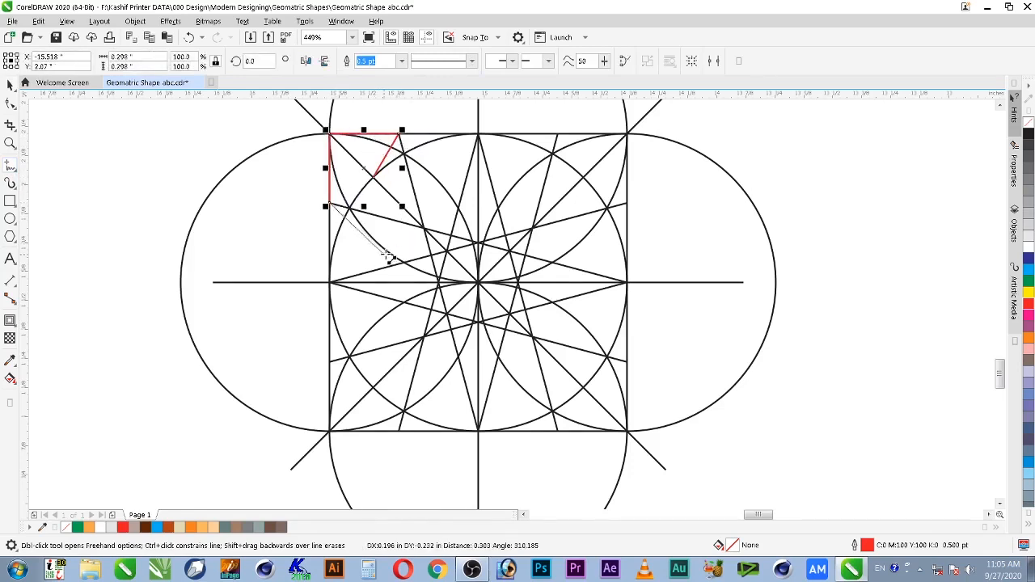
left_click(424, 231)
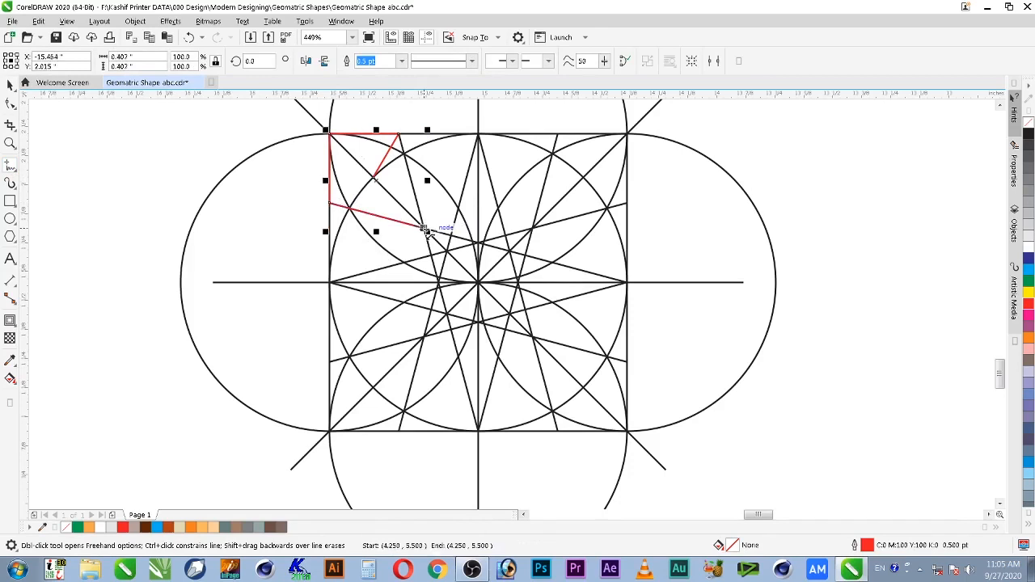
left_click(330, 282)
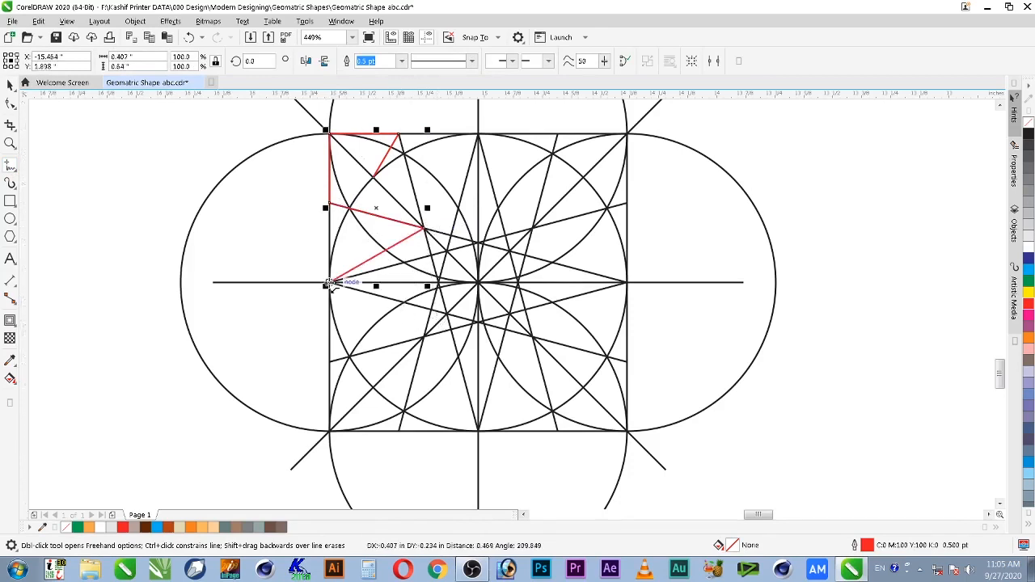
Continue the red polyline symmetrically through the lower inner star node and around the square's lower-left corner, ending at the lower-left diagonal-circle intersection.
left_click(424, 338)
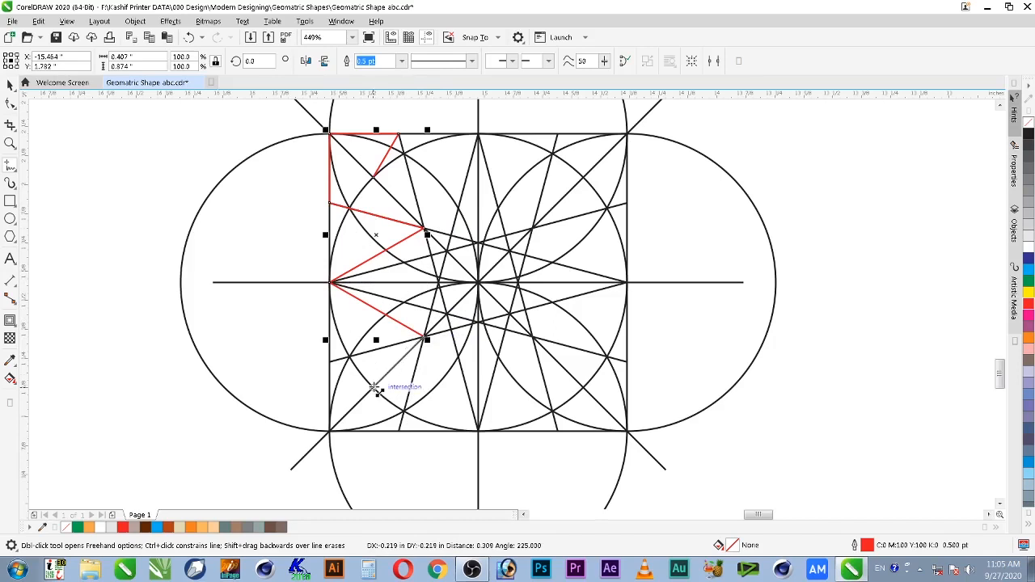
left_click(332, 362)
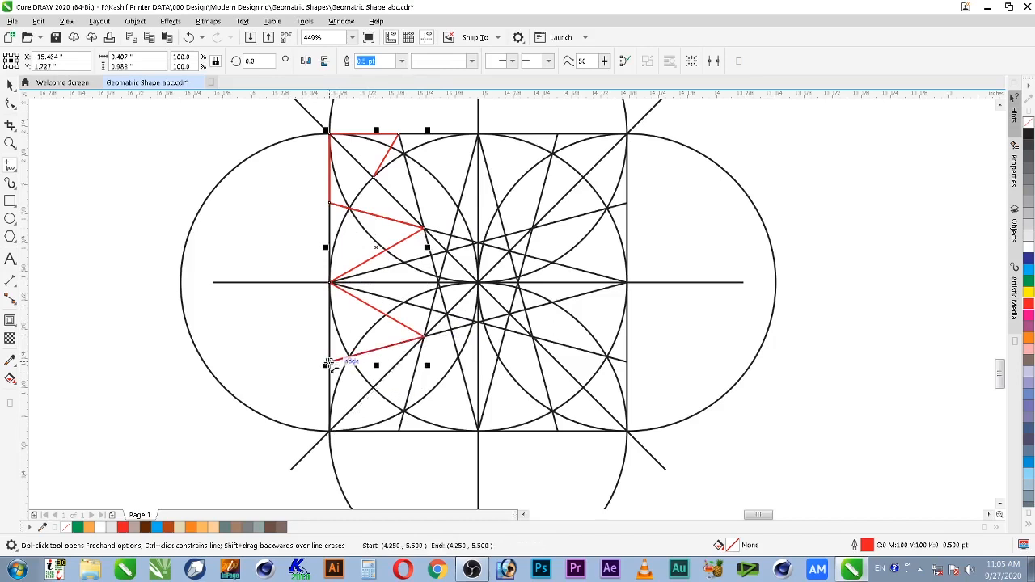
left_click(332, 431)
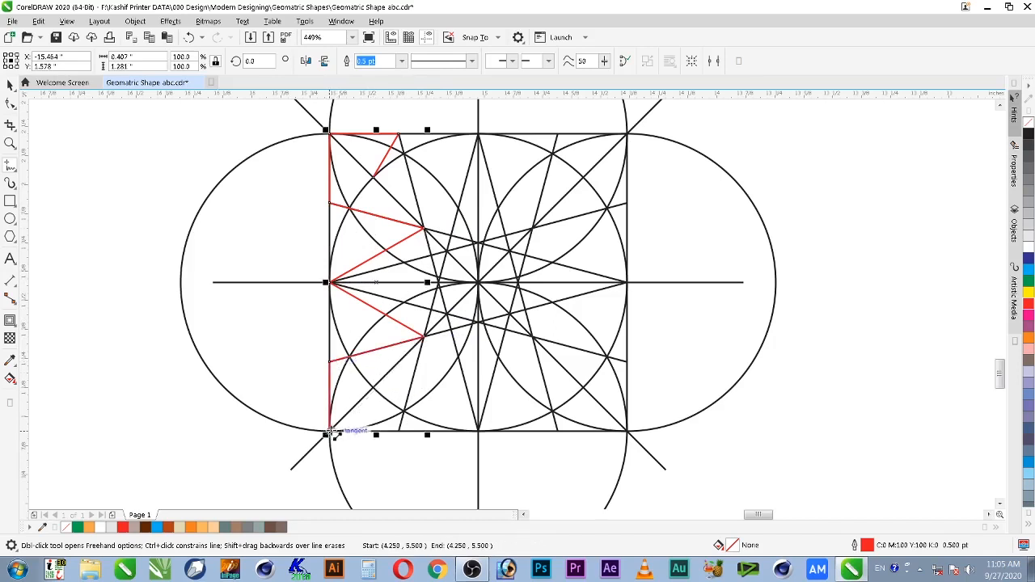
left_click(399, 432)
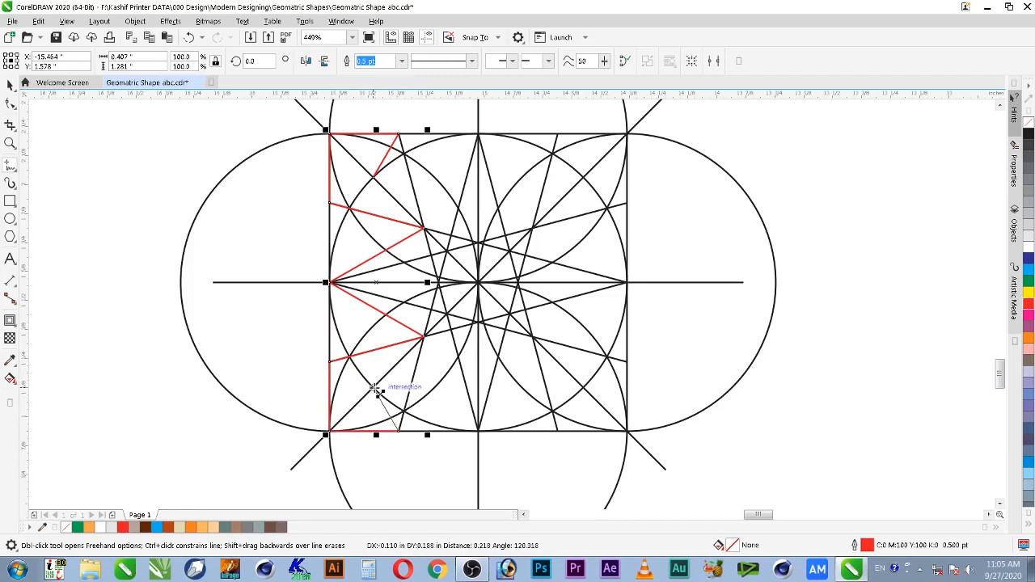
left_click(375, 389)
key("space")
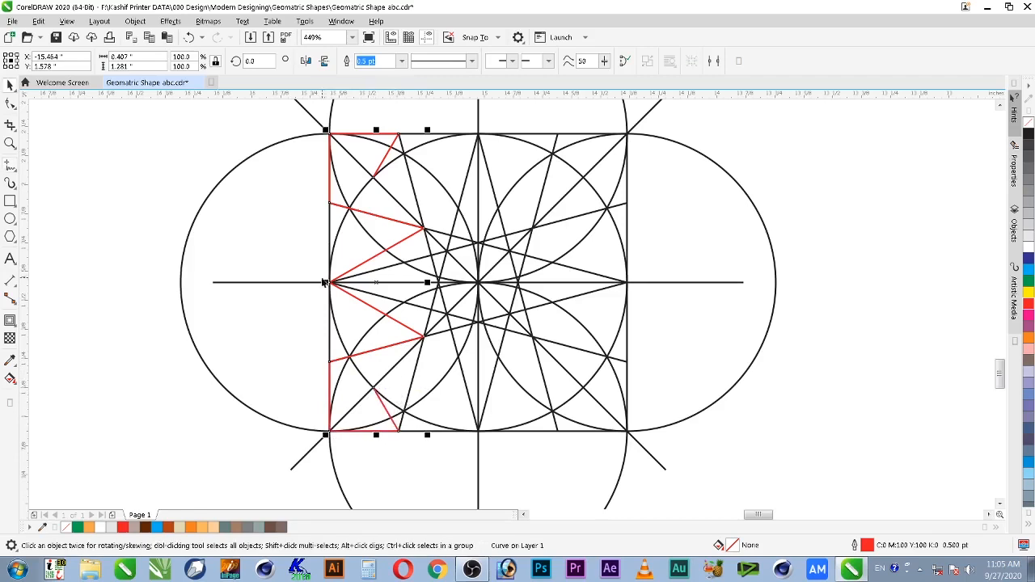
Mirror a copy of the red zigzag outline horizontally and align it to the square's right edge.
left_click_drag(396, 289, 448, 297)
right_click(447, 297)
left_click(627, 221, "shift")
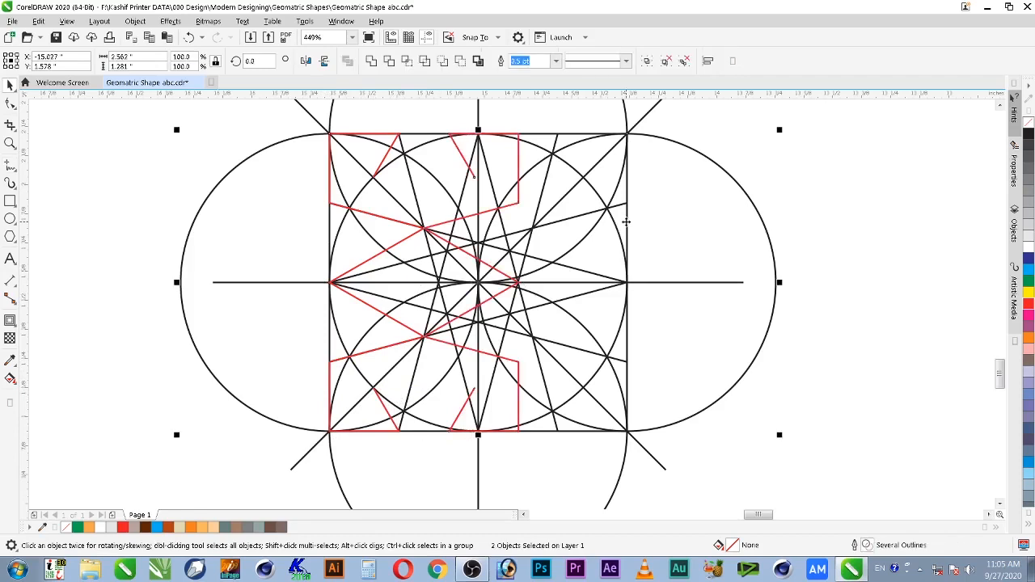
key("r")
left_click(674, 294)
left_click(722, 254)
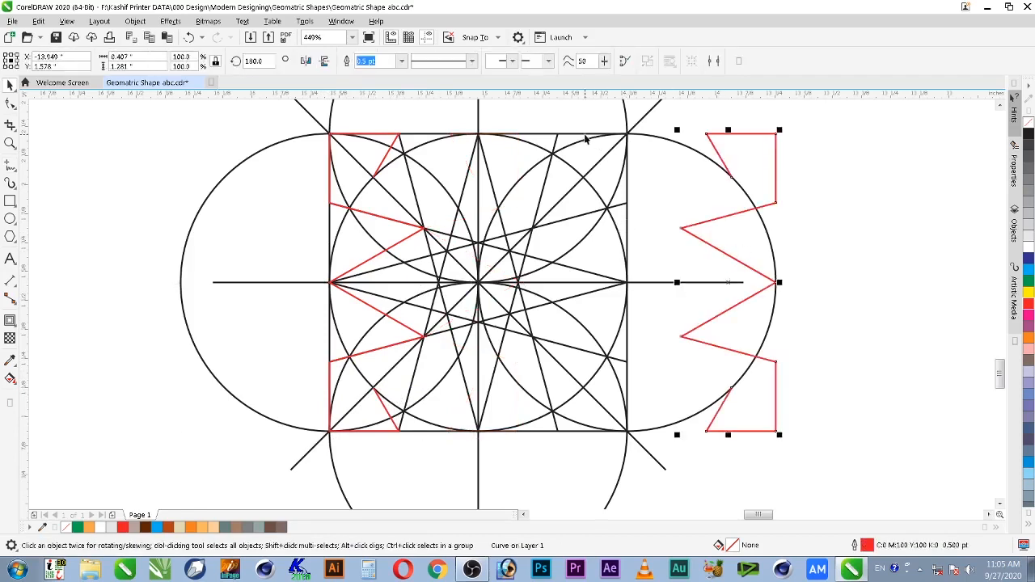
left_click(585, 135, "shift")
key("r")
left_click(616, 214)
Draw the left side of a red kite from the square's top midpoint down to the construction's centre with Freehand.
scroll(617, 215, "down", 1)
key("F2")
left_click_drag(669, 151, 341, 371)
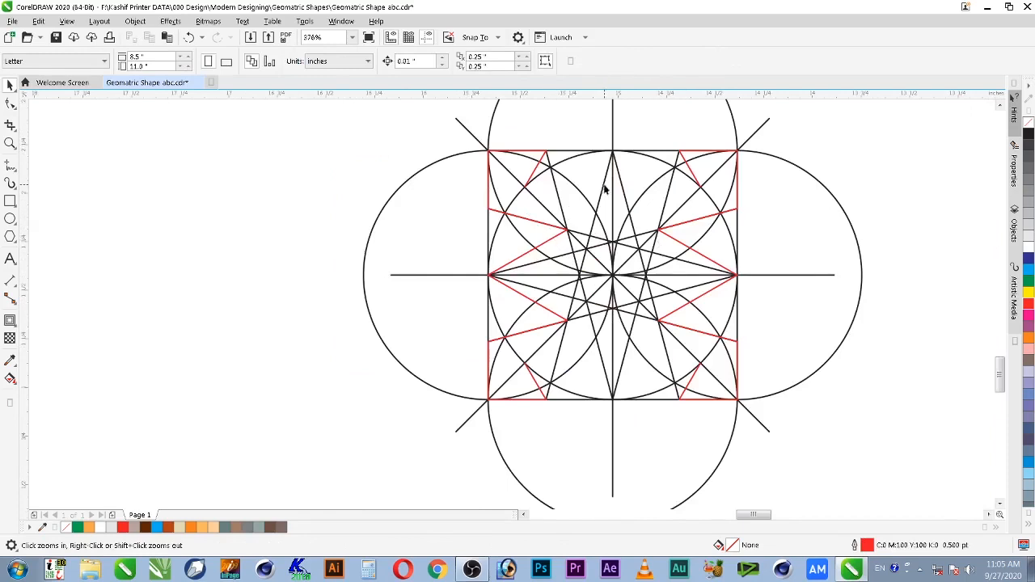
left_click(8, 167)
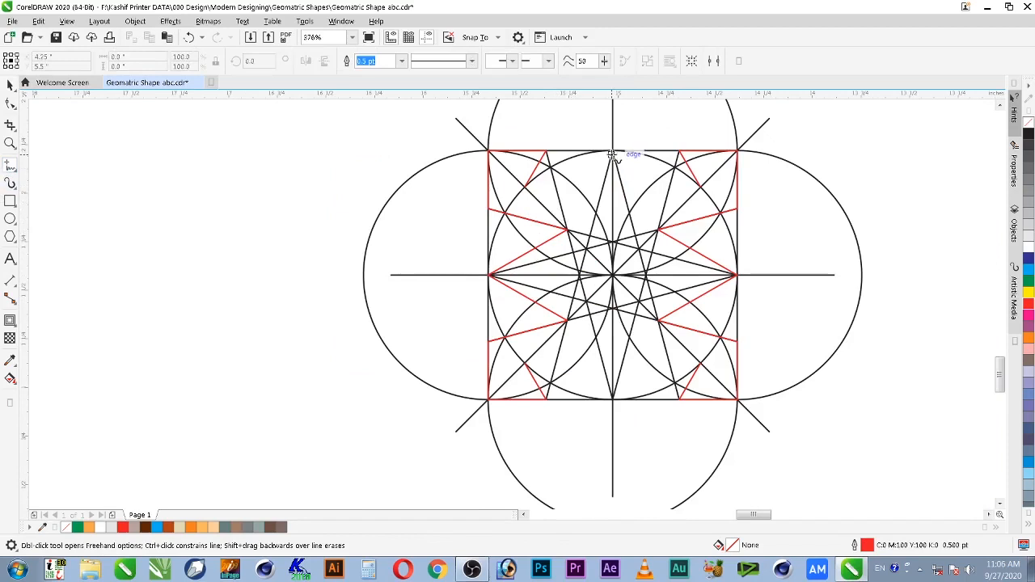
left_click(614, 153)
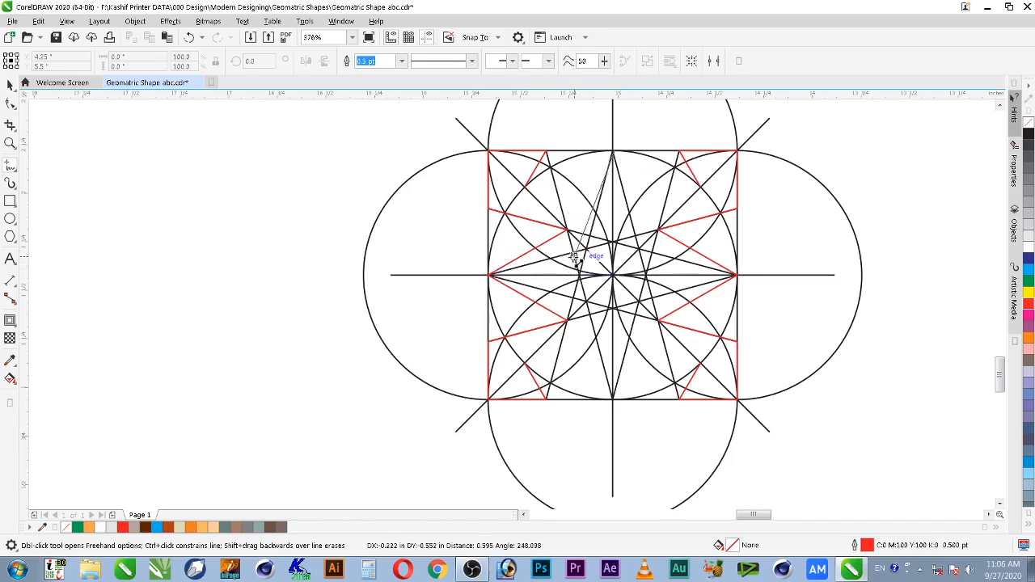
left_click(576, 253)
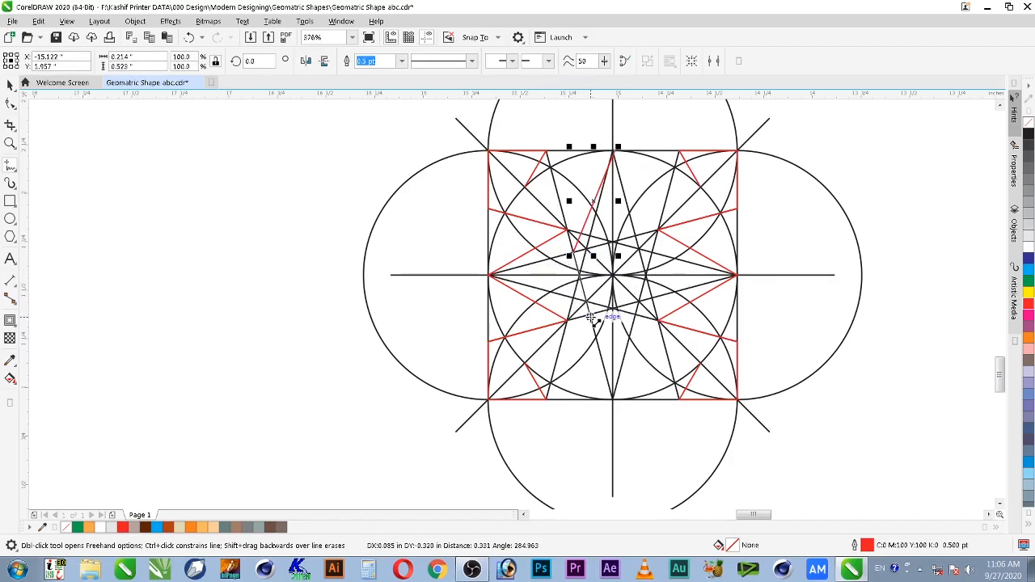
left_click(614, 276)
left_click(643, 249)
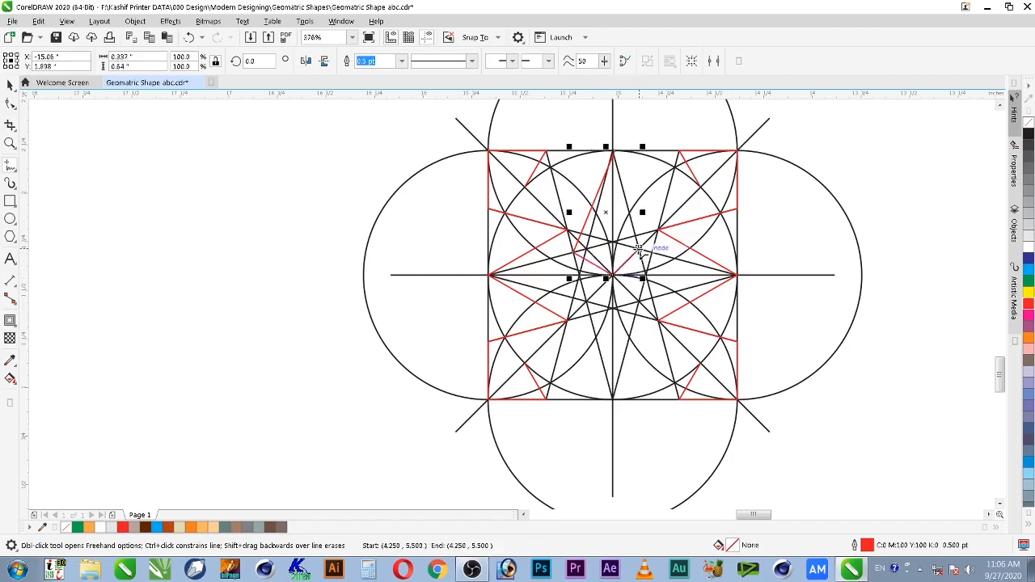
left_click(615, 151)
key("space")
left_click_drag(613, 153, 612, 338)
key("ctrl+z")
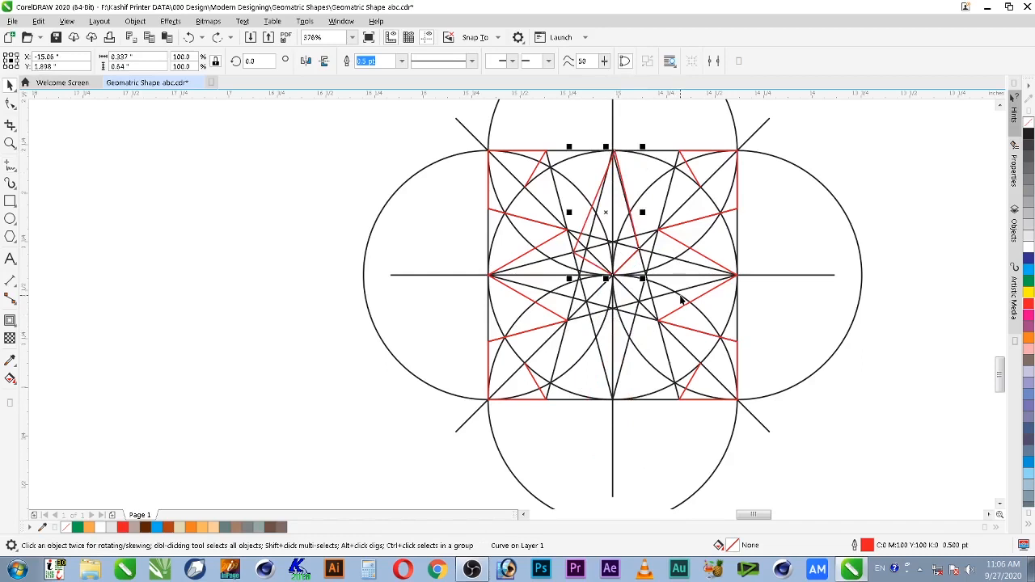
key("ctrl+z")
key("ctrl+z")
Close the kite symmetrically on its right side up to the top midpoint and mirror a copy below the centre.
key("space")
left_click(613, 276)
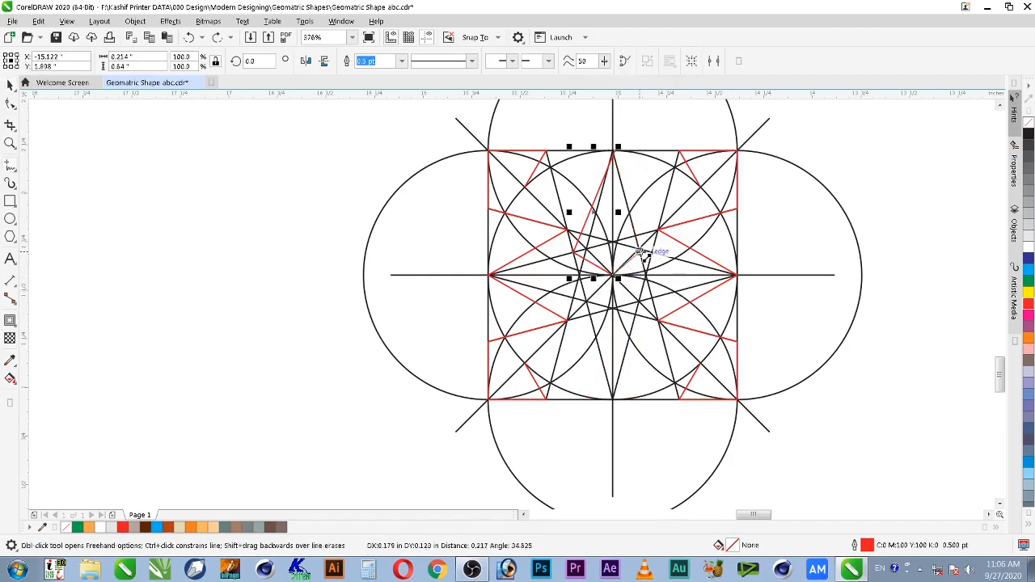
left_click(654, 255)
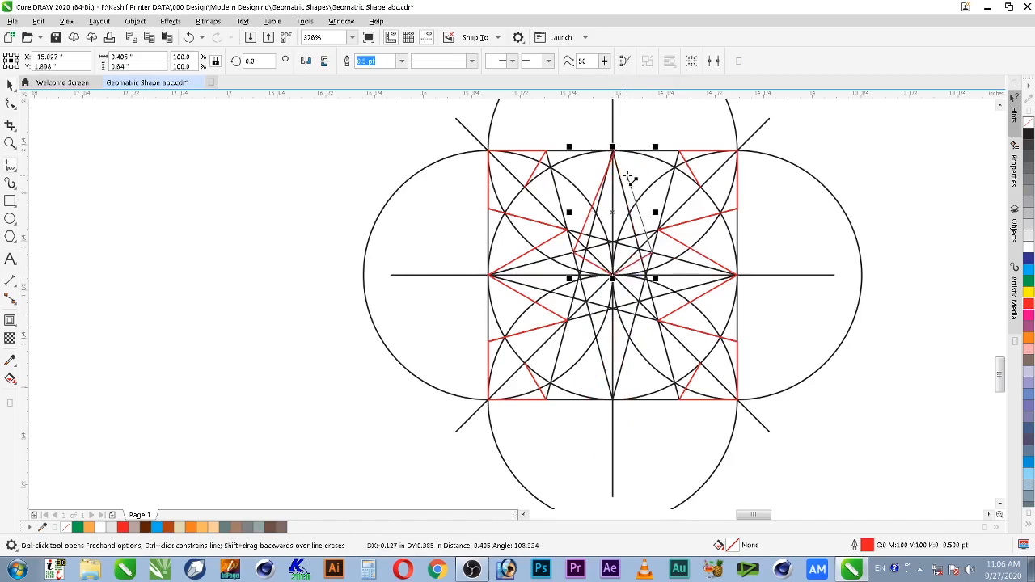
left_click(612, 149)
key("space")
left_click(657, 326)
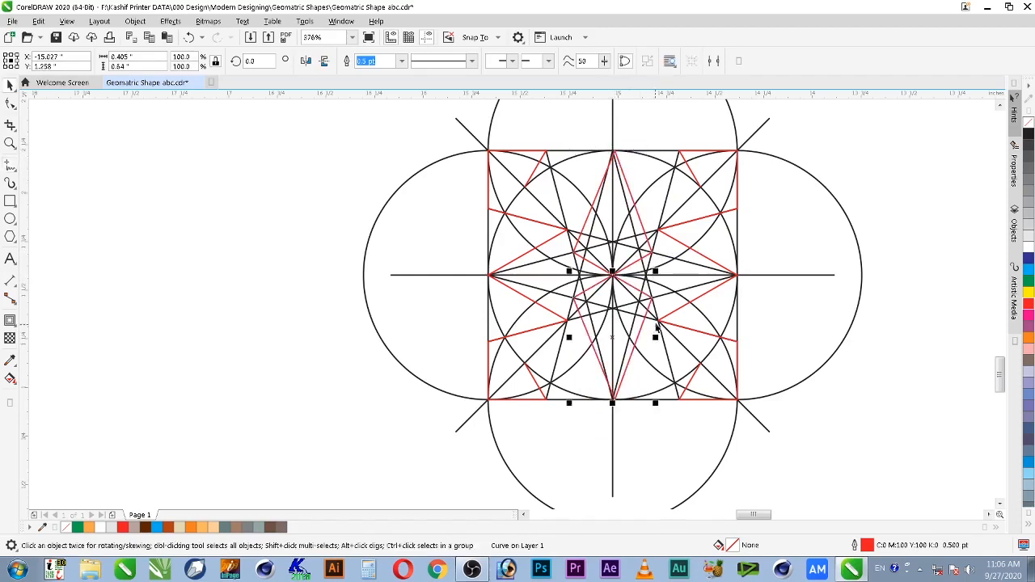
Move the two red zigzags and two kites left of the construction circles and group them into one tile.
left_click(531, 178, "shift")
left_click(678, 241, "shift")
left_click_drag(678, 241, 139, 248)
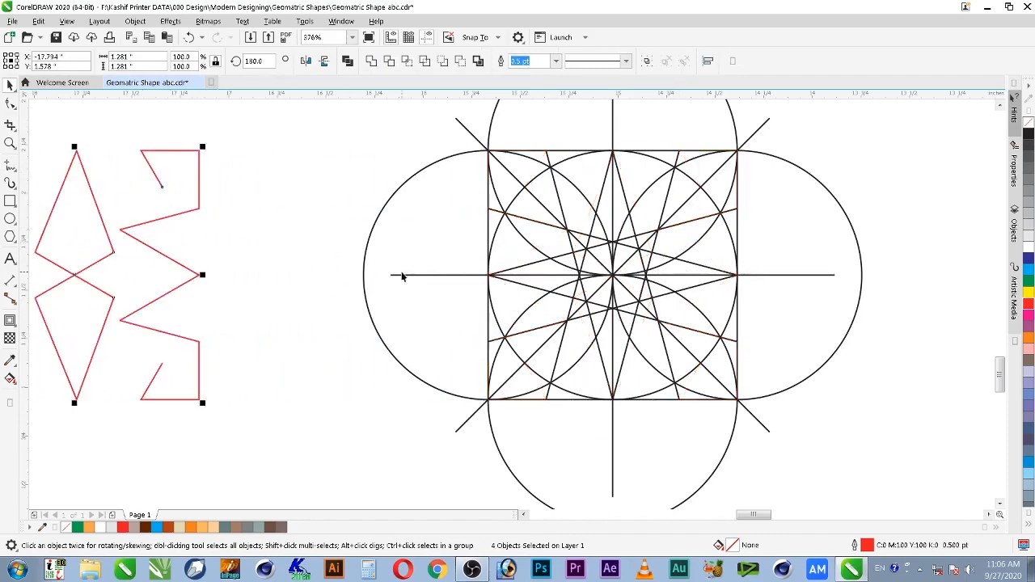
scroll(402, 277, "down", 6)
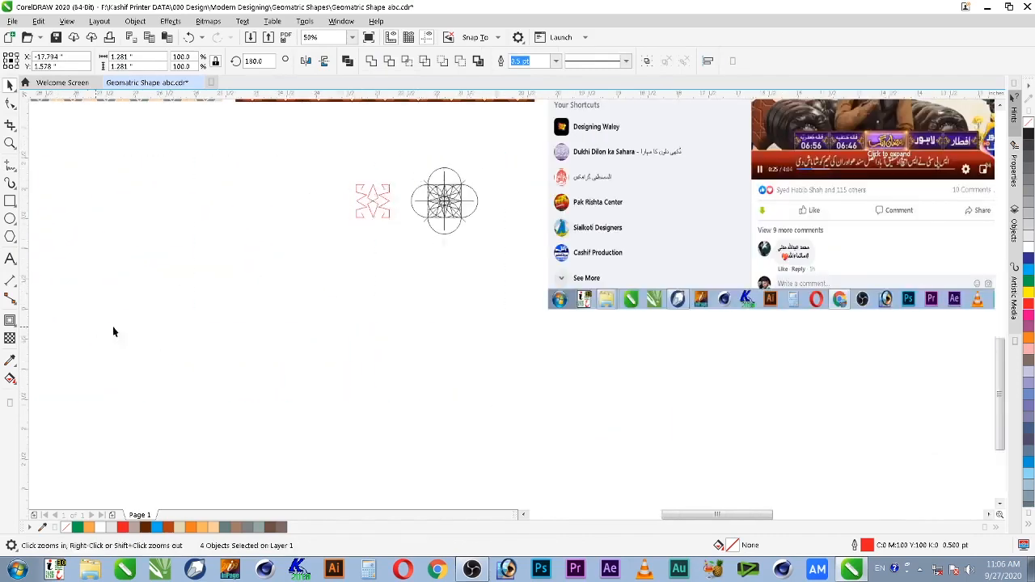
scroll(114, 331, "up", 3)
left_click(721, 218)
left_click_drag(732, 257, 553, 301)
key("ctrl+g")
Duplicate the grouped tile edge to edge towards the left, repeating it to form a row of nine tiles.
left_click_drag(721, 225, 643, 223)
key("ctrl+r")
key("ctrl+r")
key("ctrl+r")
key("ctrl+r")
key("ctrl+r")
key("ctrl+r")
key("ctrl+r")
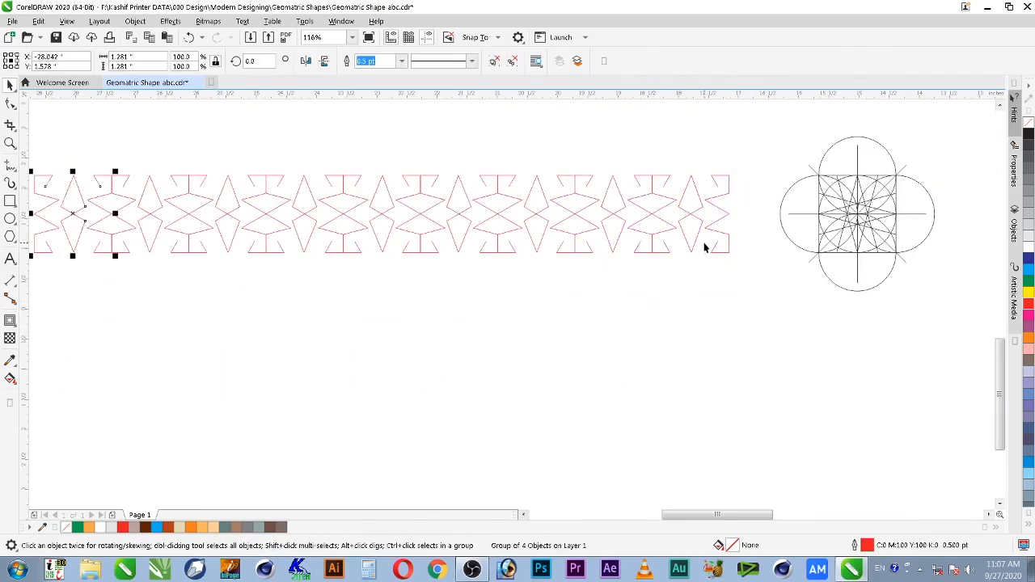
Place a copy of the rightmost tile directly beneath it, rotated to 270 degrees.
scroll(705, 247, "down", 2)
left_click_drag(733, 193, 322, 291)
left_click_drag(731, 174, 689, 264)
left_click(703, 218)
left_click_drag(697, 204, 725, 301)
right_click(690, 264)
left_click(705, 266)
left_click(739, 254)
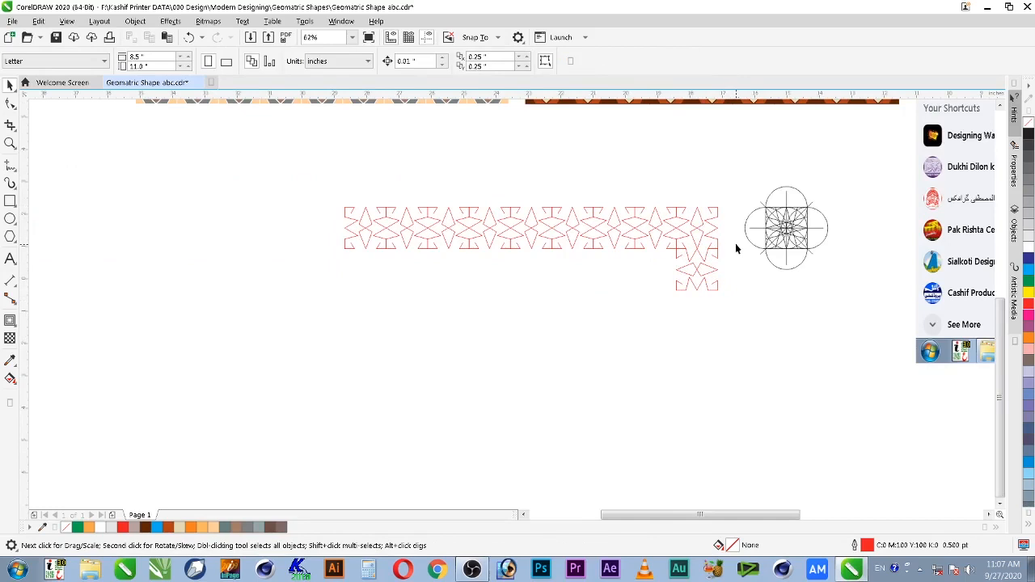
Duplicate the rotated tile edge to edge towards the left, repeating it to build the second row.
left_click_drag(735, 243, 671, 300)
left_click_drag(718, 268, 657, 282)
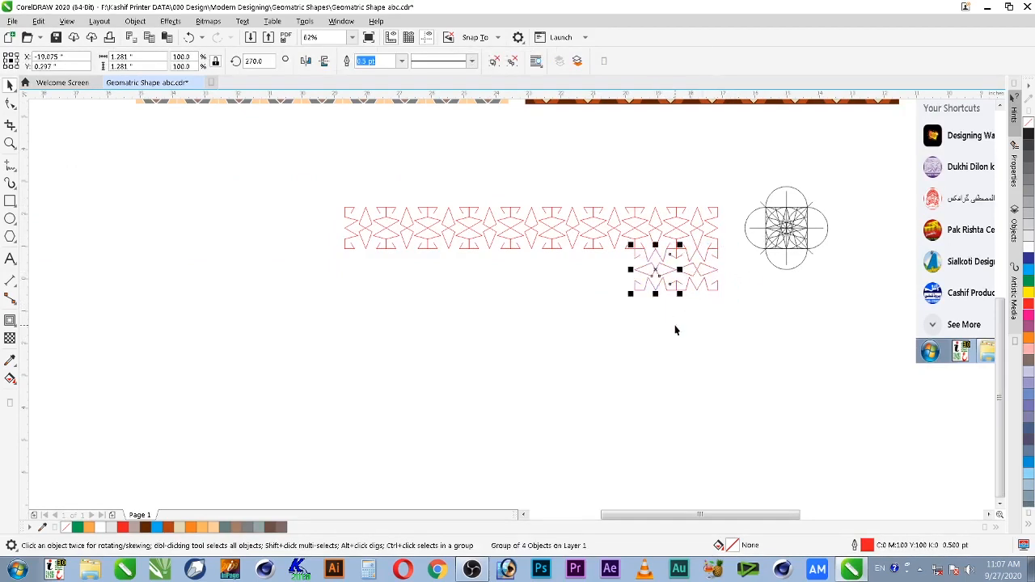
key("ctrl+r")
key("ctrl+r")
key("ctrl+r")
key("ctrl+r")
key("ctrl+r")
key("ctrl+r")
key("ctrl+r")
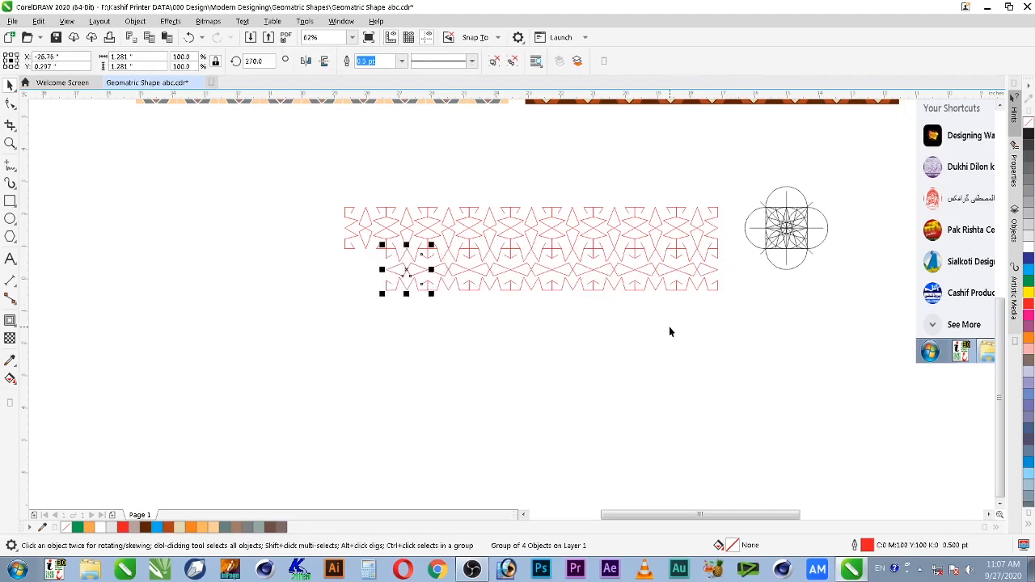
Copy the two tile rows downward to build a six-row pattern.
left_click_drag(322, 188, 737, 363)
left_click_drag(531, 205, 668, 371)
left_click(755, 421)
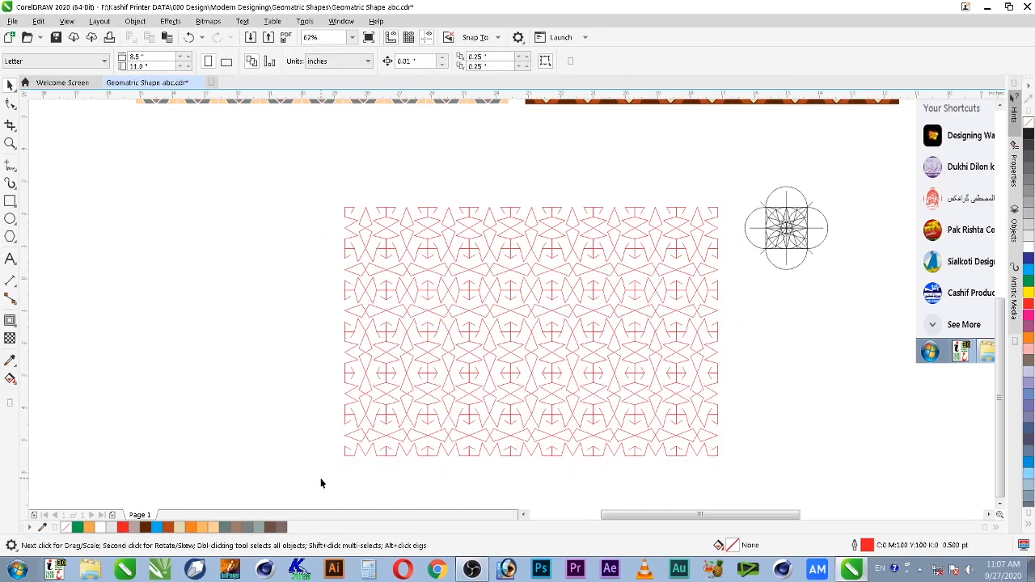
Group all 54 tiles and move the pattern to the left of the existing red line pattern.
left_click(377, 454)
scroll(377, 467, "down", 2)
mouse_move(483, 460)
left_mouse_down()
mouse_move(29, 270)
mouse_move(106, 277)
left_mouse_up()
key("F2")
left_click_drag(183, 325, 99, 134)
left_click_drag(101, 326, 100, 326)
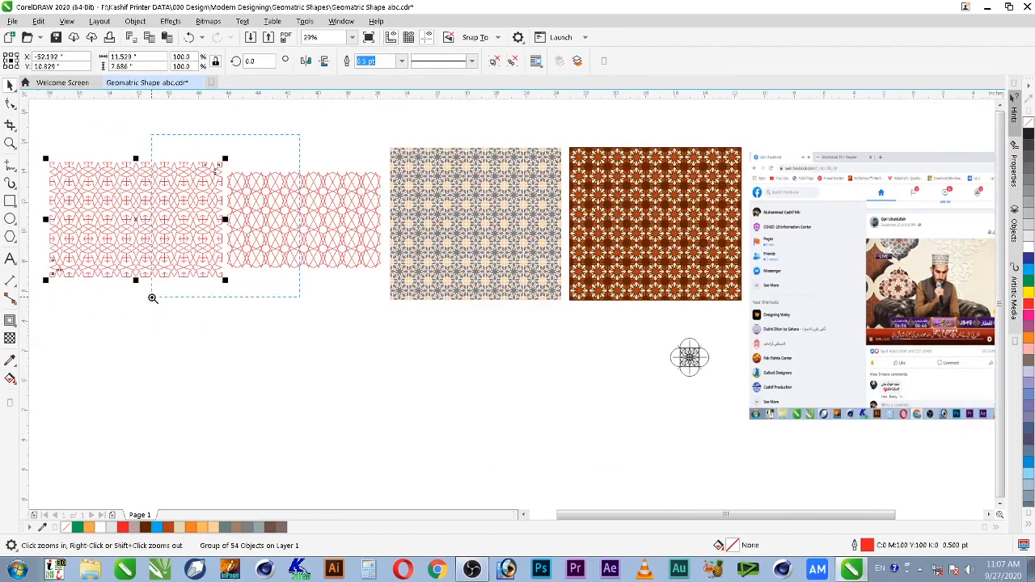
Examine the new red pattern next to the existing line pattern and the brown star mosaic.
left_click_drag(322, 205, 925, 437)
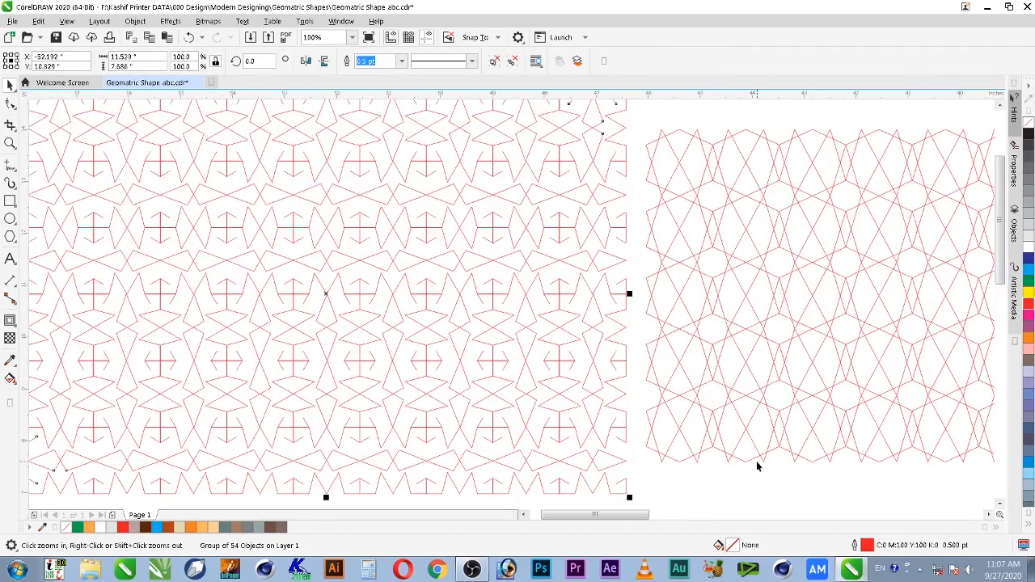
left_click(652, 324)
key("F4")
key("F2")
left_click_drag(621, 345, 545, 388)
scroll(542, 380, "down", 2)
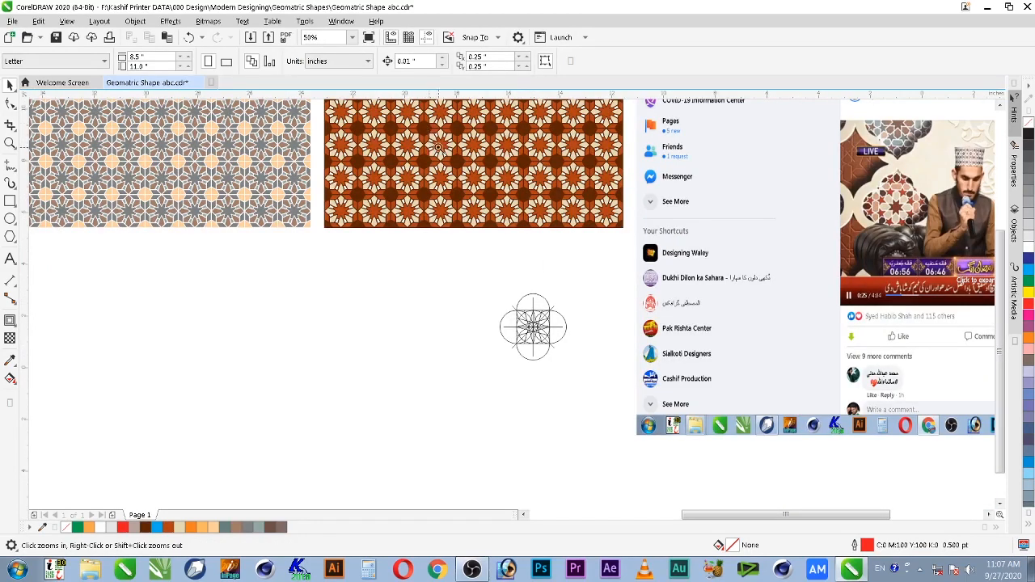
key("F4")
left_click_drag(517, 204, 615, 307)
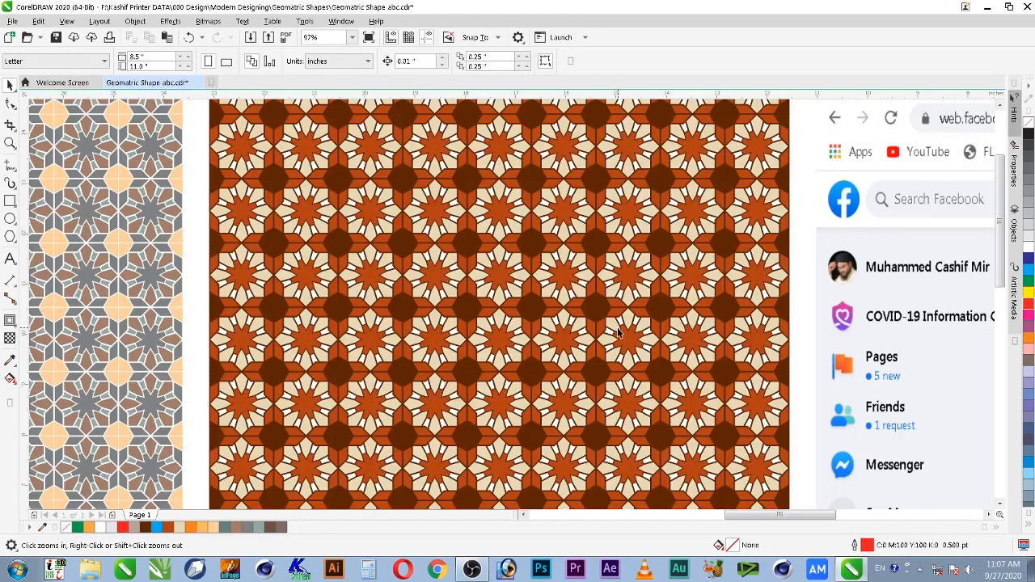
scroll(618, 333, "down", 2)
left_click_drag(328, 402, 329, 402)
key("F4")
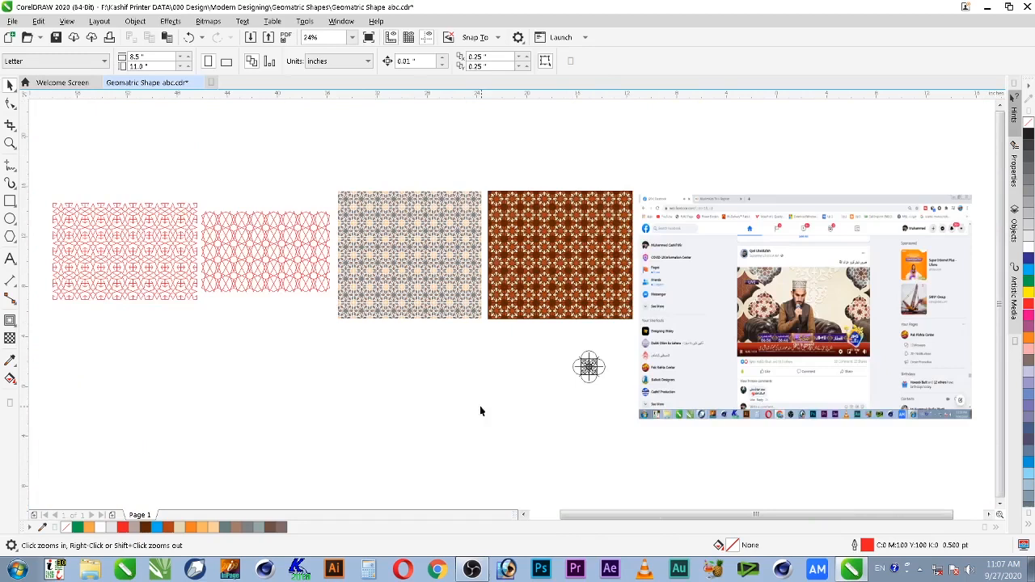
Draw a 3-Point Curve, about 0.72 by 0.67 inches, from the mosaic panel's top tip to its upper-left notch.
key("F2")
left_click_drag(745, 275, 796, 354)
key("F2")
left_click_drag(315, 164, 654, 412)
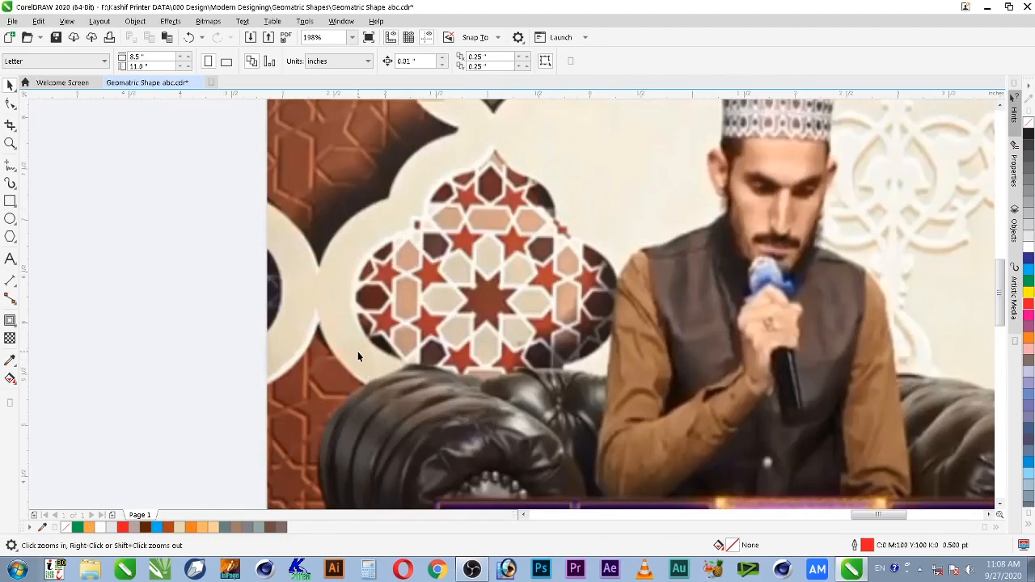
left_click(9, 166)
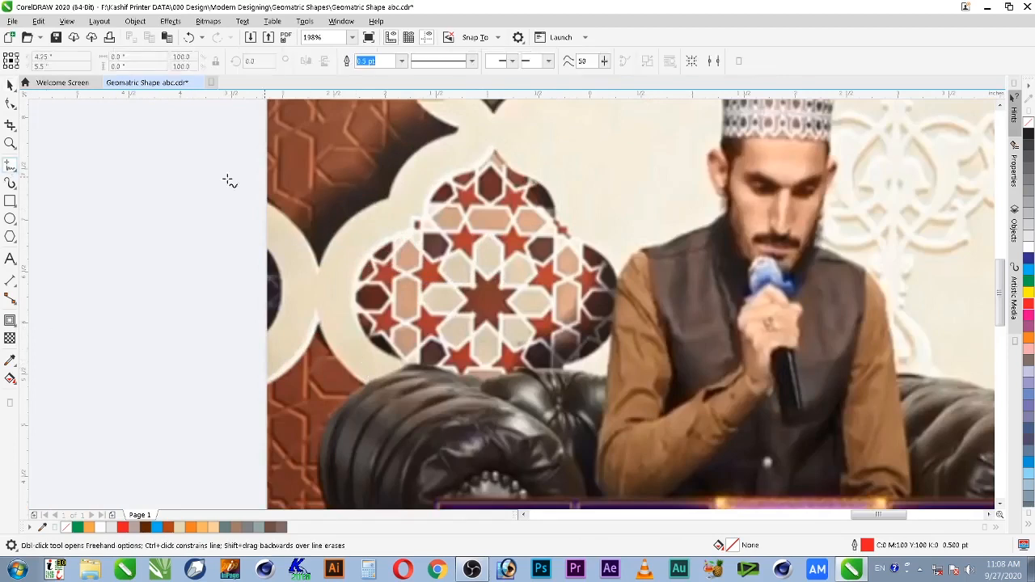
left_click(12, 173)
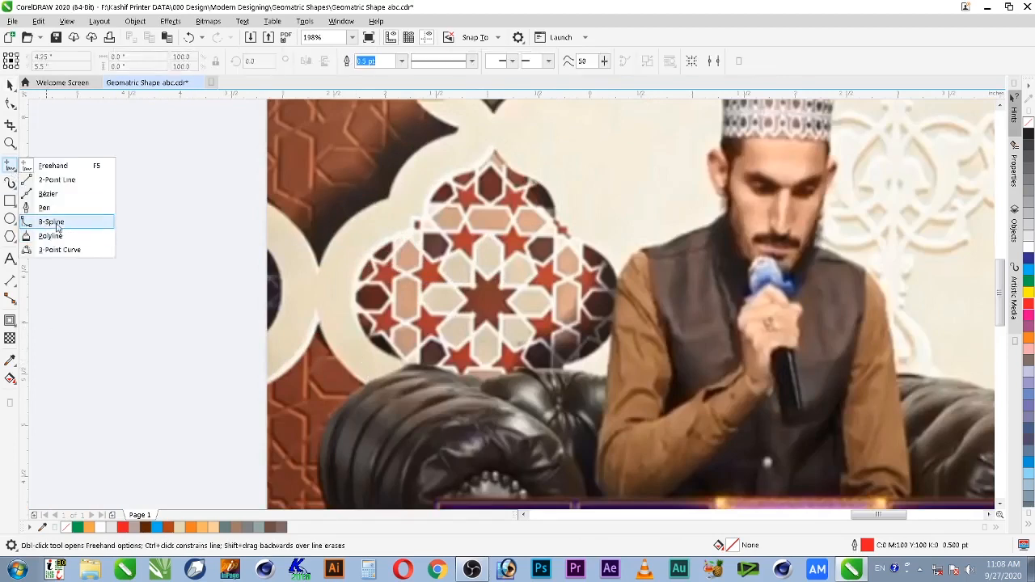
left_click(60, 250)
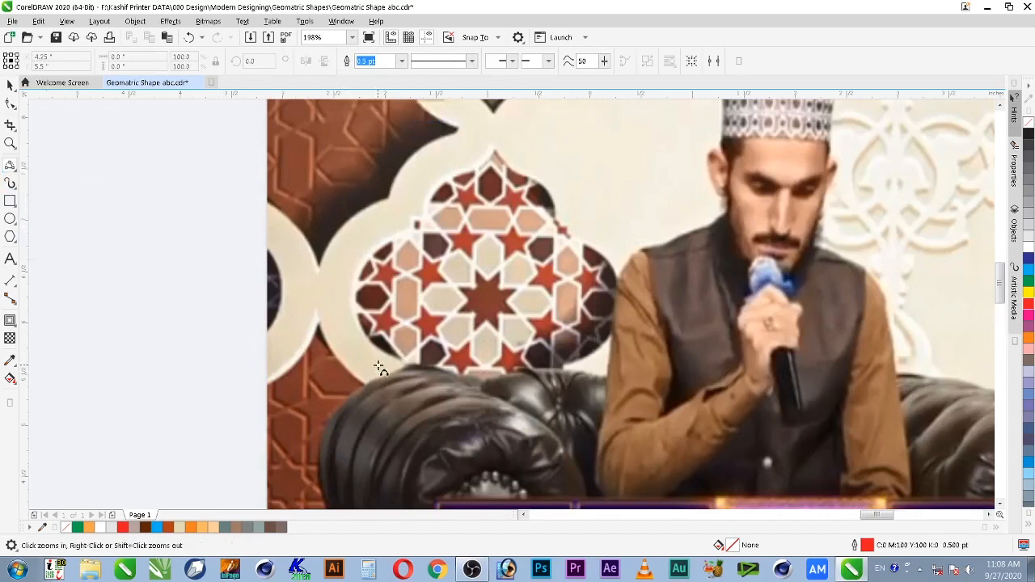
left_click_drag(379, 366, 642, 368)
left_click_drag(569, 147, 482, 198)
key("Escape")
left_click_drag(568, 146, 448, 259)
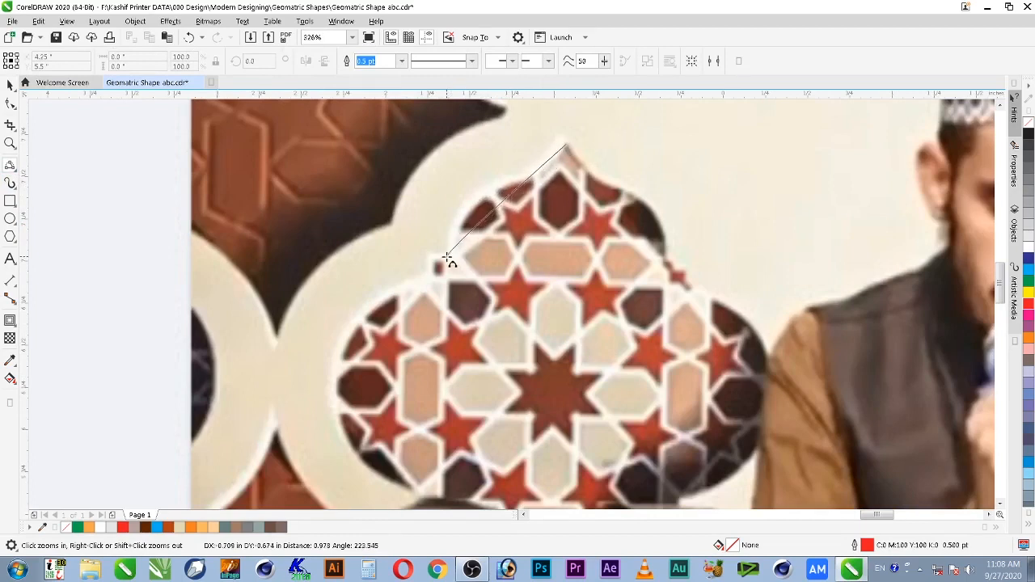
left_click(464, 198)
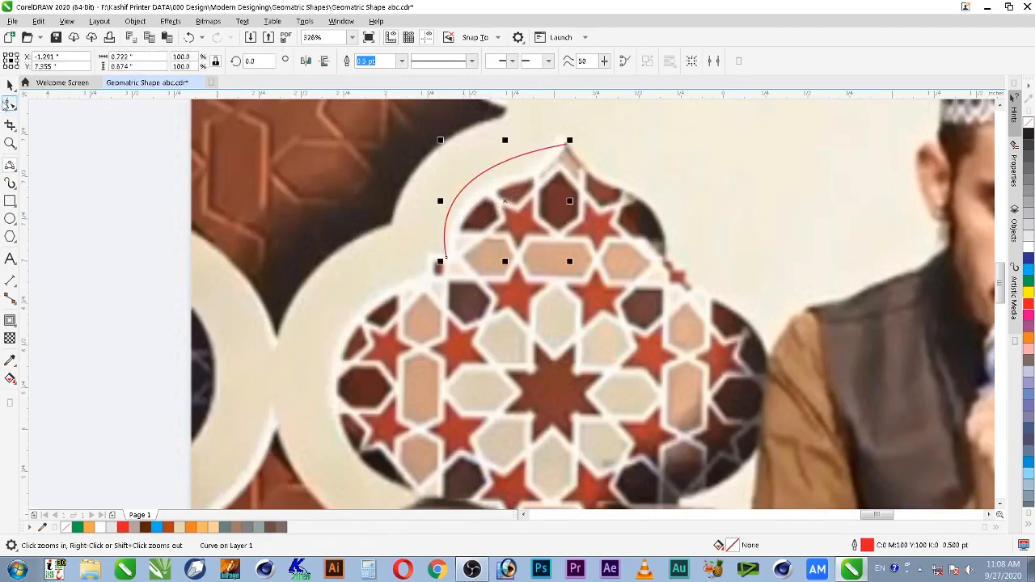
Reshape the curve into an S-bend that follows the upper-left edge of the mosaic panel.
key("F10")
left_click_drag(474, 162, 542, 209)
left_click_drag(435, 199, 462, 164)
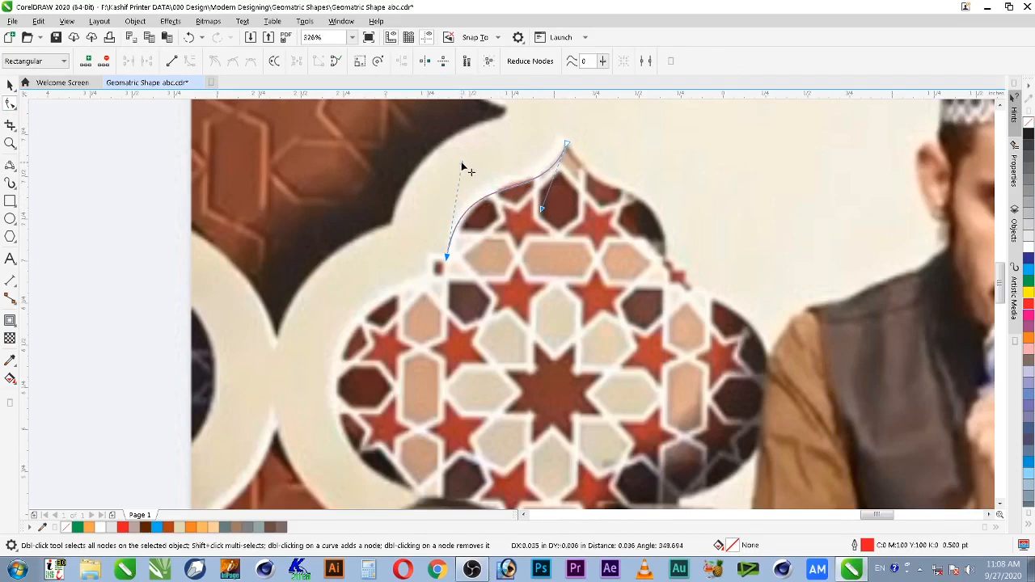
Extend the outline with straight Freehand segments around the small notch and to the left lobe's outermost point.
left_click(11, 185)
left_click(48, 165)
left_click(432, 259)
left_click(427, 278)
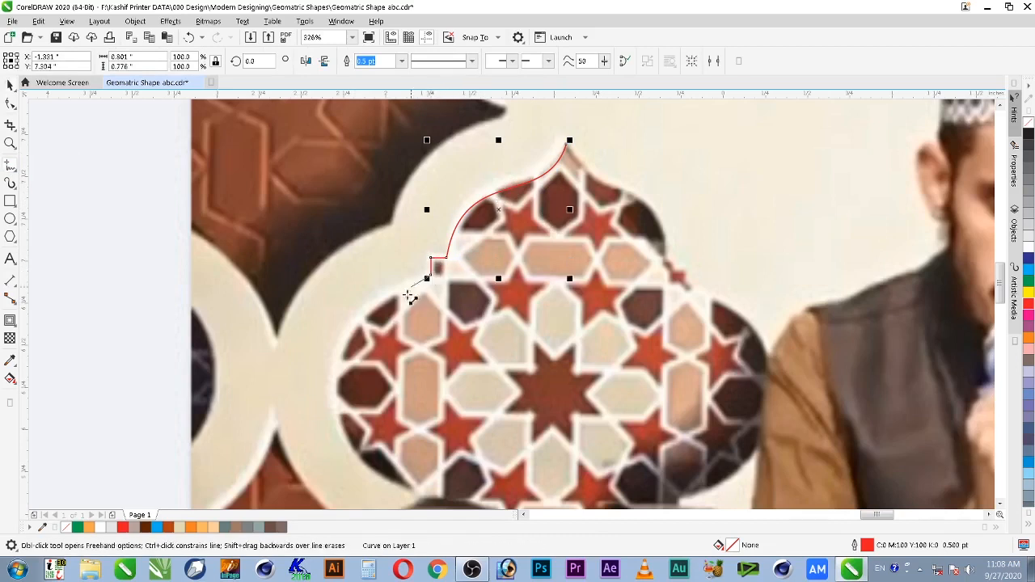
left_click(332, 384)
Convert the left lobe's straight segment to a curve and bend it along the panel's edge.
key("F10")
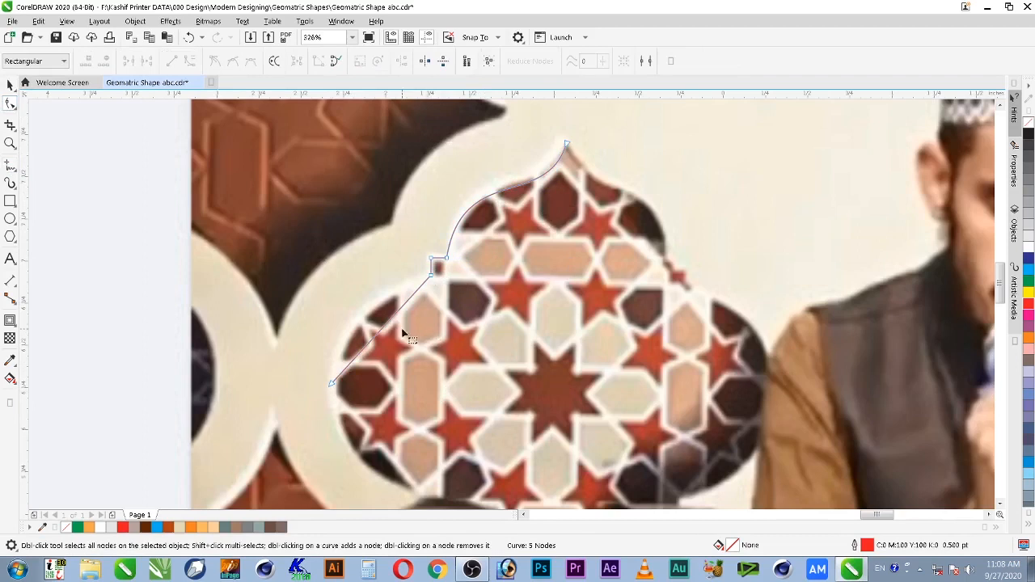
left_click(382, 333)
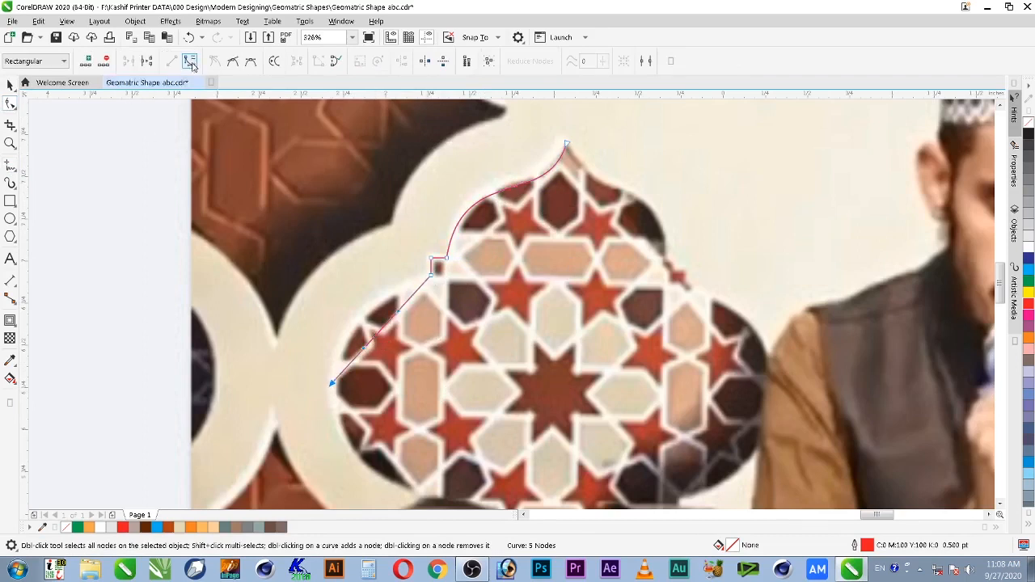
left_click_drag(383, 331, 700, 260)
left_click(429, 278)
Mirror a copy of the traced outline to the panel's right side and weld both halves together.
key("space")
right_click(701, 261)
key("F2")
left_click_drag(400, 120, 694, 293)
left_click(543, 186, "shift")
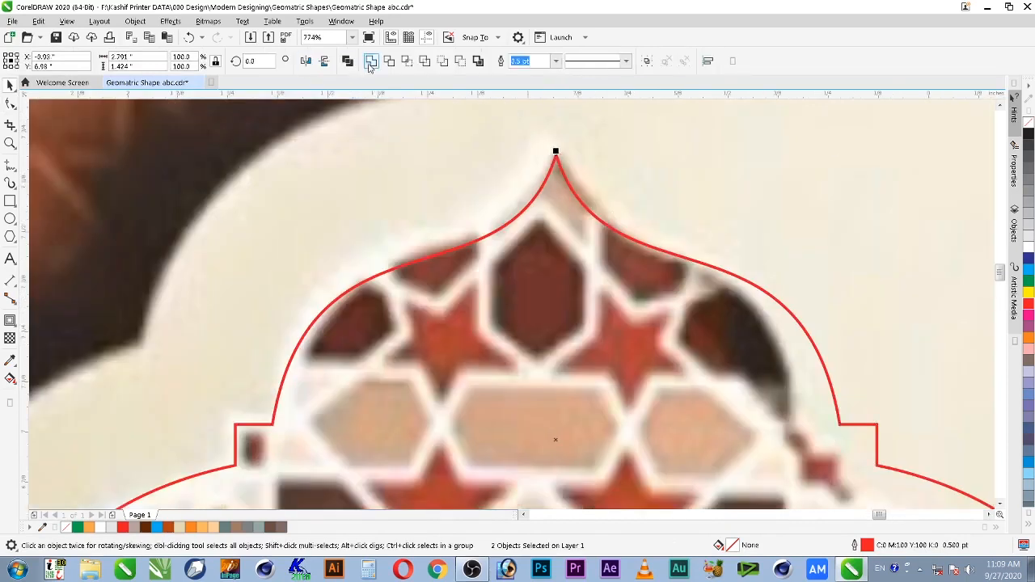
left_click(369, 65)
Delete the extra node at the tip of the welded outline.
key("F2")
left_click_drag(532, 134, 585, 174)
left_click(10, 104)
scroll(504, 274, "up", 4)
left_click(495, 274)
key("Delete")
key("F4")
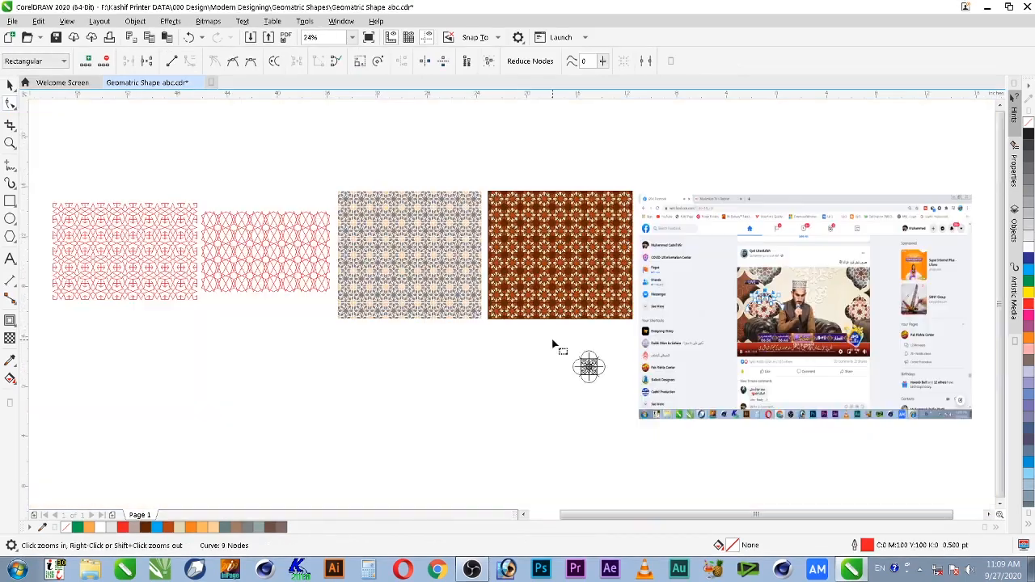
Mirror a copy of the traced outline downward and select both halves.
left_click_drag(735, 283, 800, 341)
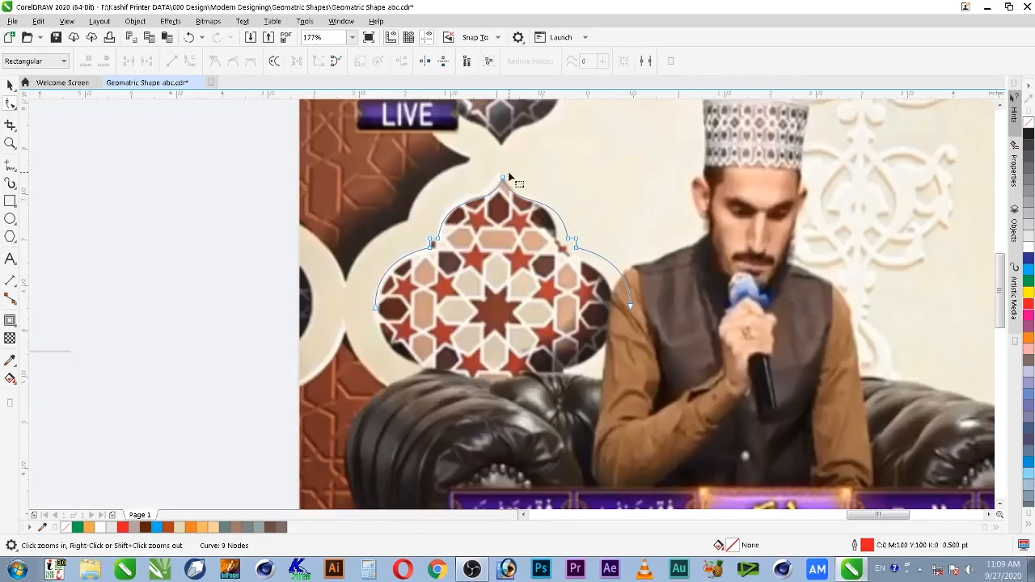
key("space")
left_click_drag(499, 328, 498, 328)
right_click(498, 328)
left_click(612, 268, "shift")
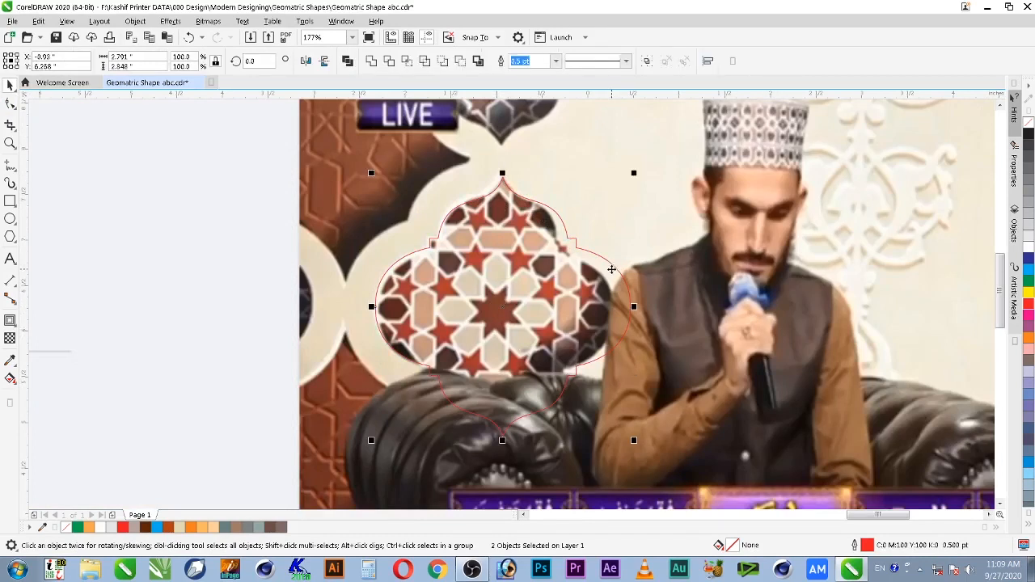
Move both outline halves off the photo to the empty area below the pattern blocks.
scroll(612, 269, "down", 5)
key("z")
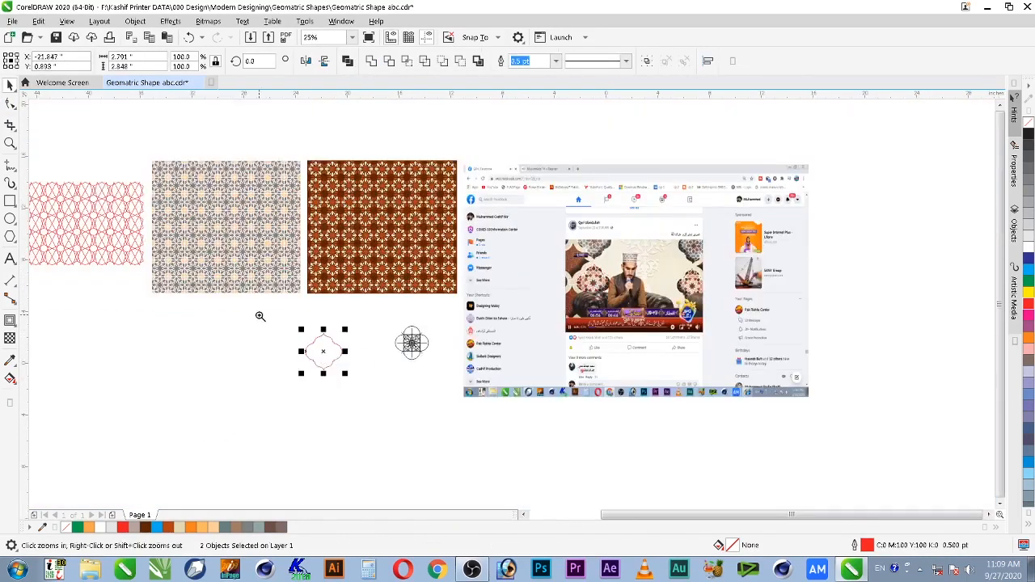
left_click_drag(259, 316, 390, 406)
left_click(345, 218)
key("F2")
left_click_drag(345, 208, 694, 388)
Close the upper and lower half curves and weld them into one four-lobed shape.
left_click(580, 321)
left_click(624, 61)
left_click(559, 123)
left_click(623, 62)
left_click(717, 198)
left_click_drag(603, 219, 601, 214)
key("ctrl+z")
left_click(601, 284, "shift")
left_click(372, 61)
scroll(577, 268, "down", 2)
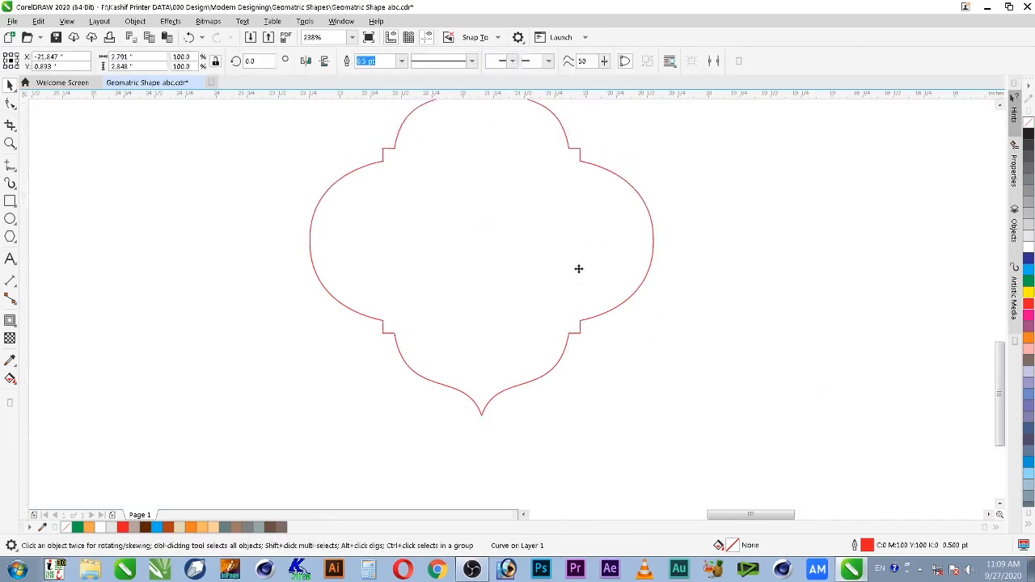
left_click(660, 160)
scroll(592, 238, "down", 2)
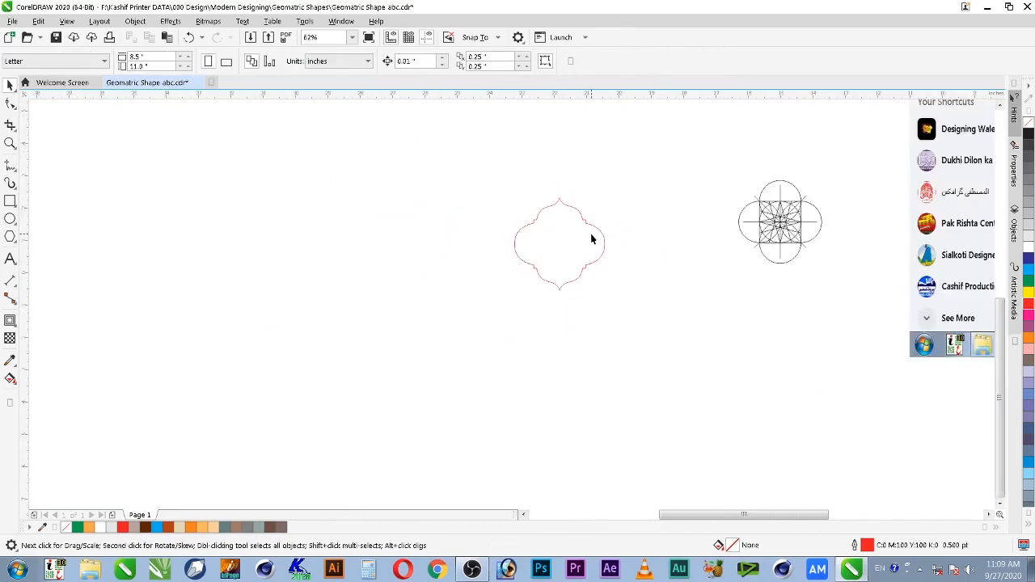
Examine how the mosaic panels are arranged in the reference photo and compare them with the finished outline.
key("F4")
key("F2")
left_click_drag(910, 397, 914, 411)
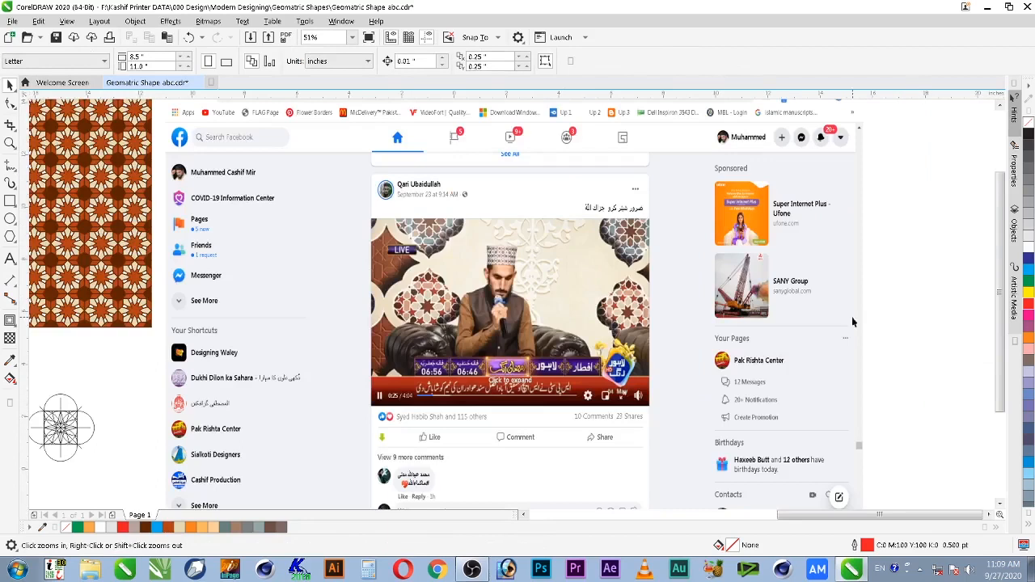
left_click_drag(469, 187, 599, 321)
key("F4")
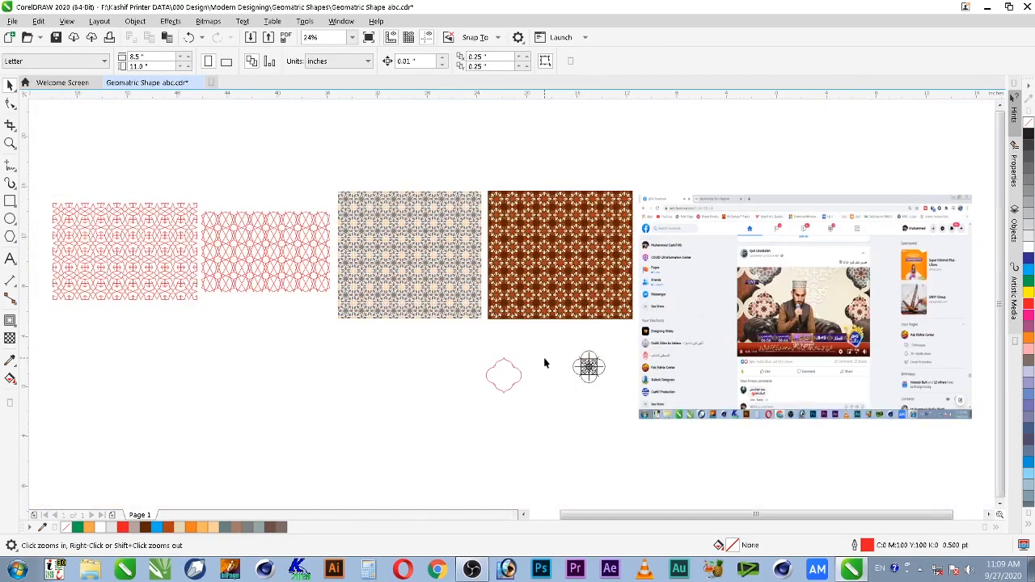
left_click_drag(686, 244, 827, 397)
right_click(693, 366)
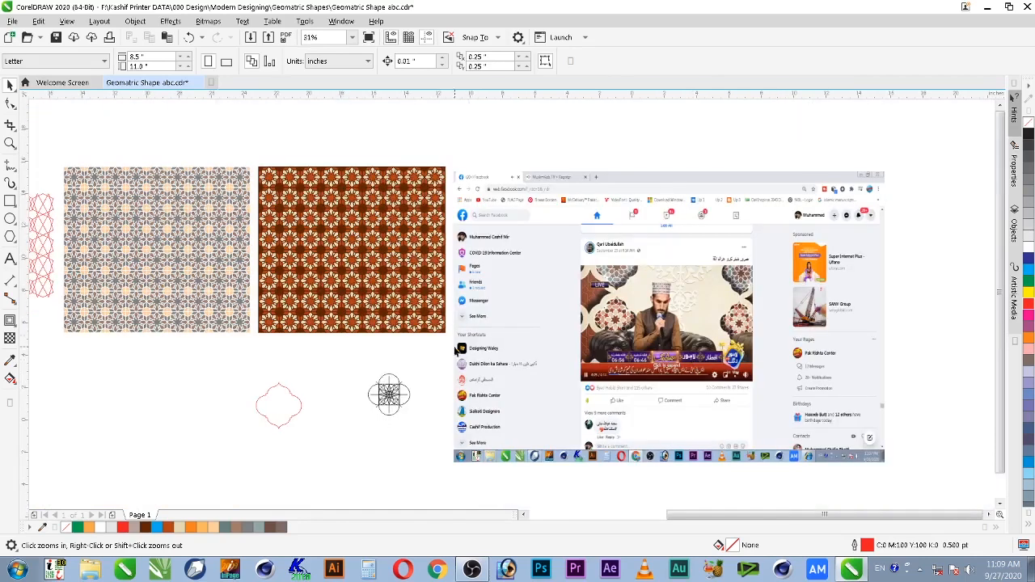
right_click(358, 387)
Draw a rectangle beneath the pattern blocks and size it to 15 in wide by 8 in high.
left_click_drag(148, 427, 396, 328)
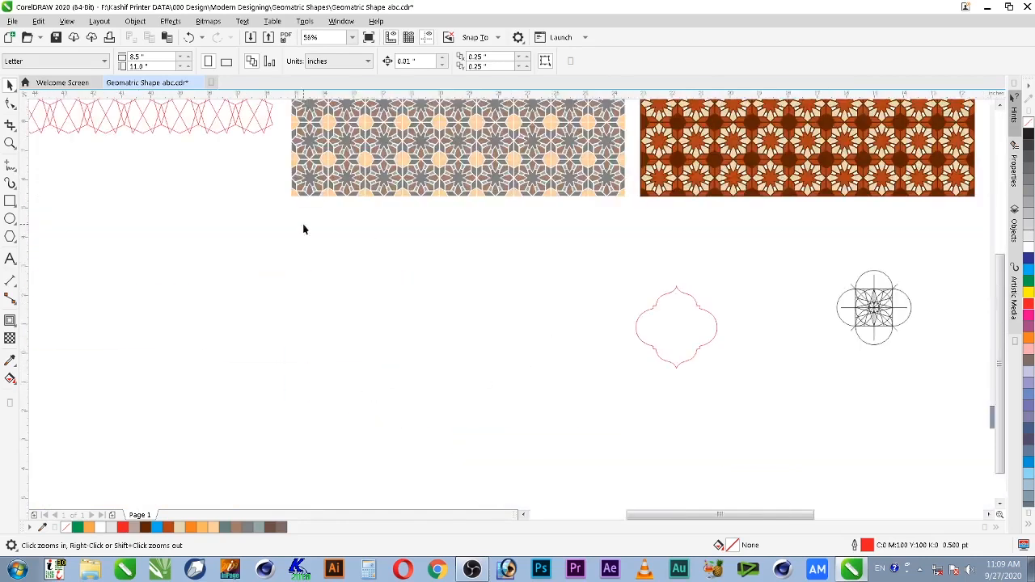
left_click(10, 201)
mouse_move(275, 236)
left_mouse_down()
mouse_move(423, 363)
mouse_move(643, 471)
left_mouse_up()
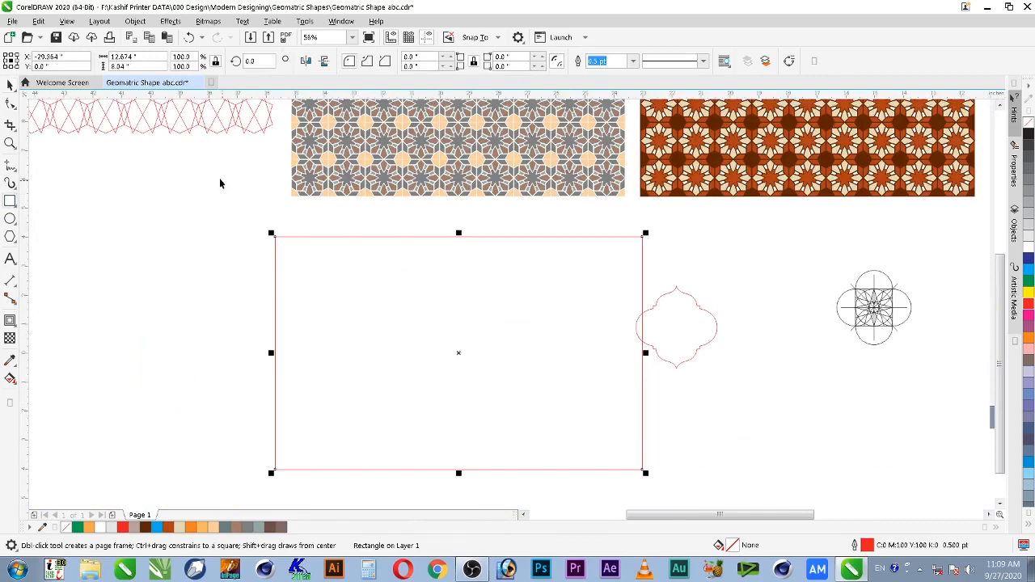
key("Tab")
type("8")
key("Return")
type("1")
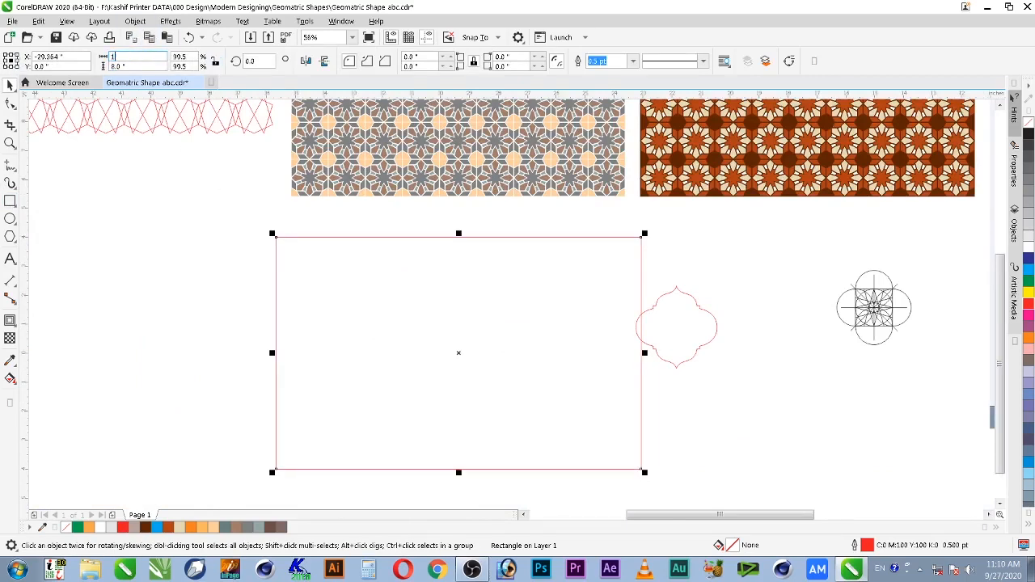
type("5")
key("Return")
Move the four-lobed outline to the empty area just left of the rectangle.
left_click_drag(695, 316, 391, 312)
scroll(392, 313, "down", 3)
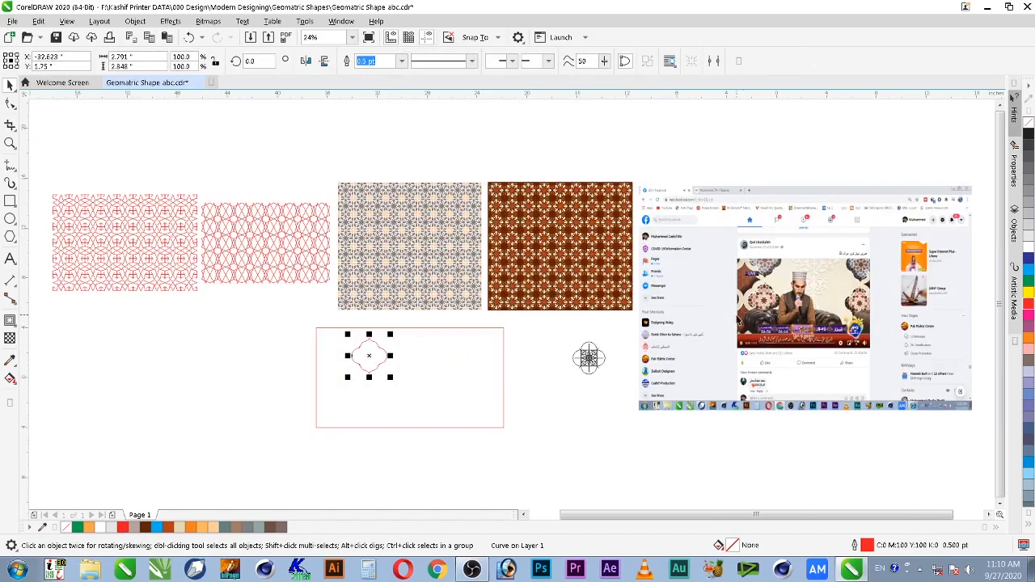
key("z")
left_click_drag(236, 464, 235, 464)
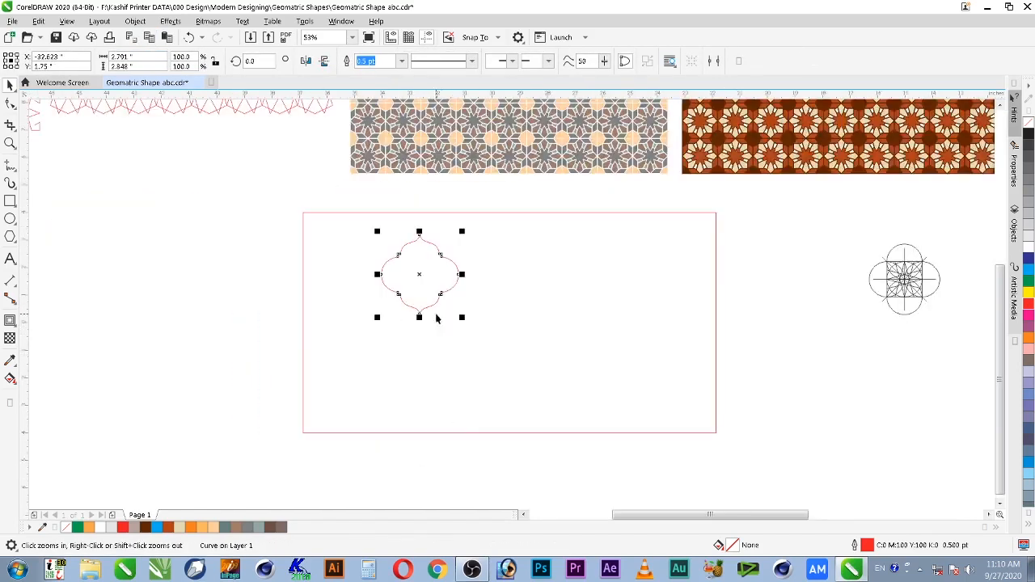
left_click_drag(422, 275, 226, 297)
Try a one-step outside contour around the outline with round corners and a 0.24 in offset.
left_click(10, 321)
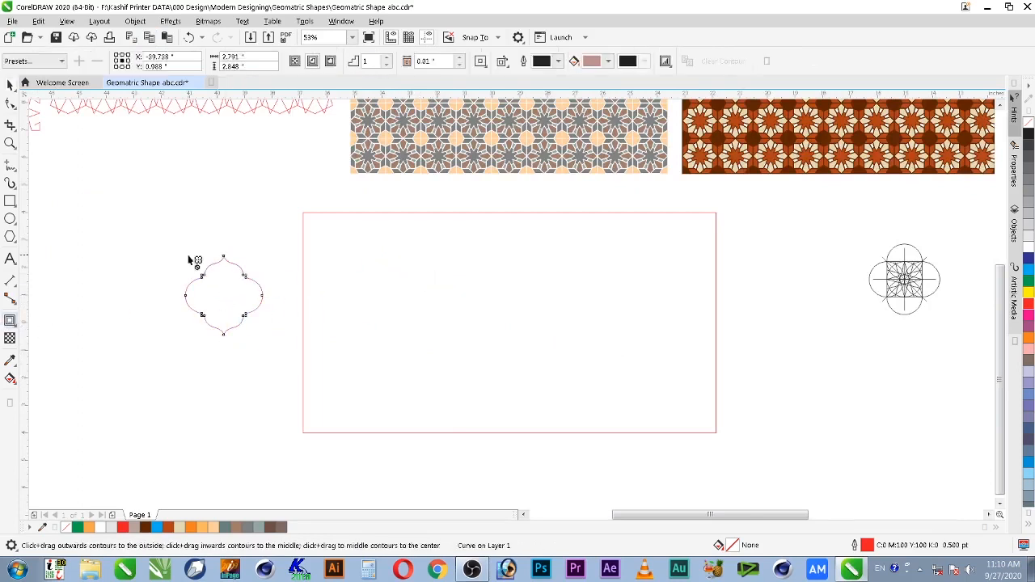
left_click(330, 63)
left_click(460, 60)
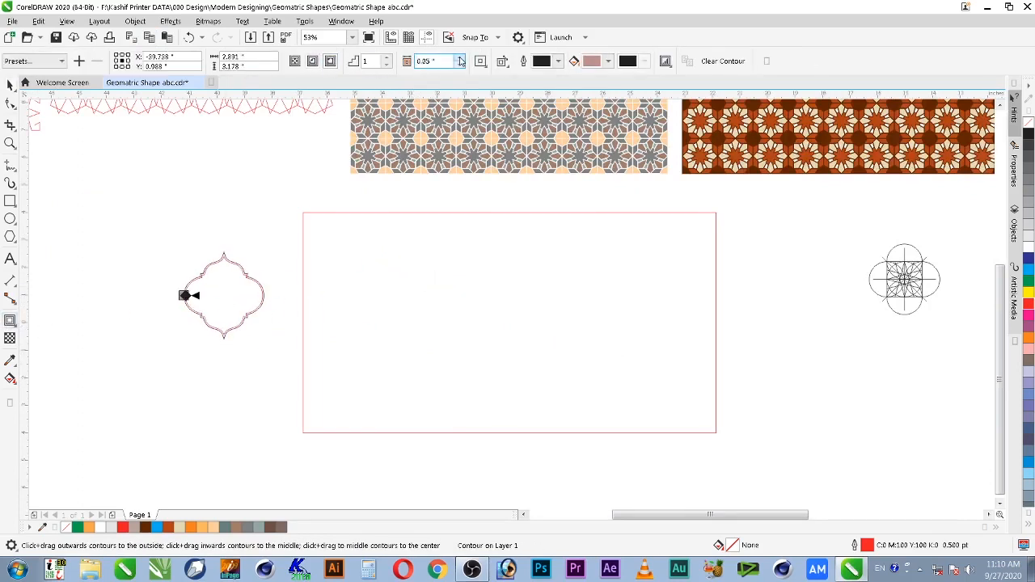
left_click(460, 59)
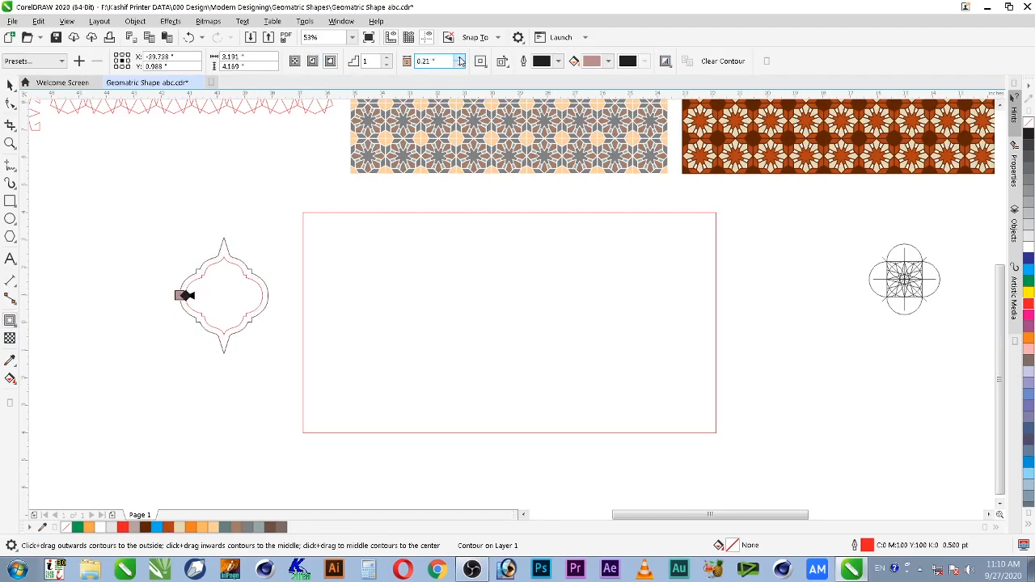
left_click(500, 94)
key("space")
key("F2")
left_click_drag(108, 189, 384, 355)
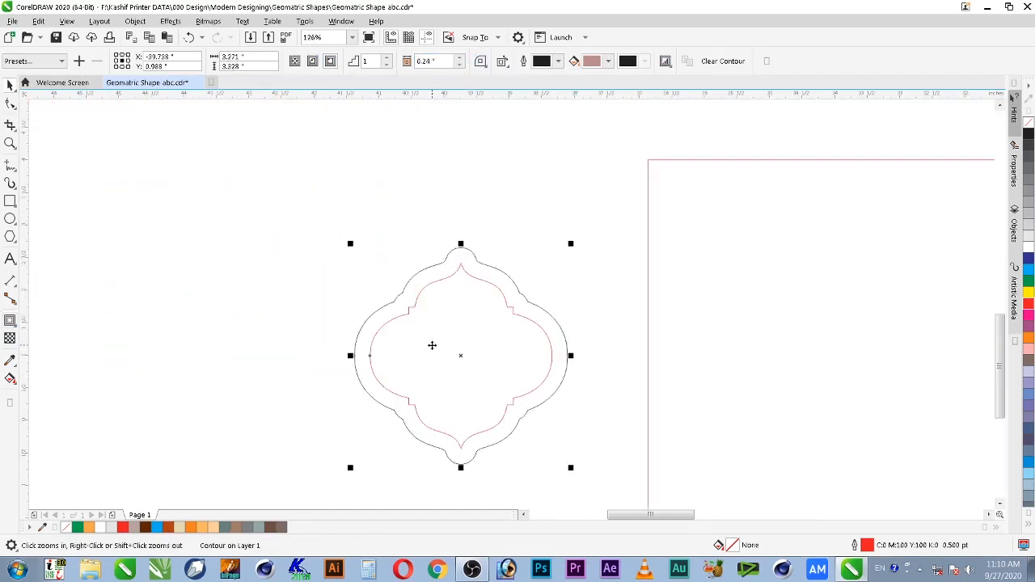
Try bevelled corners with a smaller contour offset, break the contour apart and delete the resulting outer curve.
left_click(490, 68)
left_click(494, 107)
left_click(459, 67)
key("space")
key("space")
key("Escape")
right_click(491, 274)
left_click(524, 295)
key("ctrl+z")
key("Escape")
right_click(482, 280)
right_click(476, 267)
left_click(524, 277)
left_click(527, 241)
left_click(507, 279)
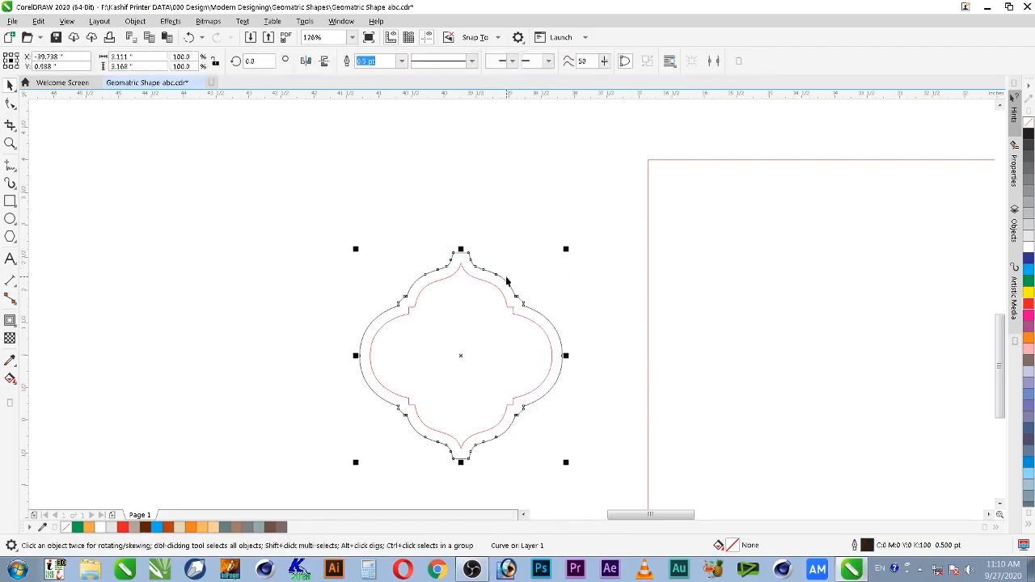
key("Delete")
Create a slightly larger duplicate of the four-lobed outline, scaled outward around the same center.
left_click(10, 324)
key("space")
left_click_drag(556, 259, 576, 245)
left_click(609, 358)
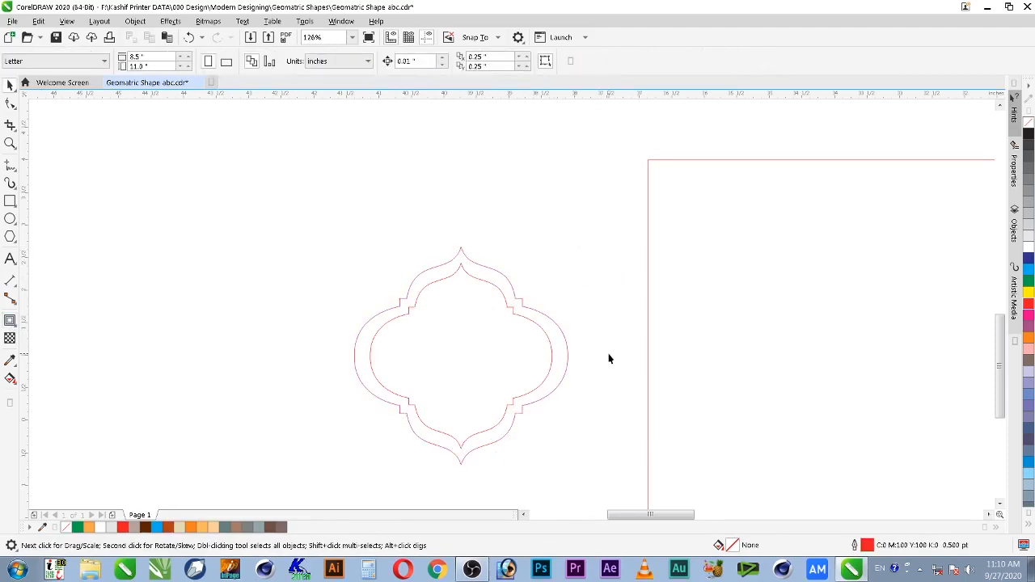
left_click(566, 348)
left_click_drag(572, 241, 801, 338)
left_click(602, 252)
Duplicate the double outline directly below the original.
scroll(602, 252, "down", 4)
key("z")
scroll(537, 231, "down", 1)
left_click_drag(212, 240, 227, 352)
right_click(226, 353)
scroll(400, 378, "down", 2)
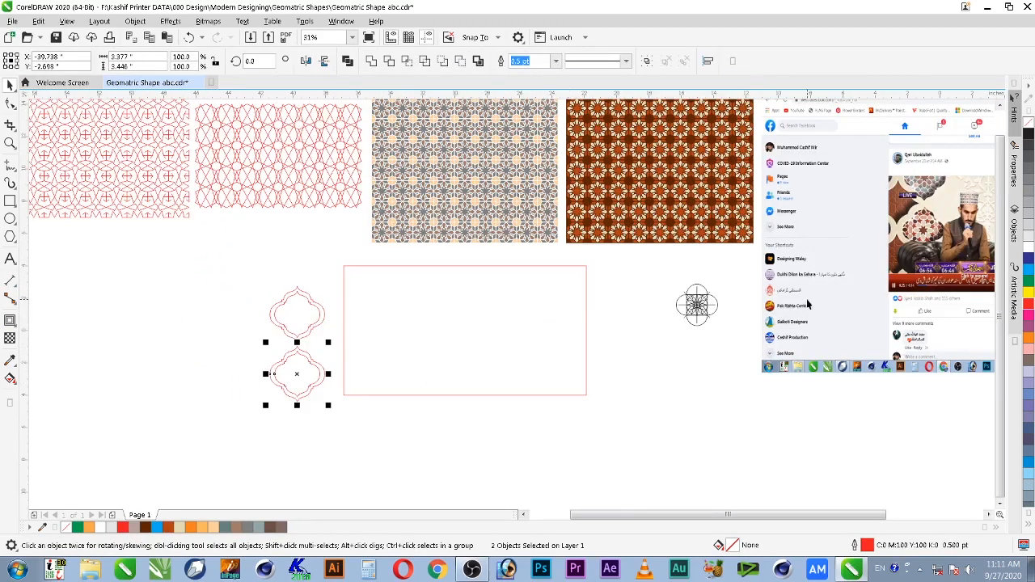
Duplicate both double outlines to the left so that the side lobes meet in a two-by-two grid.
key("z")
left_click_drag(215, 263, 473, 498)
scroll(457, 263, "down", 2)
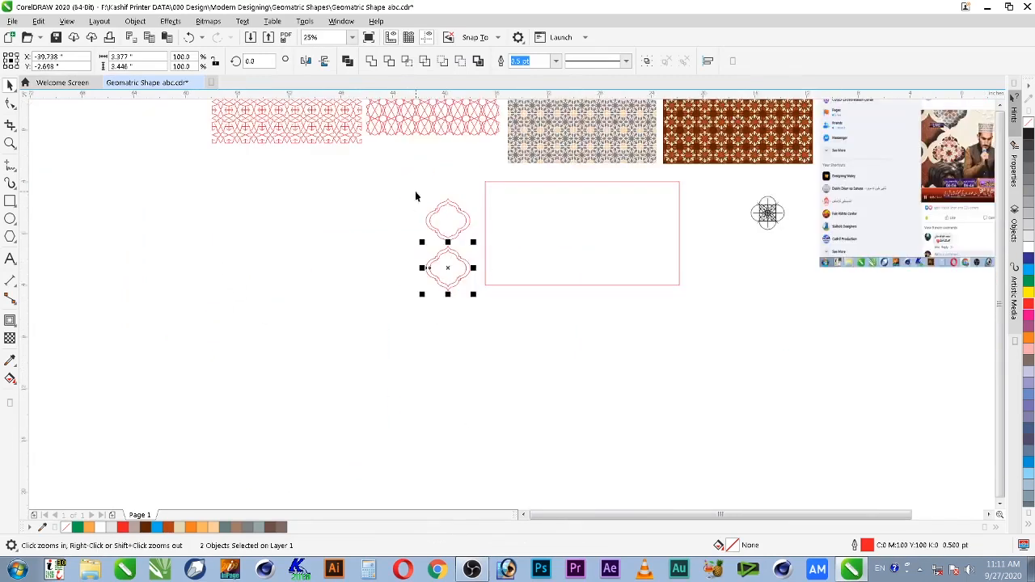
left_click_drag(416, 196, 495, 295)
left_click_drag(477, 246, 408, 248)
right_click(407, 248)
key("F2")
left_click_drag(357, 186, 530, 325)
left_click_drag(422, 248, 426, 250)
Fill the four outer outlines with blue (C:100 M:100 Y:0 K:0).
left_click(565, 172)
left_click(548, 190)
left_click(445, 187, "shift")
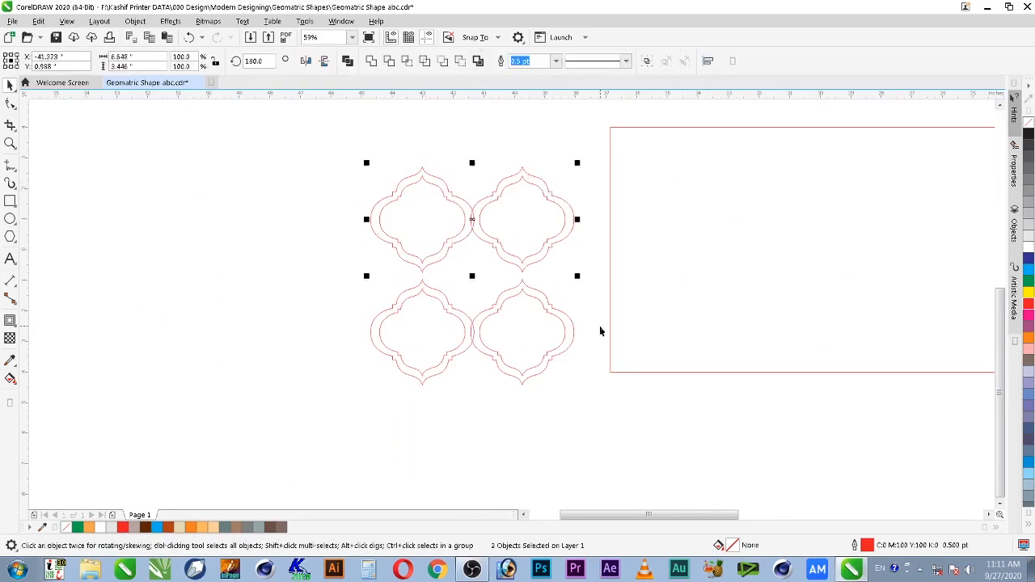
left_click(466, 299, "shift")
left_click(1028, 258)
left_click(591, 280)
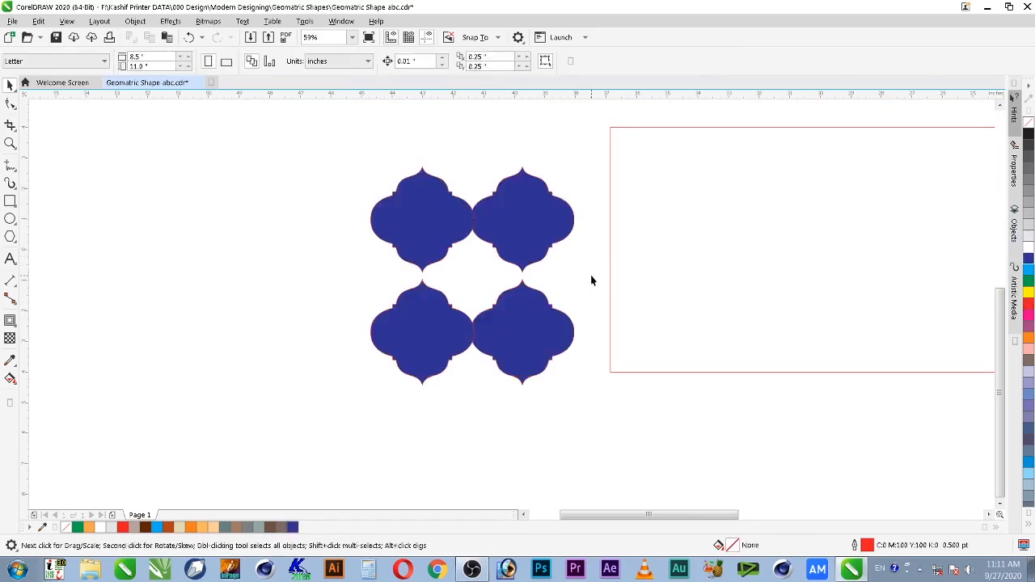
Fill the four inner outlines with white.
left_click(467, 220)
left_click(466, 215, "shift")
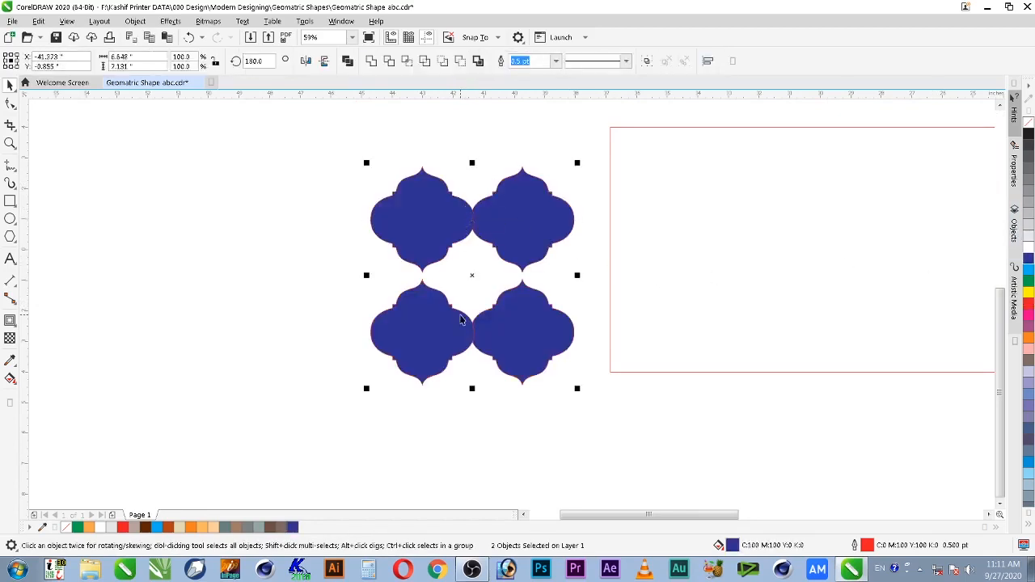
key("F2")
left_click_drag(273, 106, 683, 317)
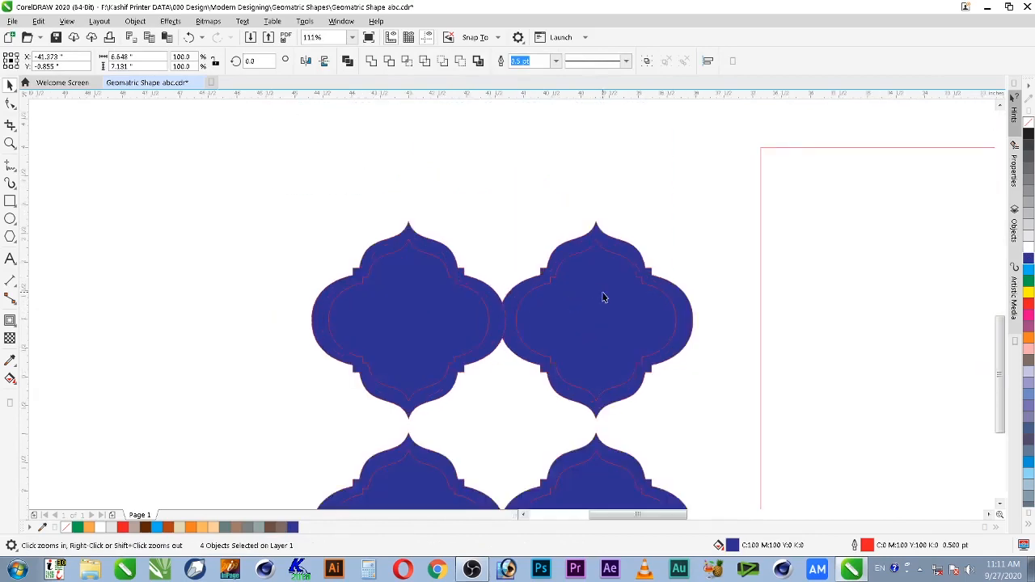
left_click(601, 296)
left_click(443, 327, "shift")
left_click(429, 481, "shift")
left_click(1029, 247)
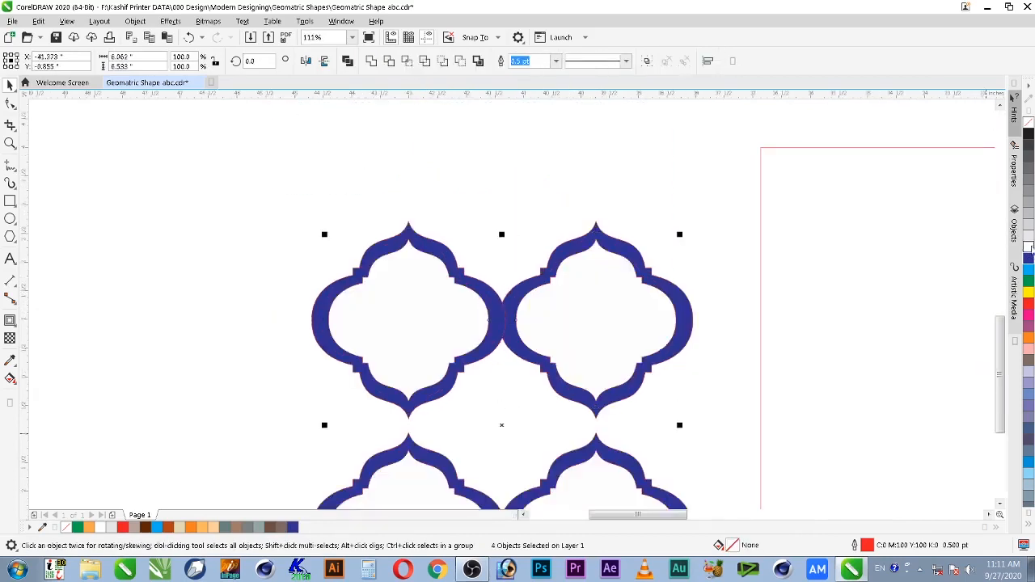
key("Escape")
Move the four tiles over the rectangle's left edge, center them vertically on it and group them.
scroll(627, 238, "down", 3)
key("F2")
left_click_drag(508, 197, 897, 399)
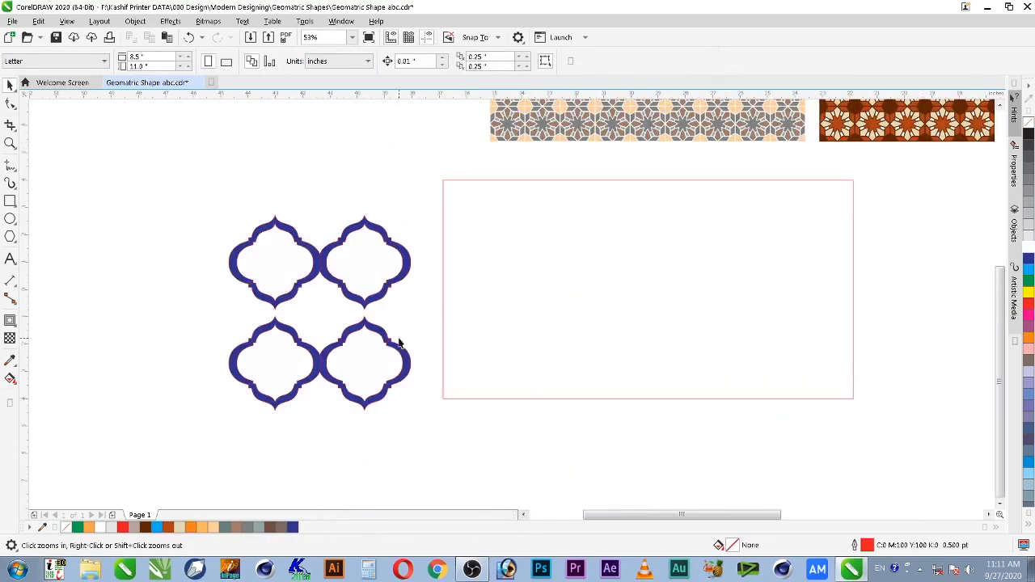
left_click_drag(389, 421, 389, 421)
left_click_drag(358, 364, 526, 348)
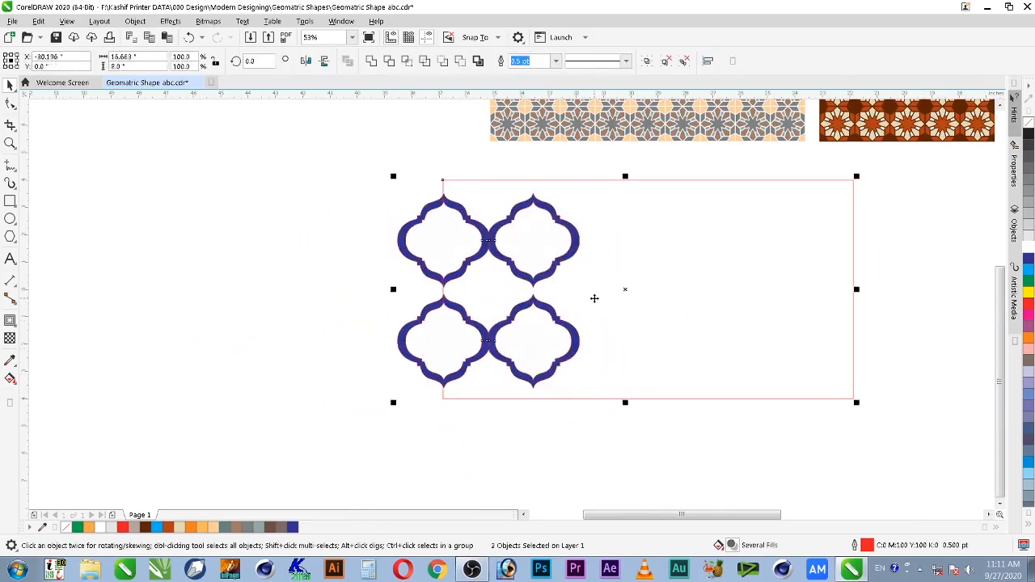
key("ctrl+g")
key("F2")
left_click_drag(347, 197, 682, 375)
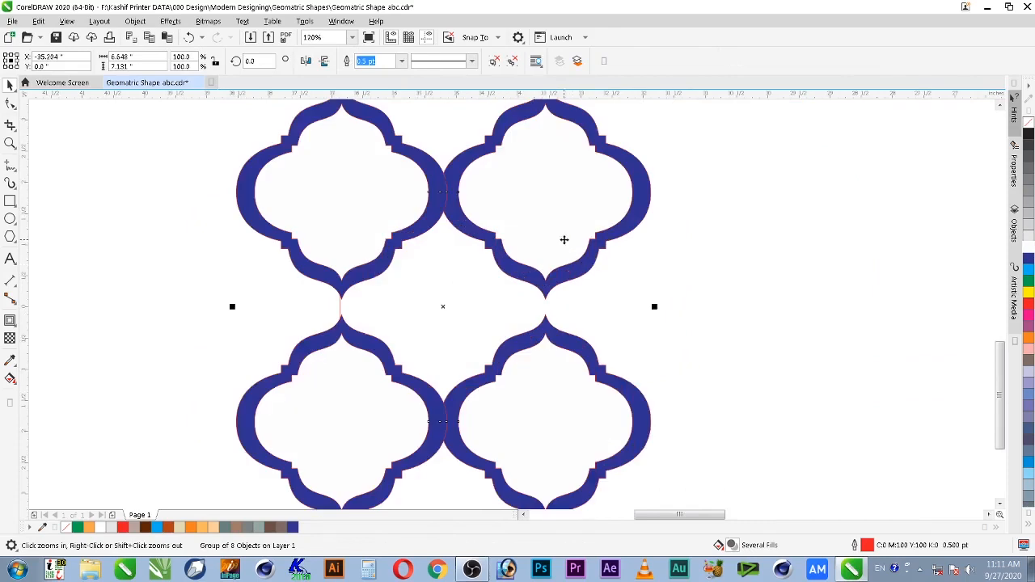
Duplicate the tile group onto the rectangle's right edge and center both groups horizontally on the rectangle.
scroll(568, 241, "down", 2)
key("F2")
left_click_drag(370, 180, 832, 377)
left_click_drag(444, 356, 848, 370)
left_click_drag(263, 158, 502, 414)
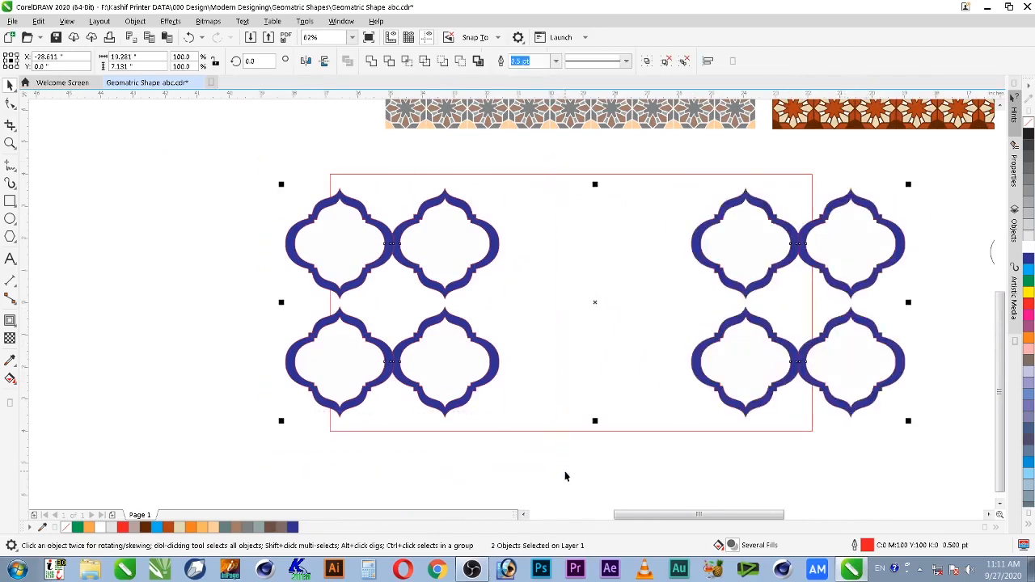
key("p")
left_click(571, 383)
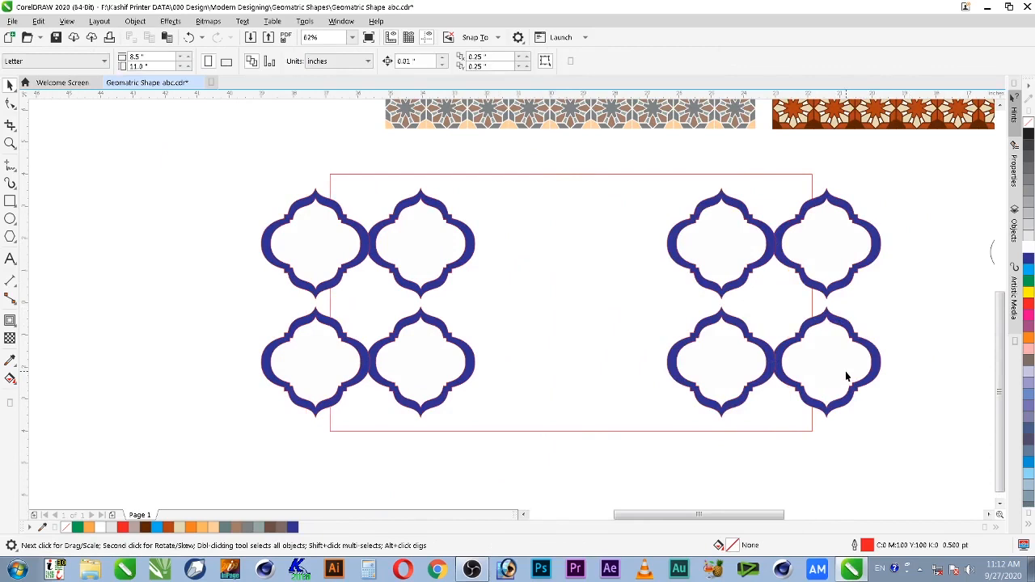
Move the right tile group inward, recenter the two groups on the rectangle and ungroup the pair.
left_click_drag(847, 376, 776, 376)
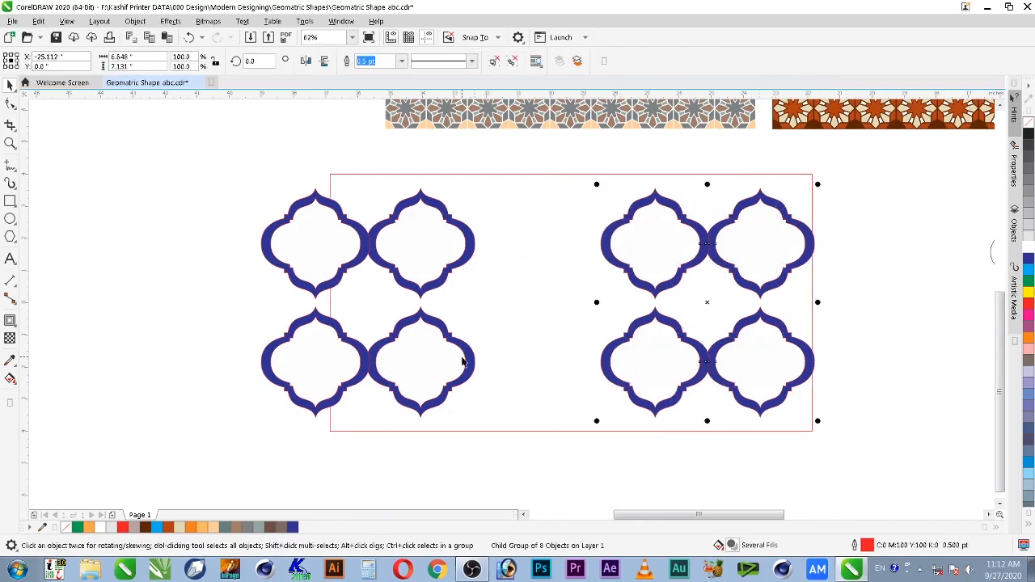
left_click(467, 363, "shift")
key("p")
key("ctrl+g")
left_click(864, 425)
left_click(805, 369)
key("ctrl+u")
left_click(879, 334)
Compare the spacing of the tile groups with the panels in the reference photo.
scroll(881, 332, "down", 1)
scroll(881, 331, "down", 1)
key("F2")
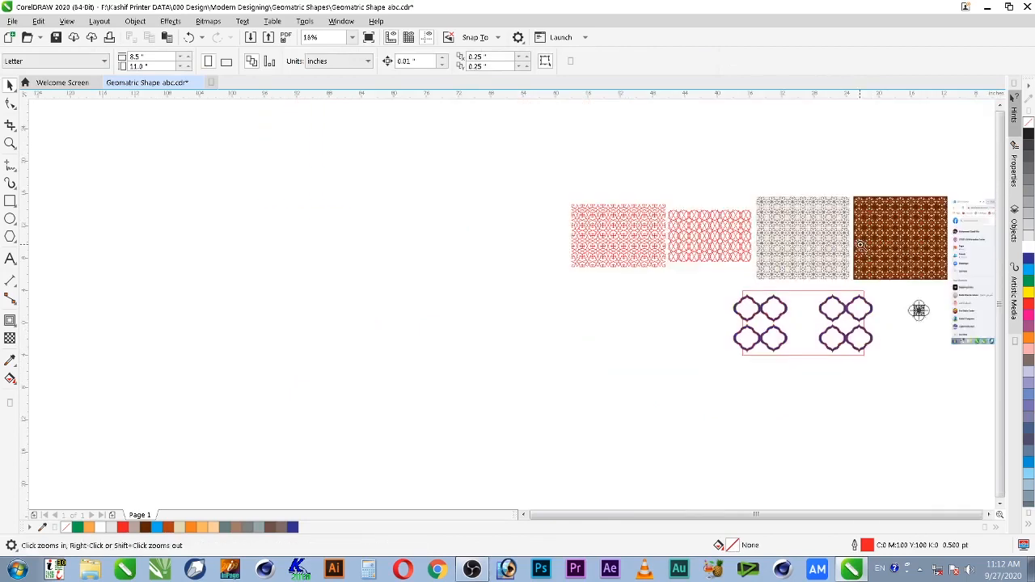
key("F4")
left_click_drag(707, 258, 842, 368)
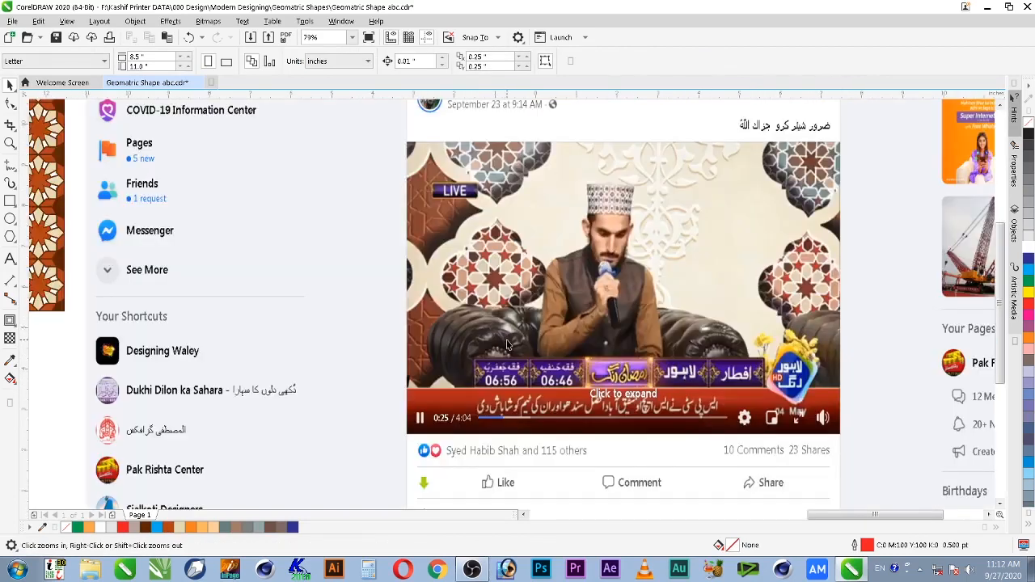
key("F4")
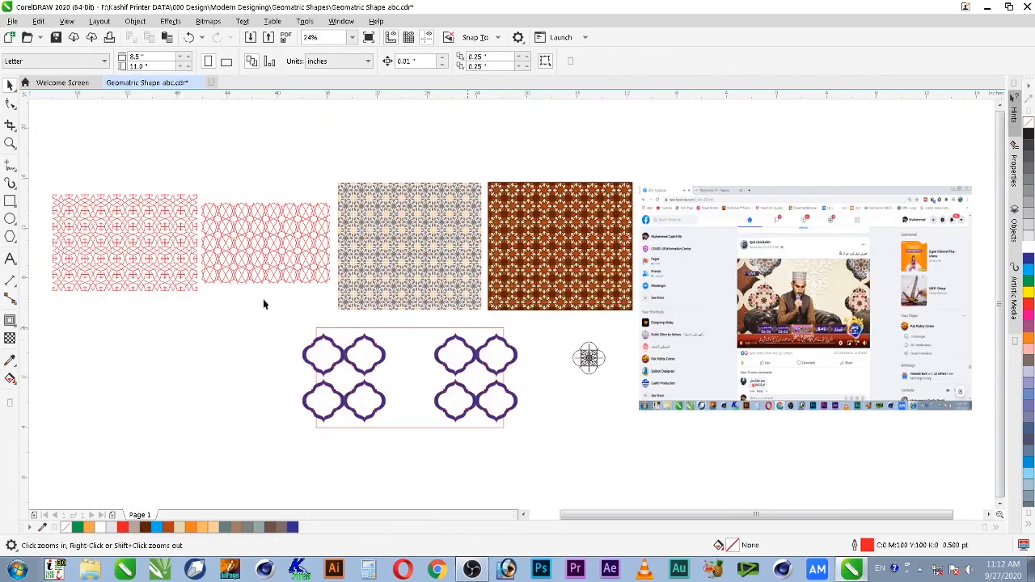
Examine the geometric patterns and the inner shapes of the blue-framed tiles to check how they are grouped.
left_click_drag(572, 466, 572, 466)
left_click(660, 271)
left_click(500, 282)
left_click(339, 249)
key("ctrl+u")
left_click(457, 256)
left_click(569, 247)
left_click(640, 249)
left_click(574, 359)
left_click(259, 351)
left_click(247, 253)
left_click(248, 337, "shift")
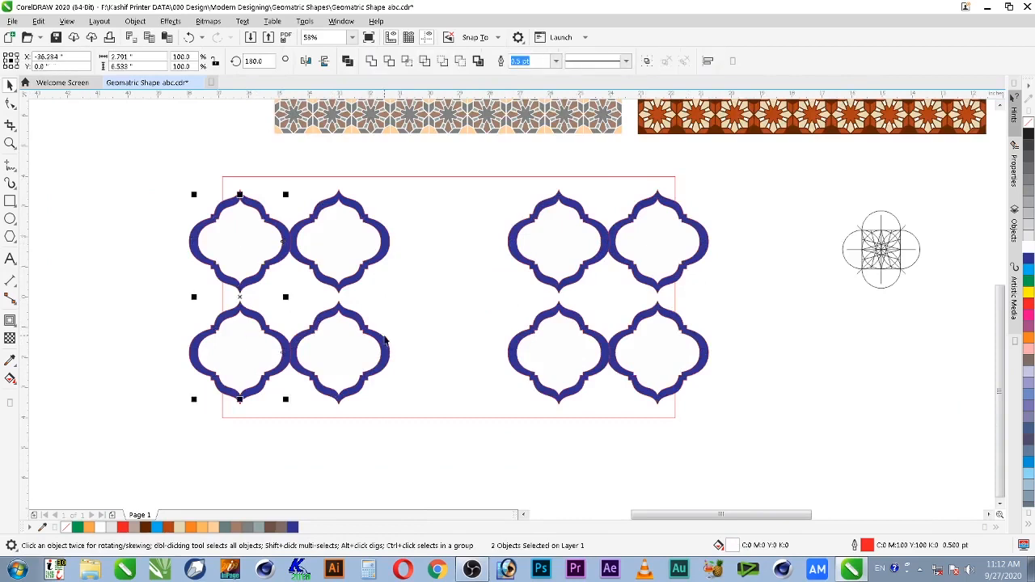
Group all the pieces of the grey and peach mosaic pattern and save the document.
left_click(831, 349)
scroll(792, 338, "down", 4)
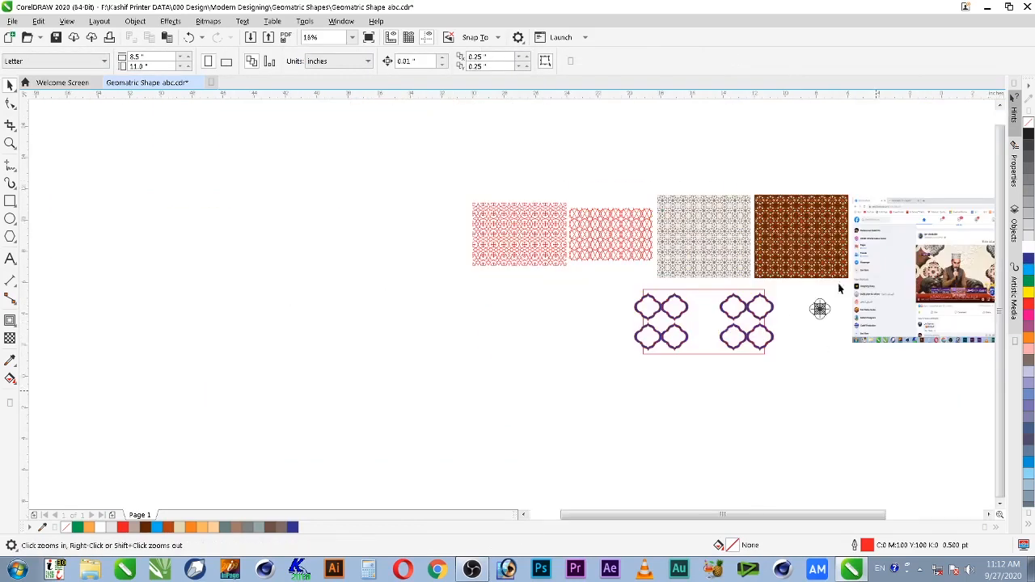
scroll(722, 225, "up", 2)
left_click(722, 225)
left_click(387, 119)
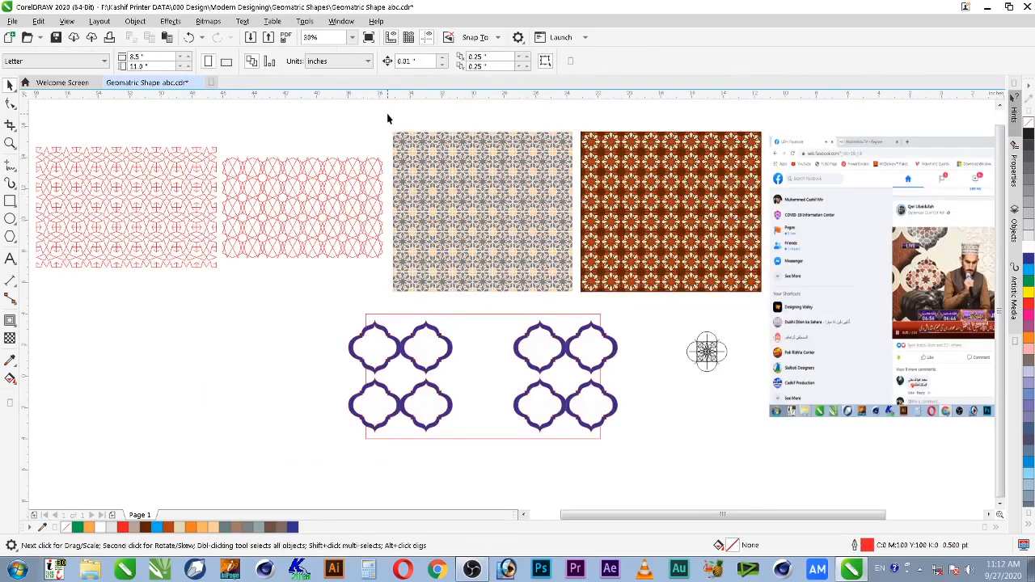
left_click_drag(577, 297, 578, 297)
right_click(554, 281)
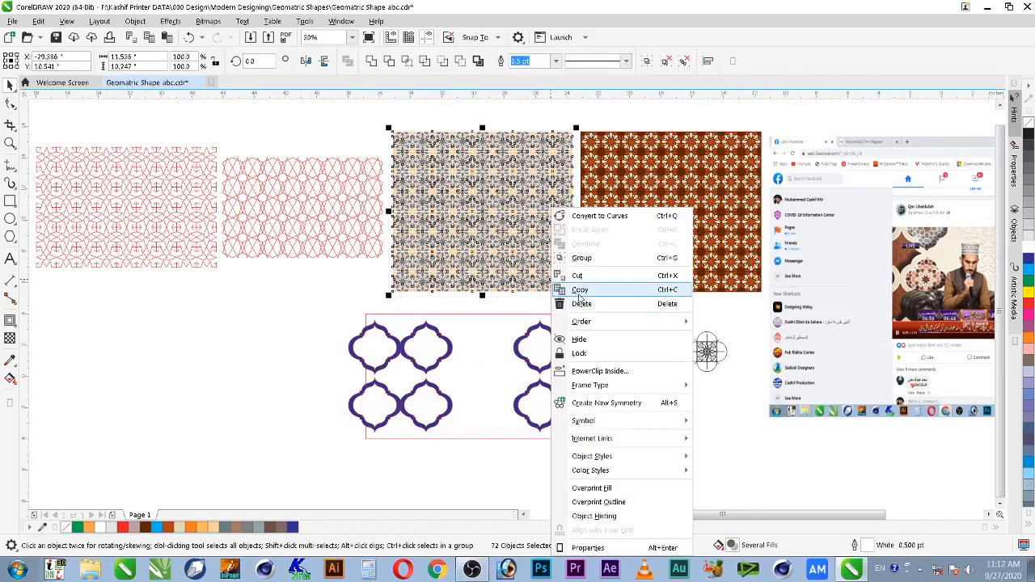
left_click(594, 260)
left_click(588, 302)
left_click(518, 244)
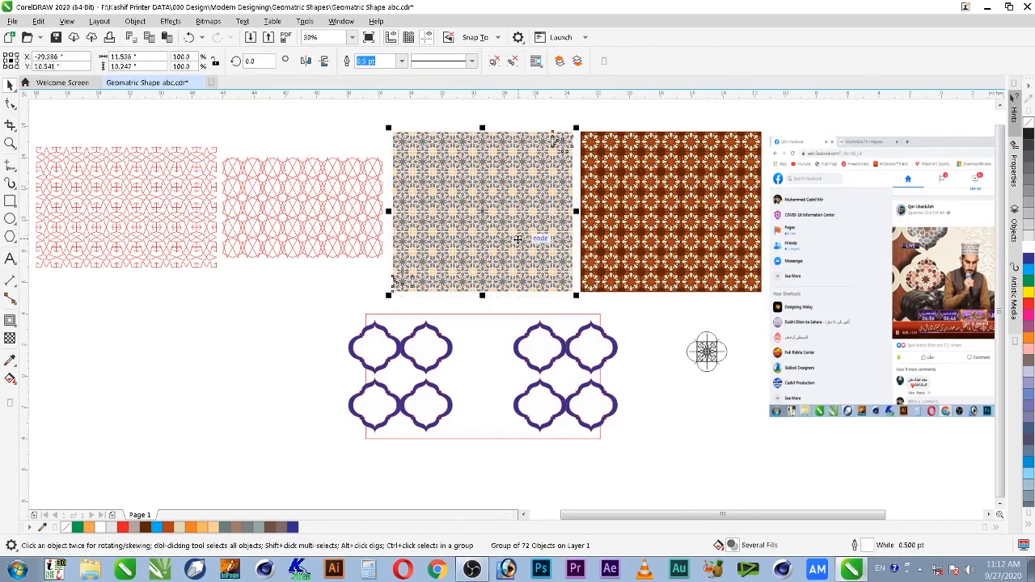
left_click(419, 296)
key("ctrl+s")
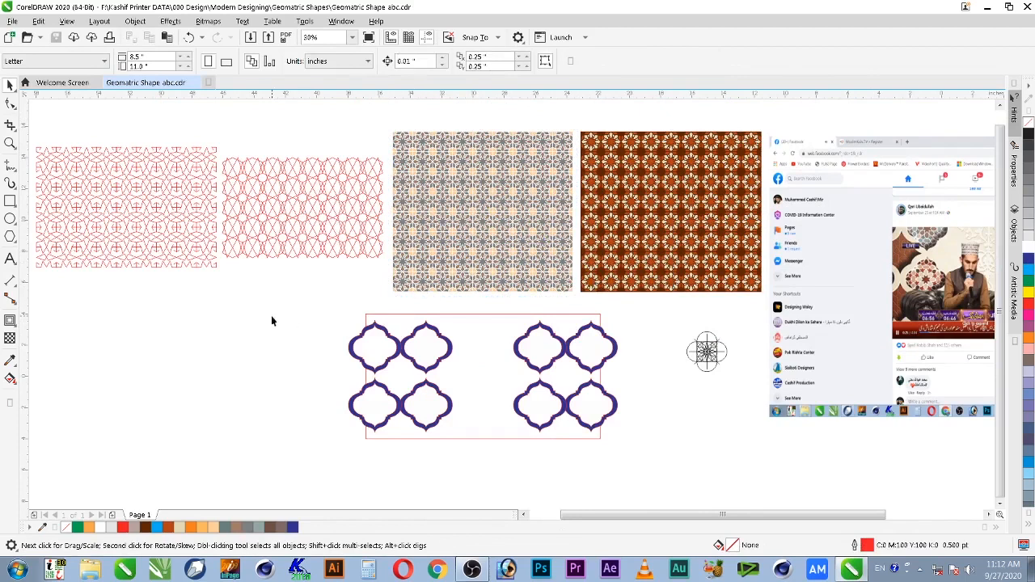
Compare the drawn patterns with the mosaic panels behind the man in the reference photo.
key("F2")
left_click_drag(855, 212, 924, 296)
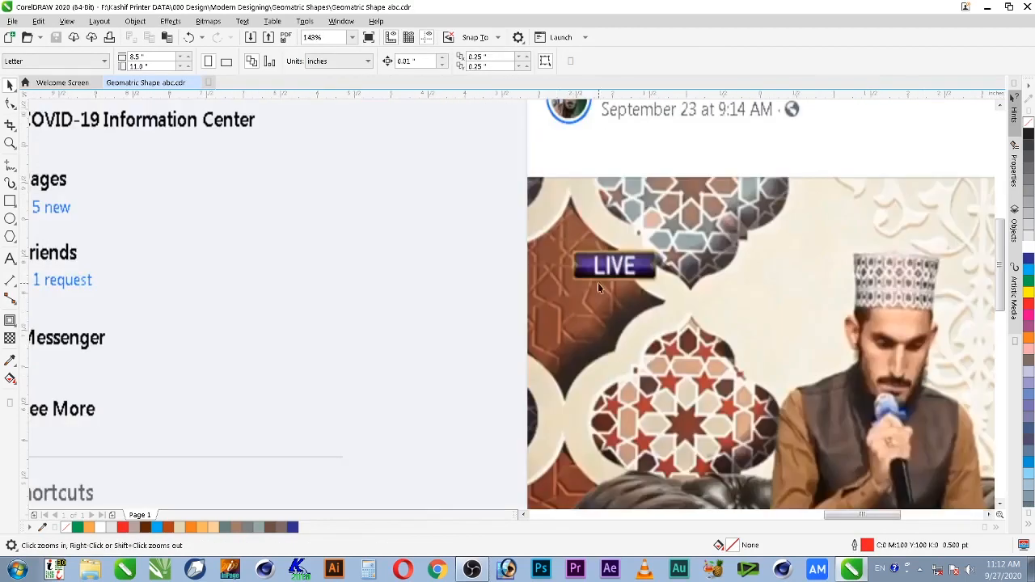
key("F4")
left_click(173, 267)
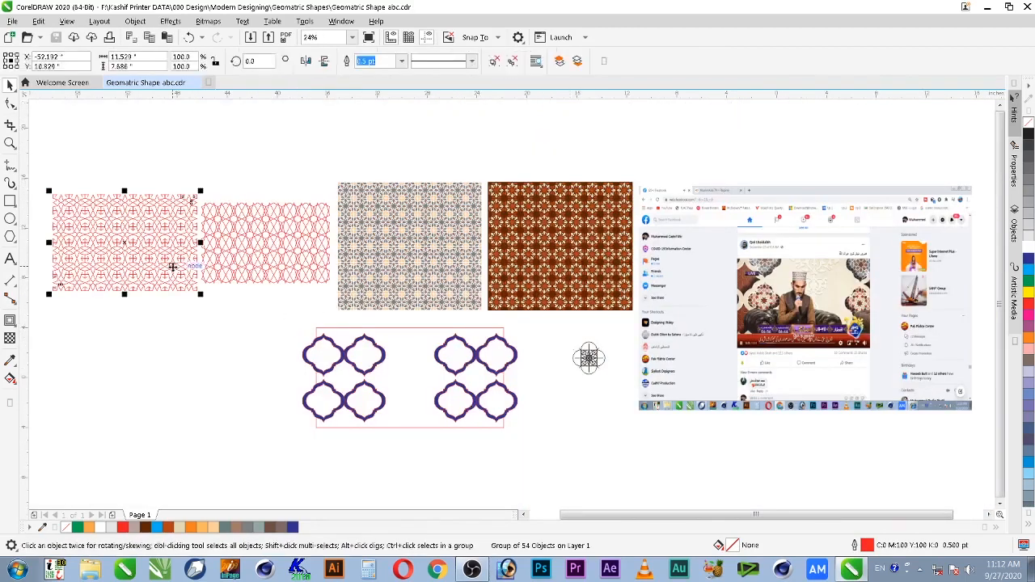
left_click(612, 235)
Try a black outline on a duplicate of the grey mosaic pattern.
left_click_drag(446, 208, 225, 343)
key("F2")
left_click(243, 370)
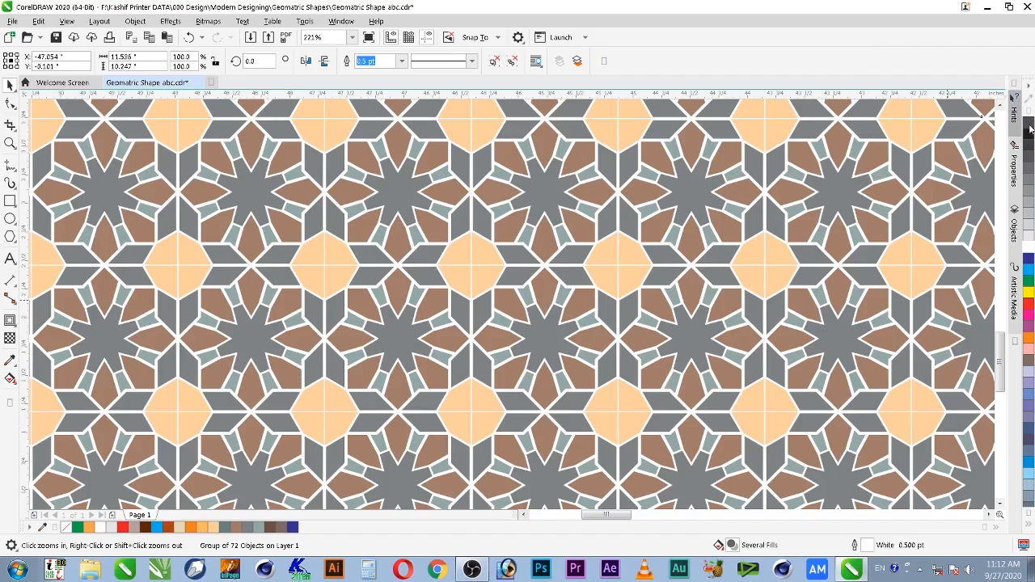
left_click(1028, 123)
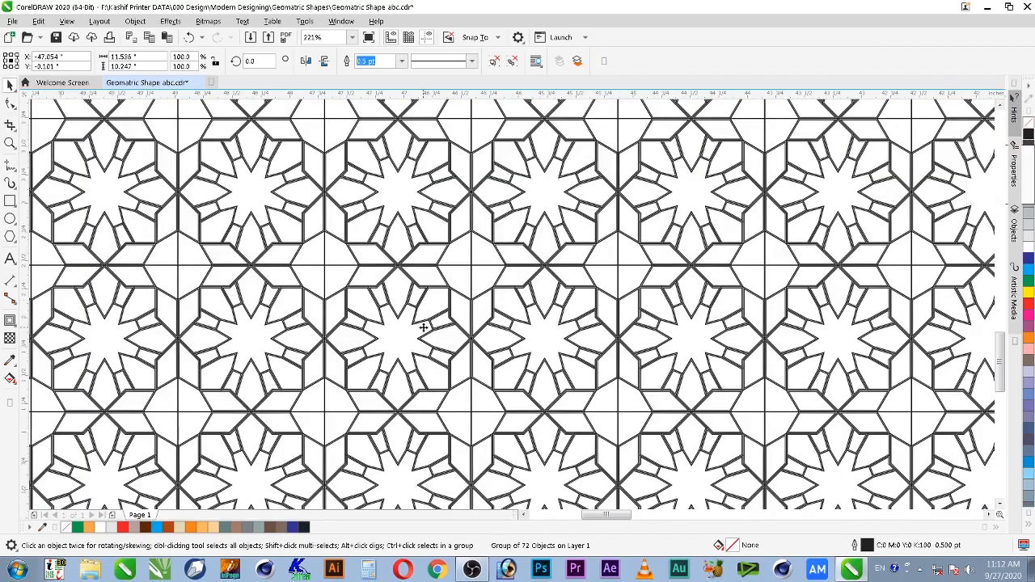
key("F3")
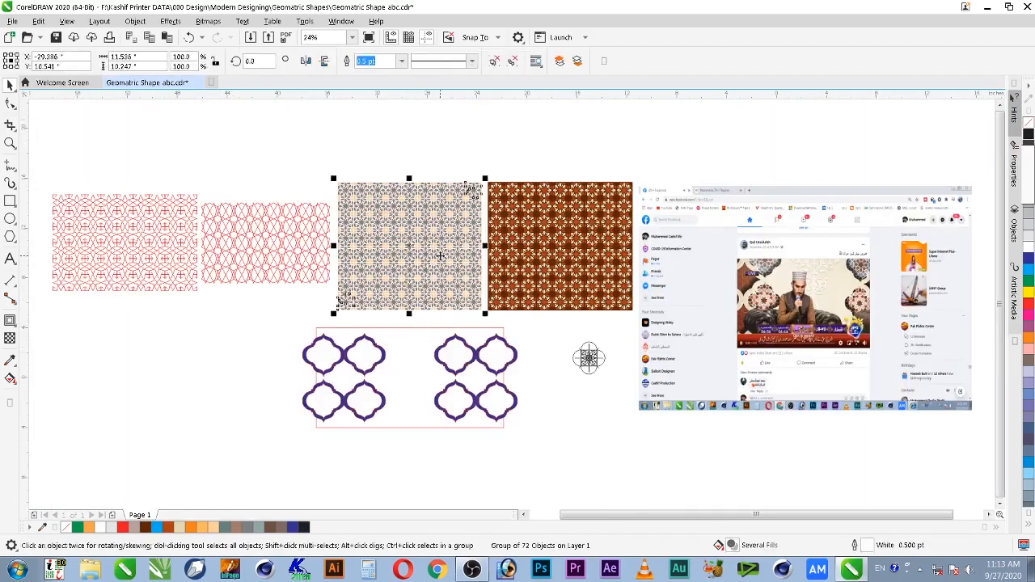
Duplicate the grey mosaic pattern beside the rectangle and weld the inner shapes of the left group's upper-left and lower-right tiles.
left_click(275, 384)
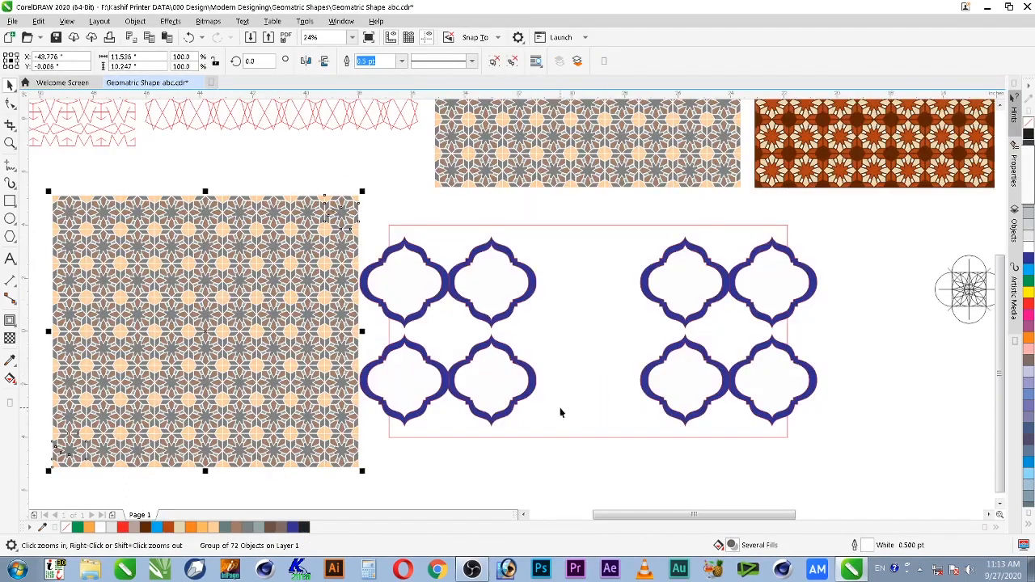
scroll(255, 419, "up", 2)
left_click(413, 292)
left_click(313, 298)
left_click(403, 333)
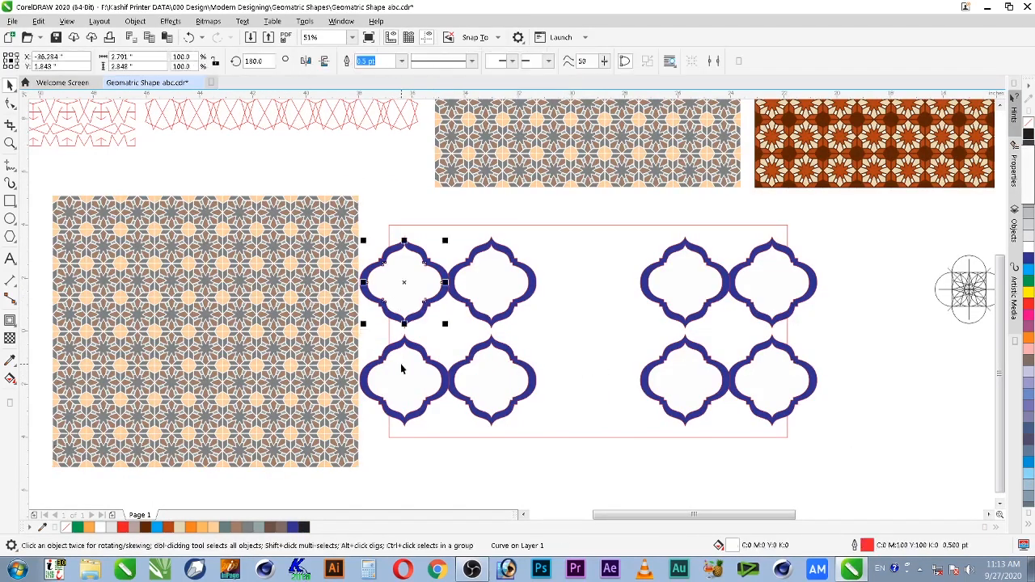
left_click(336, 156)
left_click(410, 284)
left_click(498, 380)
left_click(420, 302, "shift")
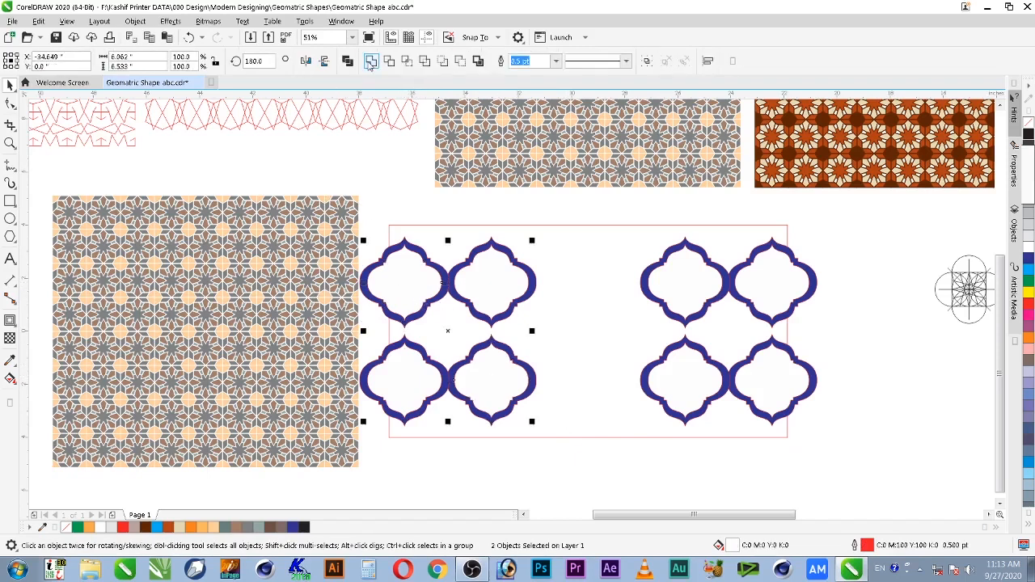
Center the pattern copy behind the welded shape and PowerClip it inside.
left_click(344, 212)
left_click(404, 293, "shift")
key("c")
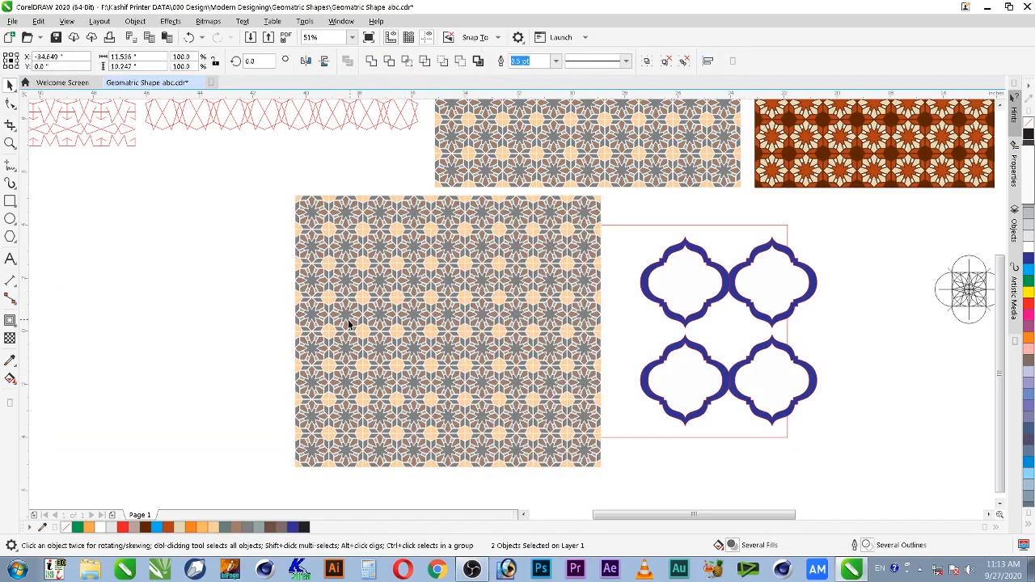
left_click(348, 324)
key("shift+Page_Down")
right_click(359, 194)
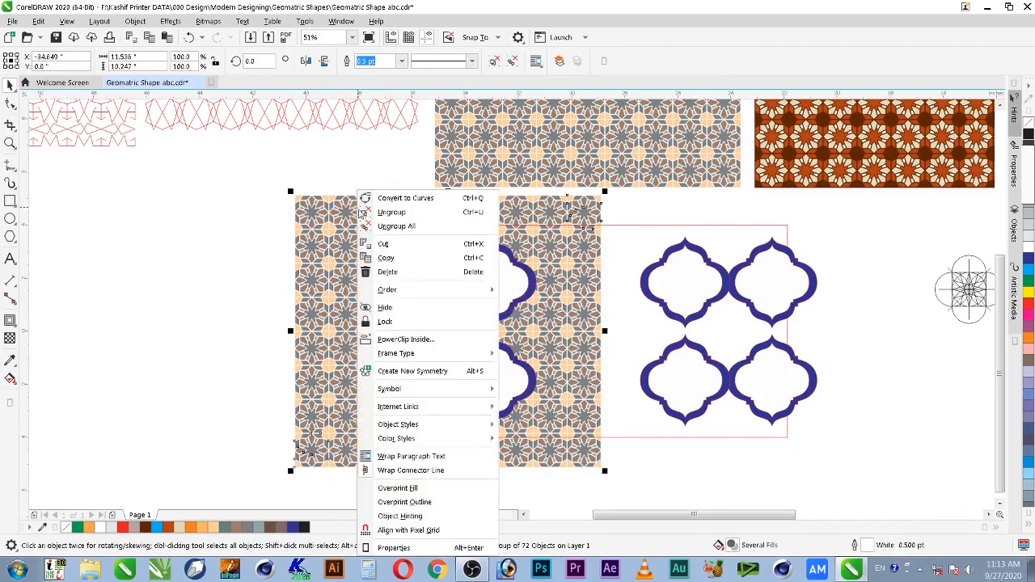
left_click(405, 339)
left_click(407, 283)
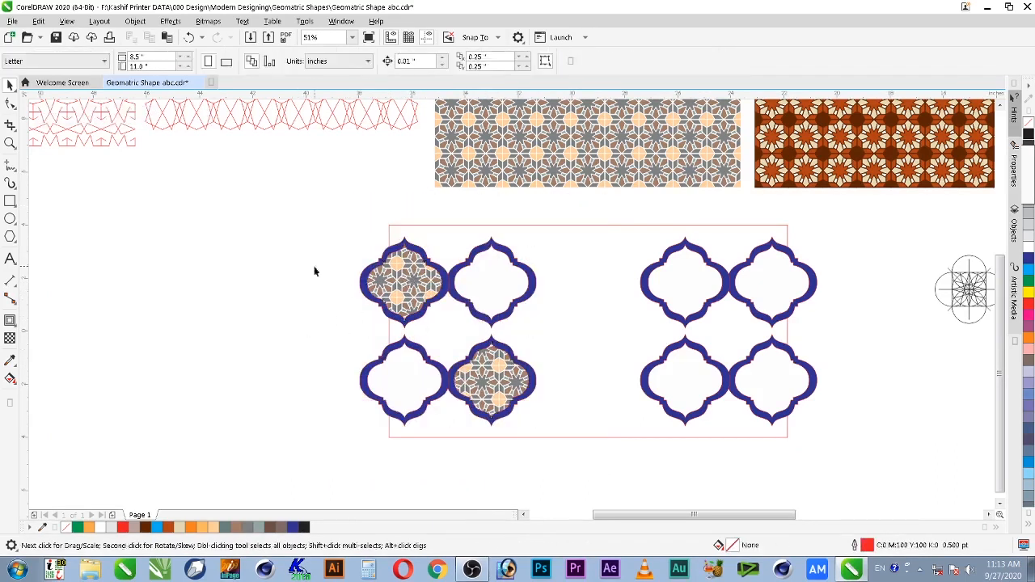
Undo the PowerClip and break the welded inner shape apart into separate curves.
key("F2")
left_click_drag(307, 205, 600, 454)
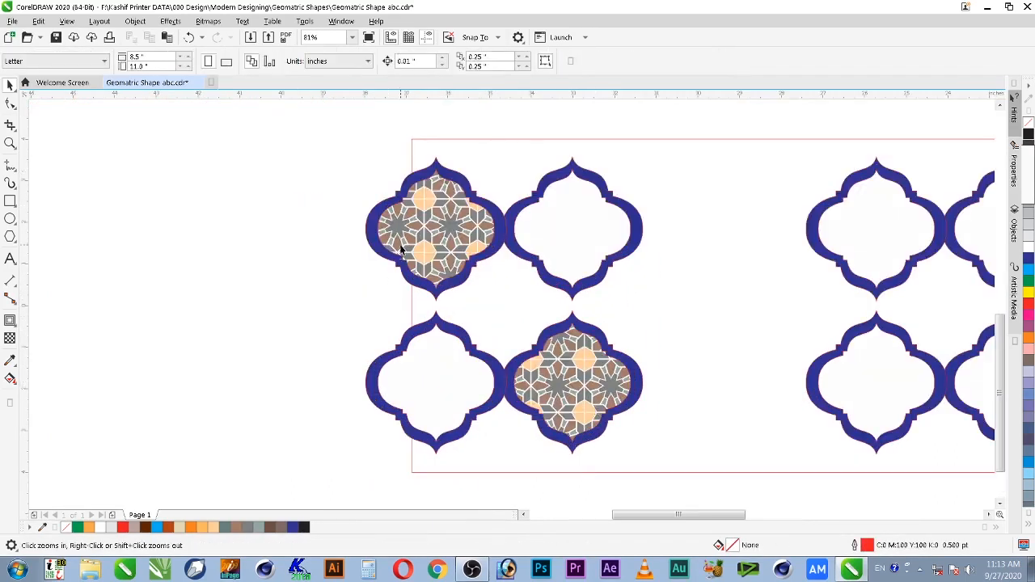
key("ctrl+z")
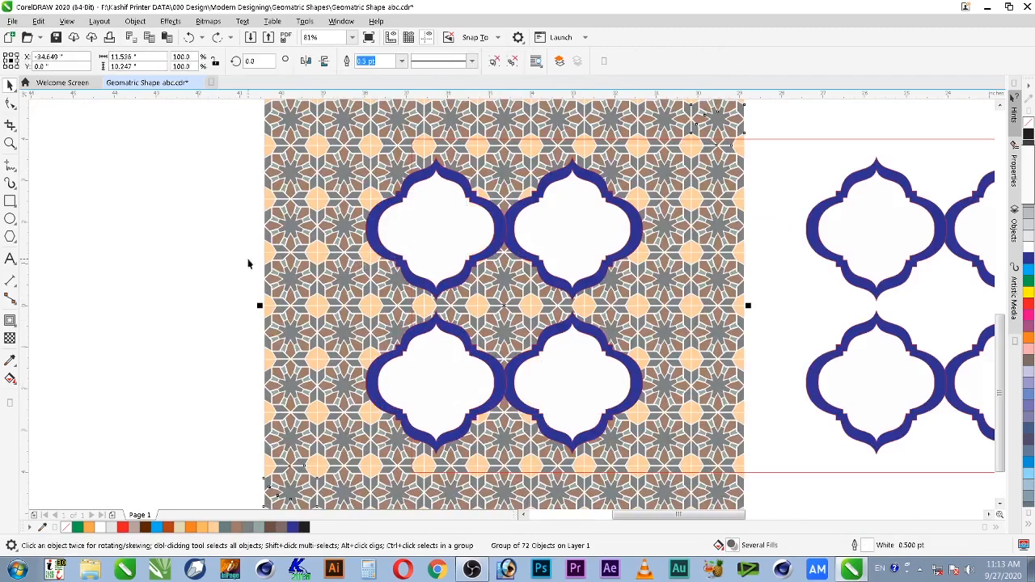
left_click(439, 224)
right_click(445, 207)
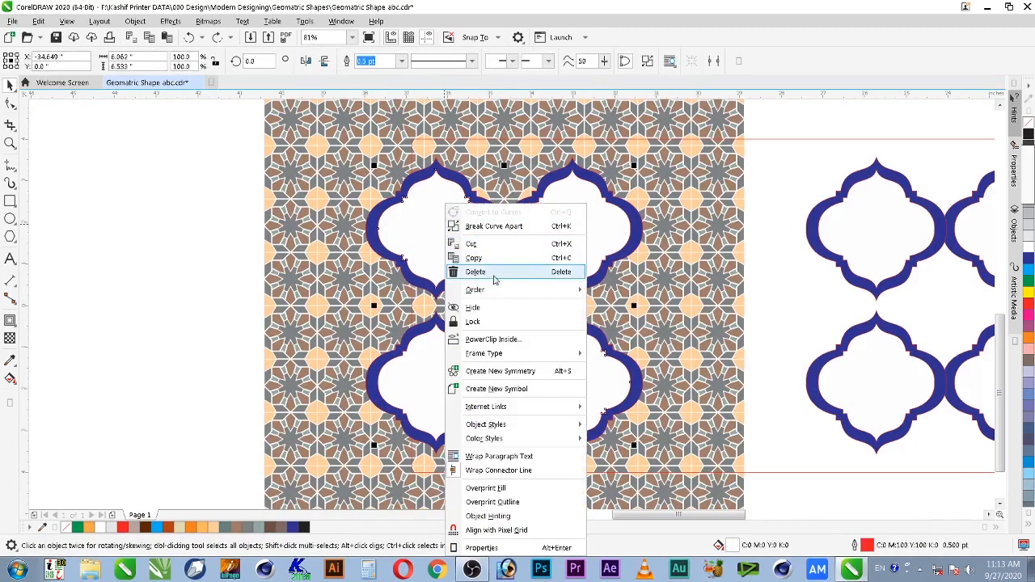
left_click(495, 227)
Center the pattern copy horizontally on the upper-left tile's inner shape and PowerClip it inside.
left_click(259, 222)
left_click(360, 229)
key("Escape")
left_click(344, 231)
key("Escape")
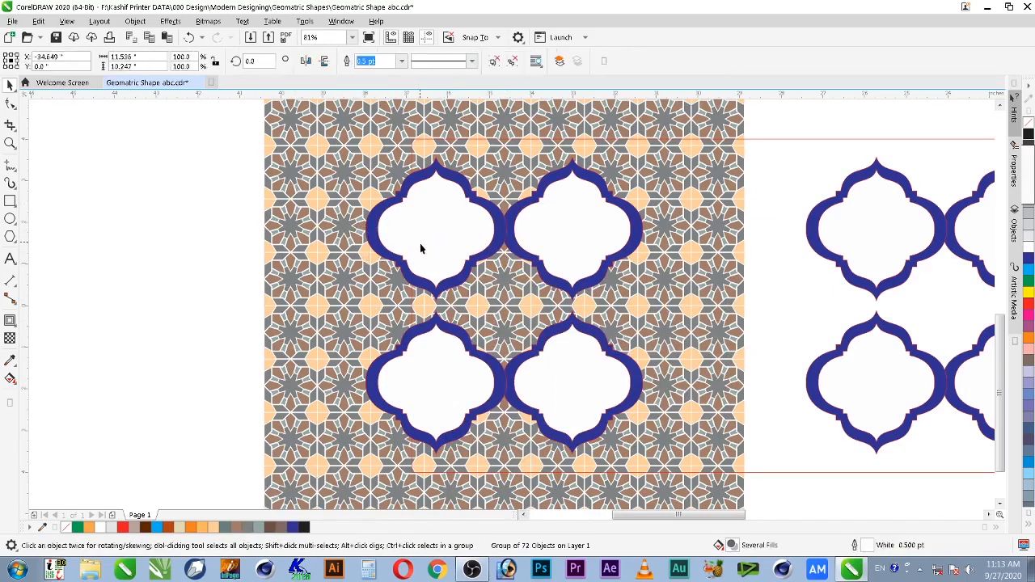
left_click_drag(723, 116, 237, 148)
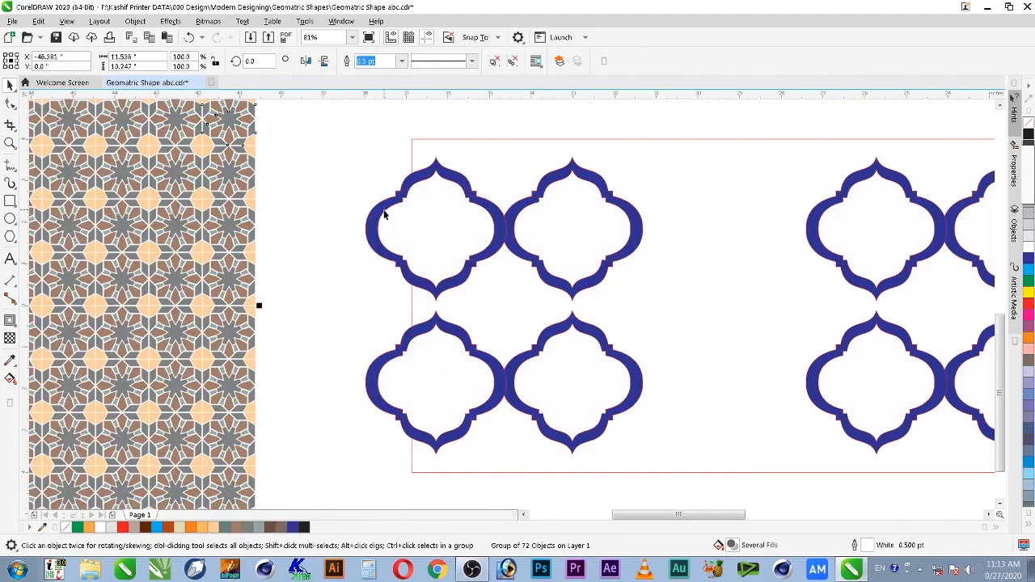
left_click(416, 214, "shift")
key("c")
left_click(444, 139)
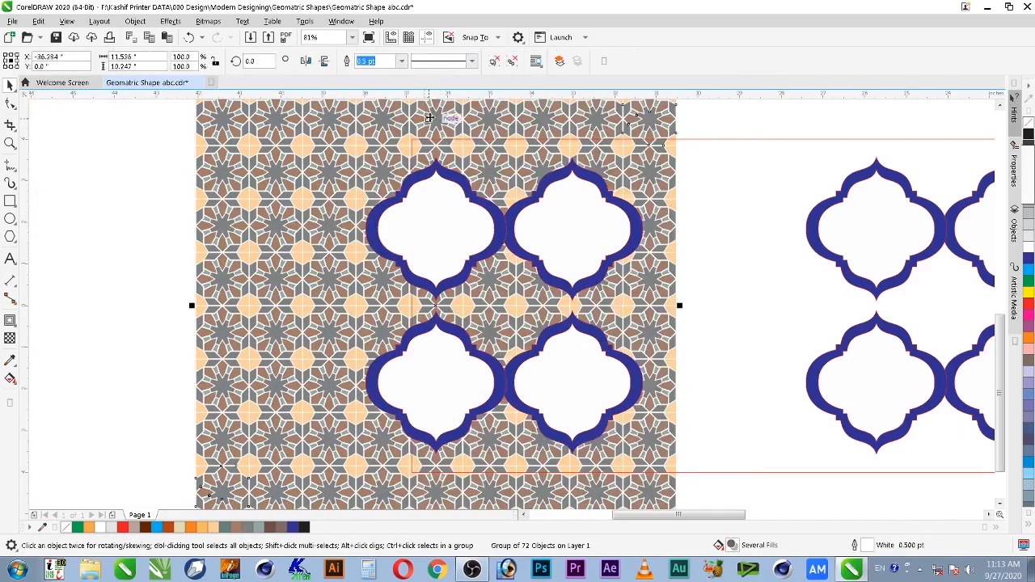
right_click(453, 126)
left_click(502, 273)
left_click(444, 221)
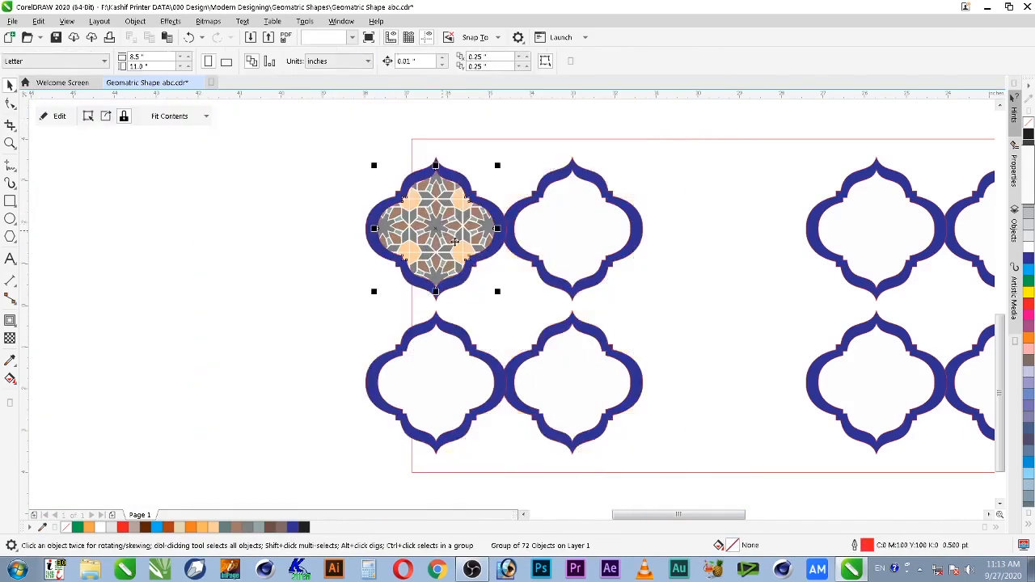
Copy the mosaic-filled shape to the center of the left group's lower-right tile and delete the empty inner shape there.
left_click_drag(445, 221, 268, 275)
right_click(268, 275)
left_click(571, 384, "shift")
key("c")
key("e")
left_click(612, 384, "shift")
key("Delete")
Compare the two mosaic-filled tiles with the panels in the reference photo.
scroll(482, 286, "down", 2)
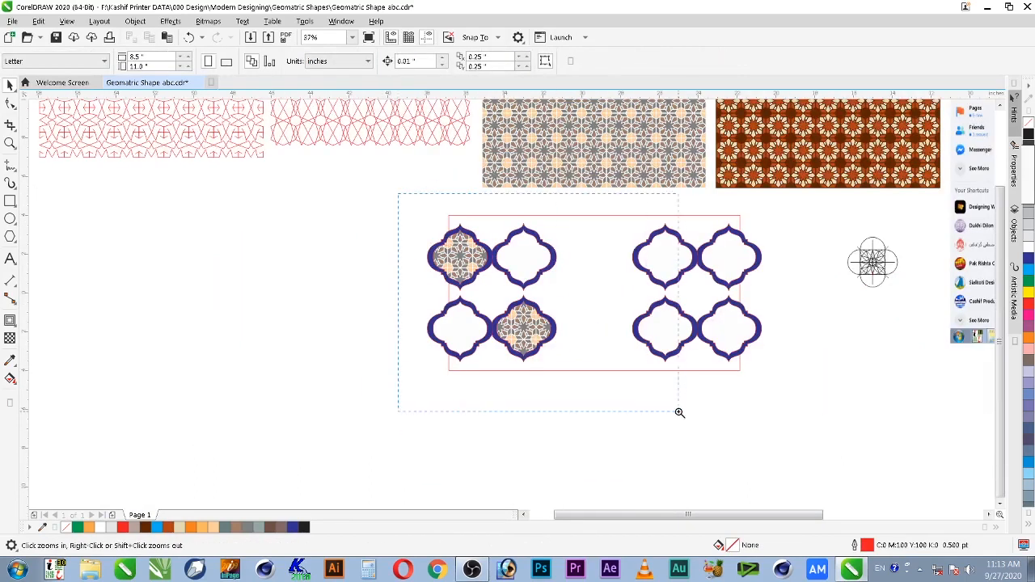
left_click_drag(680, 413, 680, 413)
key("space")
left_click(275, 192)
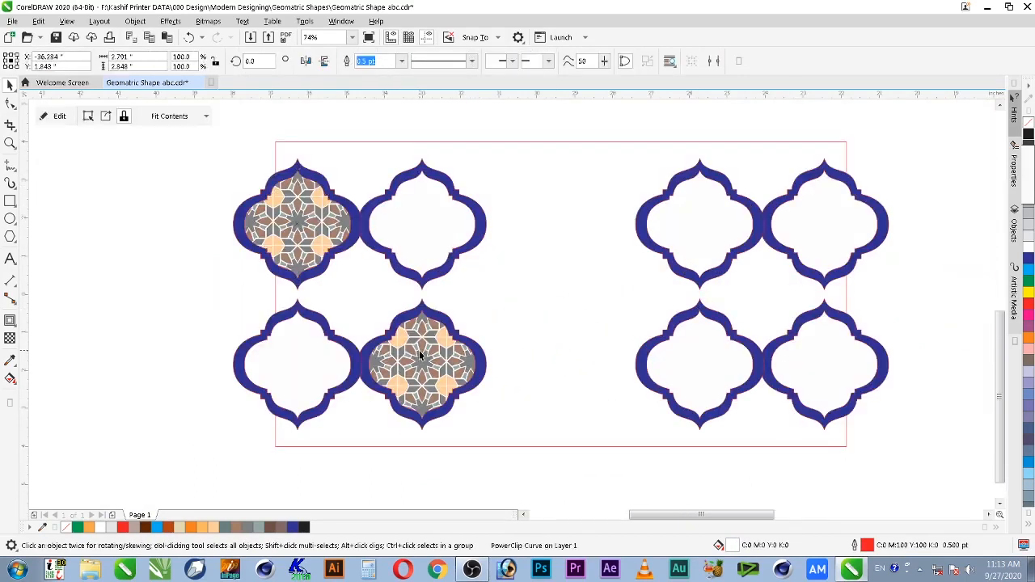
left_click(421, 355, "shift")
scroll(623, 291, "down", 2)
scroll(921, 238, "down", 1)
key("F2")
key("F4")
left_click_drag(701, 253, 825, 332)
key("F4")
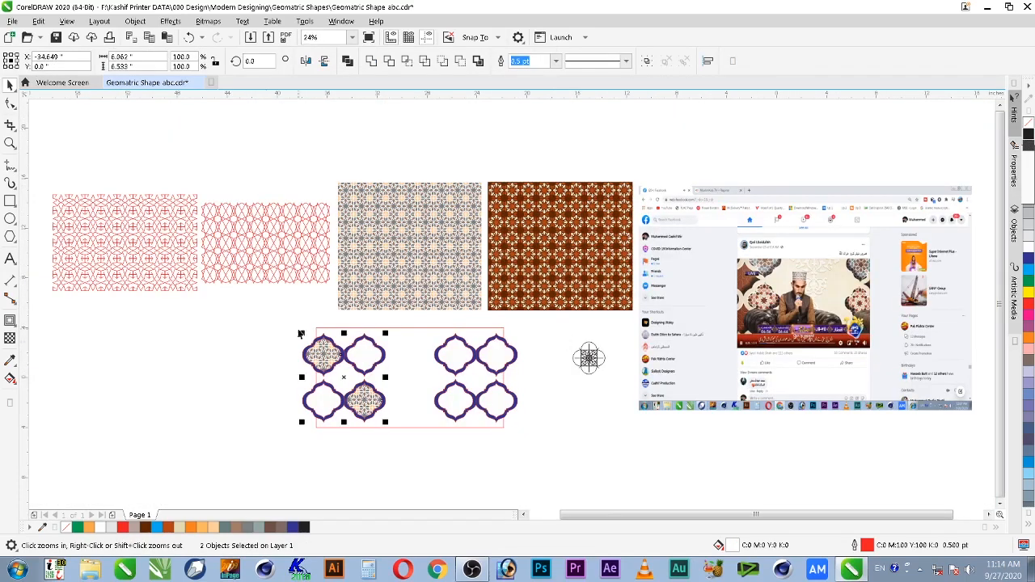
Inspect the two mosaic-filled shapes and the blue frame around the lower-right tile.
key("F2")
left_click_drag(275, 312, 472, 457)
left_click(562, 289)
left_click(393, 208)
left_click(497, 326, "shift")
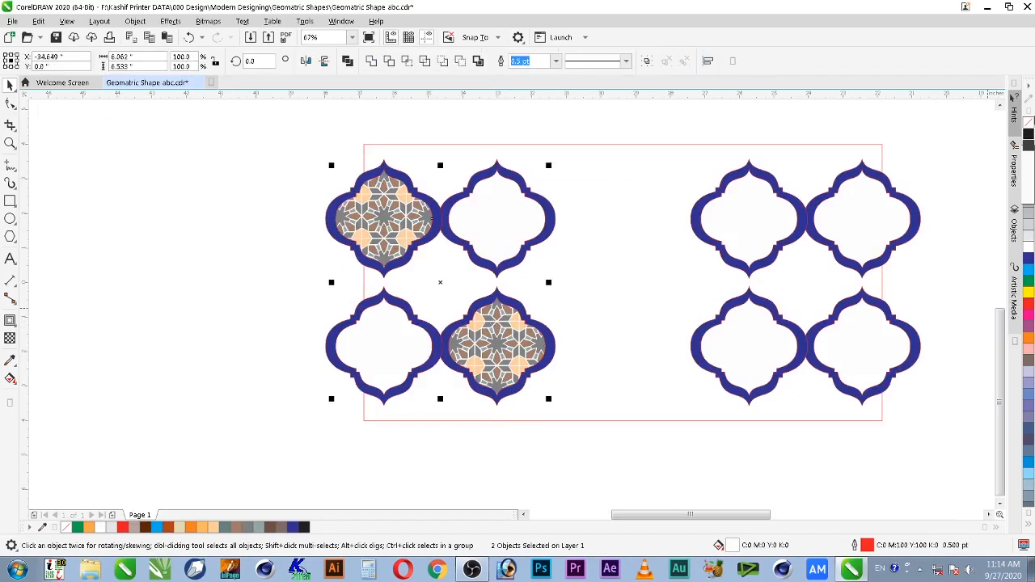
key("F2")
left_click_drag(276, 142, 623, 448)
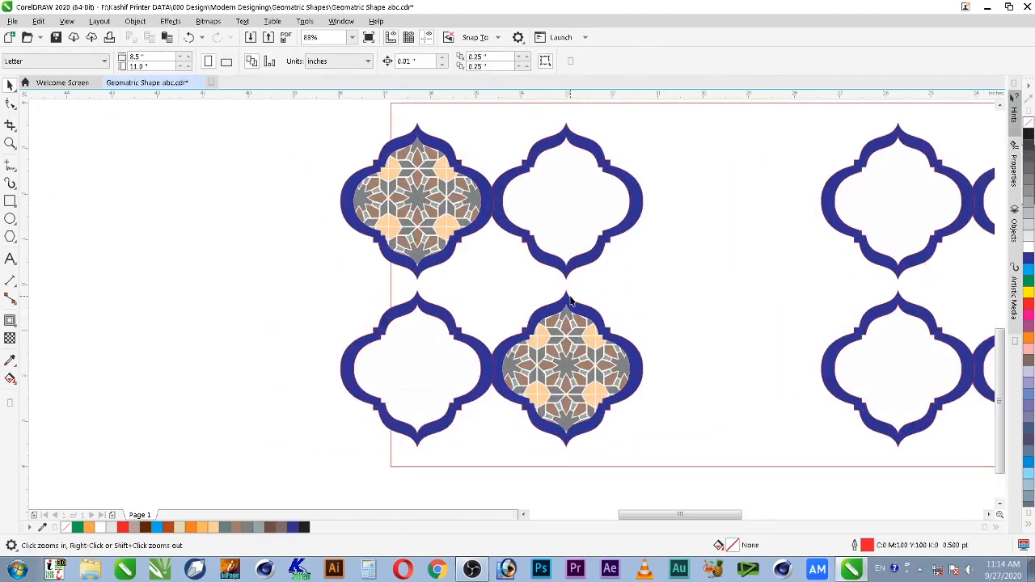
left_click(581, 307)
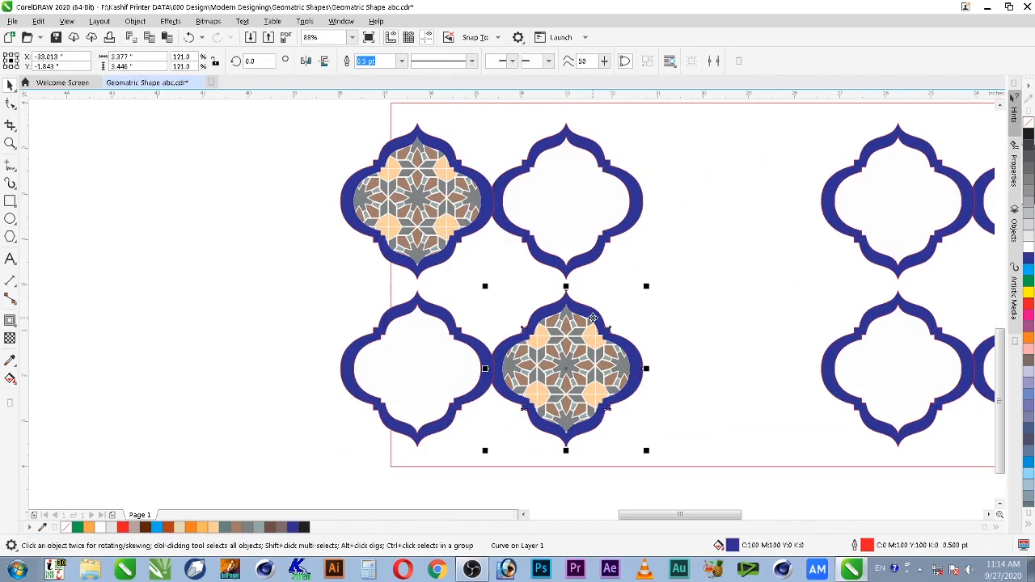
left_click(304, 330)
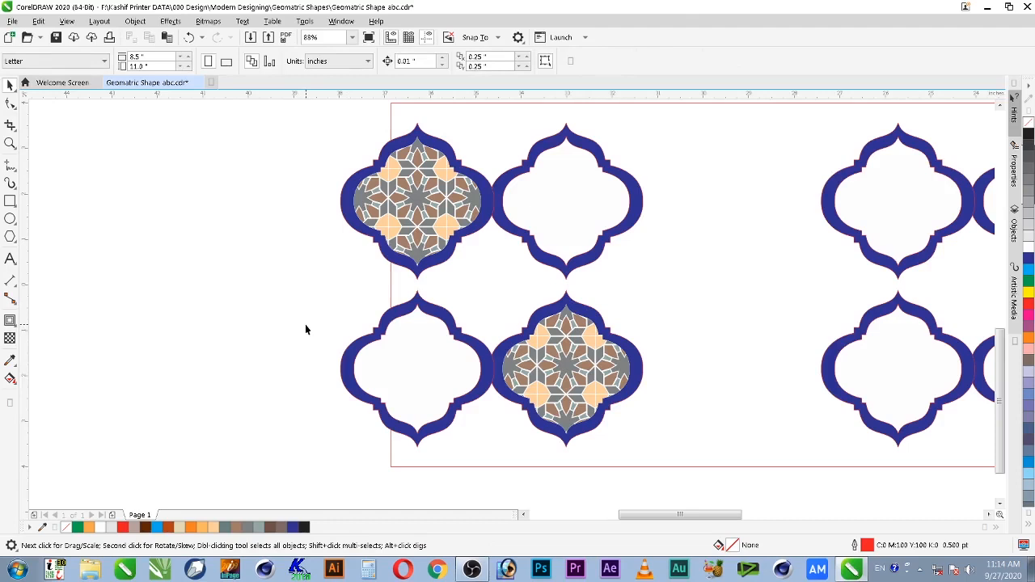
Fill the four blue frames of the left tile group with peach, C0 M20 Y40 K0.
scroll(531, 328, "down", 4)
key("z")
scroll(740, 395, "up", 1)
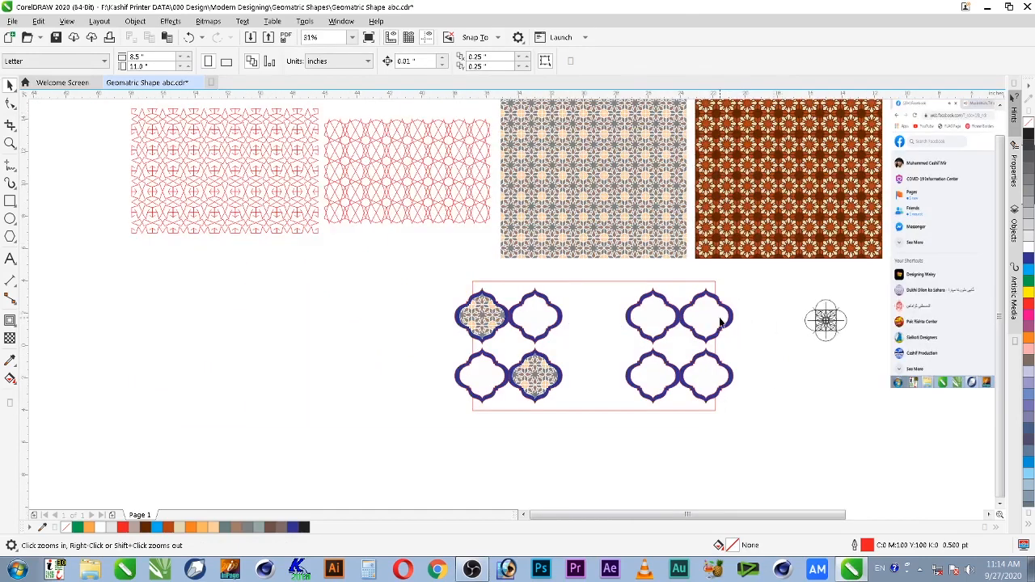
scroll(720, 322, "down", 1)
left_click_drag(488, 407, 577, 460)
key("F2")
left_click_drag(191, 173, 500, 331)
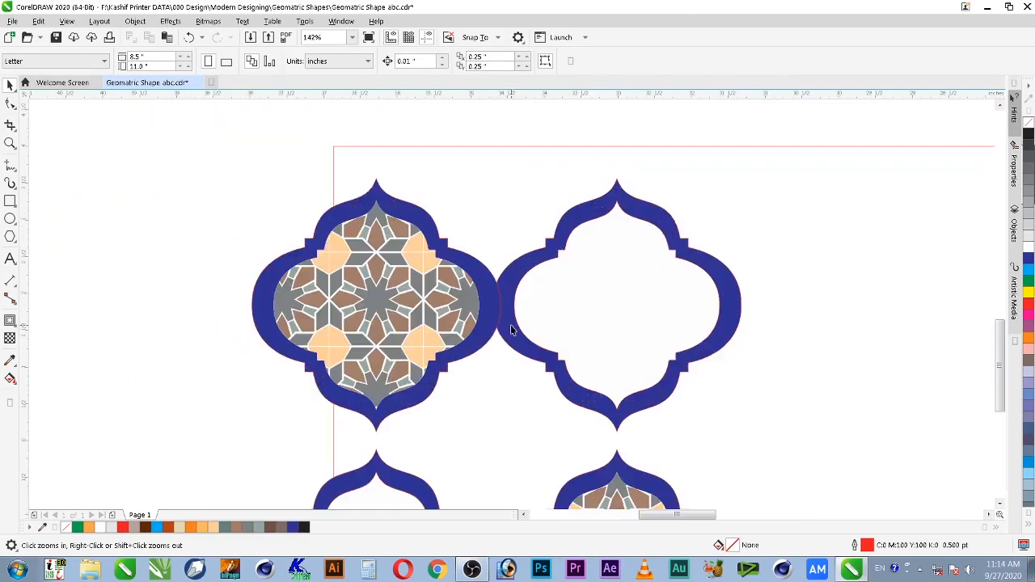
left_click(412, 214)
left_click(635, 205, "shift")
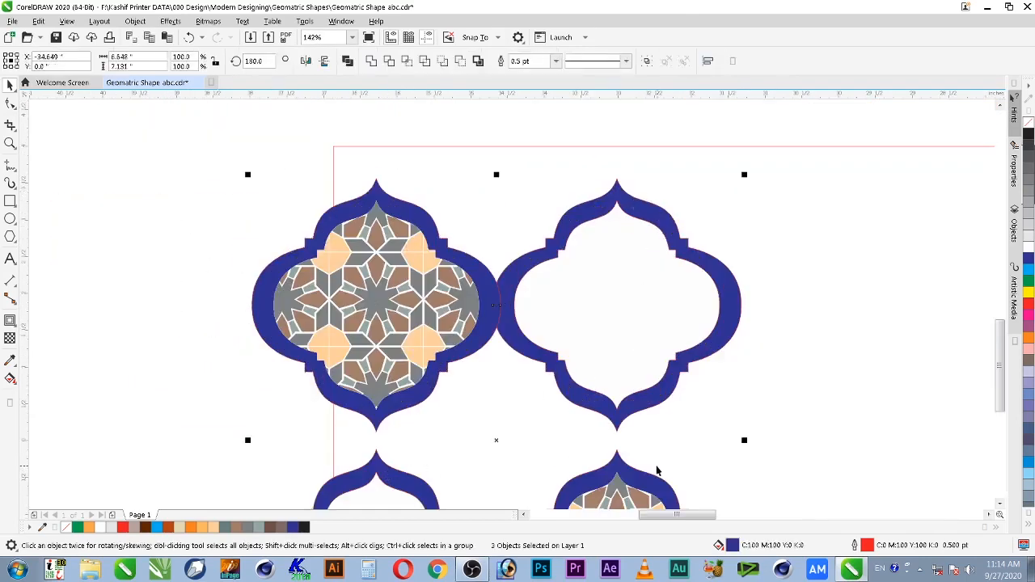
left_click(213, 527)
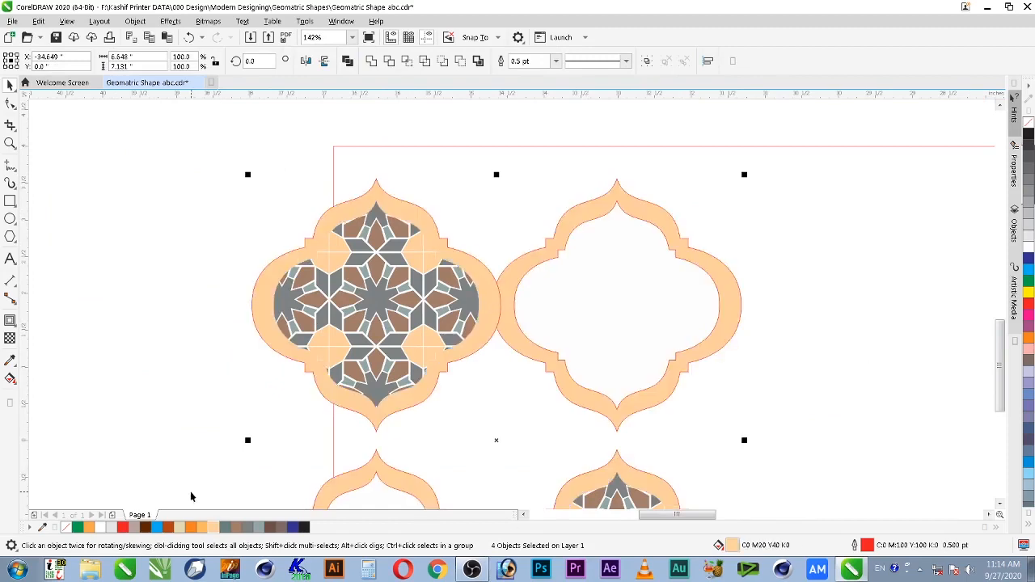
Fill the left group's four tile frames with pale cream, C0 M1 Y13 K0, and remove their outlines.
left_click(184, 527)
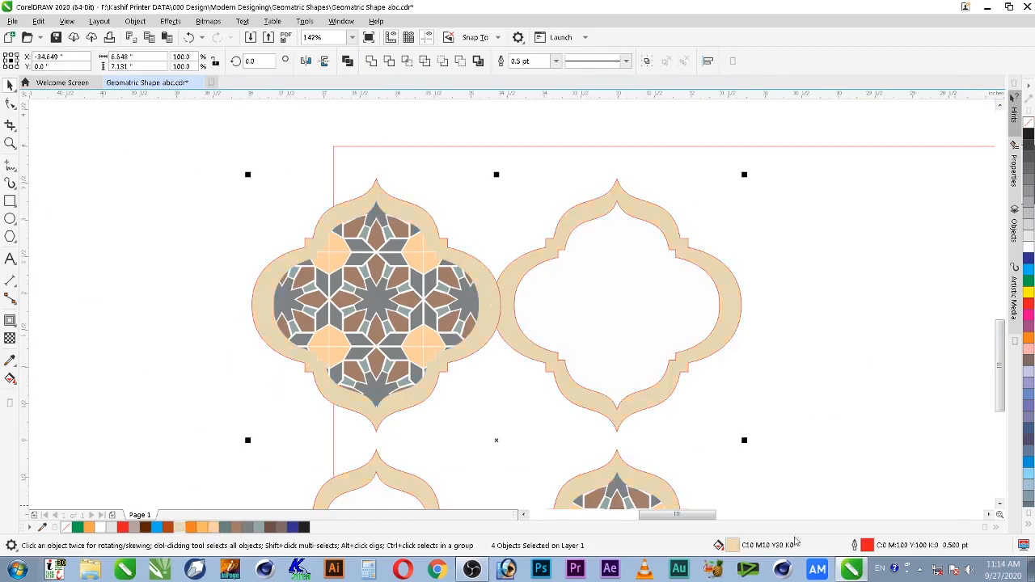
double_click(733, 545)
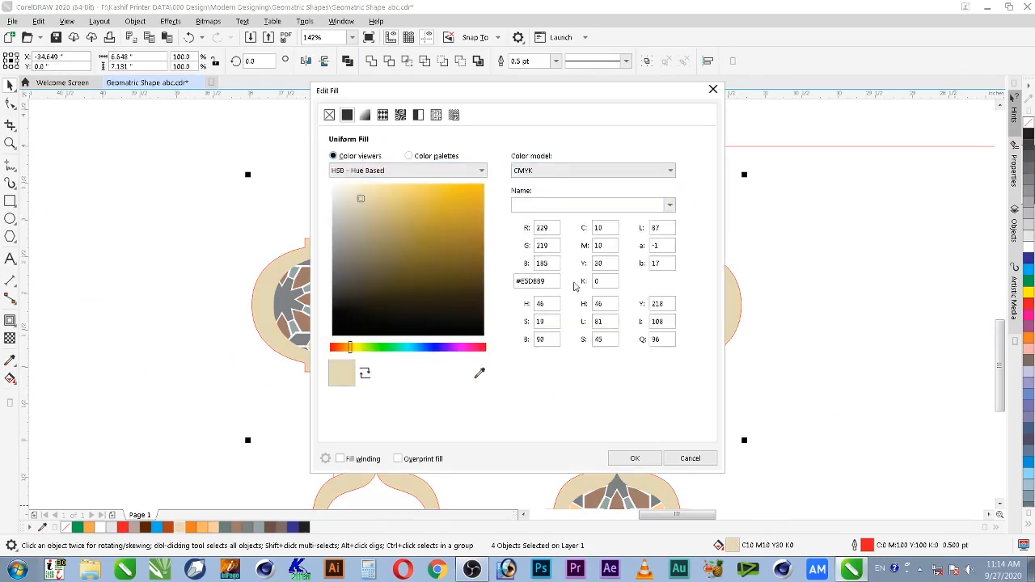
left_click(349, 184)
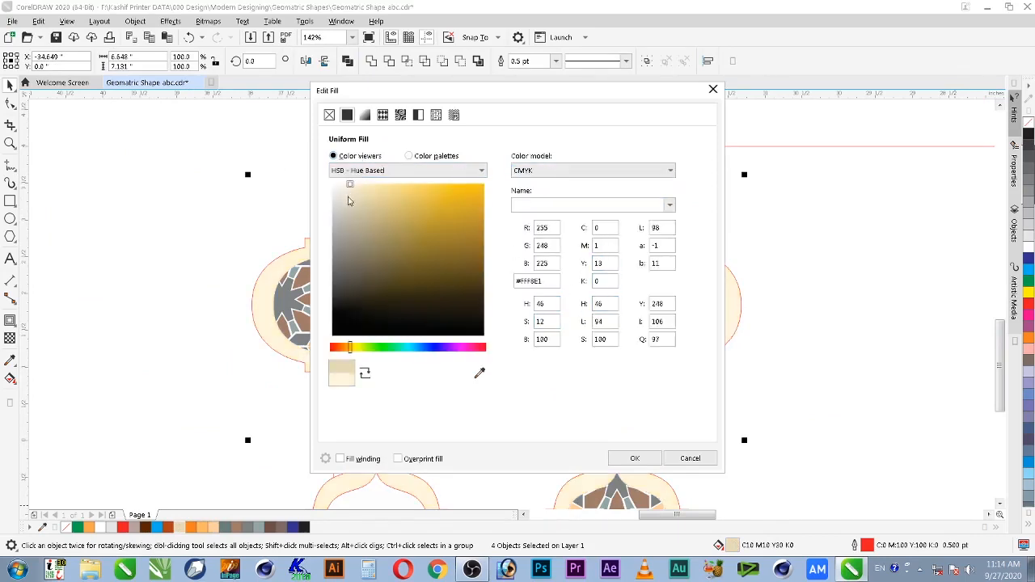
left_click(628, 459)
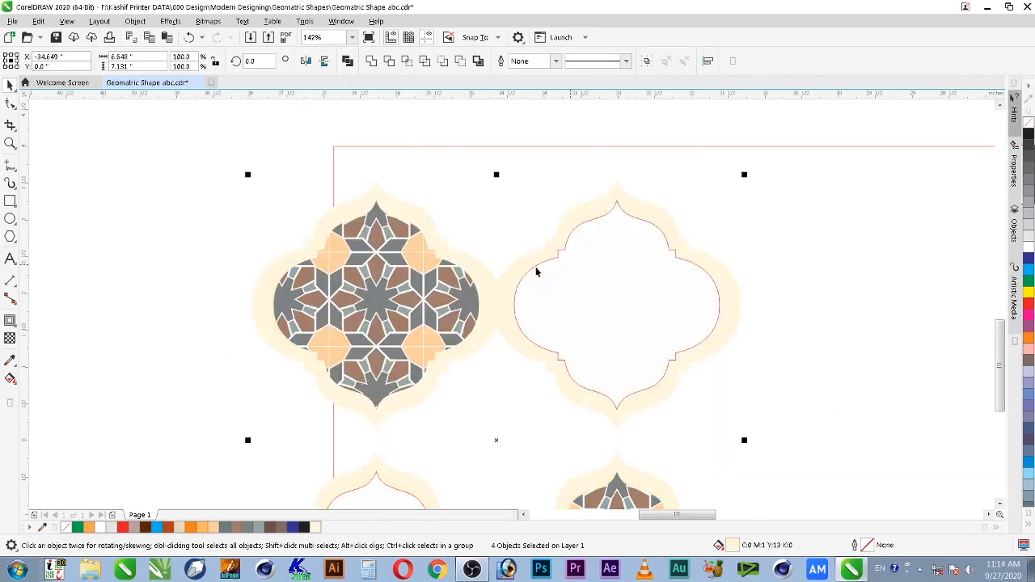
scroll(164, 249, "down", 3)
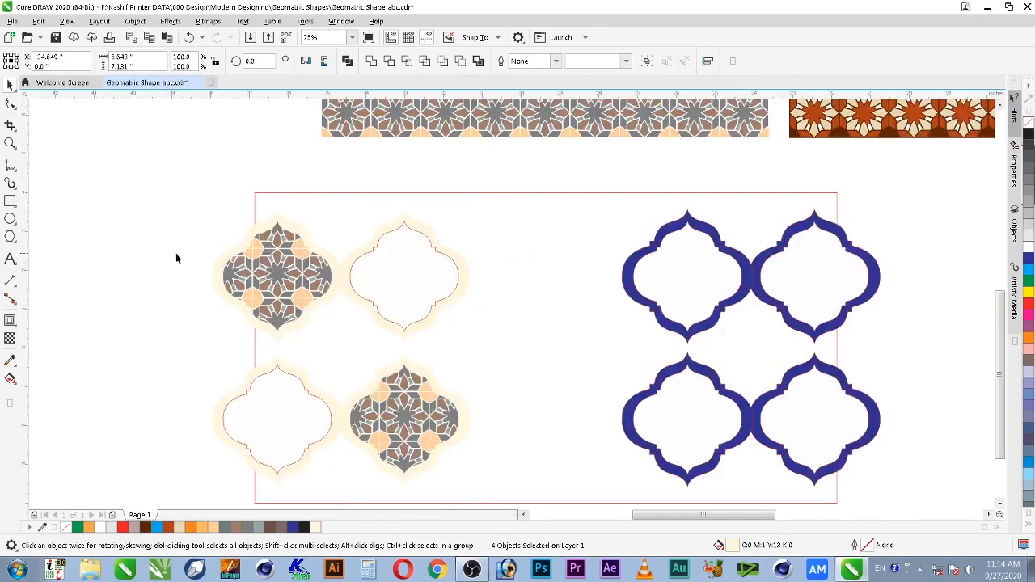
Clear the selection and save the document.
key("Escape")
left_click(467, 219)
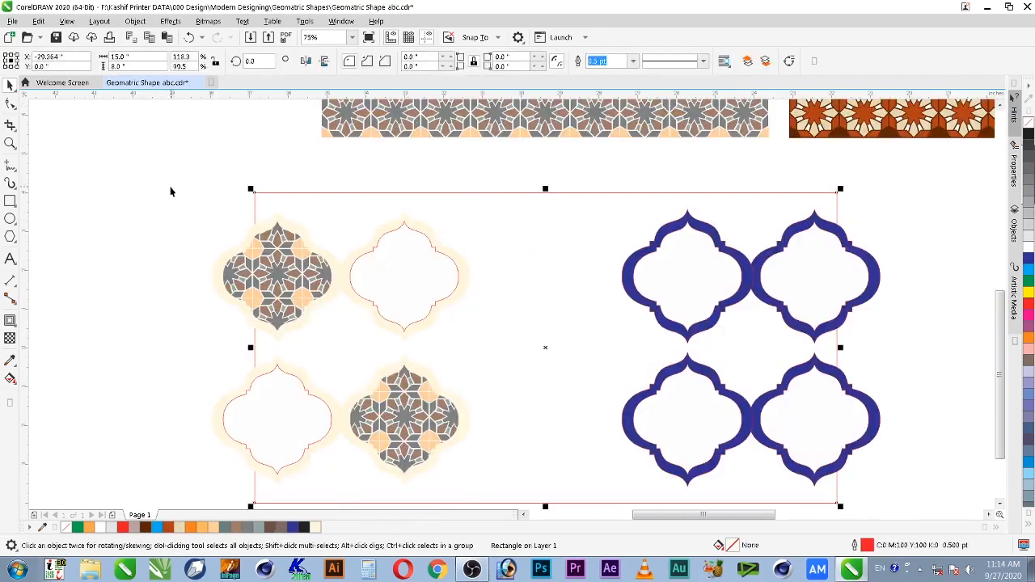
left_click(160, 219)
key("ctrl+s")
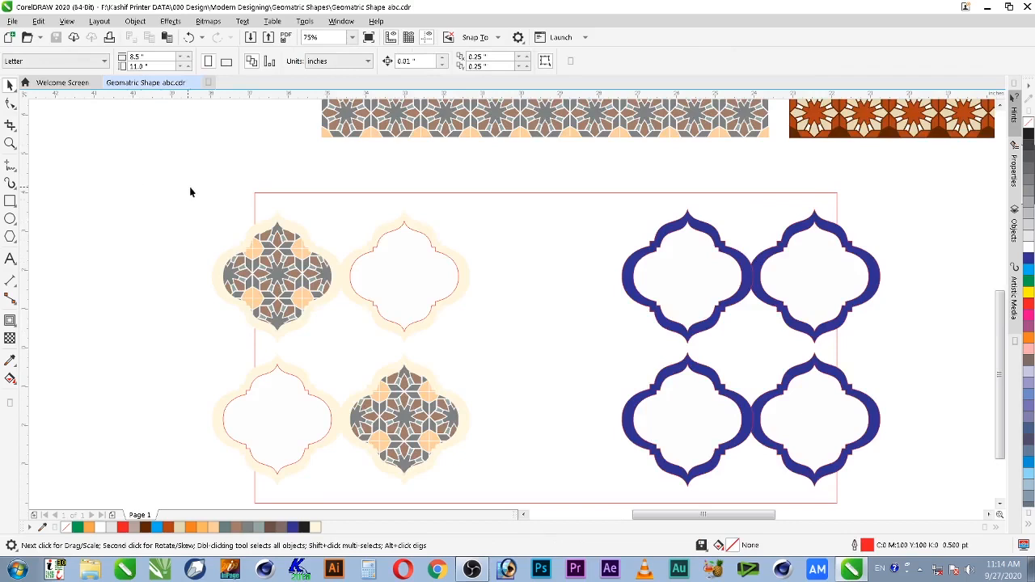
Align the orange and brown star pattern horizontally with the center of the left group's upper-right tile.
key("z")
scroll(203, 197, "down", 3)
left_click_drag(162, 173, 636, 362)
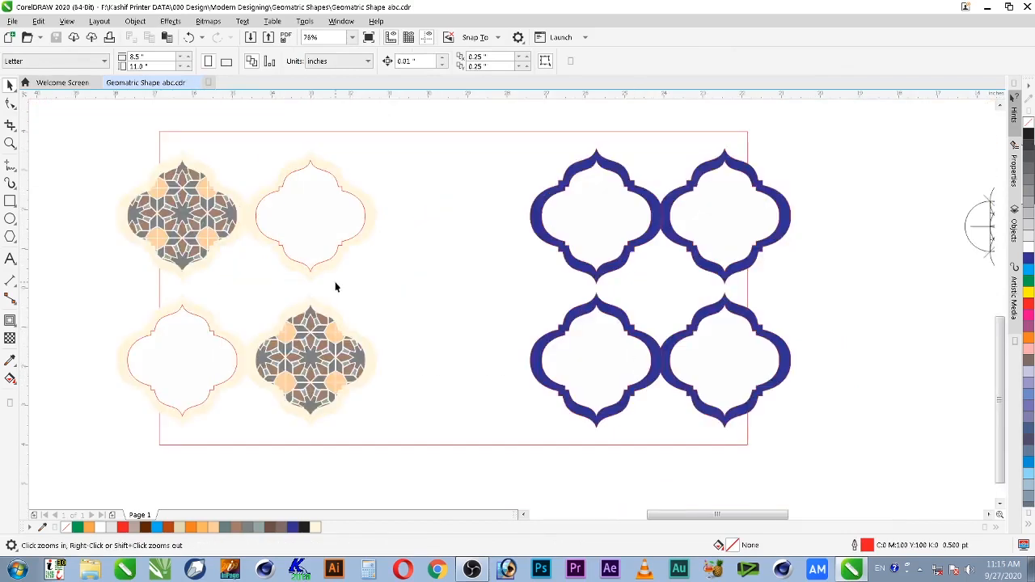
scroll(334, 232, "down", 1)
left_click_drag(375, 136, 86, 374)
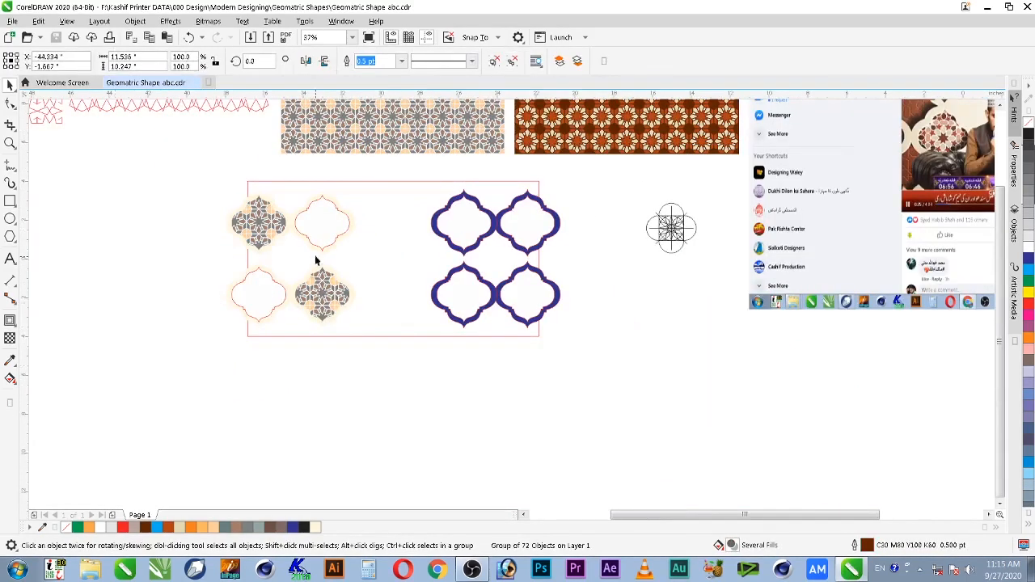
left_click(323, 224, "shift")
key("c")
key("F2")
left_click_drag(159, 162, 455, 298)
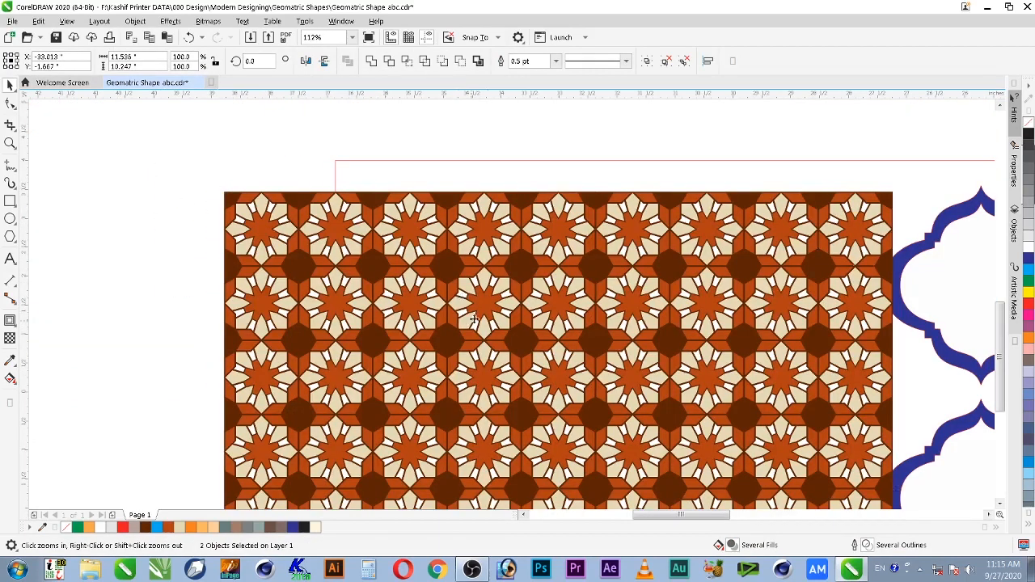
Send the star pattern behind the tiles, then PowerClip it inside the upper-right tile's inner shape without an outline.
left_click(530, 263)
key("shift+Page_Down")
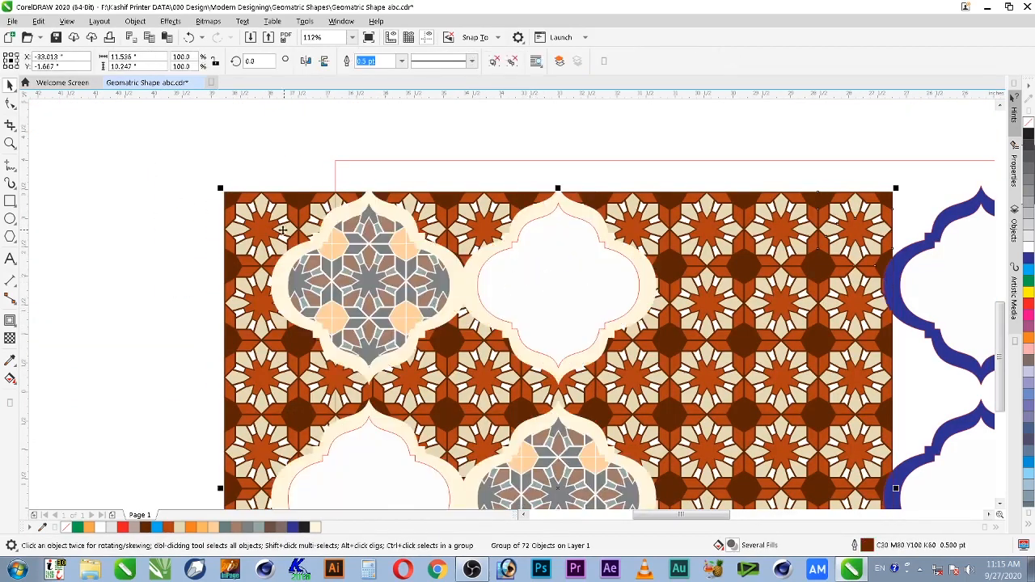
right_click(247, 228)
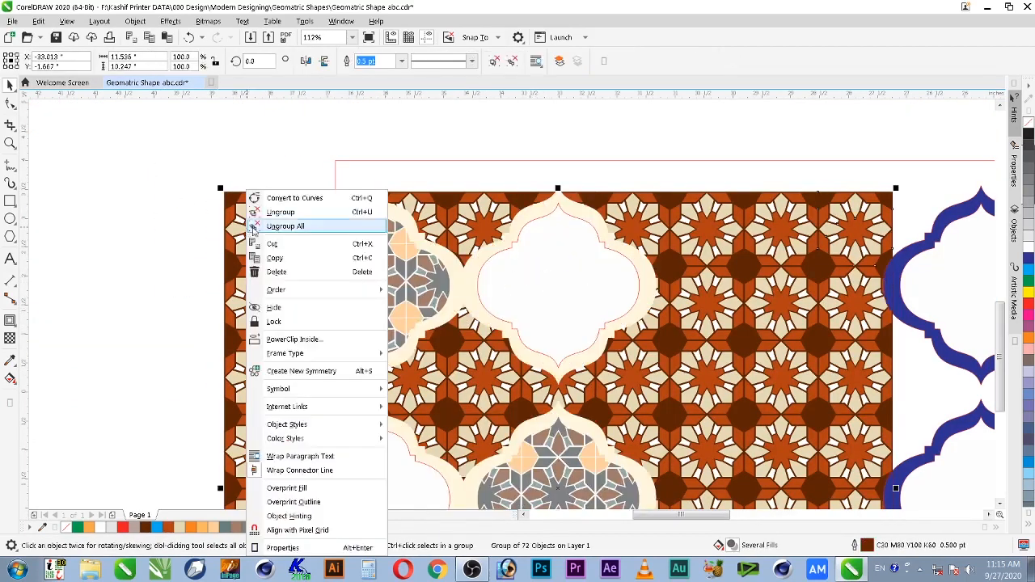
left_click(295, 340)
left_click(533, 273)
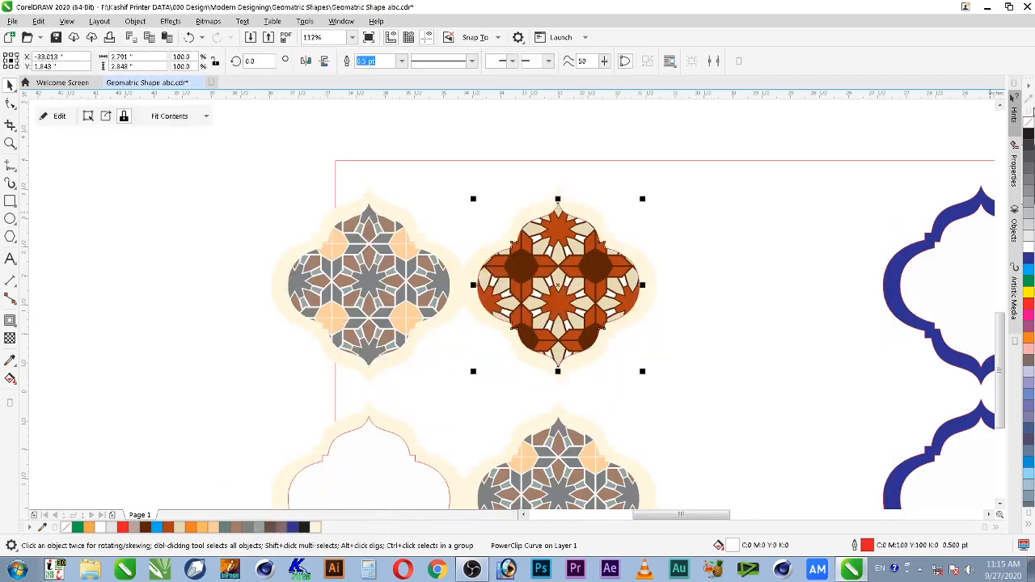
right_click(1029, 119)
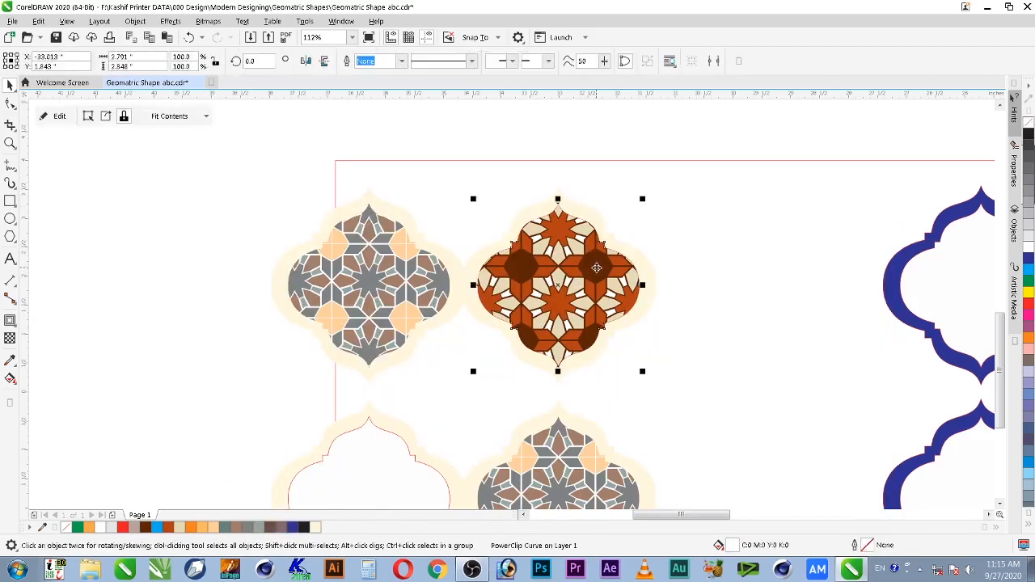
Copy the orange-filled shape to the center of the left group's lower-left tile and delete the empty inner shape there.
left_click_drag(597, 268, 196, 291)
right_click(196, 291)
left_click(373, 445, "shift")
key("c")
key("e")
key("Escape")
left_click(363, 456, "ctrl")
key("Escape")
scroll(443, 486, "down", 2)
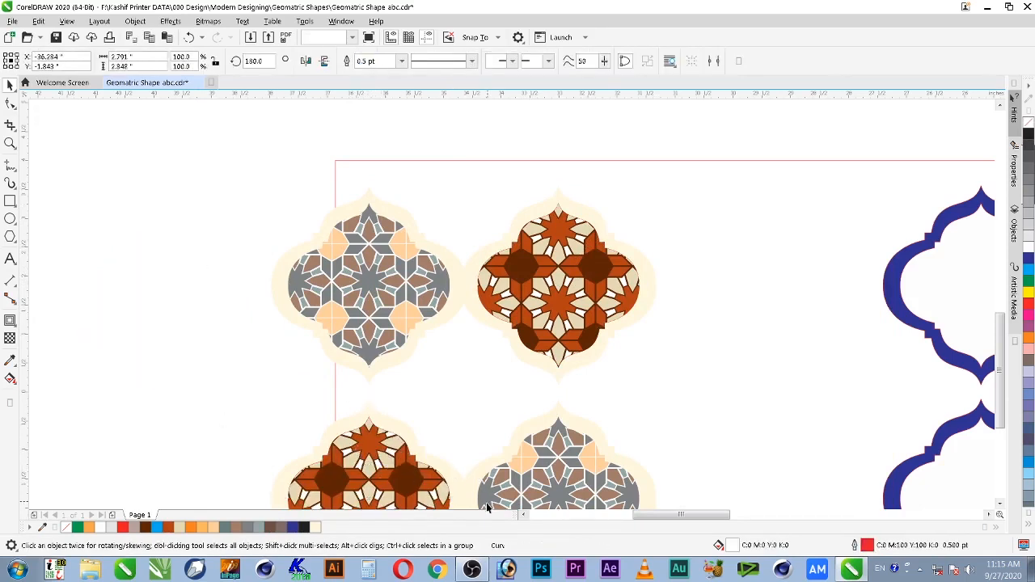
key("F2")
left_click_drag(302, 337, 628, 538)
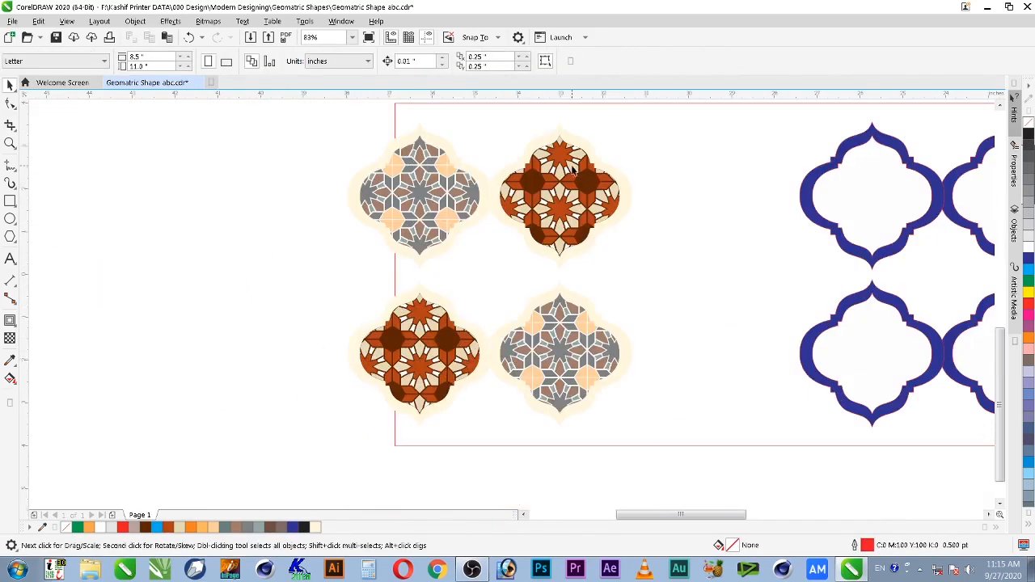
left_click(570, 139)
key("F2")
left_click_drag(306, 112, 713, 311)
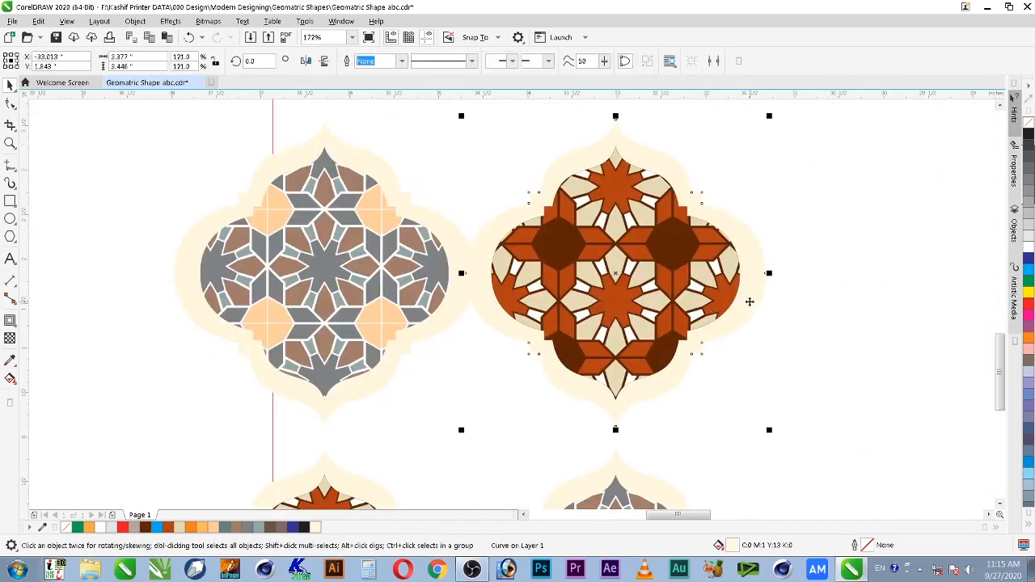
scroll(751, 304, "down", 2)
left_click_drag(752, 303, 441, 304)
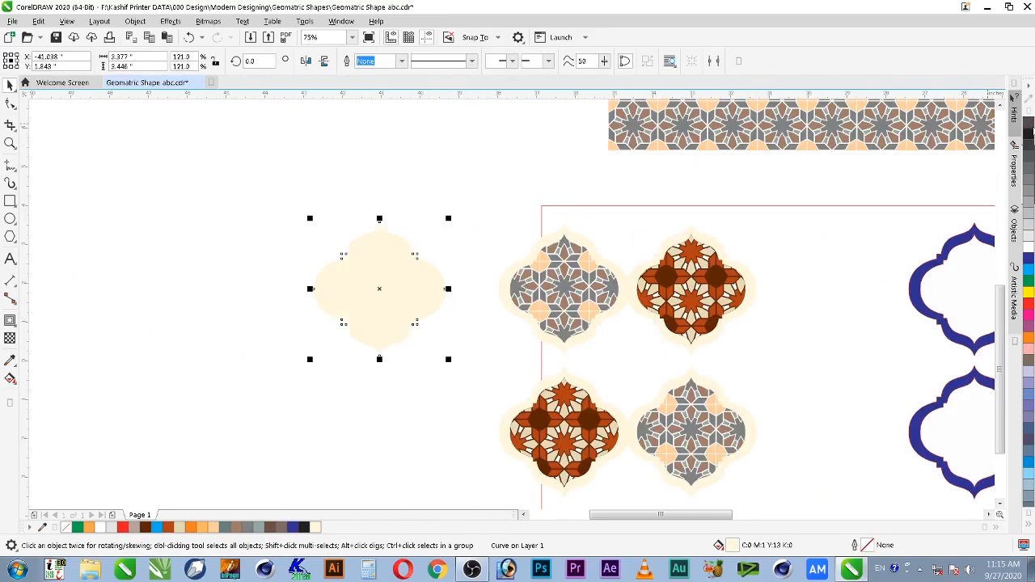
right_click(1029, 132)
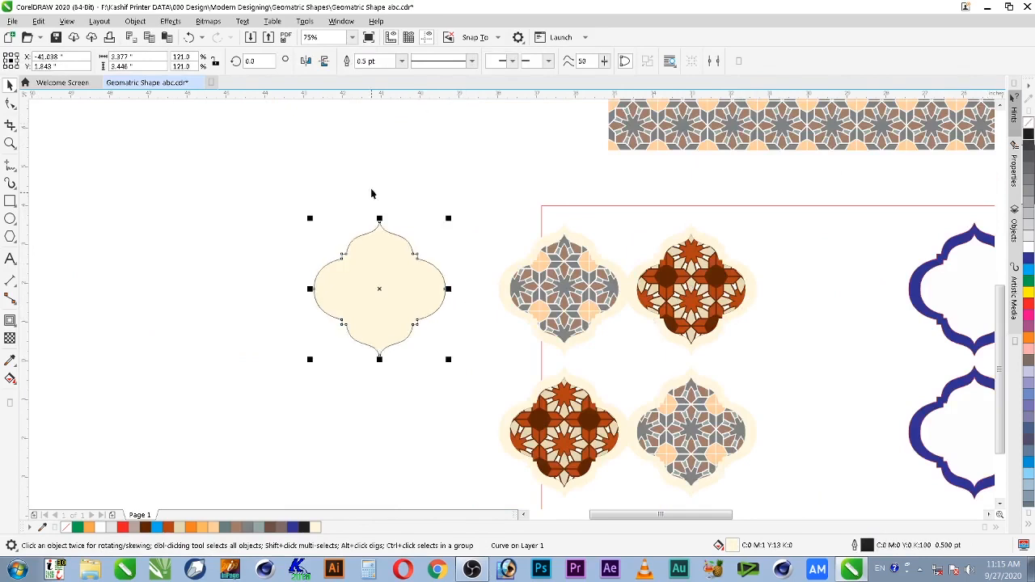
left_click(475, 187)
left_click(423, 288)
key("Delete")
Place a copy of the upper-right tile's orange-filled shape outside the rectangle and extract and delete its pattern contents.
left_click_drag(720, 287, 388, 287)
right_click(376, 287)
left_click(420, 174)
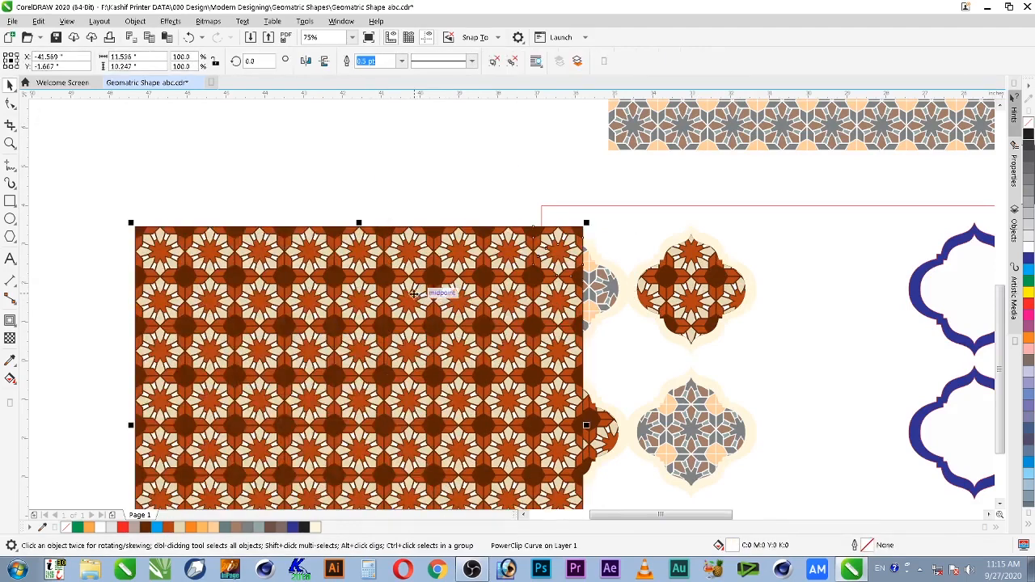
key("Delete")
Give the emptied shape a black outline and set its frame type to None.
right_click(1029, 134)
right_click(360, 166)
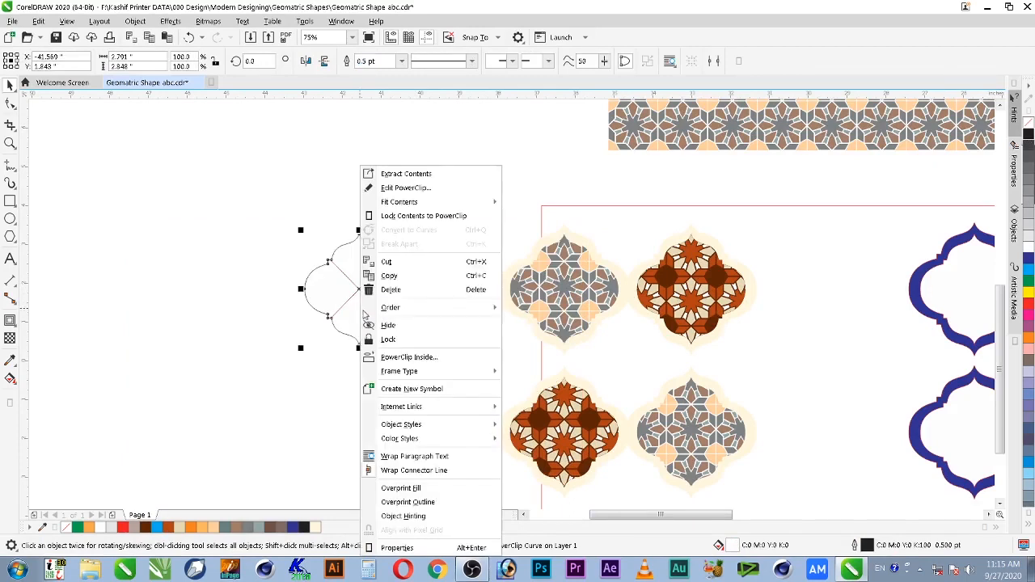
mouse_move(453, 371)
left_click(537, 403)
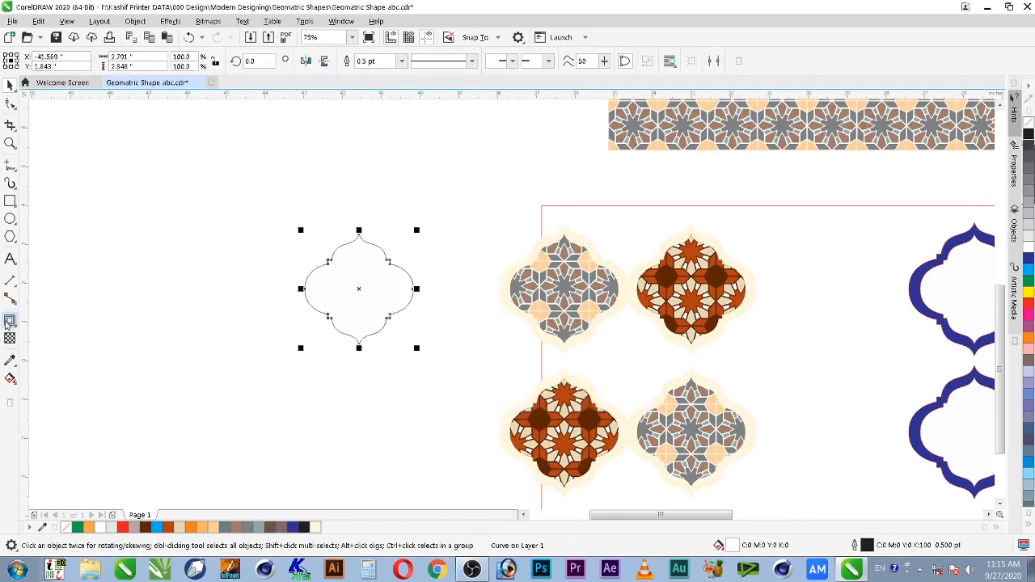
Try a drop shadow with the Outside feather direction on the emptied shape.
left_click(10, 321)
left_click(50, 321)
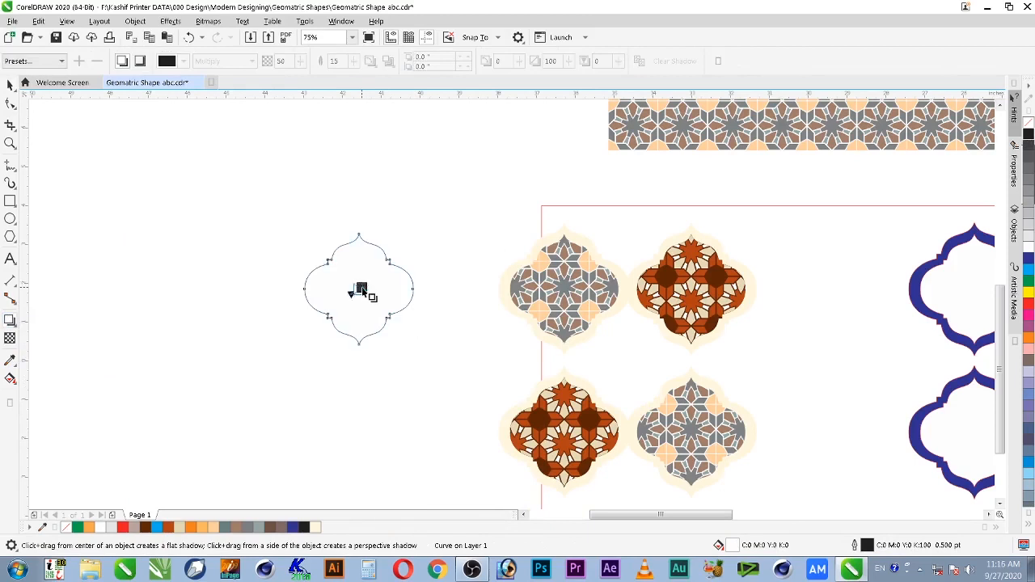
left_click_drag(358, 289, 414, 289)
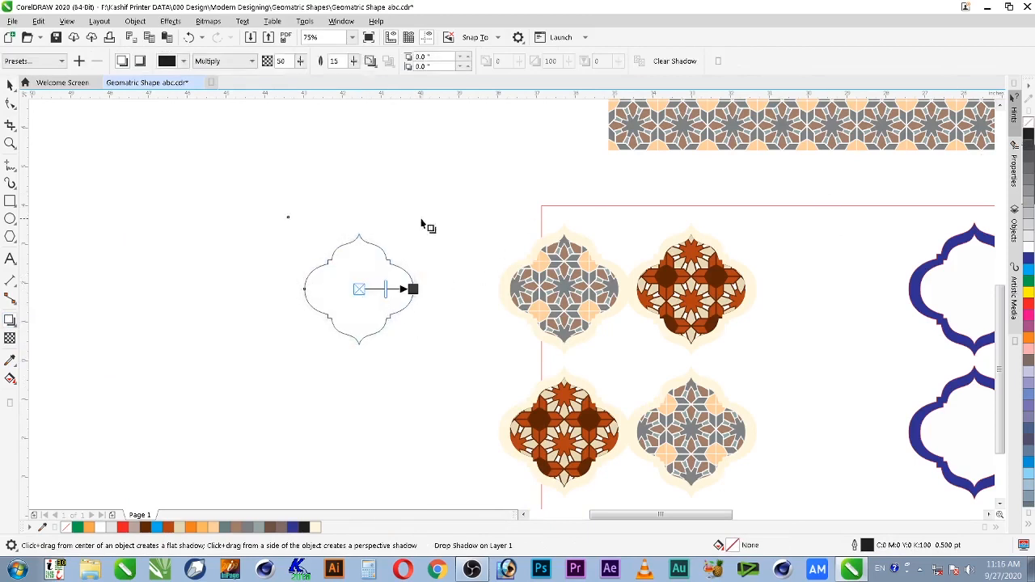
left_click(371, 61)
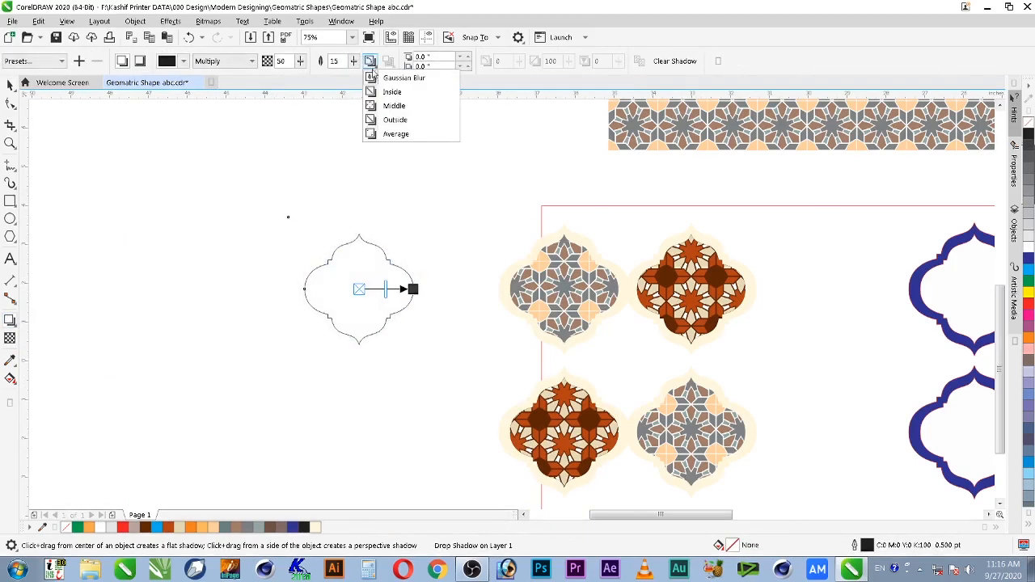
left_click(395, 120)
key("ctrl+z")
key("space")
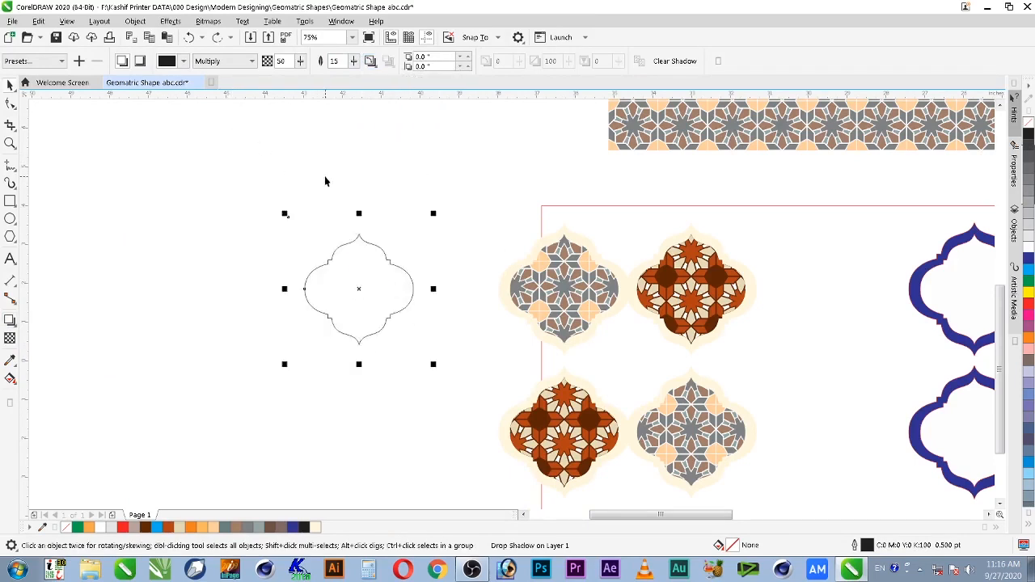
Apply an inner shadow to the emptied shape and offset it toward the upper left.
left_click(141, 60)
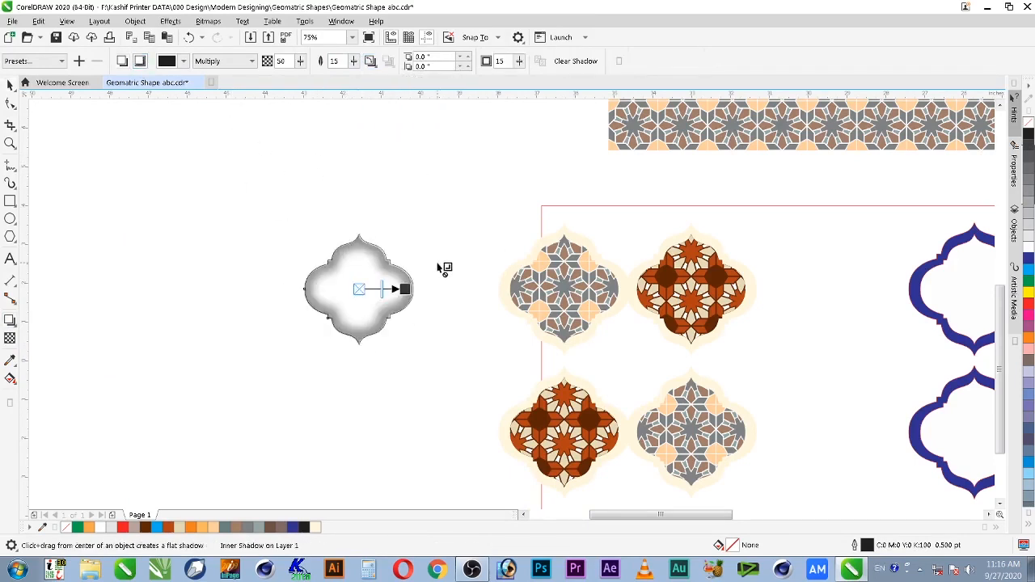
left_click_drag(405, 288, 327, 236)
key("space")
key("Escape")
Remove the shadowed shape's white fill and center it over the orange pattern in the left group's upper-right tile.
key("F2")
left_click_drag(273, 212, 504, 392)
left_click(458, 291)
scroll(458, 291, "down", 1)
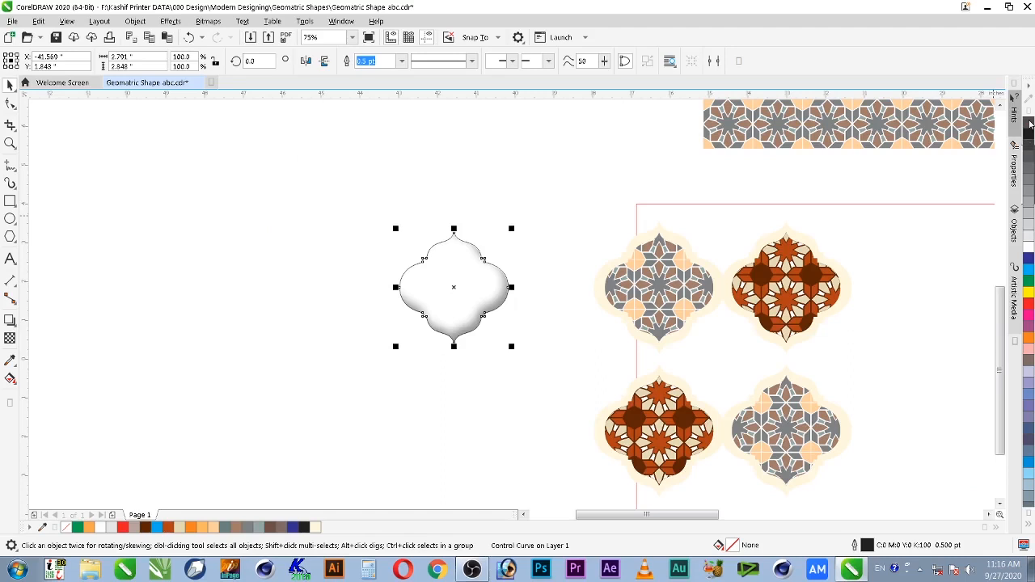
left_click(804, 282, "shift")
key("c")
key("F2")
left_click_drag(688, 197, 874, 379)
left_click(790, 330)
left_click(580, 377)
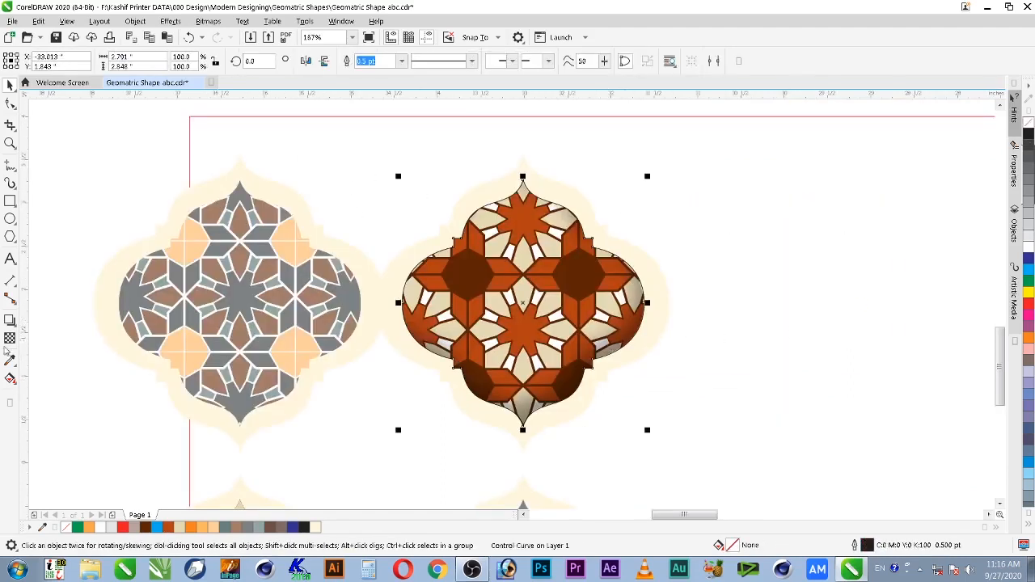
Set the inner shadow's merge mode to Normal on the shape over the upper-right tile.
left_click(10, 322)
left_click(225, 62)
left_click(210, 74)
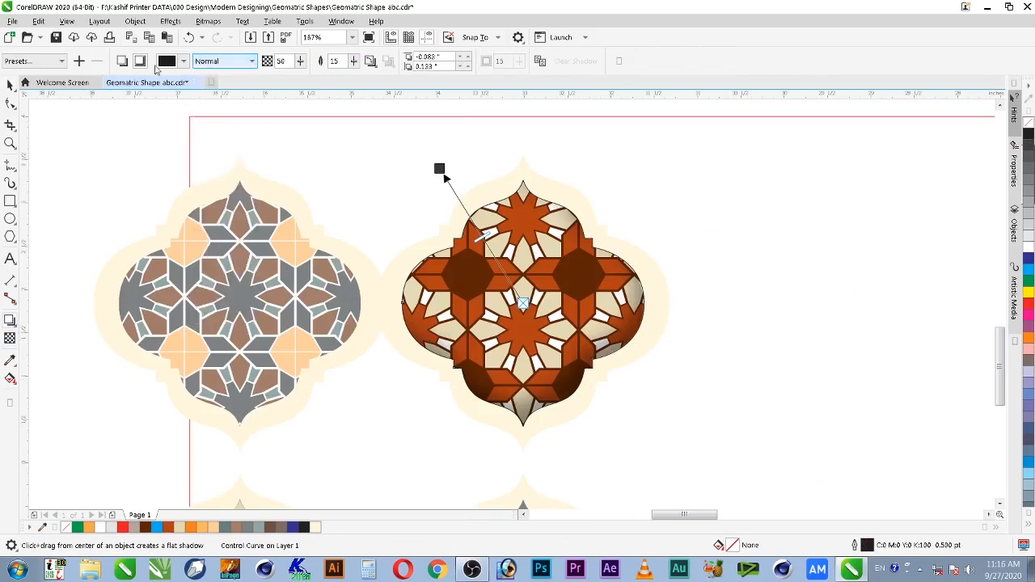
Set the inner shadow's color to C100 M100 Y100 K100.
left_click(182, 64)
left_click(170, 87)
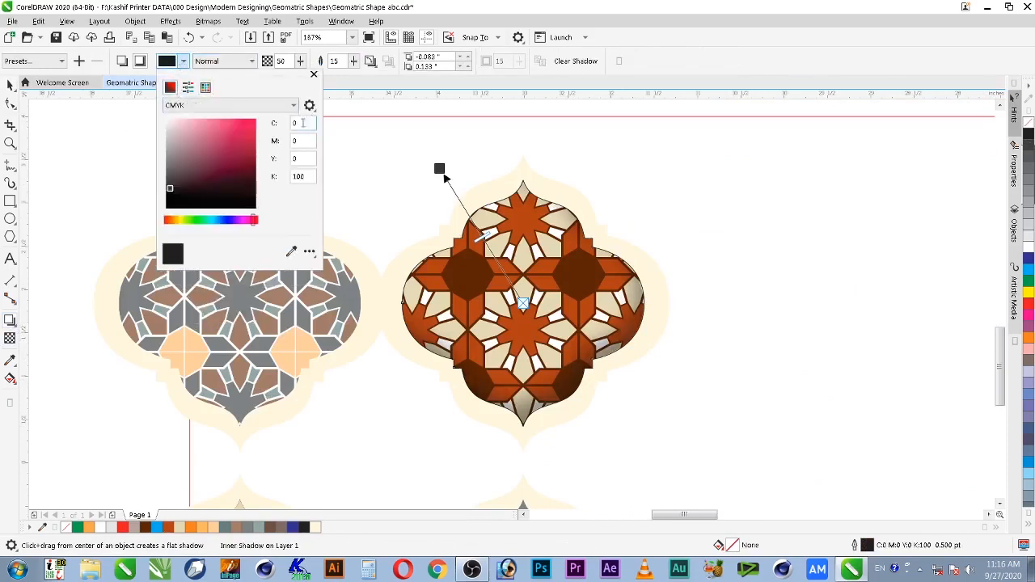
type("100")
key("Tab")
type("100")
key("Tab")
type("100")
key("Tab")
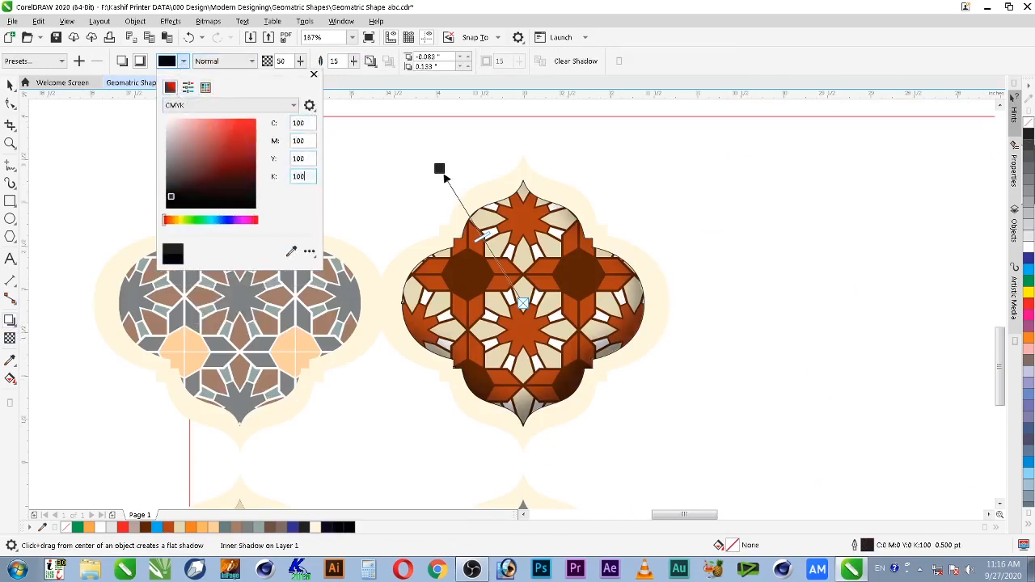
left_click(55, 174)
Set the inner shadow's feathering to 5.
left_click(9, 85)
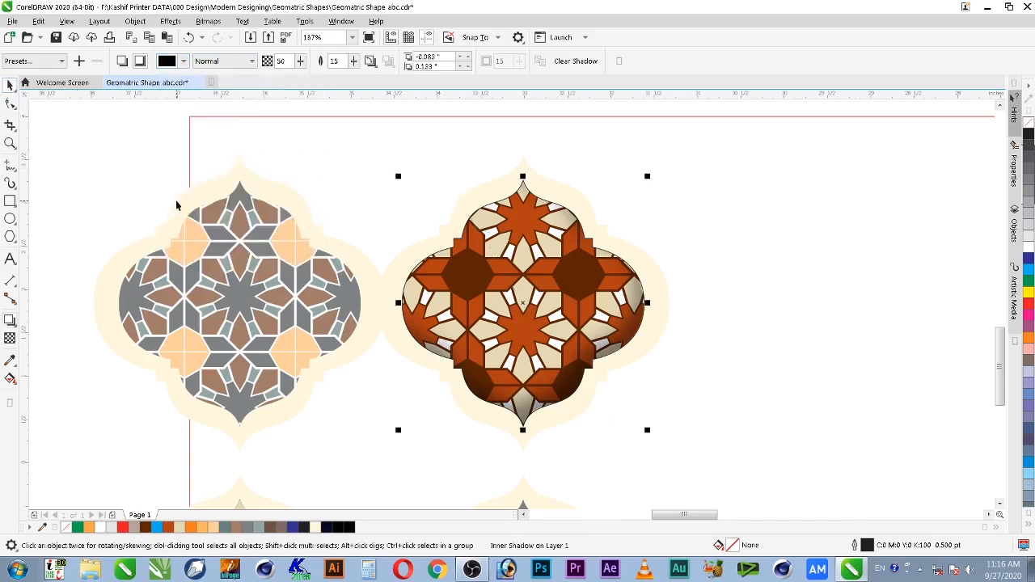
left_click(10, 320)
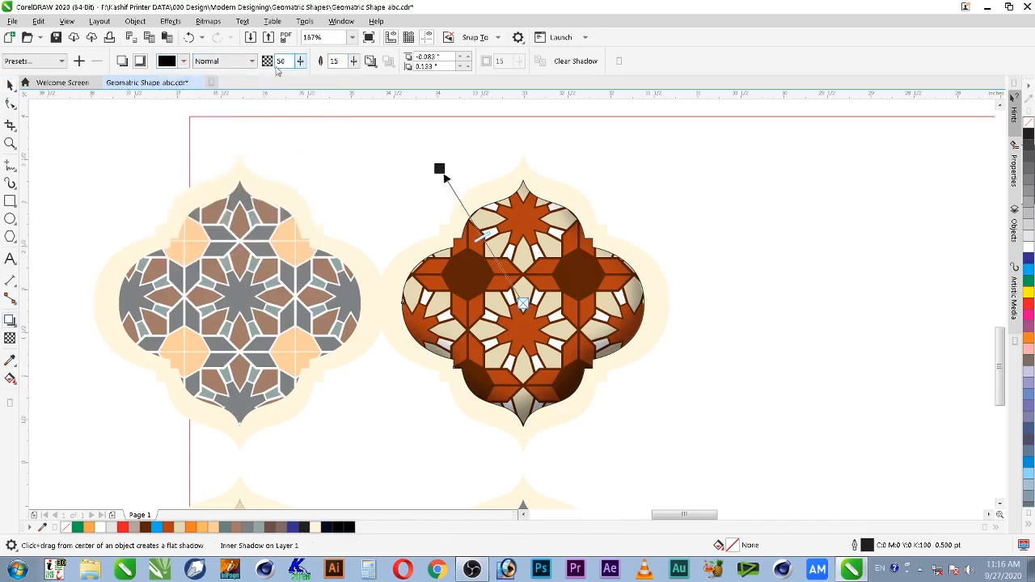
type("5")
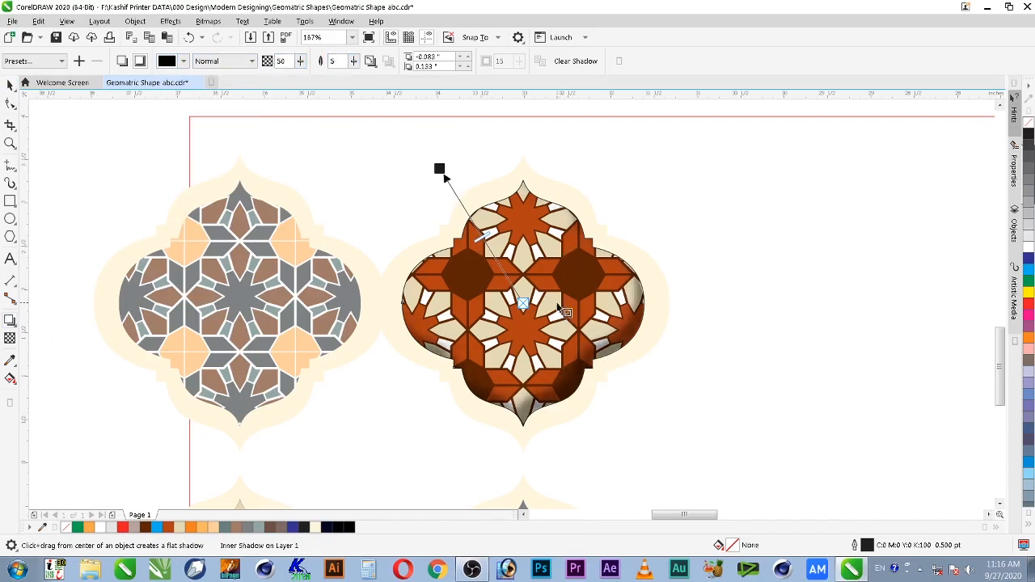
Shorten the inner shadow's offset on the upper-right tile's shape and set its opacity to 80 and feathering to 15.
left_click_drag(439, 167, 457, 180)
left_click(281, 61)
type("80")
key("Return")
left_click_drag(342, 63, 254, 67)
type("15")
key("Return")
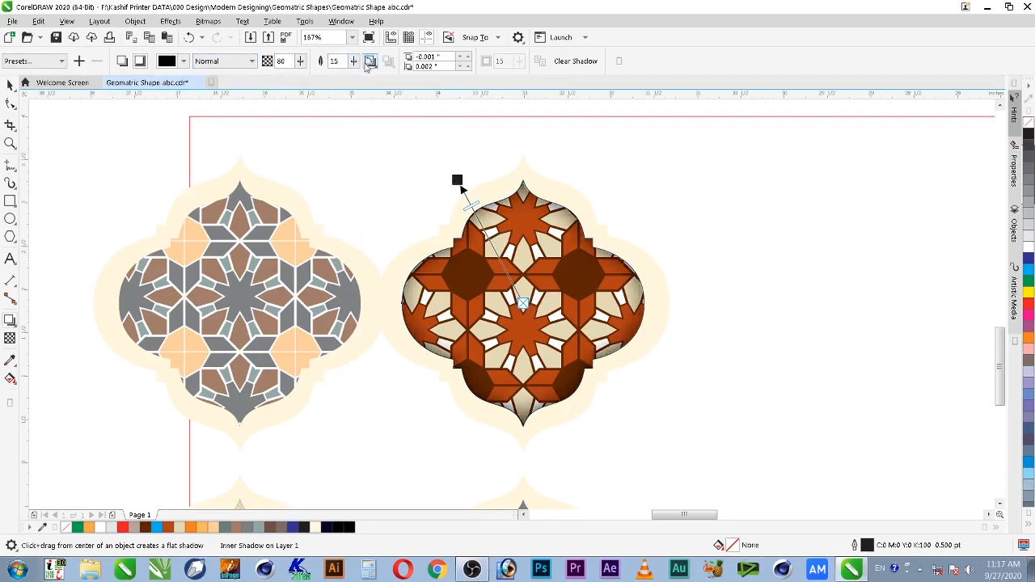
Try the document palette's dark brown as the inner shadow's color.
left_click(170, 62)
left_click(287, 254)
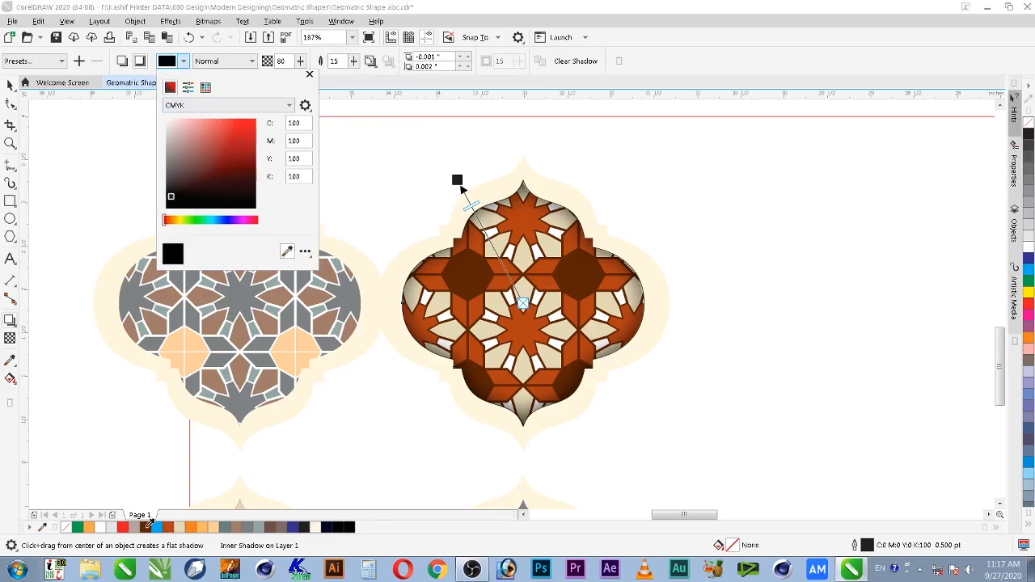
left_click(147, 527)
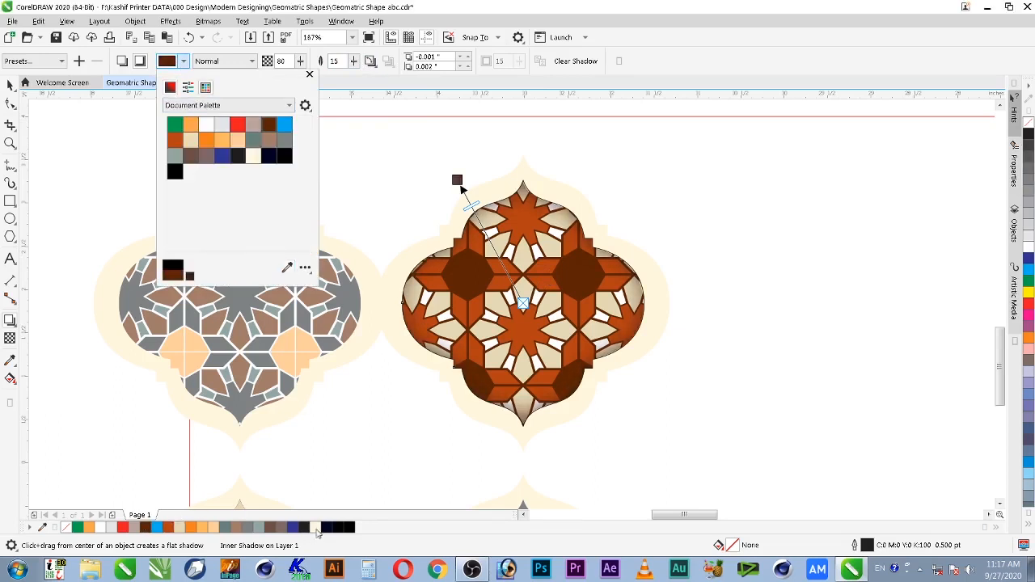
Return the inner shadow's color to black with C100 M100 Y100 K100.
left_click(171, 87)
left_click_drag(308, 126, 228, 127)
type("100")
key("Tab")
type("100")
key("Tab")
key("Tab")
type("100")
left_click(343, 103)
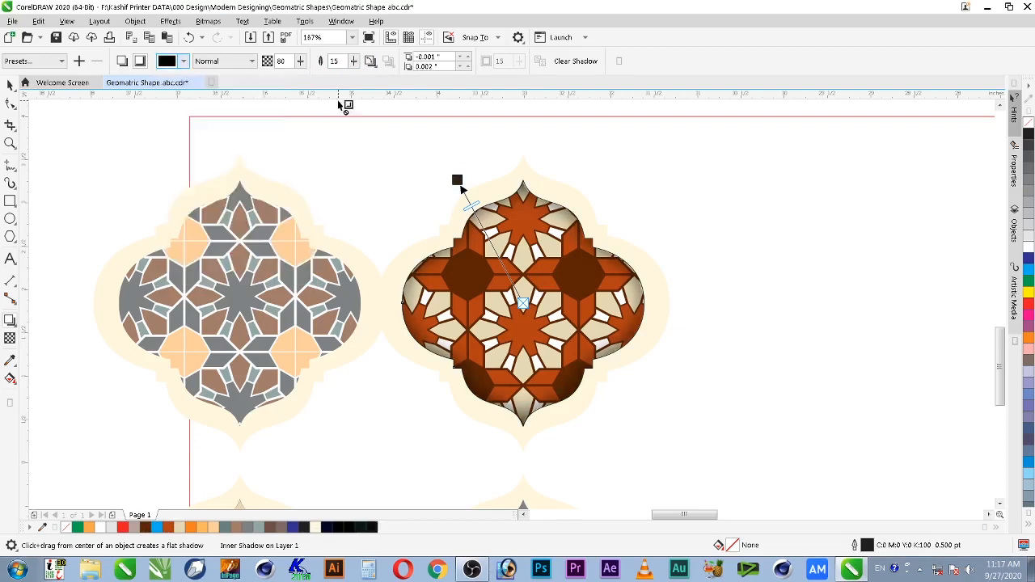
Set the inner shadow's opacity to 100 and change its feather direction so it darkens more of the tile's rim.
type("100")
key("Return")
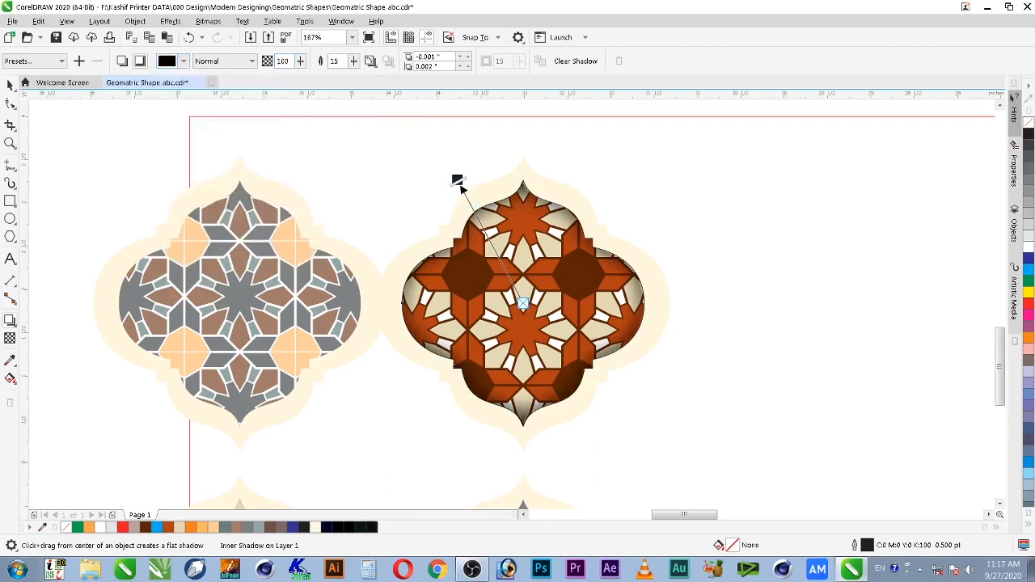
left_click(376, 64)
left_click(394, 108)
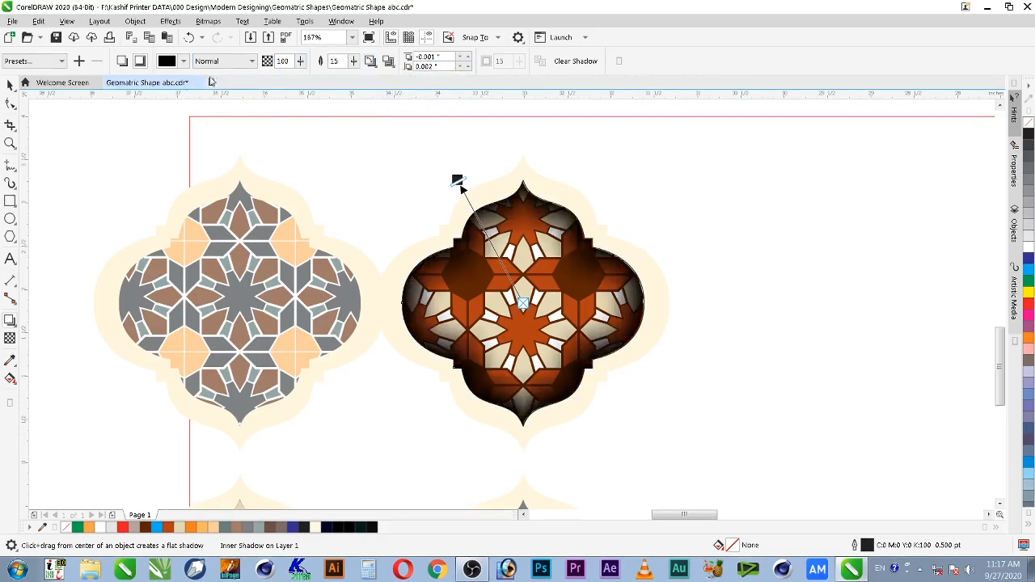
Set the feathering of the upper-right tile's inner shadow to 5.
double_click(335, 62)
type("5")
key("Return")
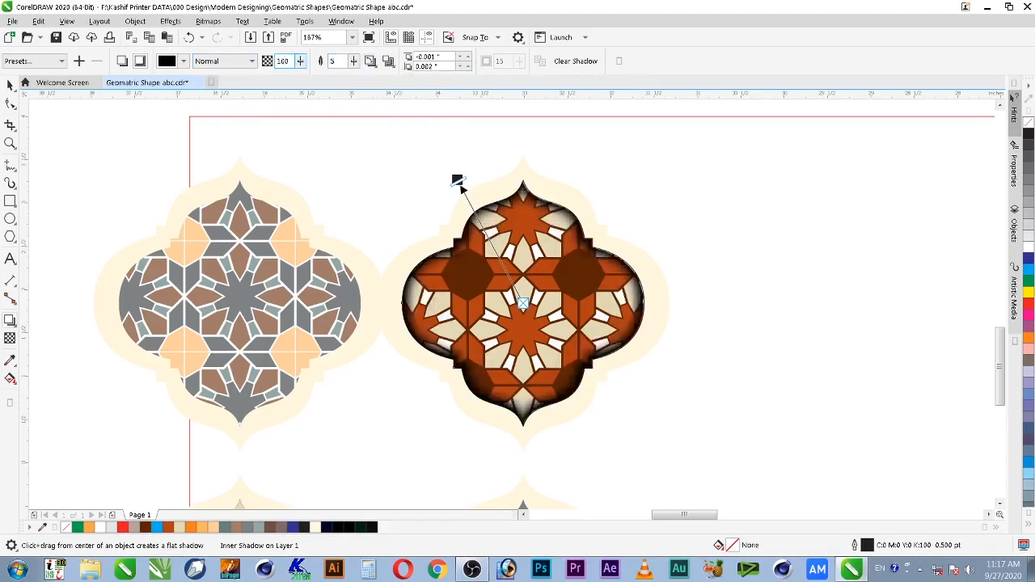
key("space")
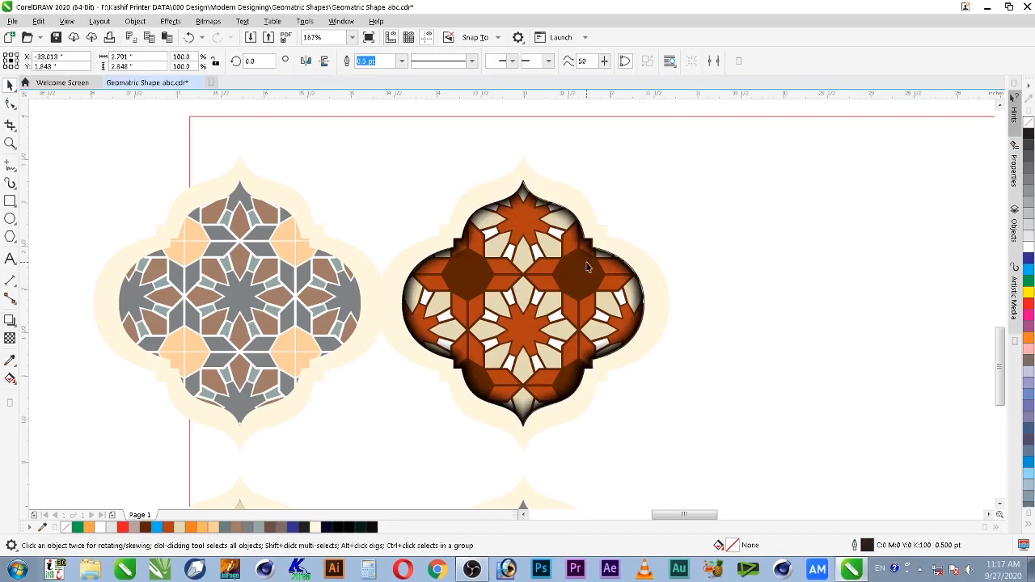
Copy the inner shadow from the upper-right orange tile to the upper-left gray tile of the left group.
scroll(587, 265, "down", 3)
key("z")
left_click_drag(282, 212, 715, 414)
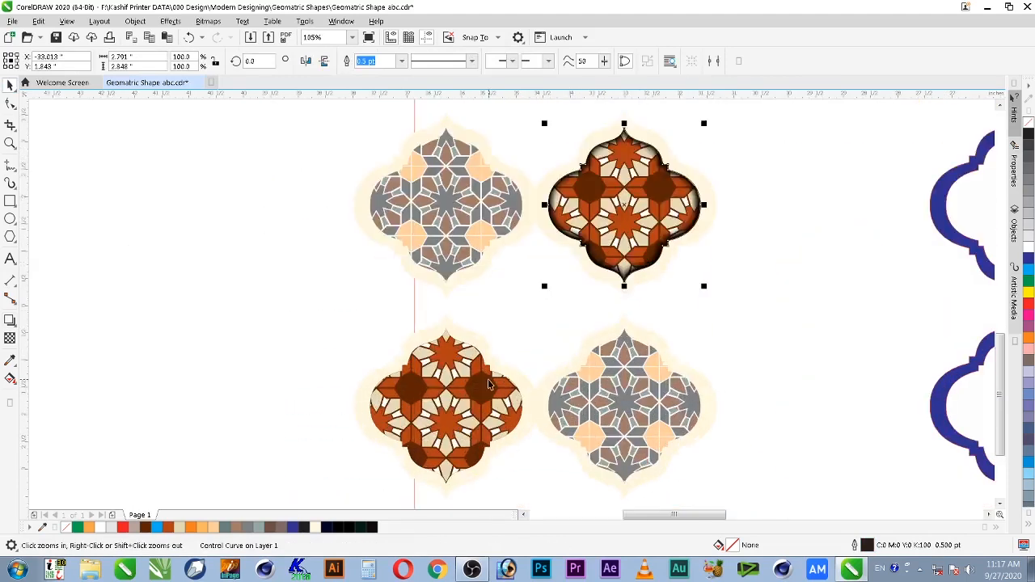
key("space")
left_click(473, 397)
left_click(463, 197)
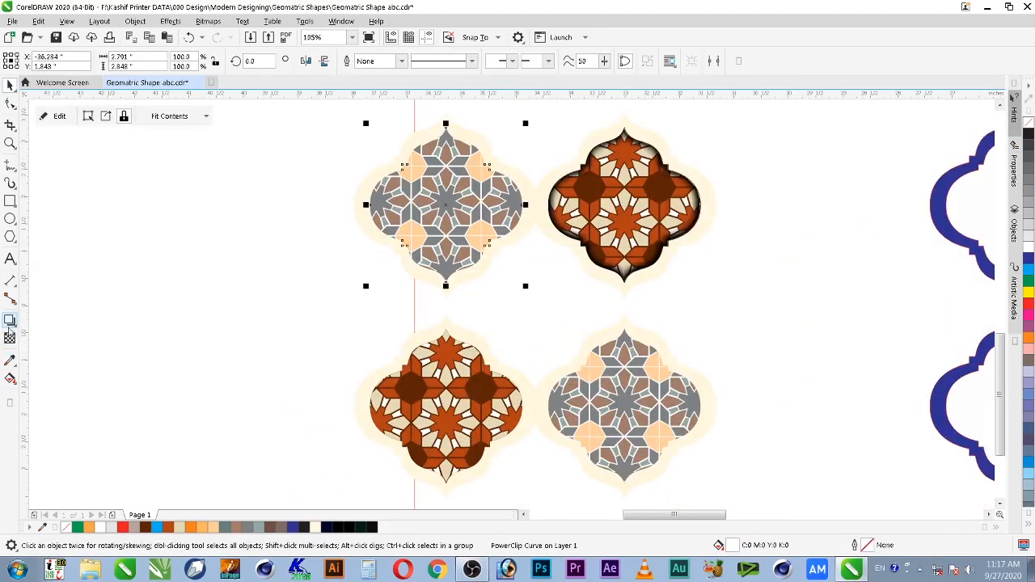
left_click(10, 321)
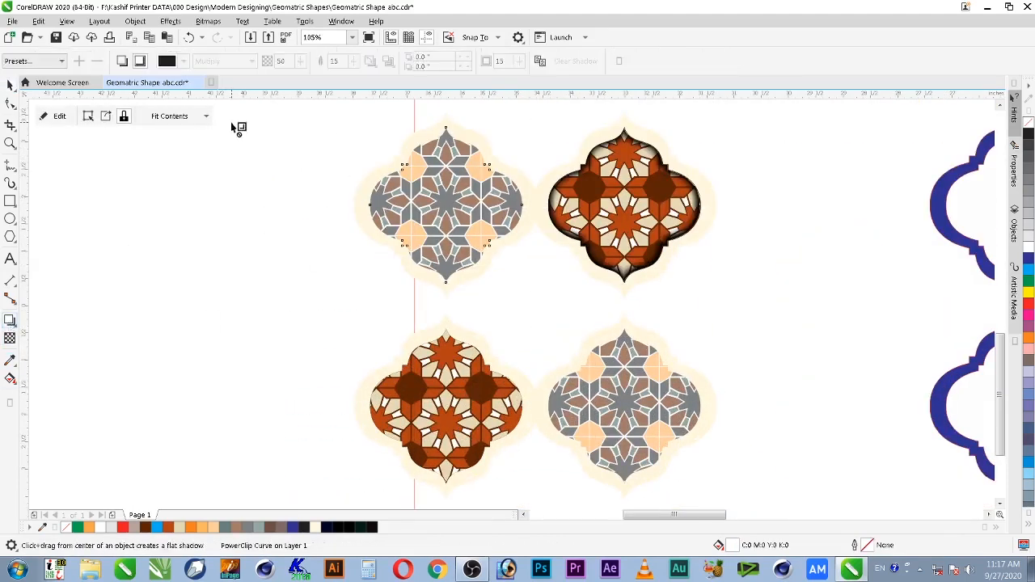
left_click(600, 217)
left_click(267, 218)
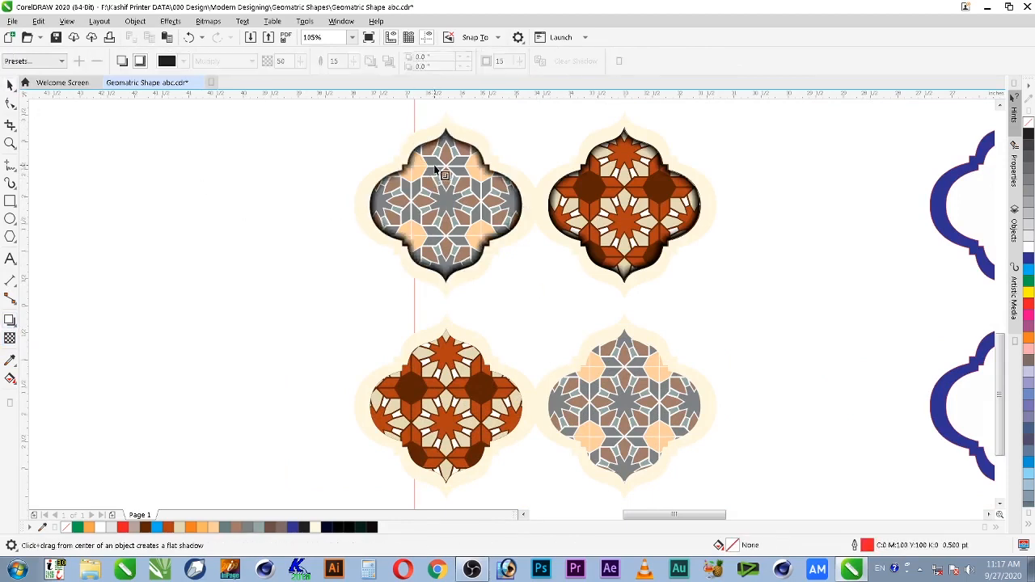
Offset the upper-left tile's inner shadow toward its upper left so the shading deepens along the tile's lower edge.
key("space")
left_click(461, 279)
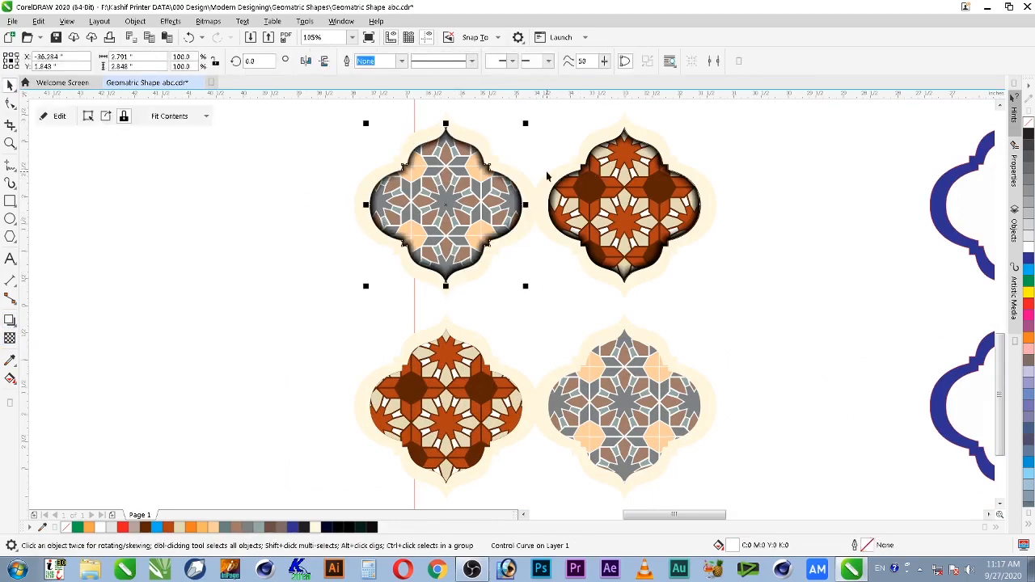
left_click(10, 321)
left_click_drag(403, 127, 400, 122)
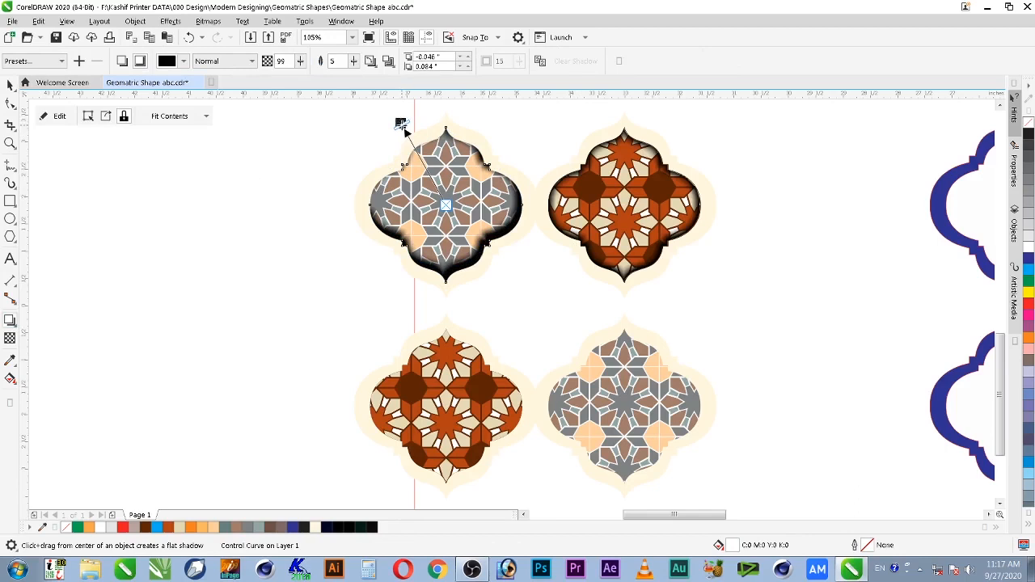
left_click_drag(403, 130, 401, 126)
key("space")
Copy the adjusted inner shadow from the upper-left tile to the shape on the upper-right orange tile.
left_click(664, 215)
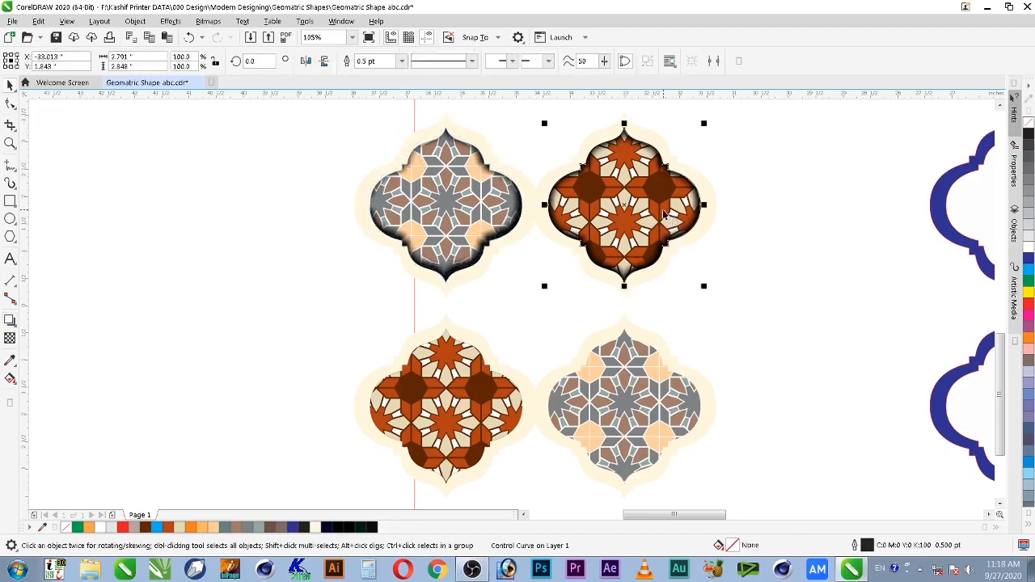
left_click(9, 323)
left_click(541, 64)
left_click(487, 244)
key("space")
Copy the upper-left tile's inner shadow to the lower-right gray tile.
left_click(610, 429)
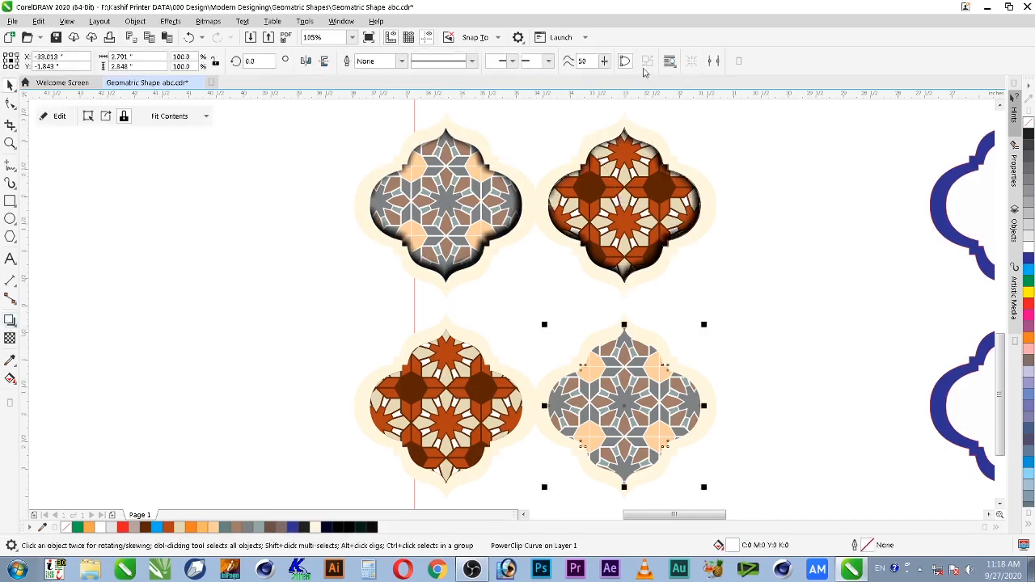
left_click(10, 321)
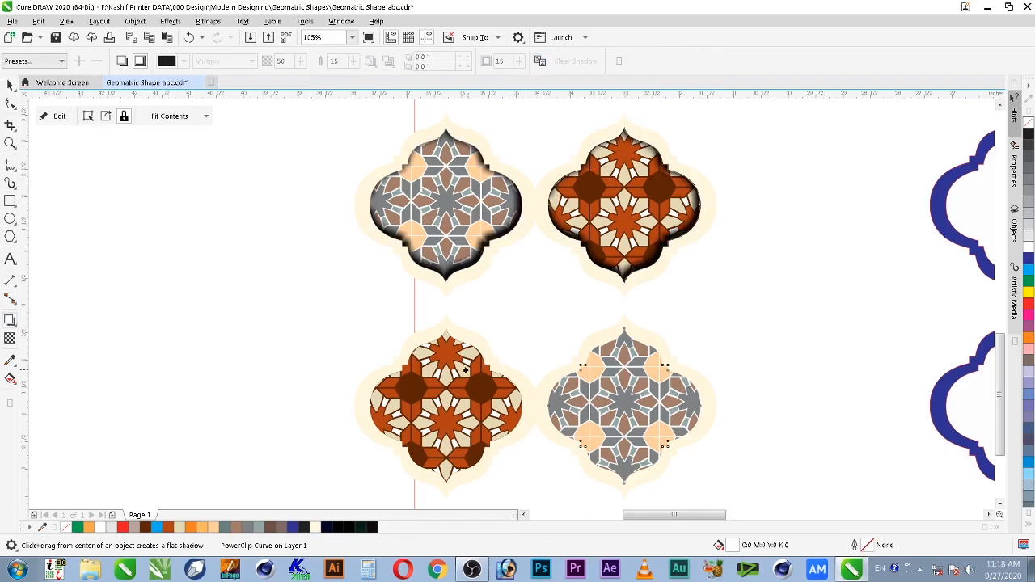
left_click(446, 224)
key("space")
Copy the lower-right tile's inner shadow to the lower-left orange tile.
left_click(481, 384)
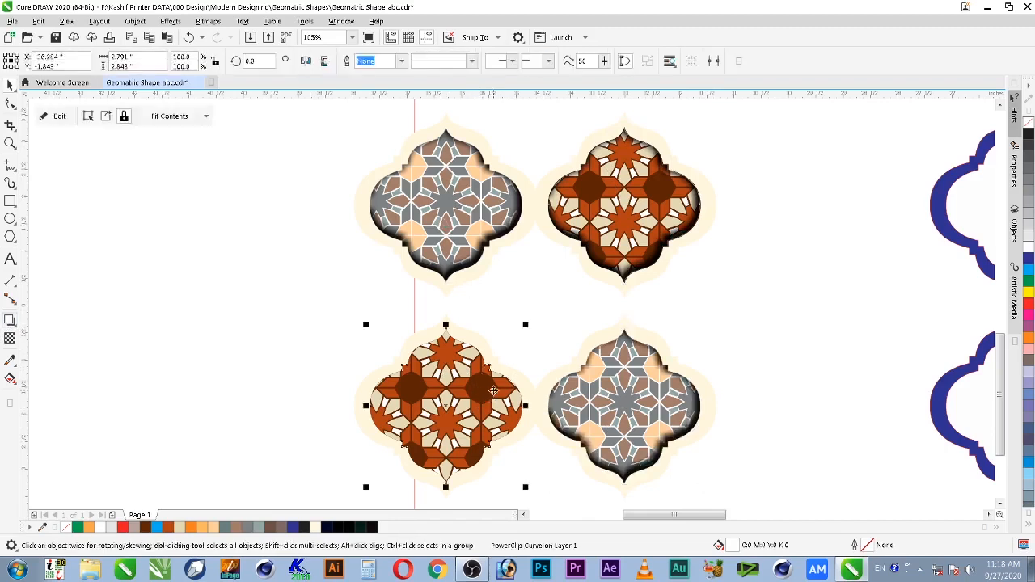
left_click(9, 322)
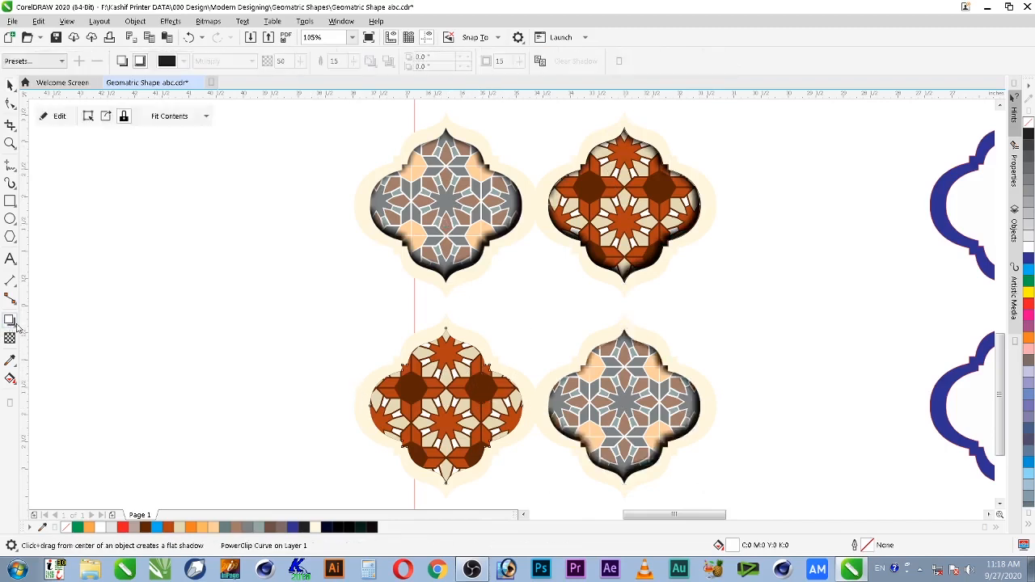
left_click(647, 411)
key("space")
left_click(275, 359)
Fill the left group's four tile frames with orange C0 M30 Y70 K0 and lighten it to C0 M18 Y42 K0.
scroll(327, 322, "down", 1)
key("F2")
left_click_drag(284, 200, 840, 447)
key("F2")
left_click_drag(106, 129, 527, 465)
left_click(637, 378)
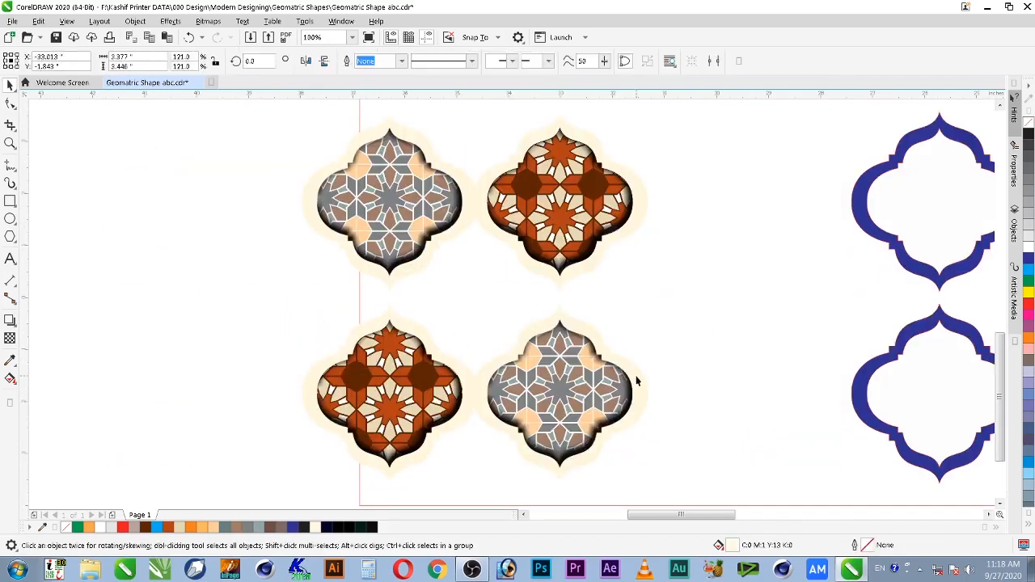
left_click(428, 336, "shift")
left_click(424, 264, "shift")
left_click(521, 261, "shift")
left_click(199, 530)
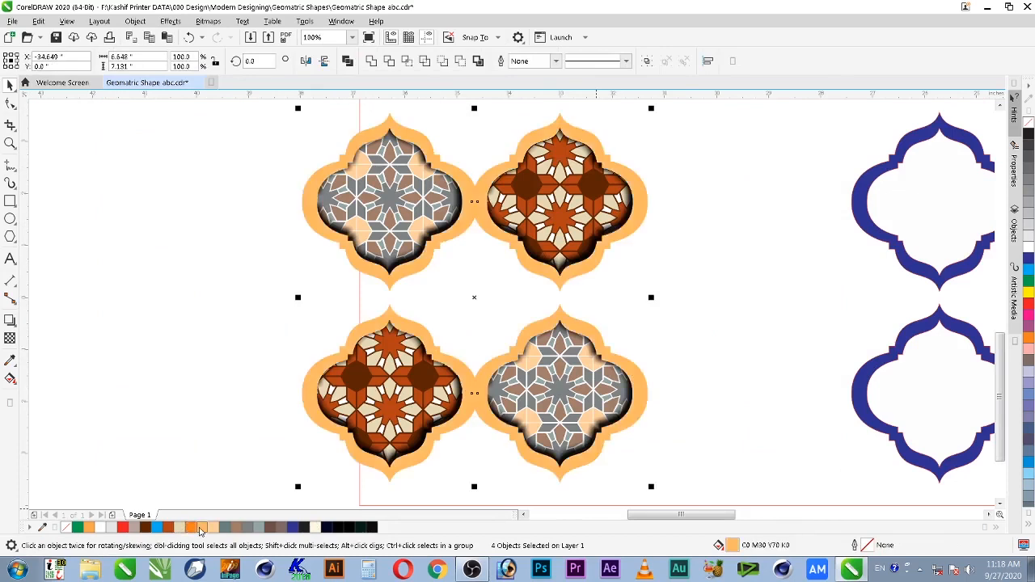
left_click(101, 529)
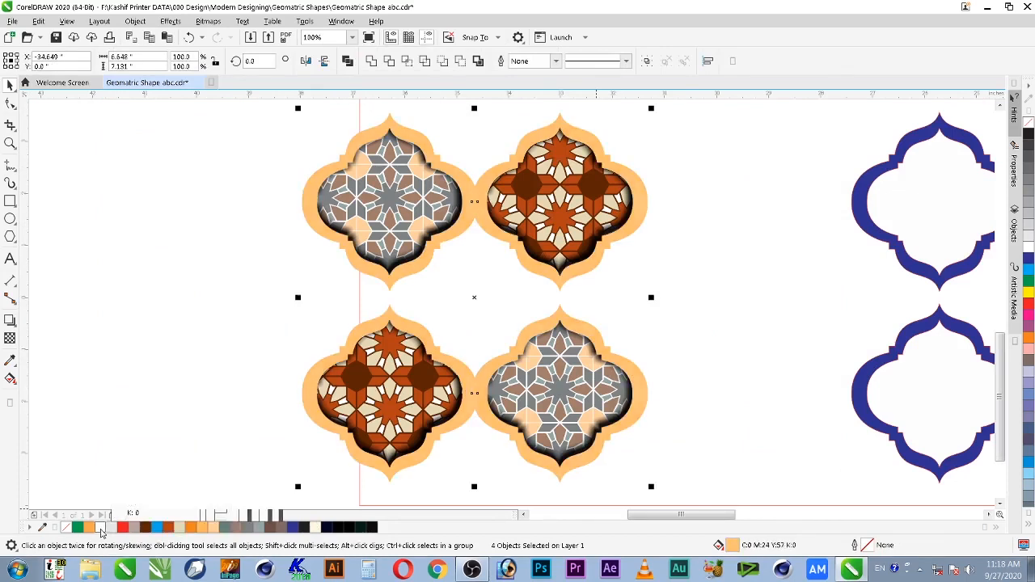
left_click(153, 345)
Draw a rectangle about 3.27 by 3.45 inches across the gap between the left group's four tiles.
scroll(153, 346, "down", 1)
key("F2")
left_click_drag(219, 228, 474, 402)
left_click(10, 202)
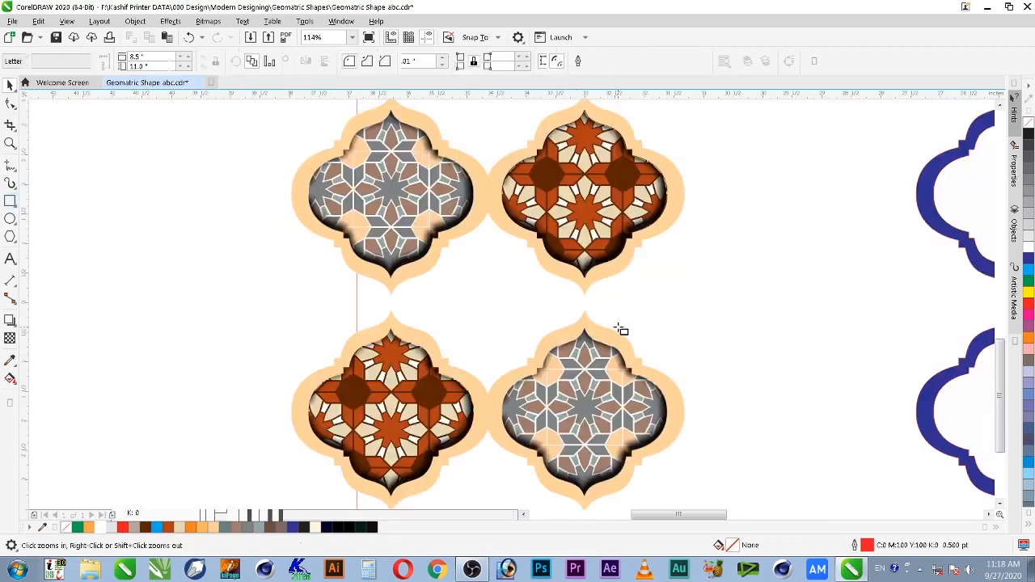
left_click_drag(584, 312, 584, 394)
left_click_drag(577, 298, 388, 293)
key("space")
left_click_drag(488, 394, 488, 409)
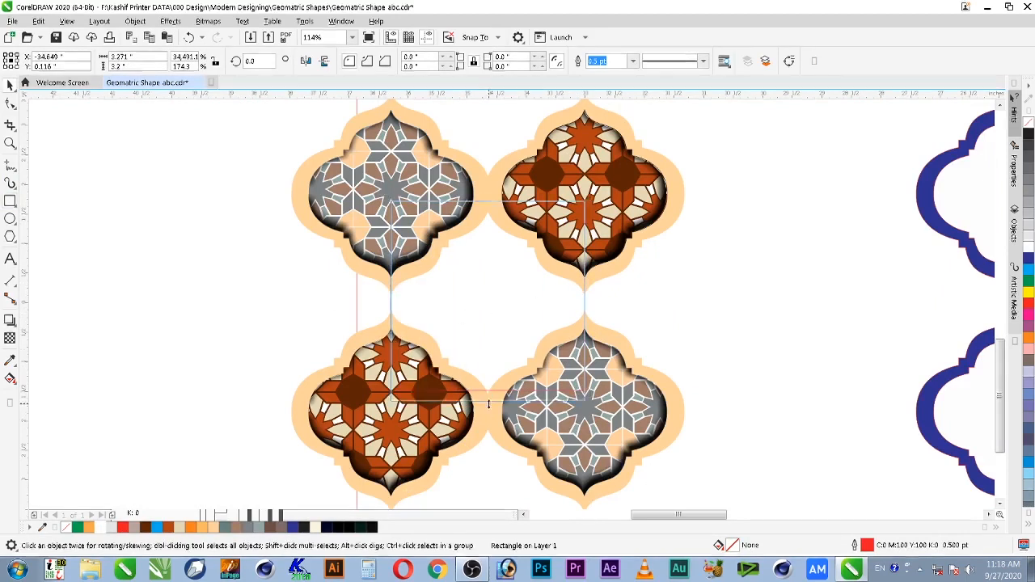
Copy the tile frame's fill and outline properties to the rectangle and send it behind the tiles.
key("alt+e")
key("m")
left_click(528, 307)
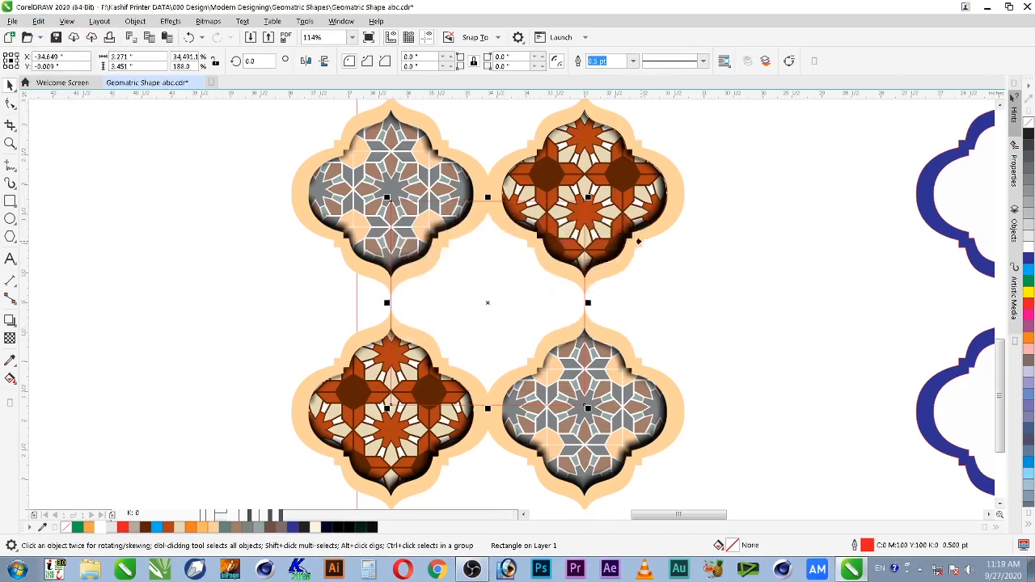
left_click(640, 241)
key("shift+Page_Down")
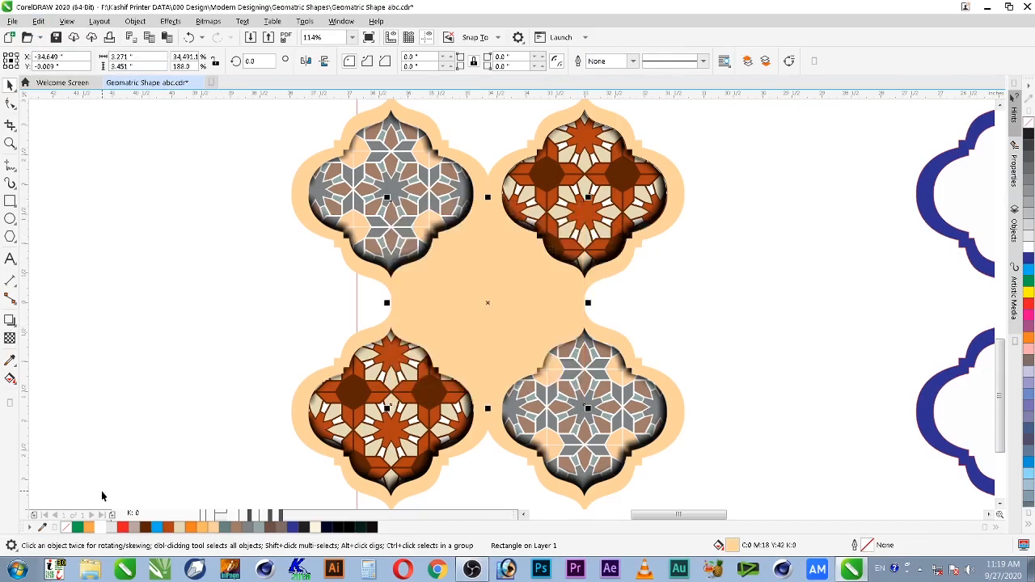
Fill the rectangle behind the four tiles with the document palette's dark brown.
left_click(150, 526)
left_click(218, 313)
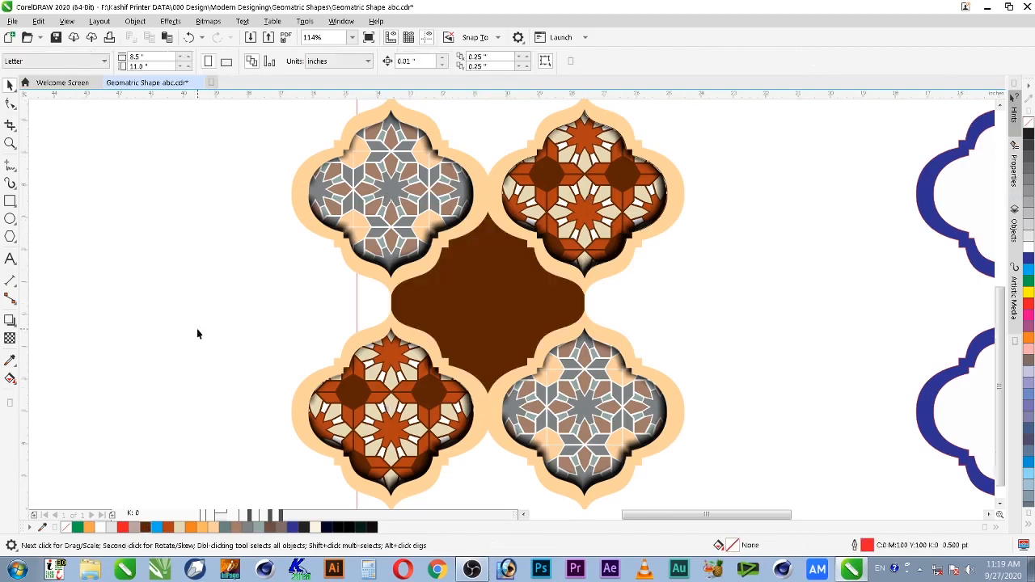
scroll(196, 328, "down", 2)
scroll(226, 321, "down", 1)
key("F2")
left_click_drag(191, 225, 544, 425)
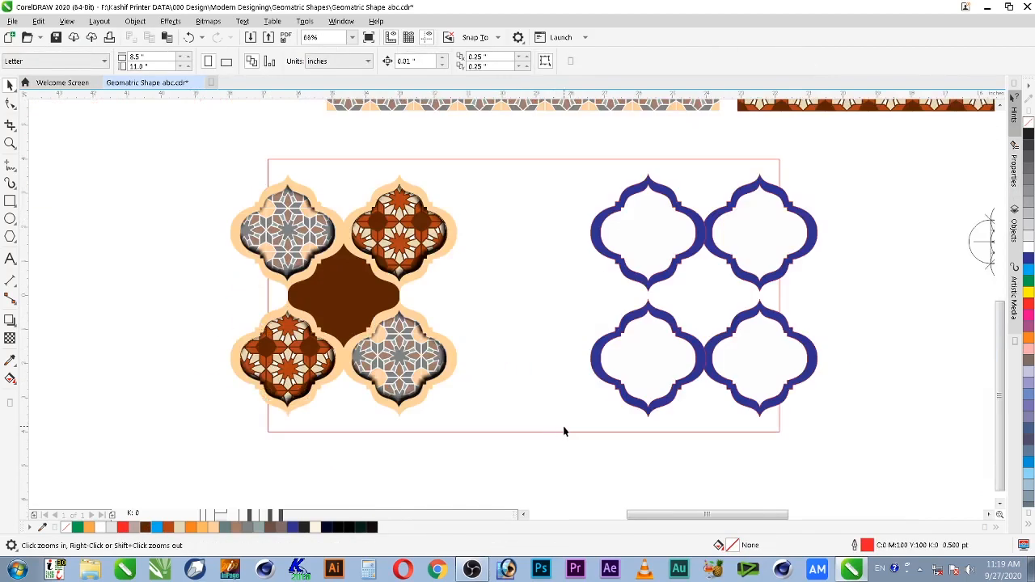
Edit the center rectangle's uniform fill, shifting the brown to a red tone and setting magenta to 90.
left_click(563, 431)
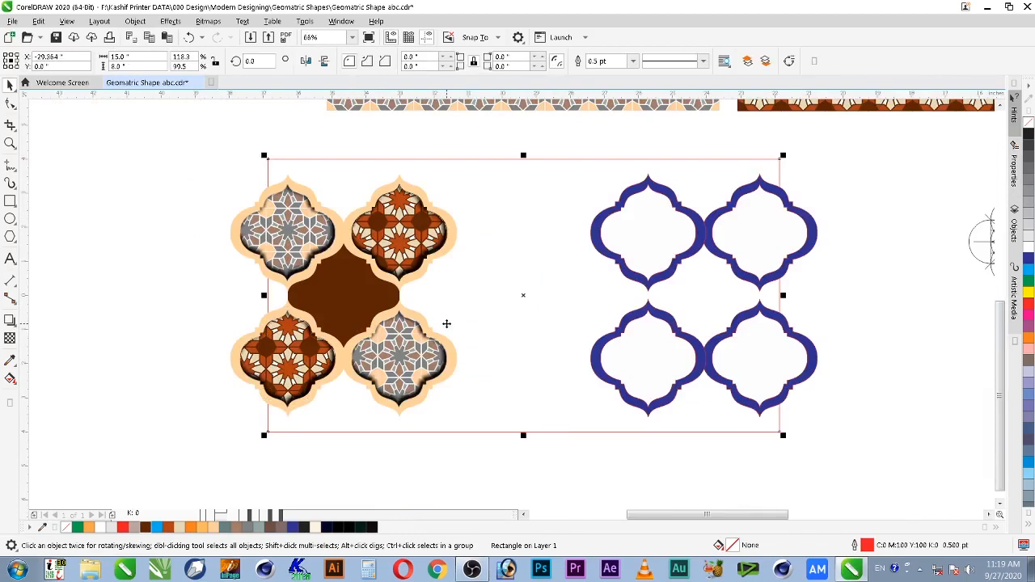
left_click(359, 312)
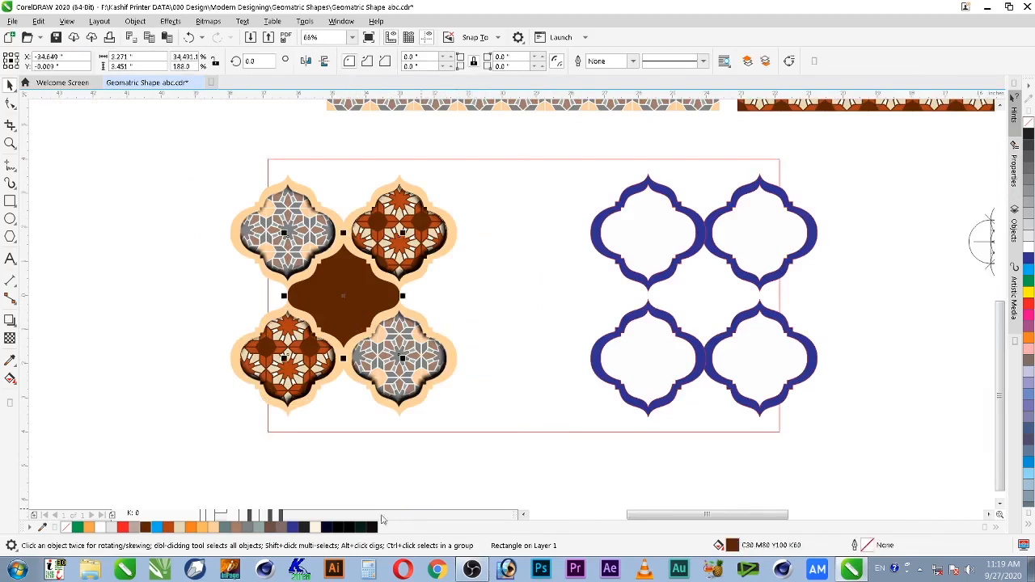
double_click(733, 545)
left_click(360, 156)
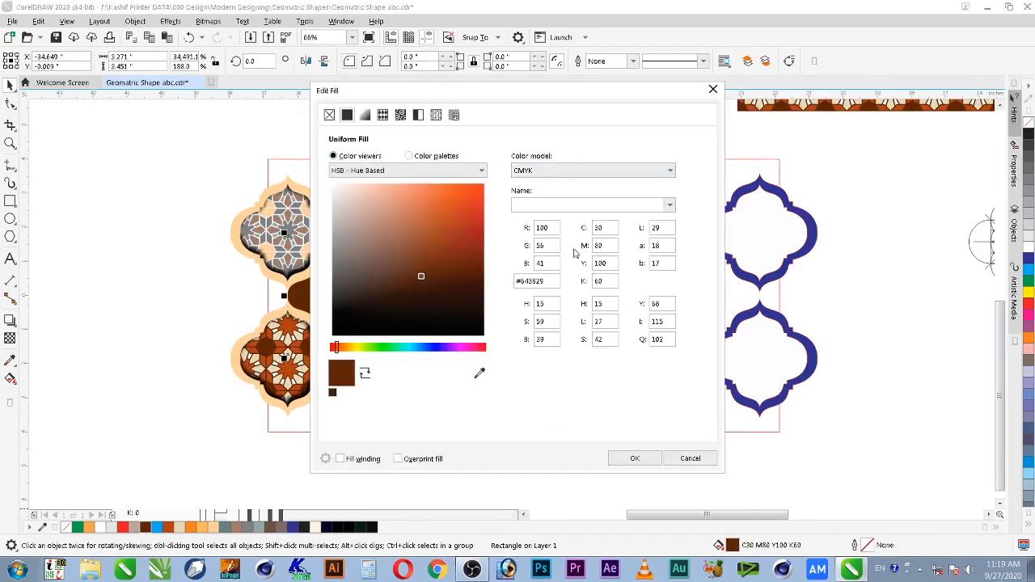
mouse_move(436, 268)
left_mouse_down()
mouse_move(495, 259)
mouse_move(485, 237)
left_mouse_up()
type("1")
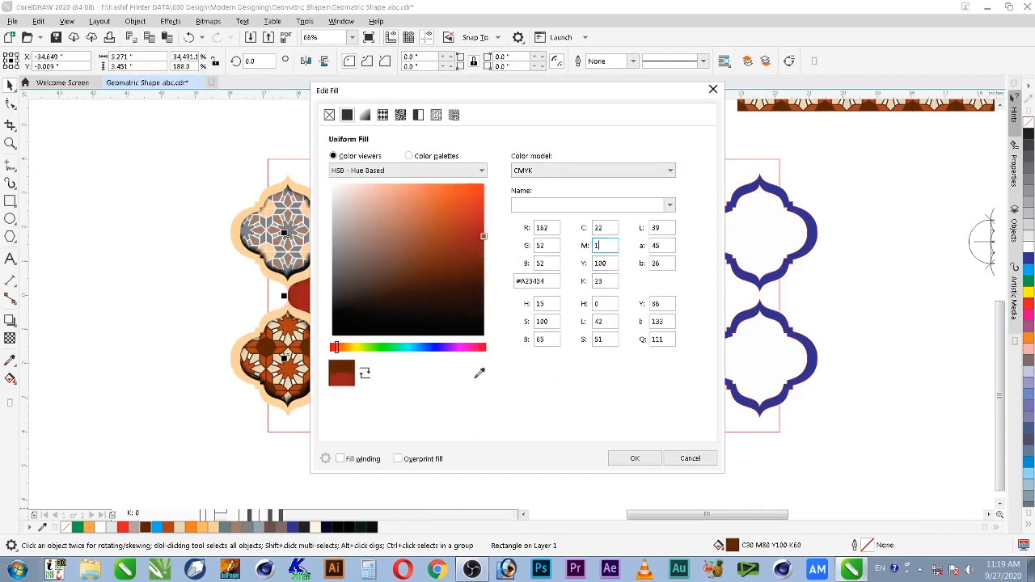
type("00")
key("Tab")
key("shift+Tab")
type("80")
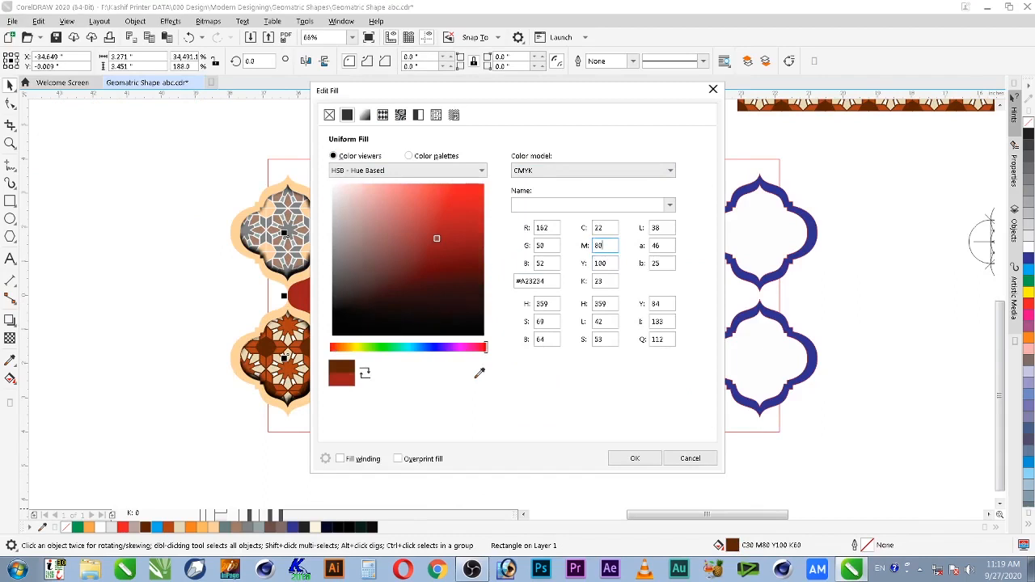
key("Tab")
key("shift+Tab")
type("90")
Finish the center rectangle's red fill as C0 M100 Y100 K30 and apply it.
key("Tab")
key("Tab")
type("50")
key("shift+Tab")
key("Tab")
type("30")
key("Tab")
key("shift+Tab")
key("shift+Tab")
key("shift+Tab")
type("100")
key("shift+Tab")
type("0")
key("Tab")
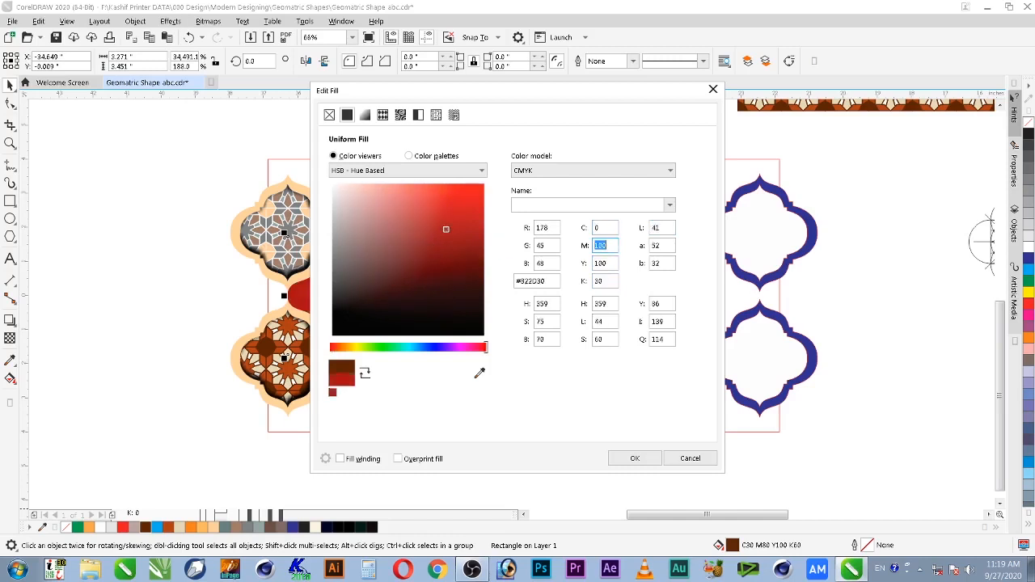
key("Return")
key("Escape")
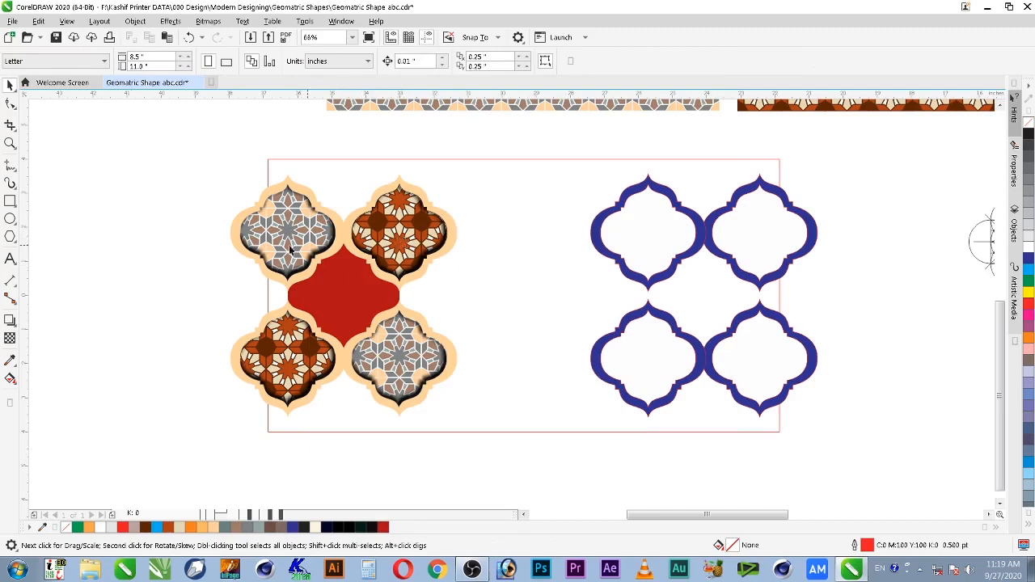
Duplicate the leftmost red line pattern and center the copy on the red rectangle between the four tiles.
key("F4")
key("F2")
left_click_drag(268, 309, 552, 451)
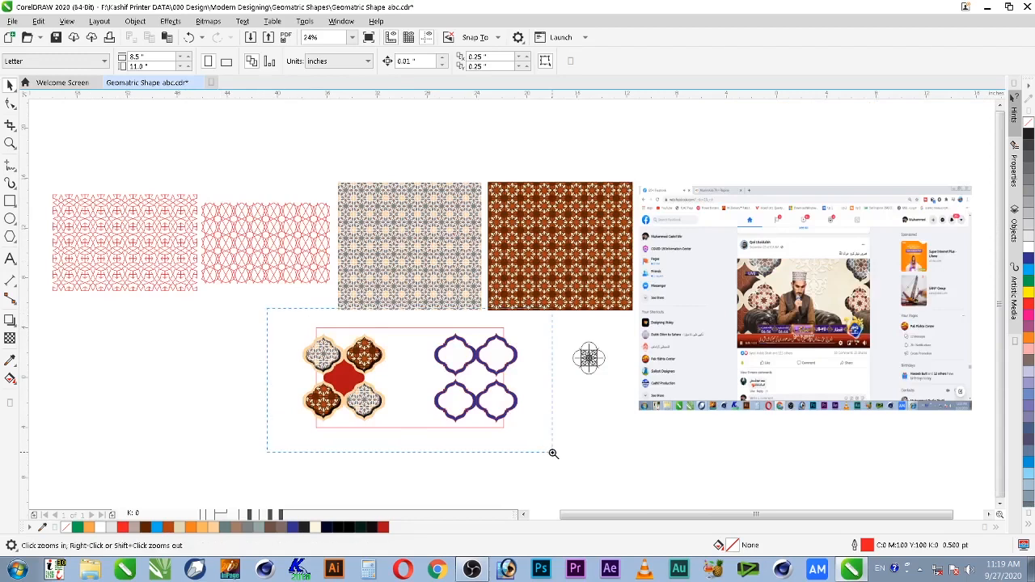
key("Escape")
left_click_drag(134, 247, 198, 402)
right_click(199, 402)
key("F2")
mouse_move(266, 322)
left_mouse_down()
mouse_move(361, 397)
mouse_move(466, 448)
left_mouse_up()
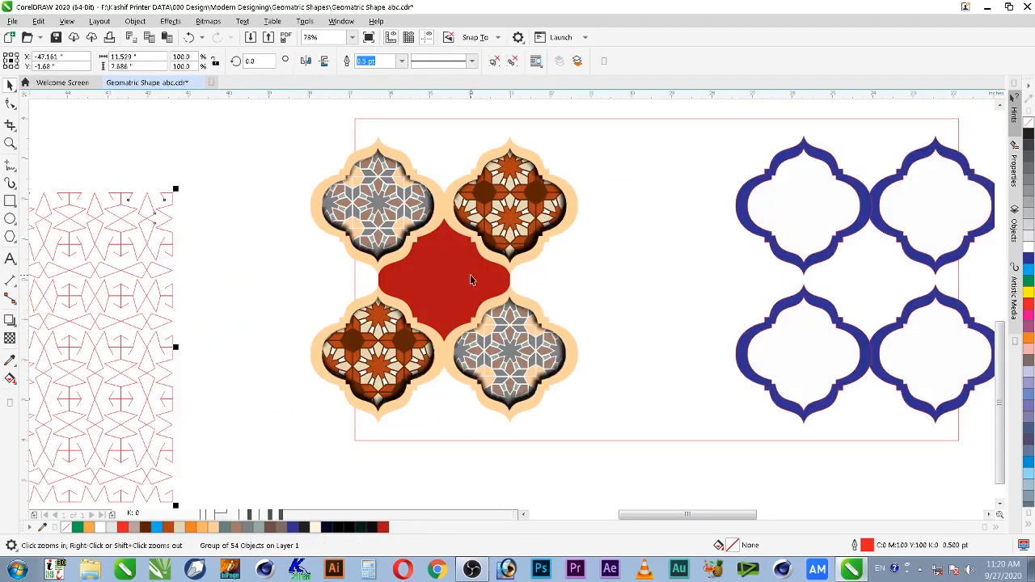
left_click(471, 280, "shift")
key("c")
key("e")
key("Escape")
Scale the copied line pattern from its center to about 47.4%, about 5.46 by 3.64 inches, over the red shape.
key("F2")
left_click_drag(322, 192, 596, 372)
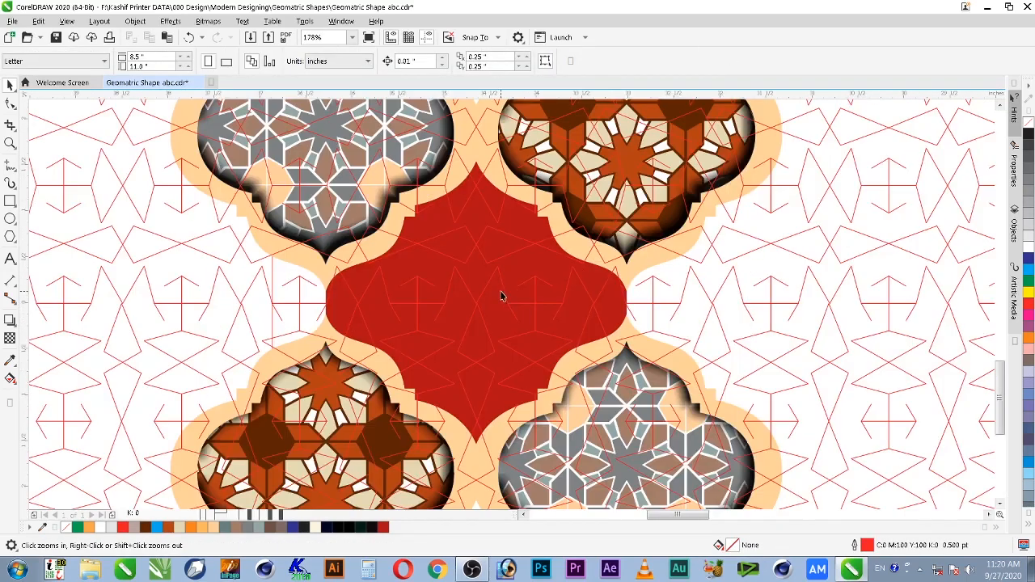
left_click(508, 301)
scroll(703, 372, "down", 1)
left_click_drag(878, 129, 785, 243)
key("F2")
left_click_drag(385, 222, 766, 468)
key("F2")
left_click_drag(302, 161, 776, 437)
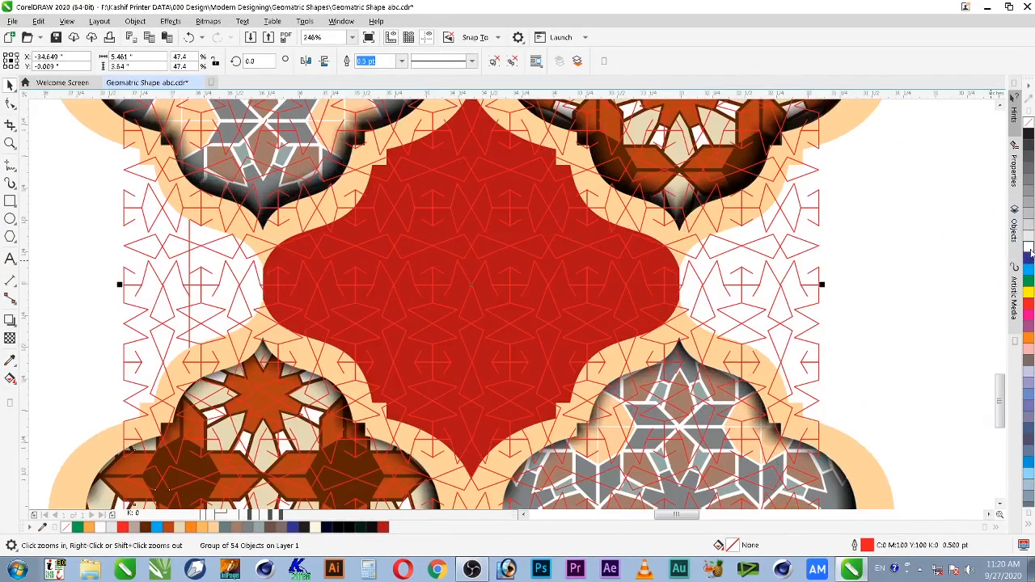
Color the line pattern's outlines orange and PowerClip it inside the red center rectangle.
right_click(191, 527)
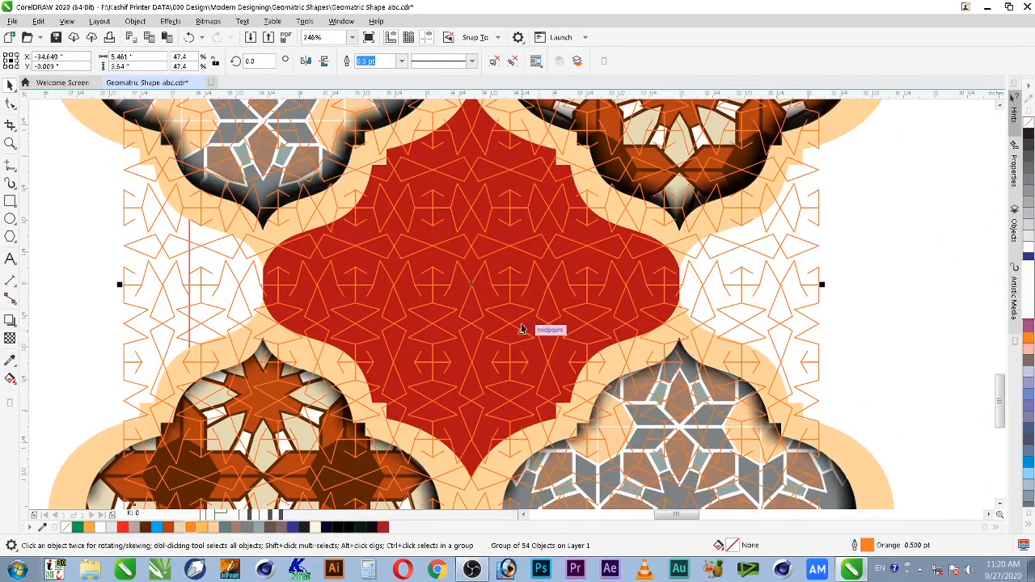
right_click(526, 278)
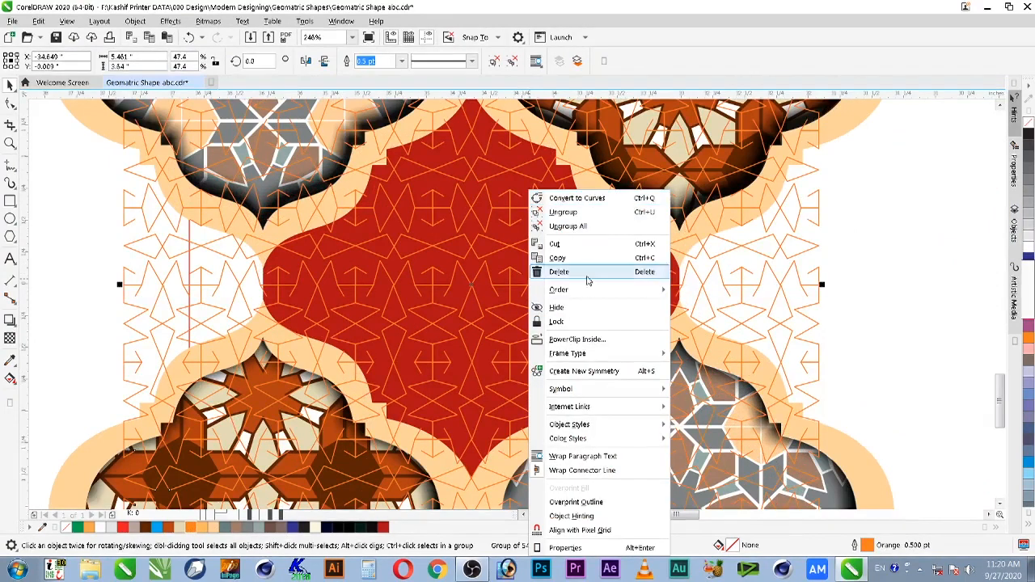
left_click(577, 339)
left_click(505, 276)
scroll(515, 325, "down", 2)
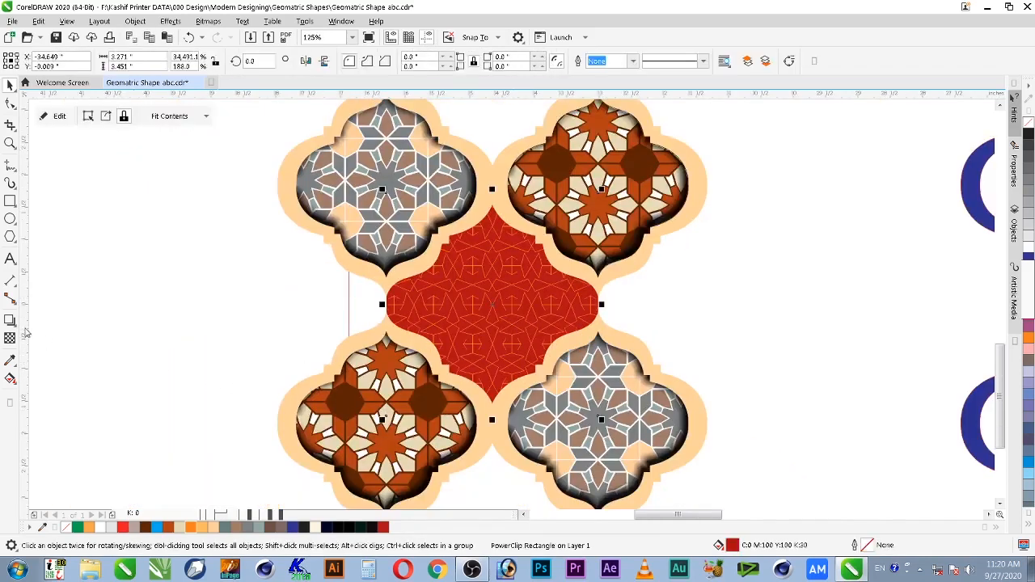
Try an inner shadow with Normal merge mode on the patterned red rectangle.
left_click(10, 322)
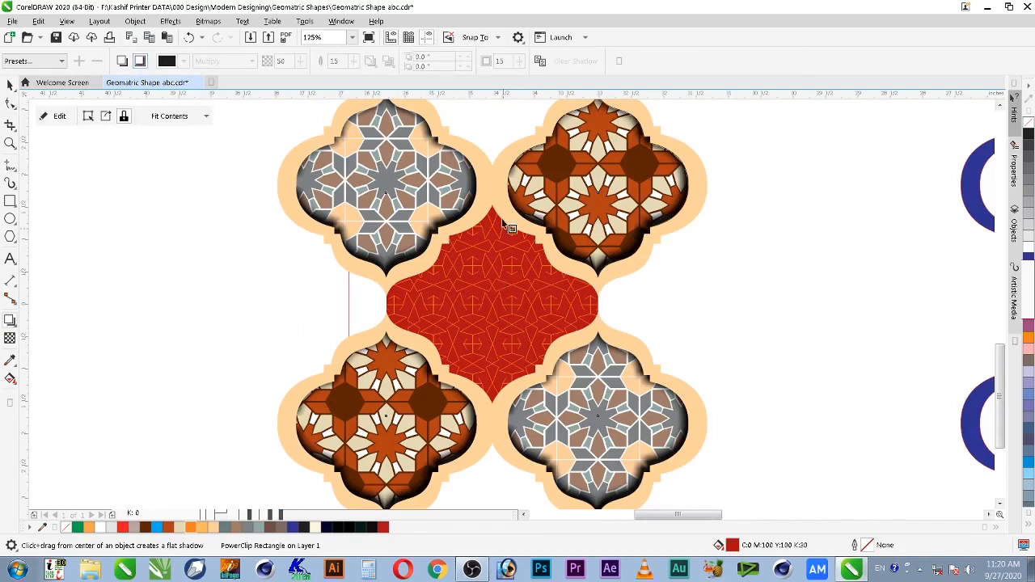
left_click_drag(494, 306, 551, 306)
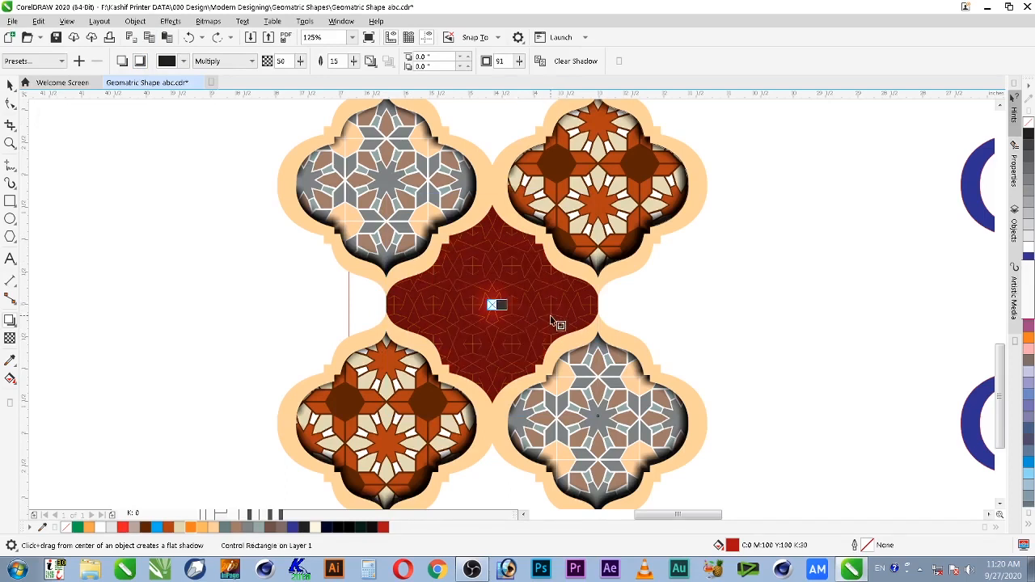
left_click(225, 62)
left_click(219, 73)
key("space")
left_click(140, 180)
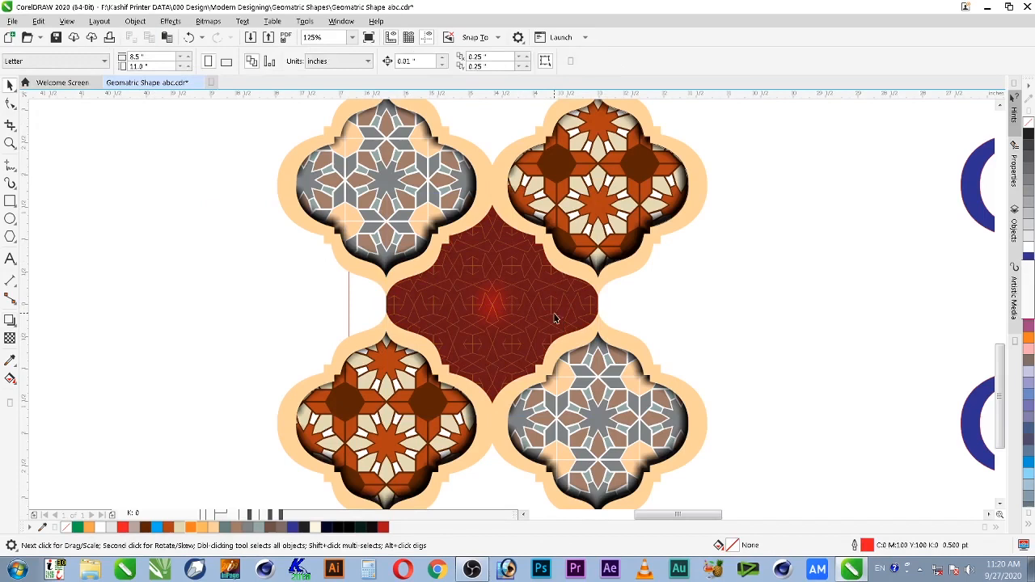
Undo the inner shadow, restore the pattern's PowerClip and select the red rectangle.
key("ctrl+z")
key("ctrl+z")
key("ctrl+z")
key("space")
key("ctrl+shift+z")
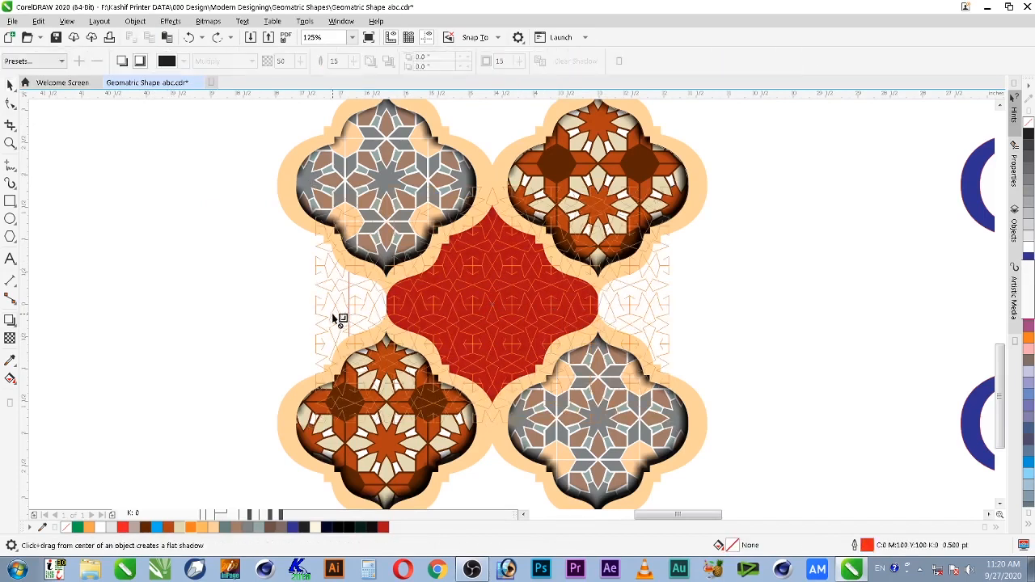
key("space")
left_click(484, 310)
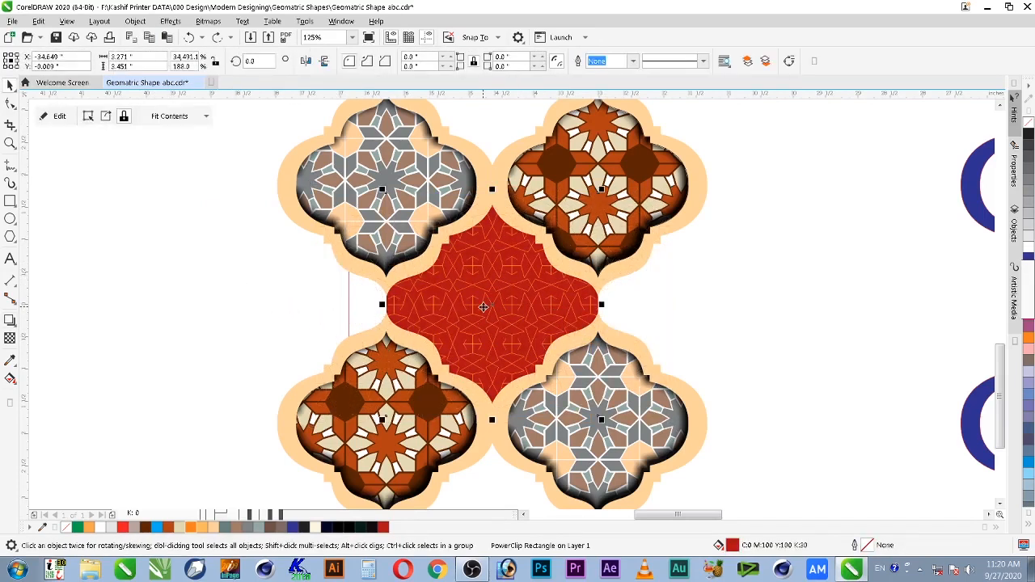
Trim the patterned red rectangle with the two upper tile frames.
left_click(562, 278)
left_click(544, 284, "shift")
left_click(388, 63)
left_click(437, 247)
left_click(442, 253, "shift")
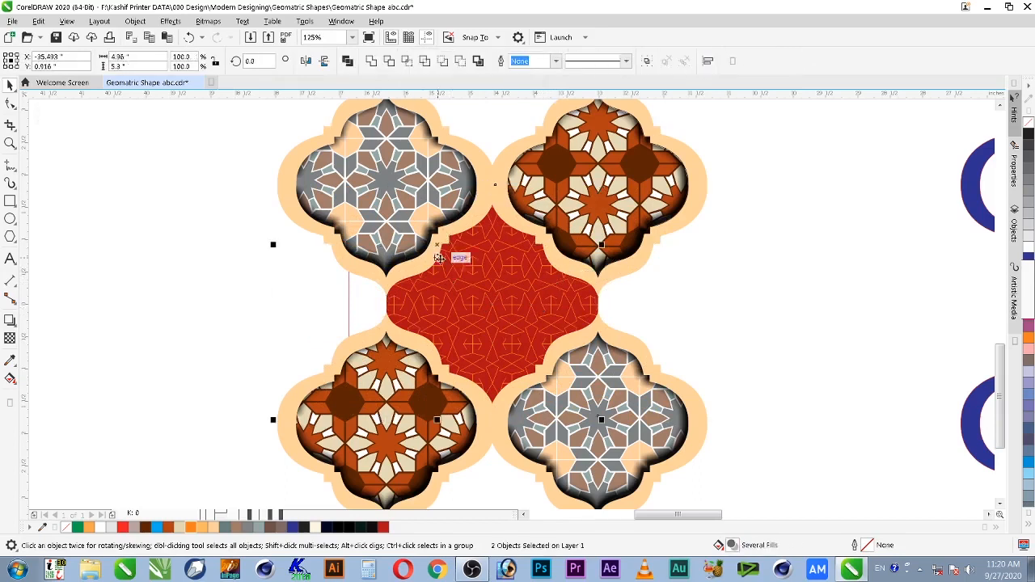
left_click(389, 63)
Trim the red shape with the two lower tile frames and check the cut by moving it temporarily.
left_click(453, 372)
left_click(445, 324, "shift")
left_click(389, 63)
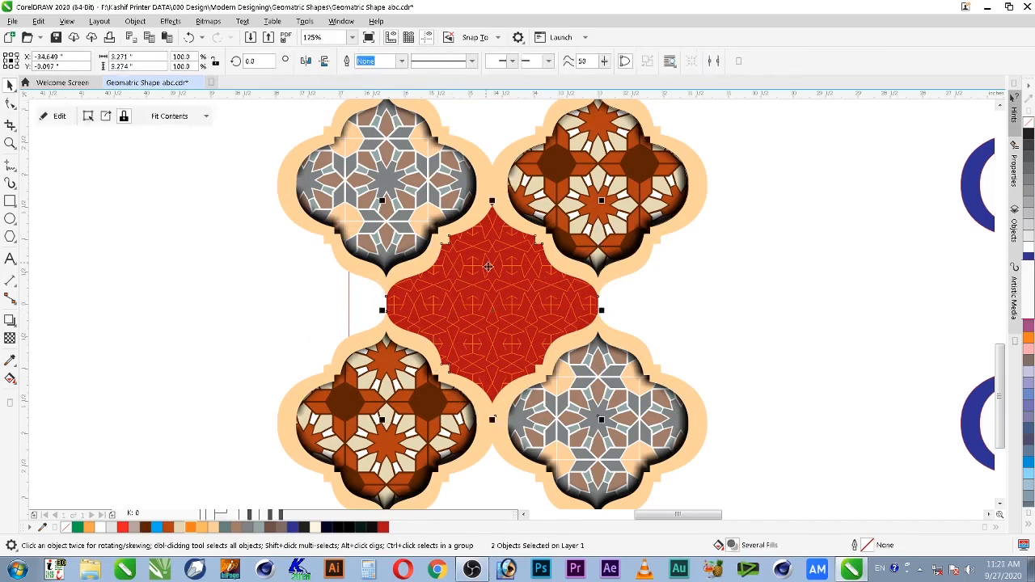
left_click(547, 372)
left_click(518, 323, "shift")
left_click(389, 63)
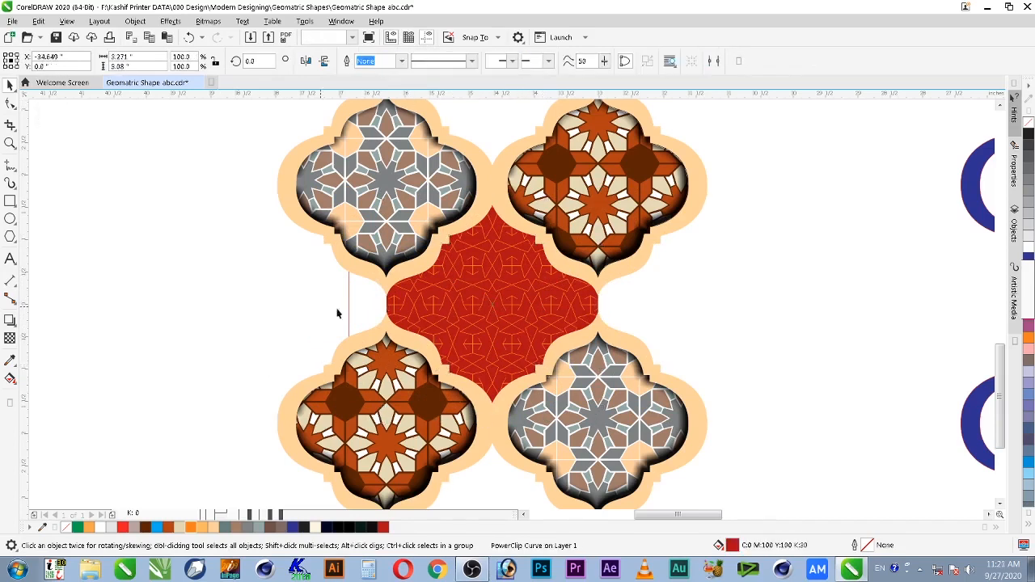
left_click_drag(534, 302, 257, 329)
key("ctrl+z")
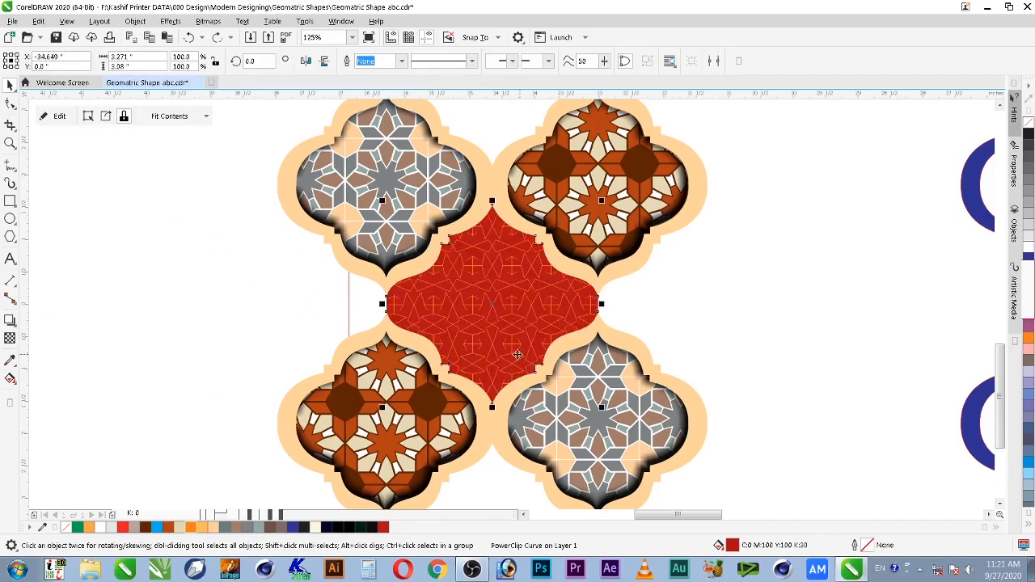
Apply an inner shadow to the trimmed red shape with Normal merge mode and a width of about 8.
left_click(9, 322)
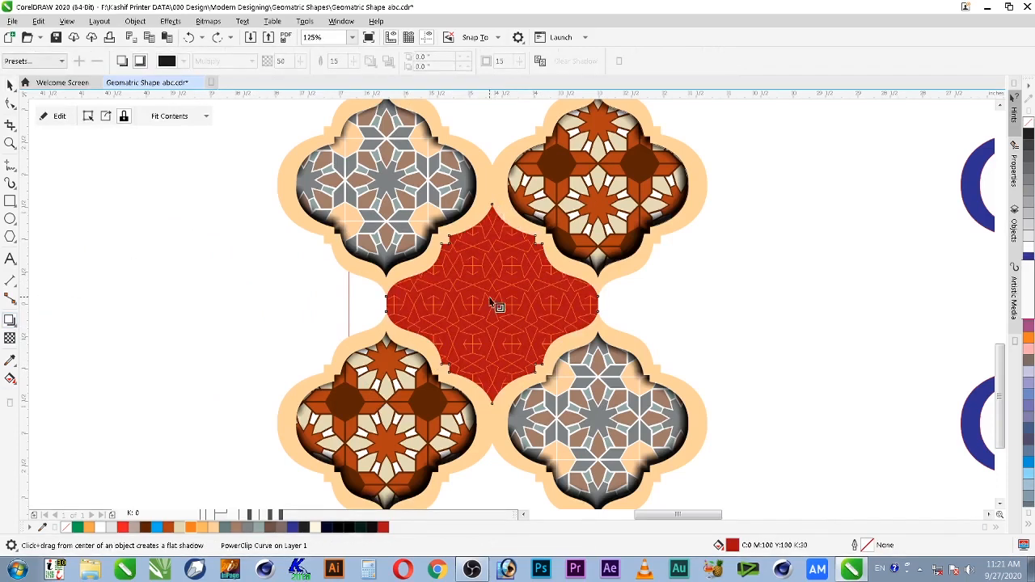
left_click_drag(493, 304, 558, 319)
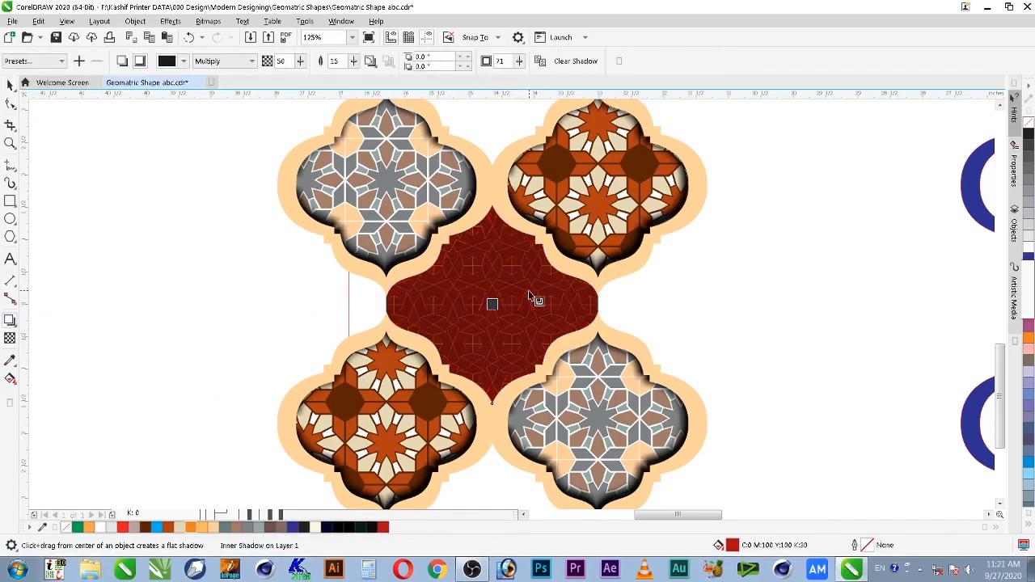
left_click(235, 61)
left_click(218, 70)
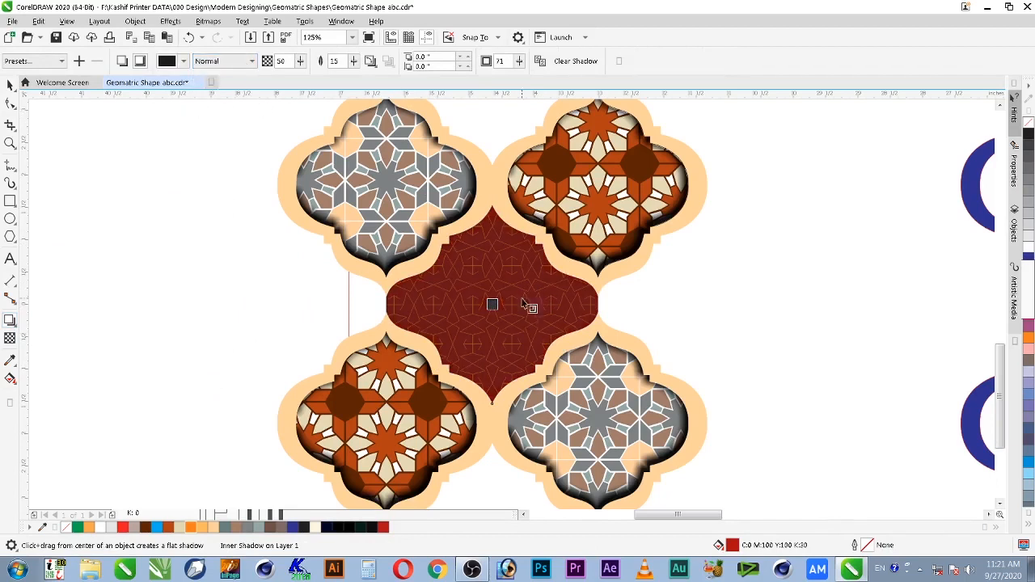
left_click_drag(492, 304, 569, 306)
left_click_drag(492, 306, 624, 307)
key("ctrl+z")
left_click_drag(493, 304, 591, 304)
key("space")
left_click(151, 298)
left_click(424, 307)
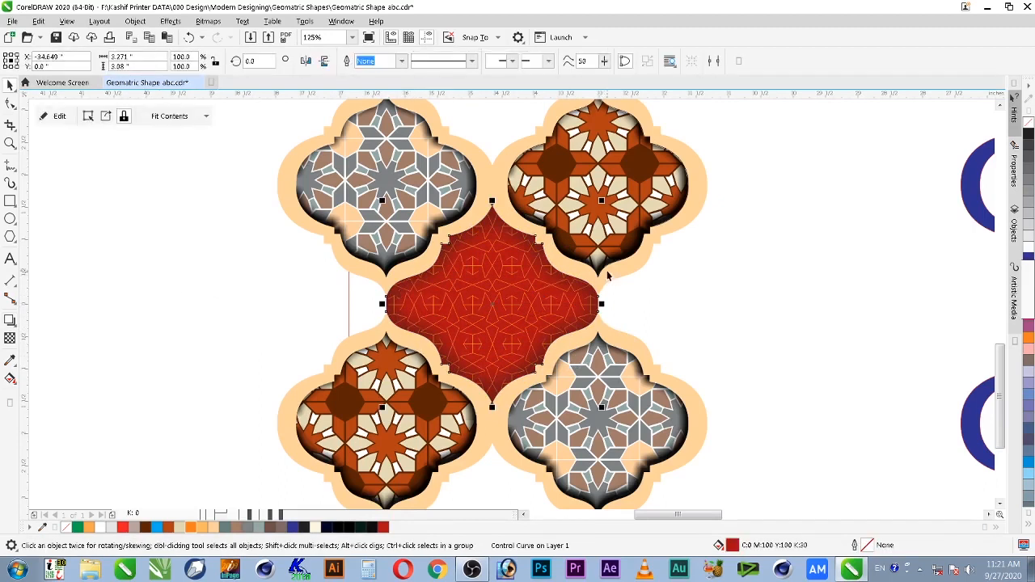
Set the inner shadow's opacity to 100 and its color to the document palette's dark red.
left_click(10, 320)
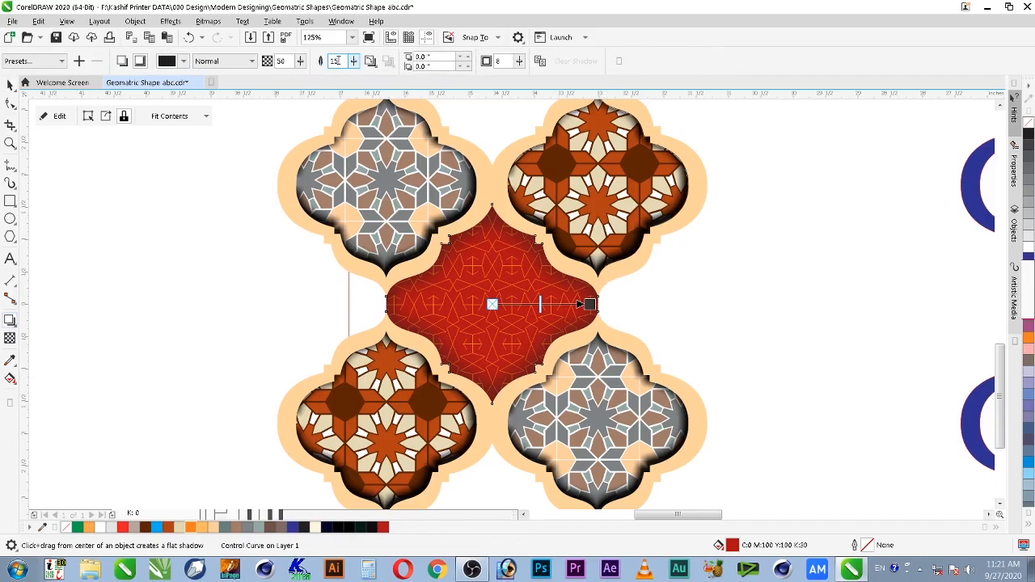
key("Return")
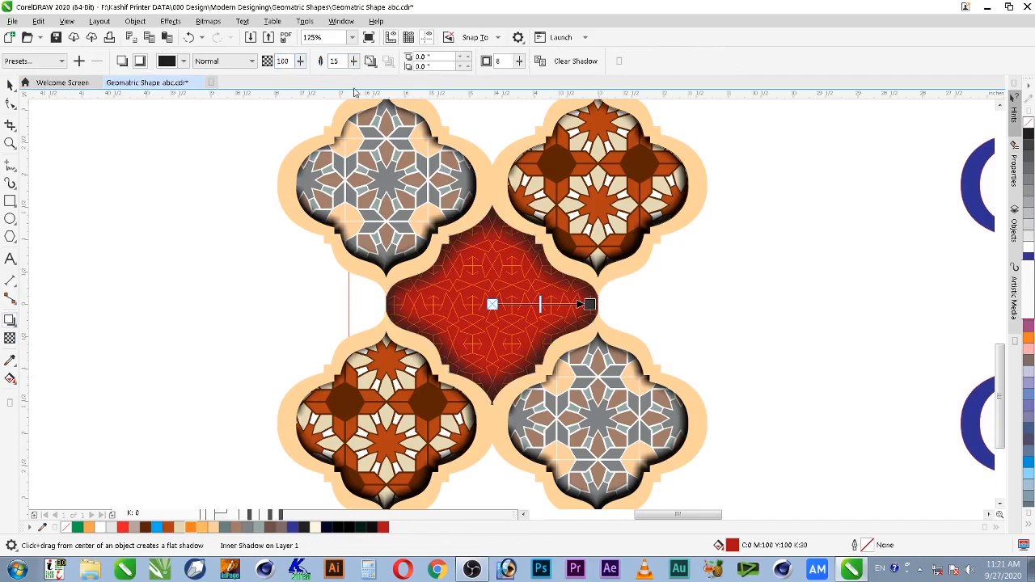
left_click(184, 61)
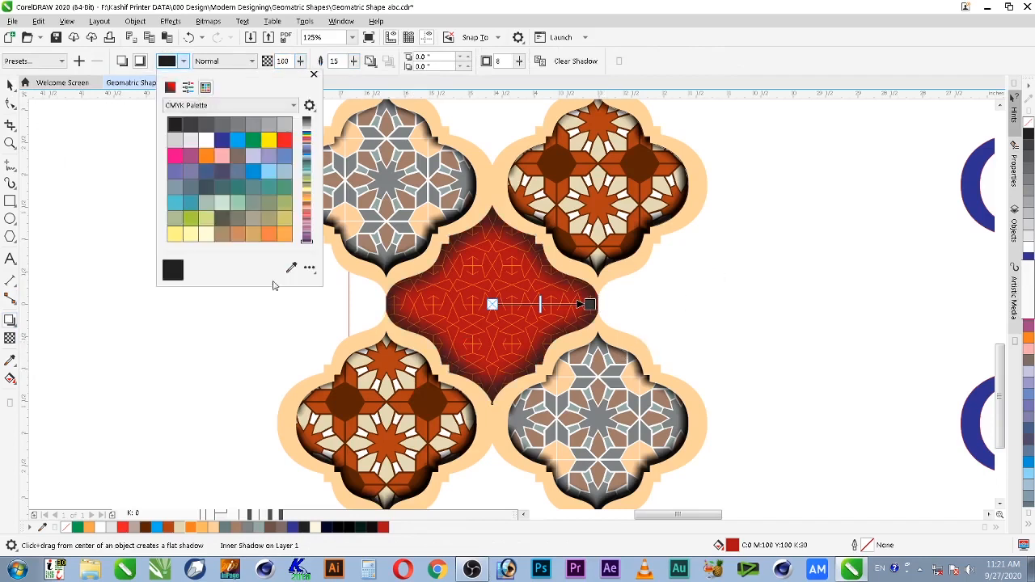
left_click(384, 527)
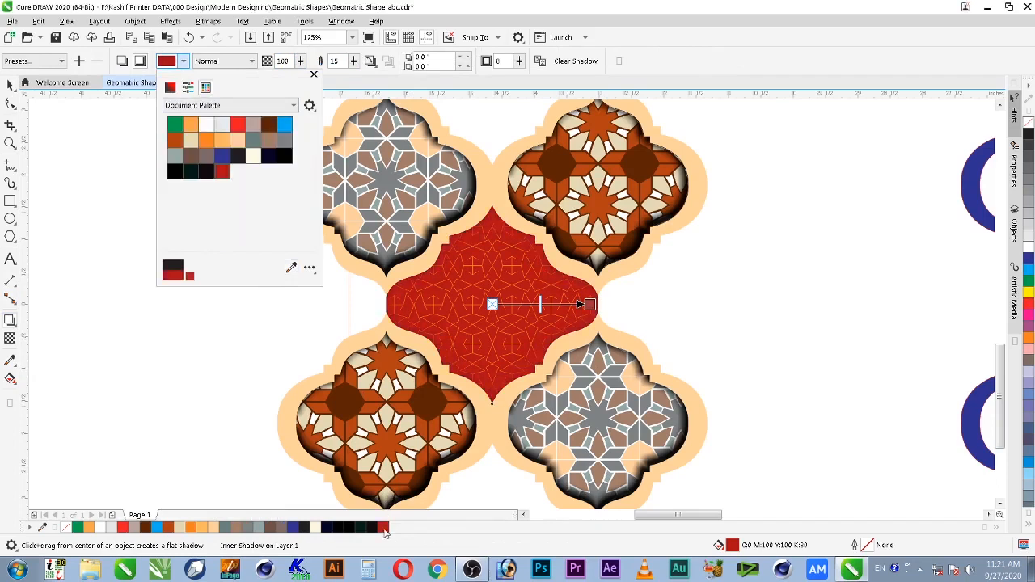
Change the feathering direction of the red shape's inner shadow.
left_click(335, 65)
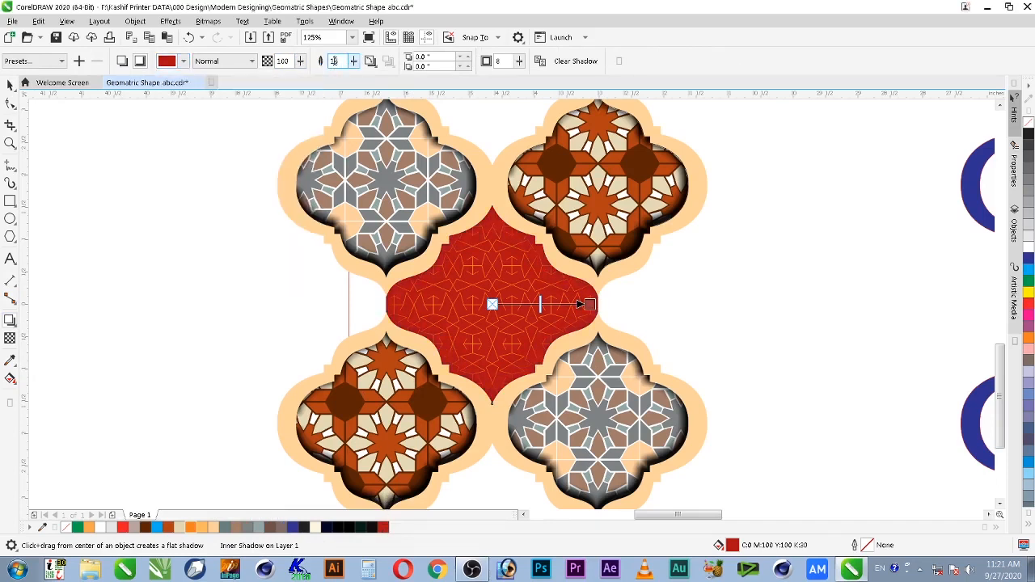
left_click(370, 61)
left_click(395, 105)
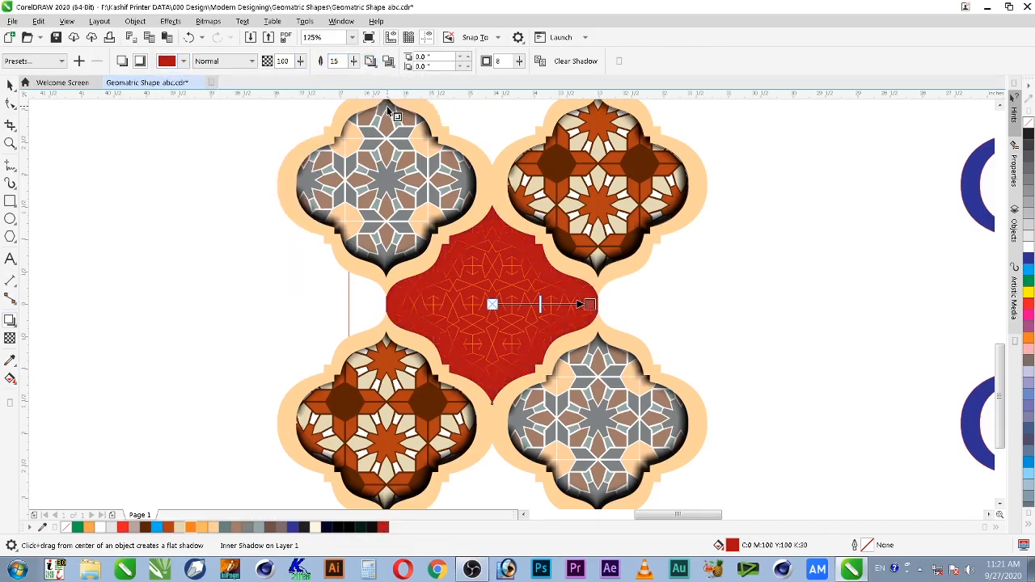
key("space")
scroll(195, 198, "down", 1)
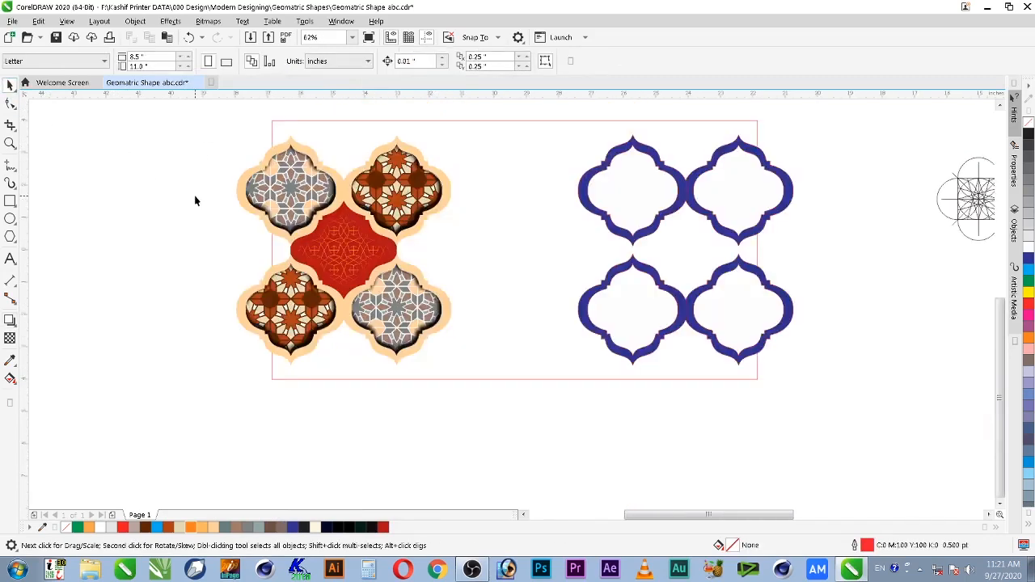
Save the drawing and examine the patterned panel between the tiles in the reference photo.
key("ctrl+s")
key("F4")
key("F2")
left_click_drag(710, 264, 782, 315)
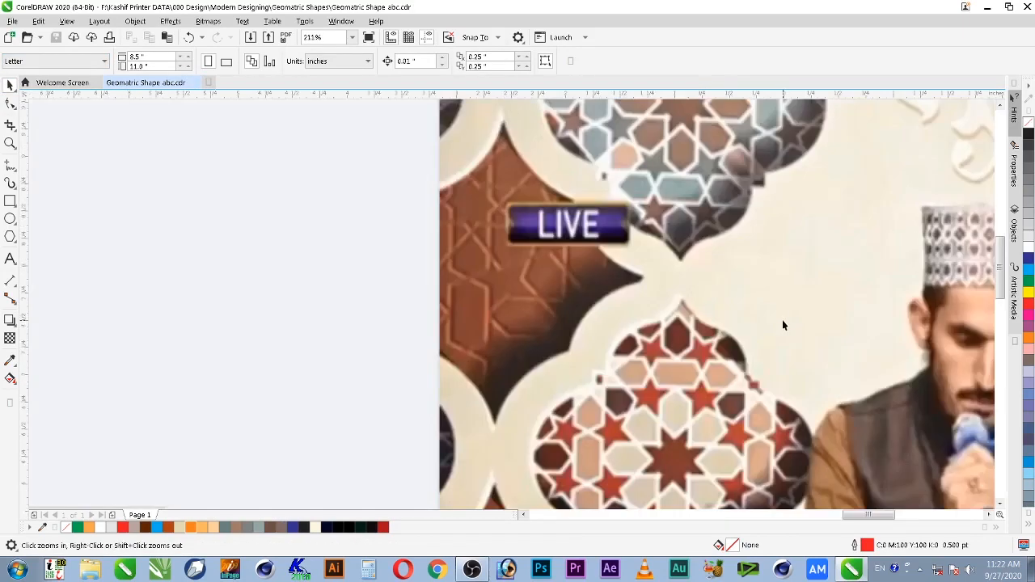
scroll(372, 407, "down", 3)
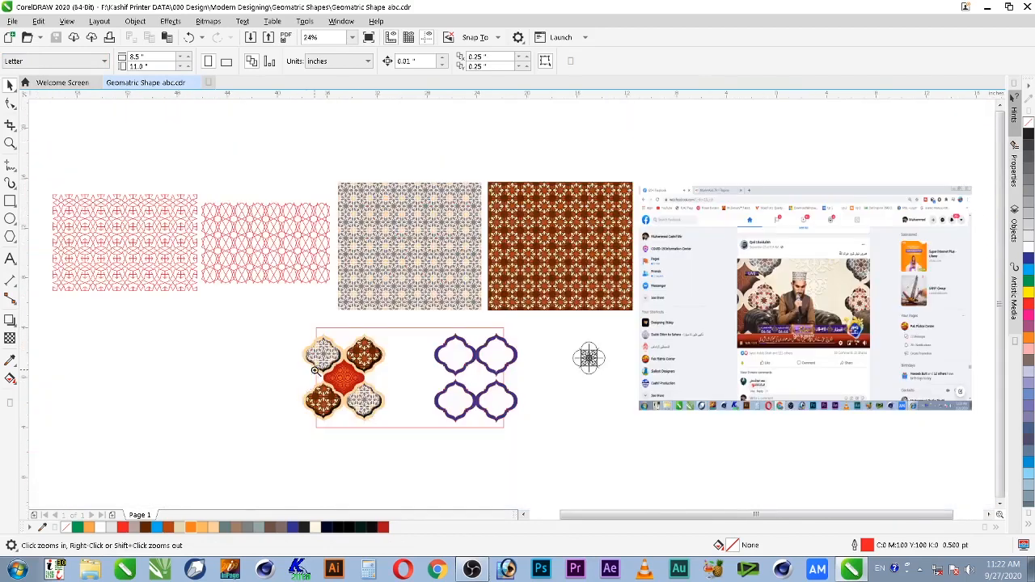
Open the red shape's PowerClip contents for editing and set the line pattern's outline width to 1 pt.
left_click_drag(308, 343, 419, 410)
double_click(413, 320)
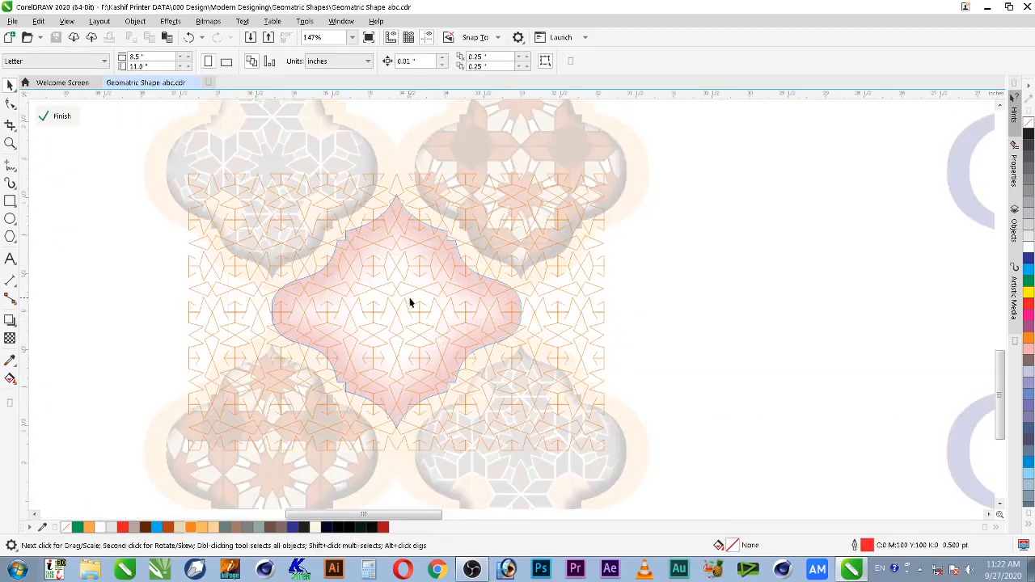
left_click(427, 304)
key("F12")
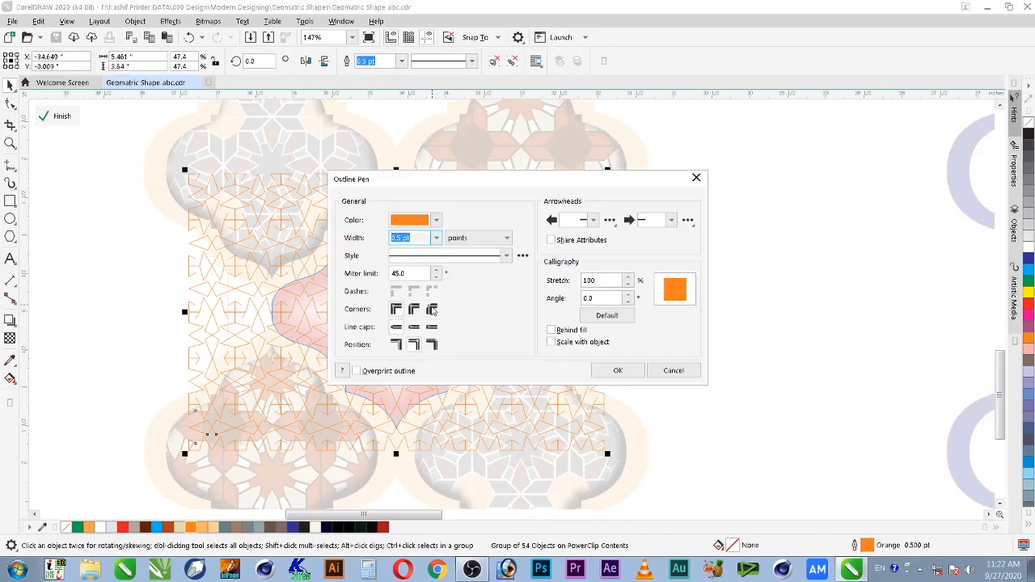
type("1")
key("Return")
Color the line pattern's outlines with the document palette's dark red, leaving the pattern without a fill.
key("F2")
left_click_drag(259, 223, 581, 402)
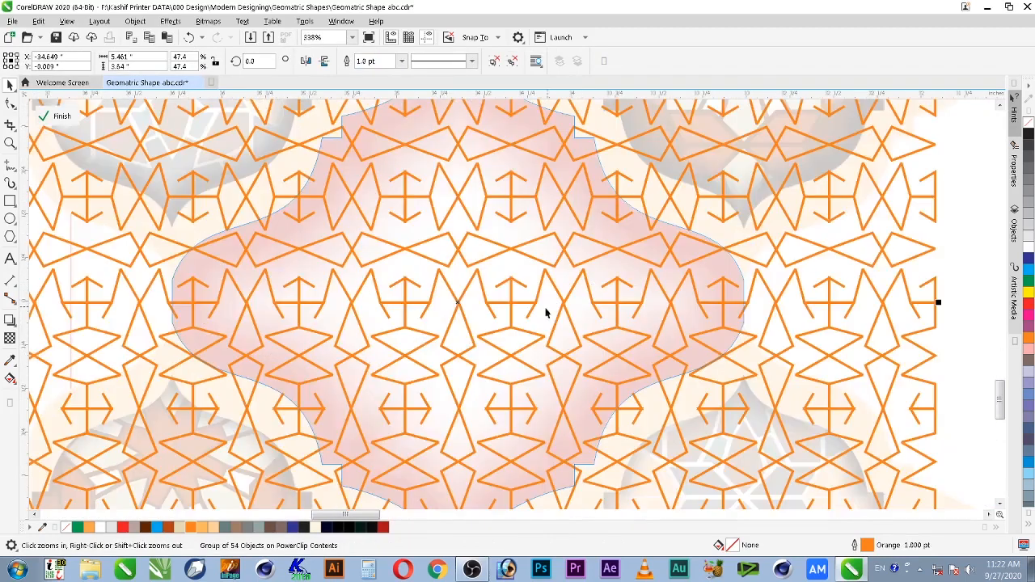
left_click(384, 527)
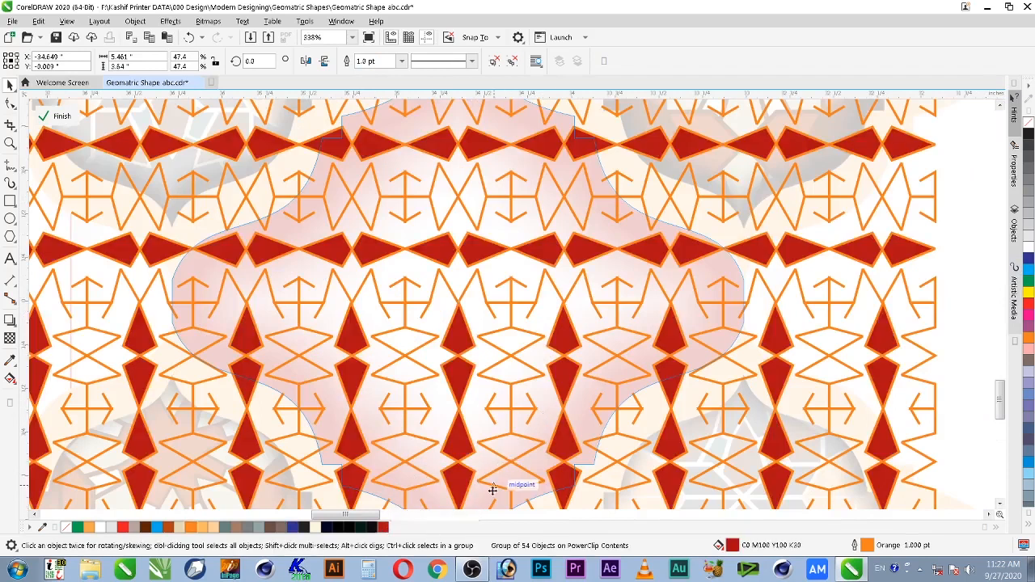
key("ctrl+z")
right_click(384, 526)
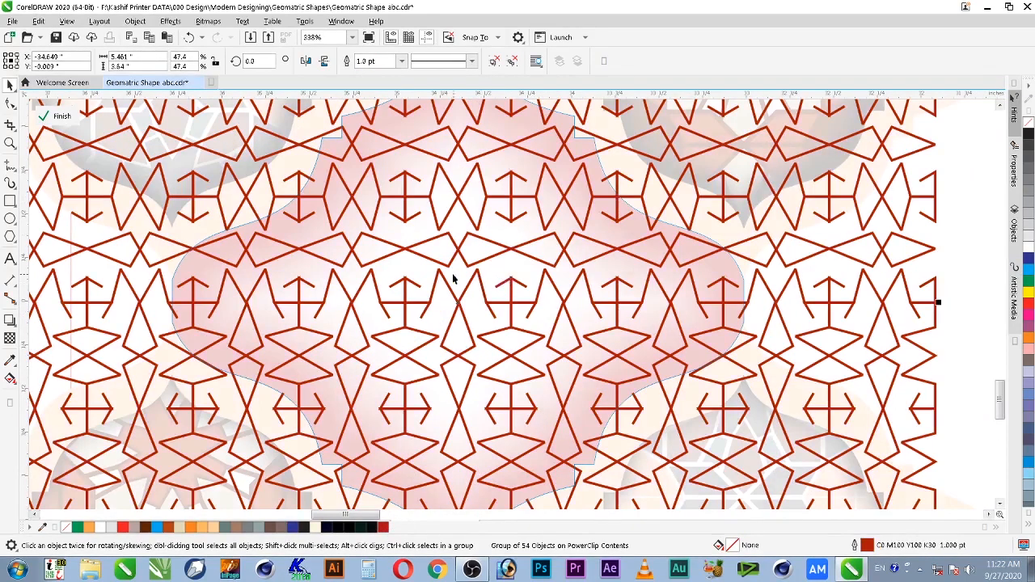
key("F2")
left_click_drag(480, 282, 485, 340)
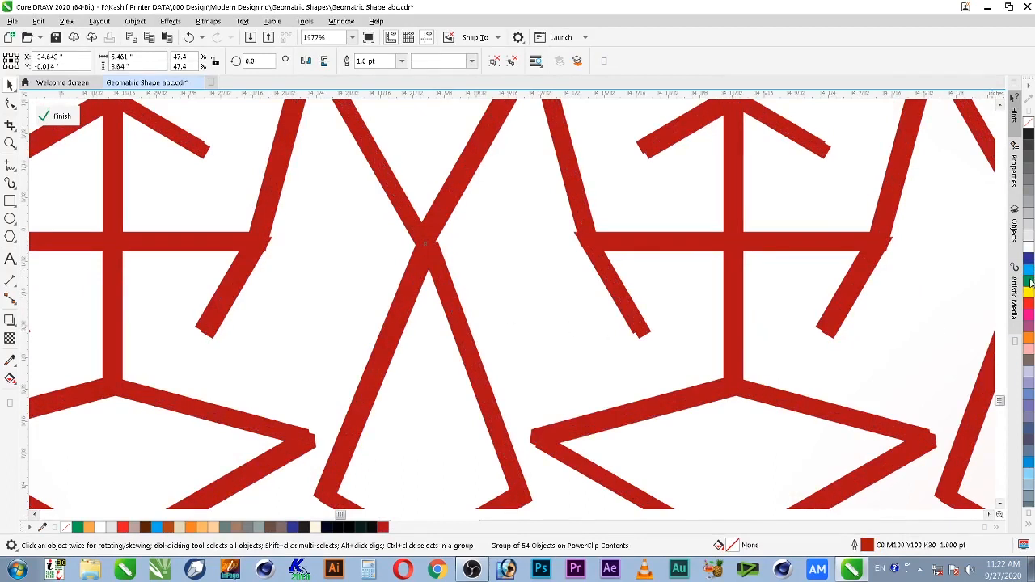
Outline the line pattern's copy in black, send it behind the red pattern, and finish editing the PowerClip.
right_click(1029, 135)
key("shift+Page_Down")
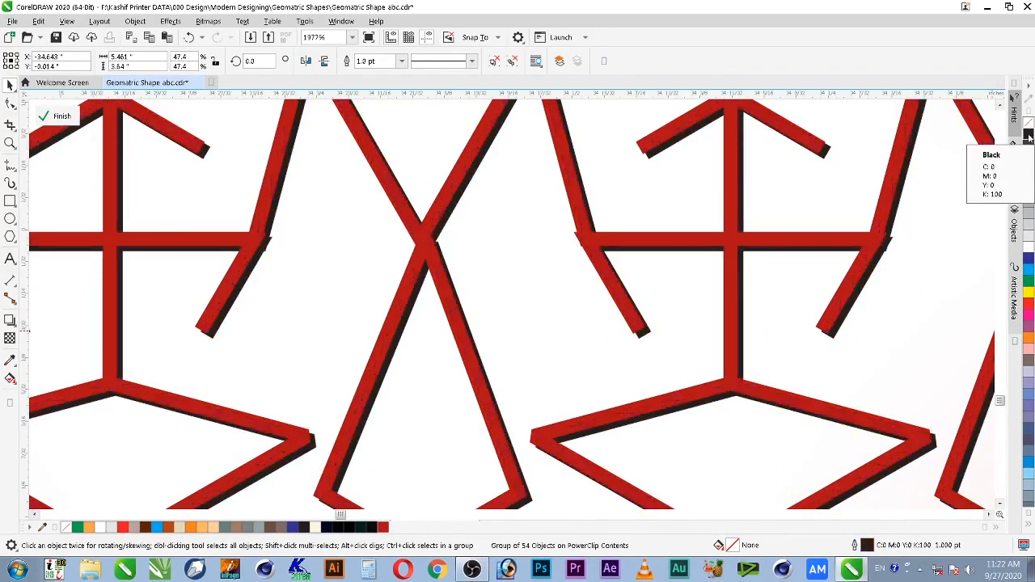
key("Escape")
scroll(518, 291, "down", 2)
scroll(357, 328, "down", 1)
left_click(239, 277, "ctrl")
key("Escape")
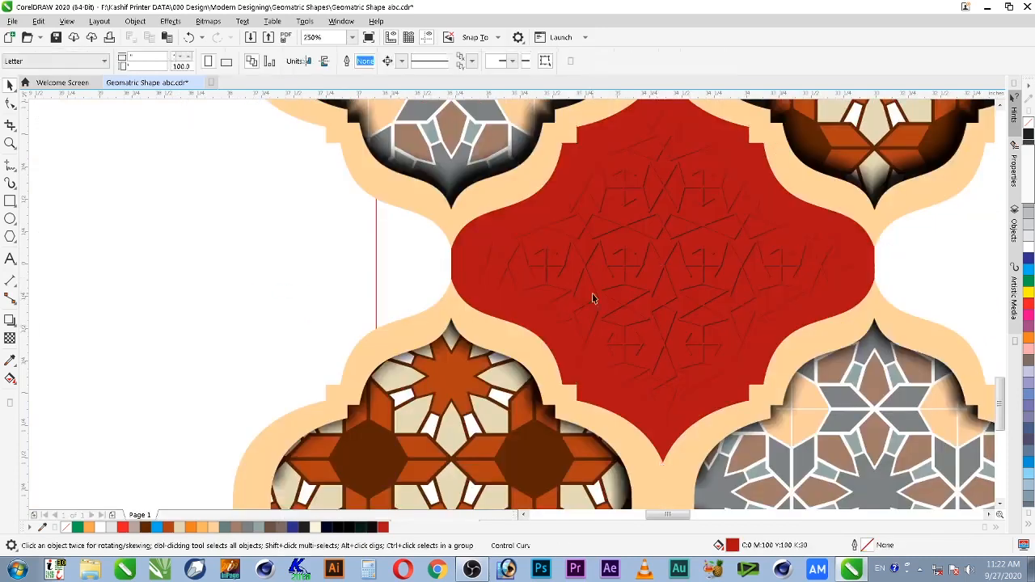
scroll(633, 243, "up", 2)
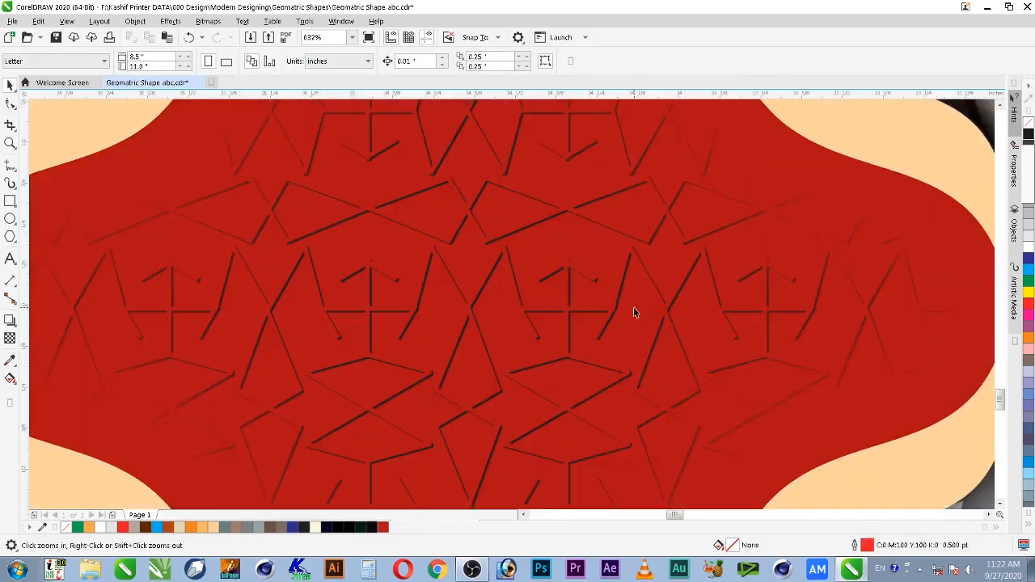
Reopen the red shape's PowerClip, blend the document palette's orange into the upper line pattern's outline color, and finish editing.
left_click(496, 262, "ctrl")
left_click(491, 267)
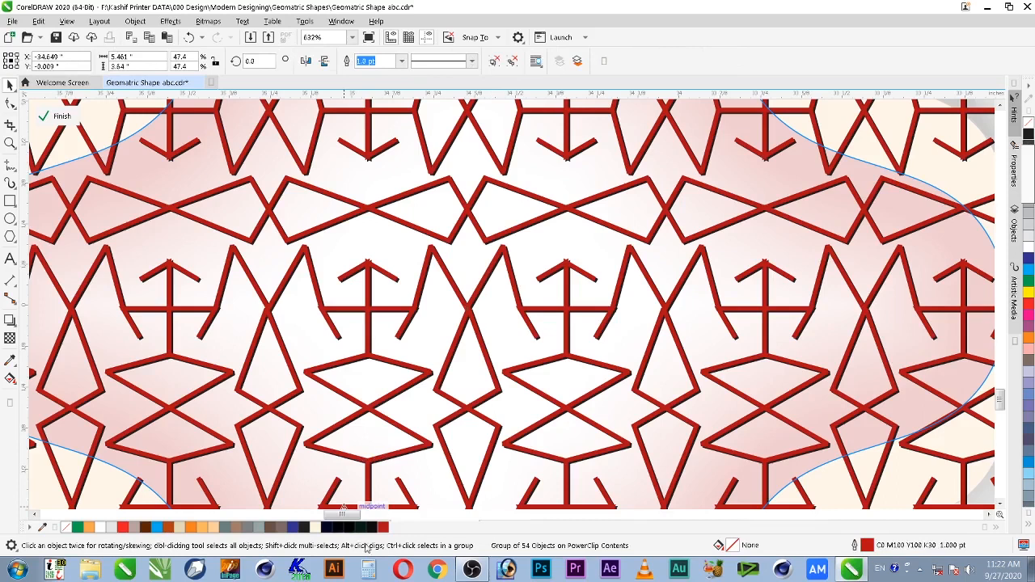
right_click(195, 527, "ctrl")
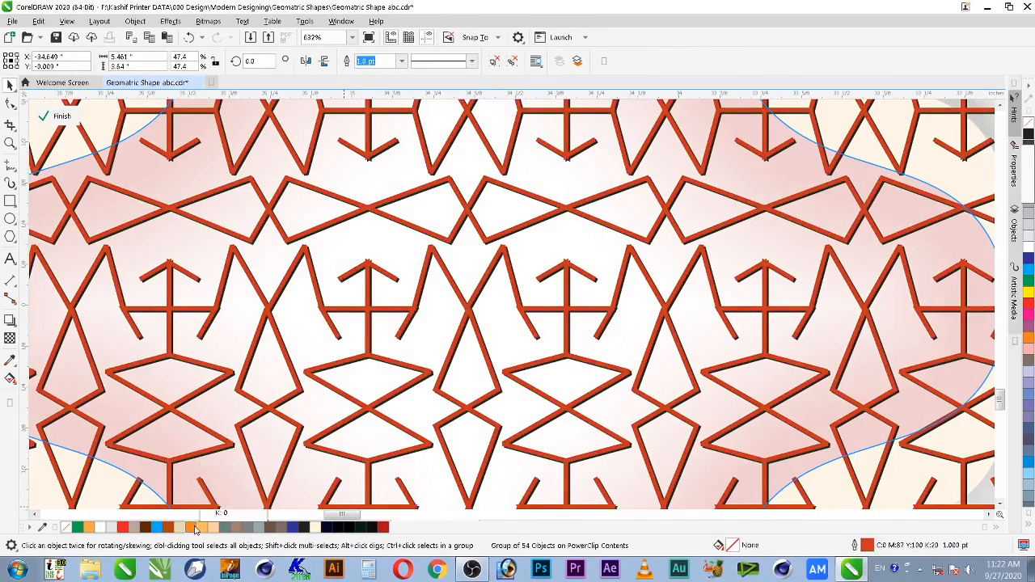
left_click(490, 282, "ctrl")
scroll(492, 281, "down", 2)
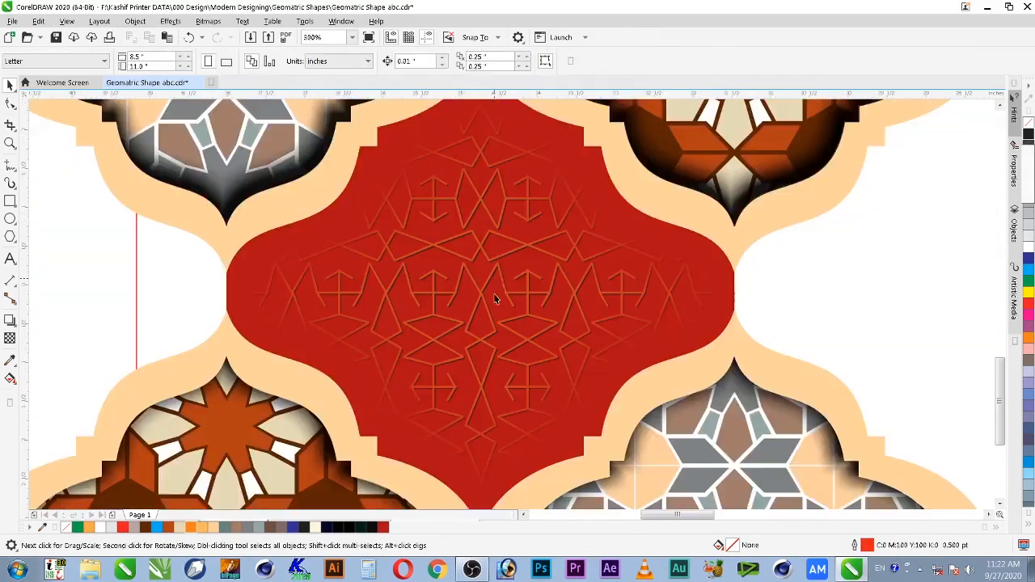
Clear the inner shadow from the red center shape.
scroll(496, 299, "down", 2)
left_click(496, 331)
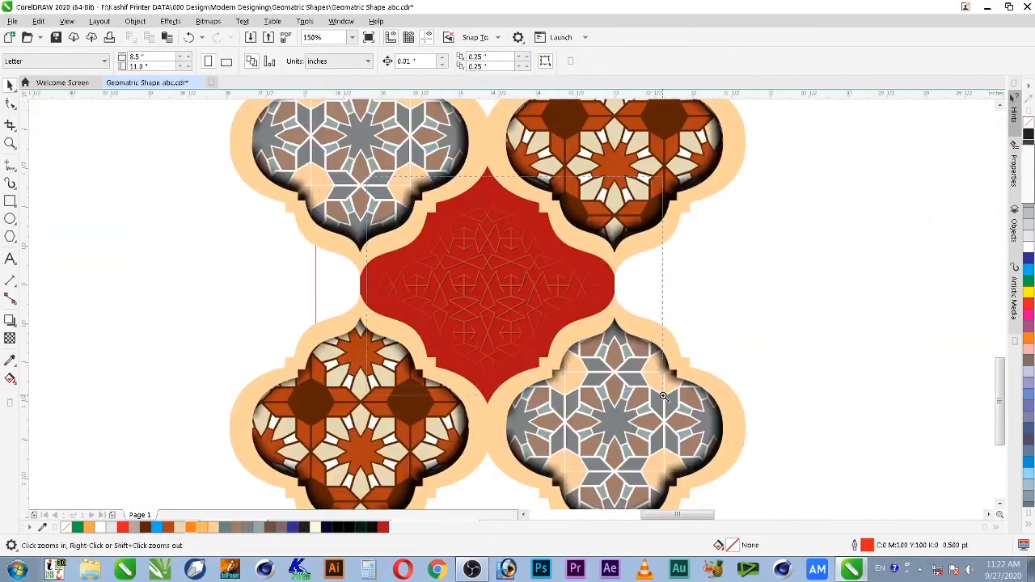
scroll(513, 267, "up", 2)
scroll(559, 309, "down", 4)
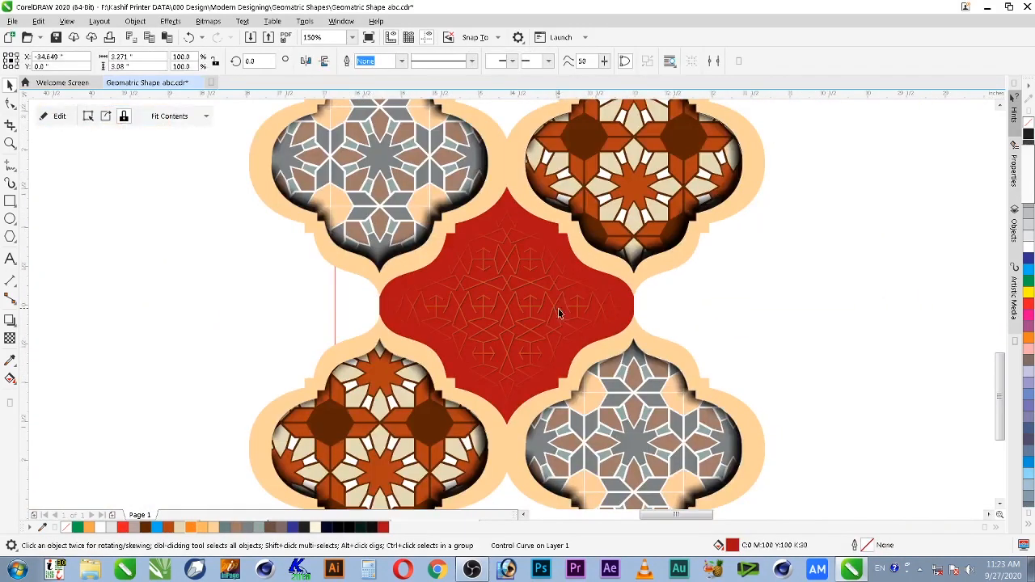
key("Escape")
left_click(547, 344)
left_click(10, 321)
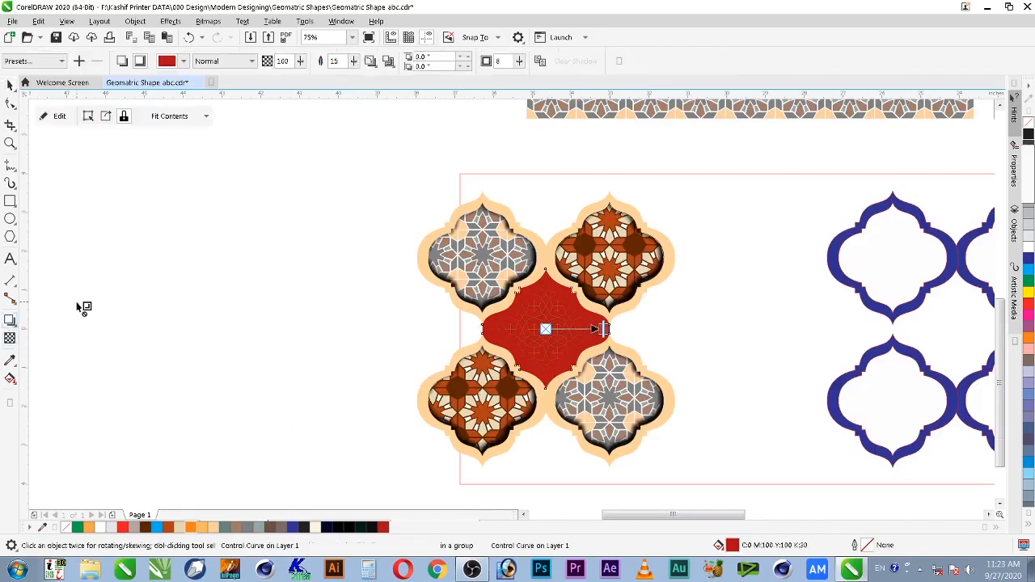
left_click(546, 287)
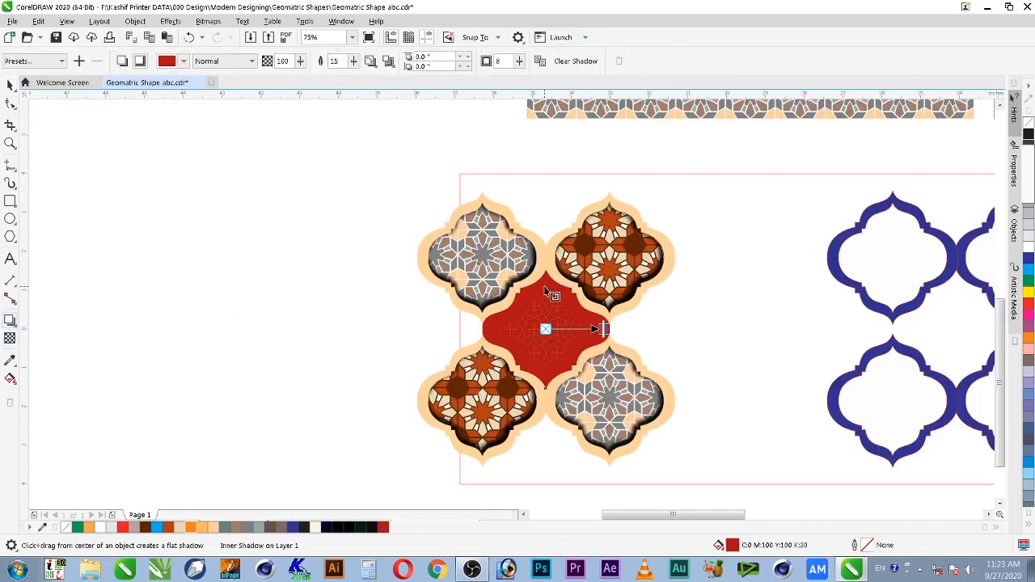
left_click(584, 62)
key("space")
left_click(343, 252)
Inside the red shape's PowerClip, shift the orange line pattern slightly down and right of its black copy and finish editing.
key("F2")
left_click_drag(347, 177, 684, 434)
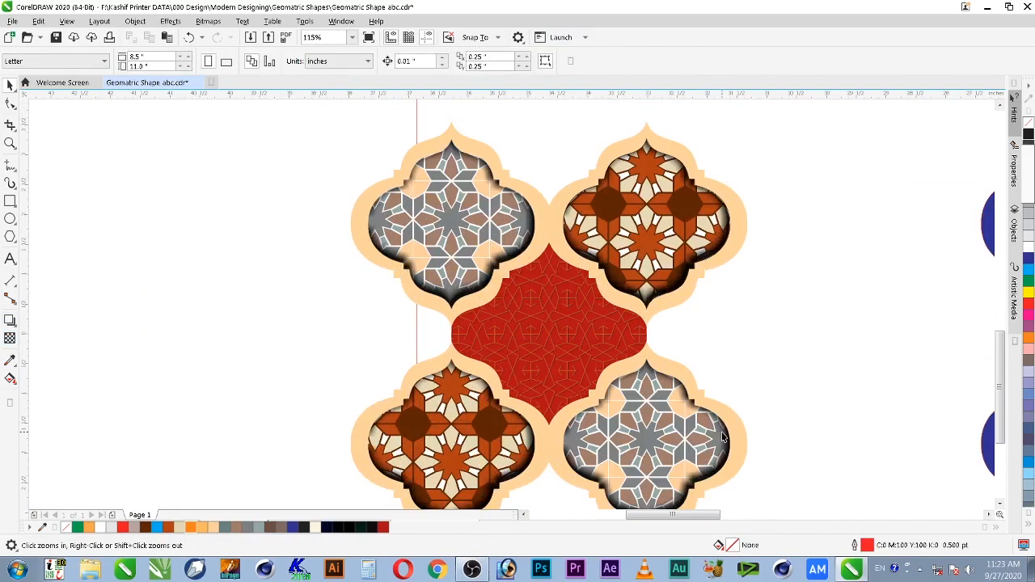
key("F2")
left_click_drag(408, 238, 741, 453)
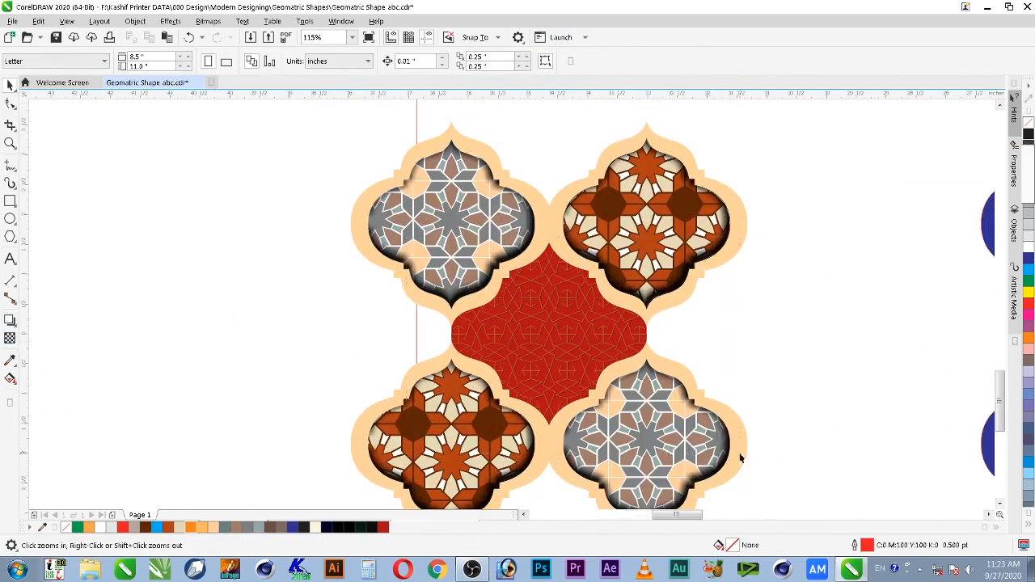
double_click(492, 274)
key("F2")
scroll(482, 269, "up", 10)
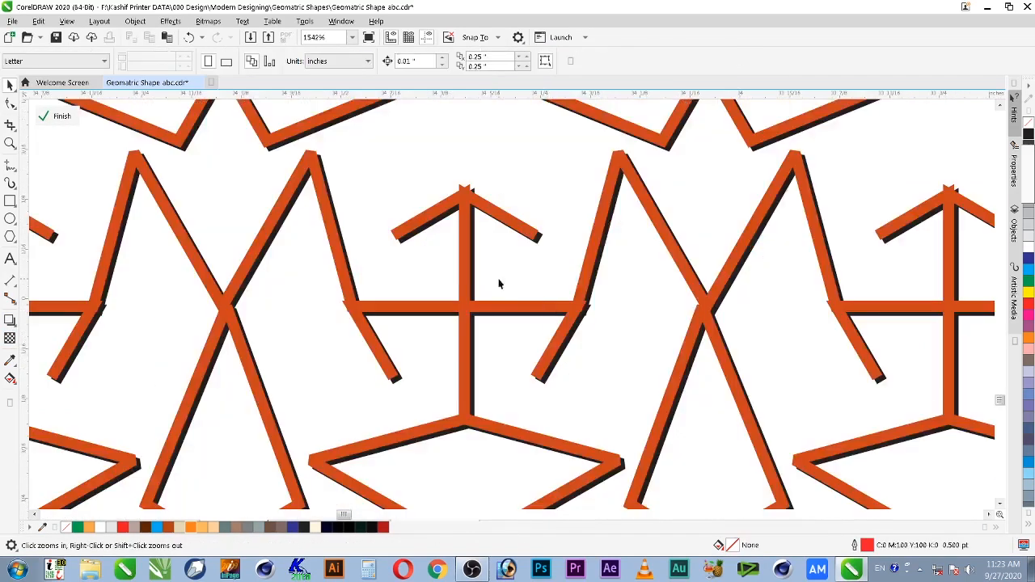
left_click(620, 283)
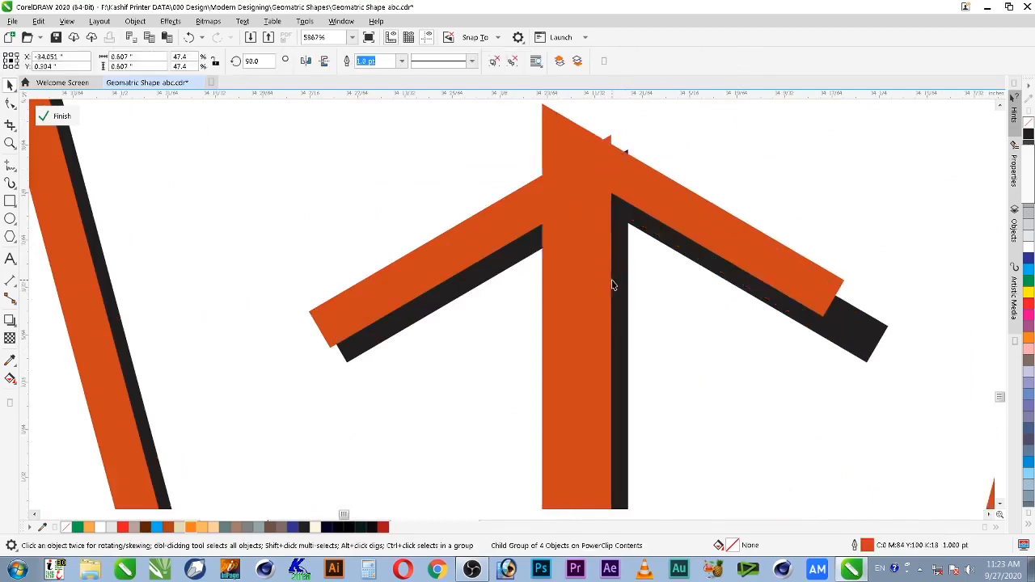
key("Escape")
left_click_drag(701, 377, 693, 367)
key("ctrl+z")
left_click_drag(629, 311, 667, 338)
left_click(804, 124, "ctrl")
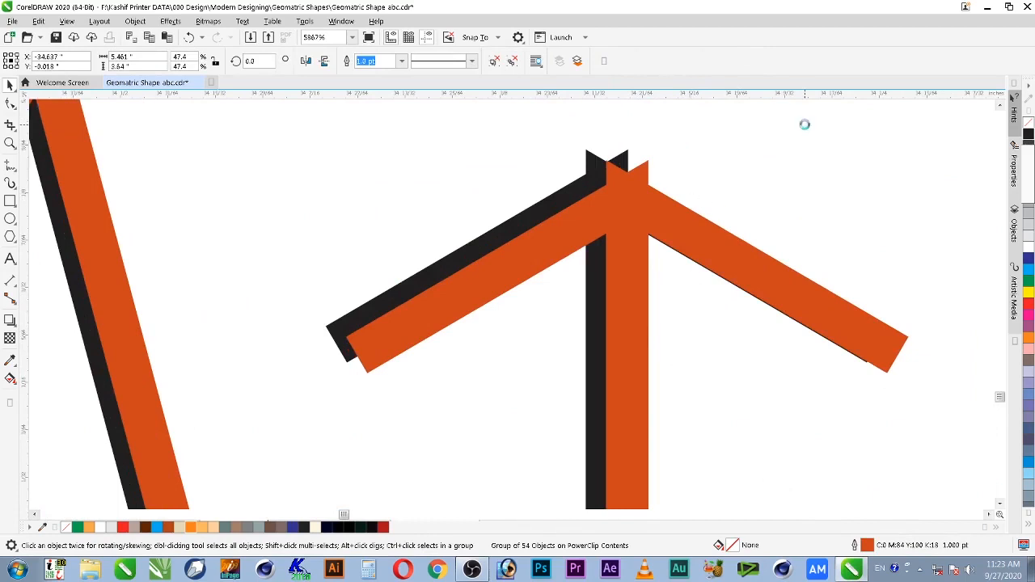
scroll(832, 201, "down", 1)
key("Escape")
scroll(730, 303, "down", 2)
scroll(731, 308, "down", 4)
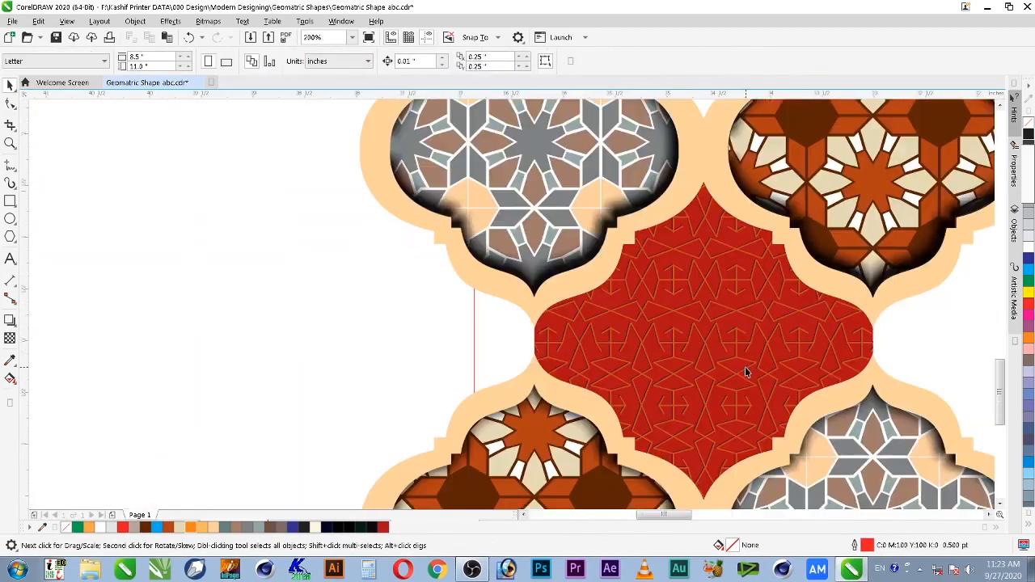
Save the drawing and examine the mosaic backdrop in the reference photo against the artwork.
scroll(278, 349, "down", 2)
scroll(377, 320, "down", 1)
key("z")
left_click_drag(299, 230, 842, 433)
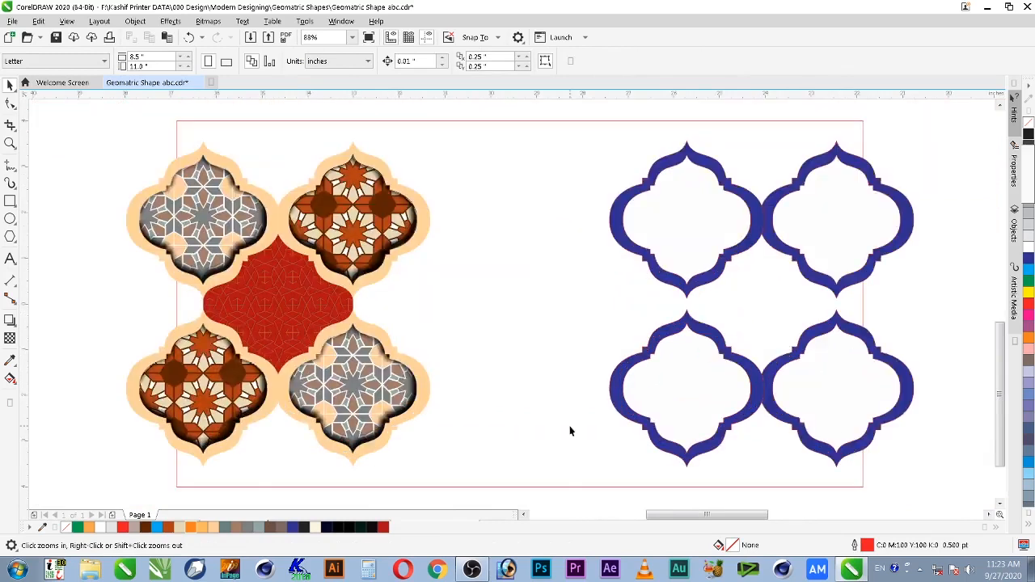
key("space")
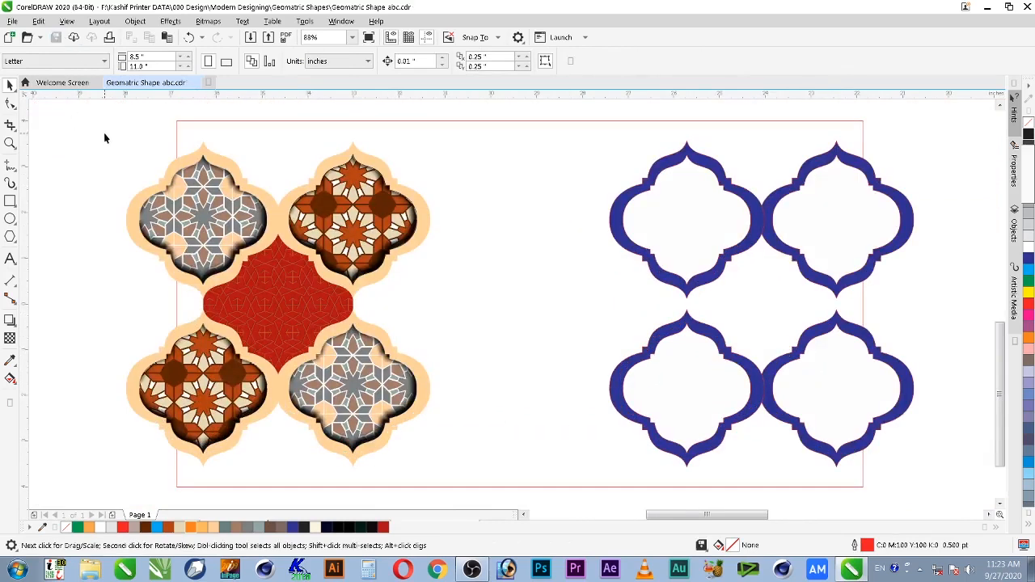
left_click_drag(474, 492, 477, 490)
left_click(482, 447)
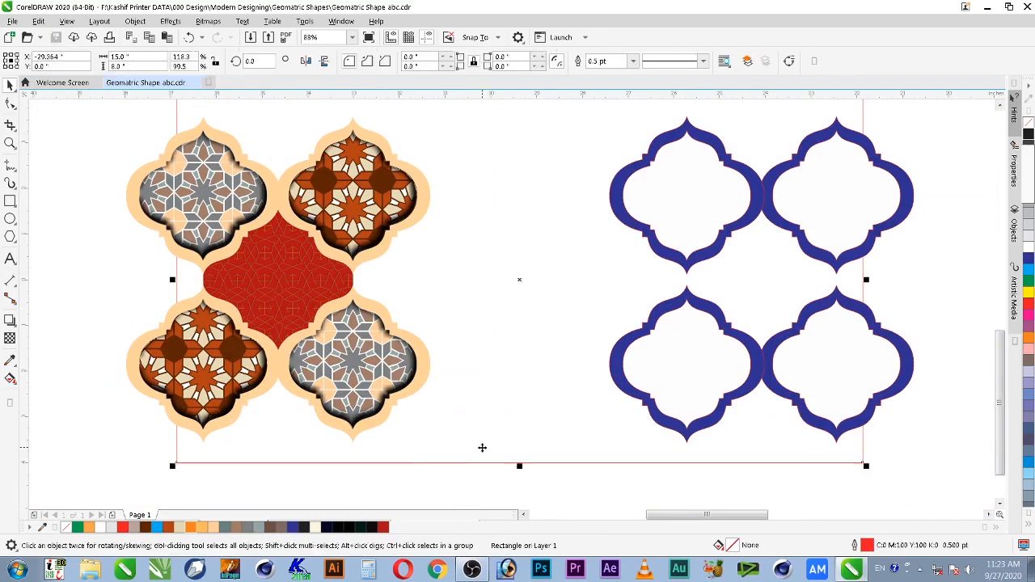
key("F4")
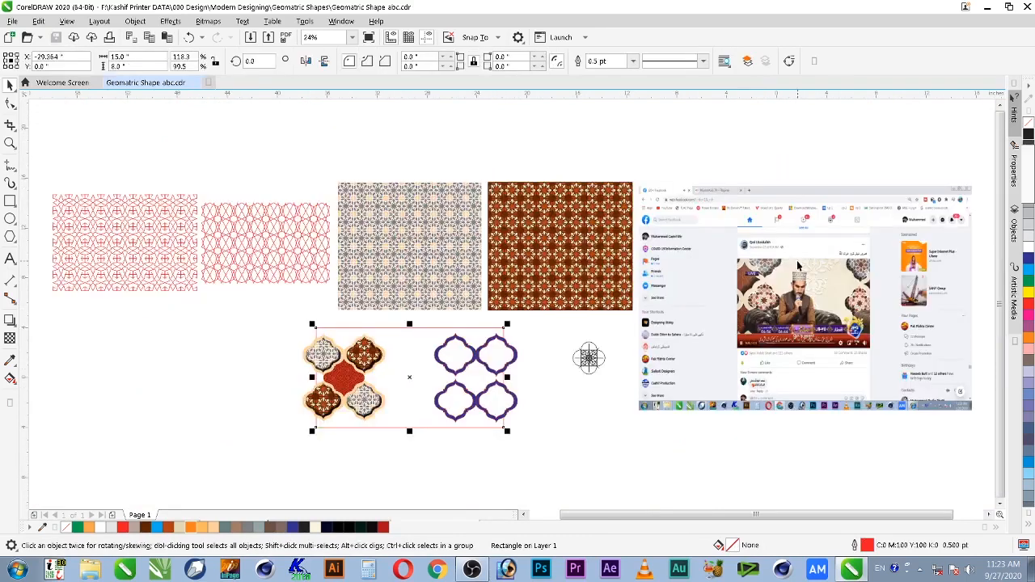
key("F2")
left_click_drag(726, 258, 822, 322)
key("F4")
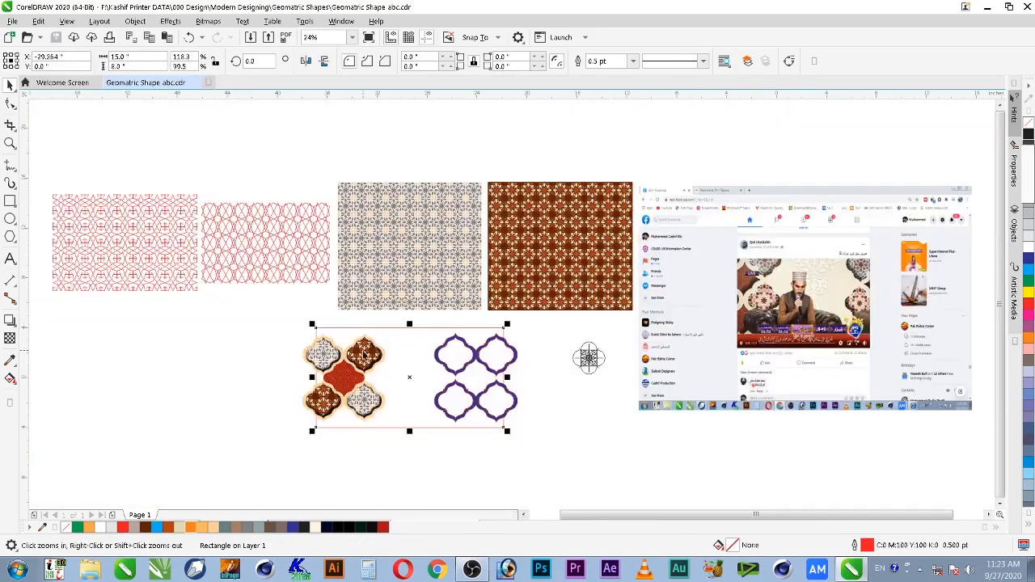
Copy the inner shadow from the neighboring gray tile onto the red center shape.
key("F2")
left_click_drag(292, 292, 566, 459)
left_click(605, 463)
key("F2")
left_click_drag(242, 257, 487, 479)
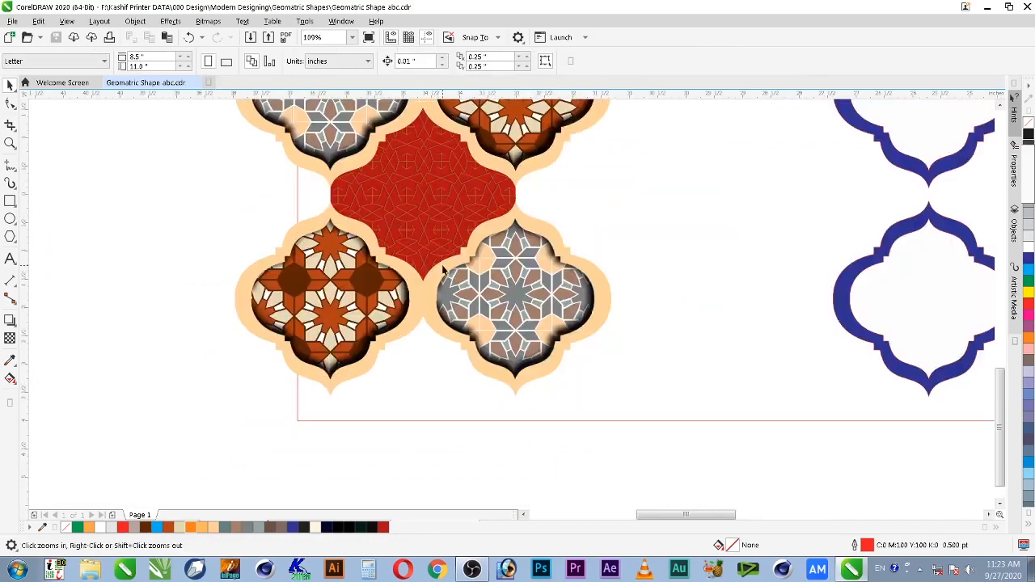
left_click(444, 268)
key("F2")
left_click_drag(367, 154, 646, 377)
scroll(448, 262, "down", 1)
left_click(373, 238)
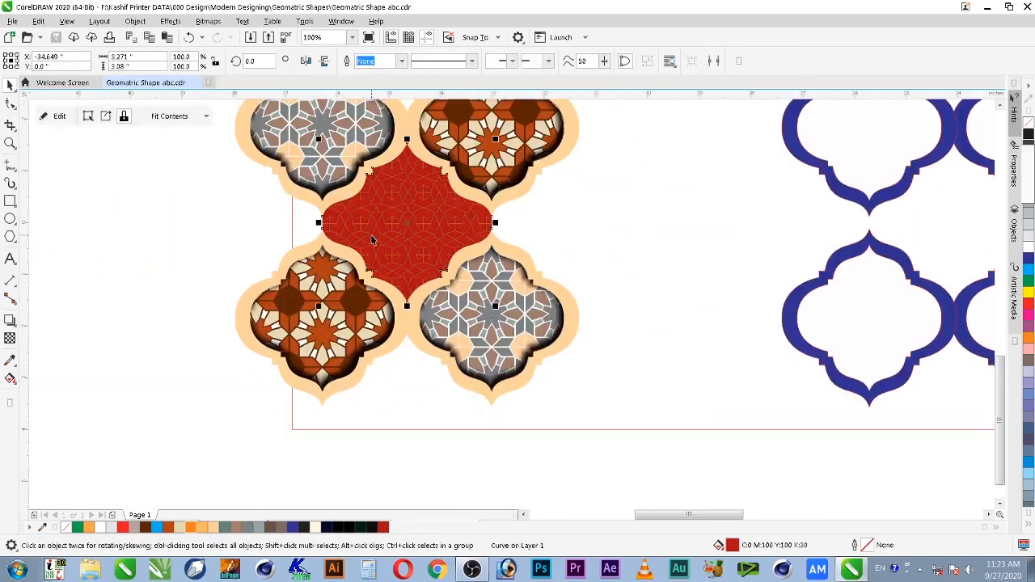
left_click(10, 321)
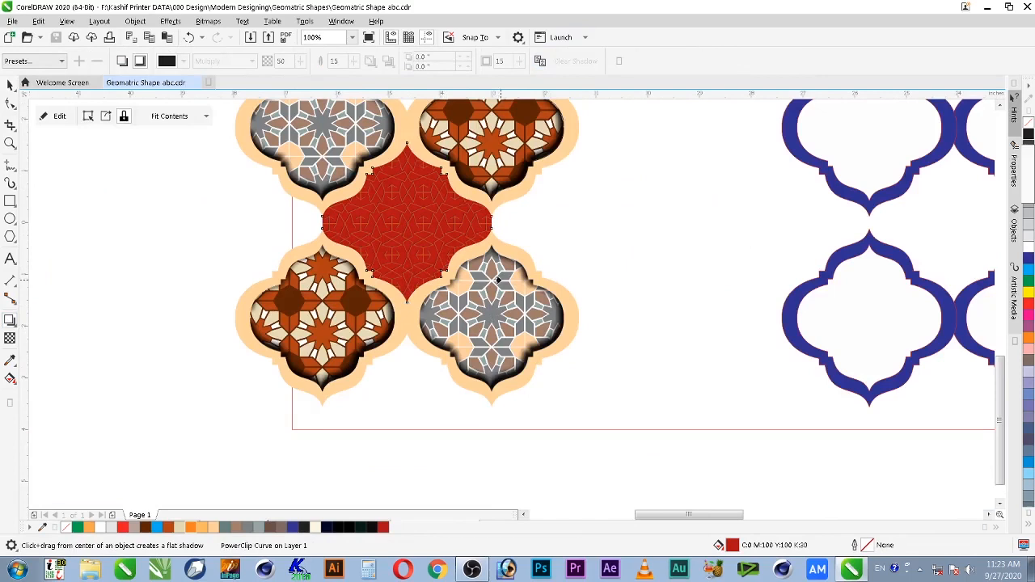
left_click(498, 280)
key("space")
key("space")
Set the feathering direction of the red shape's inner shadow to Middle.
left_click(194, 220)
key("space")
left_click(430, 243)
key("space")
left_click(370, 61)
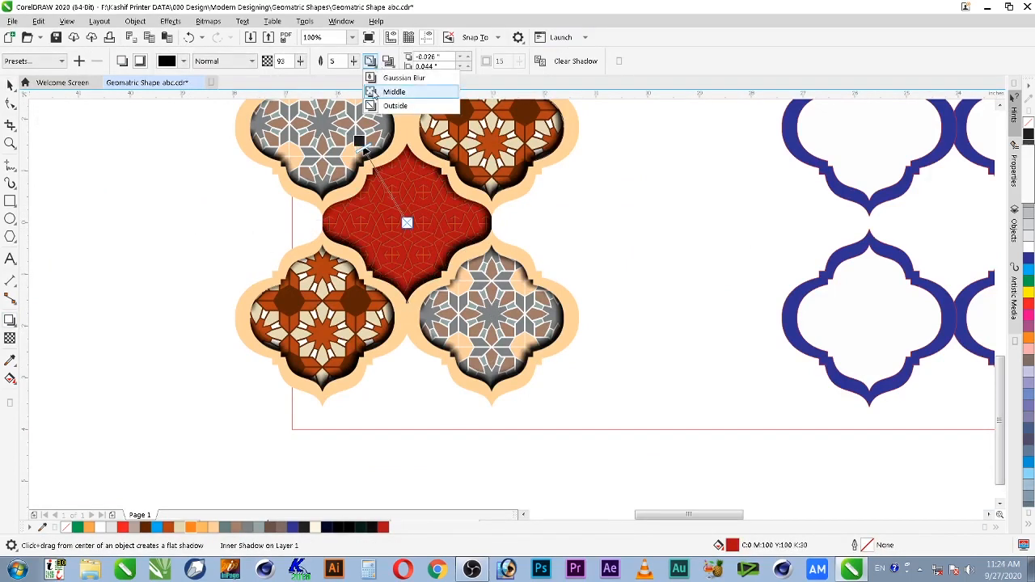
left_click(377, 89)
key("space")
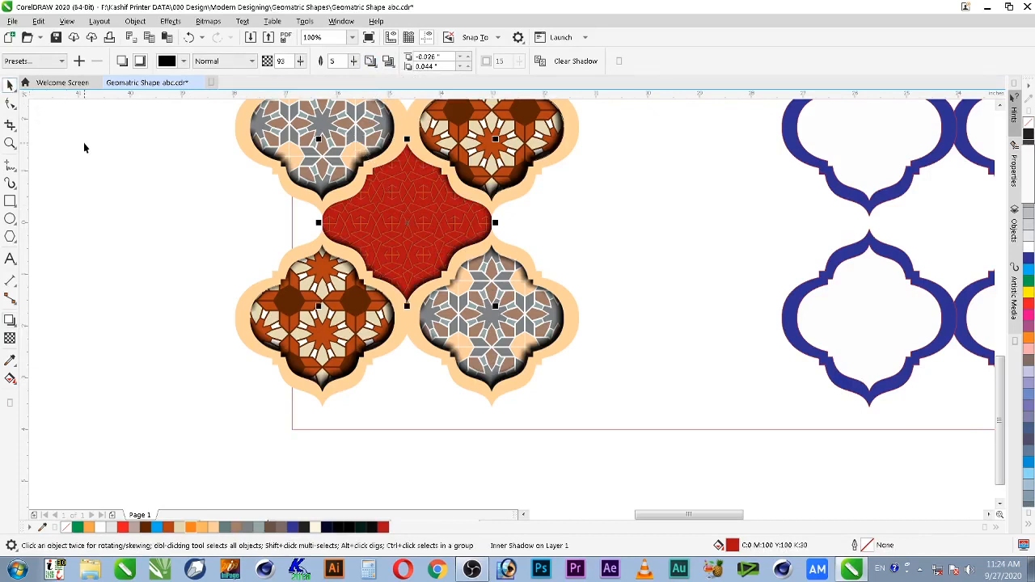
left_click(85, 148)
Group the finished mosaic cluster of four tiles and the red center, and place a horizontally offset copy to its left.
scroll(245, 248, "down", 2)
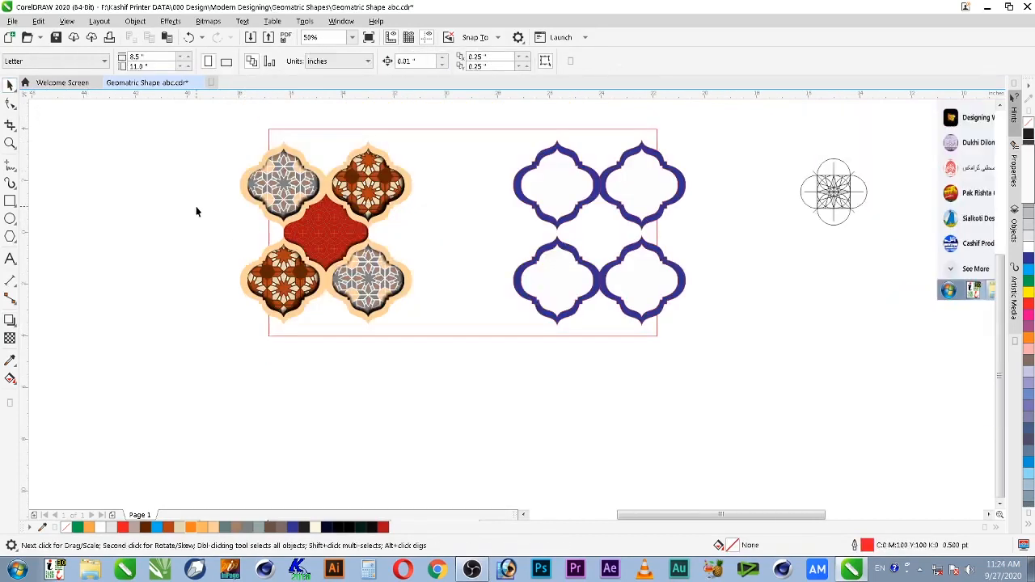
left_click_drag(201, 134, 448, 358)
right_click(380, 227)
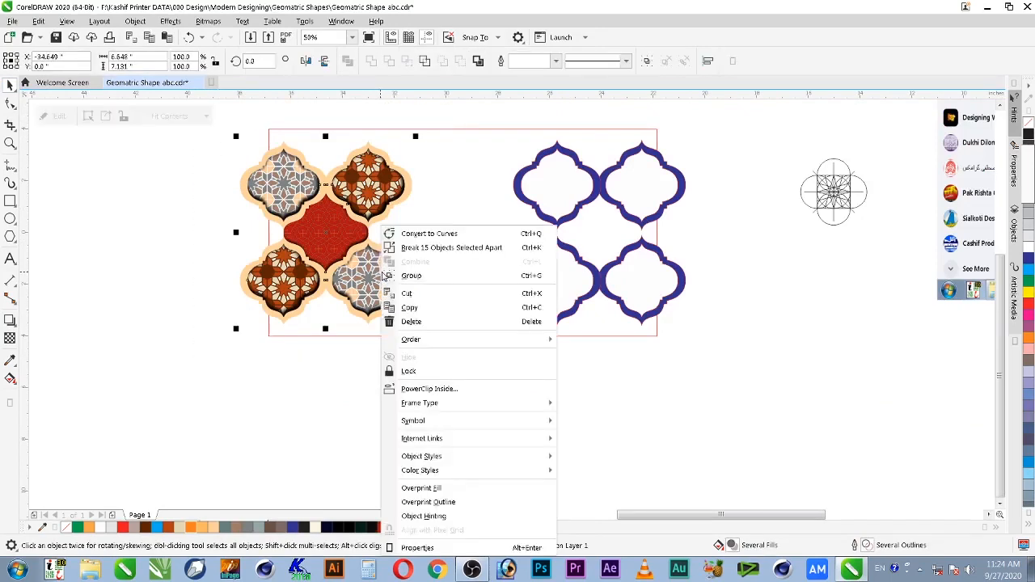
left_click(412, 276)
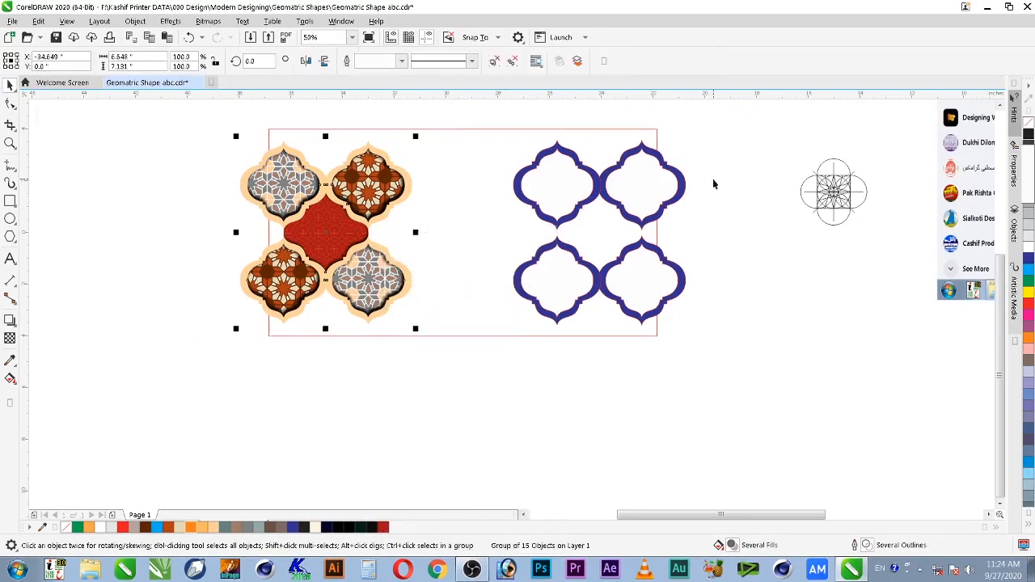
left_click_drag(385, 183, 261, 184)
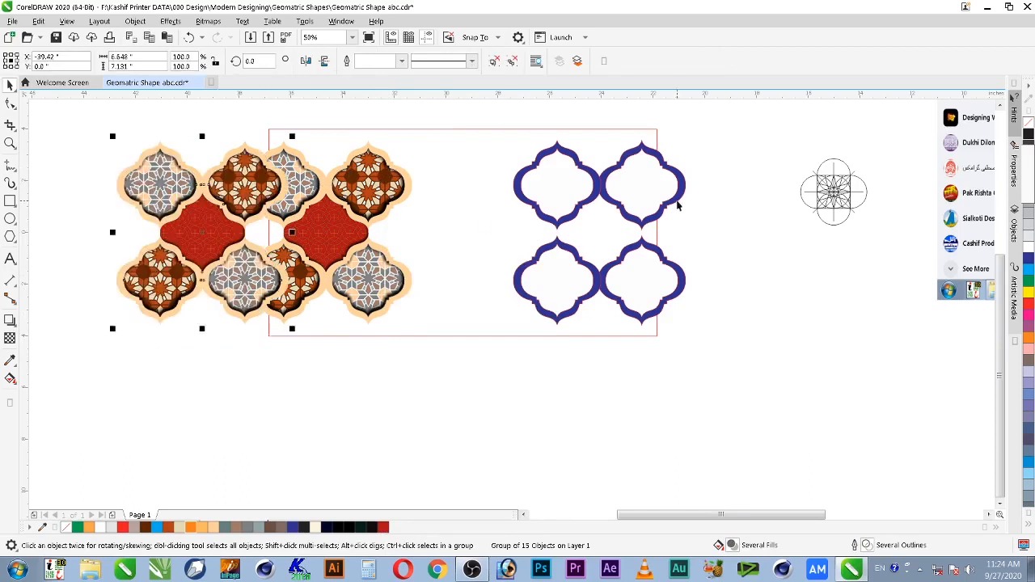
Group the blue frames and center the mosaic cluster's copy on them.
left_click_drag(723, 128, 495, 363)
right_click(577, 176)
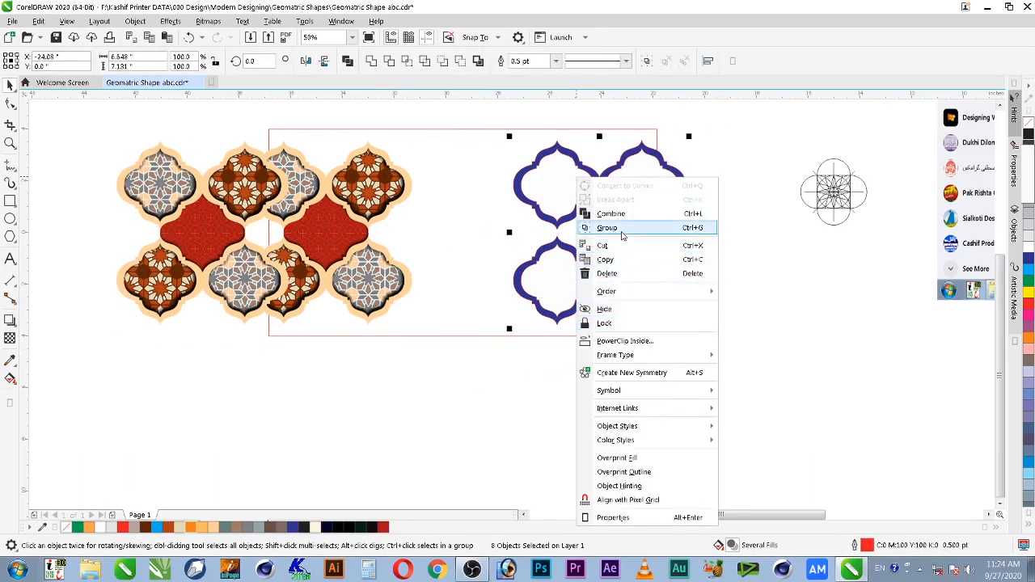
left_click(620, 231)
left_click(221, 169)
left_click(570, 196, "shift")
key("c")
Delete the group of blue frames, keeping the mosaic cluster's copy in their place.
left_click(690, 190)
left_click_drag(683, 188, 673, 188)
key("ctrl+z")
key("Left")
left_click(741, 153)
left_click(686, 185)
key("Delete")
left_click(670, 194)
left_click_drag(667, 192, 671, 192)
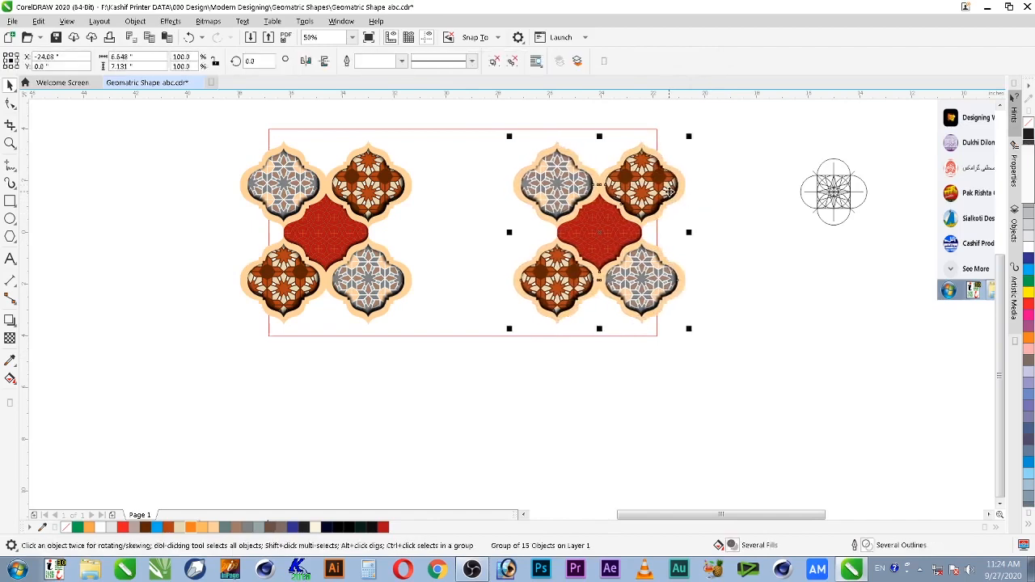
key("Escape")
Fill the 15 by 8 inch rectangle with the peach color by copying only the fill property from a tile frame.
left_click(491, 169)
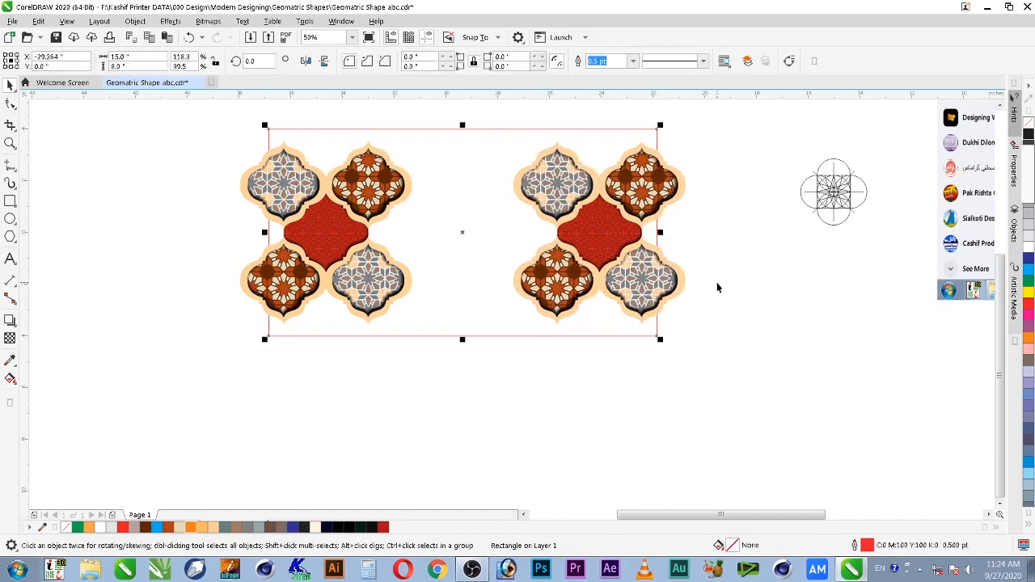
key("F2")
left_click_drag(716, 118, 598, 184)
key("alt+e")
key("m")
key("f")
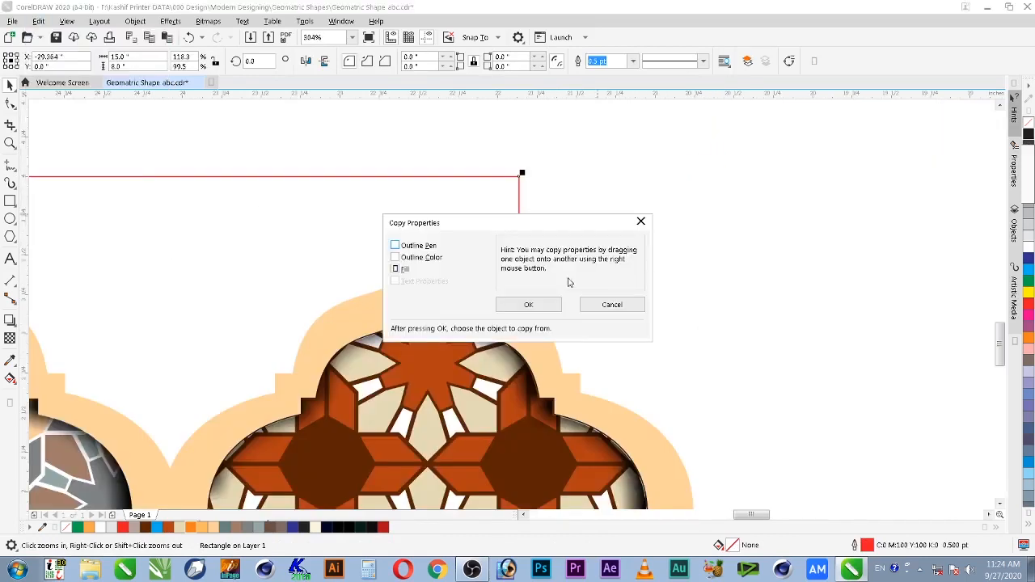
left_click(529, 306)
left_click(499, 284)
key("F4")
key("z")
mouse_move(577, 299)
left_mouse_down()
mouse_move(241, 462)
mouse_move(218, 462)
left_mouse_up()
left_click(720, 332)
left_click(437, 241, "shift")
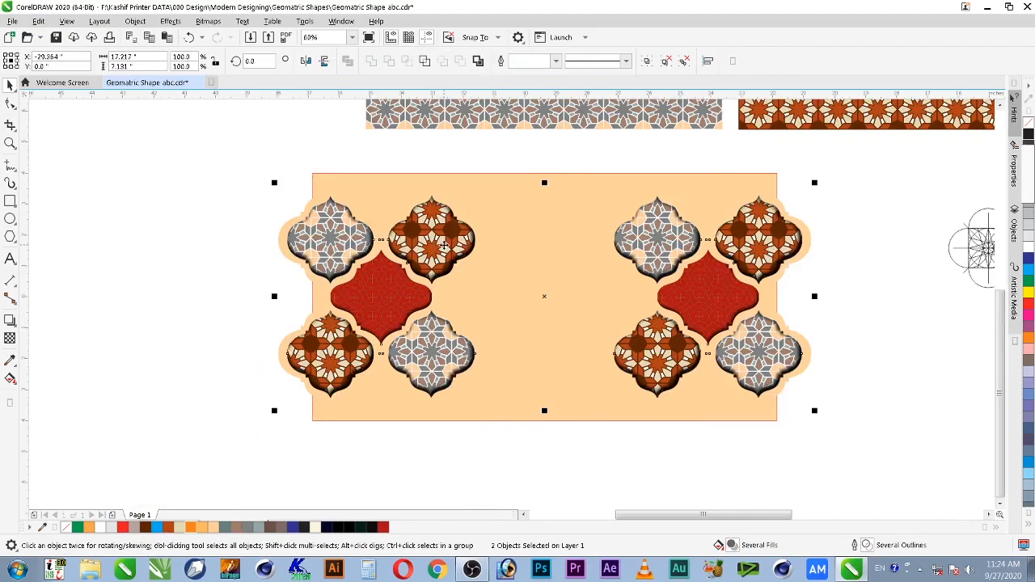
right_click(444, 208)
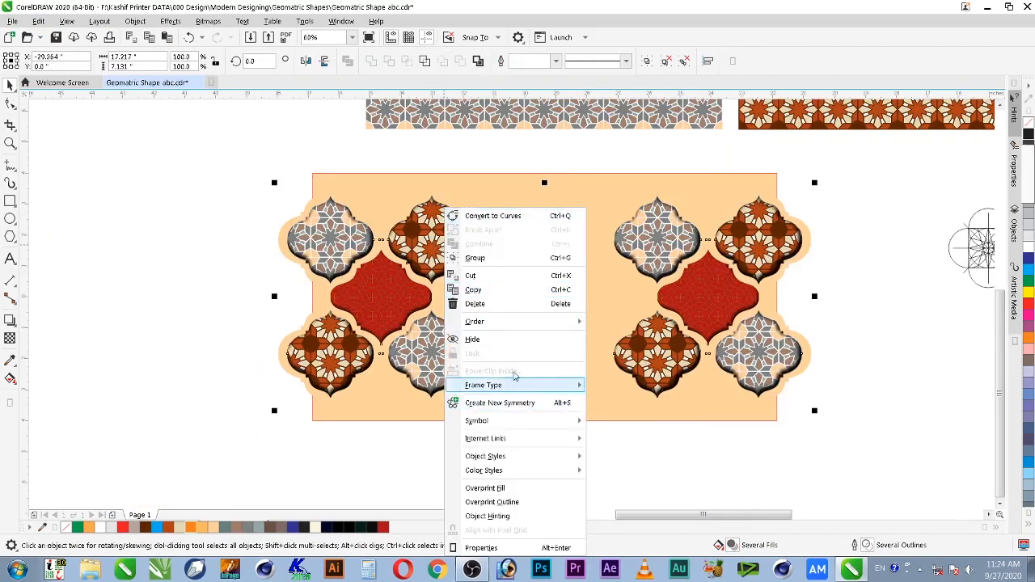
mouse_move(513, 384)
left_click(347, 484)
Ungroup both mosaic clusters on the peach rectangle into their separate pieces.
left_click(446, 366)
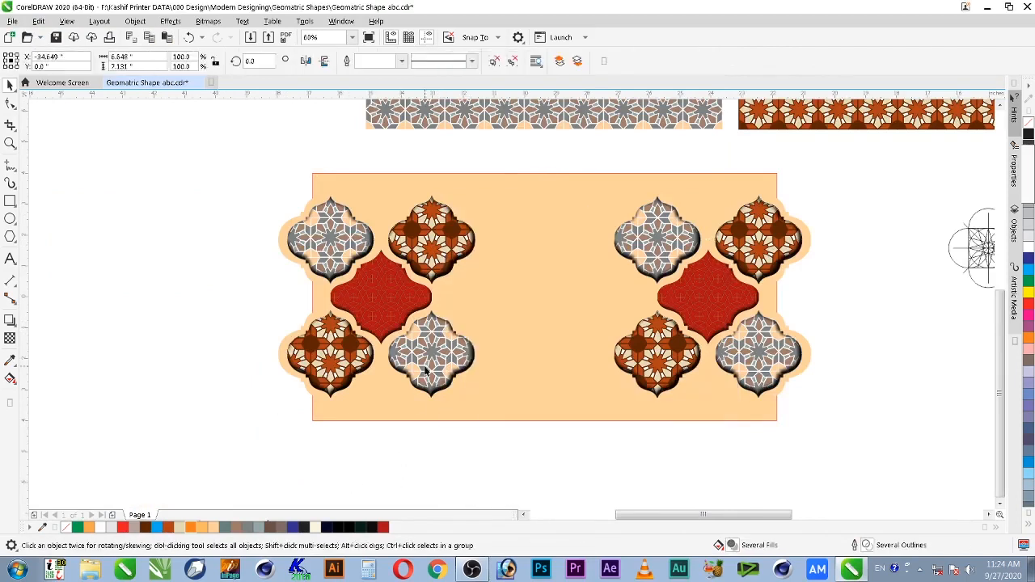
right_click(445, 365)
left_click(486, 212)
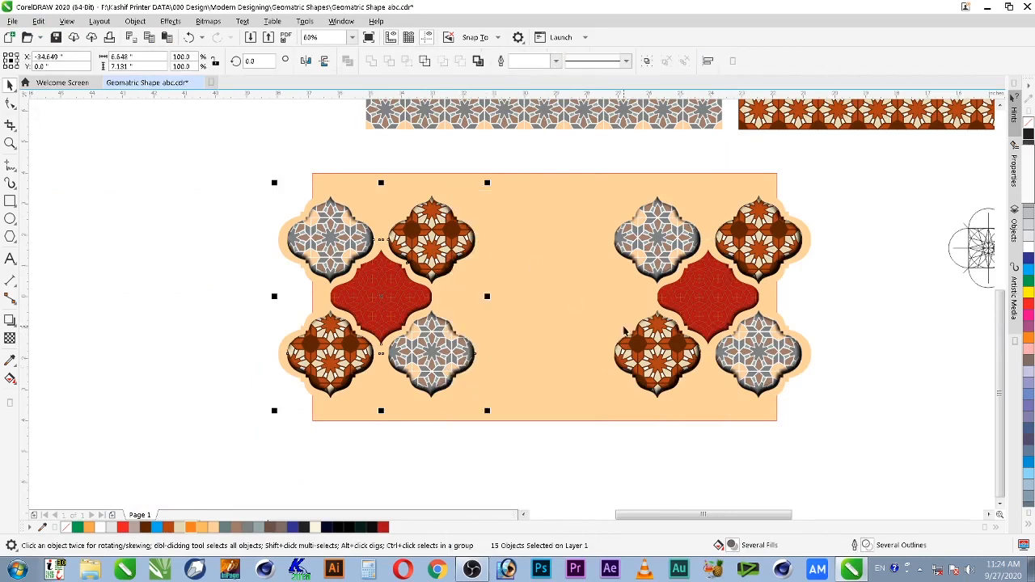
right_click(660, 346)
left_click(692, 211)
left_click(580, 364)
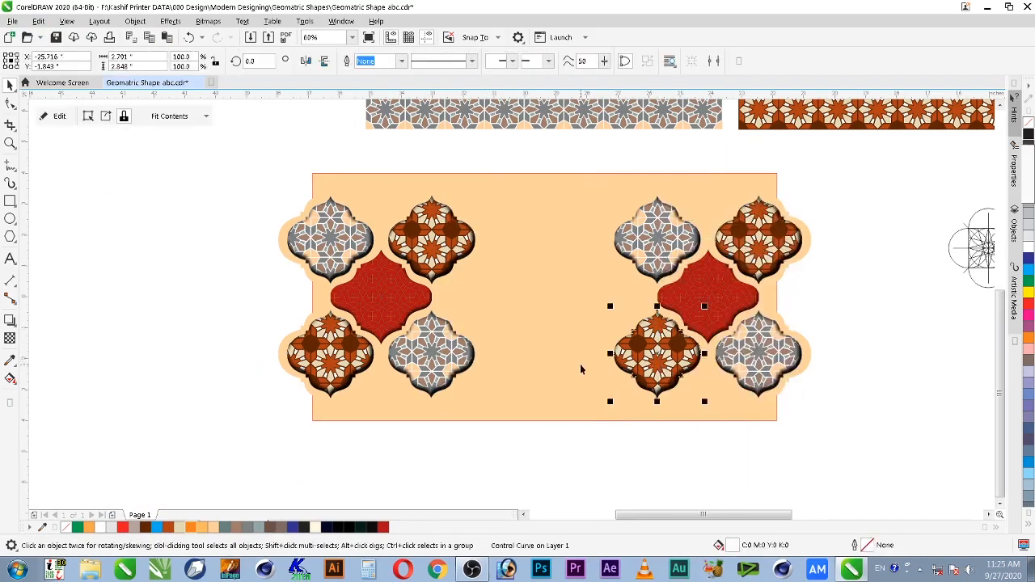
PowerClip all pieces of both mosaic clusters inside the peach rectangle.
left_click_drag(850, 165, 543, 418)
left_click_drag(550, 157, 271, 425)
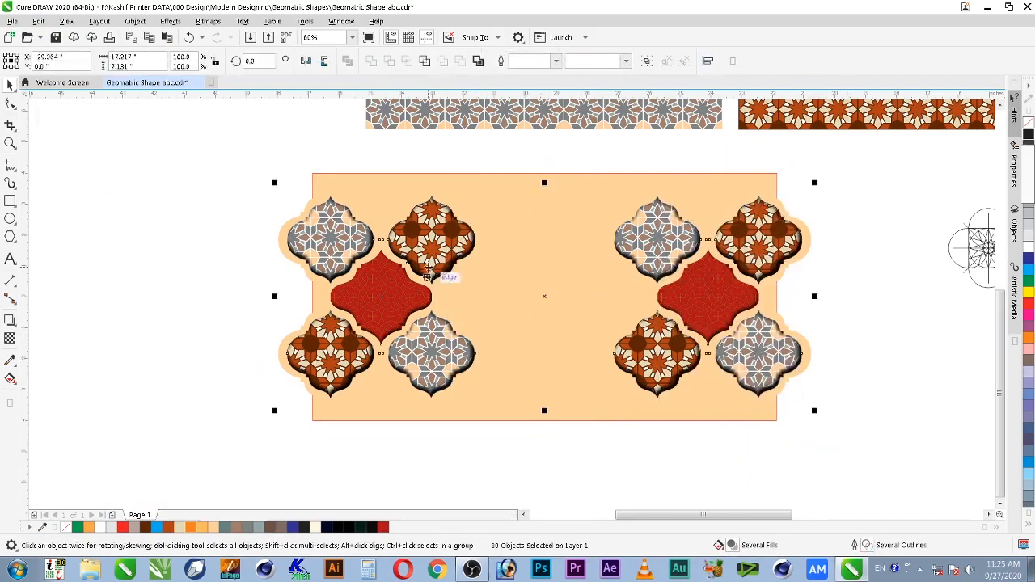
right_click(430, 229)
left_click(446, 390)
left_click(571, 417)
left_click(580, 435)
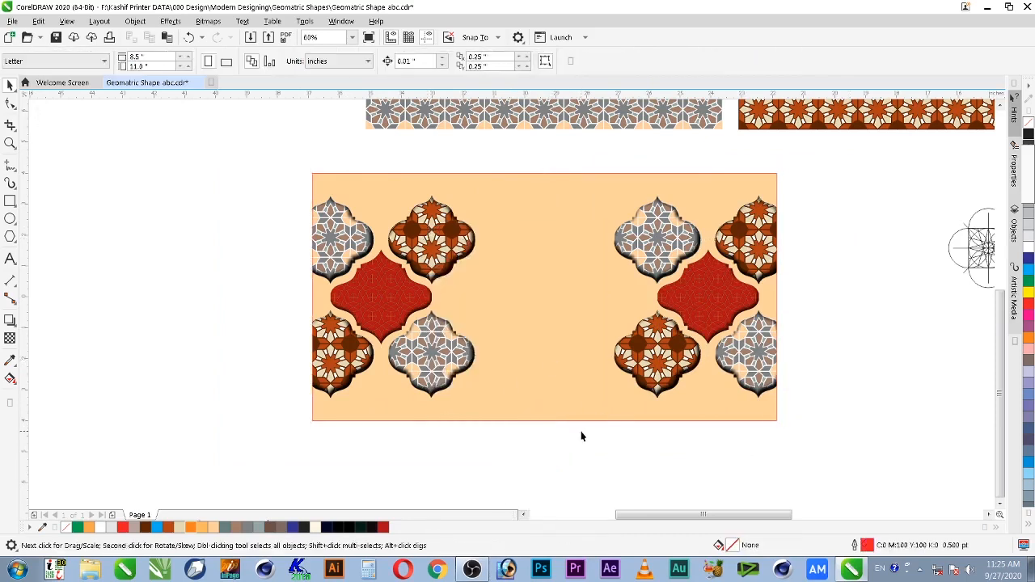
Save the document and compare the clipped mosaic backdrop with the reference photo.
key("ctrl+s")
left_click_drag(240, 155, 846, 471)
key("shift+F2")
key("Escape")
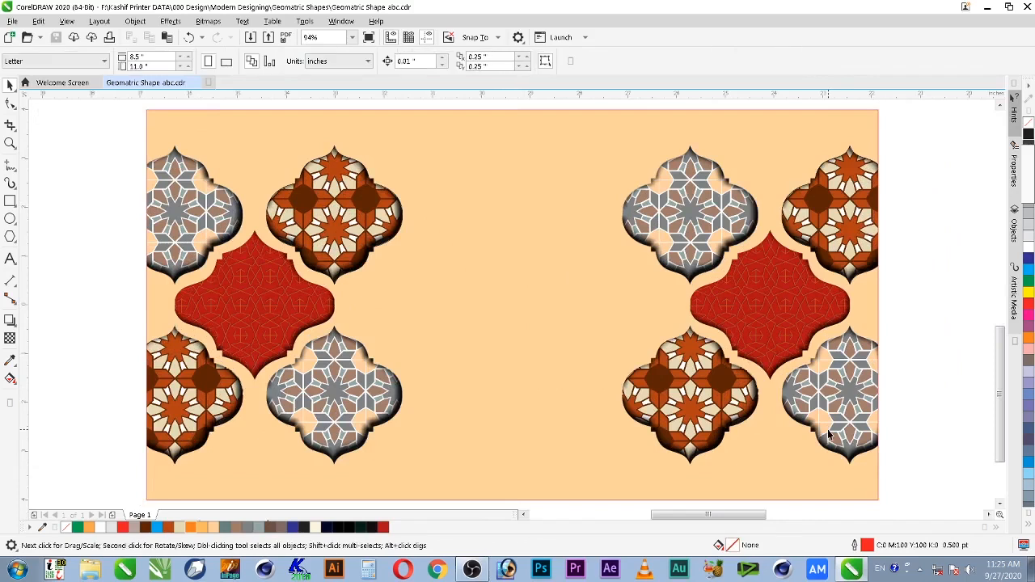
key("F4")
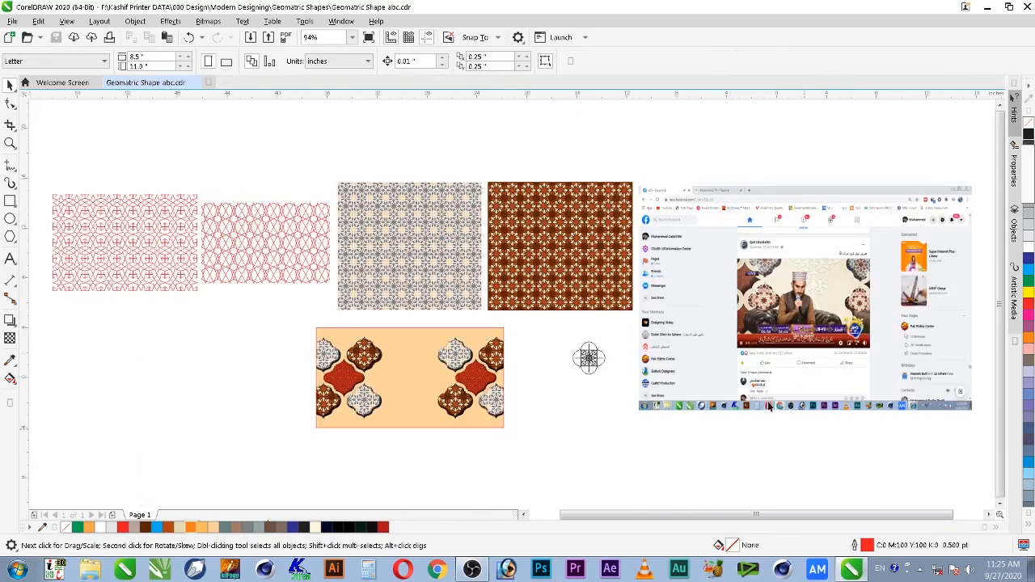
key("z")
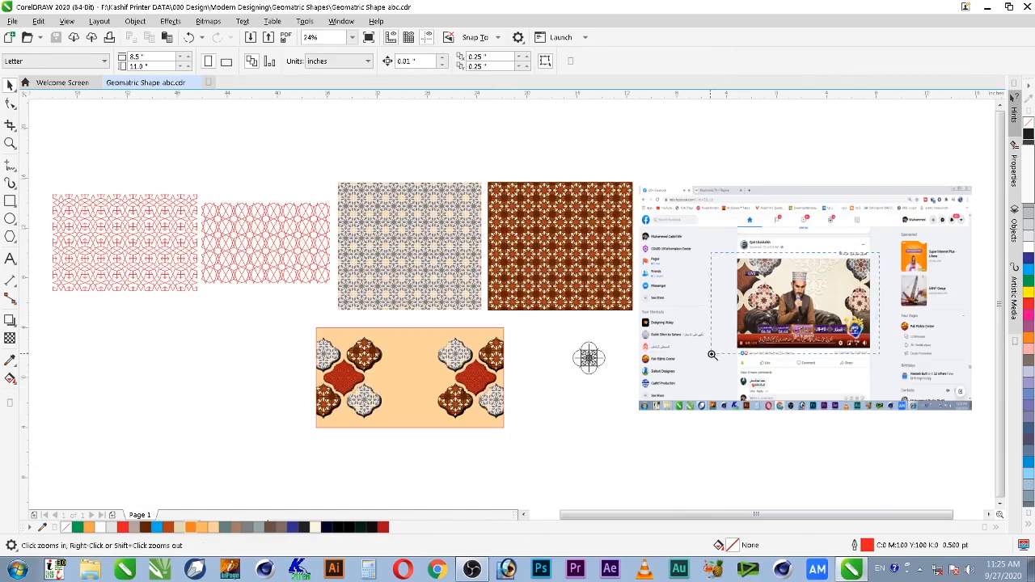
left_click_drag(712, 354, 712, 354)
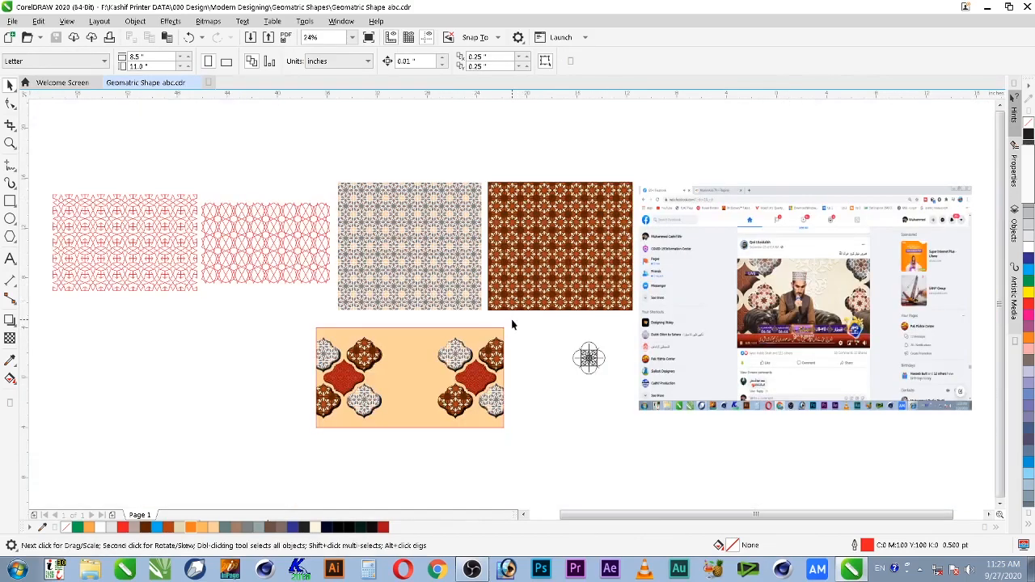
Move the tree-shaped black damask ornament between the mosaic clusters, enlarge it to about 4.24 by 5.99 inches and center it horizontally on the rectangle.
left_click(453, 384)
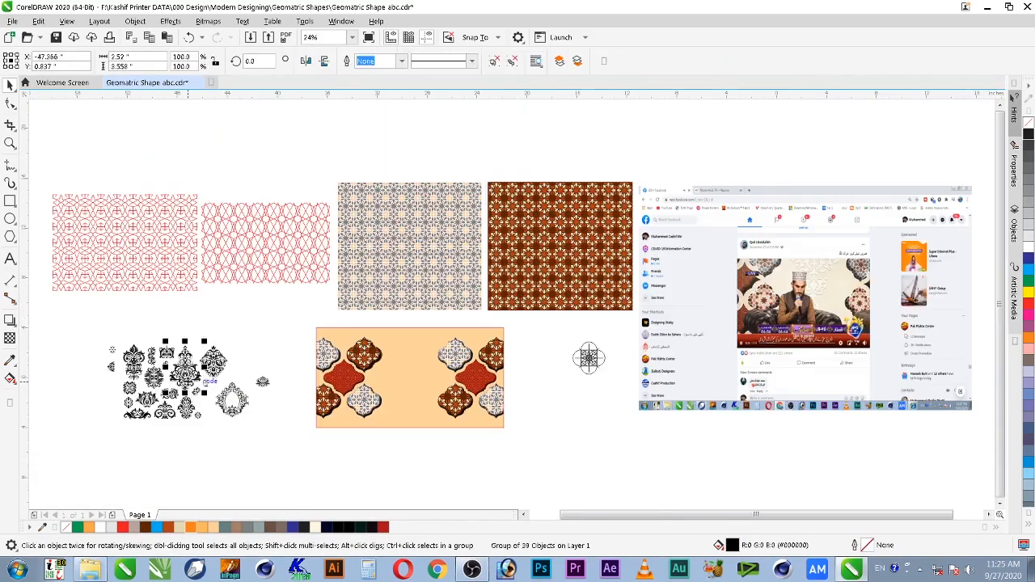
left_click_drag(188, 381, 409, 364)
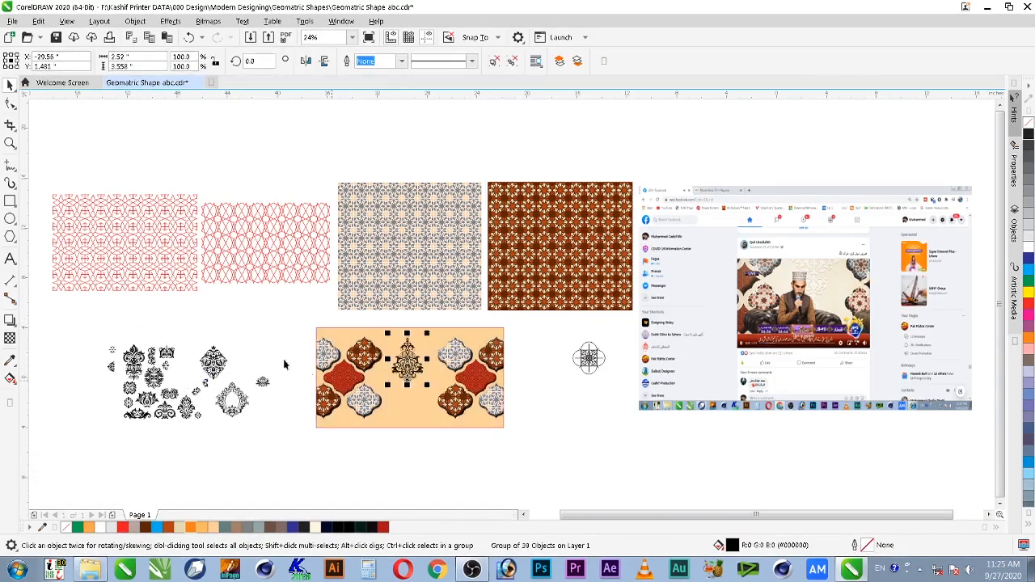
key("F2")
left_click_drag(285, 309, 534, 469)
left_click_drag(549, 292, 608, 370)
left_click(553, 382, "shift")
key("c")
left_click(560, 331)
Adjust the enlarged damask ornament's vertical position in the gap between the two mosaic clusters.
left_click_drag(560, 330, 560, 316)
left_click(549, 373, "shift")
key("F2")
left_click_drag(275, 136, 711, 404)
left_click_drag(607, 274, 607, 288)
left_click(607, 440, "shift")
left_click(609, 441, "shift")
key("F3")
key("F2")
left_click_drag(310, 154, 731, 454)
Delete the leftover black damask ornaments beside the peach rectangle.
key("F4")
left_click_drag(294, 311, 62, 464)
key("Delete")
Check the ornament color in the reference photo and fill the central damask ornament with white.
key("F2")
left_click_drag(326, 314, 344, 316)
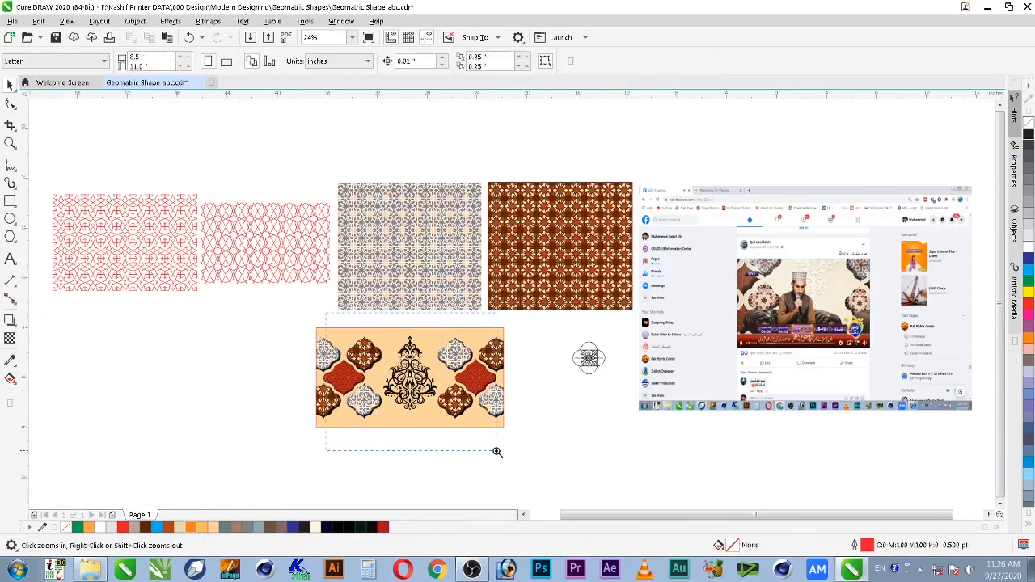
left_click_drag(744, 232, 883, 342)
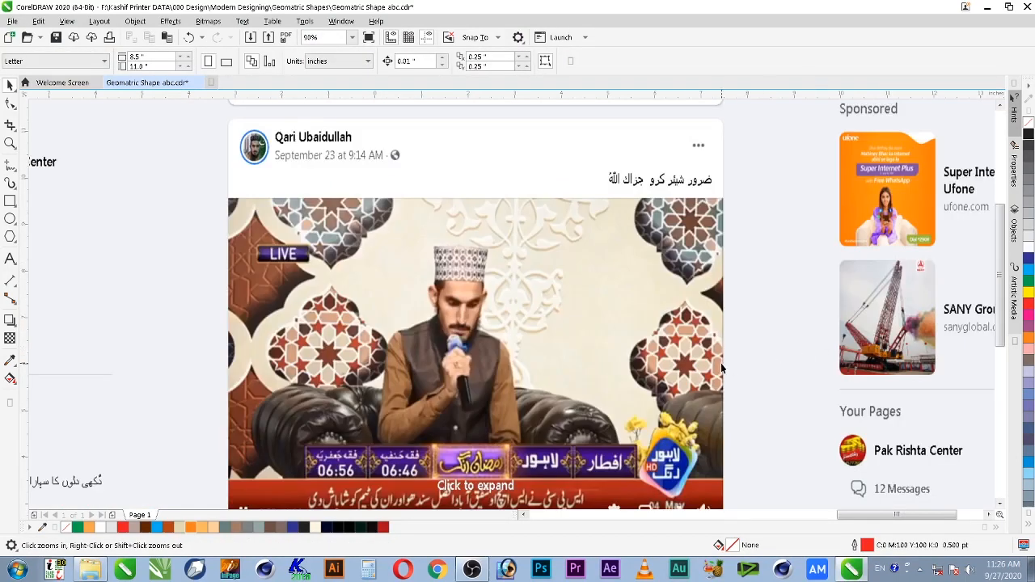
key("F4")
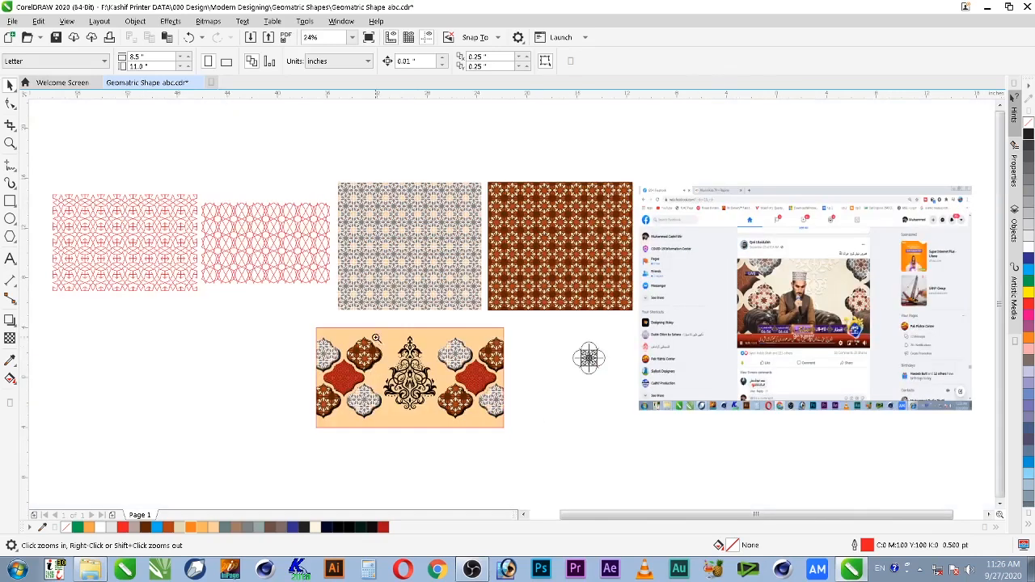
left_click_drag(376, 338, 445, 420)
key("space")
left_click(587, 364)
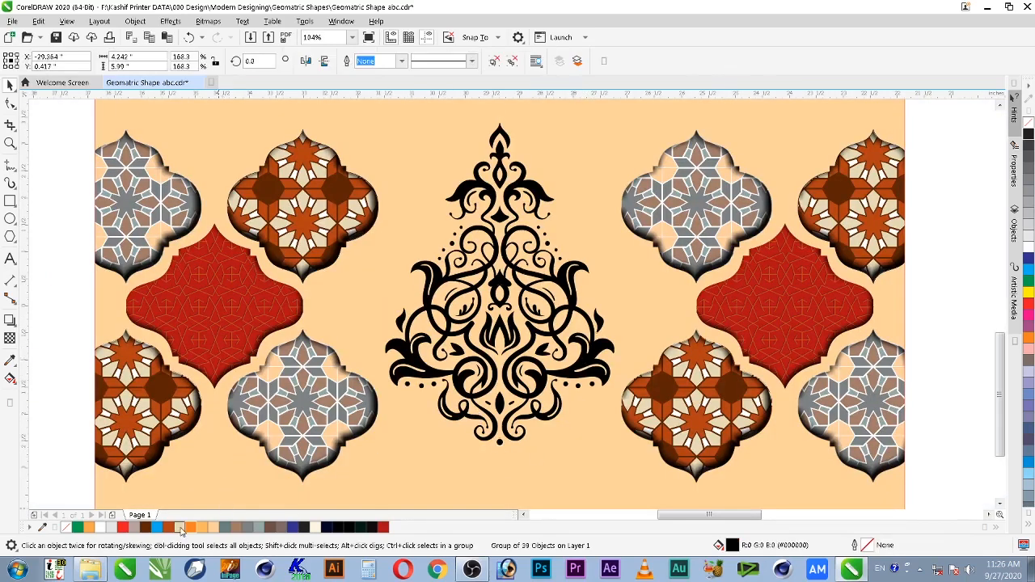
left_click(202, 528)
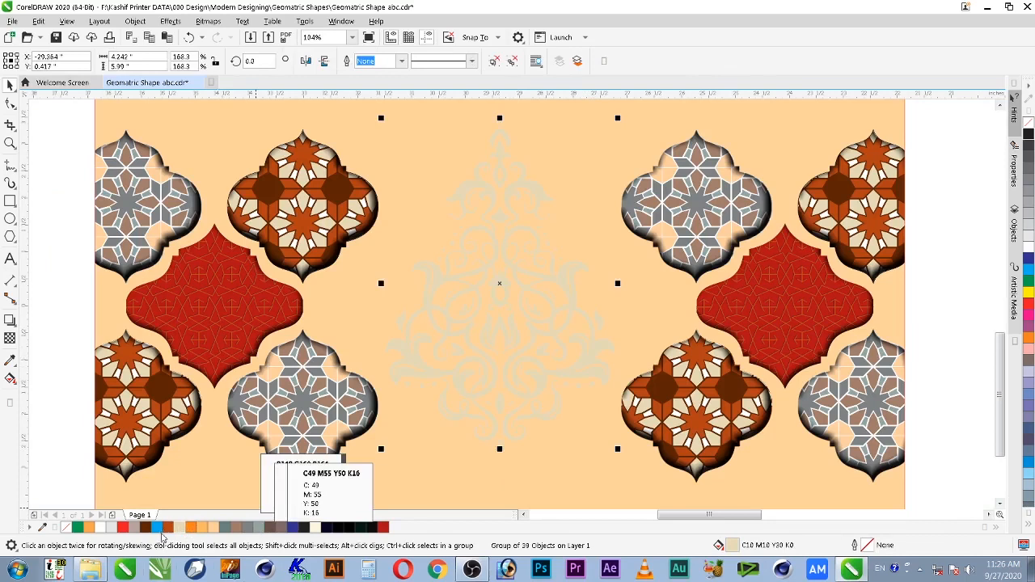
left_click(210, 527)
left_click(203, 527)
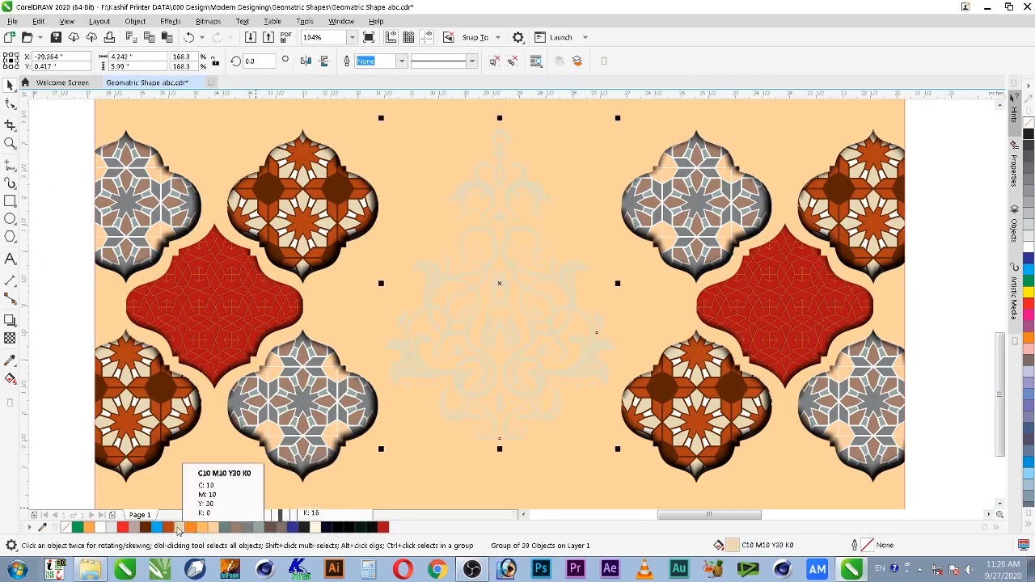
left_click(101, 528)
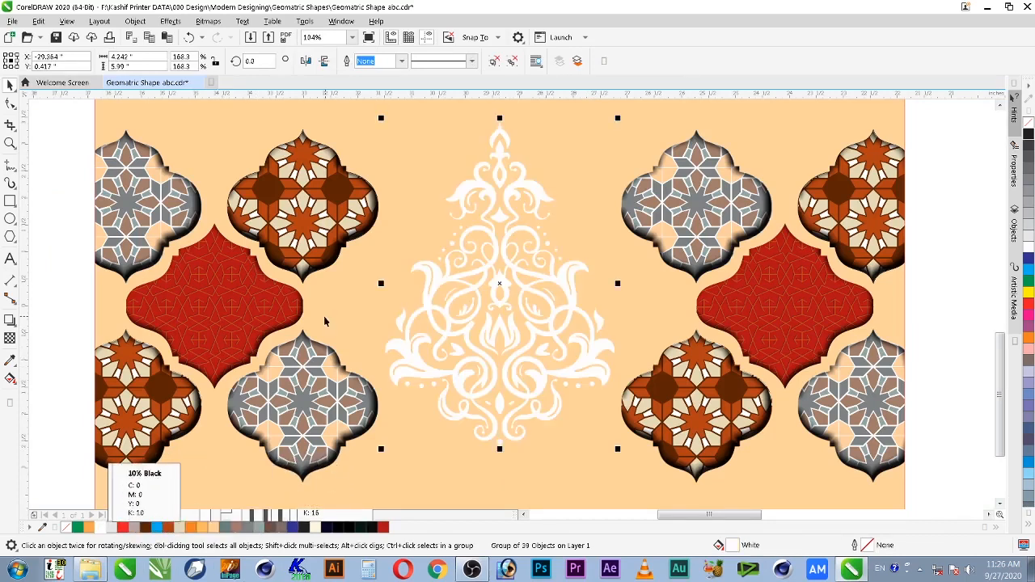
Ungroup the white damask ornament and combine its pieces into a single curve.
left_click(10, 320)
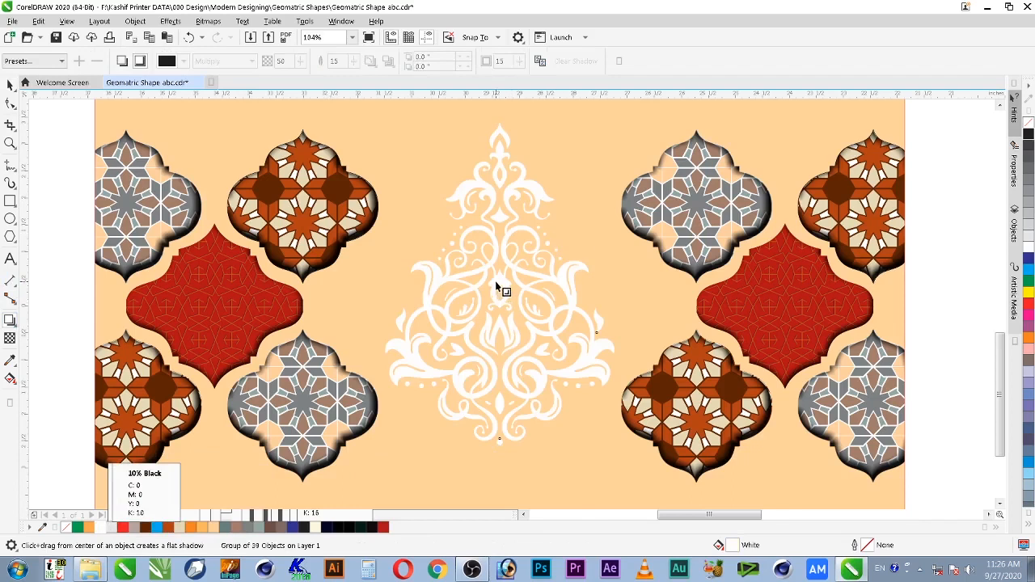
key("space")
key("ctrl+u")
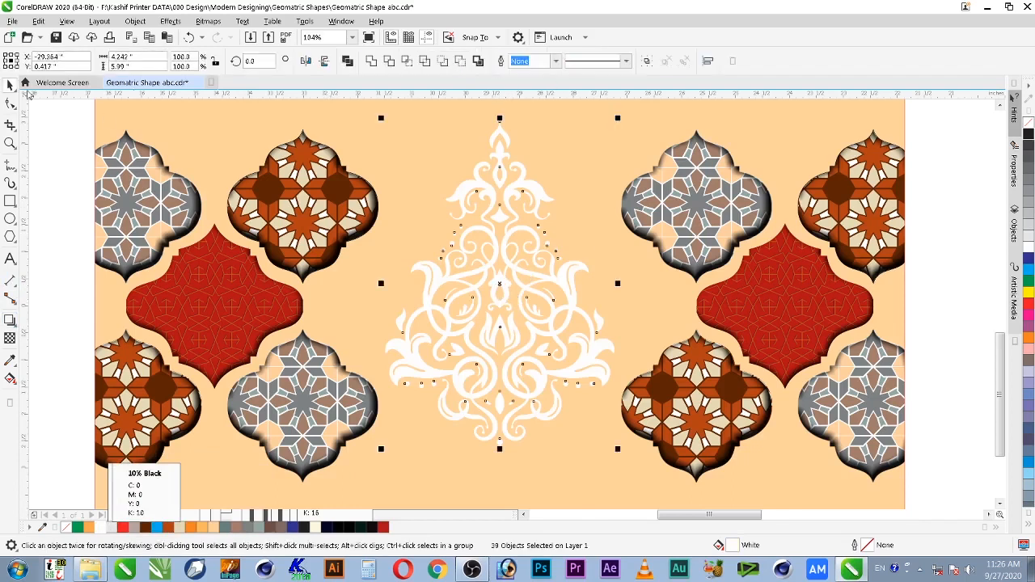
left_click(348, 62)
Try to give the combined white ornament an inner shadow.
key("space")
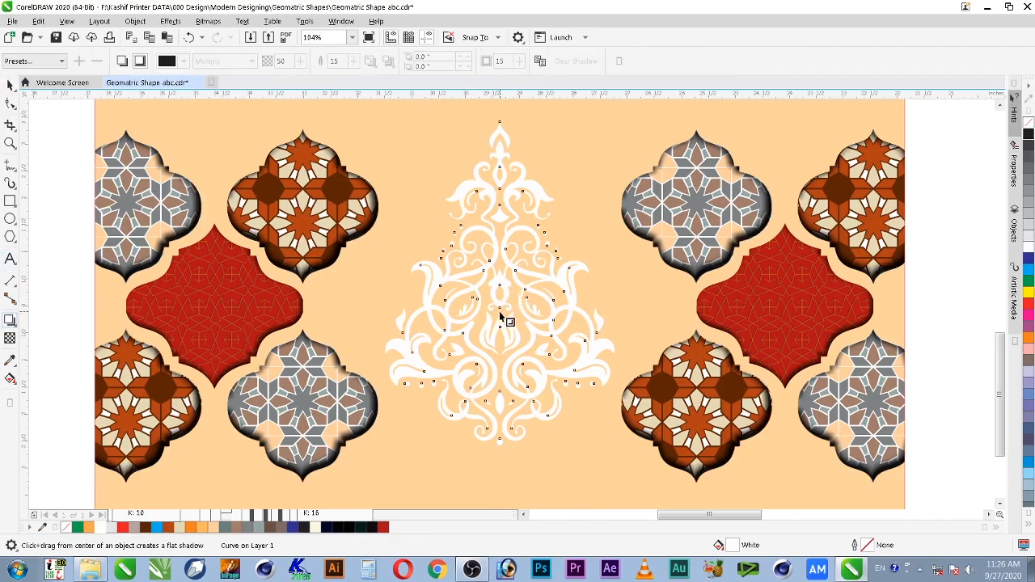
left_click_drag(501, 307, 514, 318)
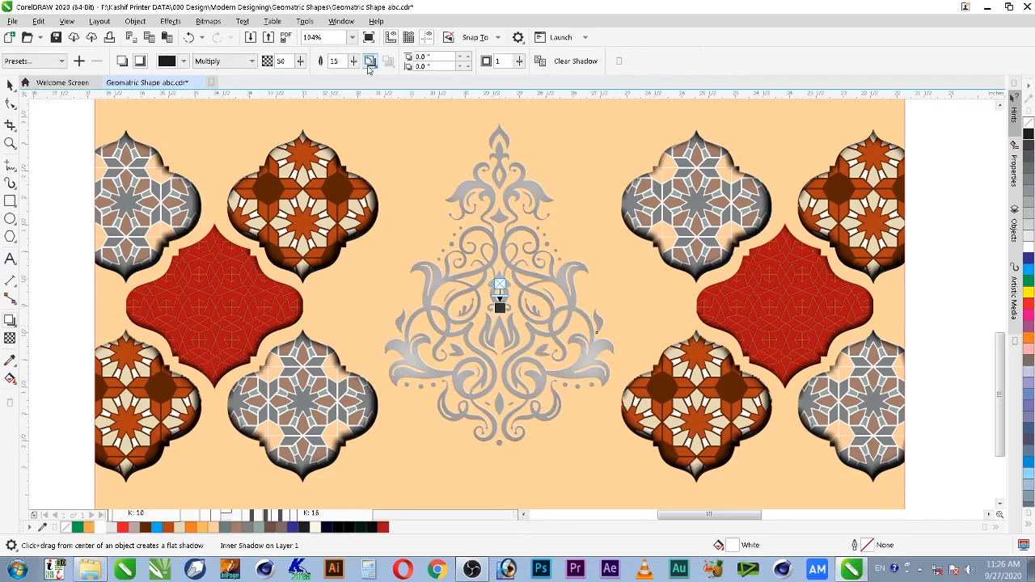
key("ctrl+z")
key("space")
Place a copy of the white ornament left of the rectangle with no fill and a black outline.
left_click_drag(569, 285, 141, 305)
right_click(413, 285)
right_click(1029, 135)
left_click(1029, 123)
scroll(378, 301, "down", 1)
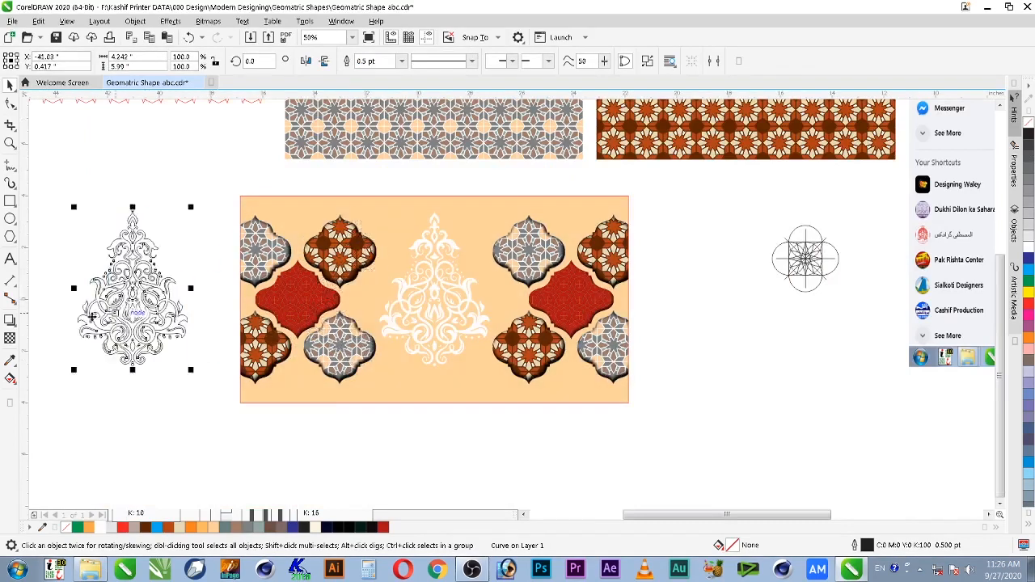
Add a drop shadow to the outlined ornament copy with feathering 2 and the Average feather direction.
key("F2")
left_click_drag(217, 232, 76, 356)
left_click(10, 321)
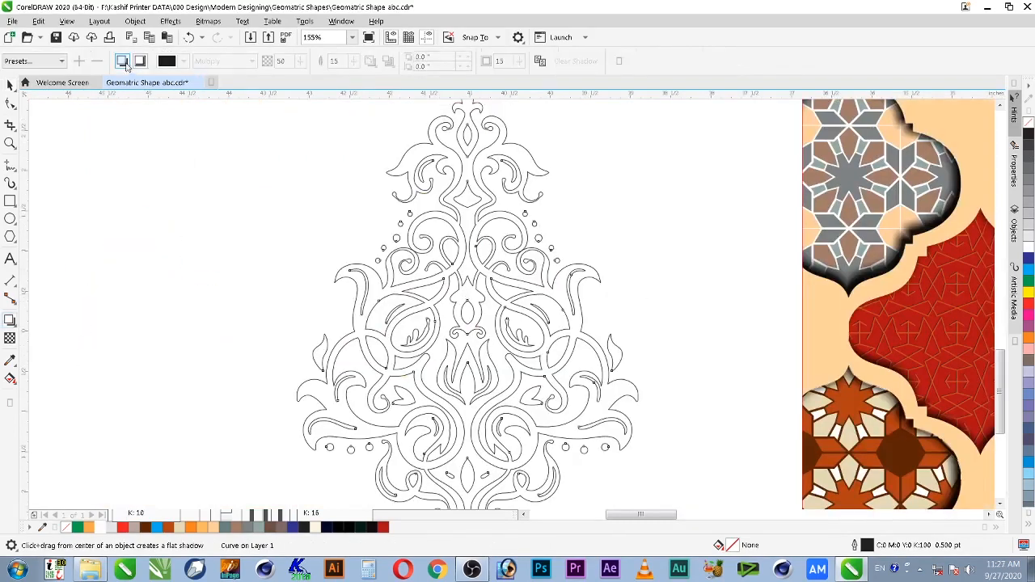
left_click_drag(467, 297, 638, 297)
type("3")
key("Tab")
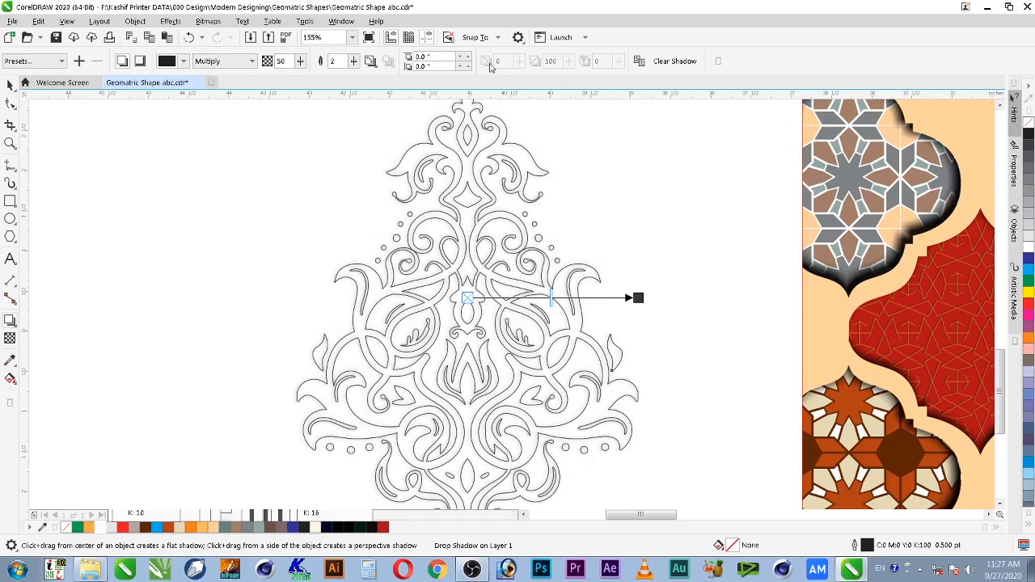
left_click(370, 61)
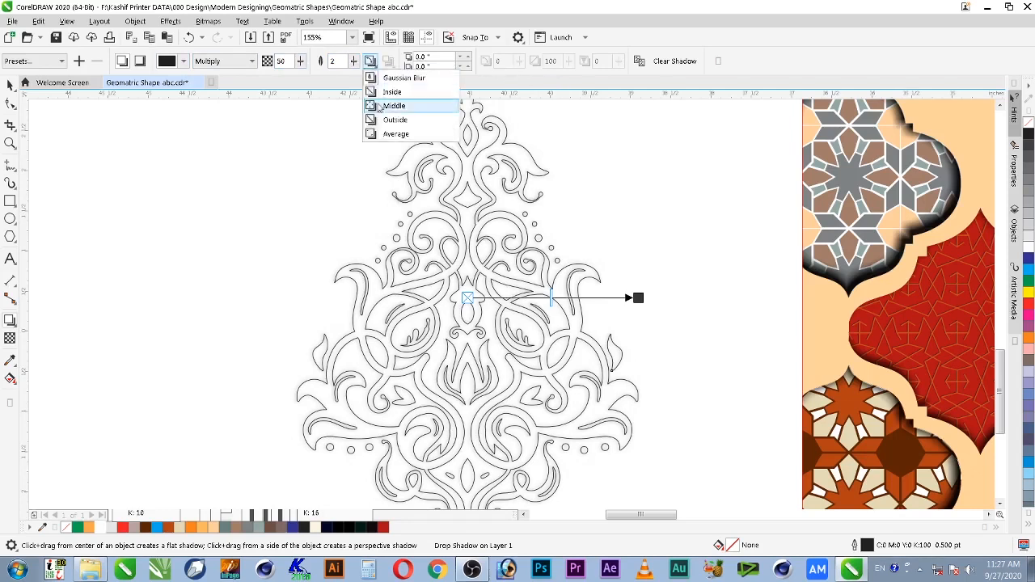
left_click(426, 131)
Break the drop shadow apart from the outlined ornament and move the shadow to its left.
left_click(10, 84)
right_click(561, 217)
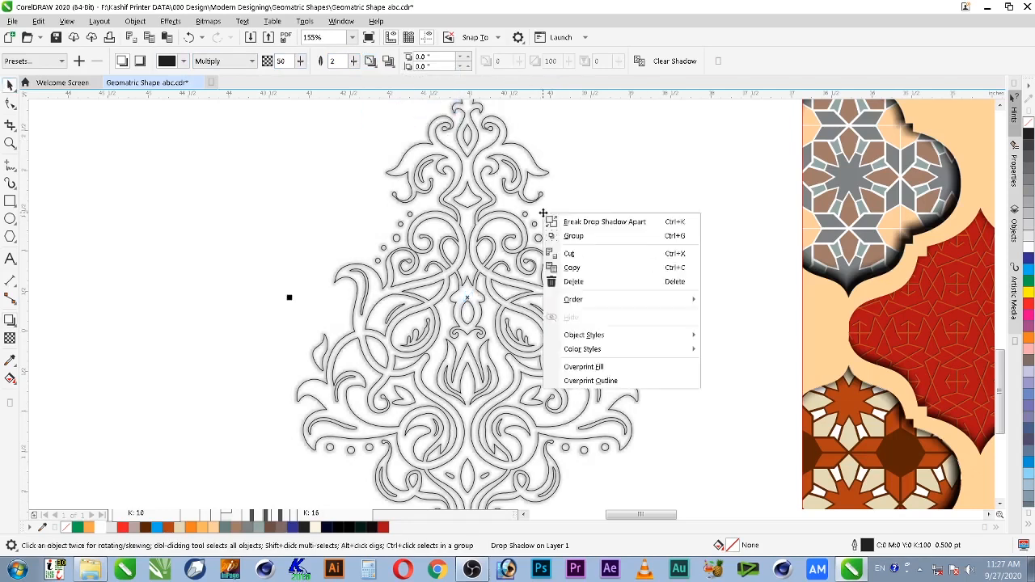
left_click(581, 225)
left_click(659, 232)
left_click_drag(578, 216, 332, 216)
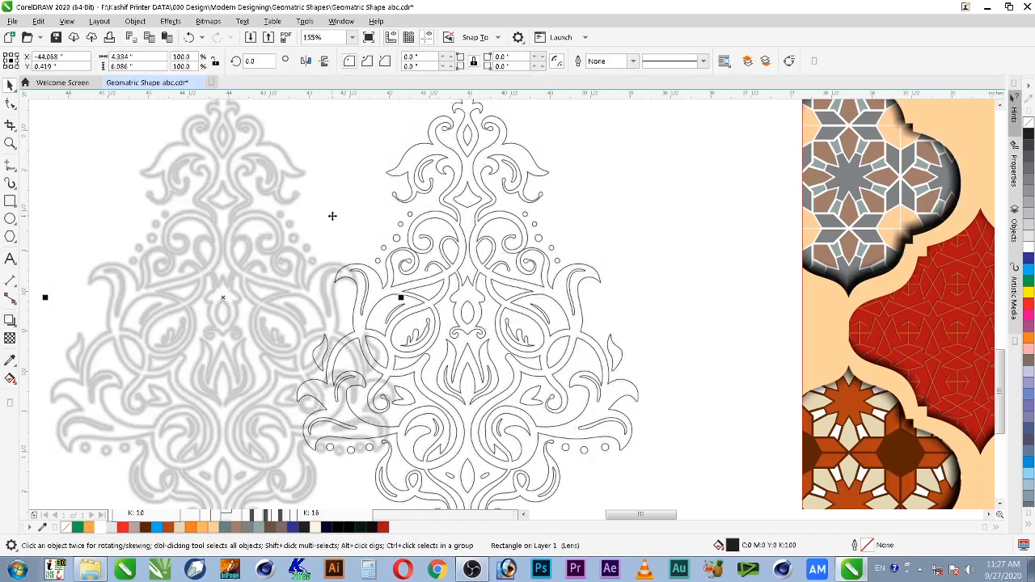
Center the separated shadow horizontally and vertically on the white ornament in the peach rectangle.
key("F4")
left_click(419, 355, "shift")
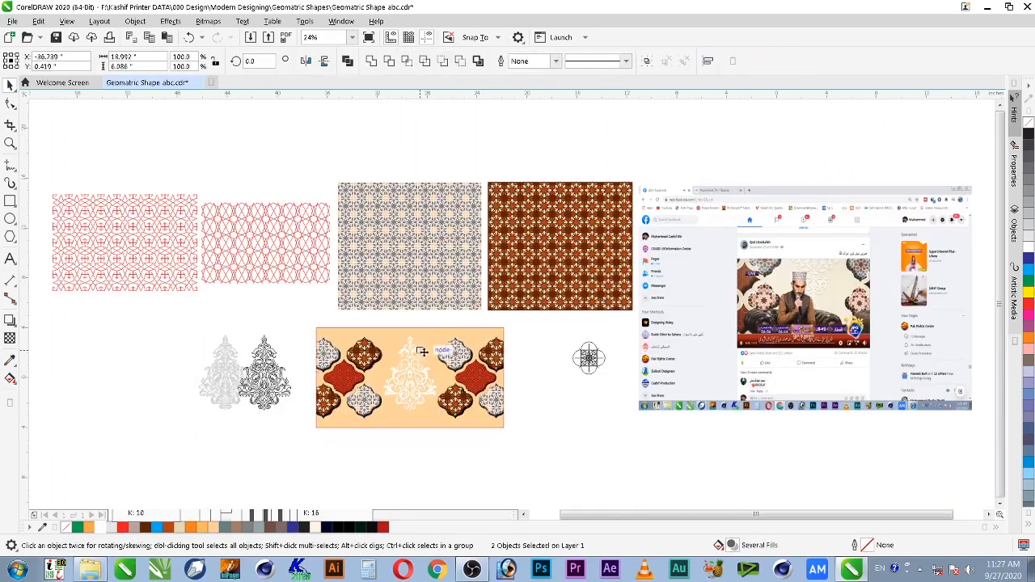
key("c")
key("e")
left_click(467, 323)
Shift the shadow slightly upward over the white ornament to a Y position of 0.427 inches for a raised relief look.
key("F2")
left_click(464, 322)
left_click_drag(464, 322, 379, 396)
key("F2")
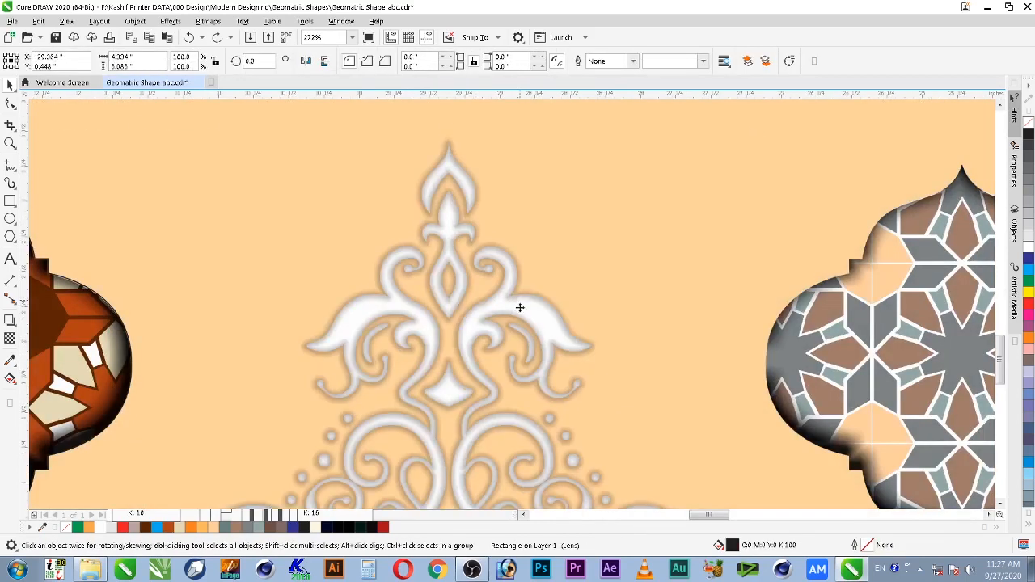
left_click(523, 322)
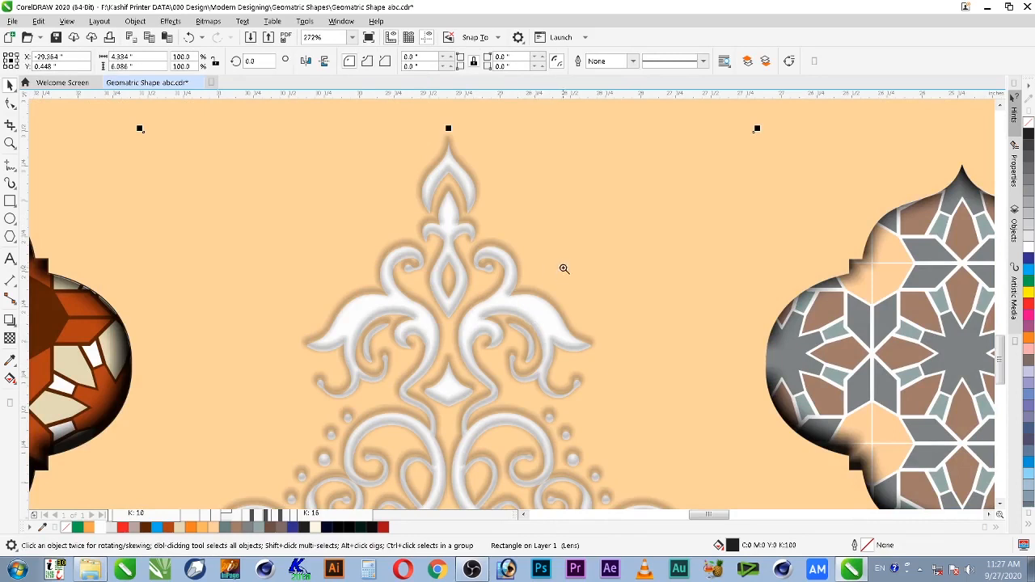
left_click_drag(564, 269, 464, 388)
left_click_drag(523, 256, 526, 266)
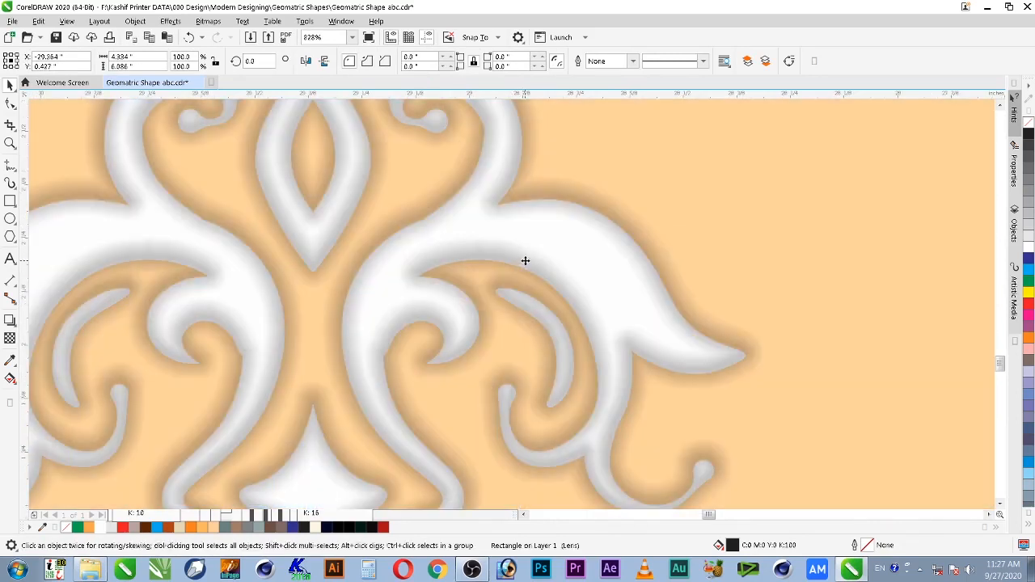
scroll(522, 414, "down", 2)
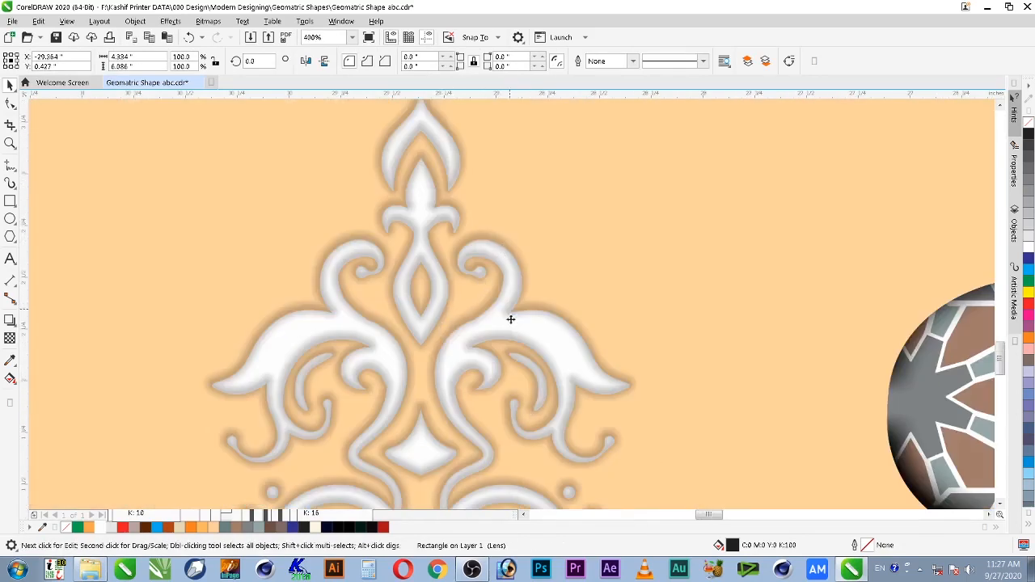
Recolor the ornament's shadow to C0 M30 Y70 K0 and group it with the other shadow on the same ornament.
left_click(206, 530)
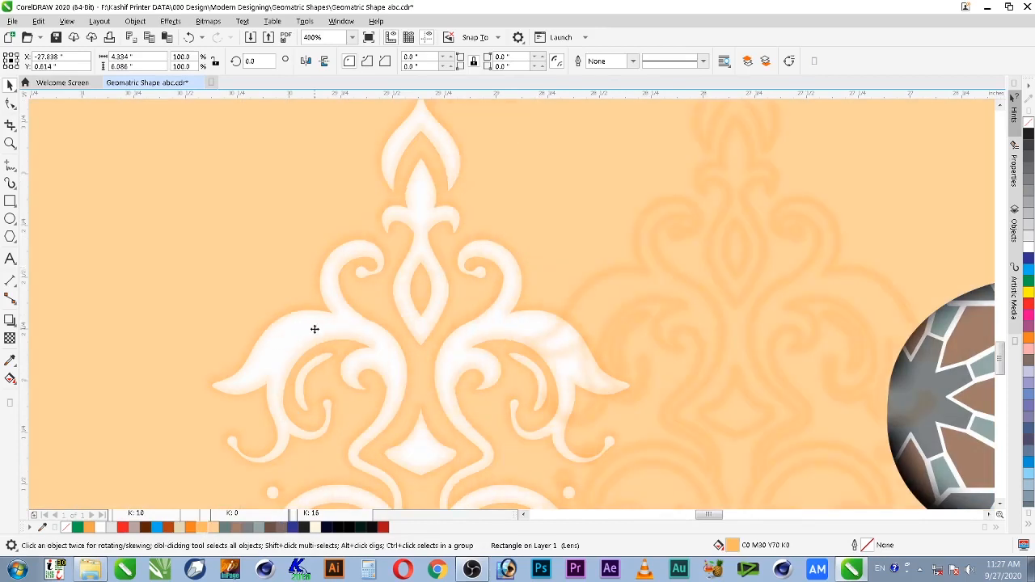
left_click(215, 389, "shift")
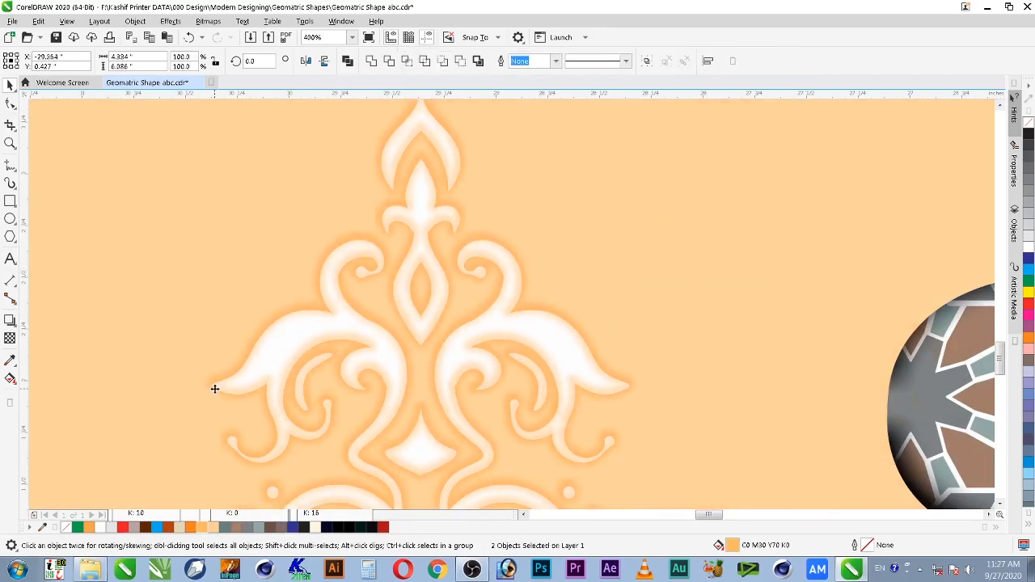
right_click(551, 349)
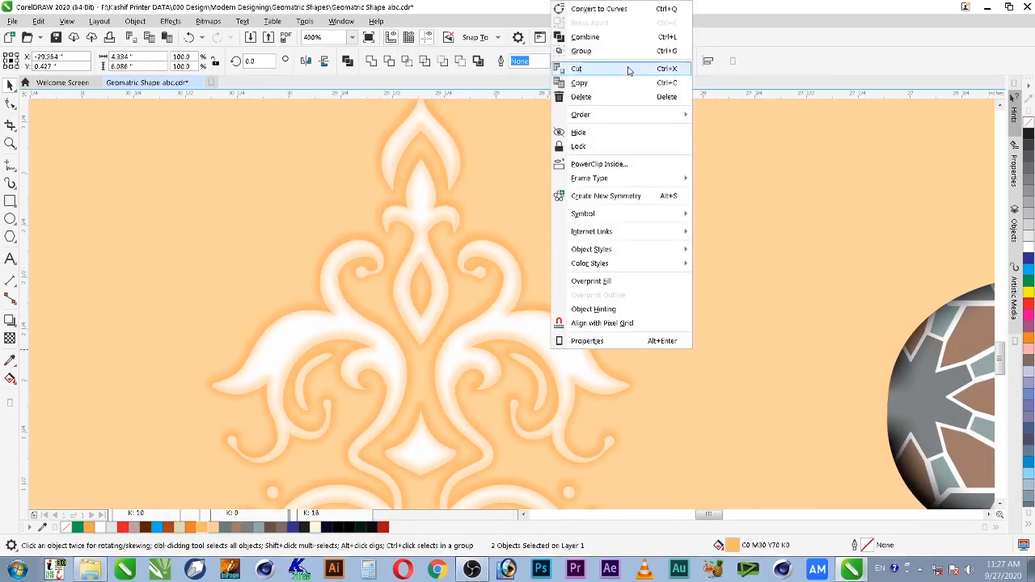
left_click(622, 47)
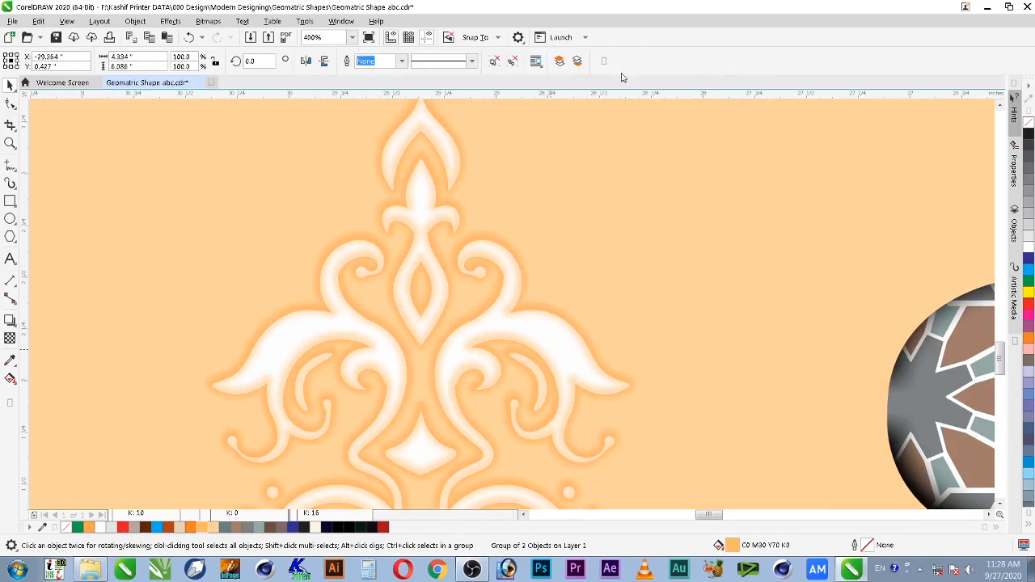
Send the grouped shadow back one level and PowerClip it inside the white ornament.
right_click(445, 161)
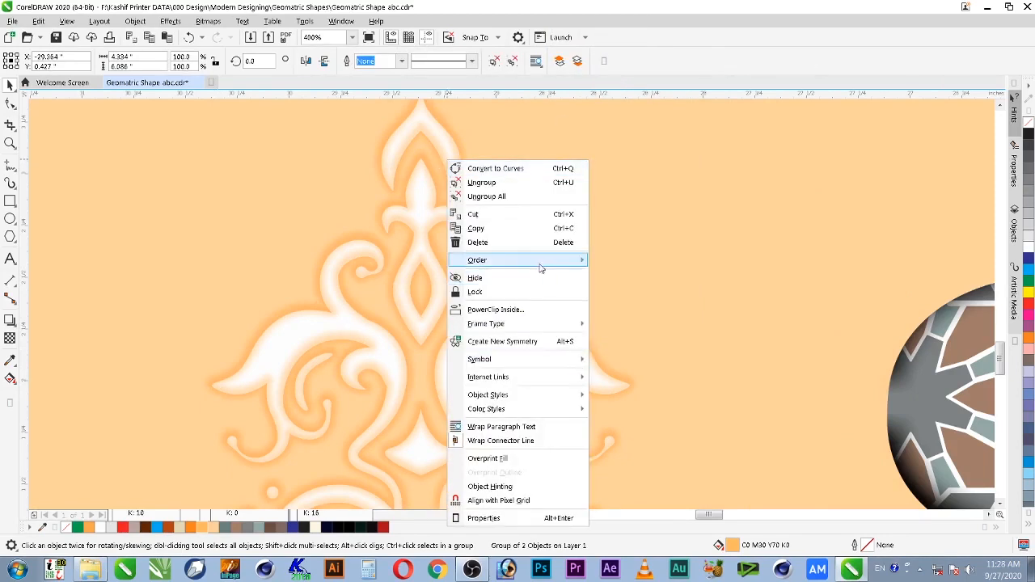
mouse_move(542, 261)
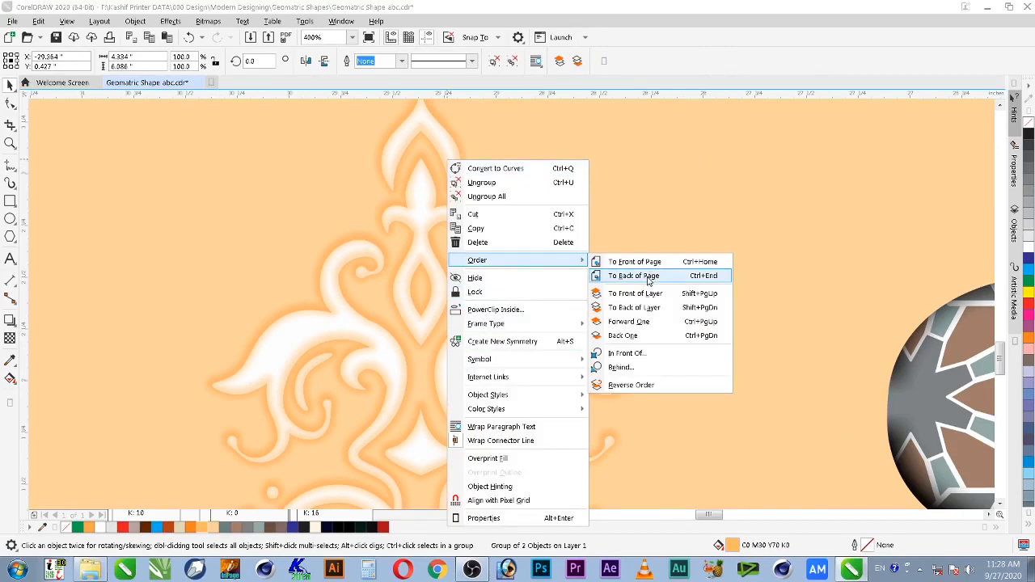
left_click(655, 336)
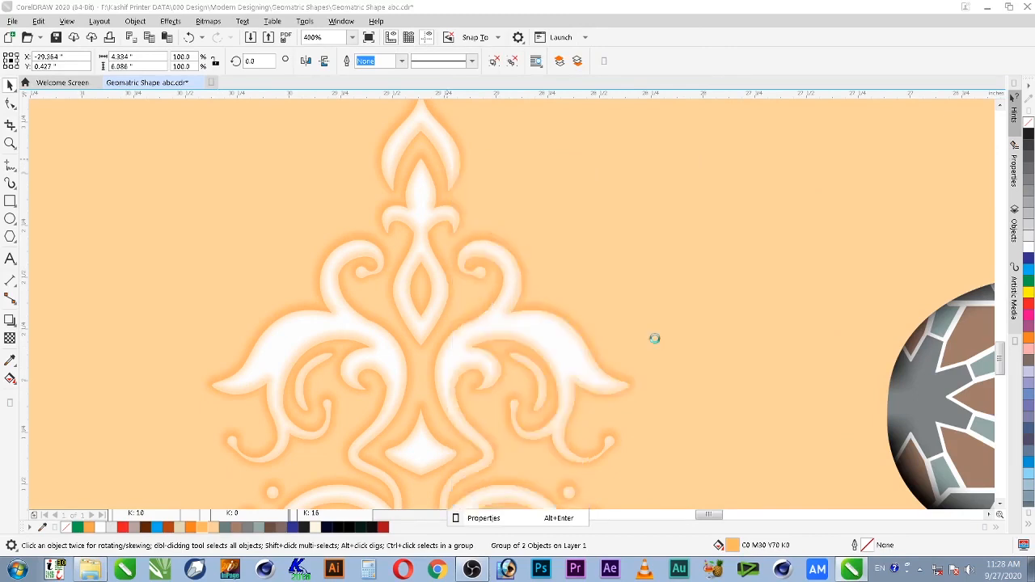
right_click(469, 179)
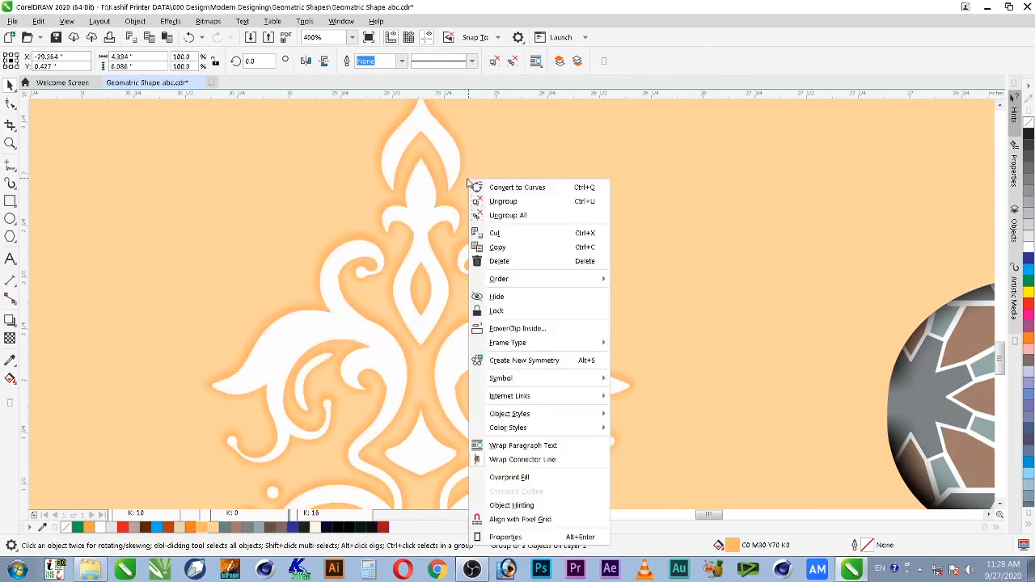
left_click(530, 329)
left_click(419, 219)
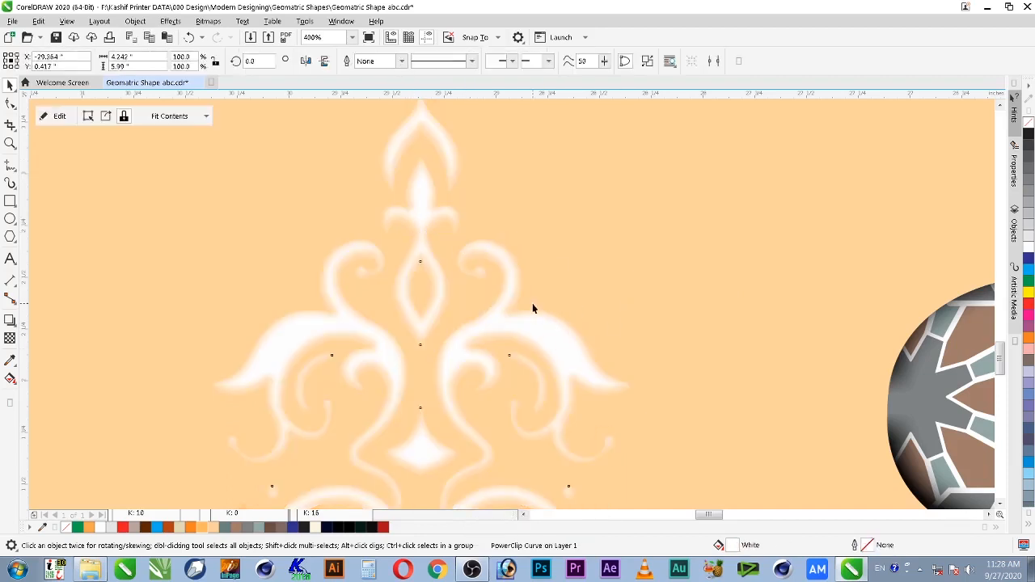
Duplicate the clipped ornament to its left and extract the grouped shadow from the copy.
key("F4")
key("F2")
left_click_drag(364, 326, 453, 419)
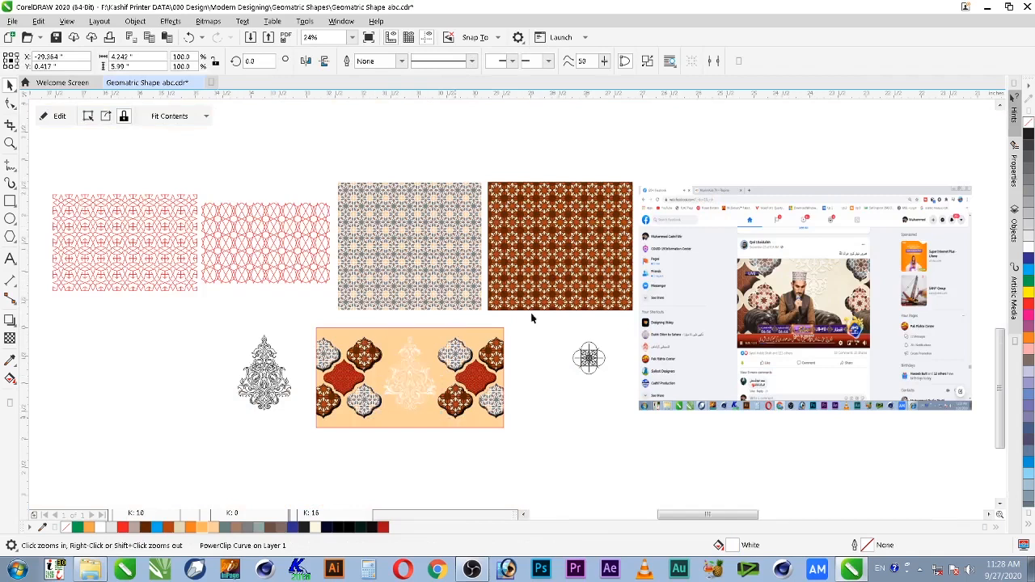
left_click_drag(543, 215, 368, 215)
right_click(375, 216)
left_click(422, 173)
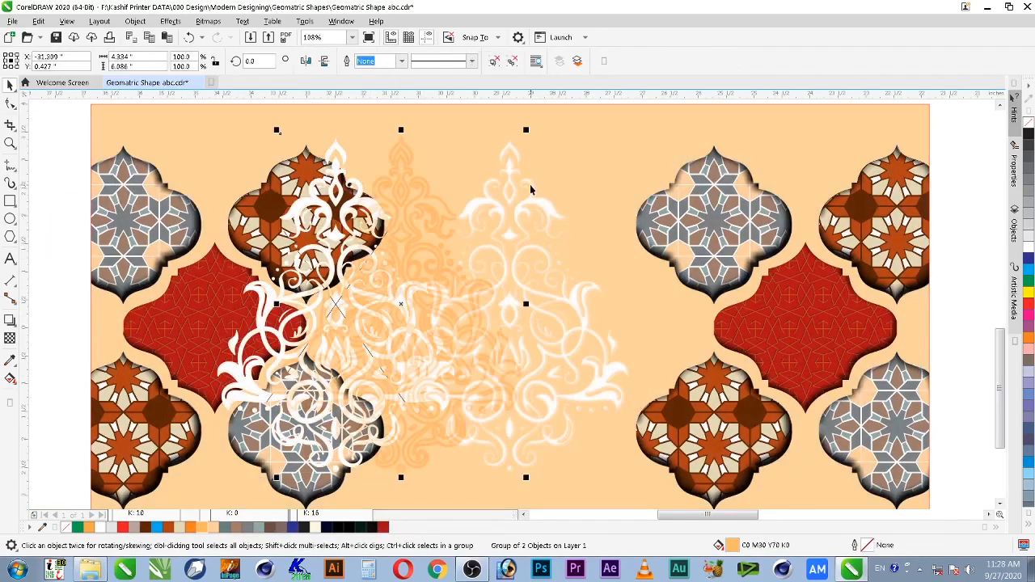
Center the extracted shadow horizontally on the original ornament and delete the leftover white ornament copy.
left_click(541, 204, "shift")
key("c")
left_click(406, 203)
left_click(376, 224)
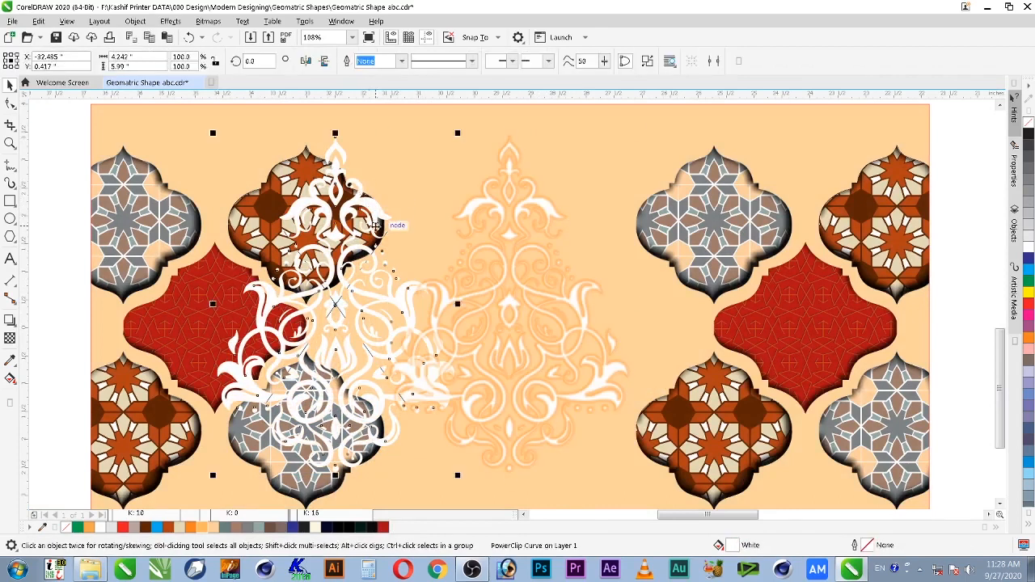
key("Delete")
Shift the grouped shadow slightly down over the ornament to a Y position of 0.396 inches.
left_click(547, 206)
scroll(547, 203, "up", 3)
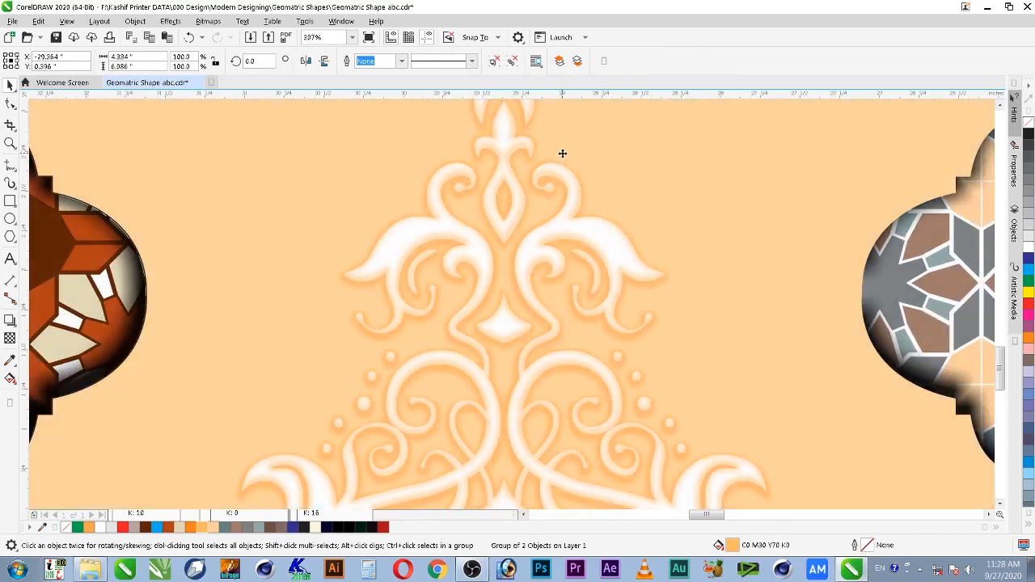
key("Escape")
Change the white ornament's fill to the light cream color C0 M8 Y16 K0.
scroll(687, 344, "down", 3)
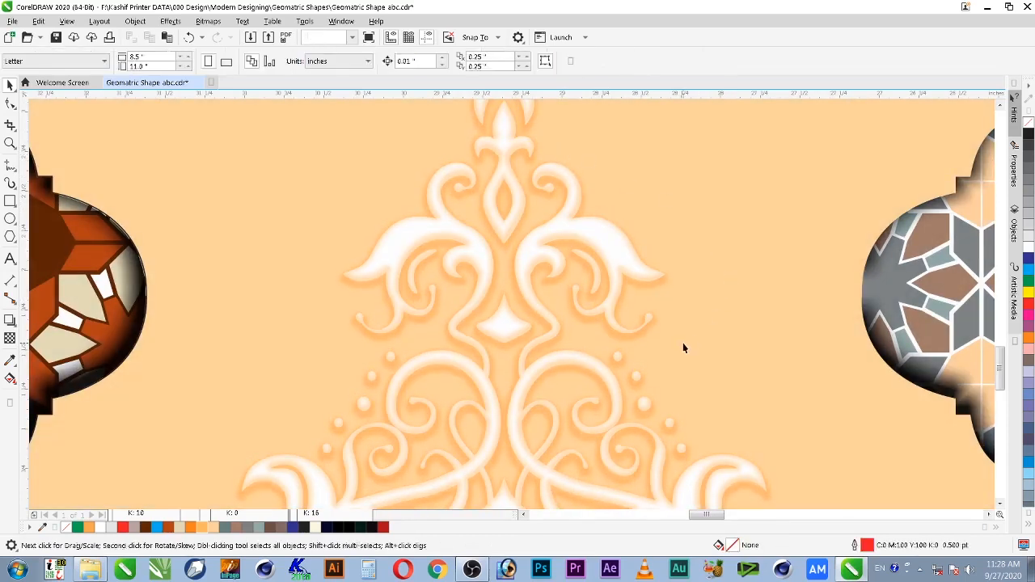
scroll(700, 389, "down", 4)
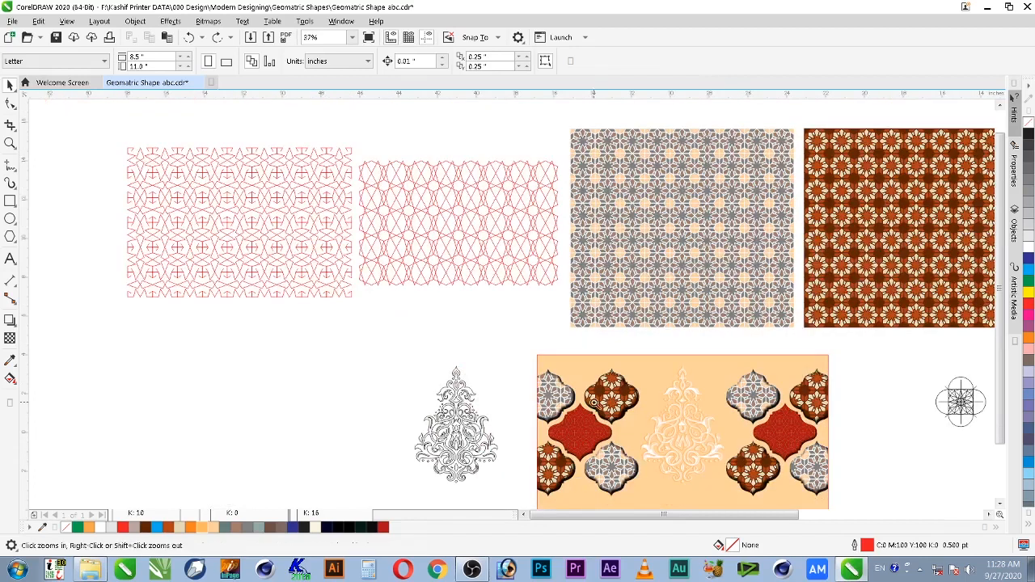
scroll(526, 502, "up", 2)
left_click_drag(690, 324, 742, 155)
key("Escape")
left_click(700, 372)
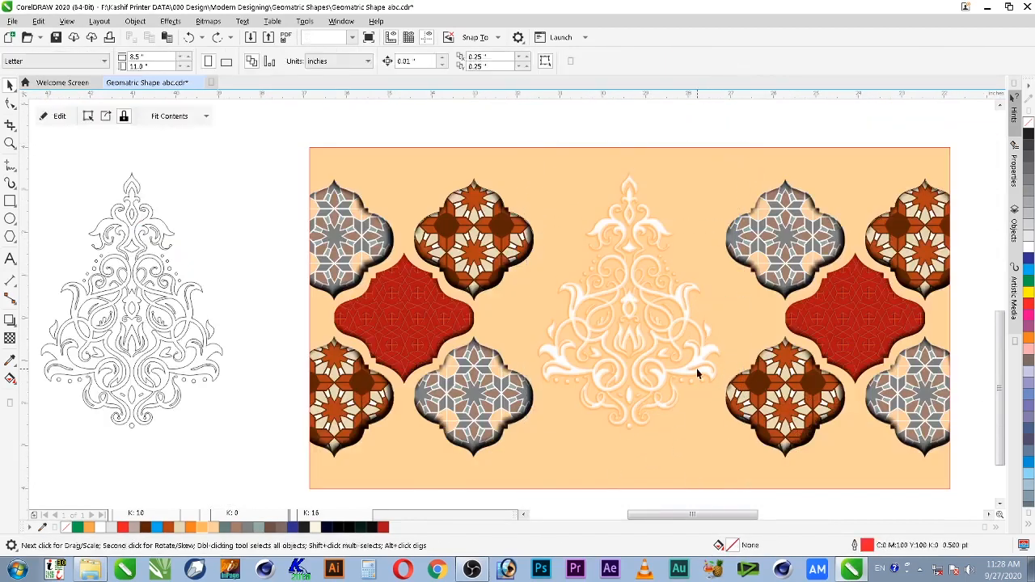
left_click(215, 527)
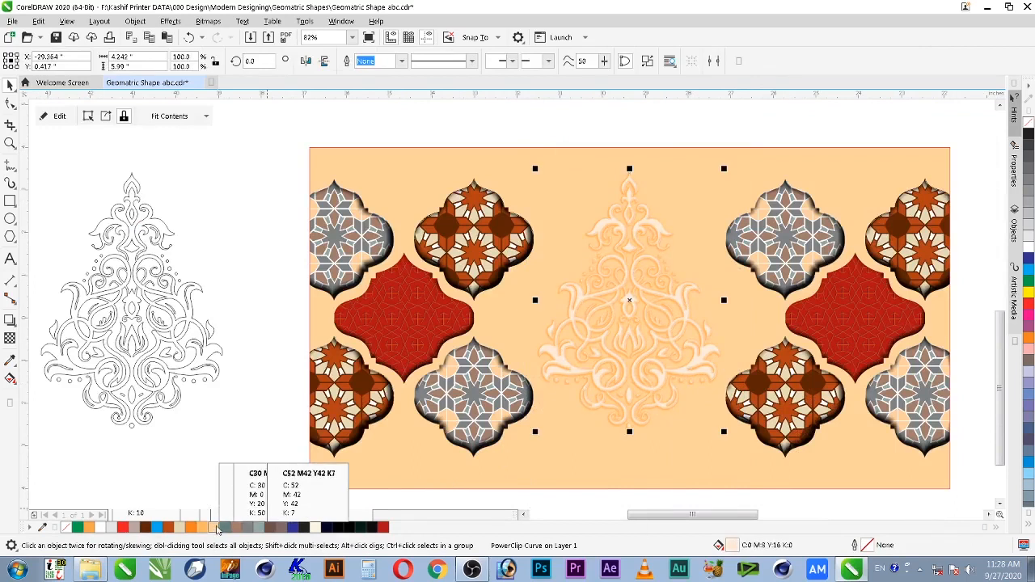
Examine the recolored ornament's relief effect up close and against the whole backdrop.
left_click_drag(527, 121, 750, 483)
left_click(676, 458)
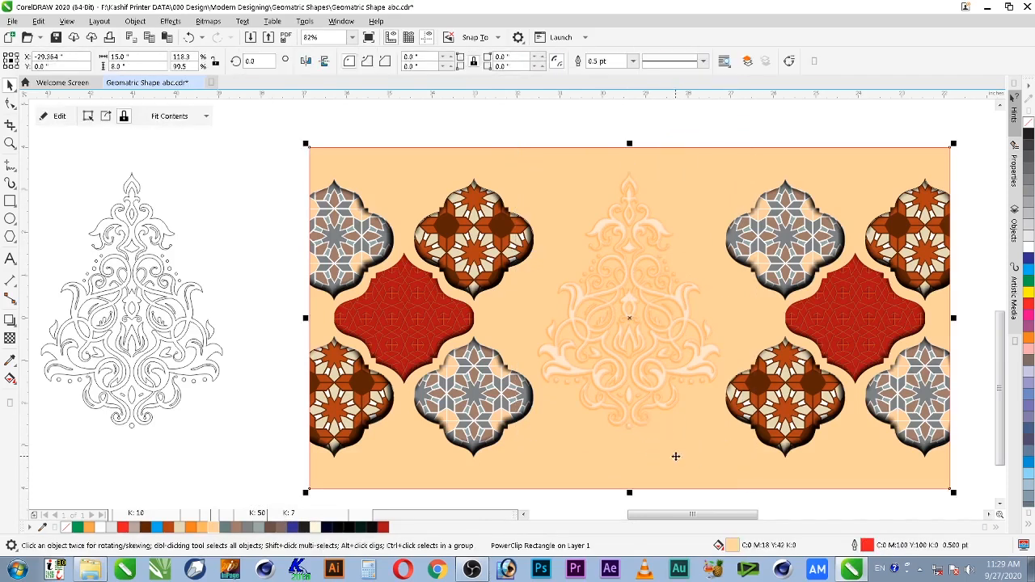
key("shift+F2")
key("Escape")
key("F2")
left_click_drag(363, 163, 697, 406)
key("F2")
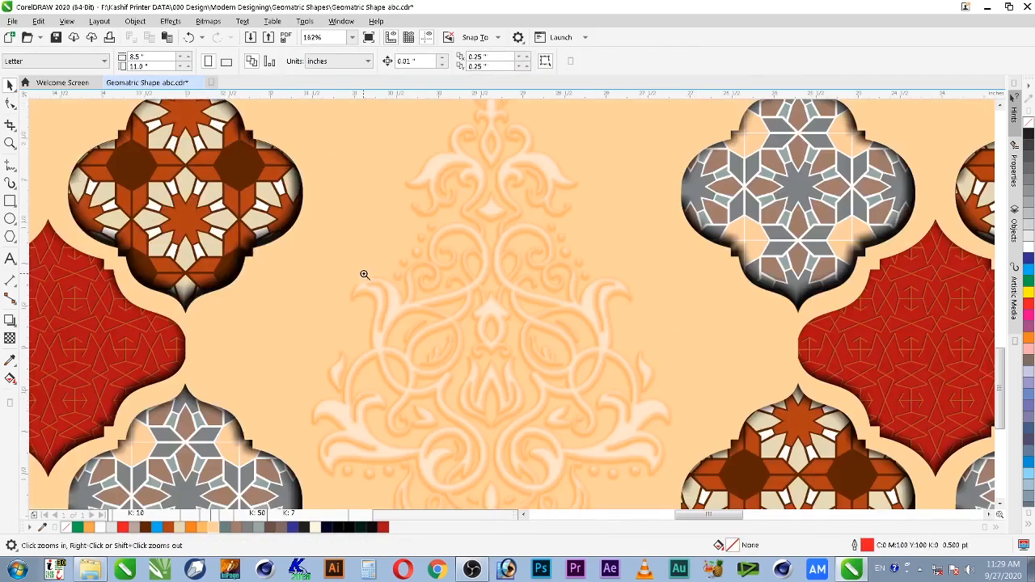
left_click_drag(364, 238, 679, 380)
key("F4")
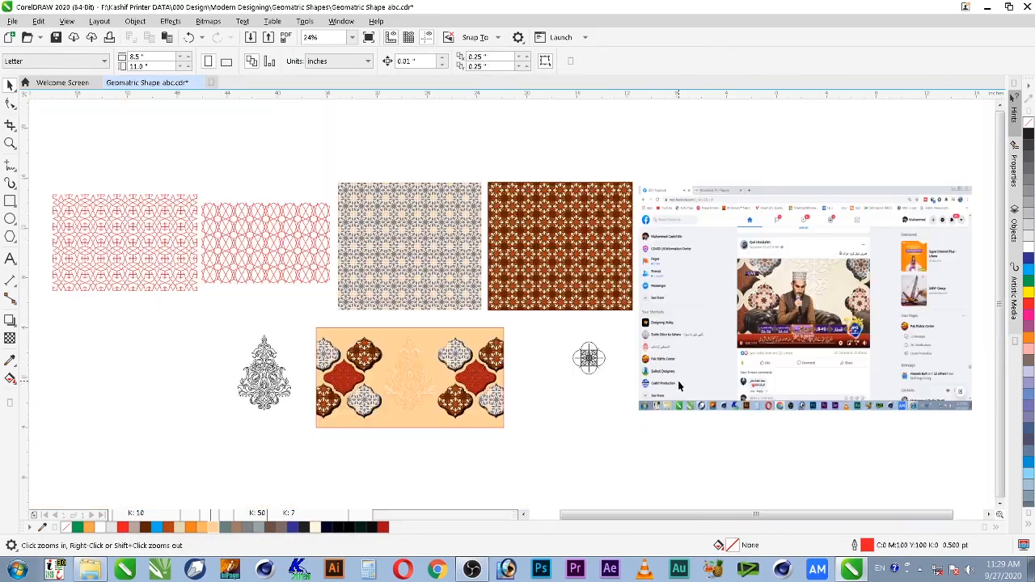
Remove the peach rectangle's outline and delete the black outlined ornament beside it.
left_click(488, 336)
key("shift+F2")
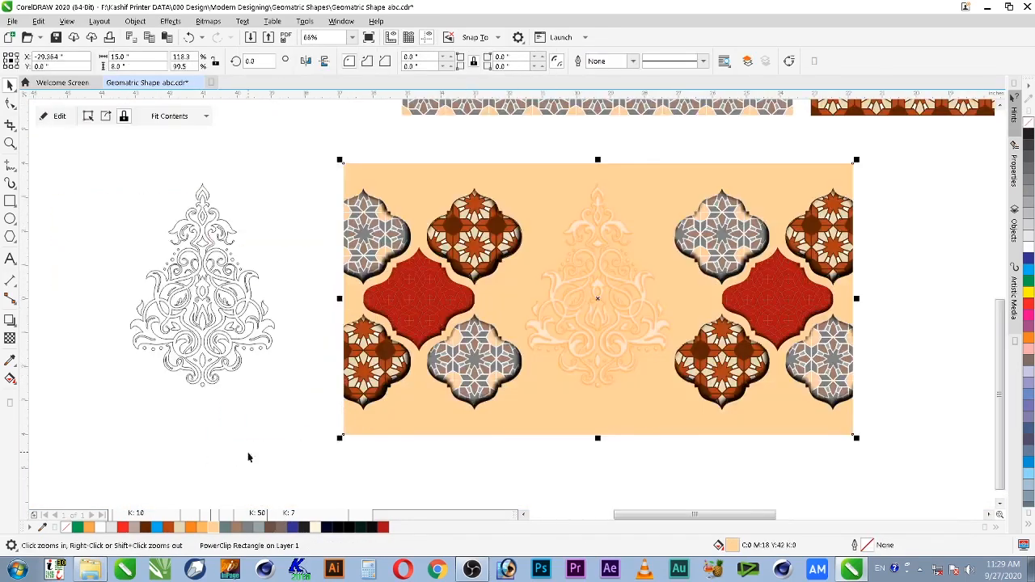
left_click(283, 347)
key("Delete")
Check the finished peach backdrop and save the drawing.
left_click(655, 424)
key("shift+F2")
key("Escape")
key("ctrl+s")
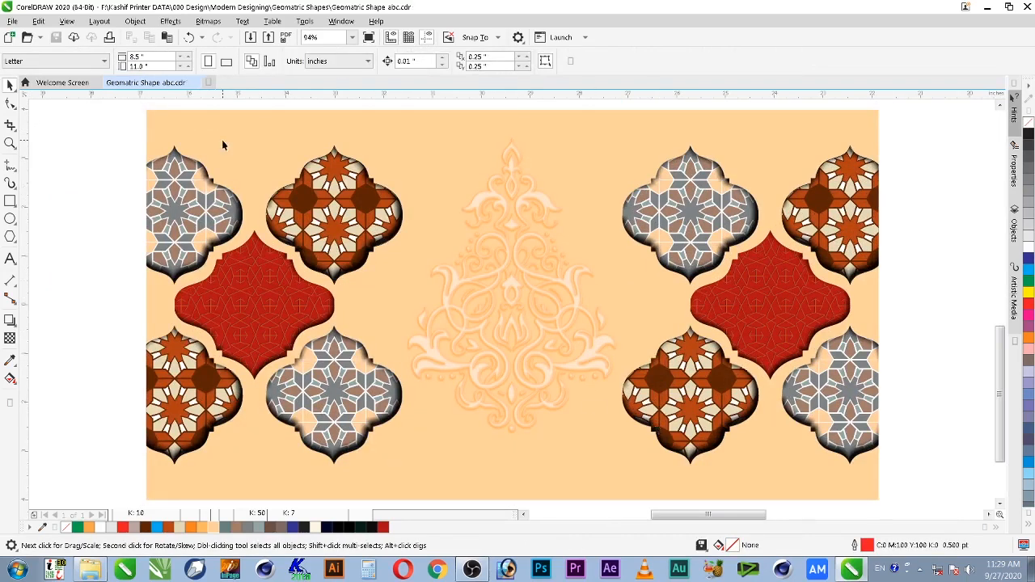
Copy the first red line pattern beside the peach rectangle and add a mirrored copy adjoining its left edge.
key("F4")
left_click(175, 225)
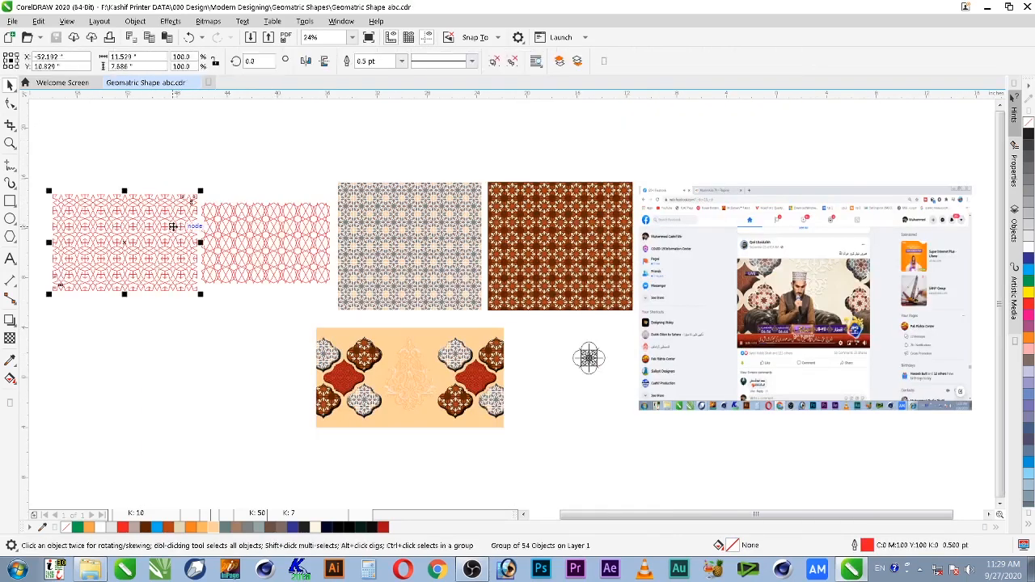
left_click_drag(173, 227, 283, 367)
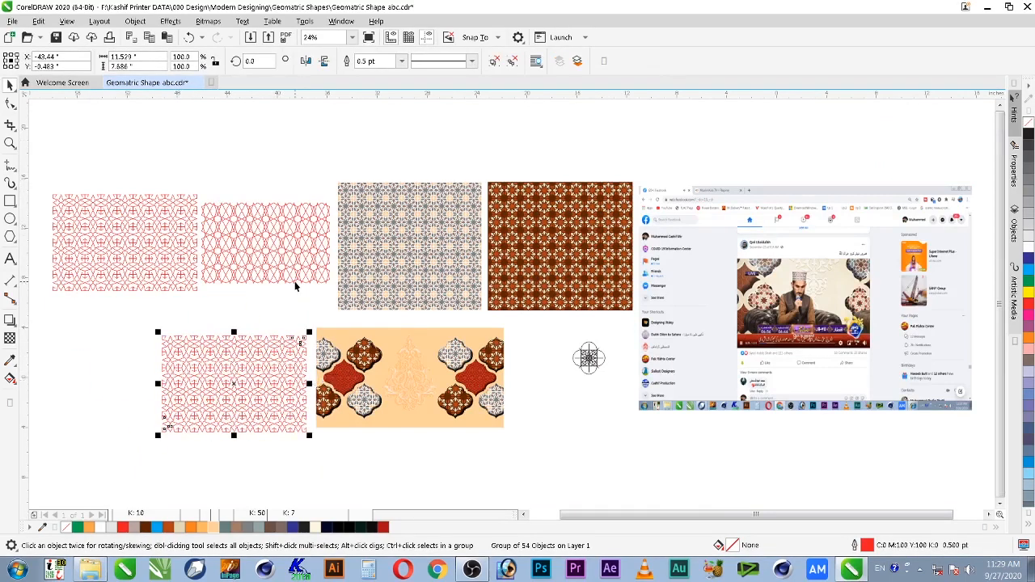
left_click_drag(310, 384, 163, 383)
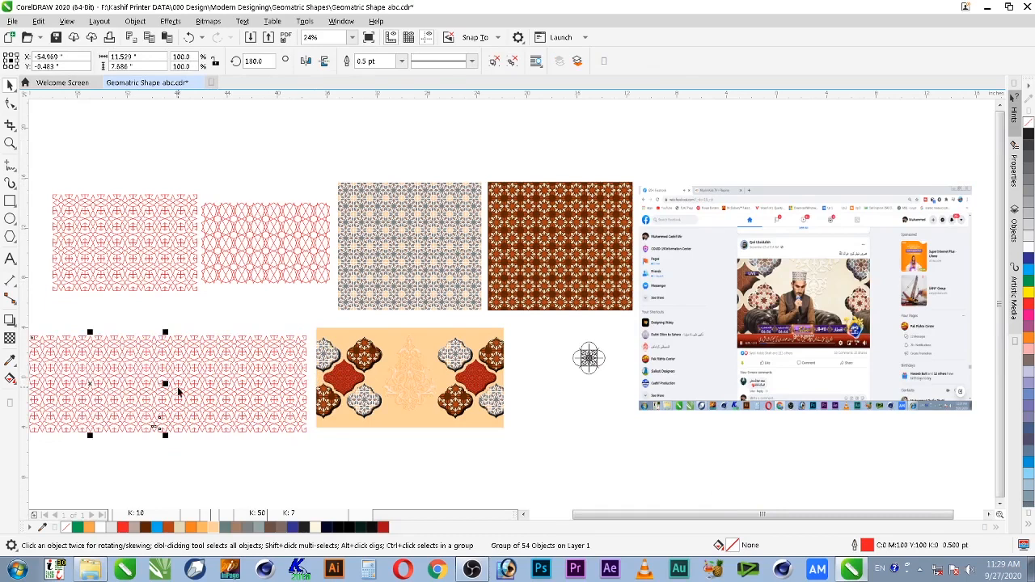
Ungroup the mirrored pattern and delete its surplus outer columns, leaving a combined line pattern about 15.4 inches wide.
key("ctrl+u")
key("F4")
key("F2")
left_click_drag(345, 326, 11, 463)
left_click_drag(142, 117, 395, 410)
key("Delete")
scroll(342, 183, "down", 2)
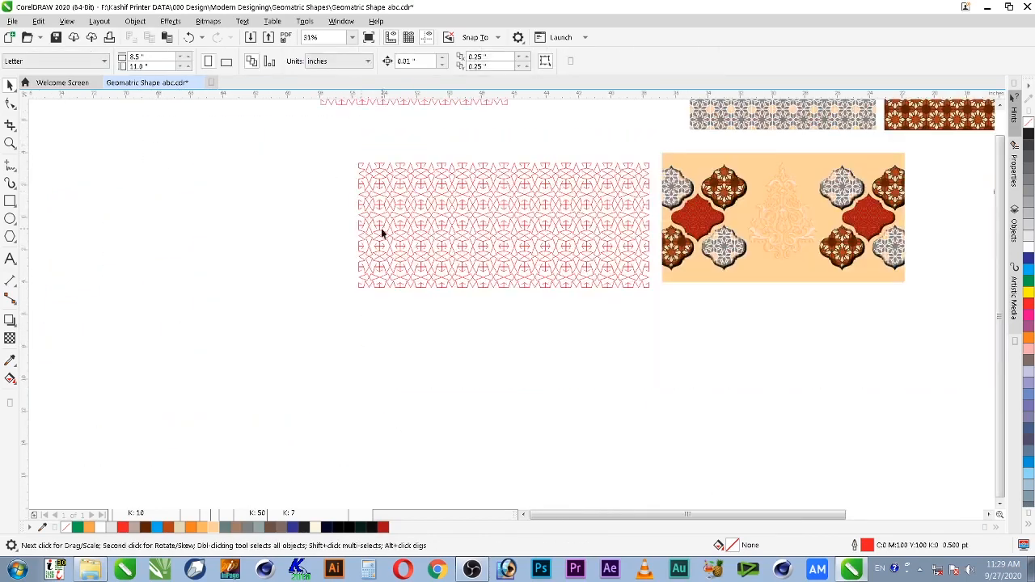
left_click_drag(316, 147, 413, 316)
key("Delete")
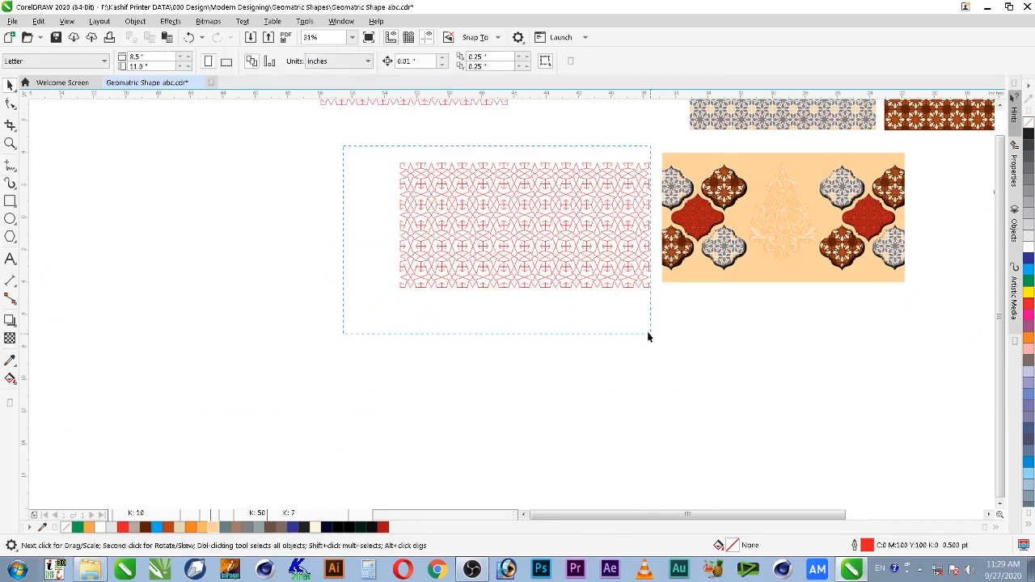
Group the remaining line pattern pieces and center them horizontally and vertically on the peach rectangle.
left_click_drag(648, 332, 666, 340)
right_click(584, 255)
left_click(624, 258)
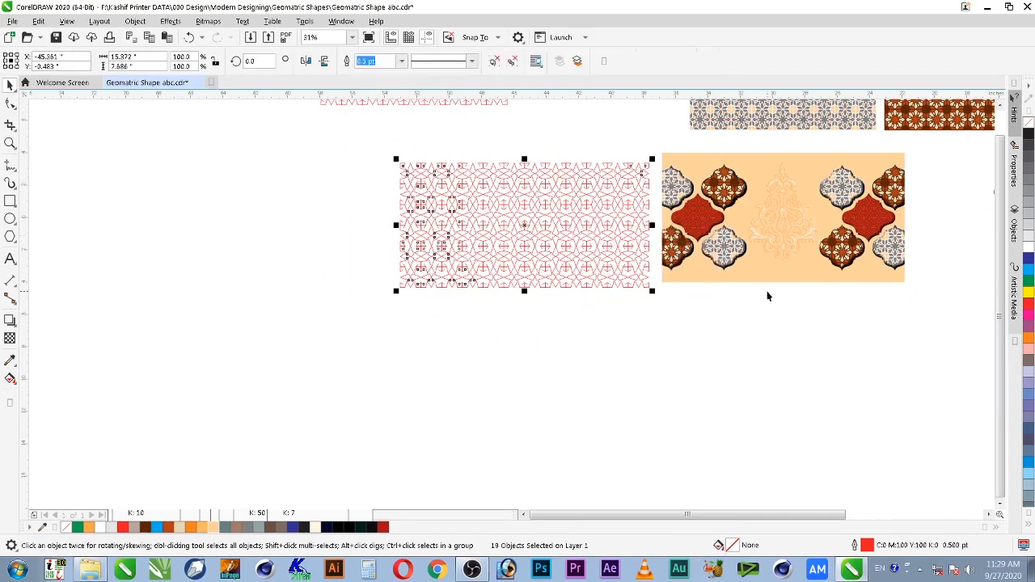
left_click(802, 275, "shift")
key("c")
key("e")
Enlarge the grouped line pattern from its center to about 16.25 by 8.12 inches to overlap the rectangle's edges.
left_click(637, 150)
key("F2")
left_click_drag(638, 149, 946, 316)
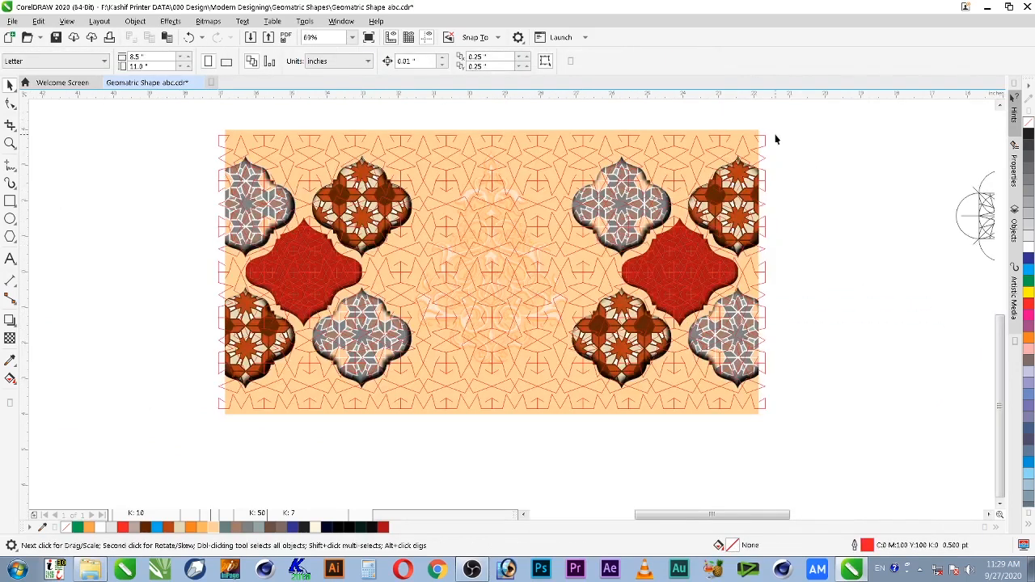
left_click(768, 134)
left_click_drag(769, 132, 784, 121)
key("F2")
left_click_drag(890, 133, 224, 245)
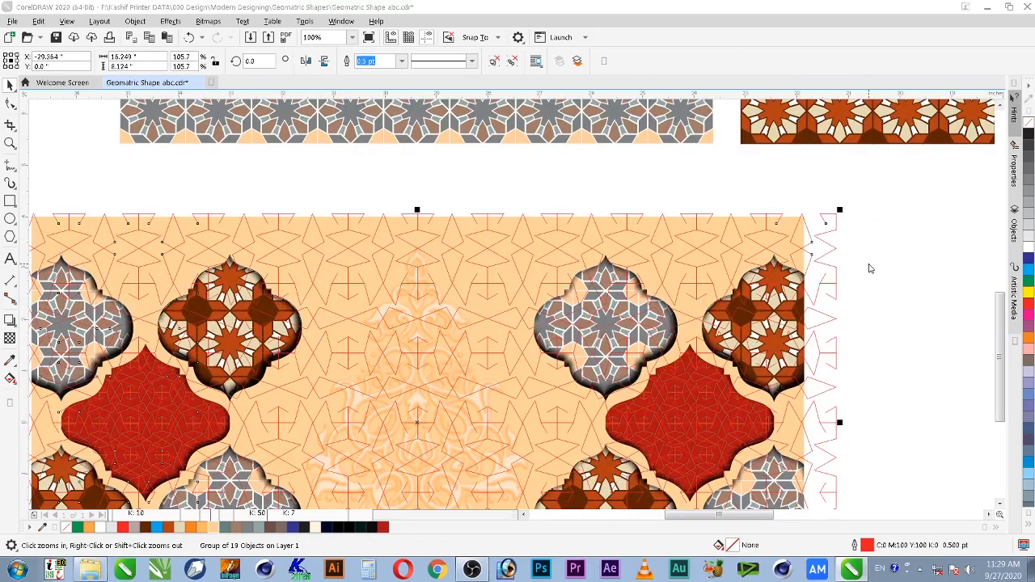
Set the line pattern's outline to 1 pt in the color C0 M30 Y70 K0.
key("F12")
type("1")
key("Return")
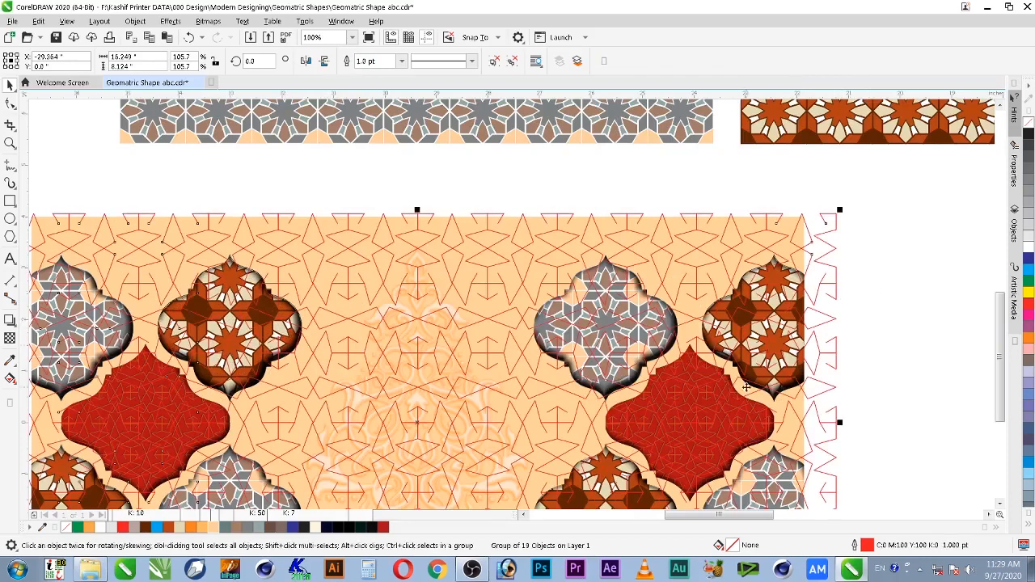
right_click(205, 527)
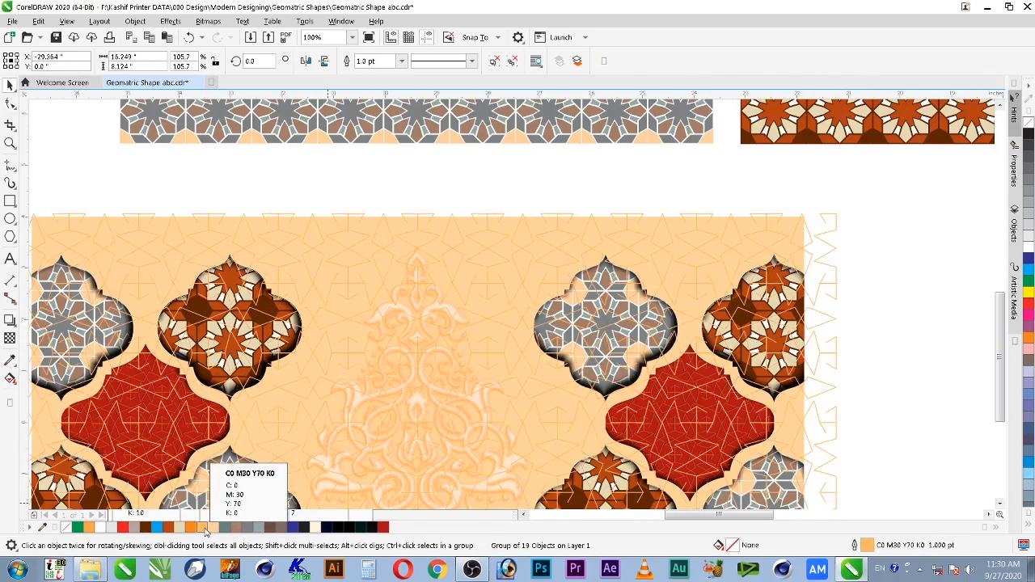
Send the line pattern to the back of the layer and PowerClip it inside the peach rectangle.
key("shift+Page_Down")
right_click(497, 216)
left_click(543, 339)
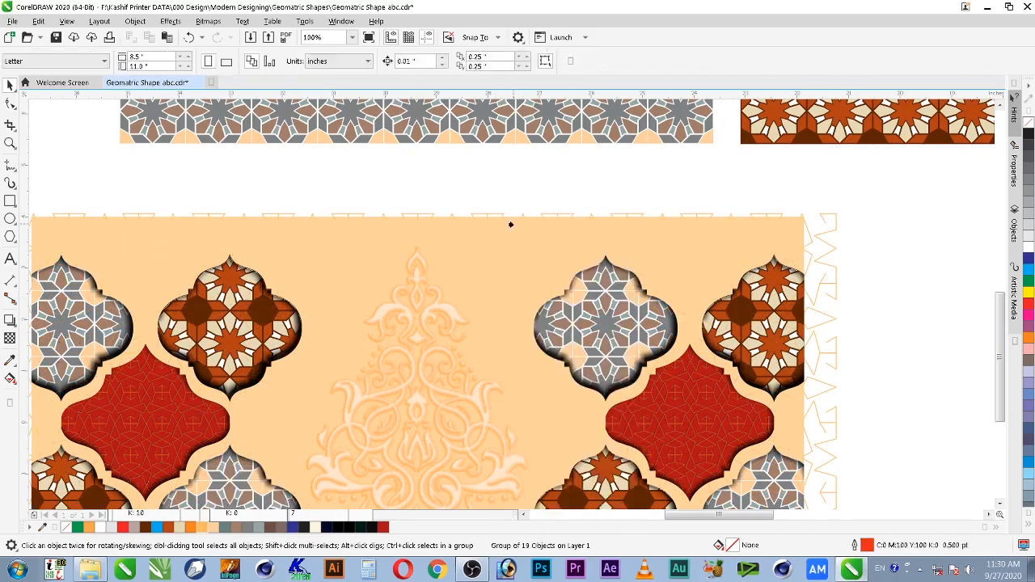
left_click(511, 224)
left_click(519, 191)
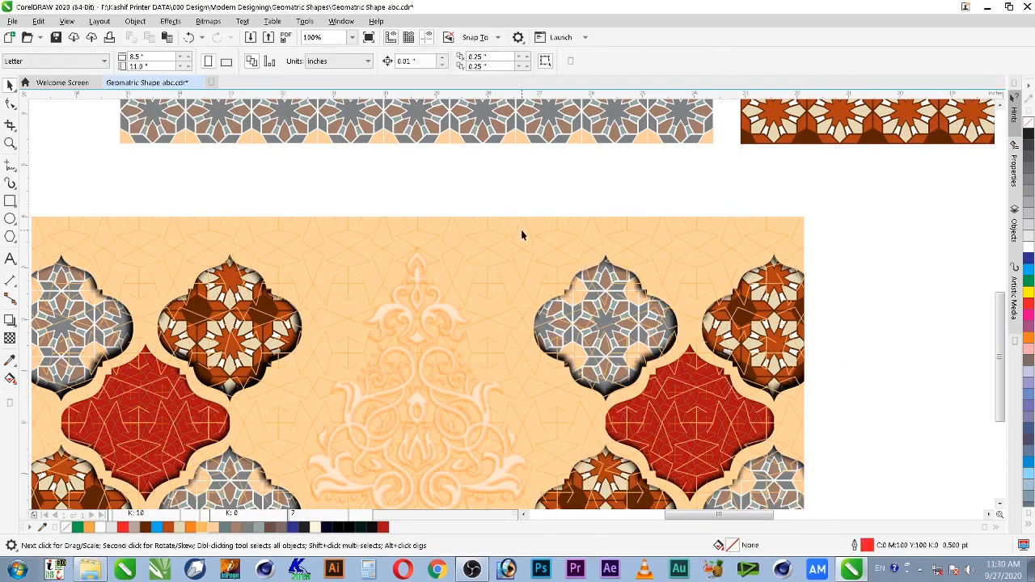
Edit the peach rectangle's PowerClip contents to place the line pattern behind the mosaic tiles, and finish editing.
left_click(715, 252)
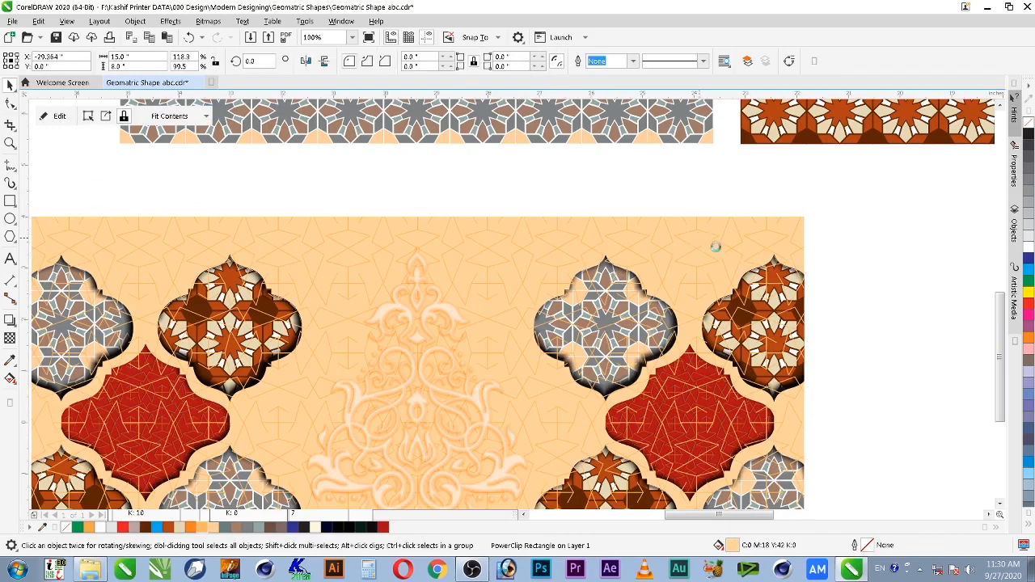
left_click(697, 226, "ctrl")
left_click(696, 189, "ctrl")
left_click(613, 187)
left_click(528, 238)
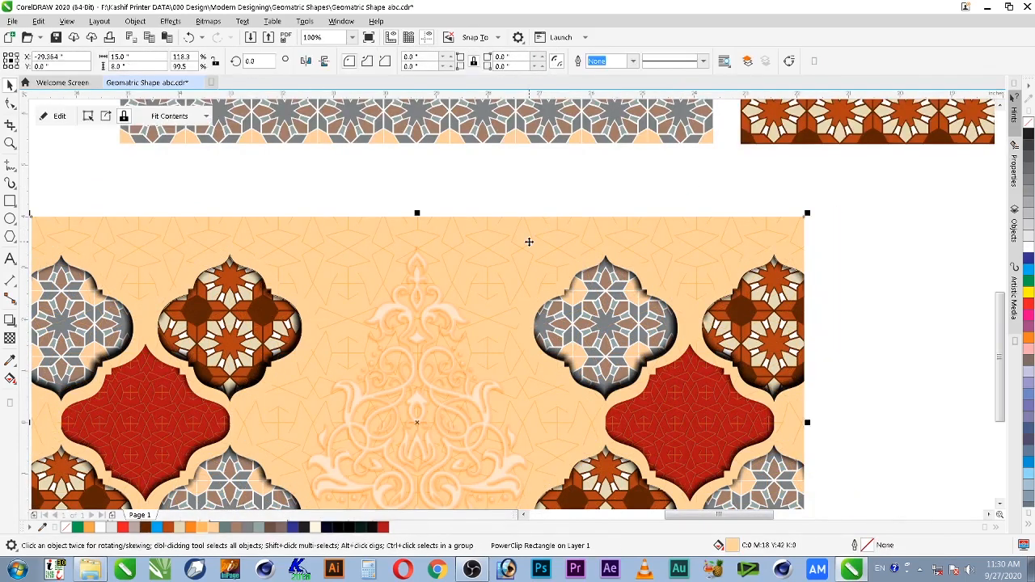
Save the drawing and preview the finished backdrop full screen.
key("shift+F2")
key("Escape")
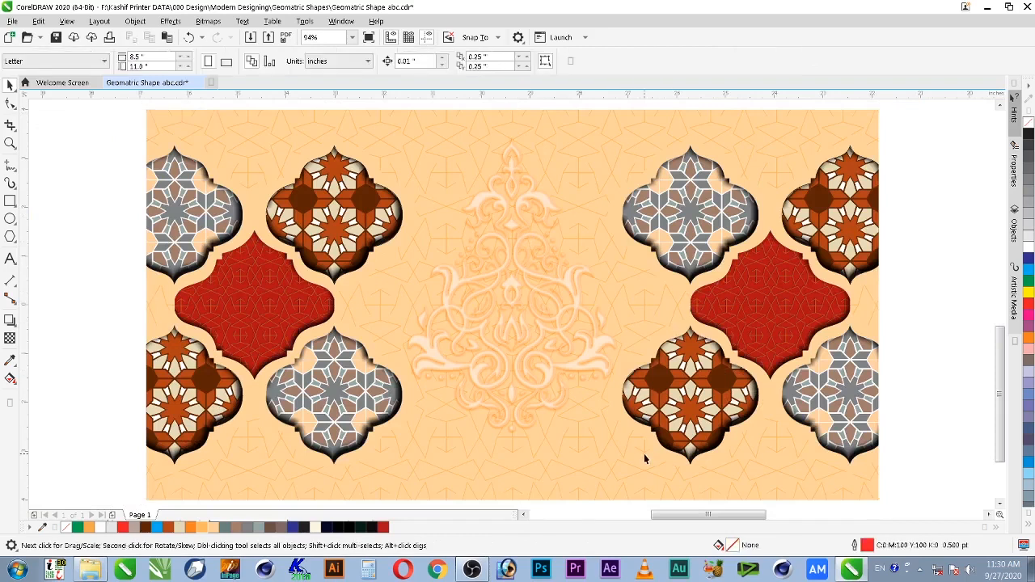
left_click(57, 37)
key("F9")
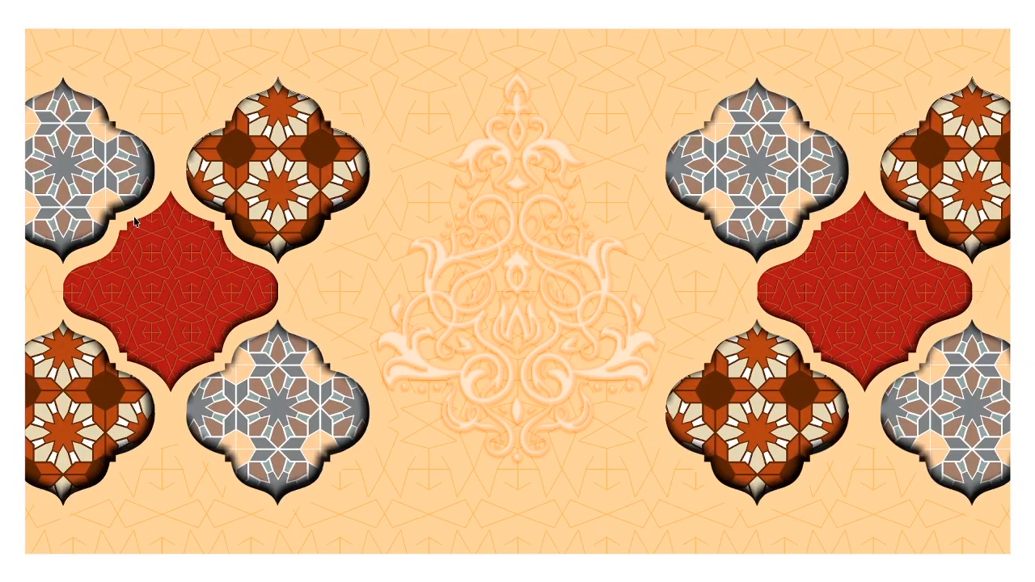